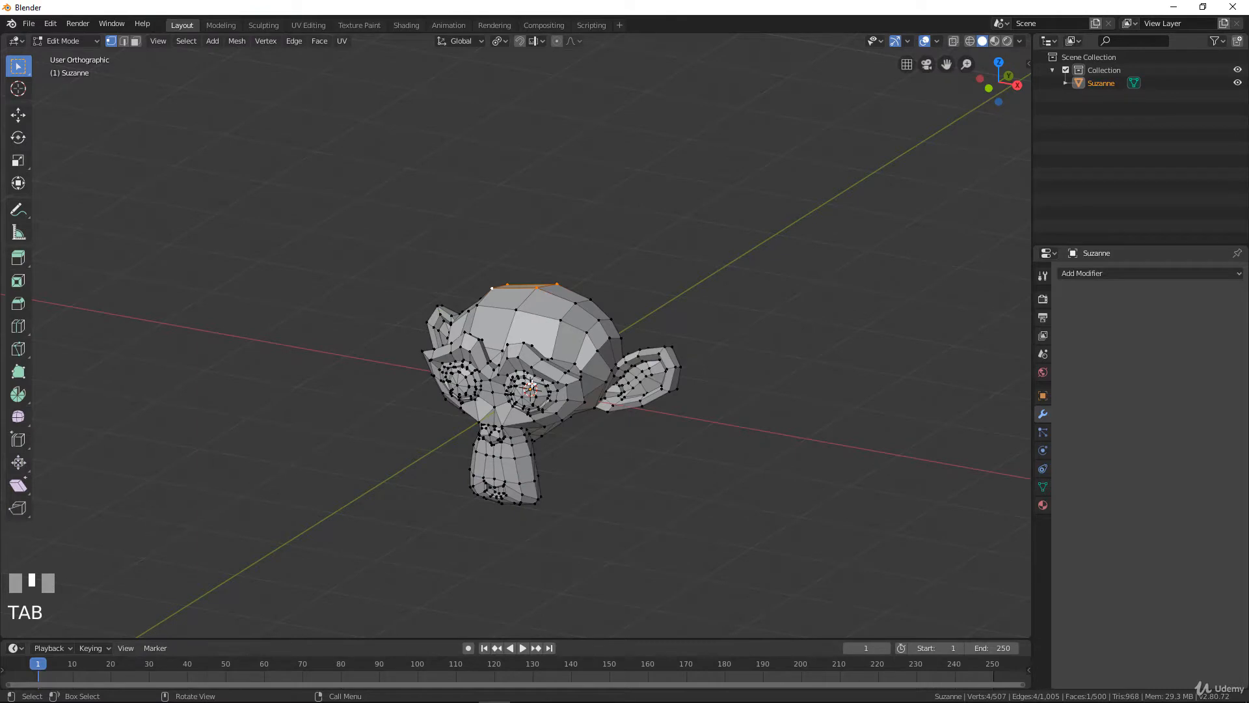
- Switch the monkey head from Edit Mode to Object Mode
scroll(530, 384, up, 1)
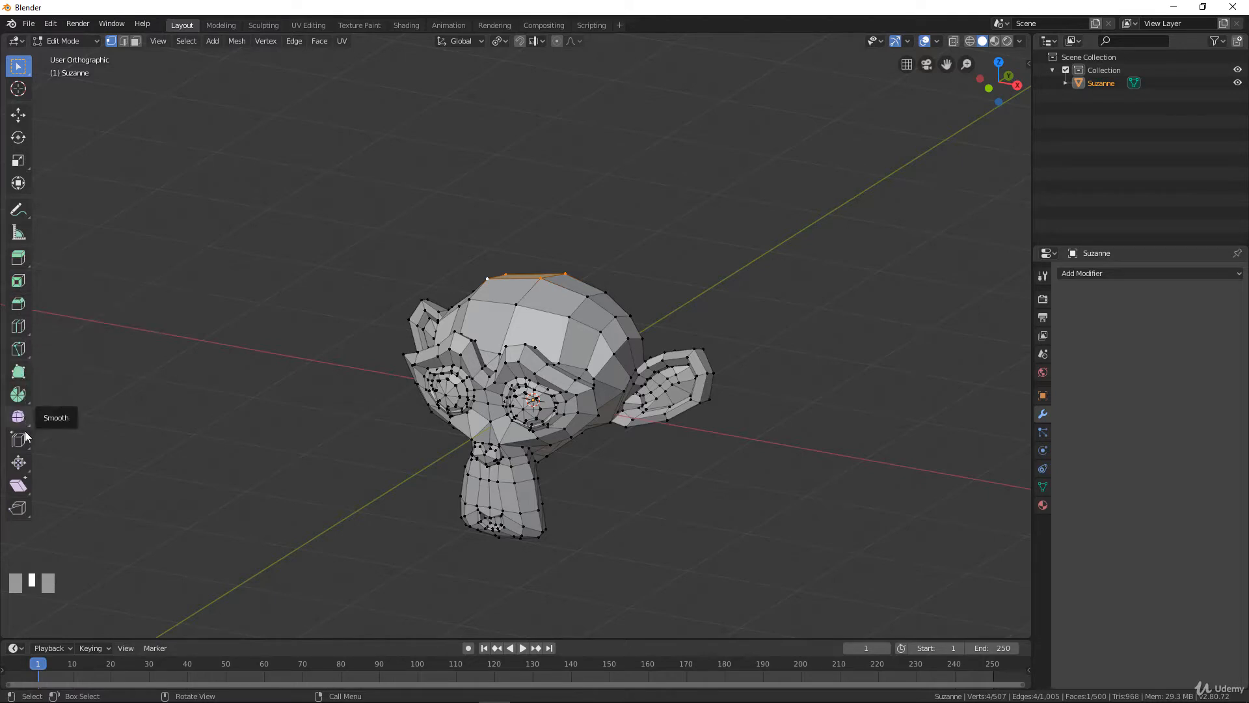
scroll(599, 374, up, 2)
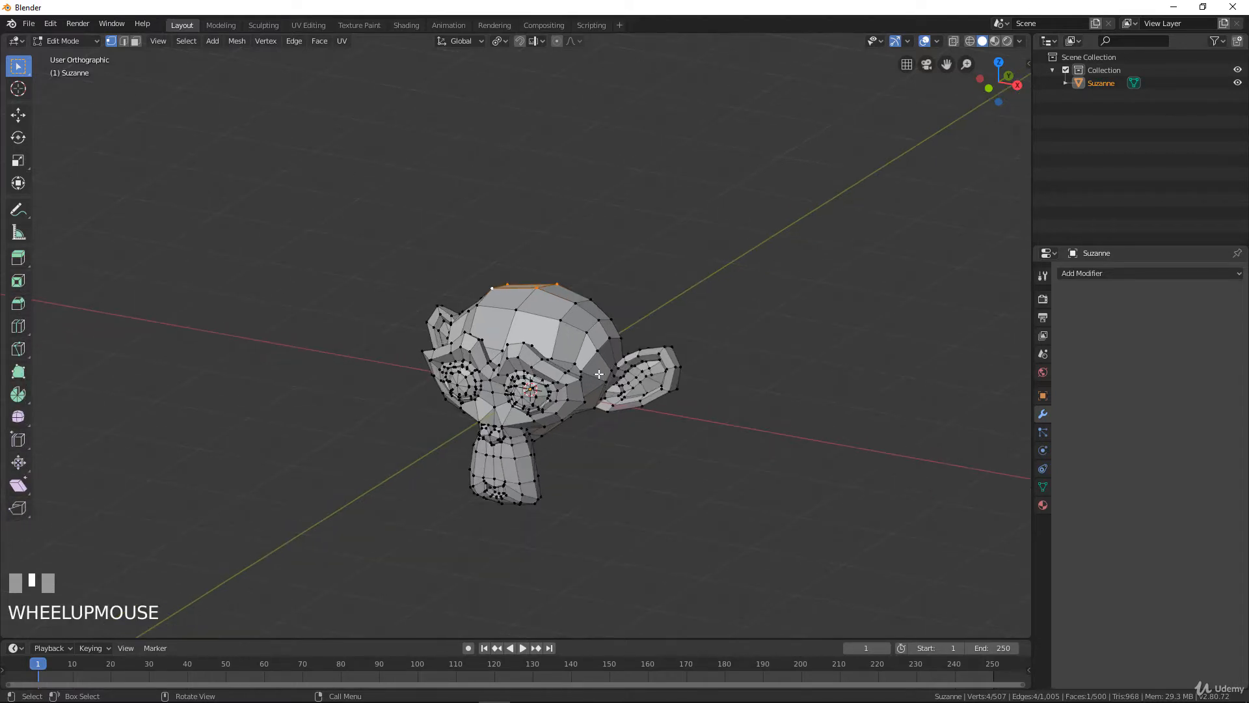
key(Tab)
scroll(531, 386, down, 3)
scroll(531, 387, up, 2)
middle_drag(531, 387, 558, 376)
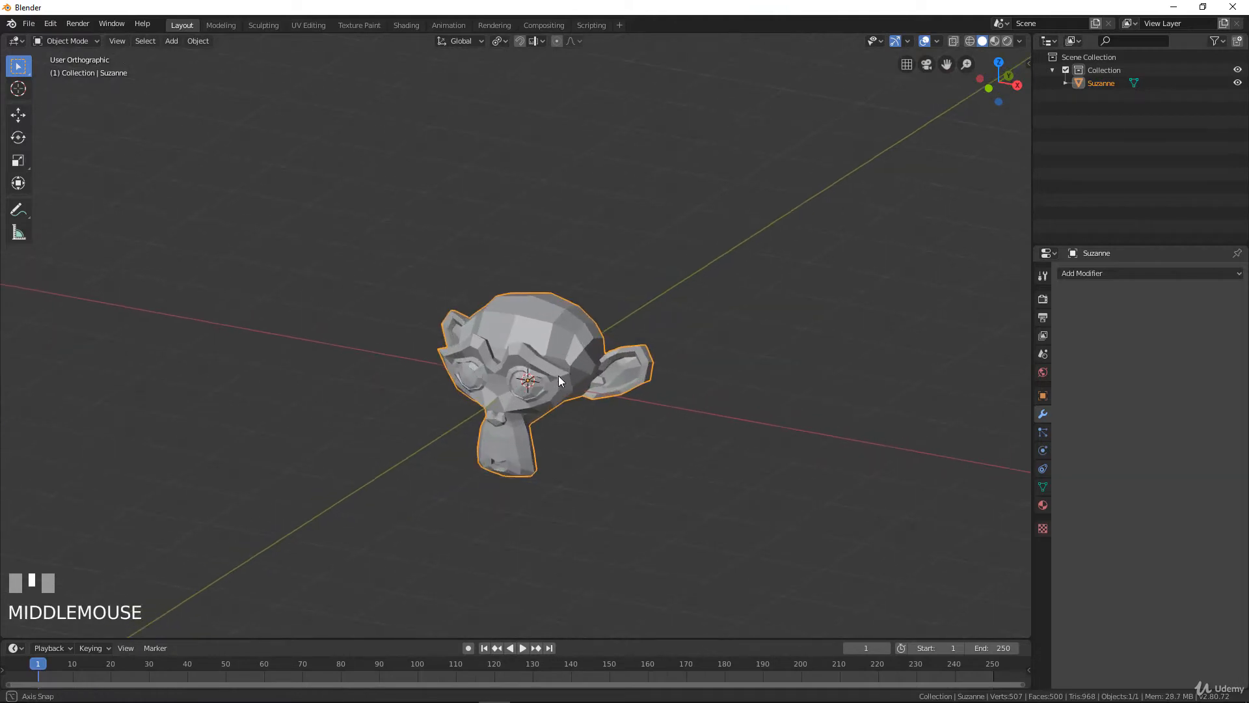
- Add a UV sphere and move it clear of the monkey head, to its left
key(shift+a)
mouse_move(548, 376)
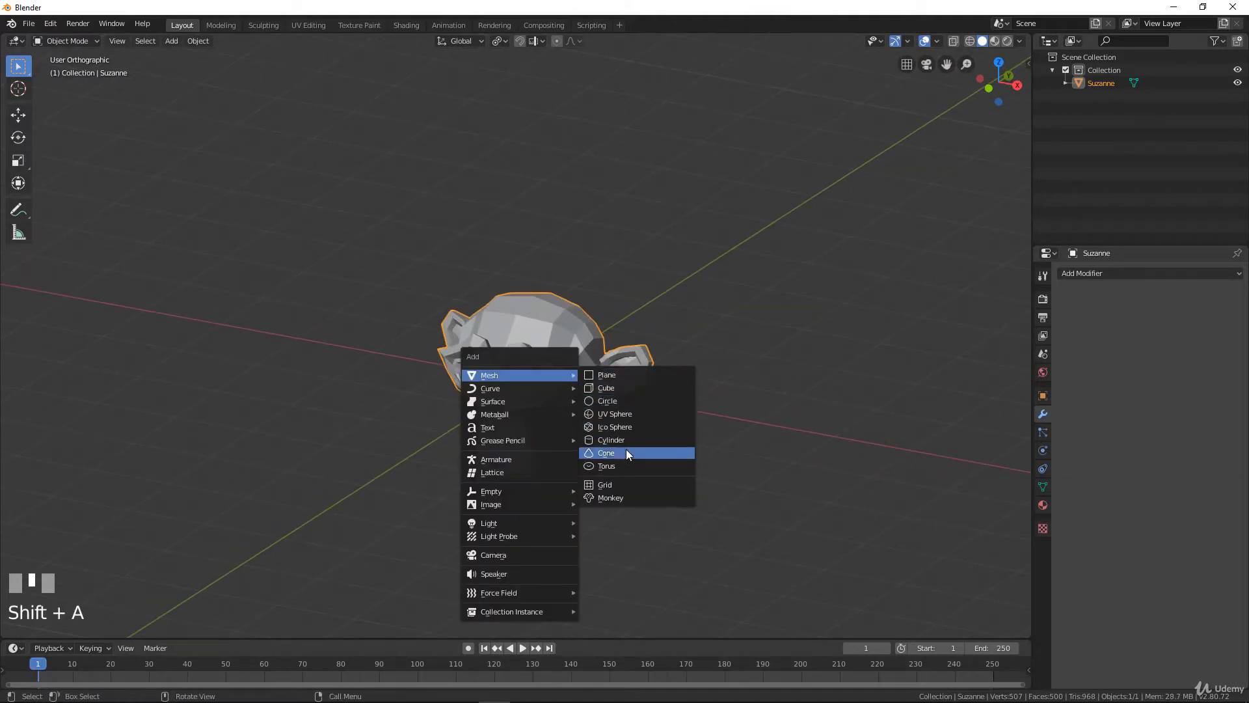
click(636, 423)
key(g)
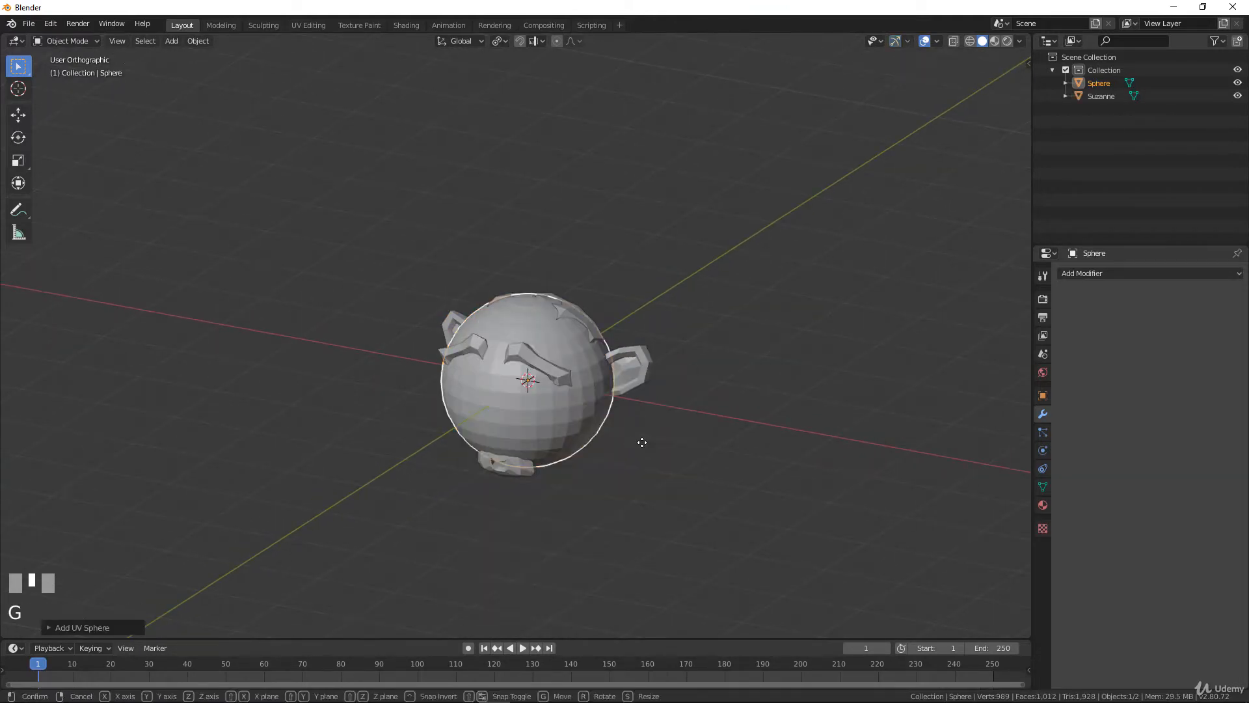
click(270, 266)
scroll(300, 332, down, 1)
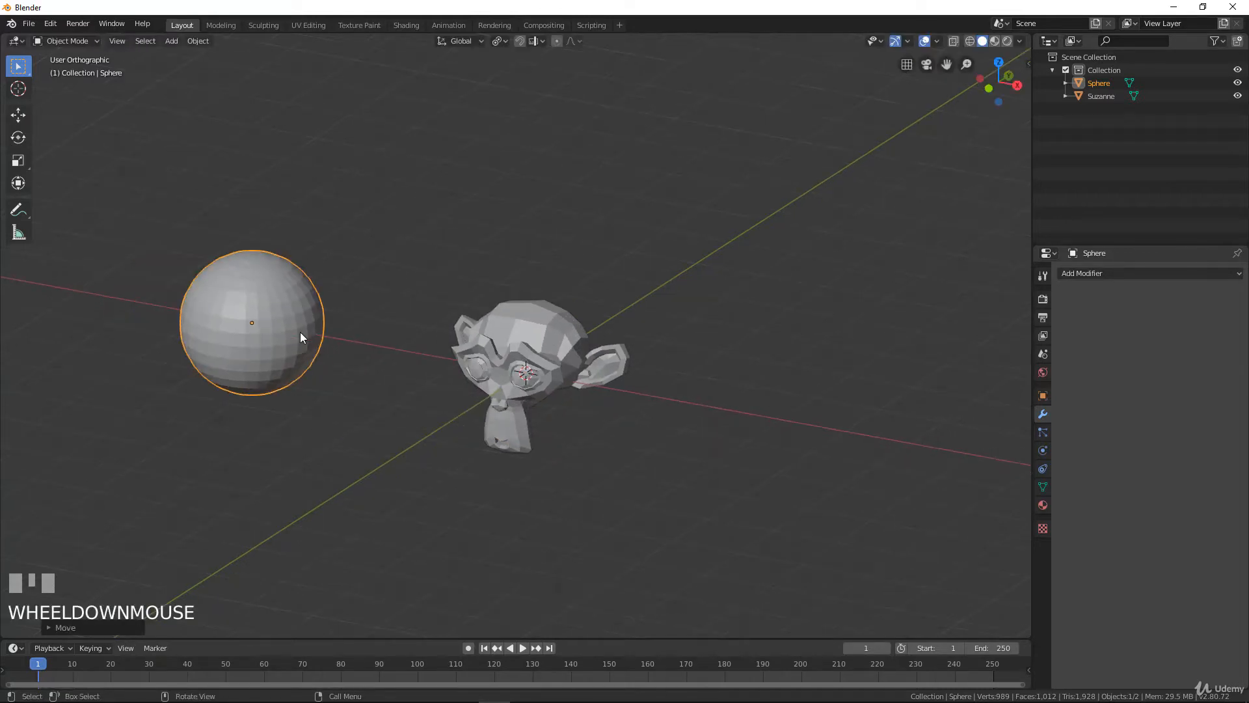
- Add a cube and move it clear of the monkey head, on the side opposite the sphere
key(shift+a)
mouse_move(300, 332)
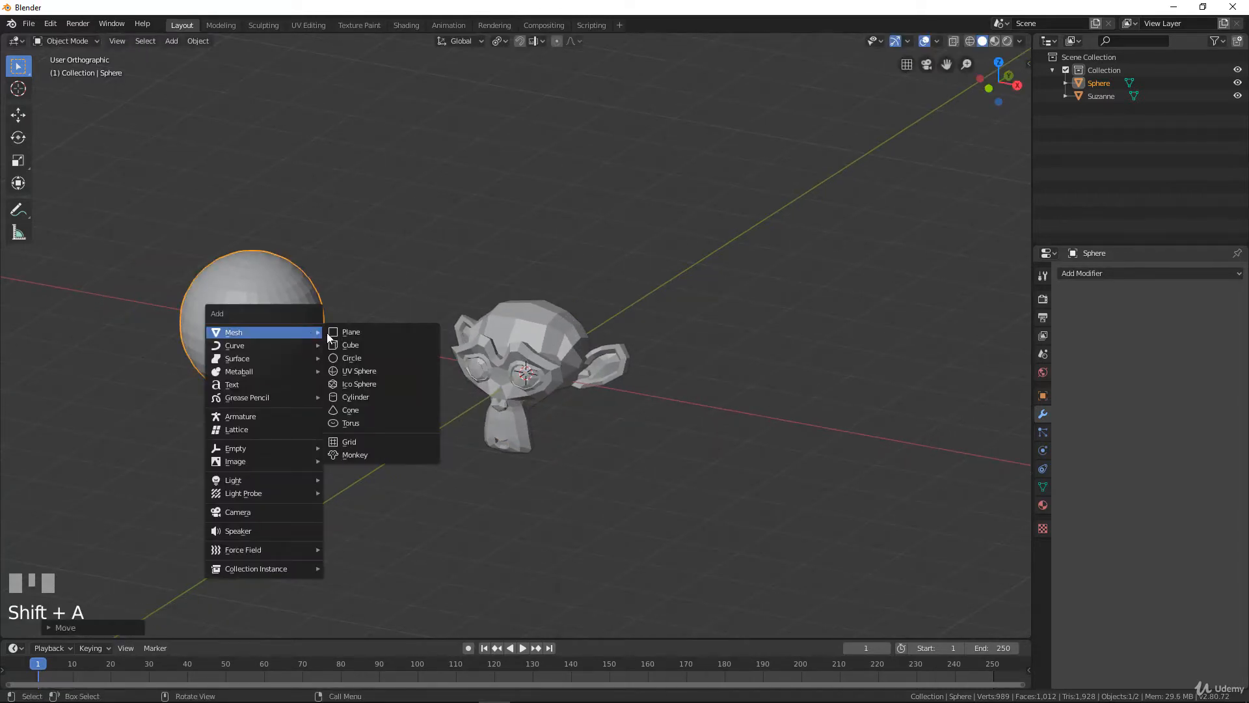
click(364, 346)
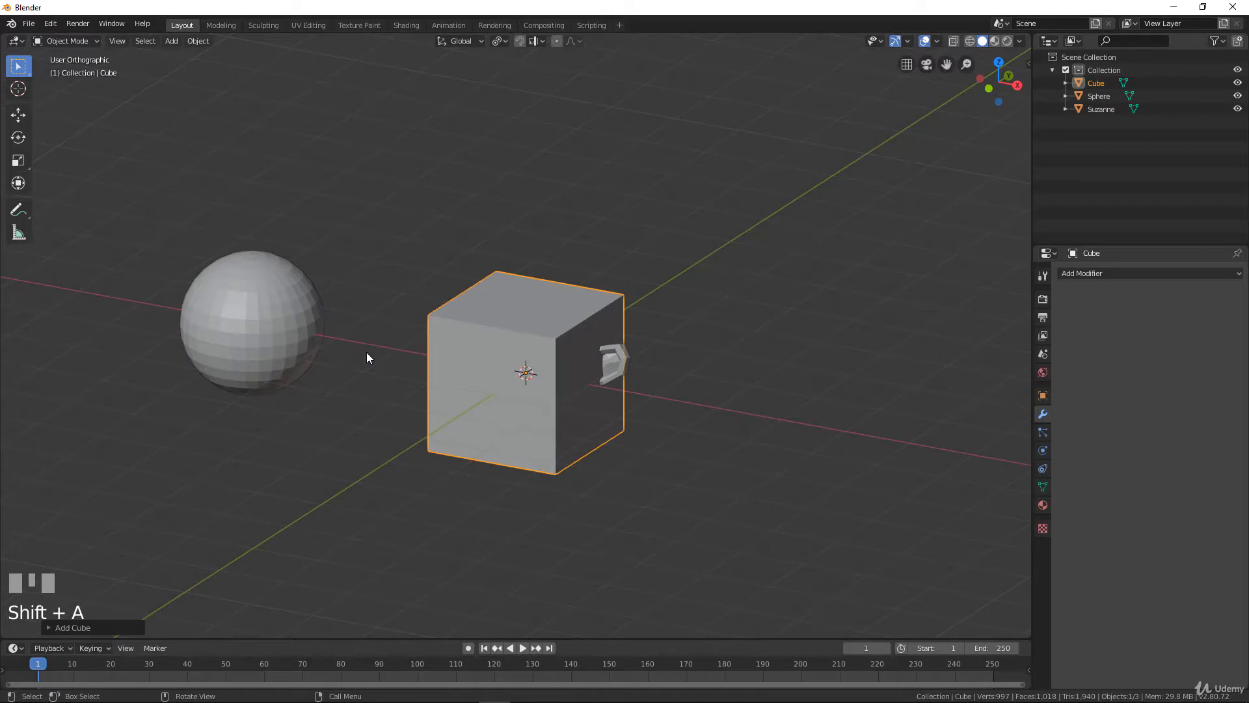
key(g)
click(670, 417)
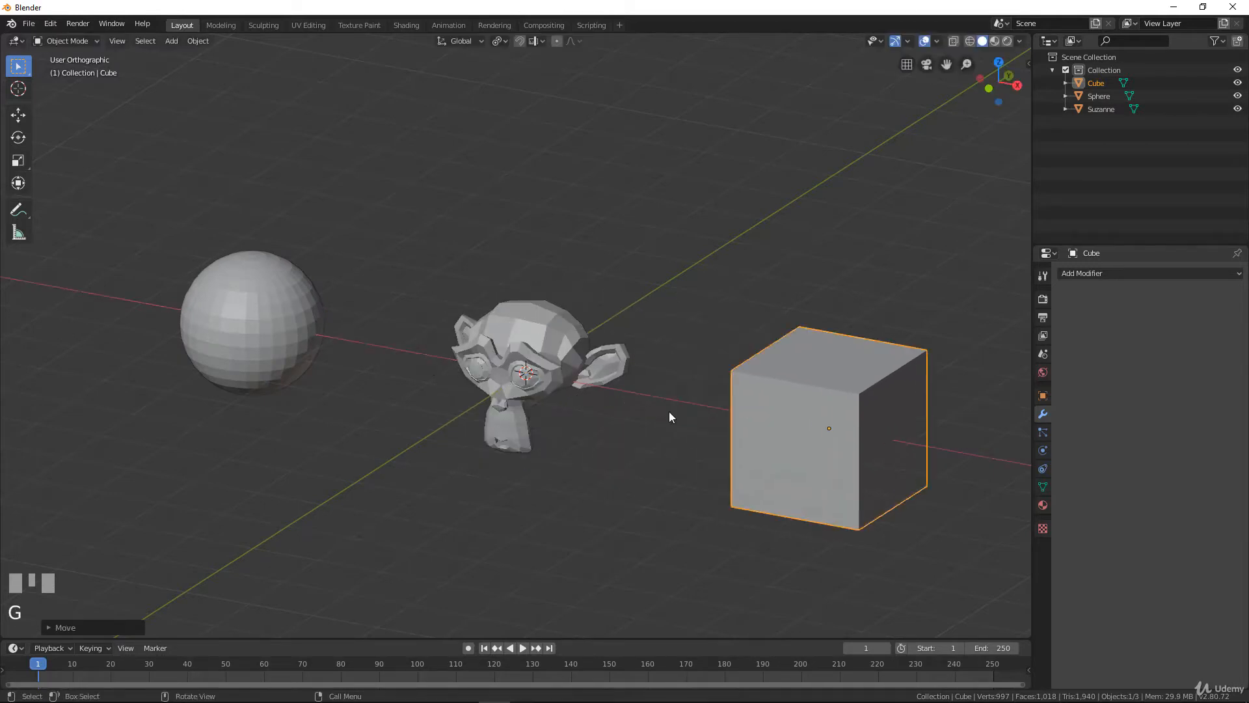
- Select the monkey head and enter Edit Mode with face selection
middle_drag(671, 417, 547, 397)
click(540, 397)
scroll(541, 407, up, 3)
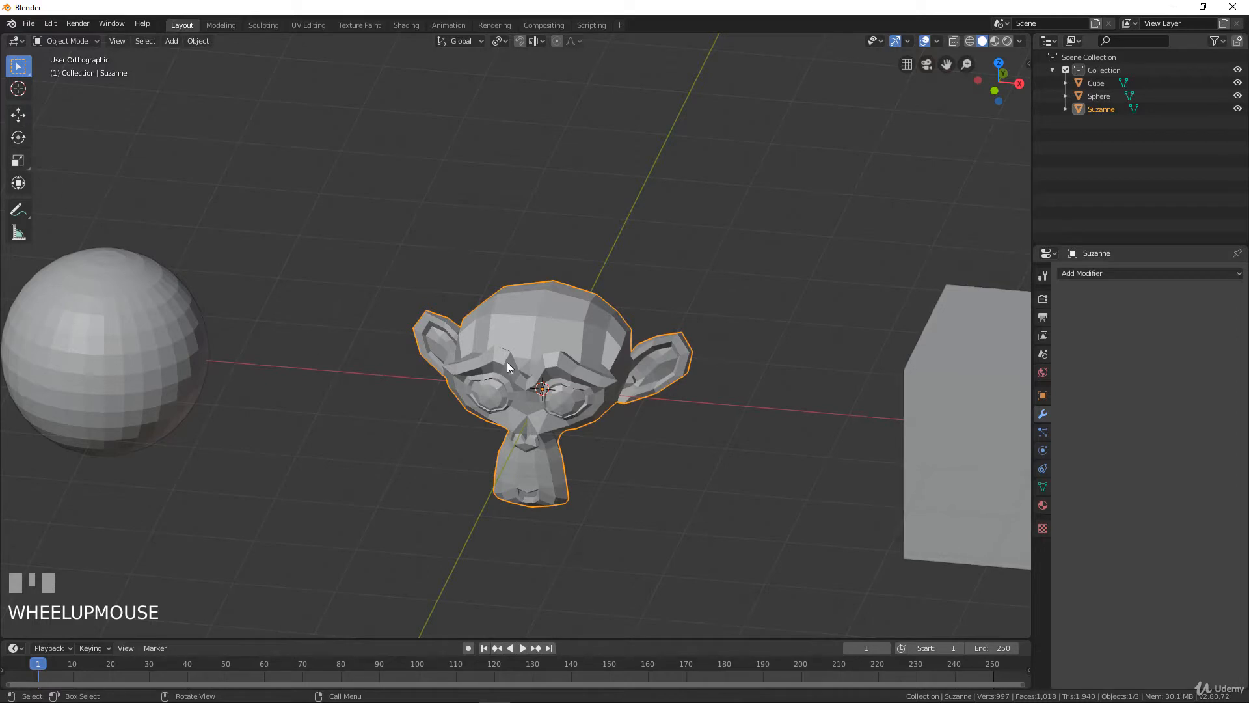
key(Tab)
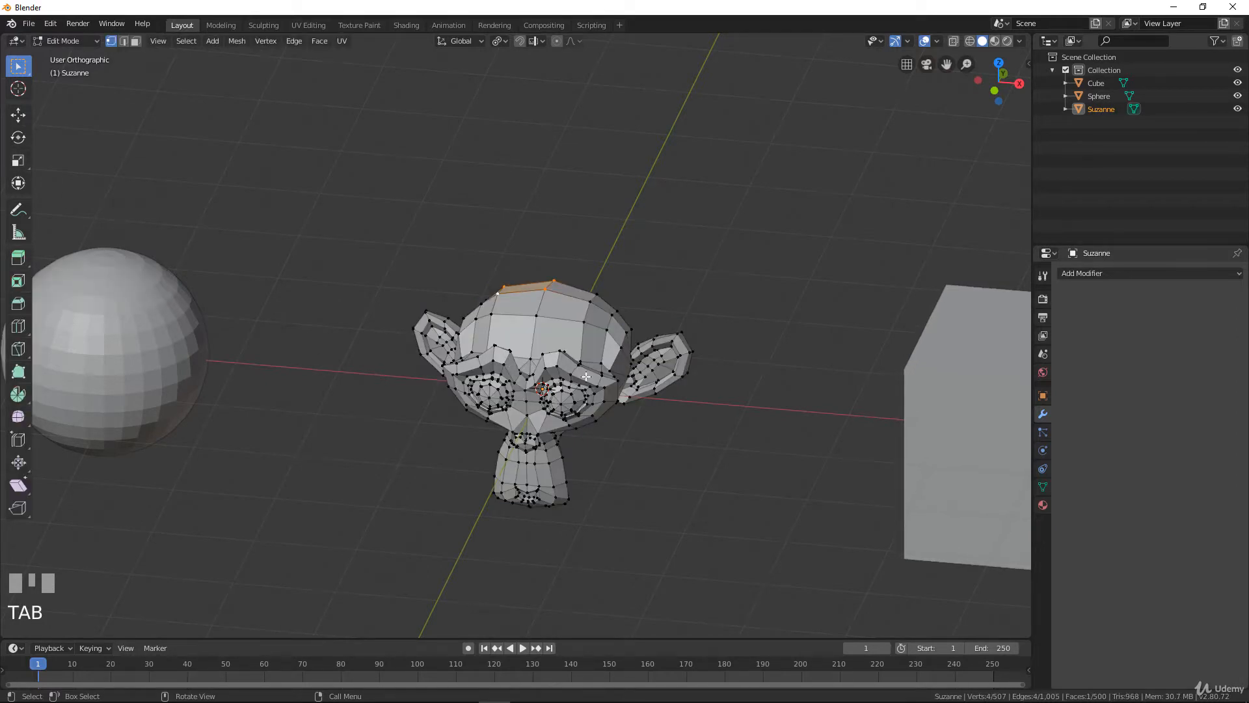
middle_drag(587, 376, 557, 363)
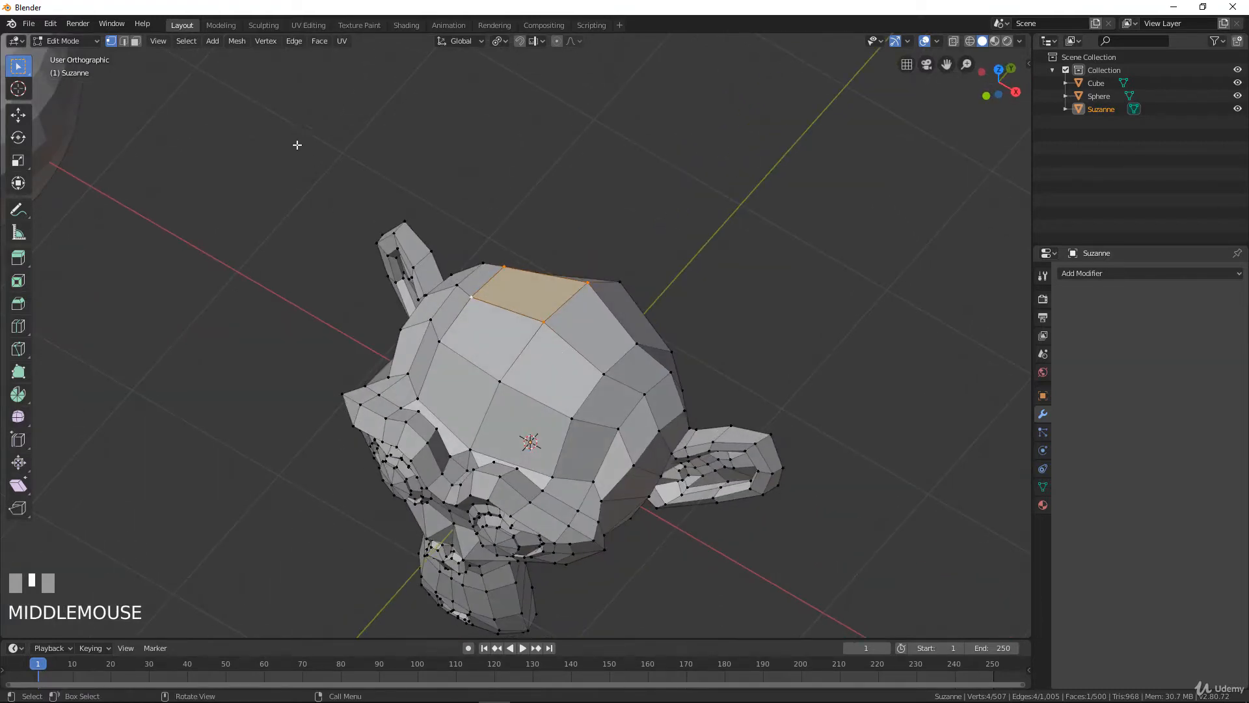
click(136, 41)
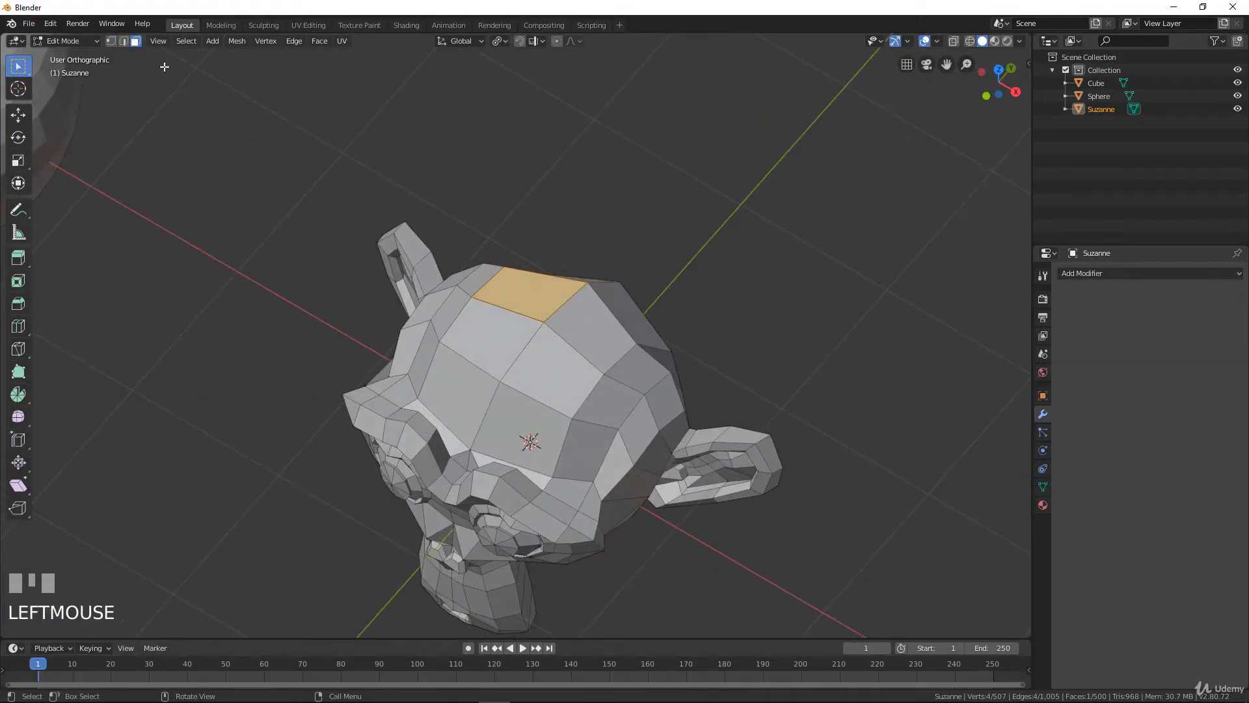
- Extend the selection to four adjoining faces on top of the monkey's head and inset them slightly with the Inset Faces tool
shift+click(493, 342)
shift+click(556, 372)
shift+click(595, 328)
middle_drag(595, 329, 527, 393)
scroll(413, 339, up, 2)
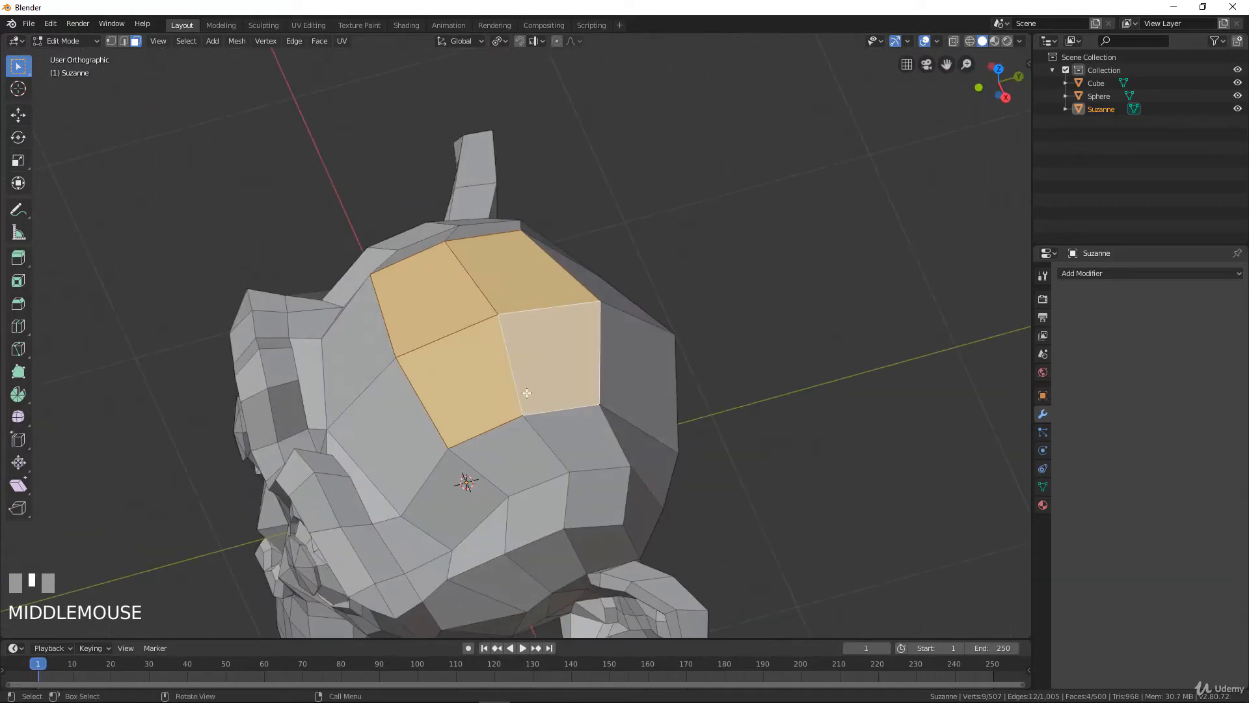
click(18, 280)
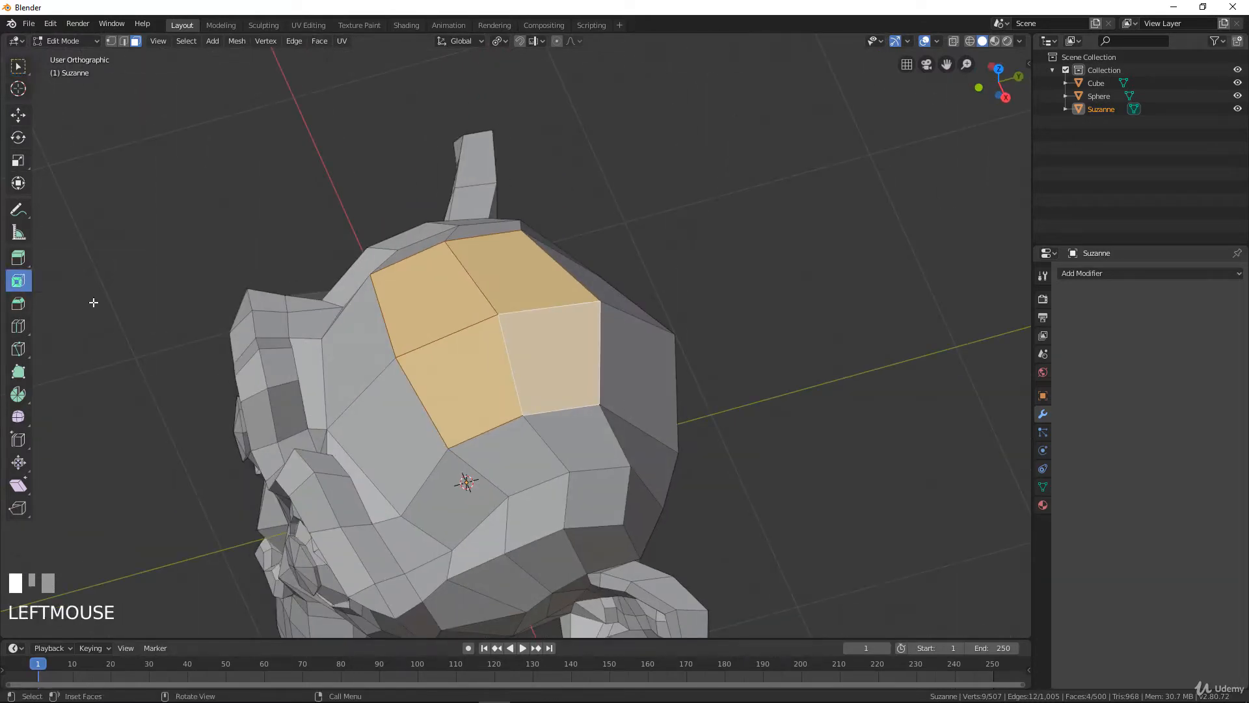
drag(344, 326, 364, 355)
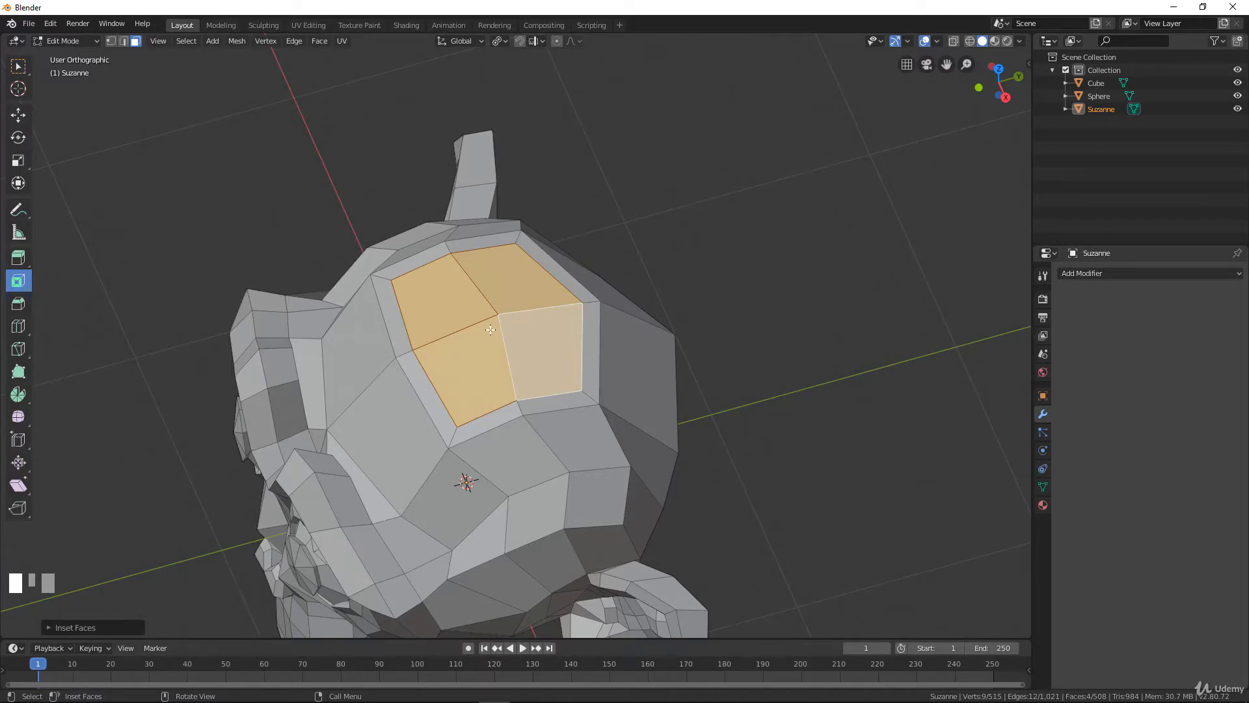
- Select the four large adjoining faces on the back of the monkey's head and inset them by about 0.054 m
middle_drag(487, 333, 621, 336)
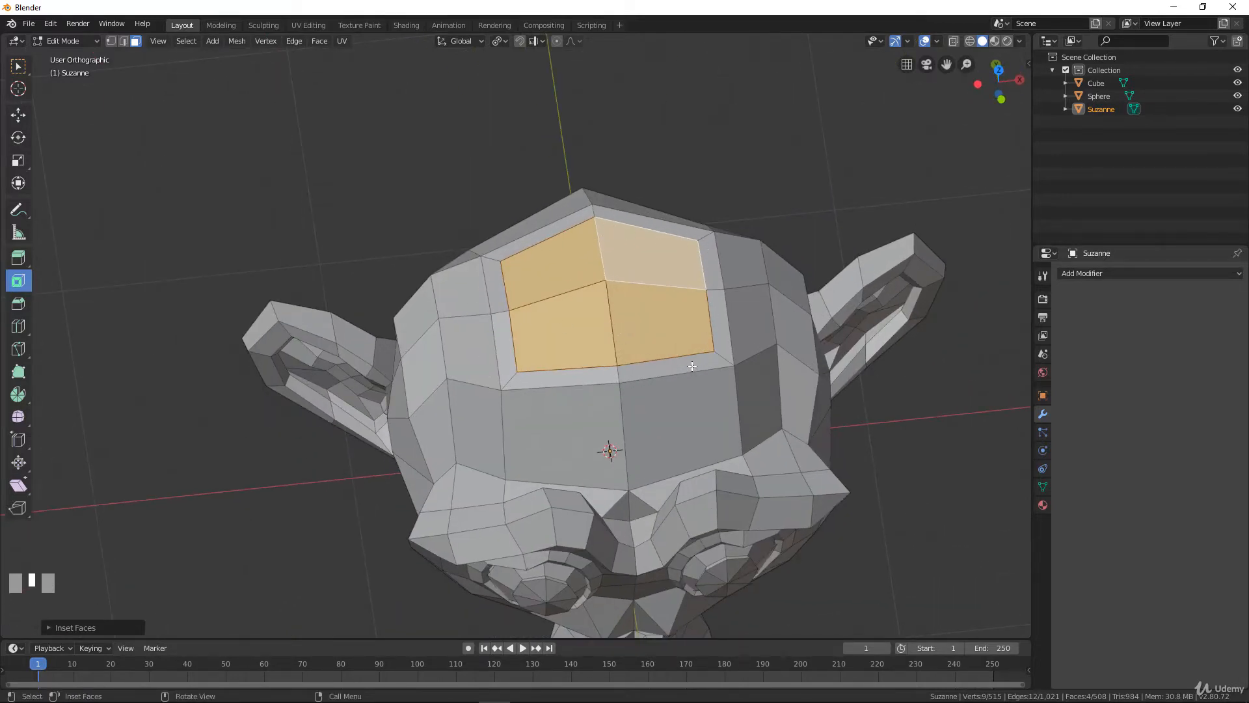
scroll(675, 357, down, 3)
scroll(664, 354, up, 3)
shift+middle_drag(632, 345, 552, 330)
middle_drag(585, 333, 522, 364)
click(18, 66)
click(464, 361)
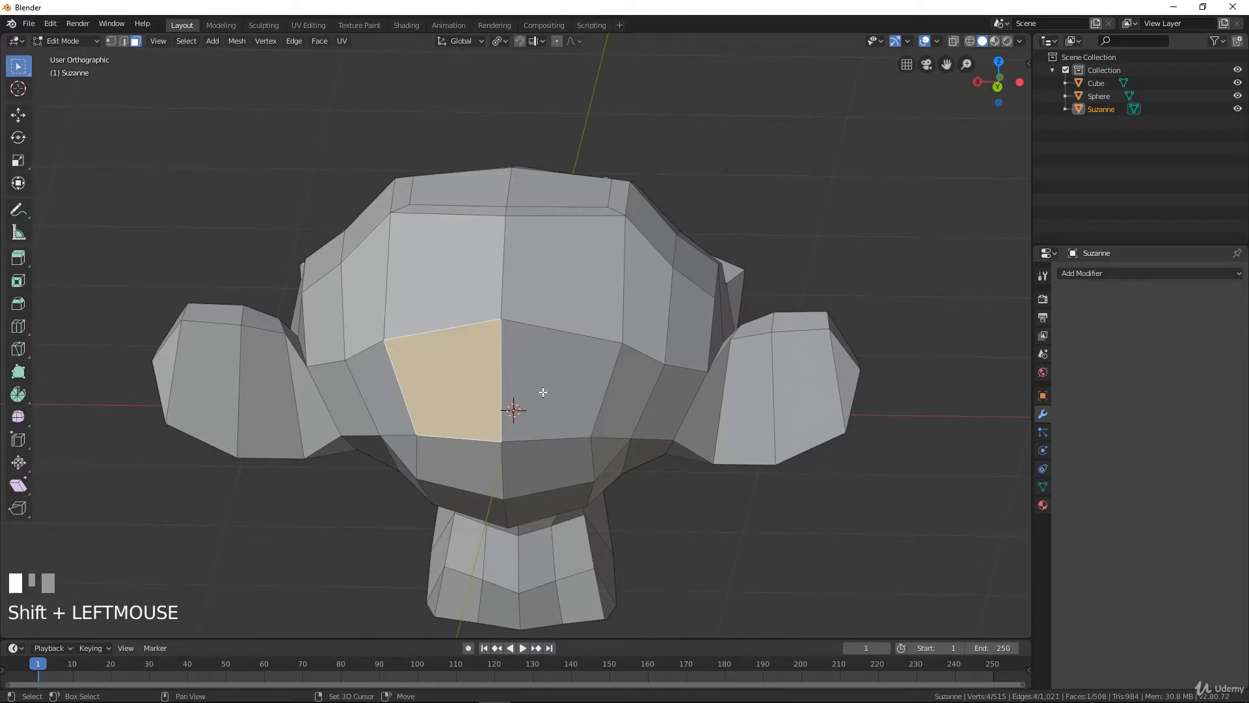
shift+click(554, 399)
shift+click(560, 284)
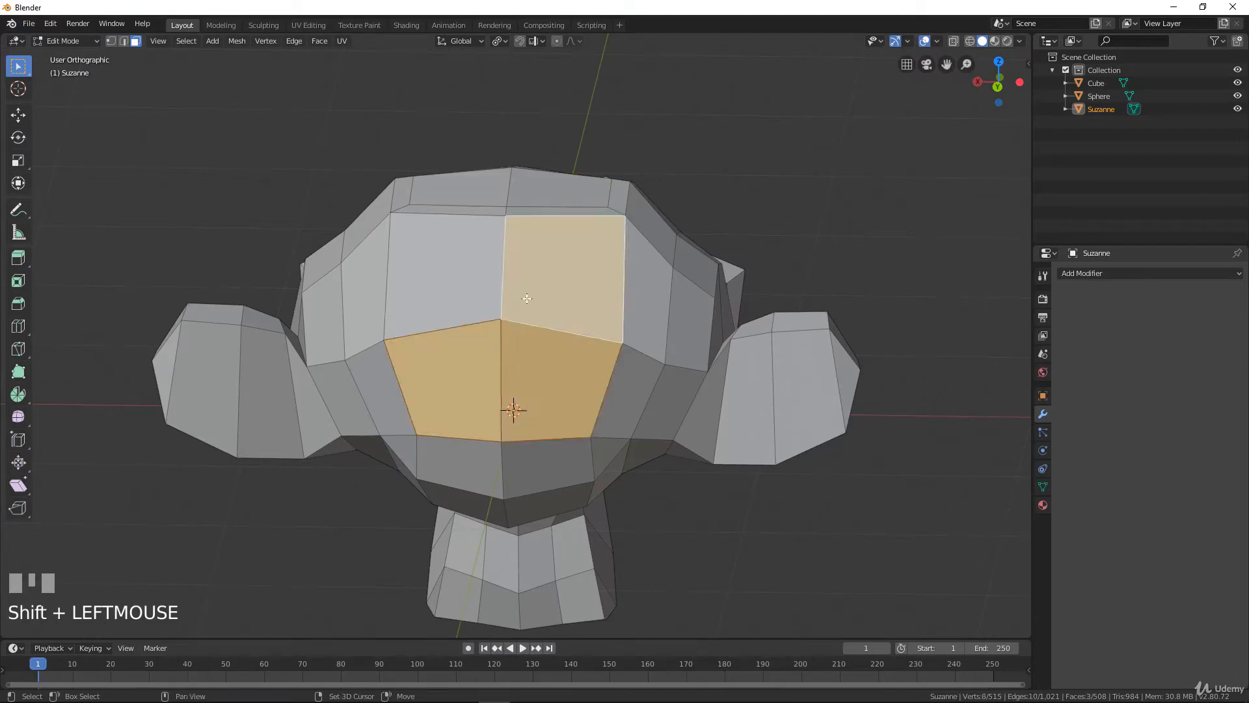
shift+click(455, 301)
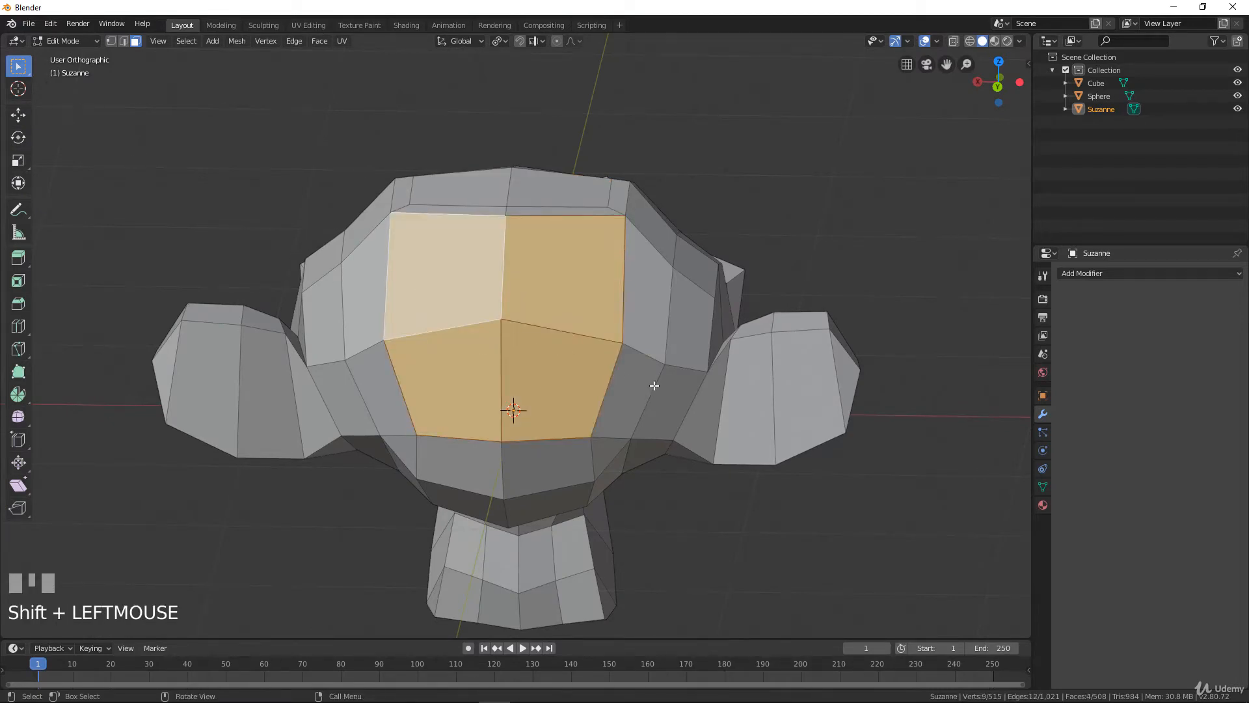
key(i)
click(382, 434)
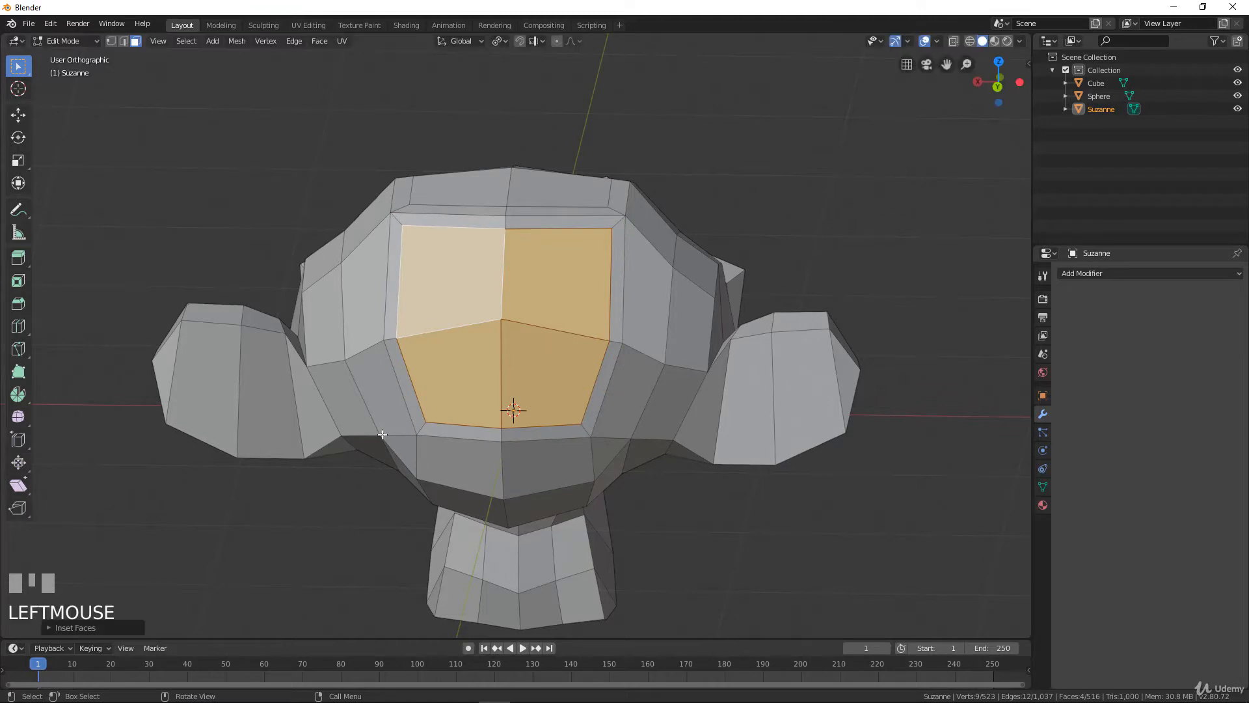
- Reduce the thickness of the inset on the back of the head to about 0.028 m
click(59, 628)
middle_drag(281, 557, 394, 550)
middle_drag(456, 390, 476, 339)
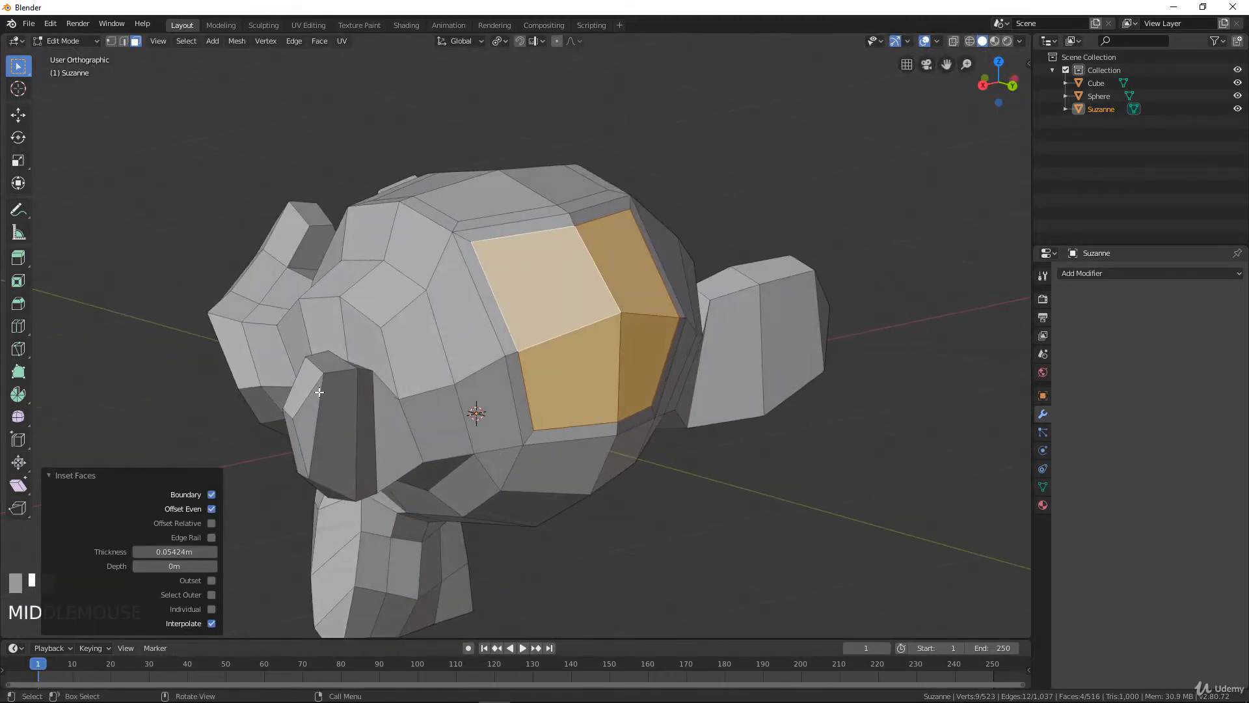
mouse_move(156, 552)
mouse_down()
mouse_move(195, 552)
mouse_move(143, 552)
mouse_up()
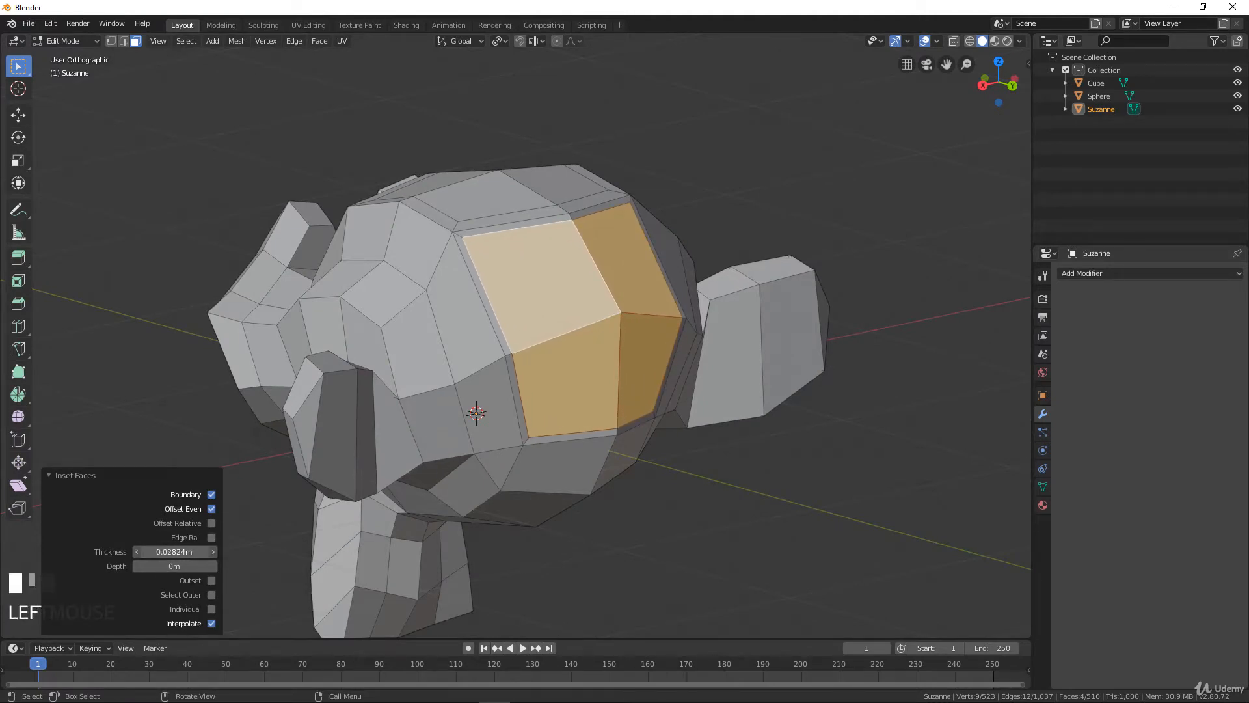
- Try the Outset, Select Outer and Individual options on the inset, switching each one on and off again
click(211, 581)
click(211, 580)
click(212, 595)
click(212, 595)
click(212, 609)
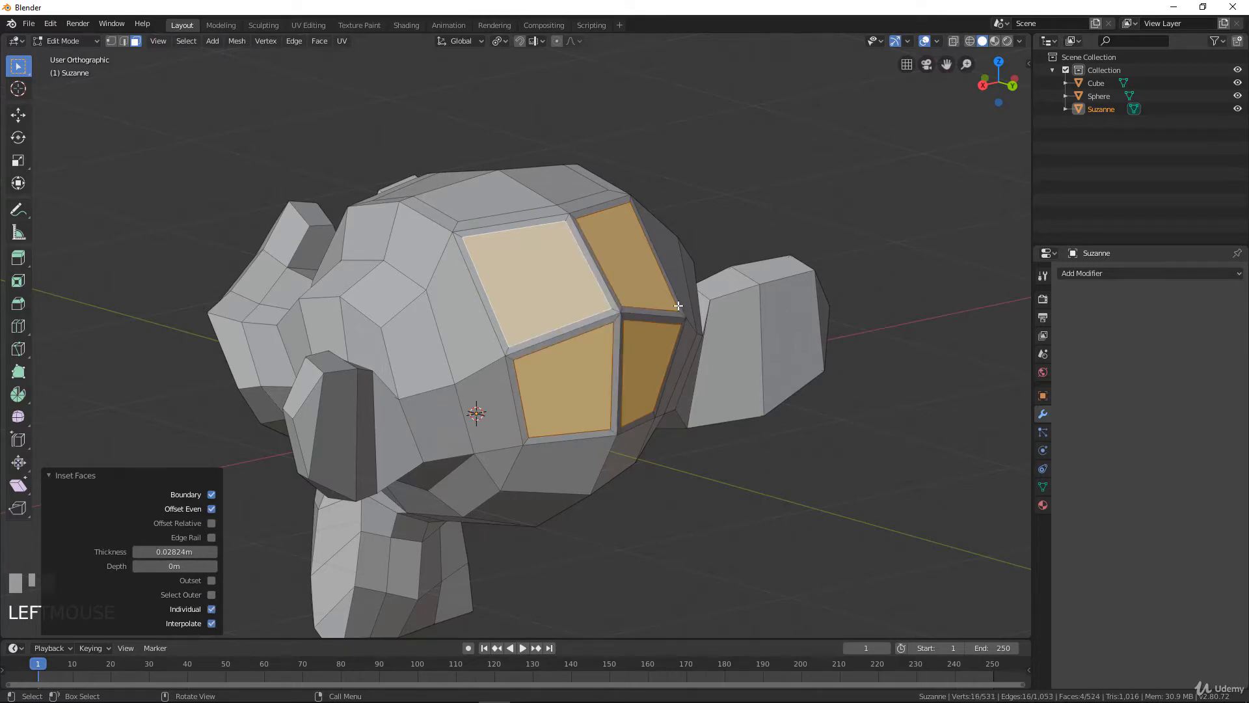
middle_drag(677, 304, 554, 216)
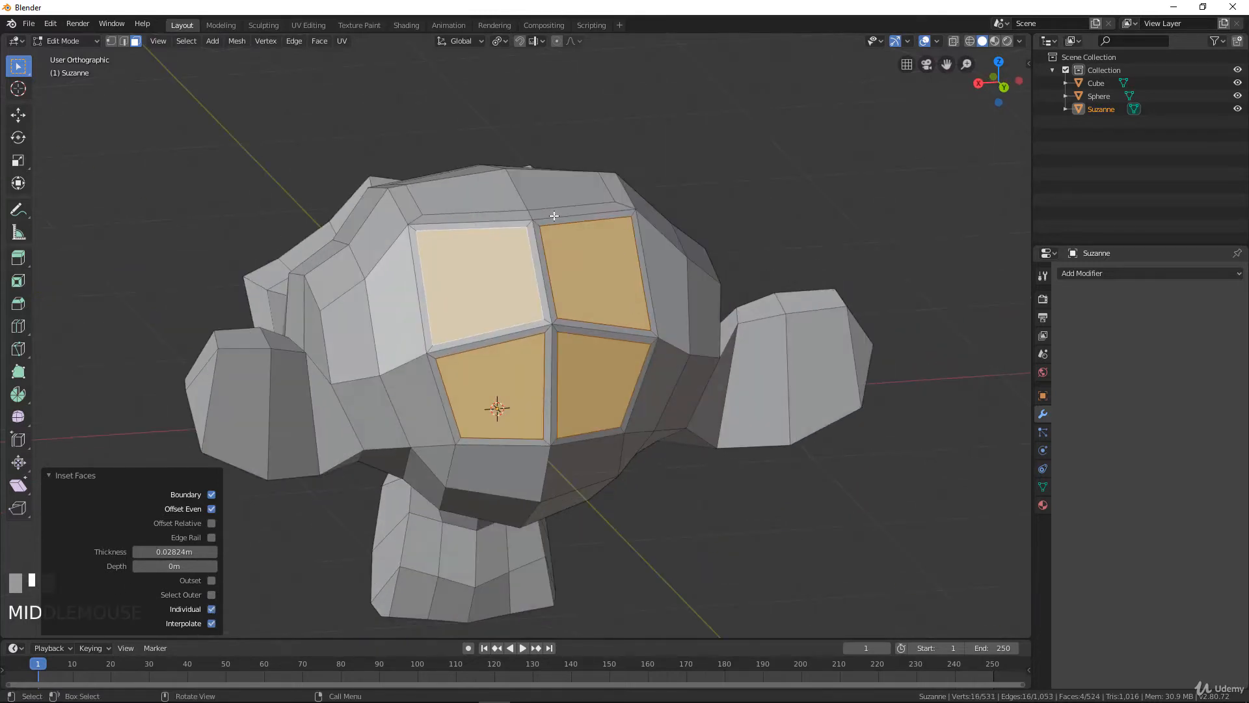
click(212, 609)
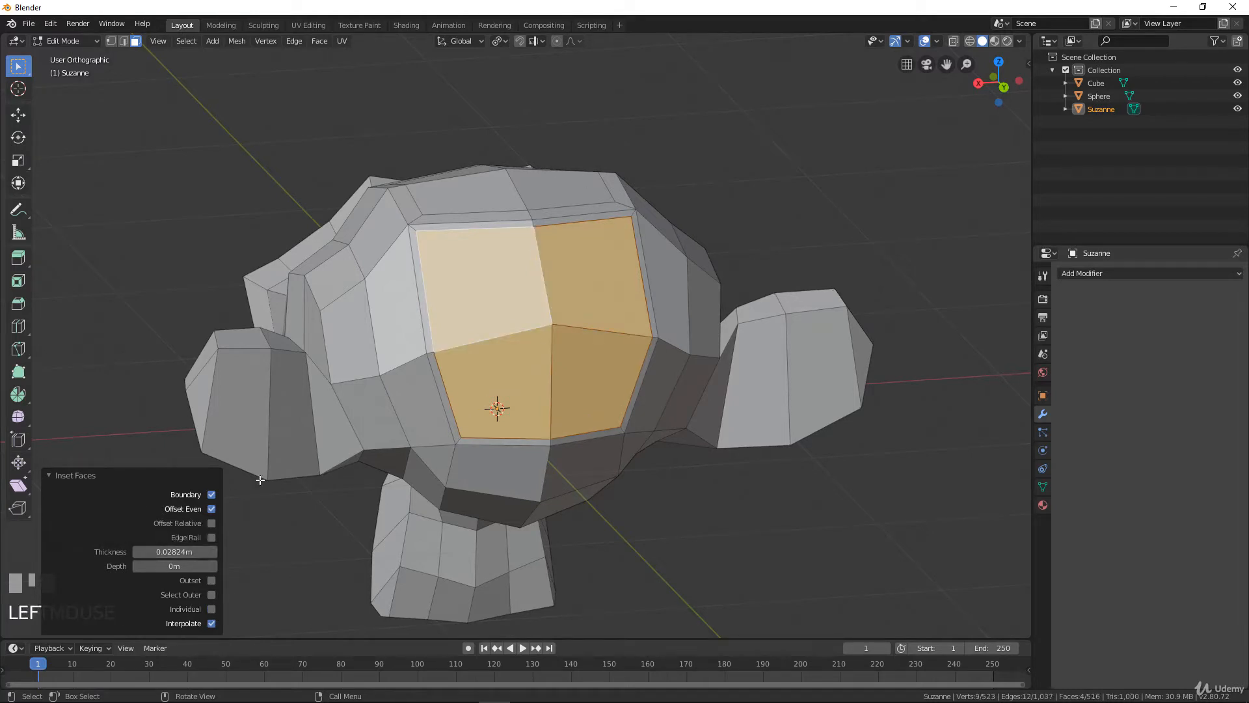
- Set the inset depth to -0.082 m so the faces on the back of the head sink inward
middle_drag(497, 339, 448, 378)
mouse_move(174, 567)
mouse_down()
mouse_move(207, 566)
mouse_move(146, 566)
mouse_move(198, 567)
mouse_move(162, 566)
mouse_up()
middle_drag(447, 409, 591, 340)
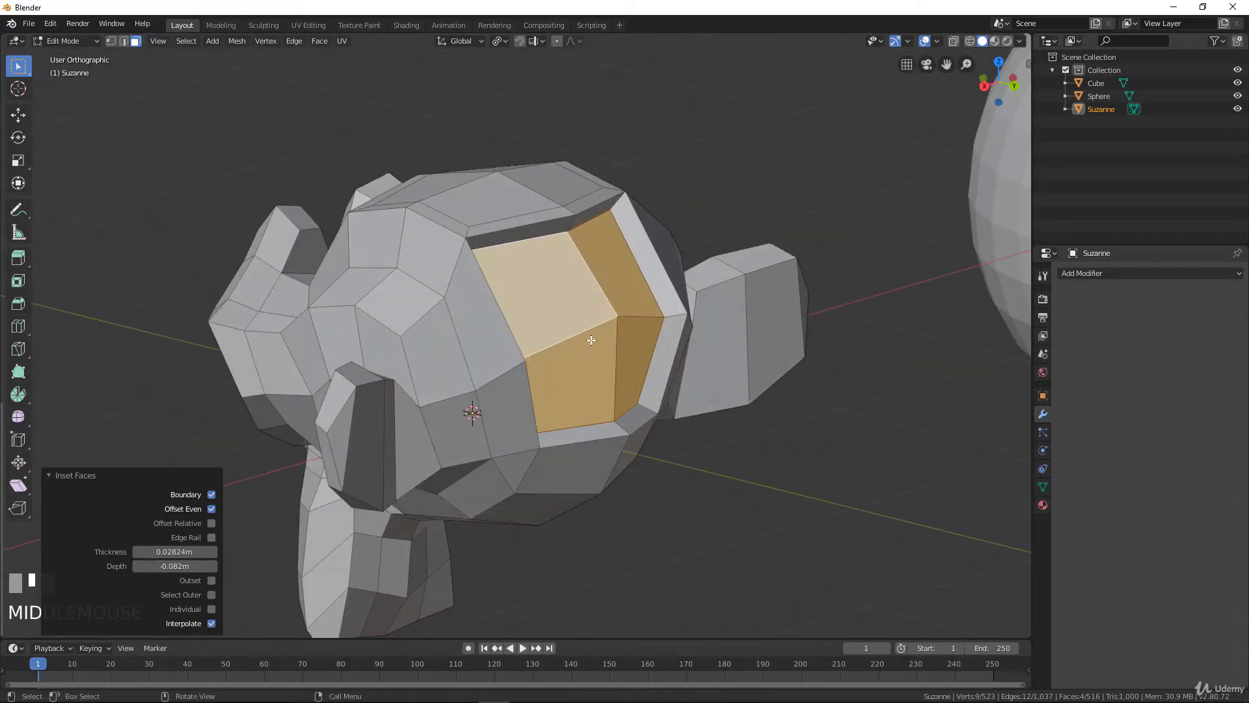
scroll(590, 340, down, 2)
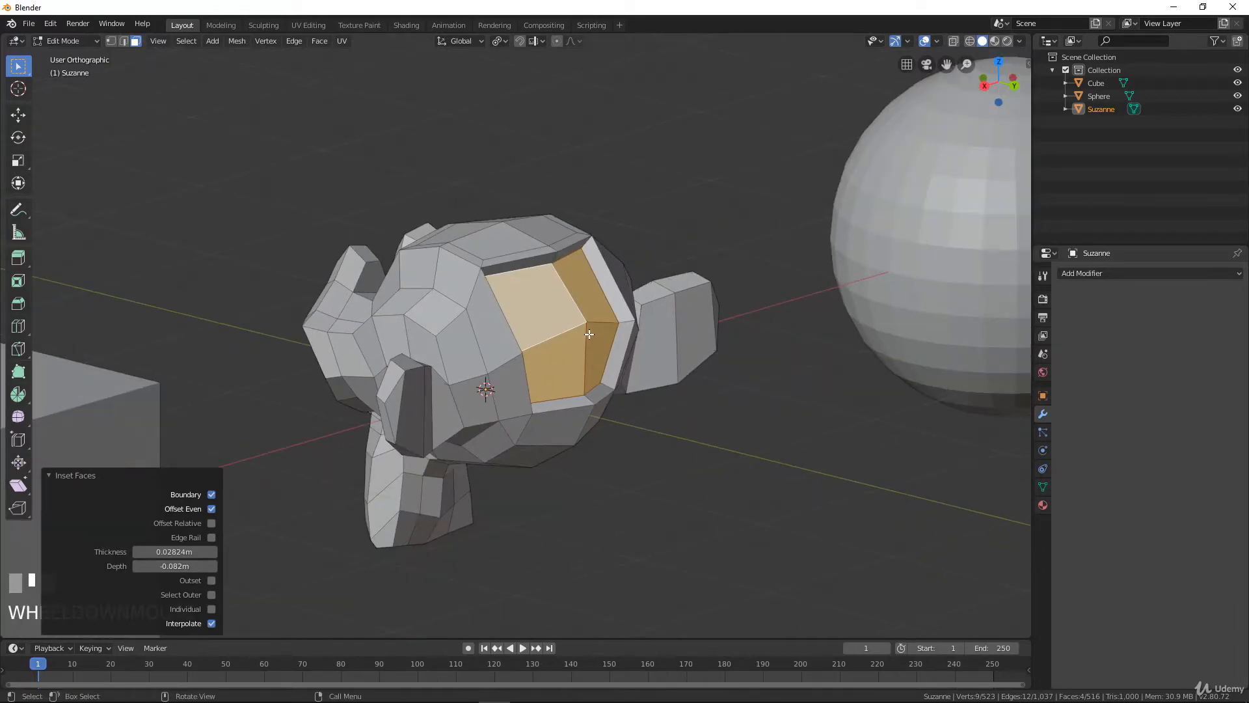
middle_drag(589, 335, 420, 345)
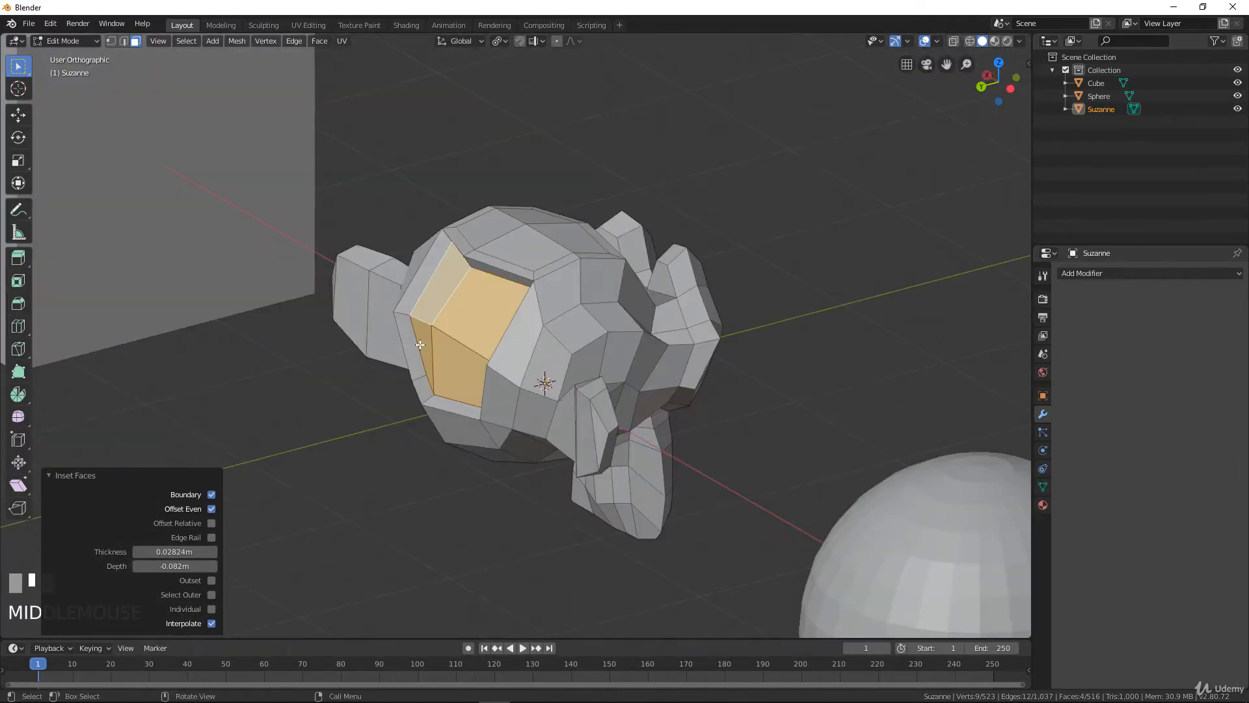
- Undo both face insets on the monkey head
key(ctrl+z)
key(ctrl+z)
key(ctrl+z)
key(ctrl+z)
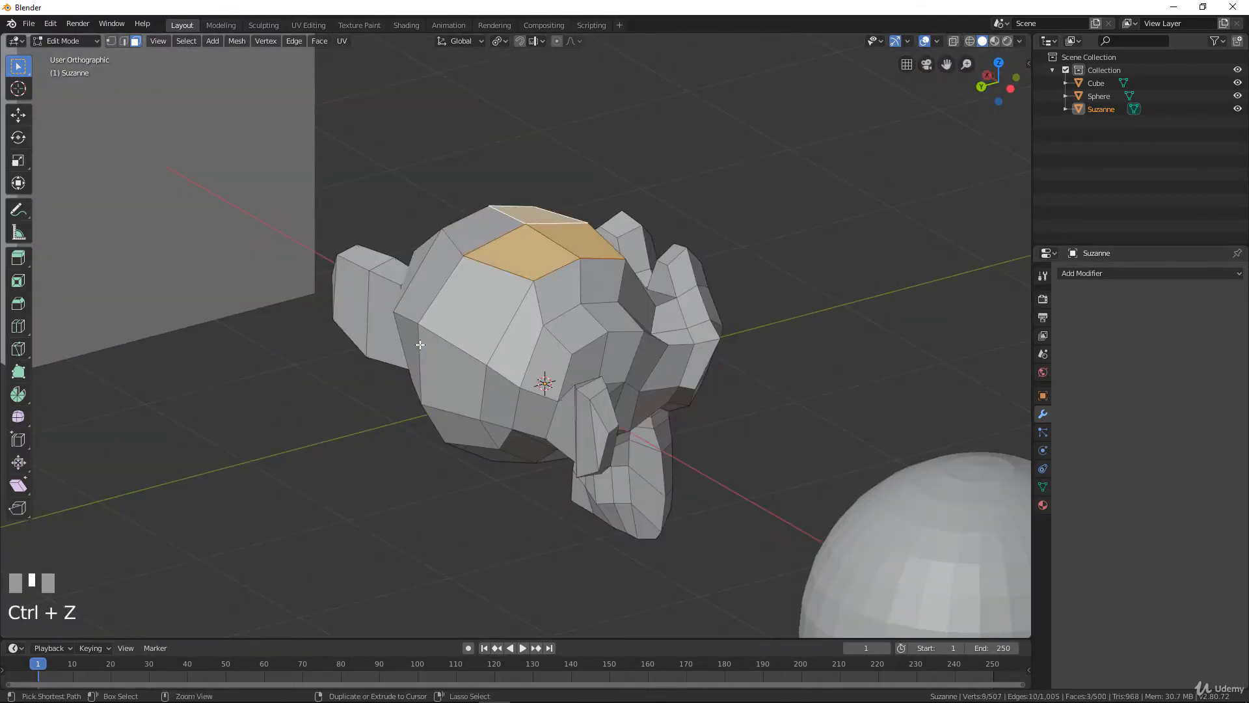
- Leave Edit Mode on the monkey head, select the sphere and enter Edit Mode on it
scroll(421, 345, down, 3)
key(Tab)
middle_drag(420, 345, 634, 385)
click(243, 485)
key(Tab)
scroll(480, 460, up, 4)
- Select a stepped strip of ten connected faces running down the facing side of the sphere
click(477, 293)
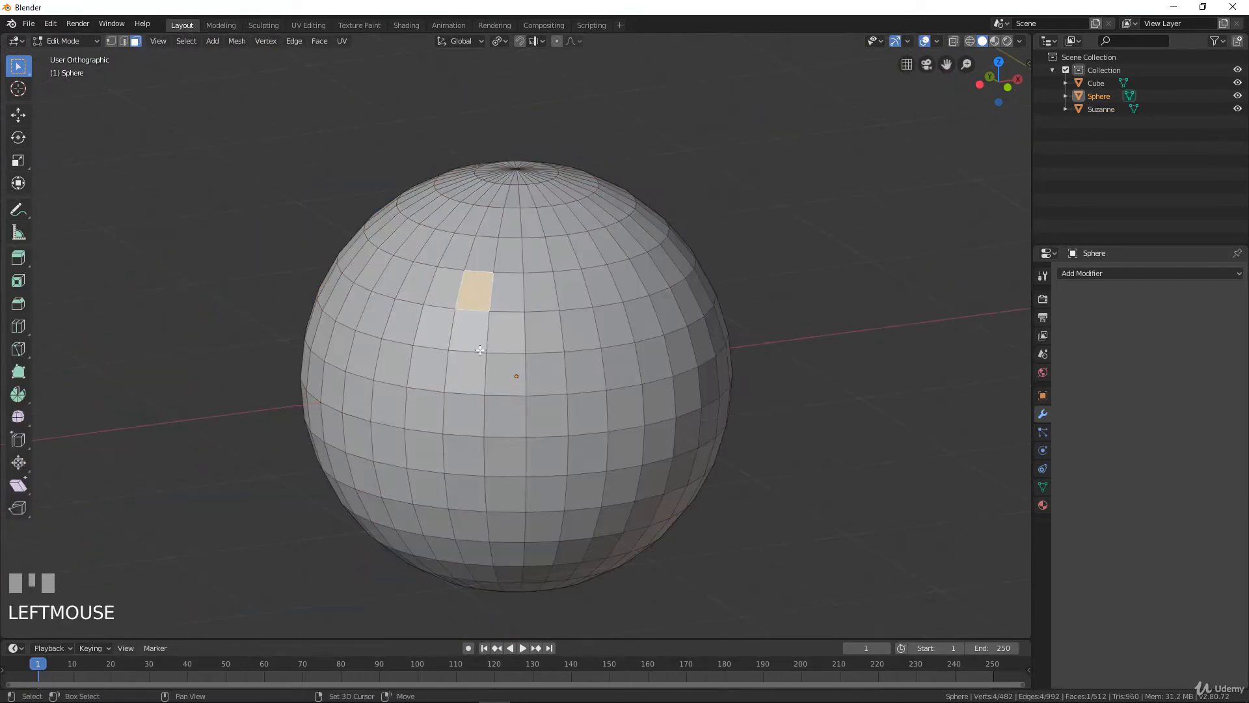
shift+click(472, 331)
shift+click(465, 372)
shift+click(546, 374)
shift+click(505, 374)
shift+click(515, 416)
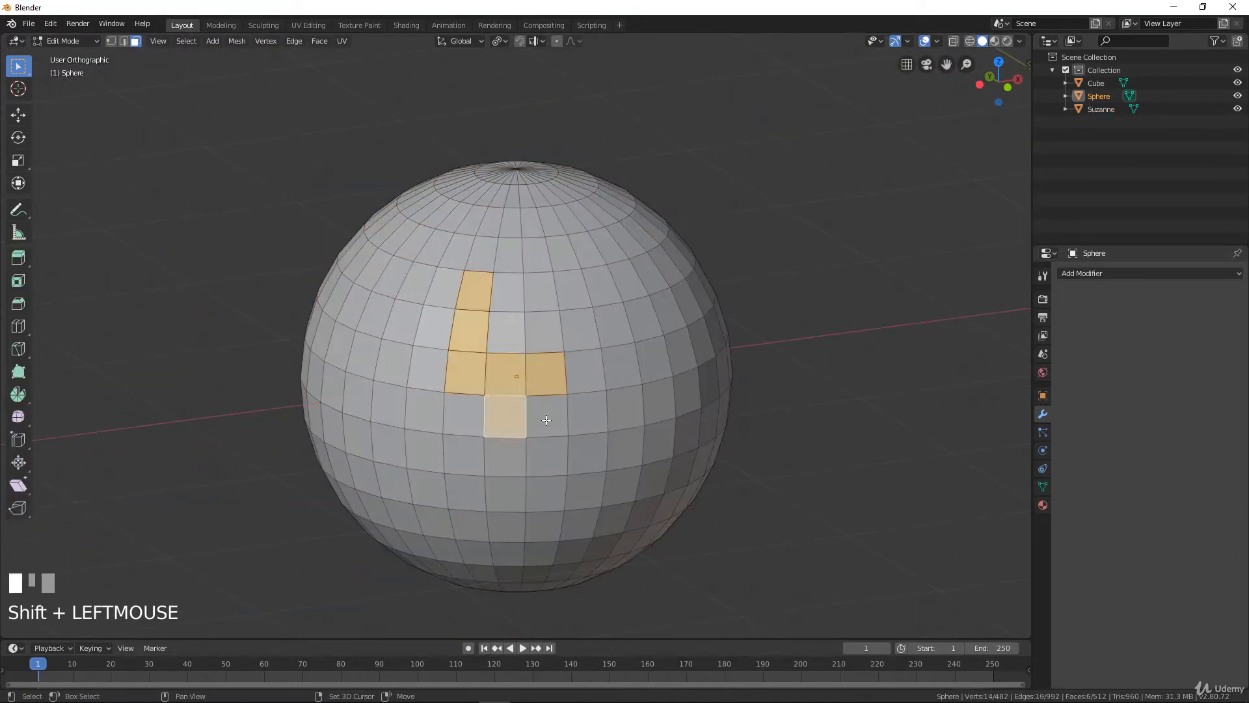
shift+click(546, 416)
shift+click(547, 455)
shift+click(585, 492)
shift+click(548, 493)
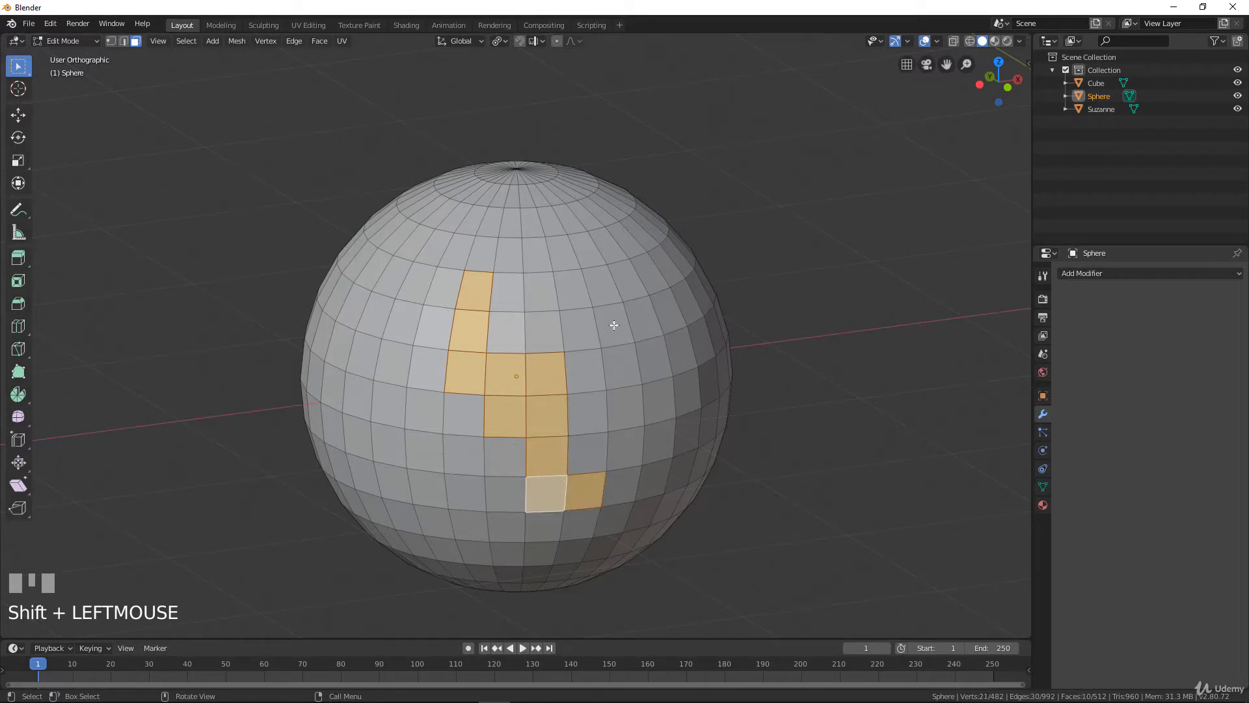
- Extrude the selected strip of sphere faces in place, scale it inward to about 0.83 and undo the scaling
key(e)
right_click(692, 383)
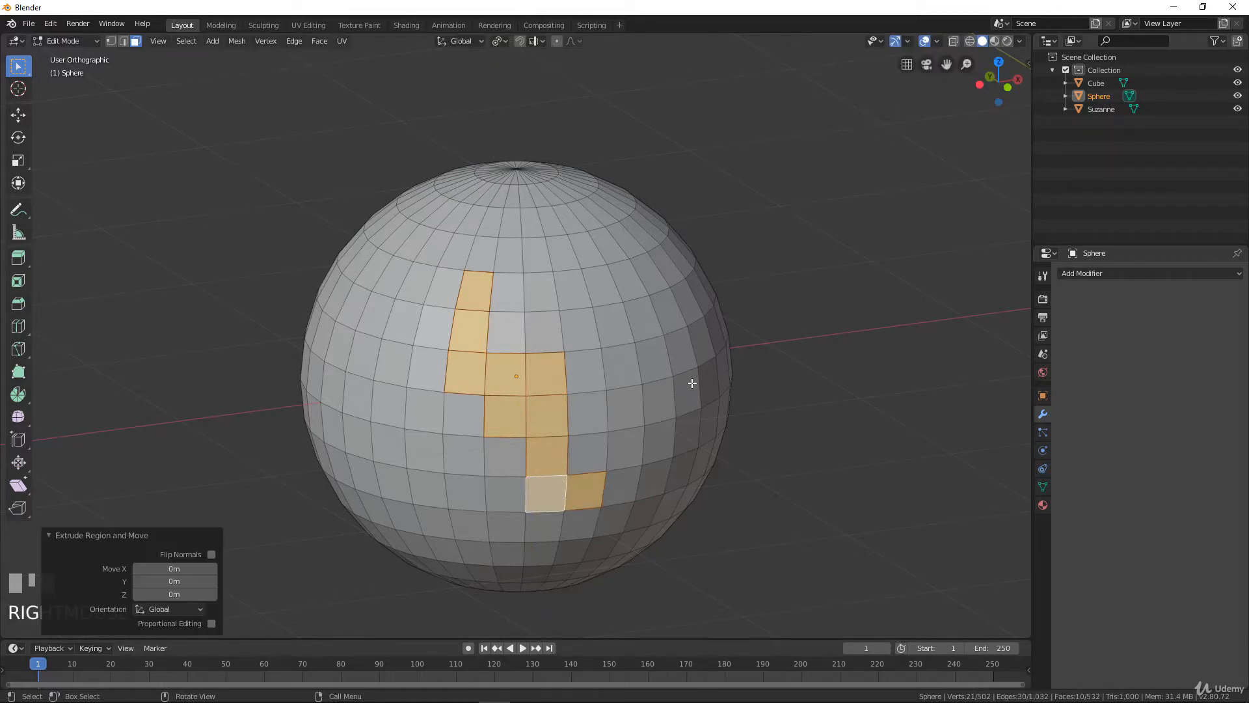
key(s)
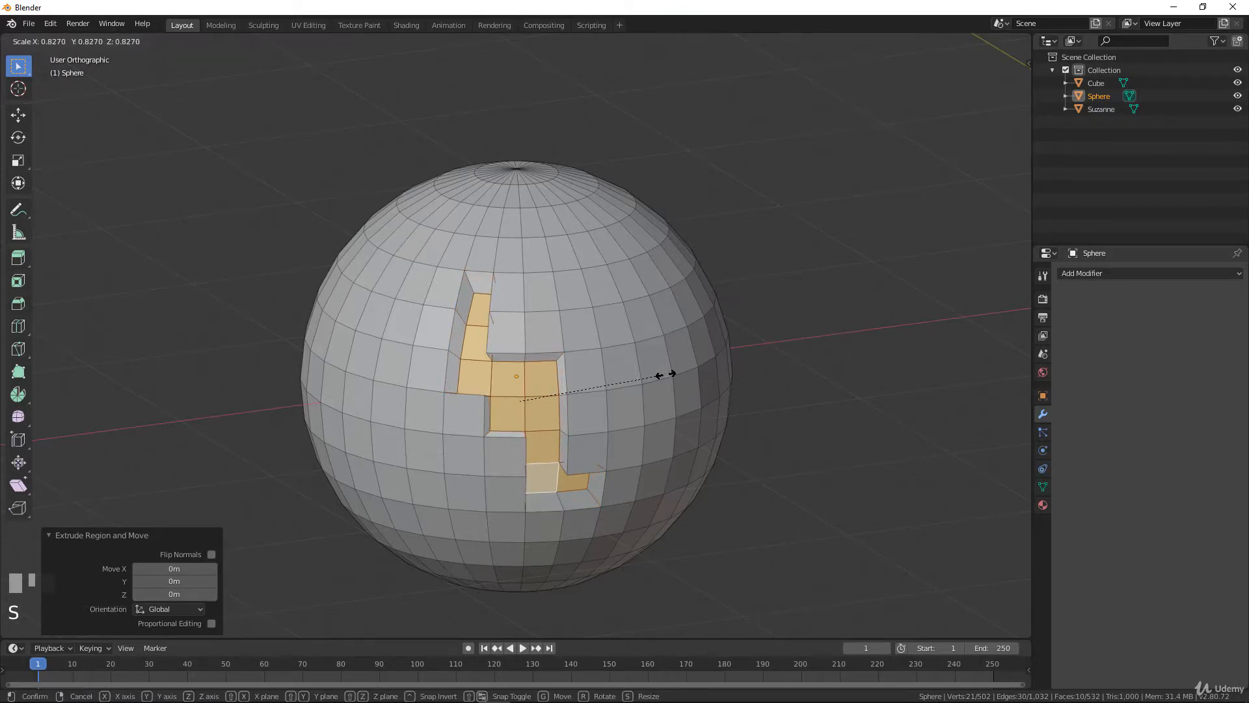
click(670, 373)
middle_drag(670, 374, 530, 363)
key(ctrl+z)
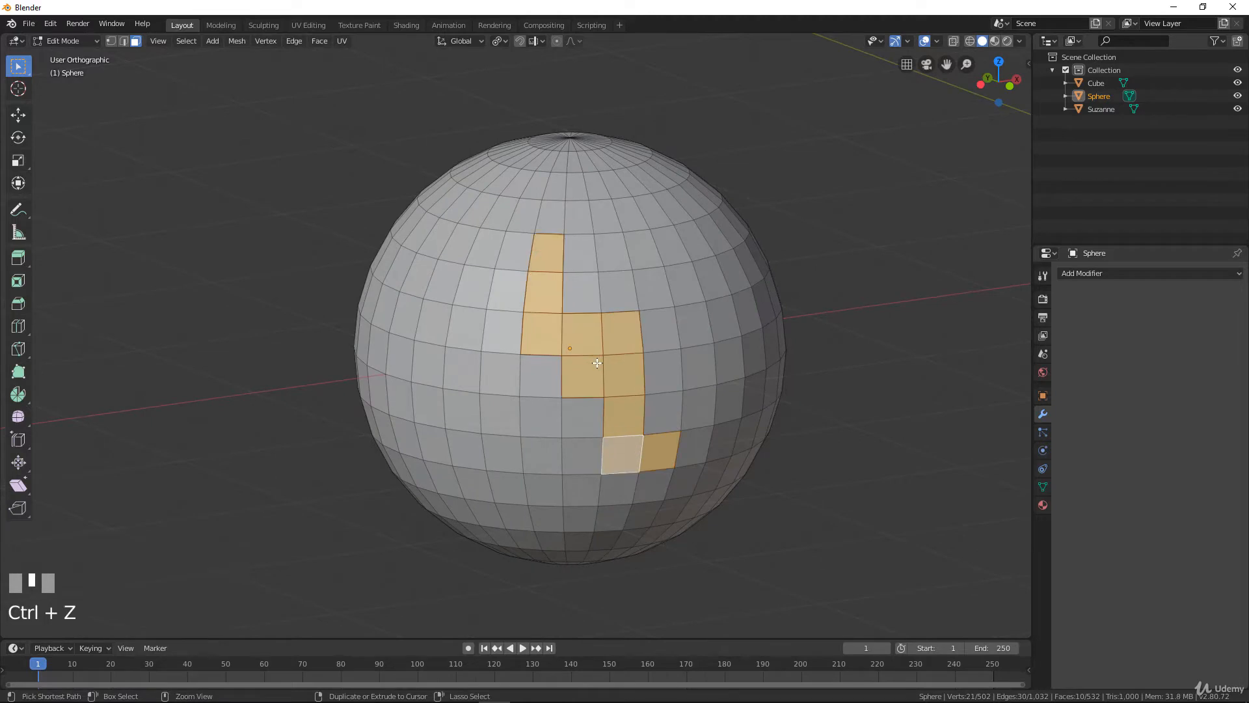
- Inset the selected strip of faces by about 0.034 m and undo the inset
key(i)
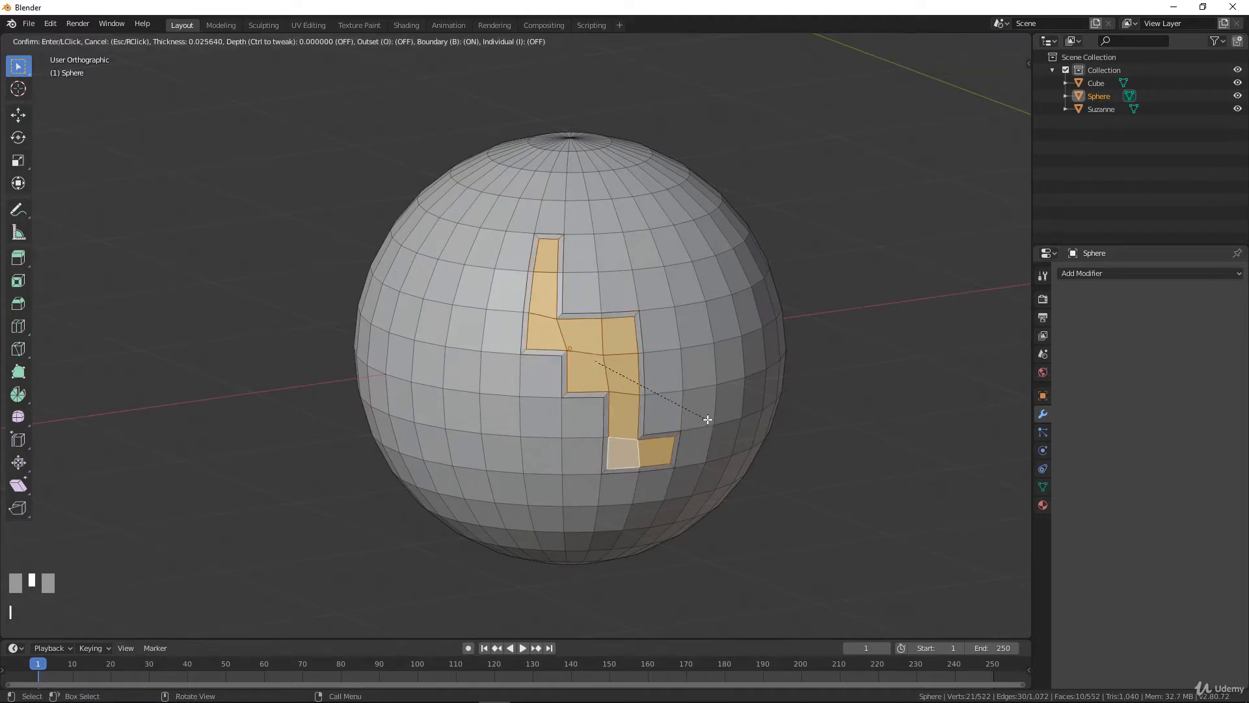
click(707, 419)
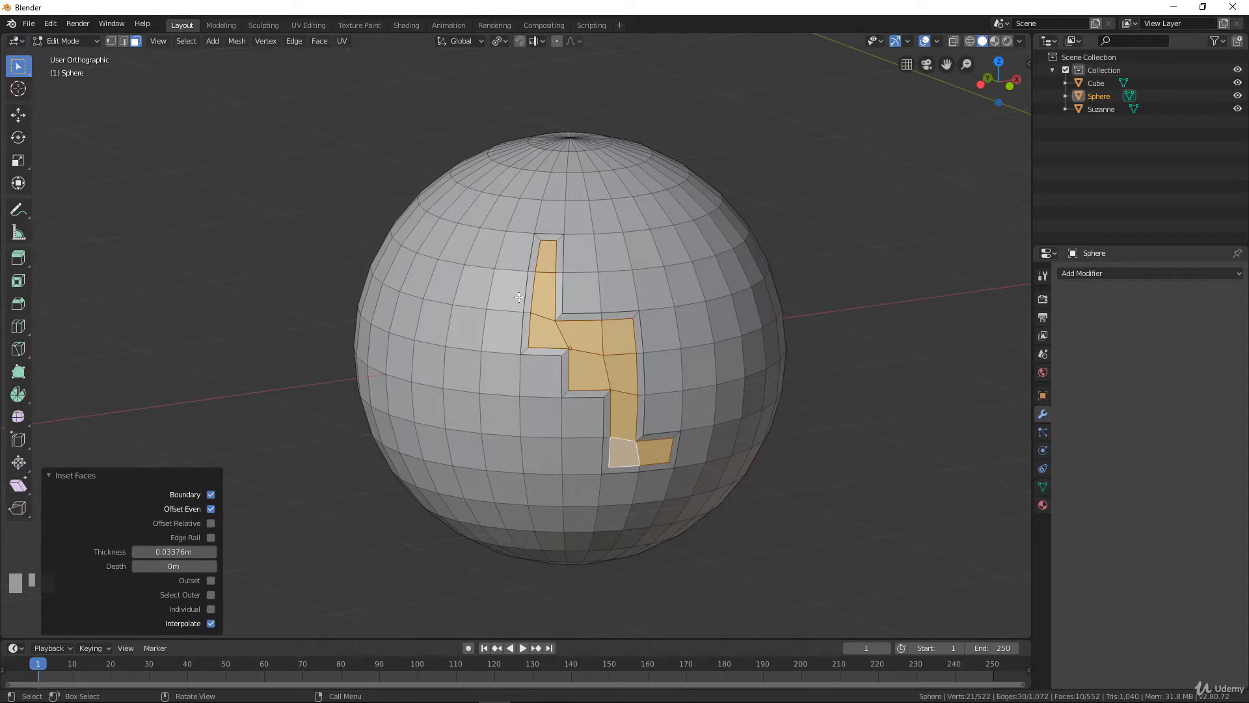
middle_drag(664, 373, 585, 370)
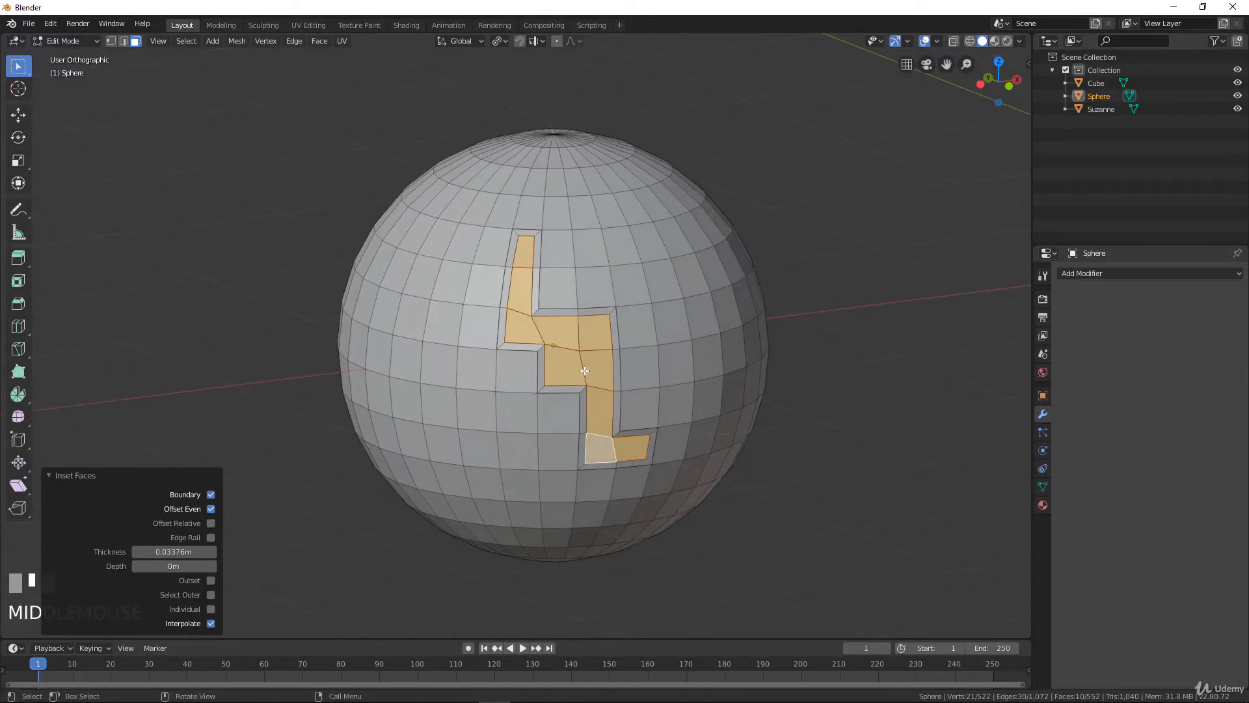
key(ctrl+z)
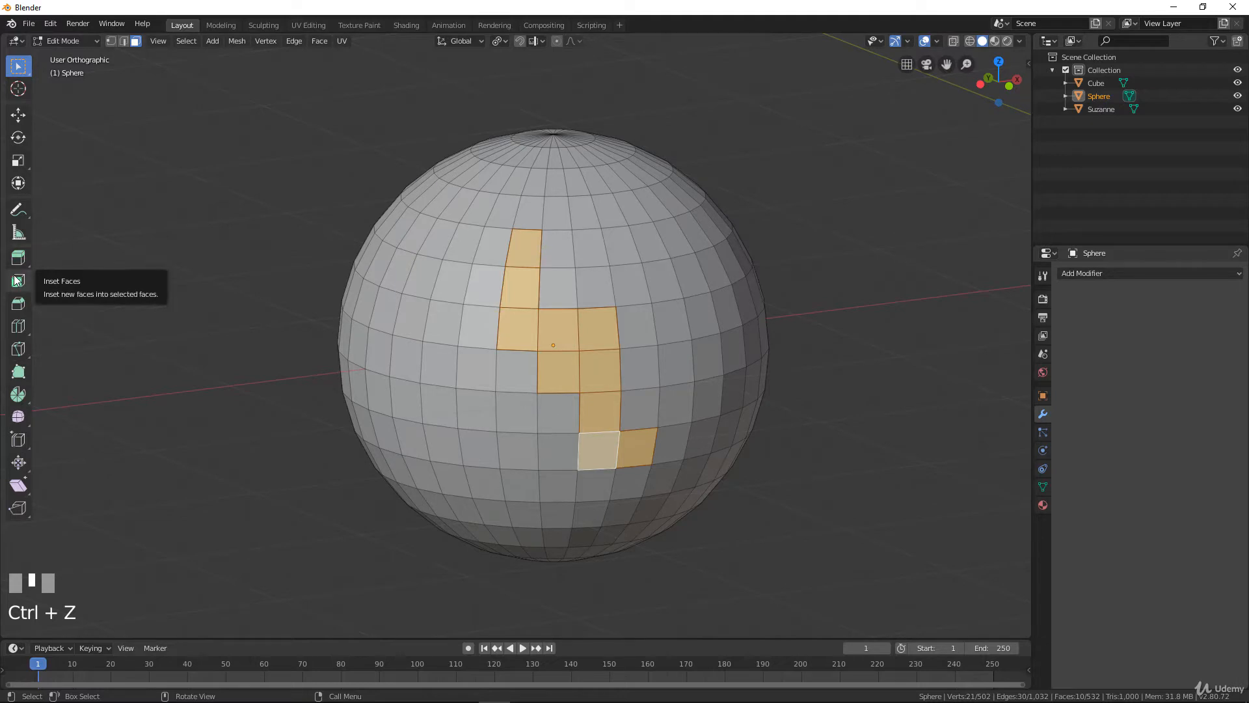
- Activate the Bevel tool and switch Edit Mode from the sphere to the cube
click(18, 303)
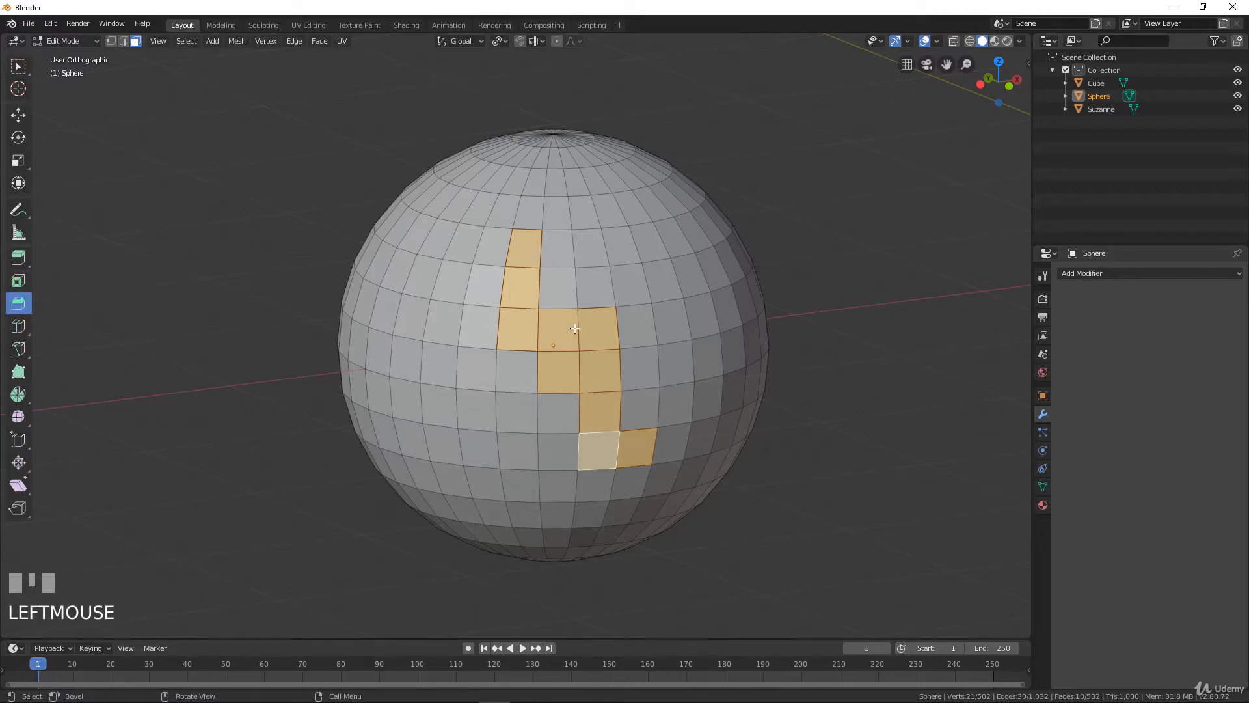
scroll(576, 327, down, 3)
key(Tab)
scroll(649, 320, down, 3)
shift+middle_drag(650, 319, 753, 343)
click(835, 312)
shift+middle_drag(835, 312, 674, 350)
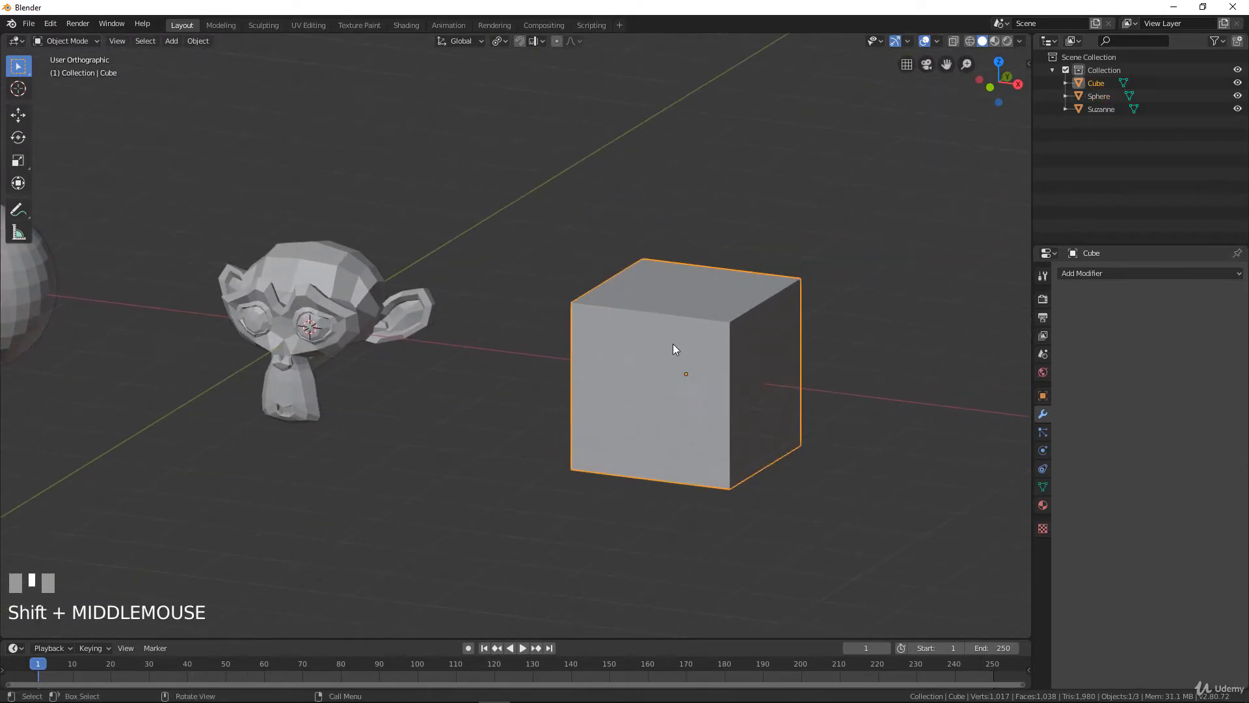
key(Tab)
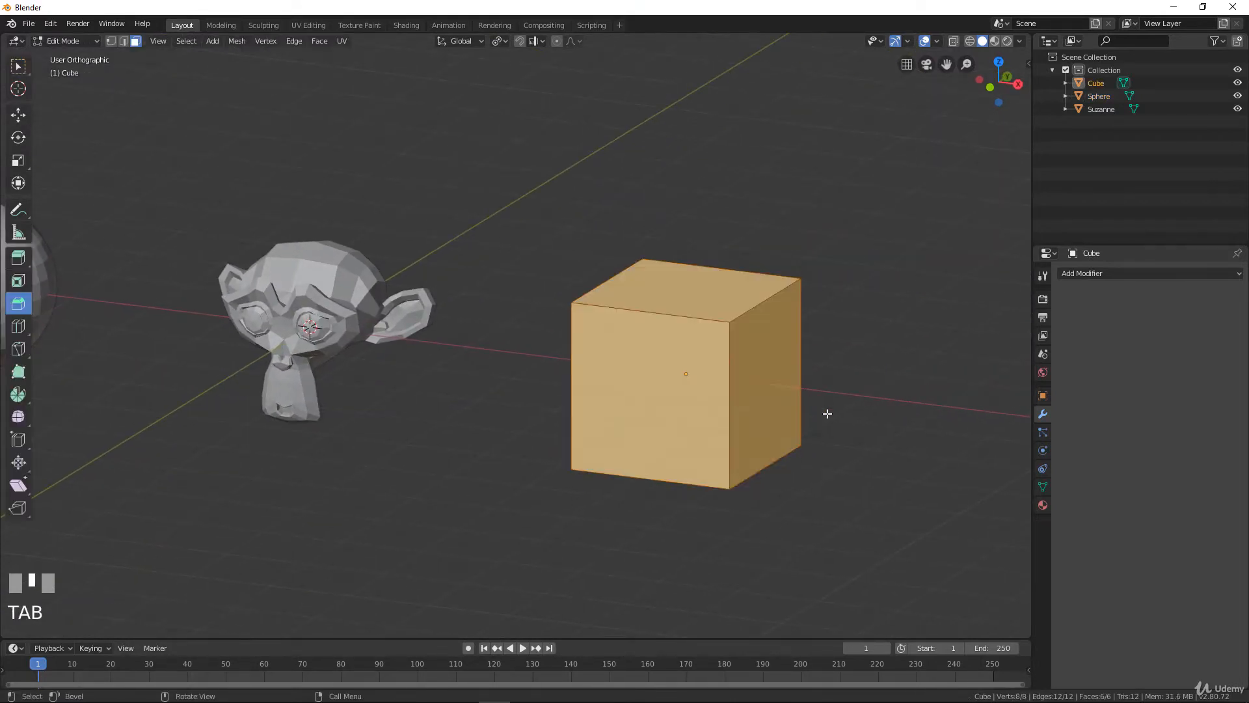
- Select only the cube's top face and bevel it with a width of about 0.236 m in the front view
scroll(826, 413, up, 2)
shift+middle_drag(825, 413, 628, 368)
click(589, 328)
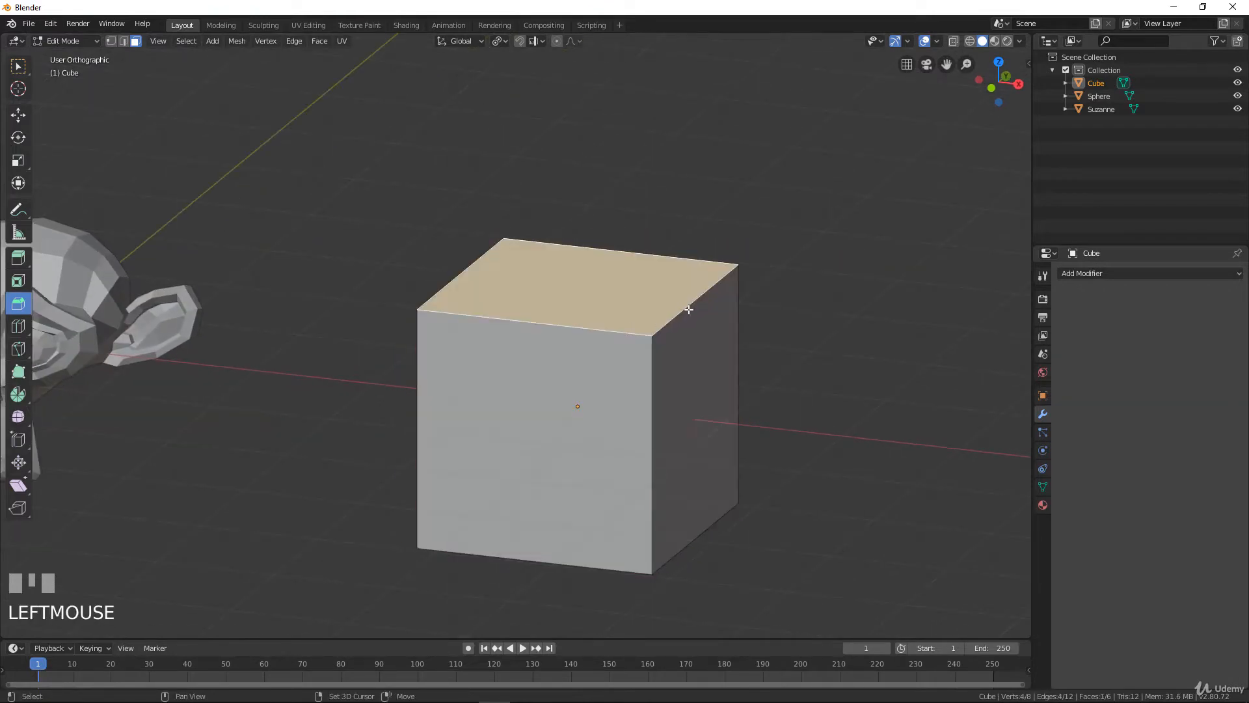
shift+click(601, 326)
click(687, 309)
key(KP_1)
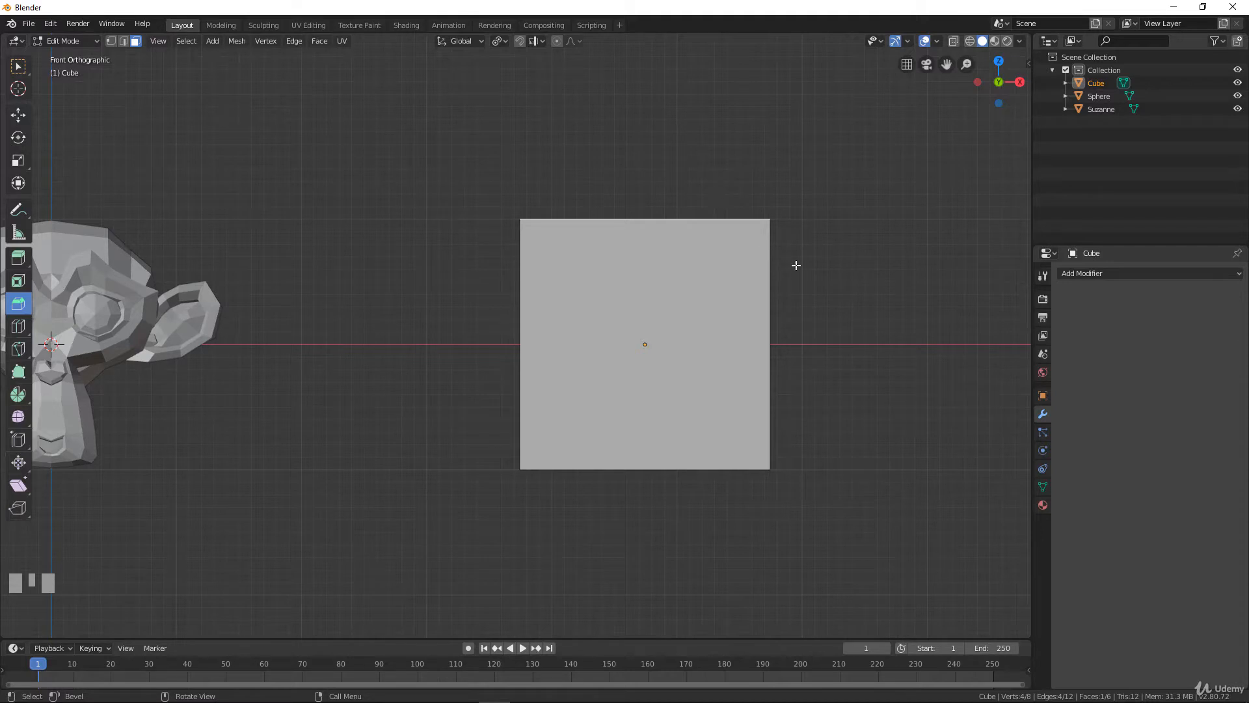
key(ctrl)
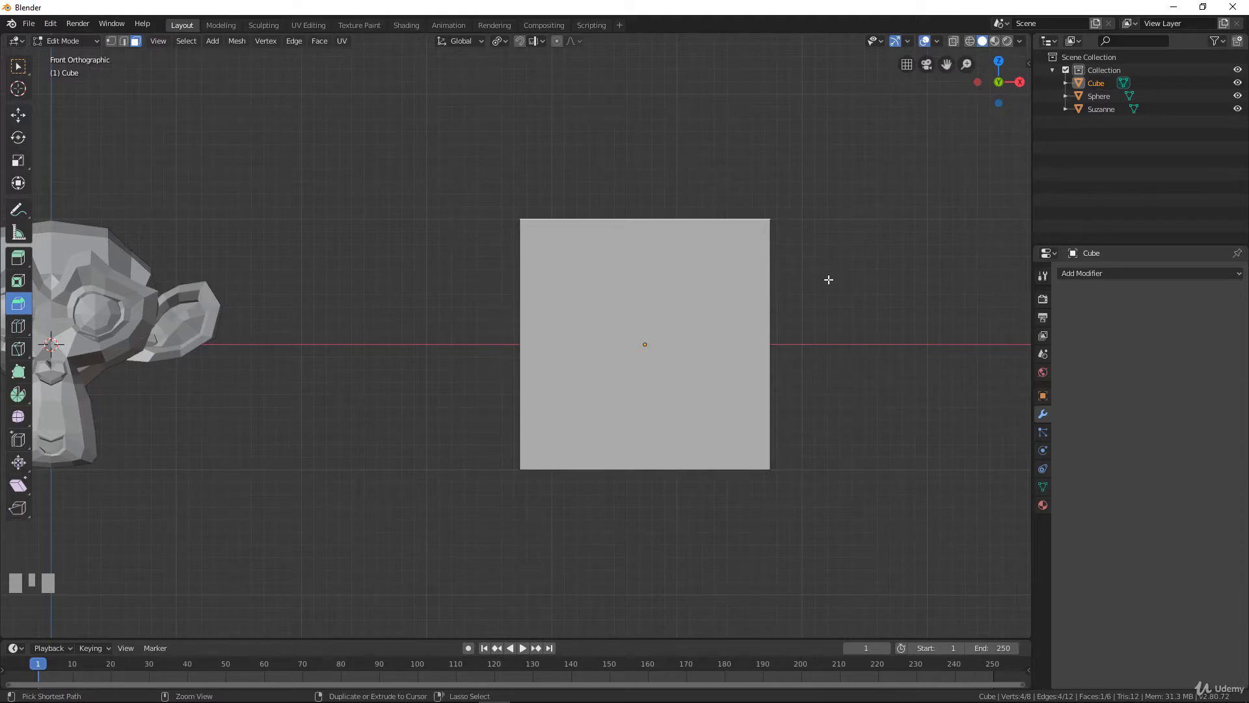
key(ctrl+b)
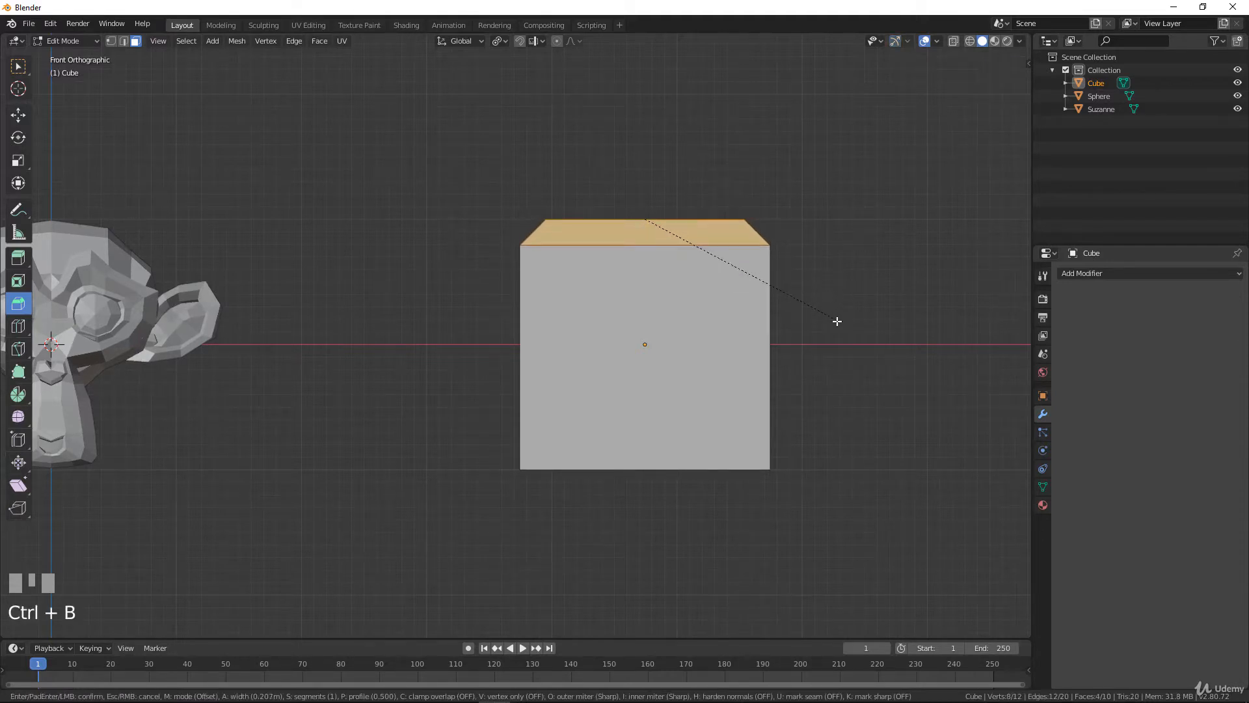
click(838, 326)
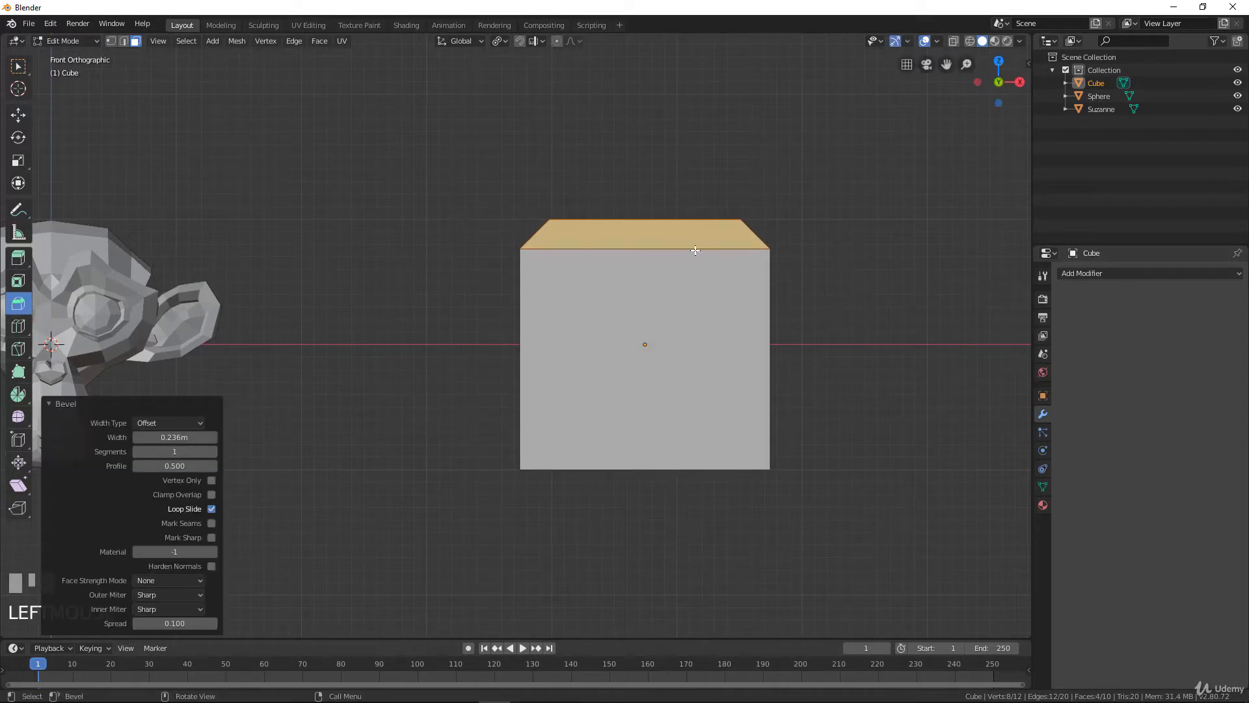
- Set the top face bevel to 7 segments
click(216, 453)
click(216, 453)
click(216, 453)
click(216, 453)
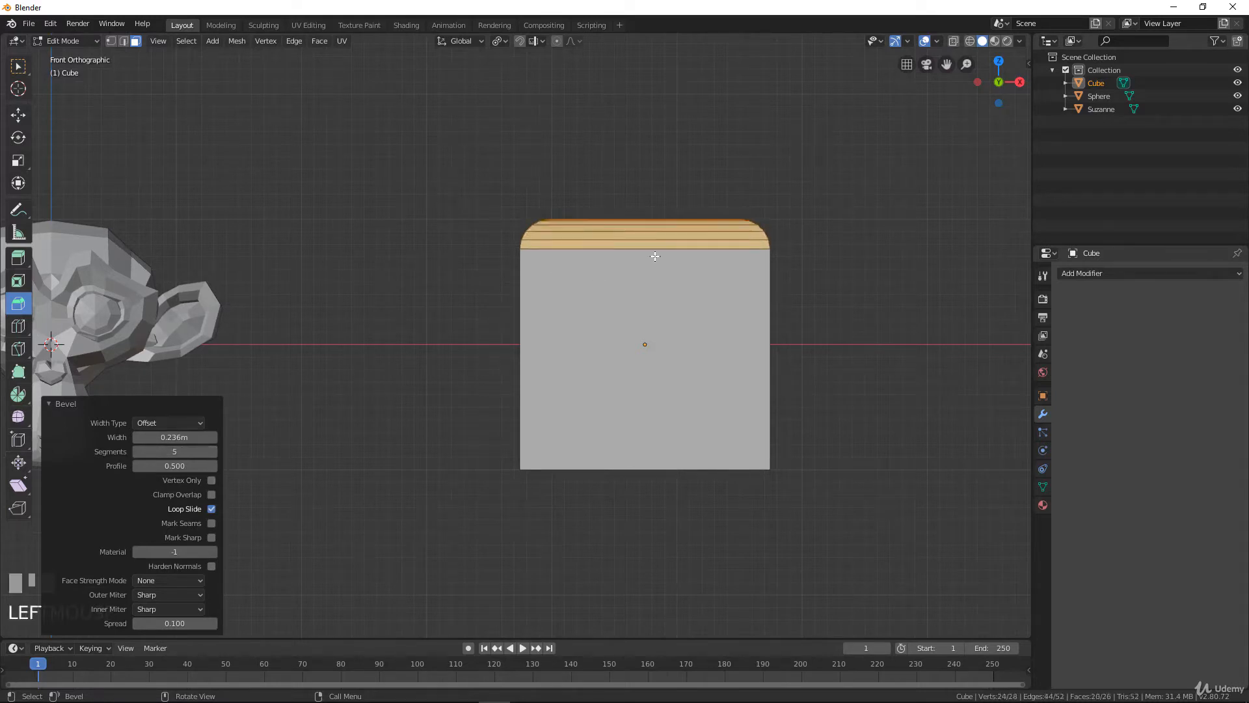
middle_drag(245, 432, 422, 423)
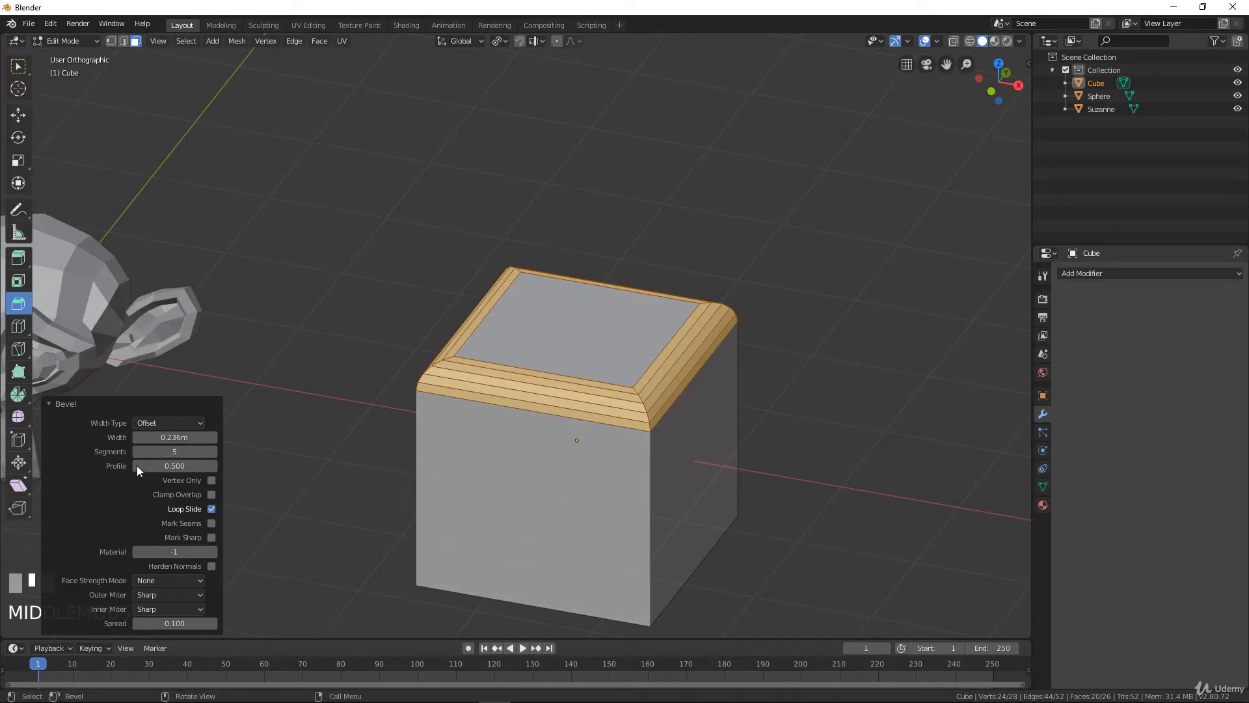
click(213, 452)
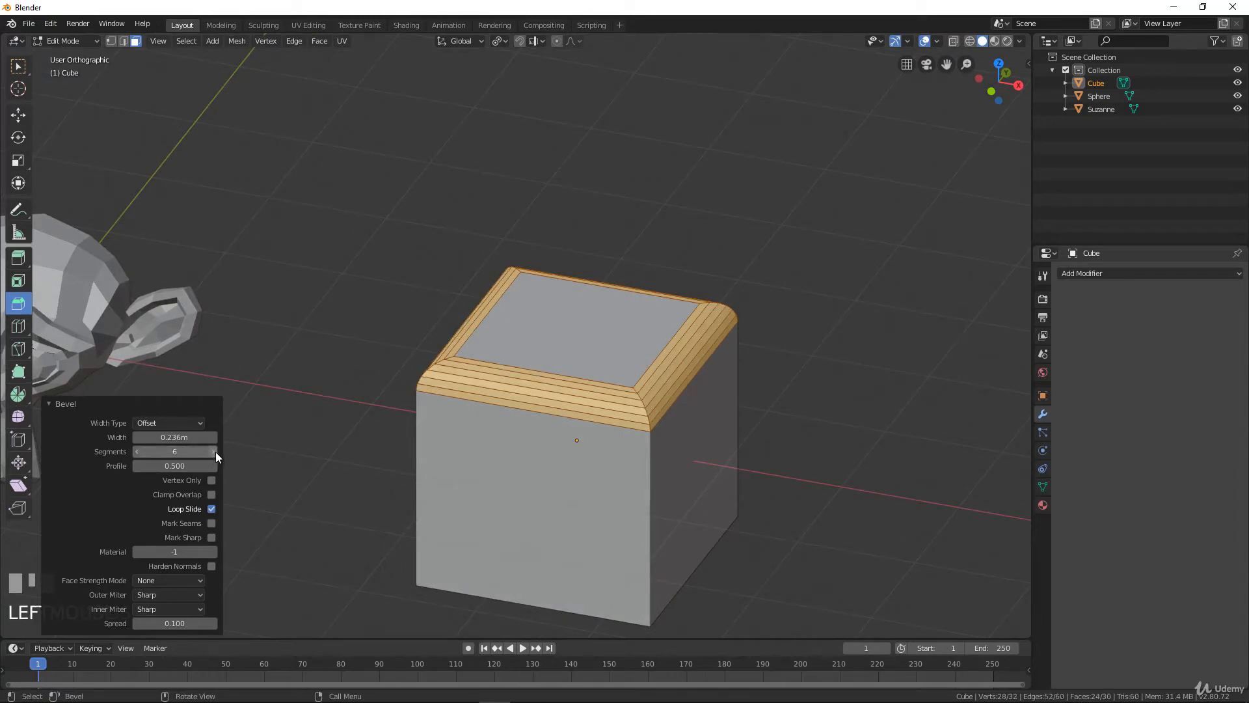
click(215, 452)
- Lower the bevel profile to about 0.38 and restore it to 0.5
drag(217, 466, 172, 466)
click(172, 466)
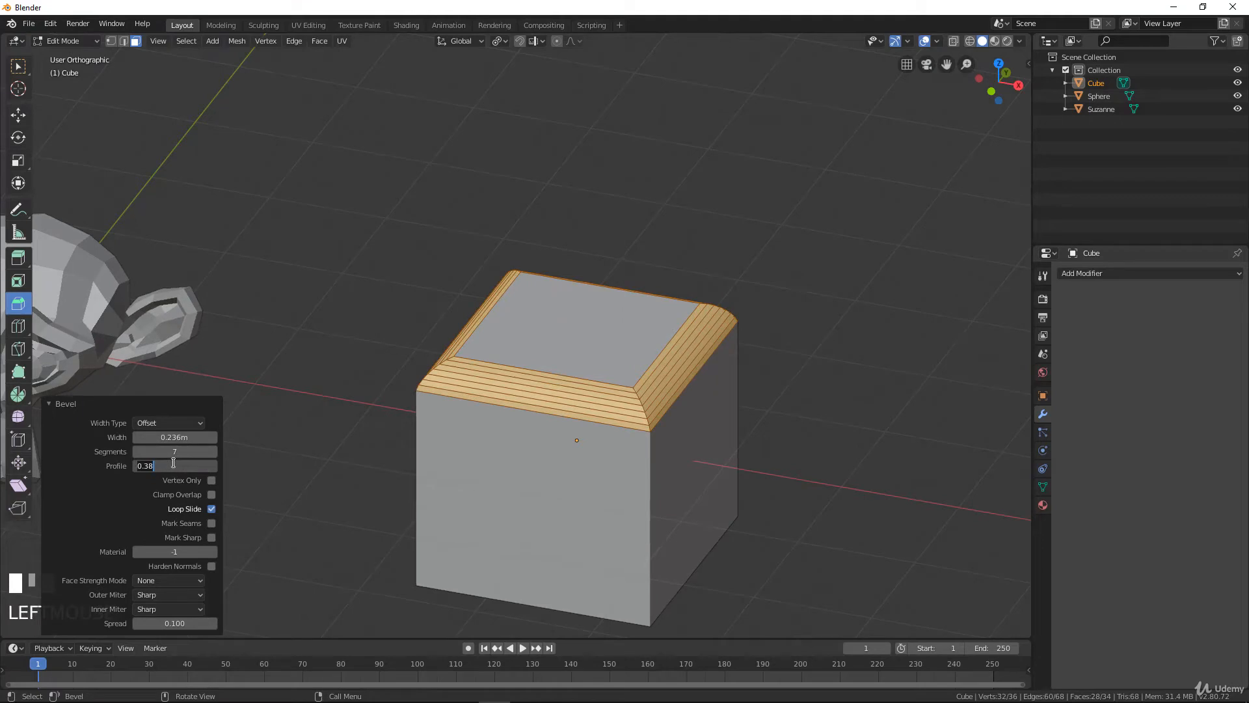
text(0.5)
key(Return)
middle_drag(632, 453, 644, 432)
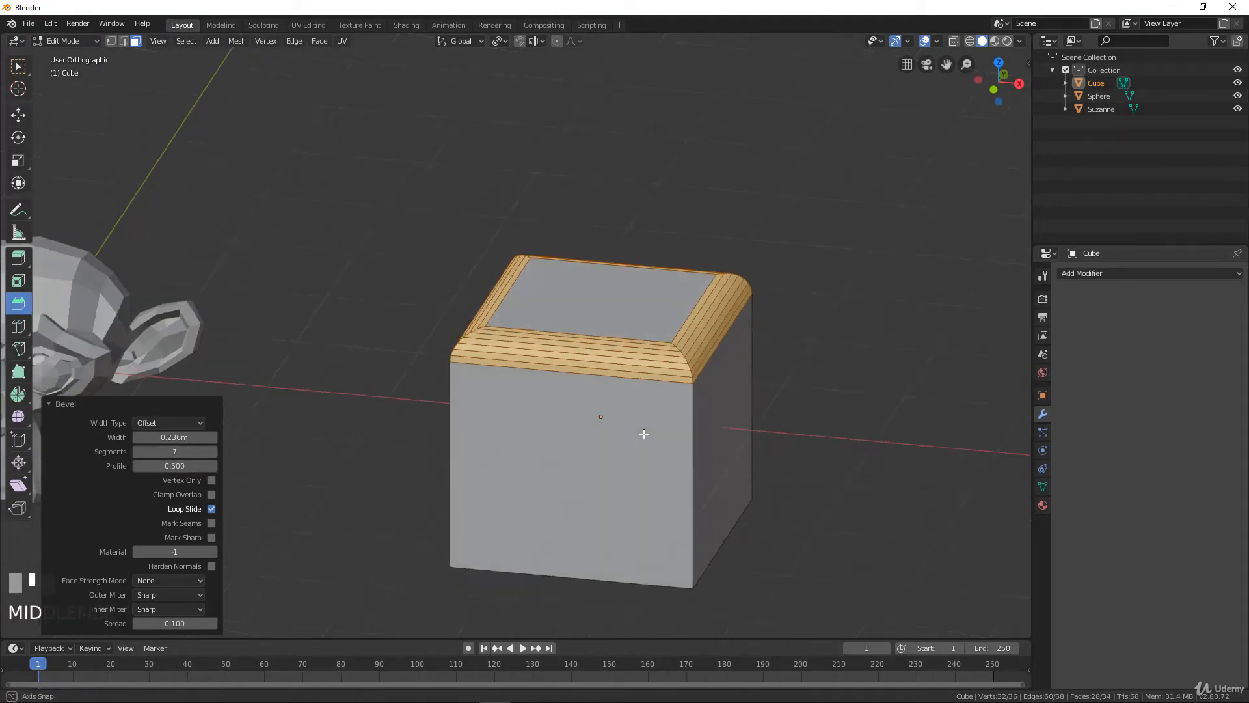
- Turn on Vertex Only for the bevel, examine the cube's rounded corners and turn the option off again
middle_drag(255, 486, 207, 497)
click(216, 481)
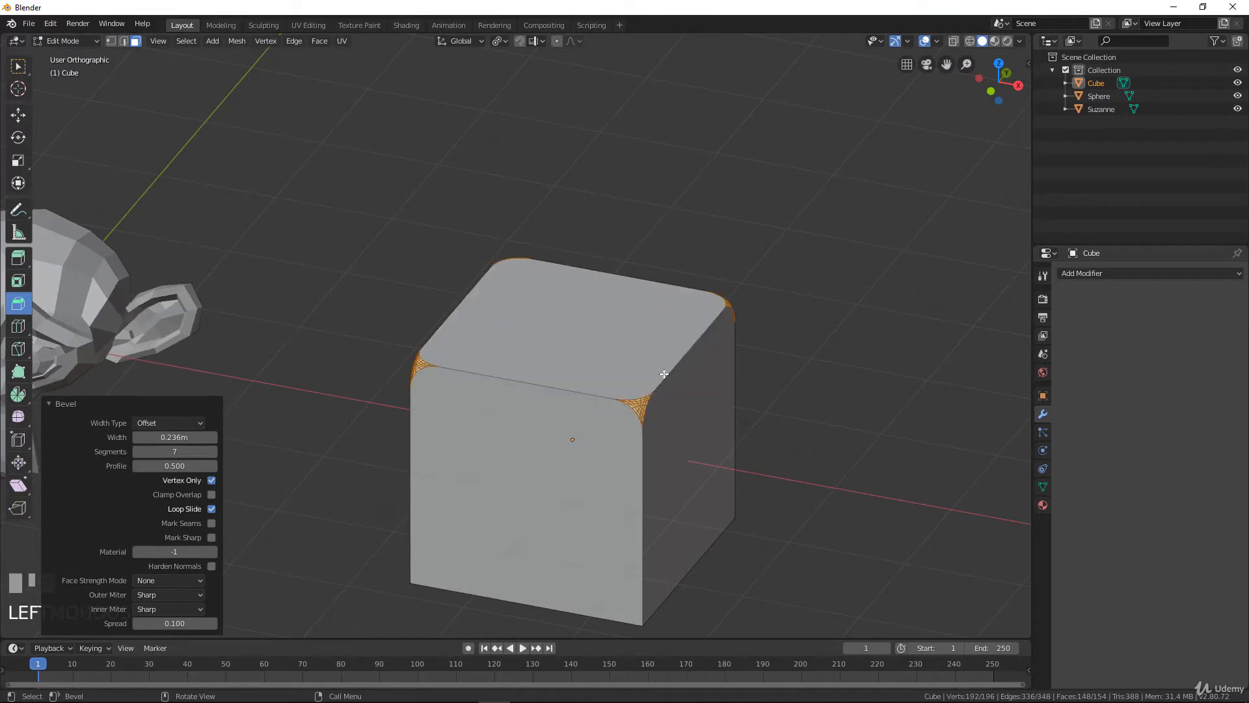
middle_drag(566, 387, 507, 287)
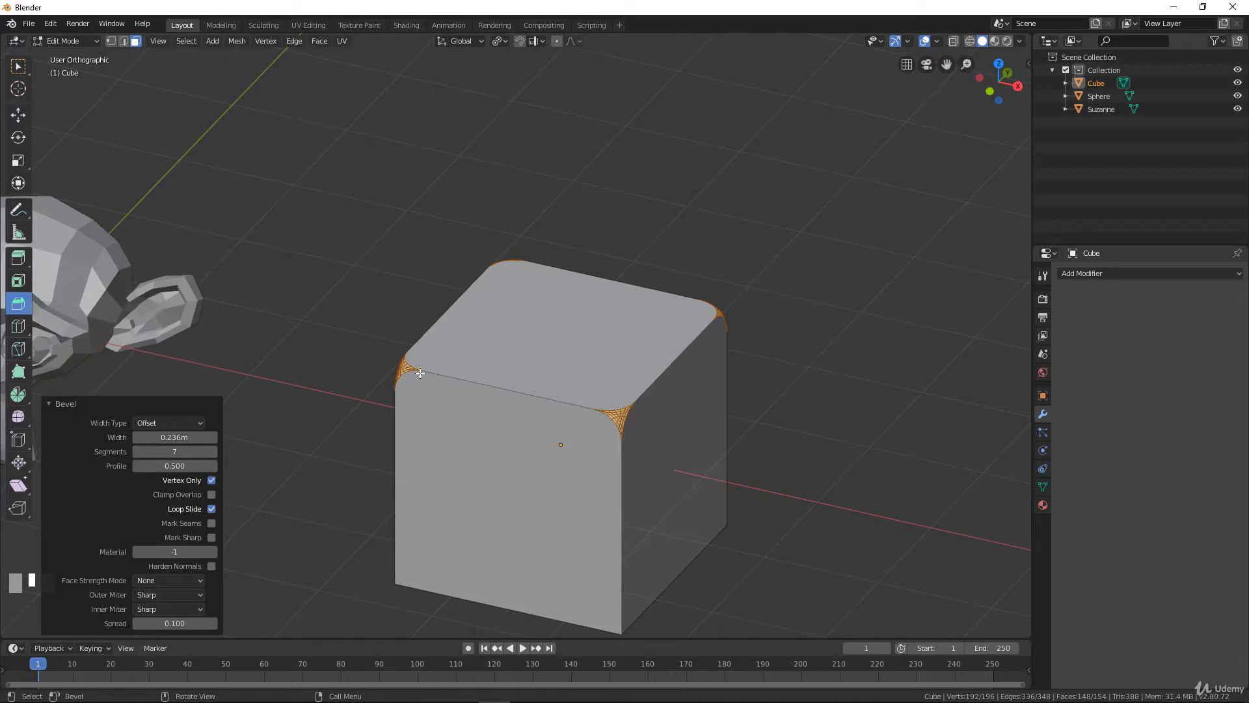
middle_drag(420, 373, 204, 486)
click(210, 481)
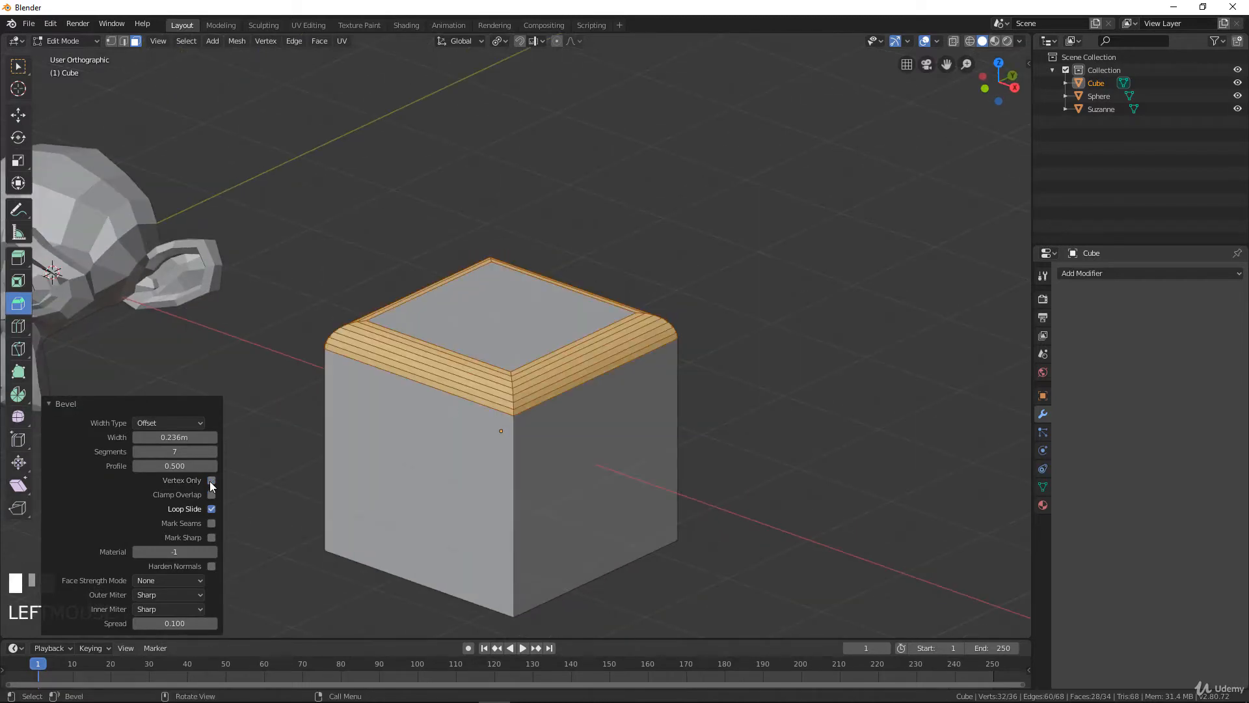
- Set the top face bevel to 18 segments and a width of about 0.936 m
middle_drag(597, 424, 661, 436)
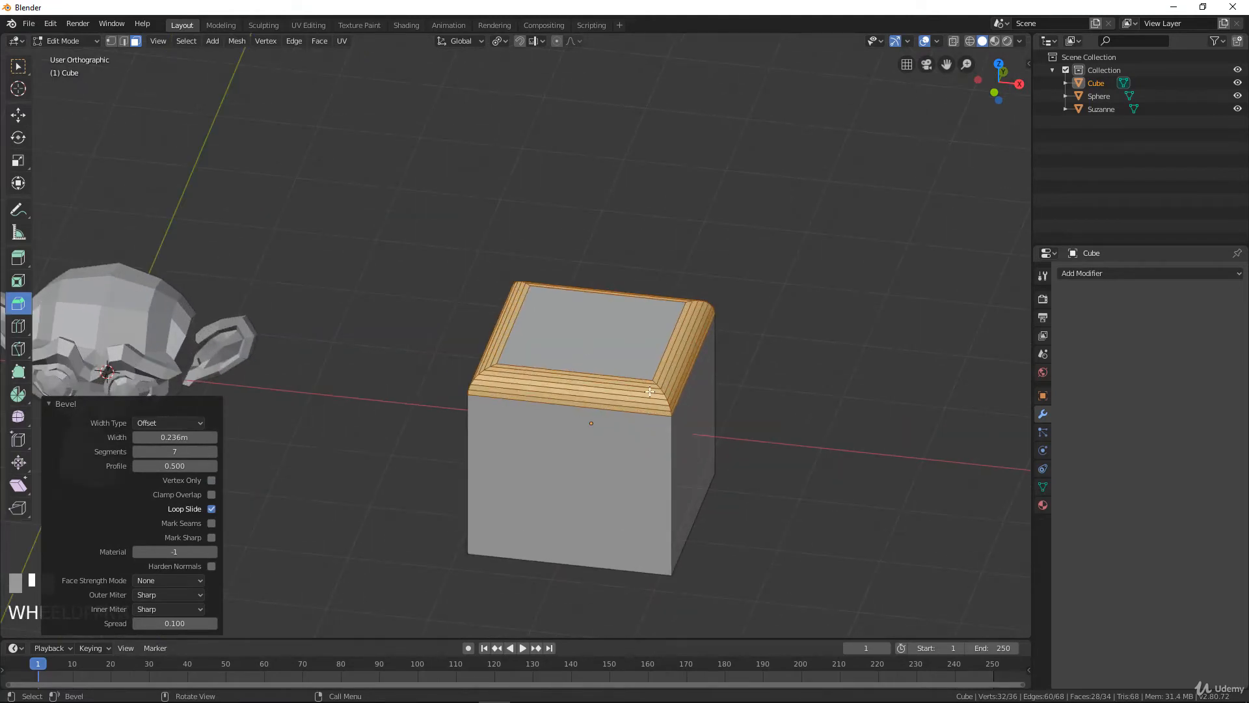
middle_drag(651, 393, 635, 387)
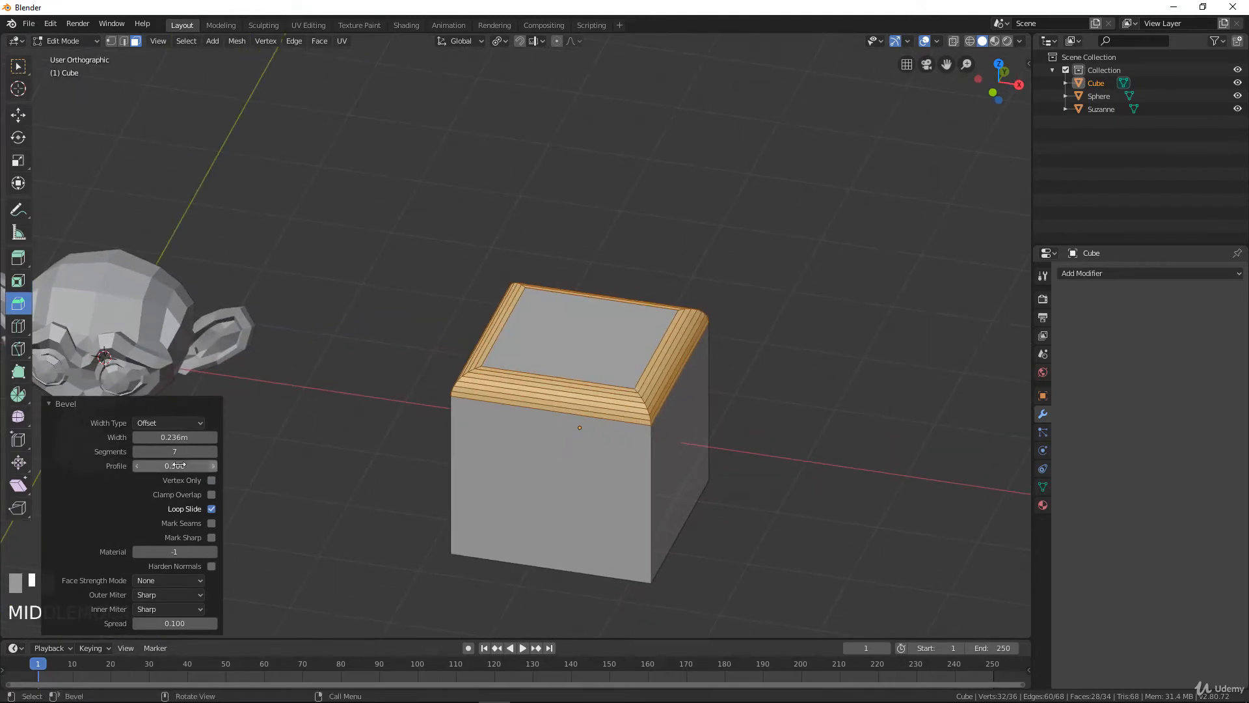
drag(174, 452, 231, 436)
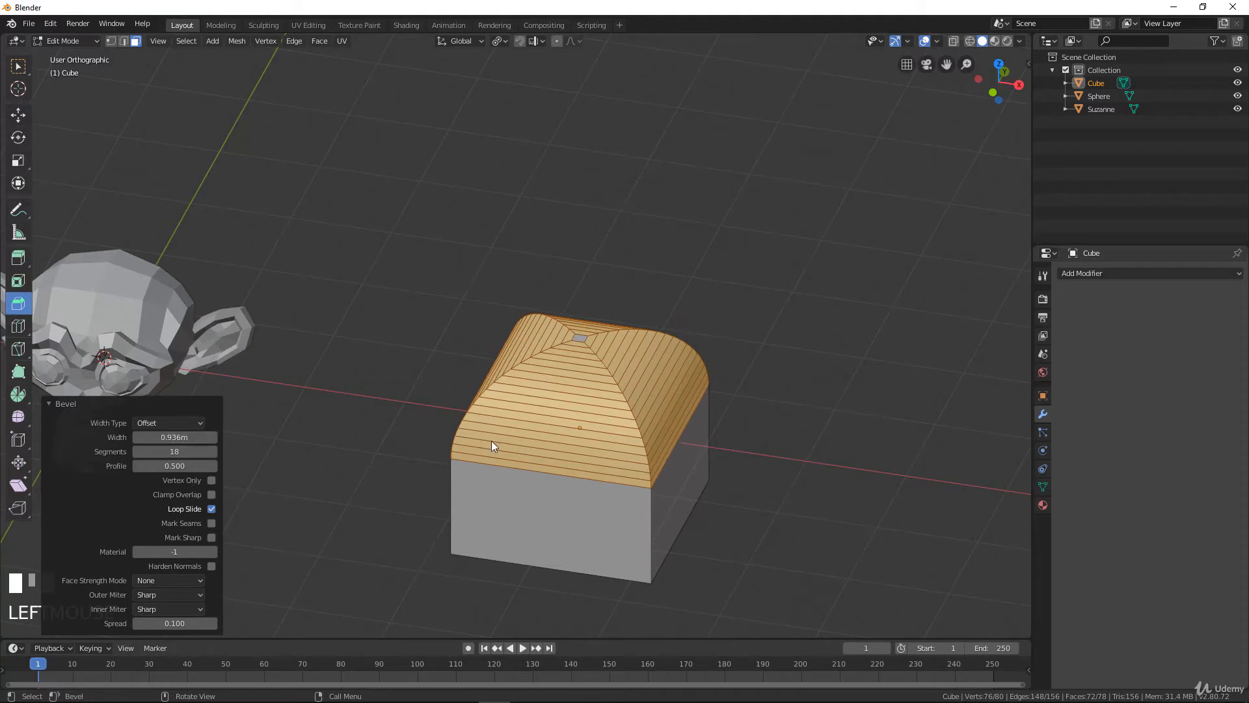
- Try to loop-select the cube's vertical corner edges in face and vertex select modes
middle_drag(491, 440, 520, 440)
alt+click(519, 484)
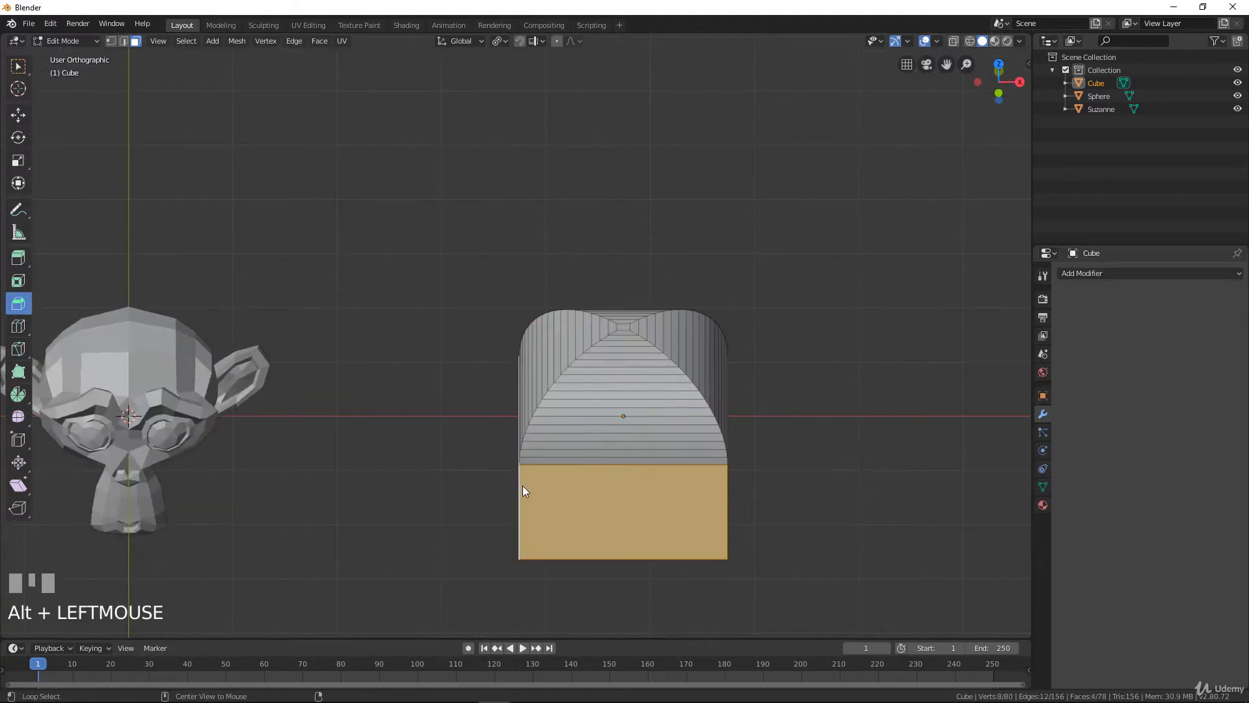
middle_drag(526, 494, 619, 468)
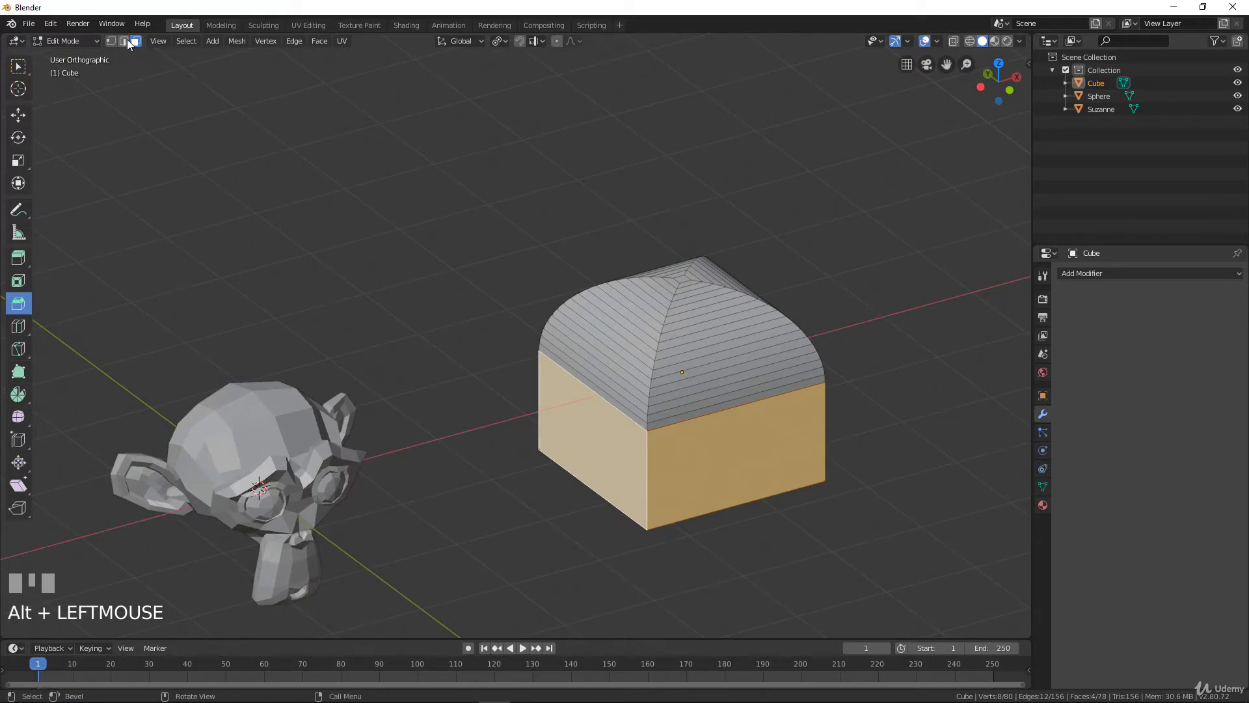
click(111, 40)
alt+click(646, 458)
middle_drag(646, 458, 575, 356)
alt+shift+click(571, 519)
alt+shift+click(554, 495)
alt+shift+click(488, 345)
- Switch to edge select mode and select all four corner edge loops running up over the cube's dome
click(127, 40)
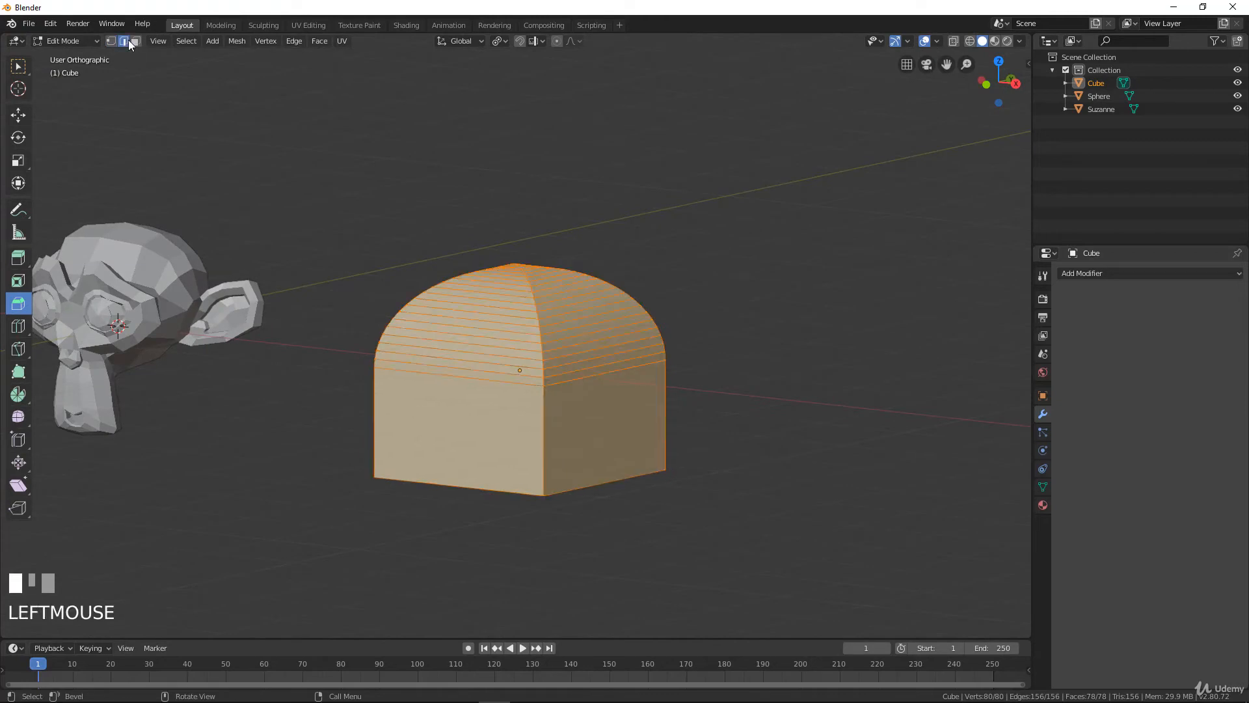
middle_drag(404, 287, 424, 295)
alt+click(572, 427)
middle_drag(483, 445, 555, 349)
alt+shift+click(644, 418)
alt+shift+click(537, 352)
alt+shift+click(308, 335)
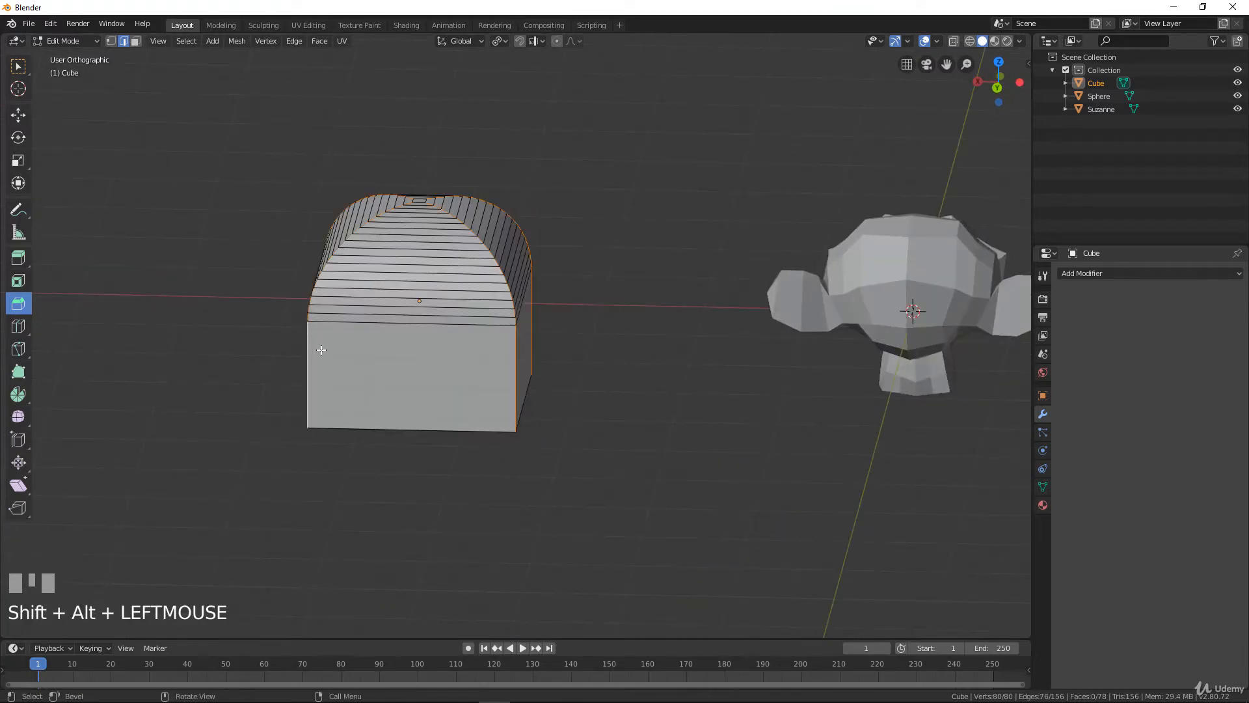
middle_drag(343, 365, 587, 441)
- Bevel the four corner edge loops by about 0.039 m with 18 segments and inspect the cube in Object Mode
key(ctrl+b)
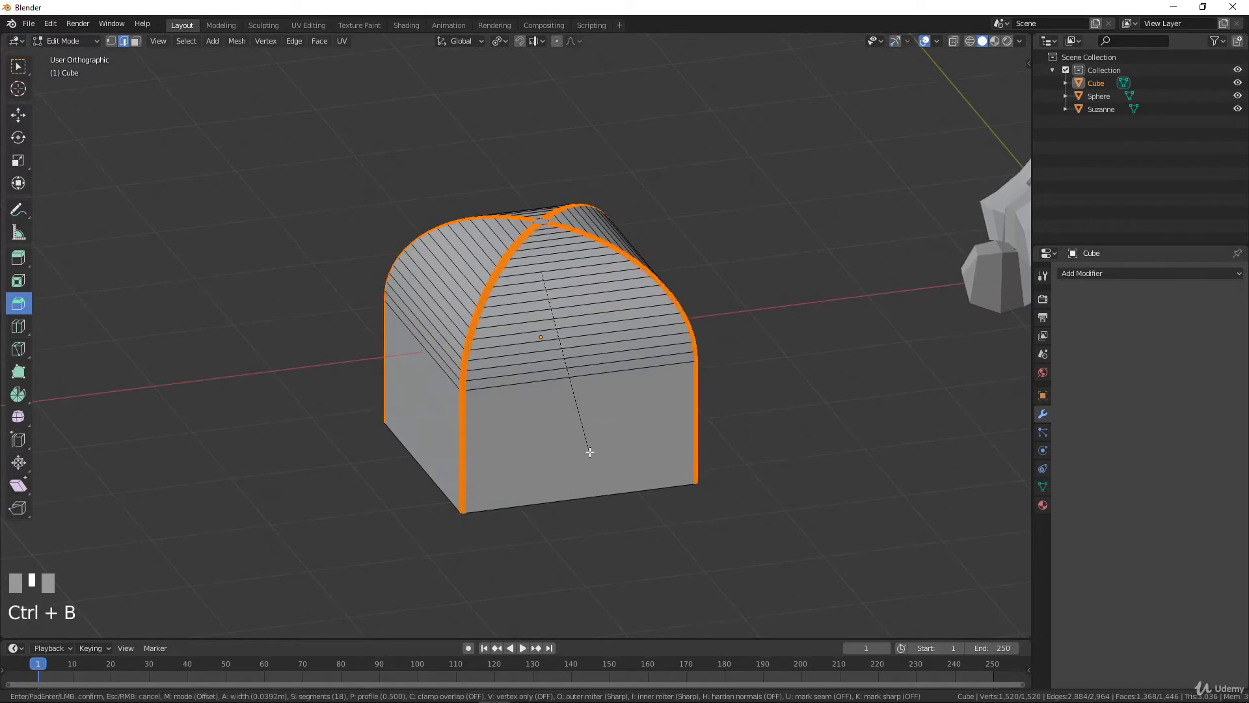
click(590, 452)
key(Tab)
middle_drag(575, 451, 496, 295)
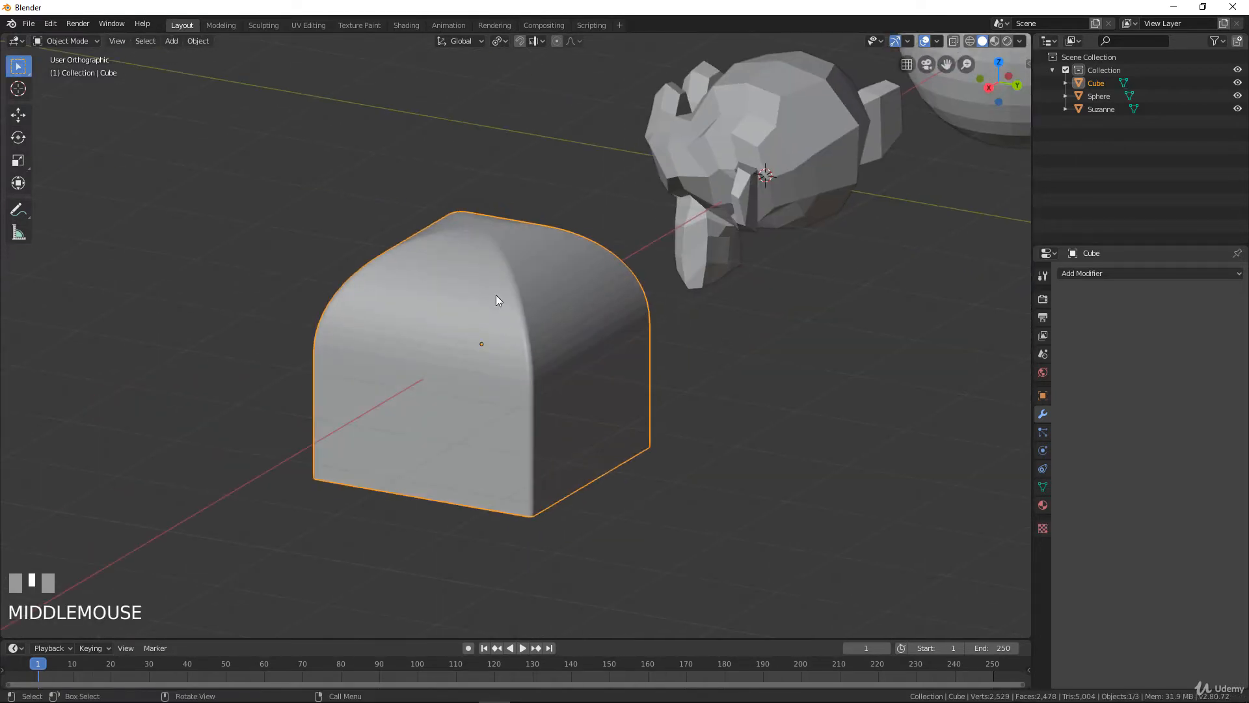
- Return to Edit Mode, undo the corner edge bevel and step back through the edge loop selection
key(Tab)
middle_drag(573, 417, 558, 421)
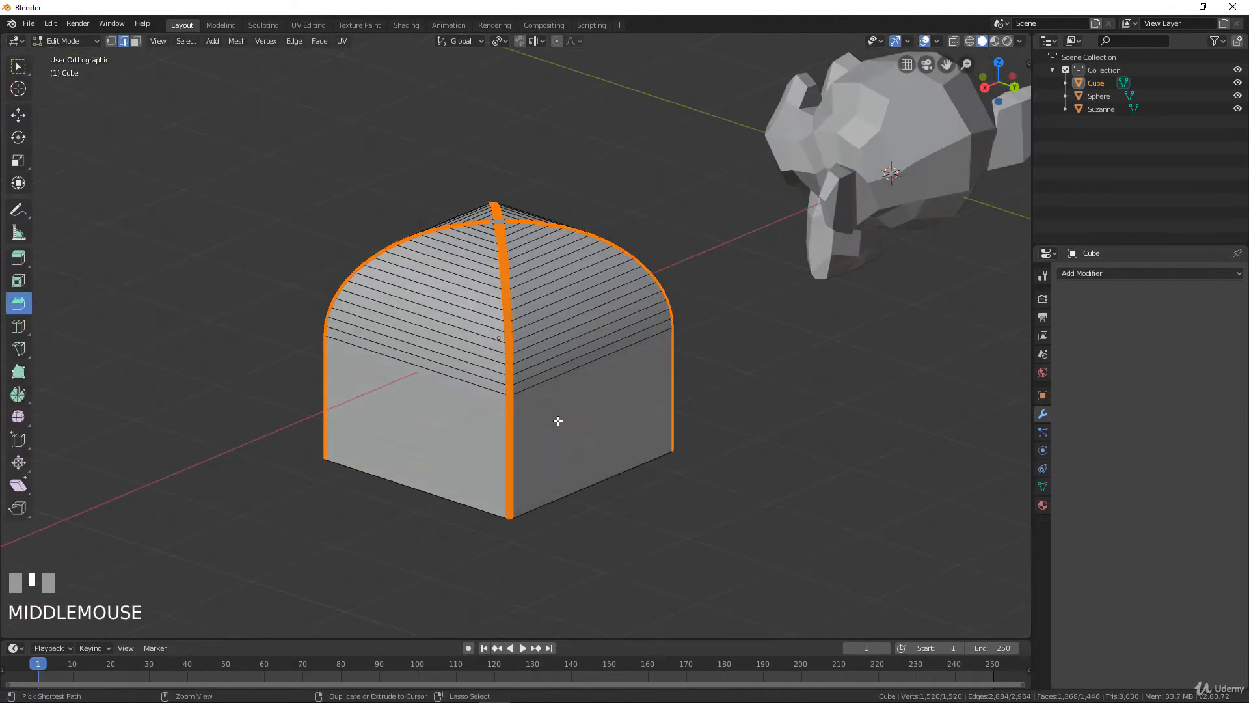
key(ctrl+z)
key(ctrl+z)
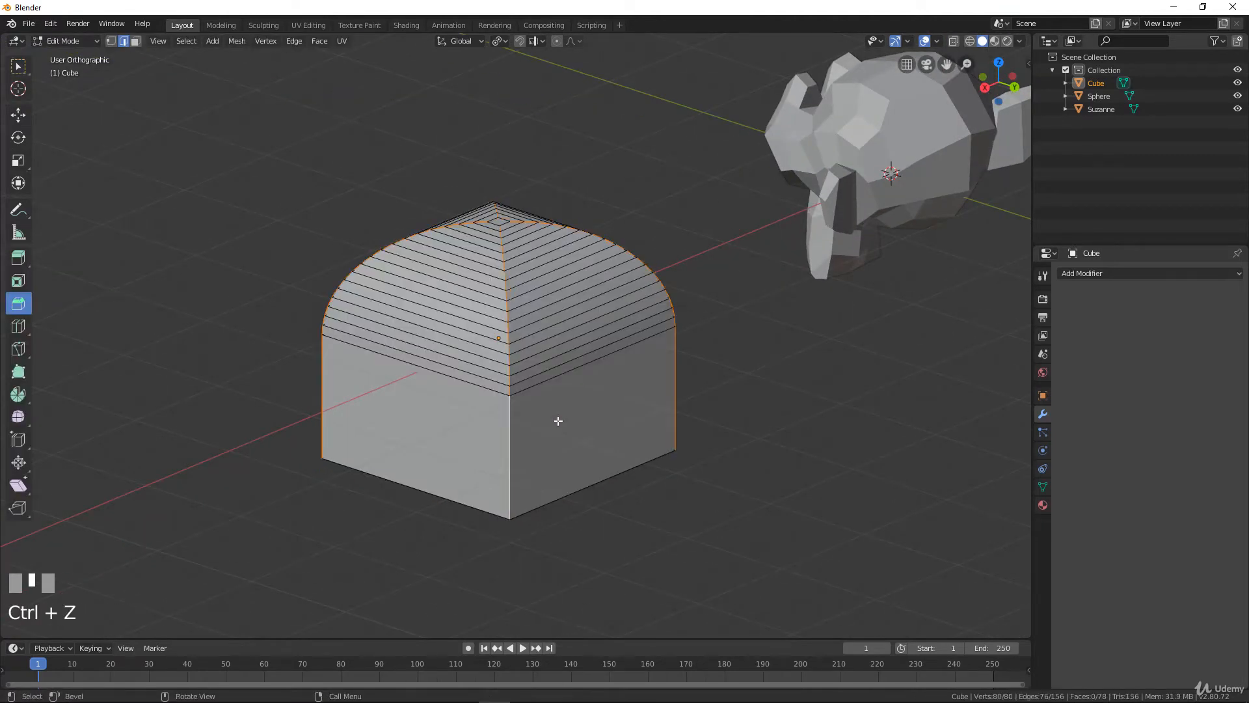
key(Tab)
key(ctrl+z)
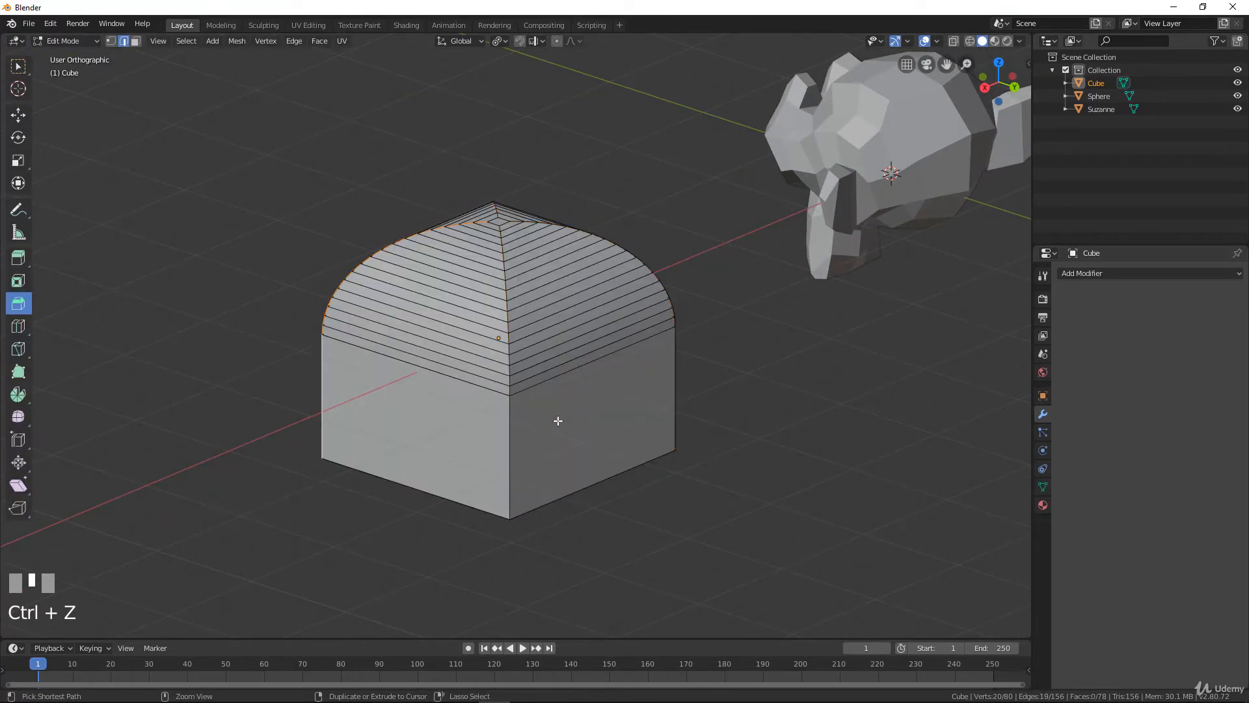
- Undo the remaining cube selection changes and the dome bevel until the cube is plain again
key(ctrl+z)
key(ctrl+z)
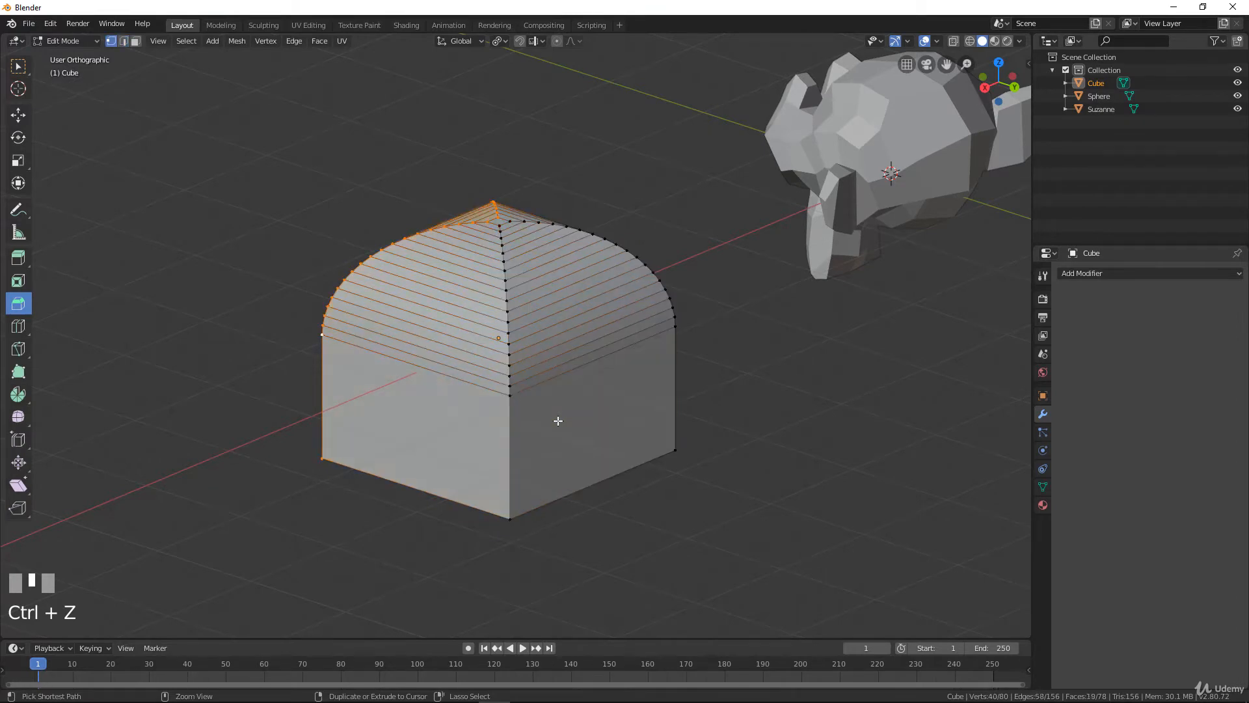
key(ctrl+z)
key(ctrl+z)
key(ctrl+z)
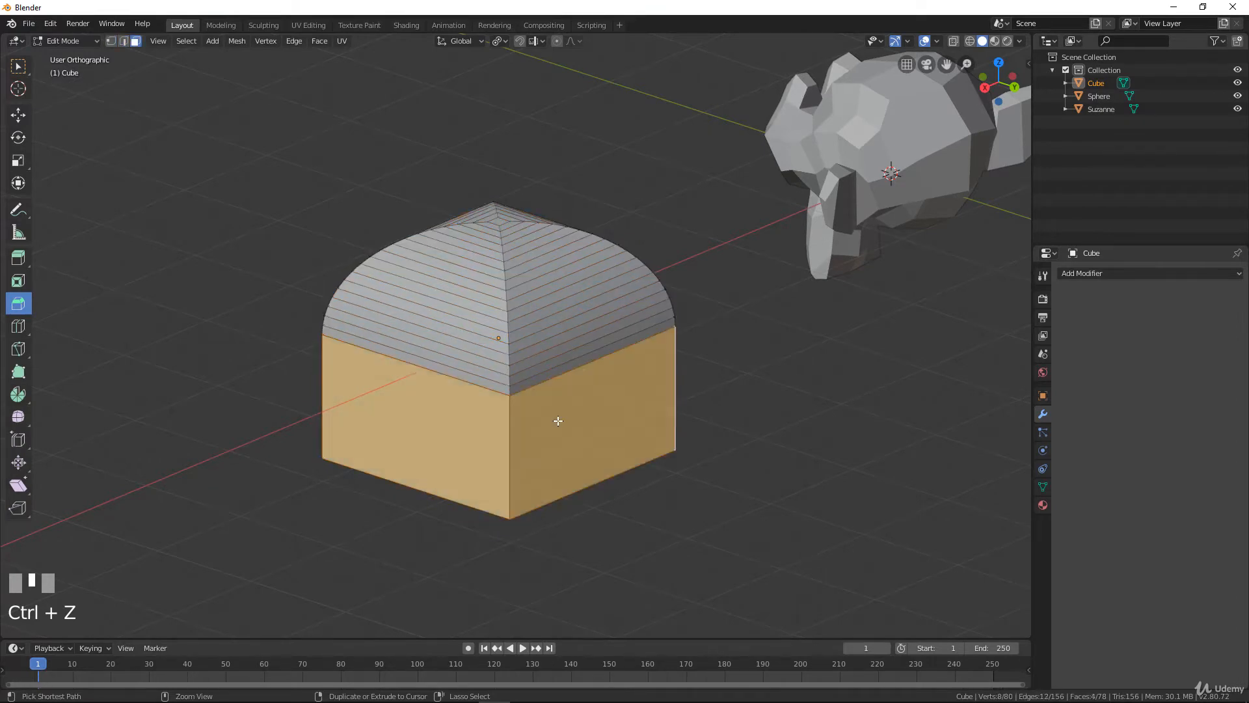
key(ctrl+z)
key(ctrl+z)
- Select all of the cube's faces and bevel its edges by about 0.0096 m with 18 segments
mouse_move(600, 416)
middle_down()
mouse_move(589, 395)
mouse_move(644, 427)
mouse_move(591, 405)
middle_up()
key(a)
key(a)
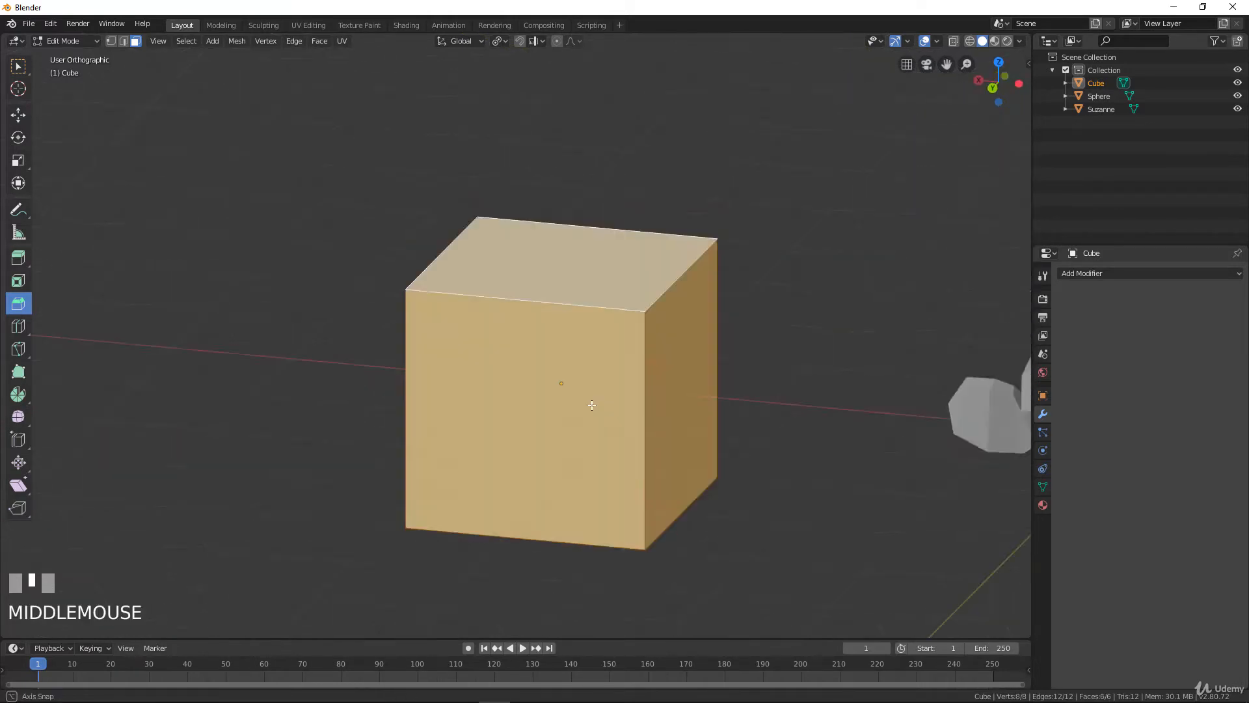
scroll(592, 405, up, 4)
shift+middle_drag(651, 480, 455, 397)
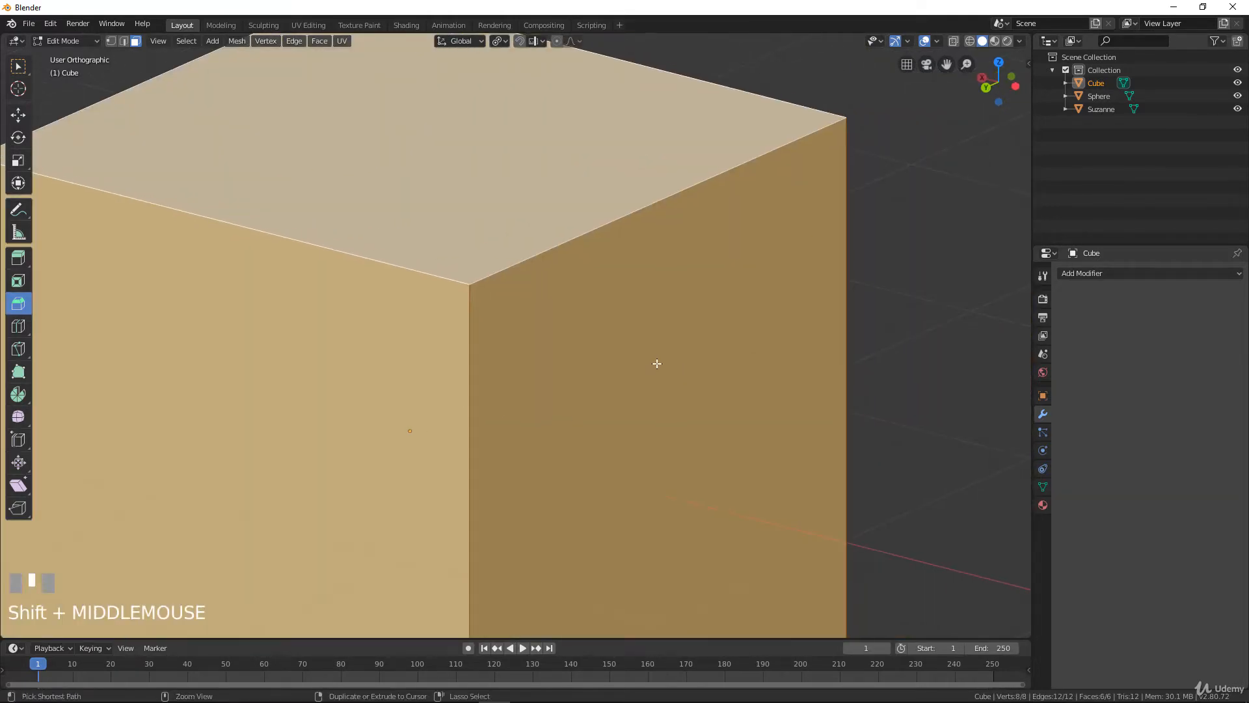
key(ctrl+b)
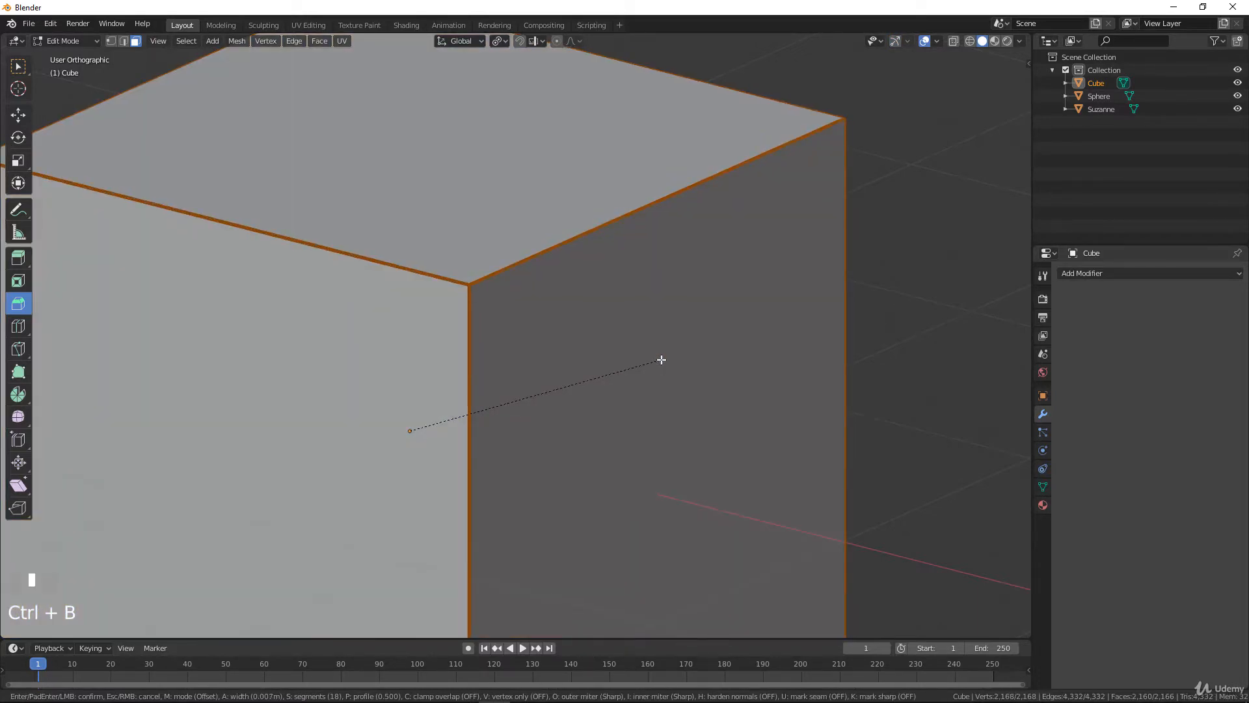
click(617, 346)
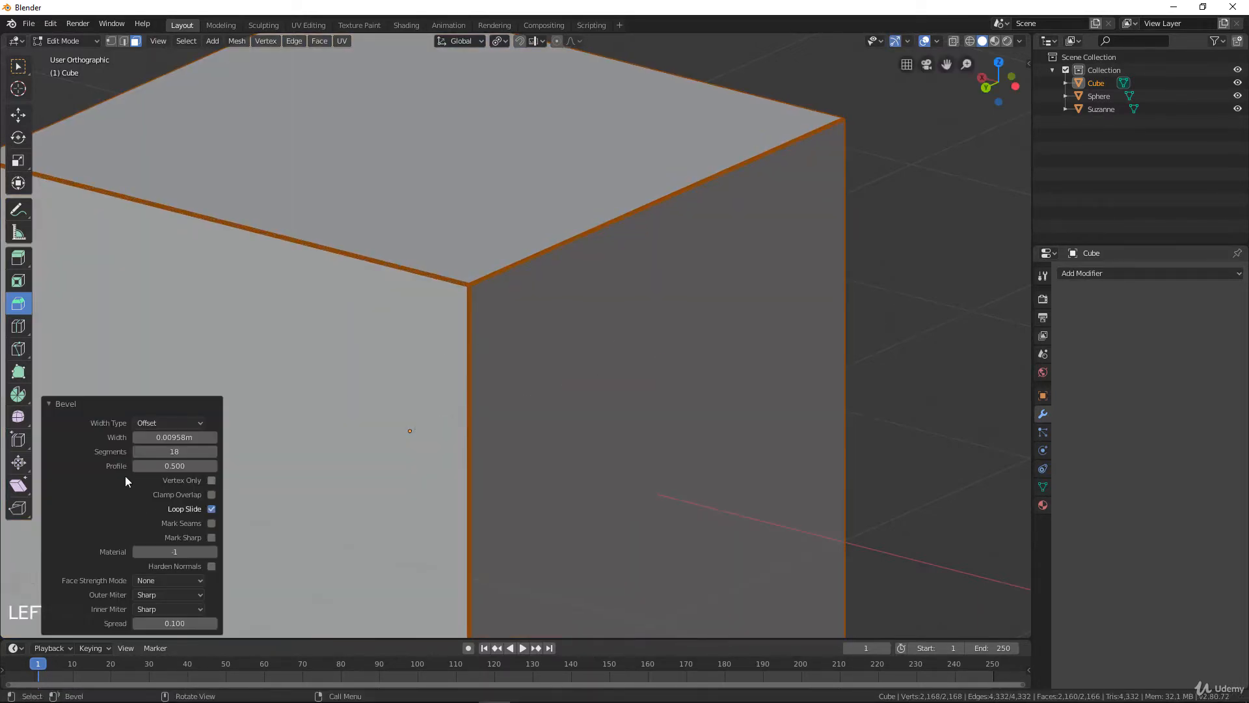
- Set the bevel's segments to 1 and view the bevelled cube in Object Mode
double_click(174, 452)
text(1)
key(Return)
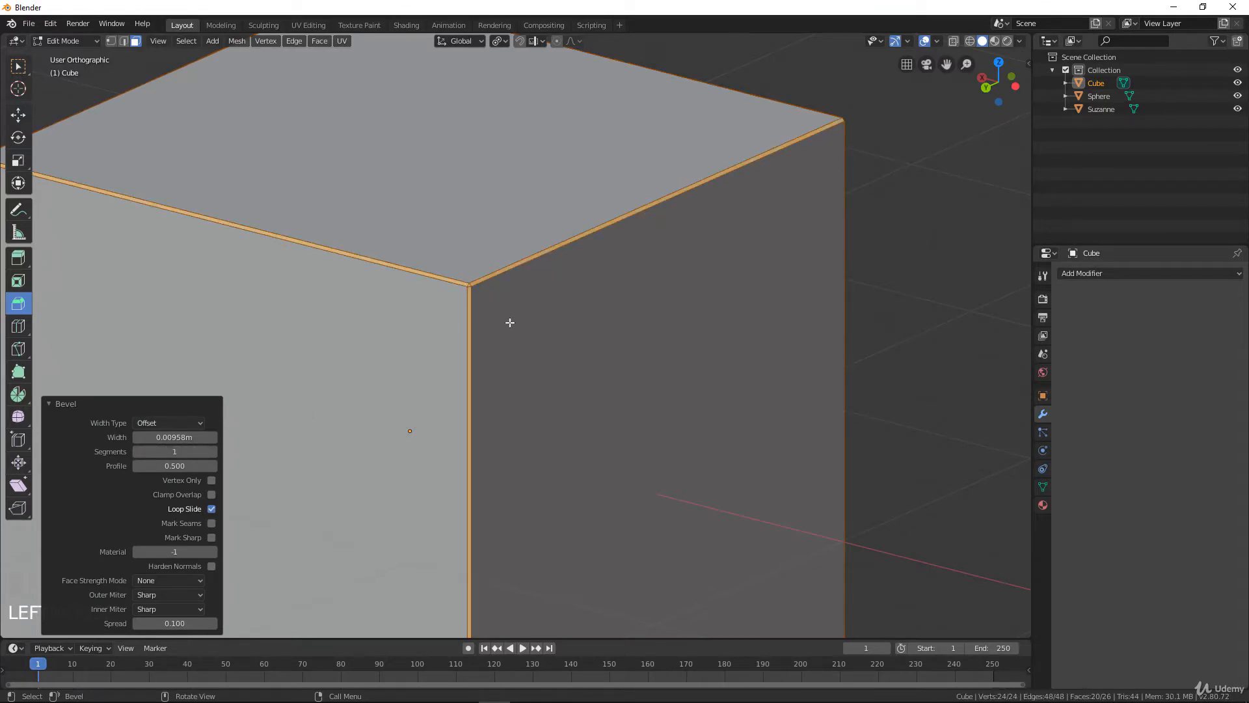
scroll(511, 323, down, 5)
scroll(510, 324, up, 5)
key(Tab)
scroll(518, 335, down, 5)
middle_drag(525, 346, 570, 413)
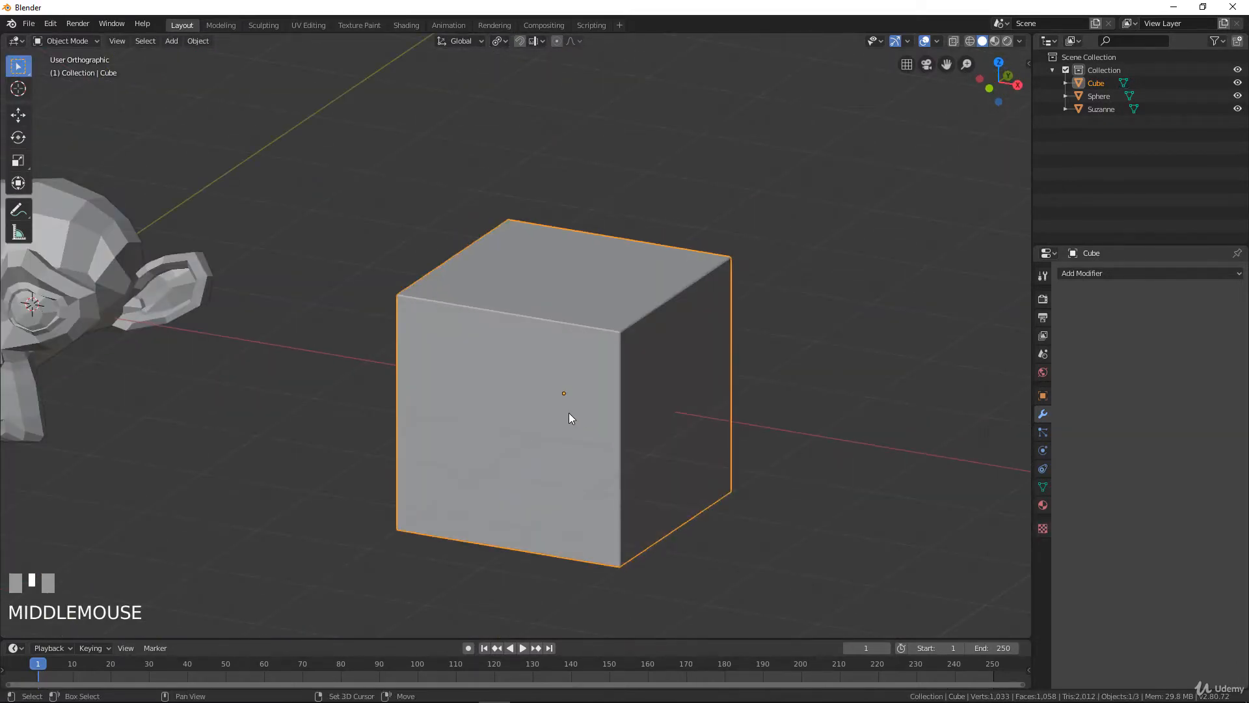
- Add a second 2 m cube and move it about 7.56 m along X, beside the bevelled cube
key(shift+a)
click(635, 426)
scroll(508, 410, down, 3)
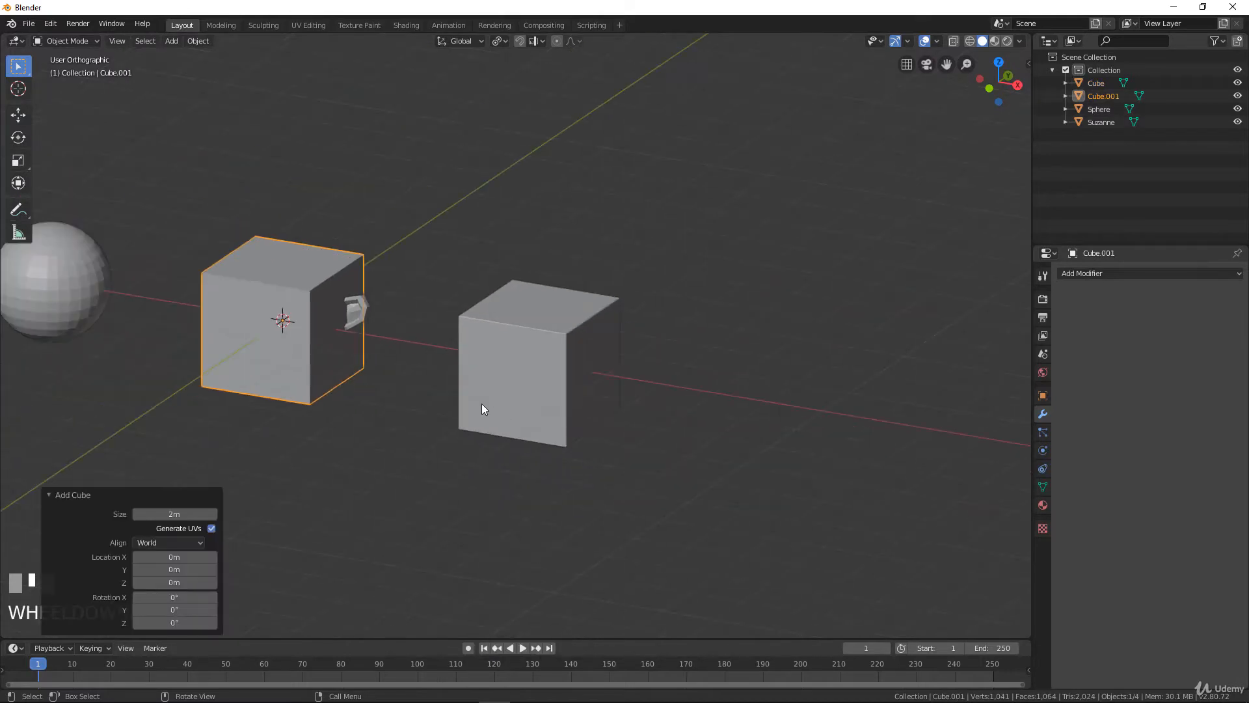
key(g)
key(x)
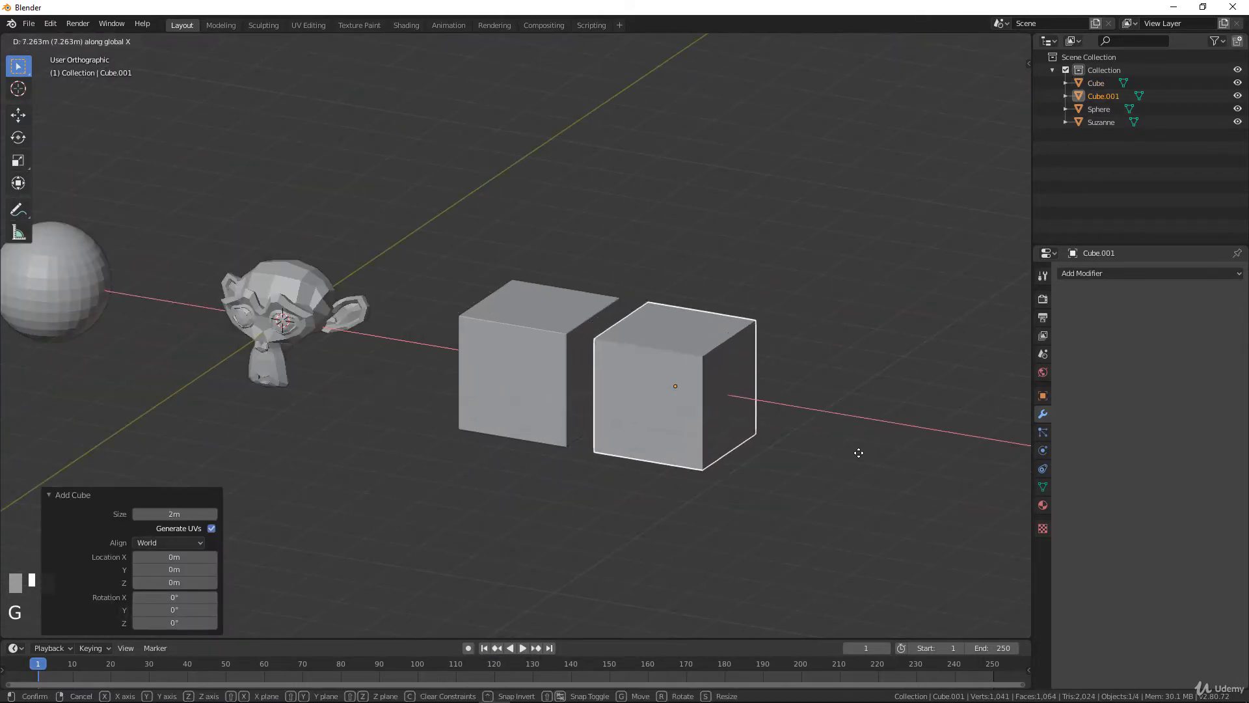
click(790, 503)
scroll(781, 489, up, 3)
shift+middle_drag(773, 478, 570, 384)
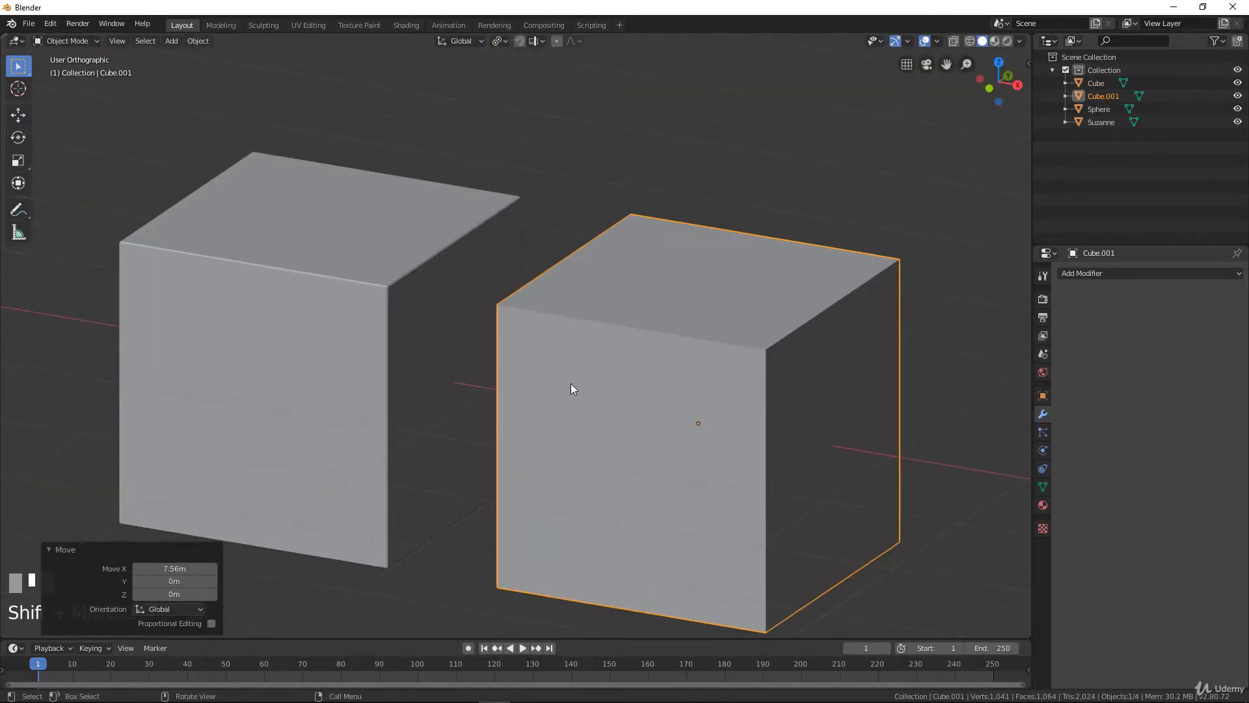
- Deselect everything and compare the edges of the bevelled cube with those of the plain cube
key(a)
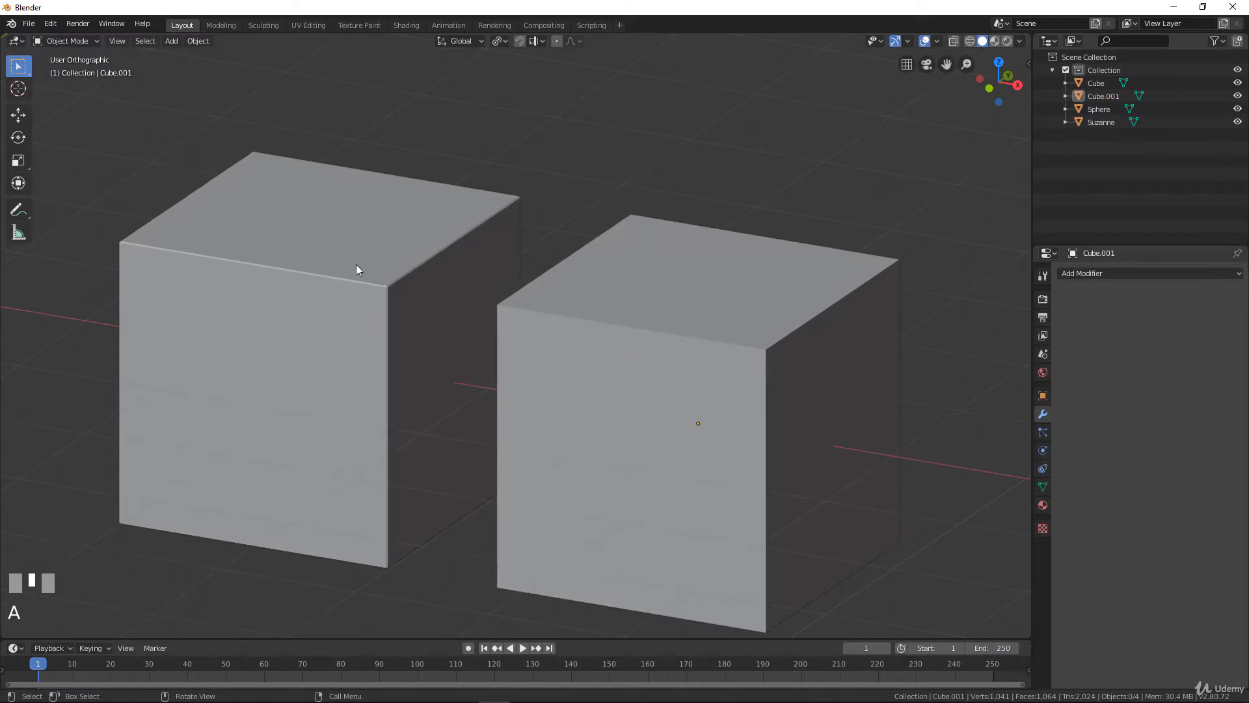
scroll(372, 307, up, 1)
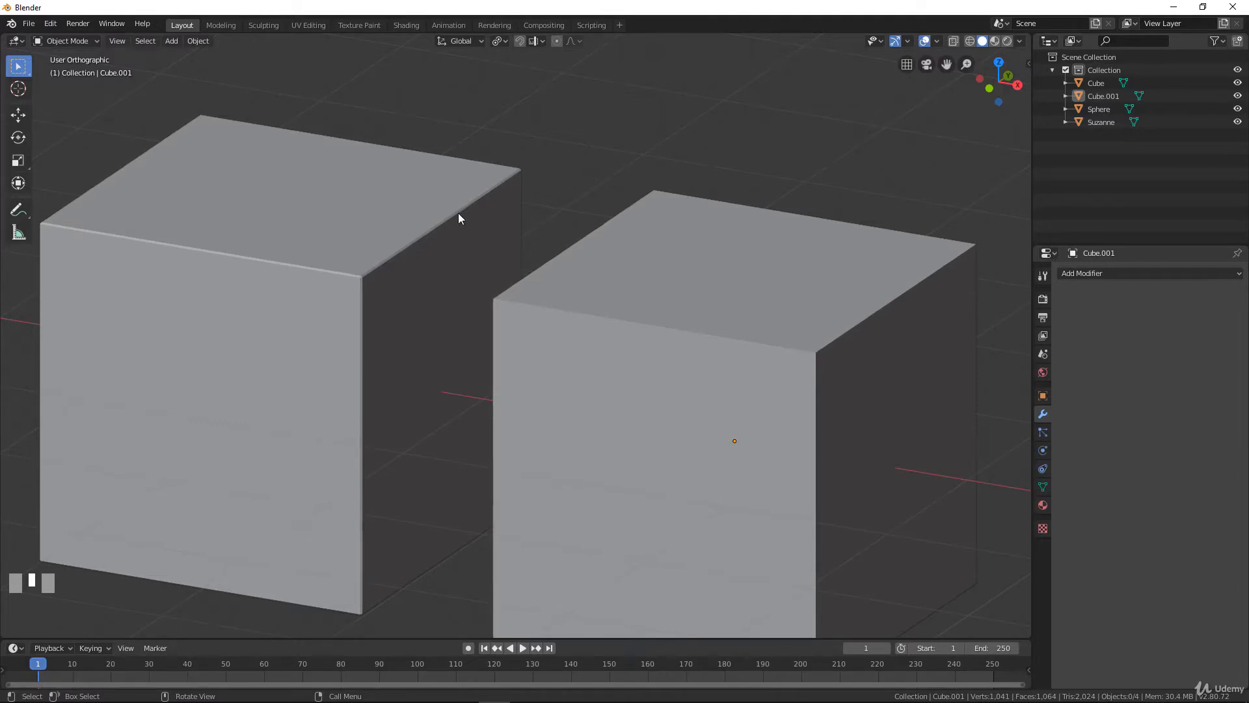
middle_drag(376, 305, 295, 373)
scroll(324, 353, down, 2)
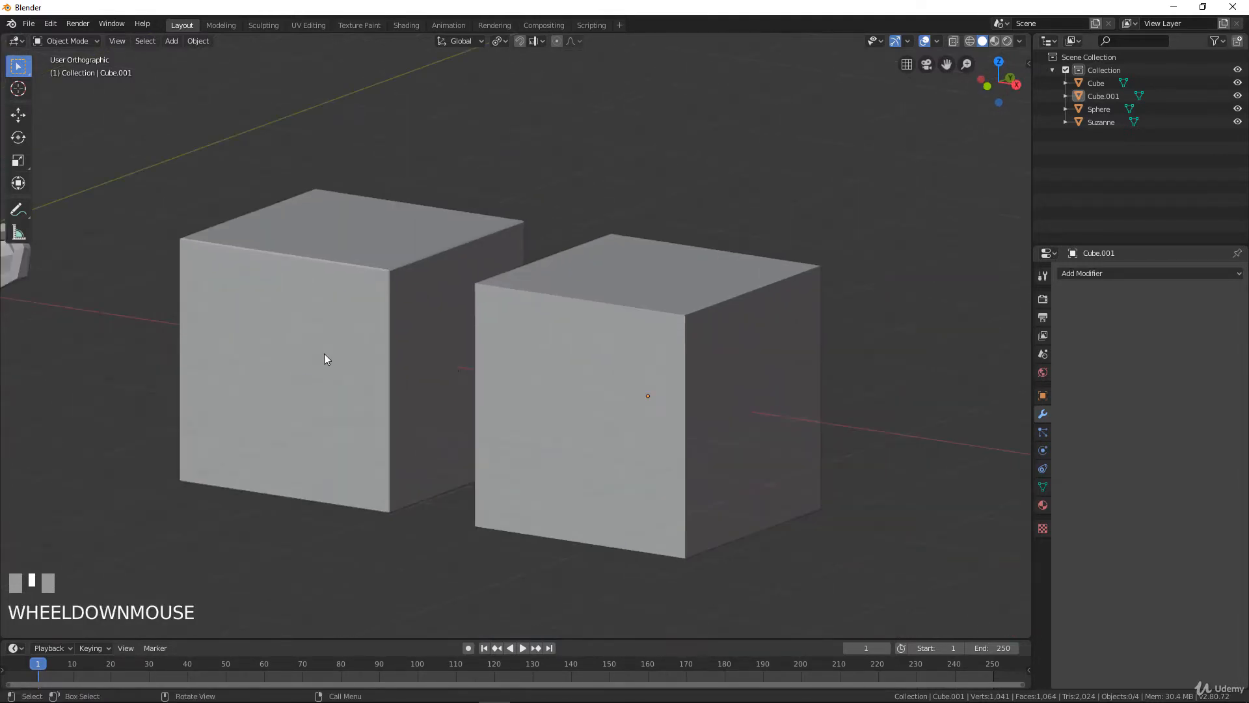
scroll(453, 368, up, 3)
scroll(453, 366, up, 1)
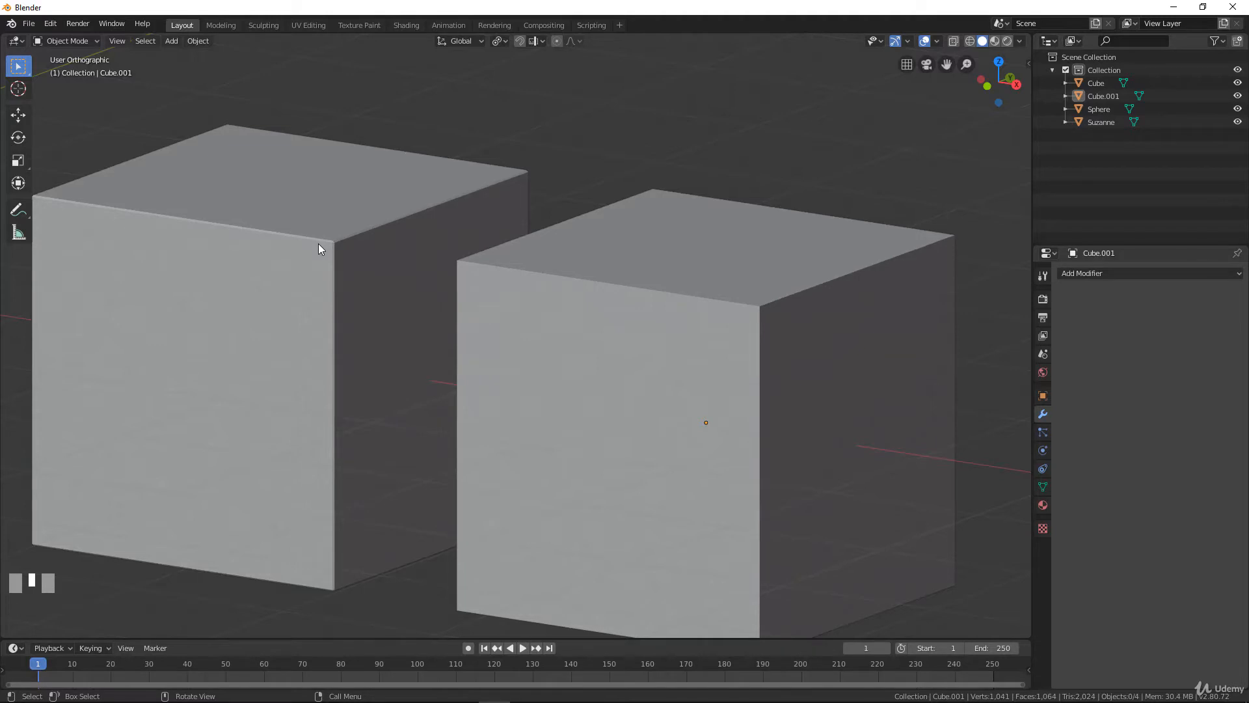
click(743, 300)
scroll(756, 299, down, 4)
middle_drag(758, 302, 650, 357)
click(359, 286)
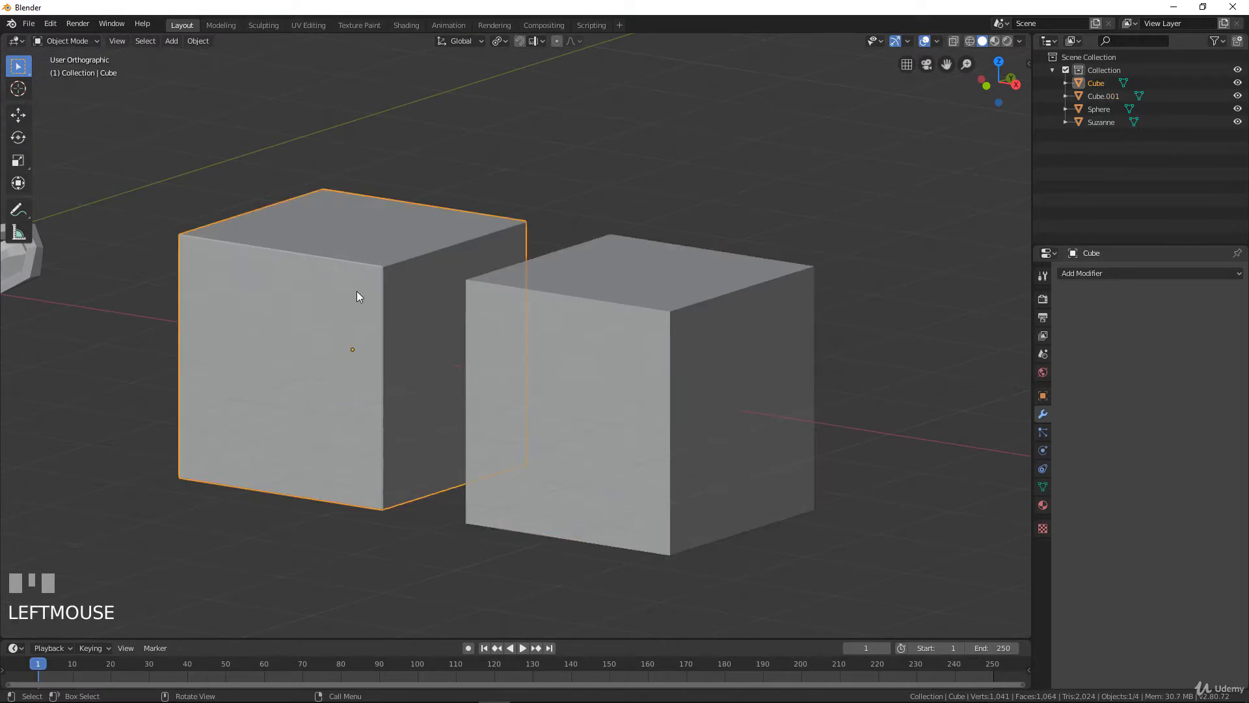
scroll(313, 284, up, 3)
scroll(548, 298, down, 1)
- Delete the plain comparison cube
click(613, 299)
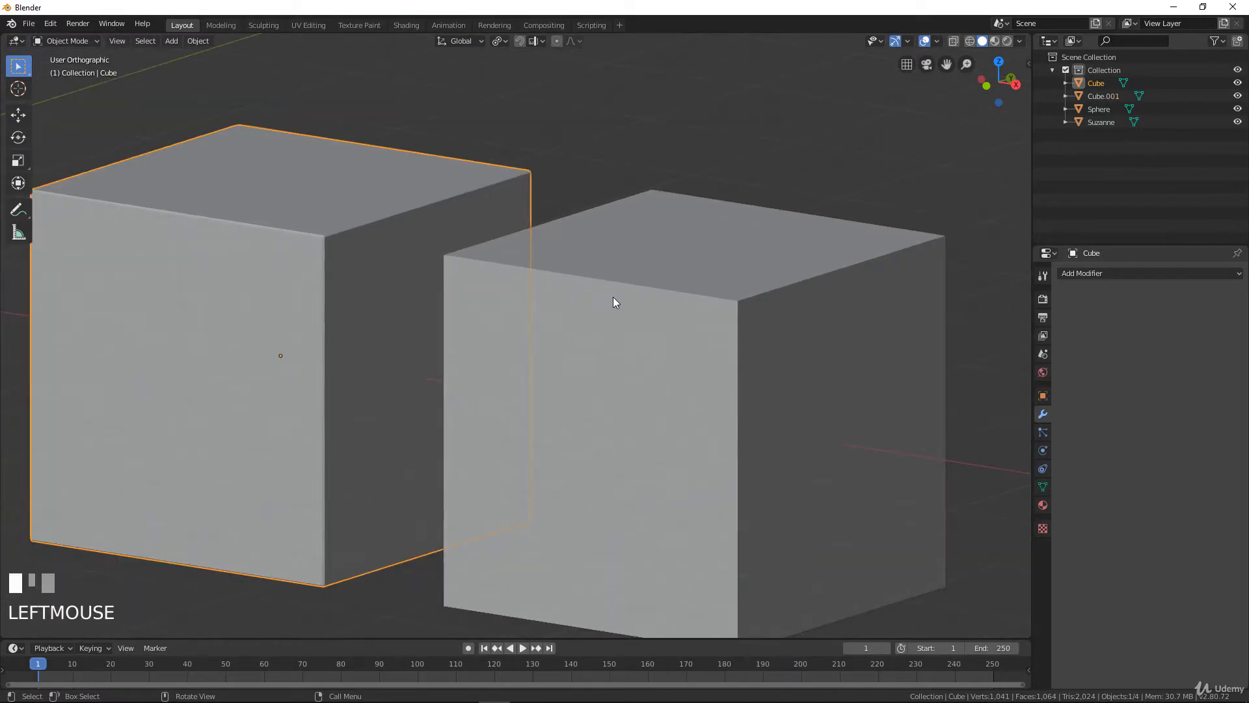
key(x)
click(613, 298)
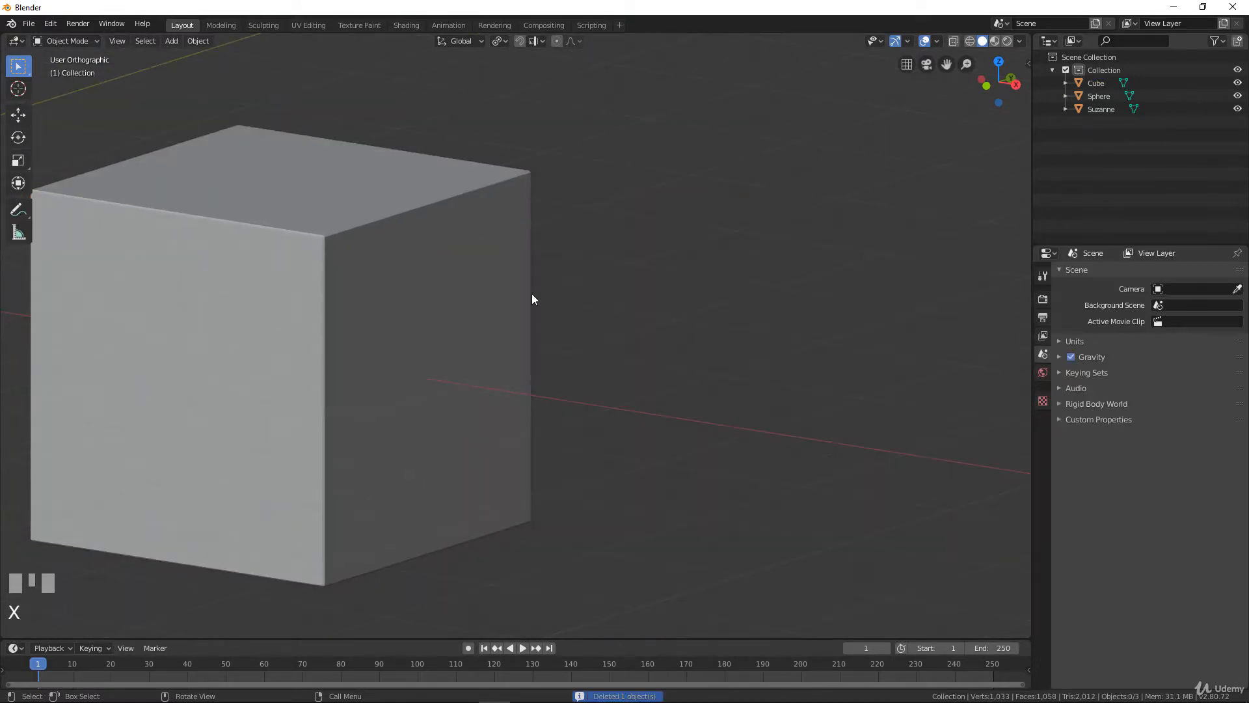
- Select the bevelled cube, view its mesh in Edit Mode and delete the object in Object Mode
click(361, 226)
key(Tab)
middle_drag(397, 256, 538, 265)
scroll(474, 343, down, 3)
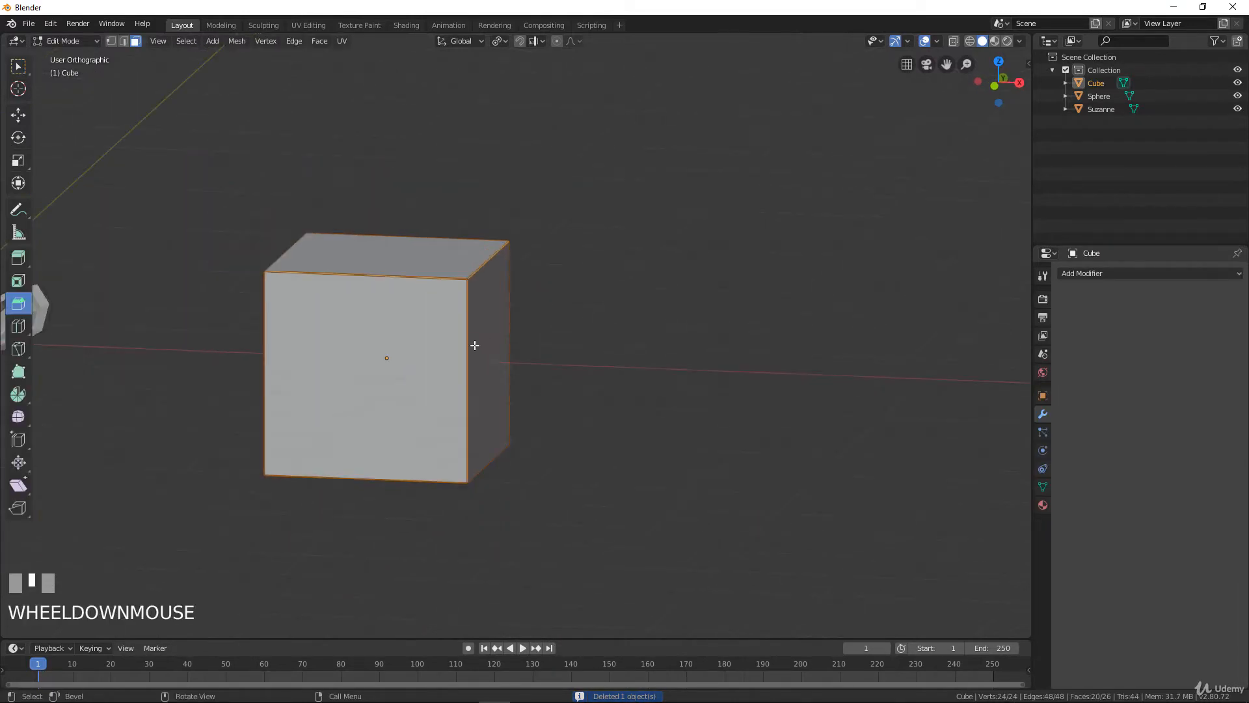
shift+middle_drag(474, 343, 628, 345)
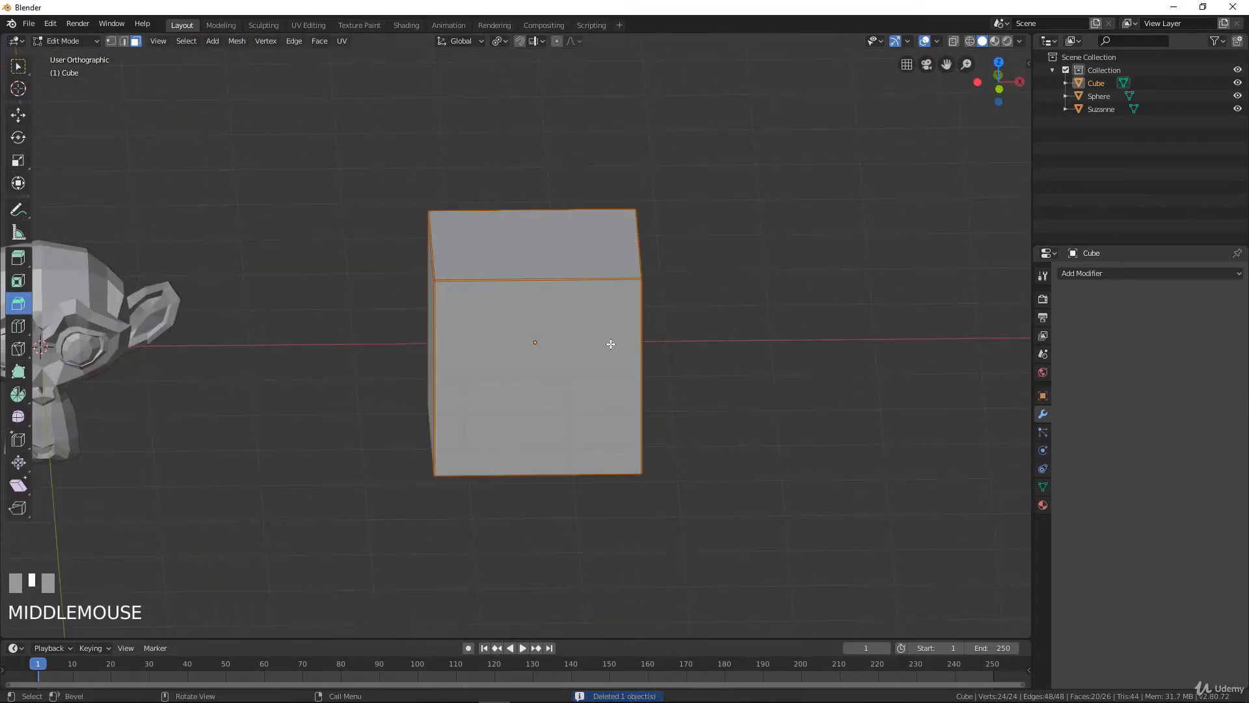
key(Tab)
key(x)
click(606, 340)
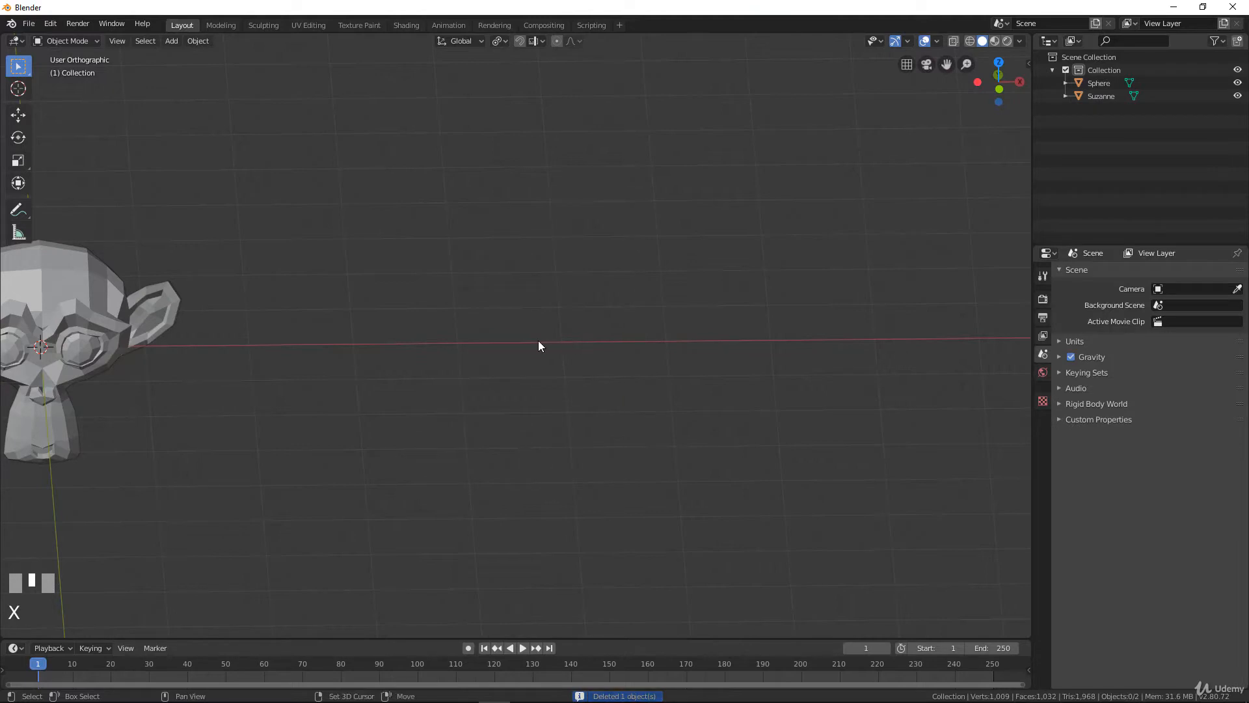
- Add a new 2 m cube and move it about 4.15 m along X, beside the monkey head
key(shift+a)
mouse_move(538, 341)
click(603, 356)
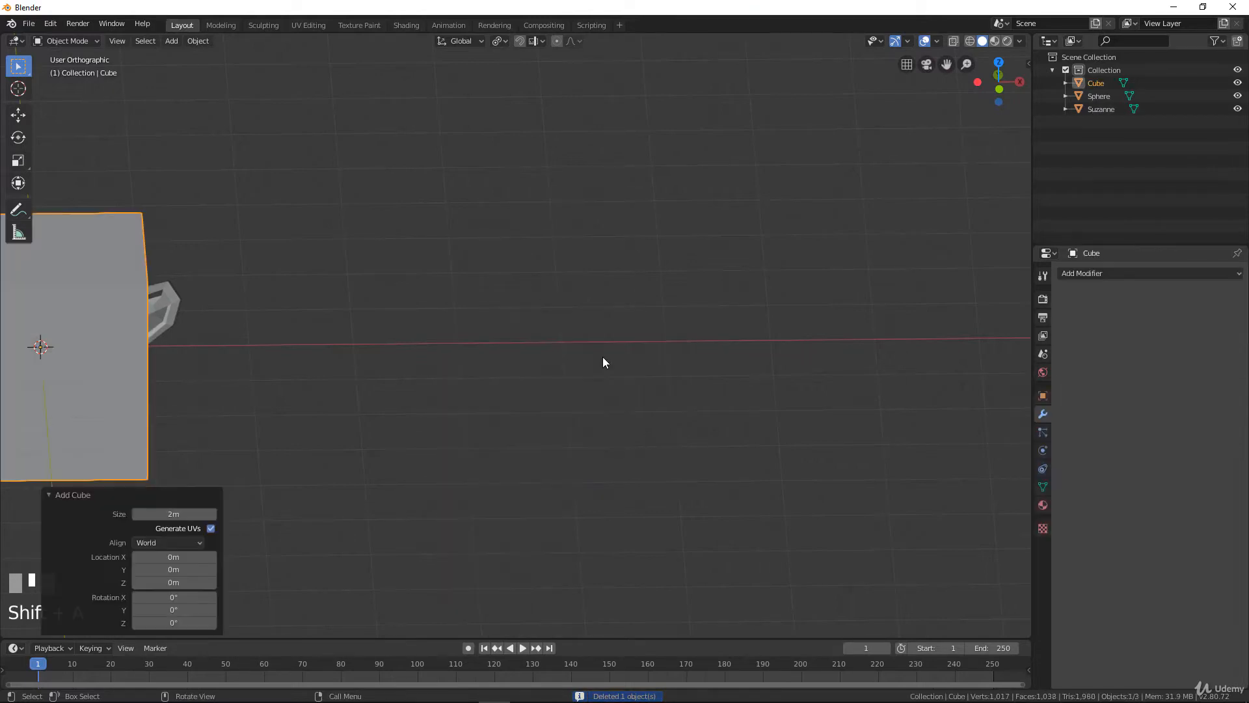
key(g)
key(x)
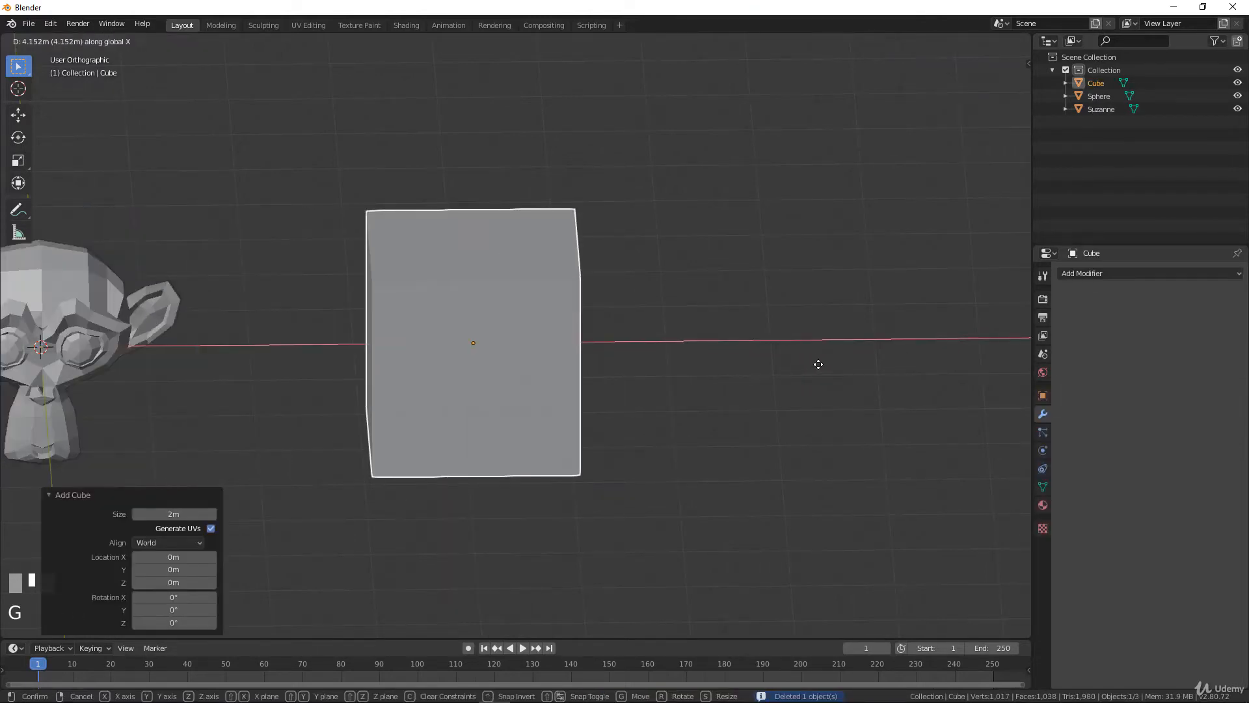
click(819, 363)
scroll(488, 410, down, 3)
shift+middle_drag(386, 412, 437, 327)
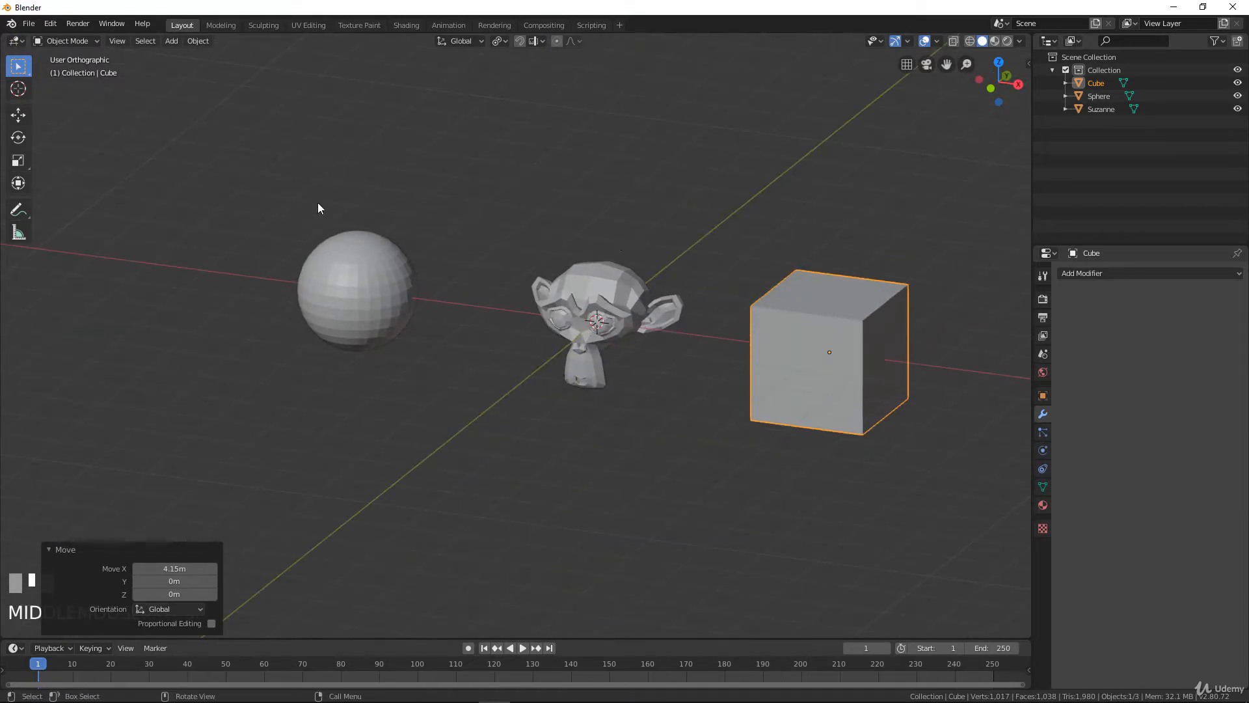
- Open the sphere in Edit Mode and deselect all of its faces
click(400, 291)
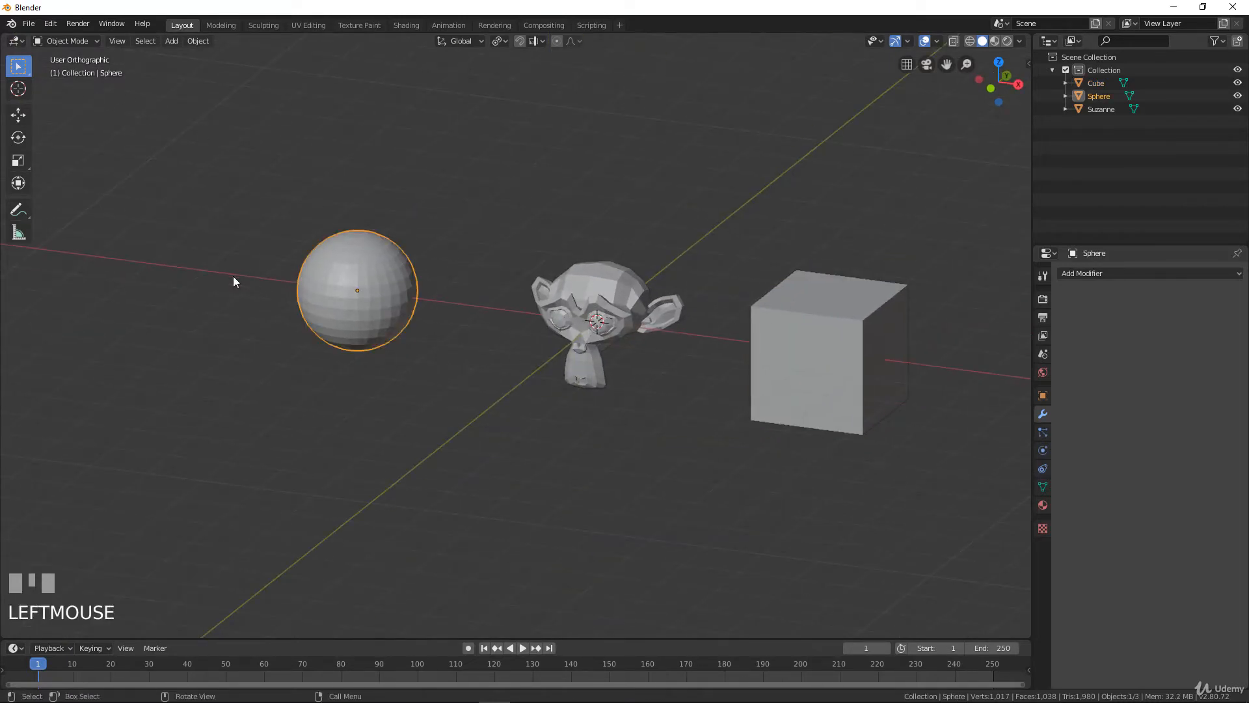
key(Tab)
scroll(317, 385, up, 2)
shift+middle_drag(317, 385, 390, 356)
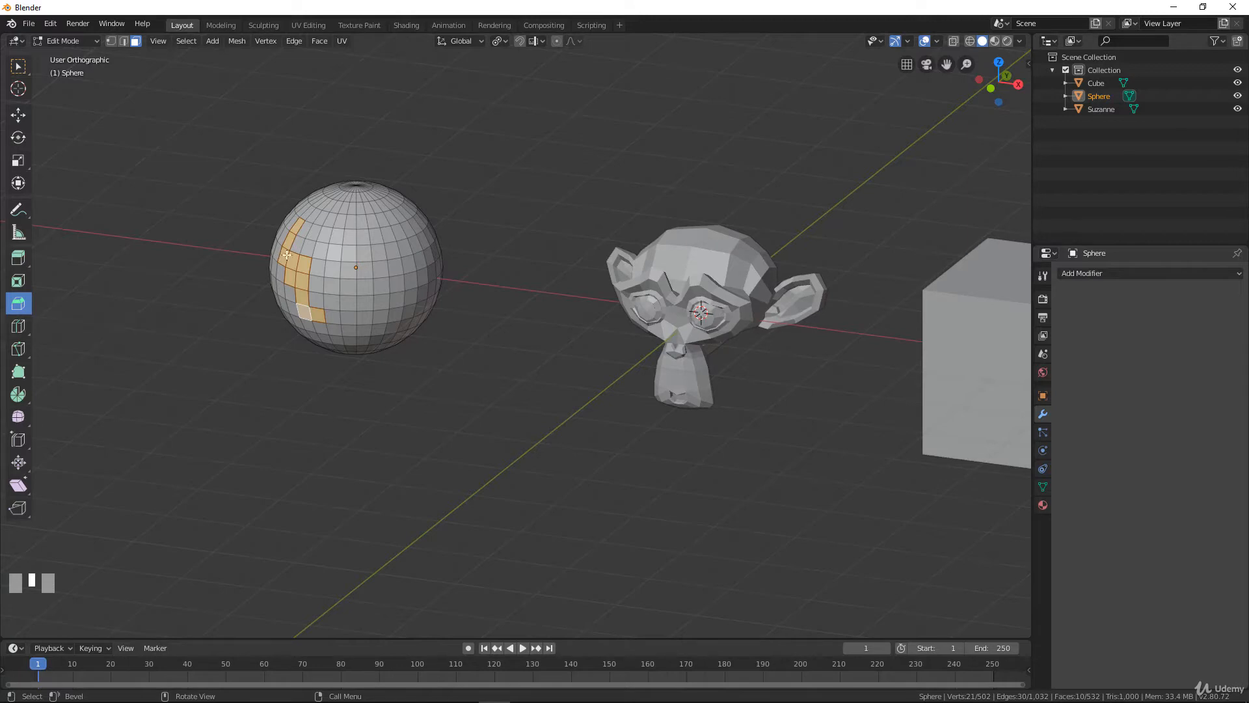
key(Tab)
key(Tab)
shift+middle_drag(379, 326, 505, 365)
scroll(505, 361, up, 4)
middle_drag(503, 321, 570, 304)
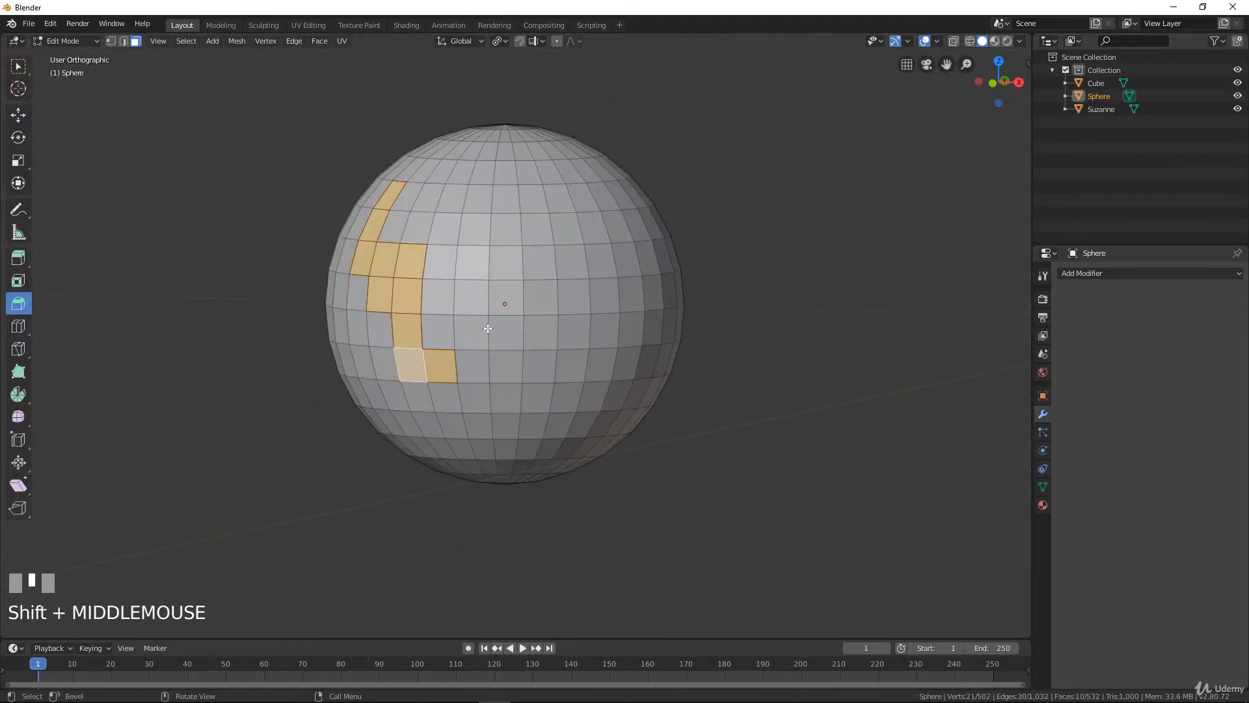
key(a)
key(a)
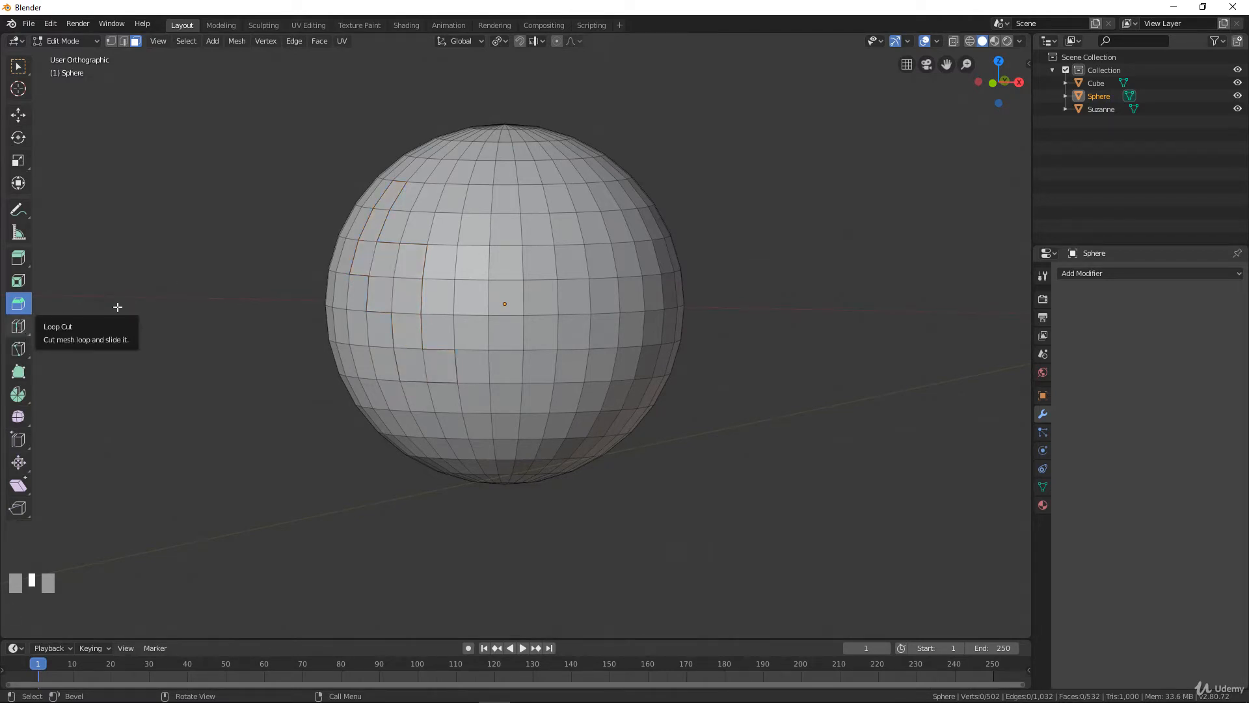
- Add a horizontal loop cut around the sphere just below its middle and set the number of cuts to 5
click(19, 326)
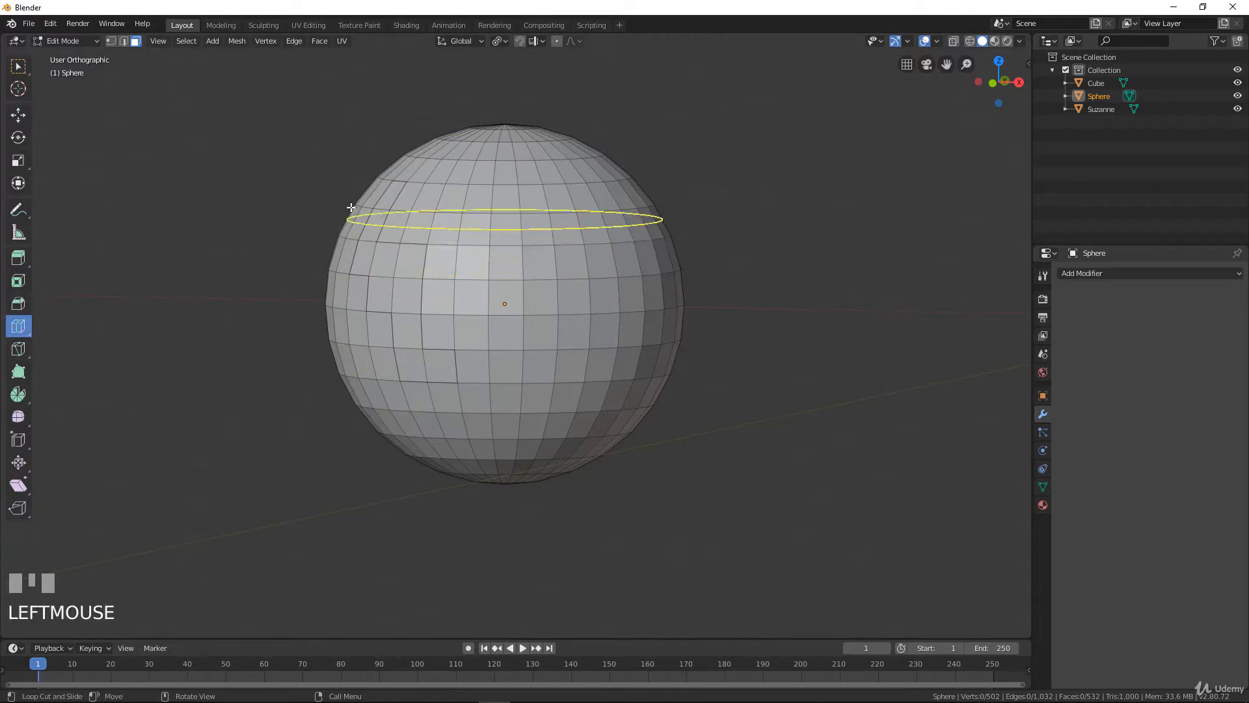
click(344, 325)
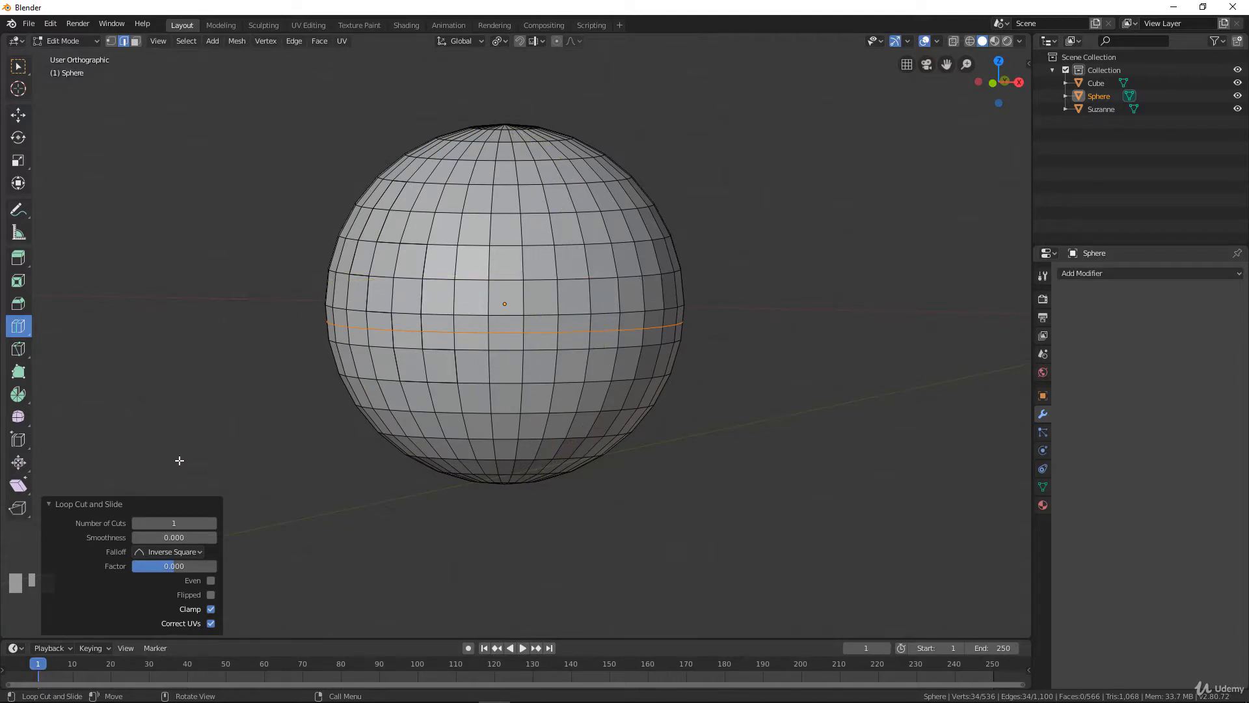
click(212, 524)
click(213, 524)
click(212, 523)
click(212, 524)
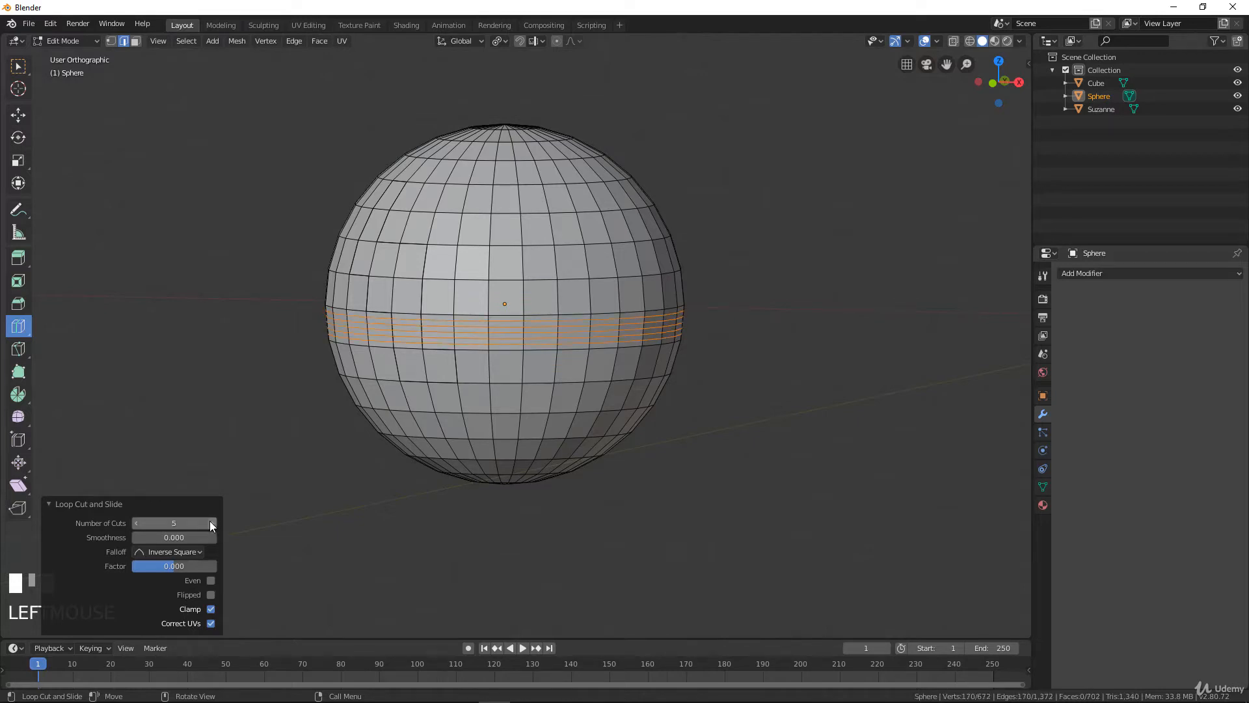
mouse_move(136, 537)
mouse_down()
mouse_move(195, 537)
mouse_move(143, 537)
mouse_up()
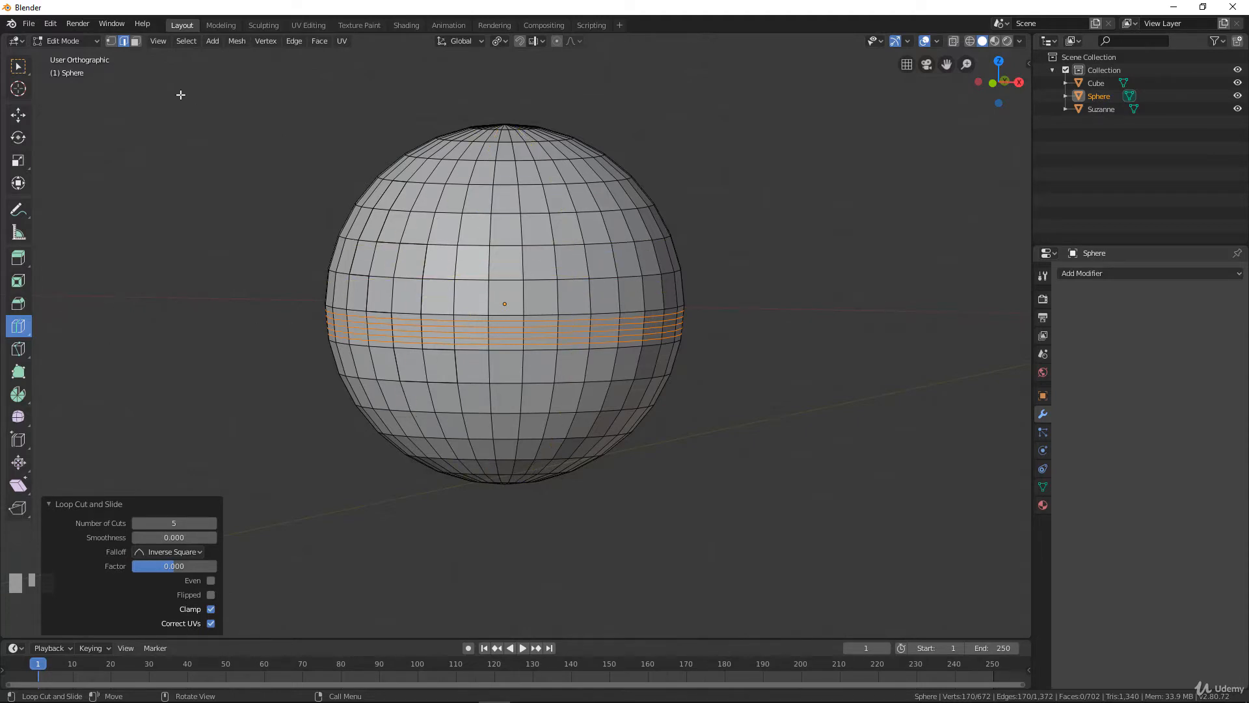
- Switch back to the selection tool and delete the sphere in Object Mode
click(18, 66)
scroll(516, 289, down, 2)
scroll(517, 293, up, 1)
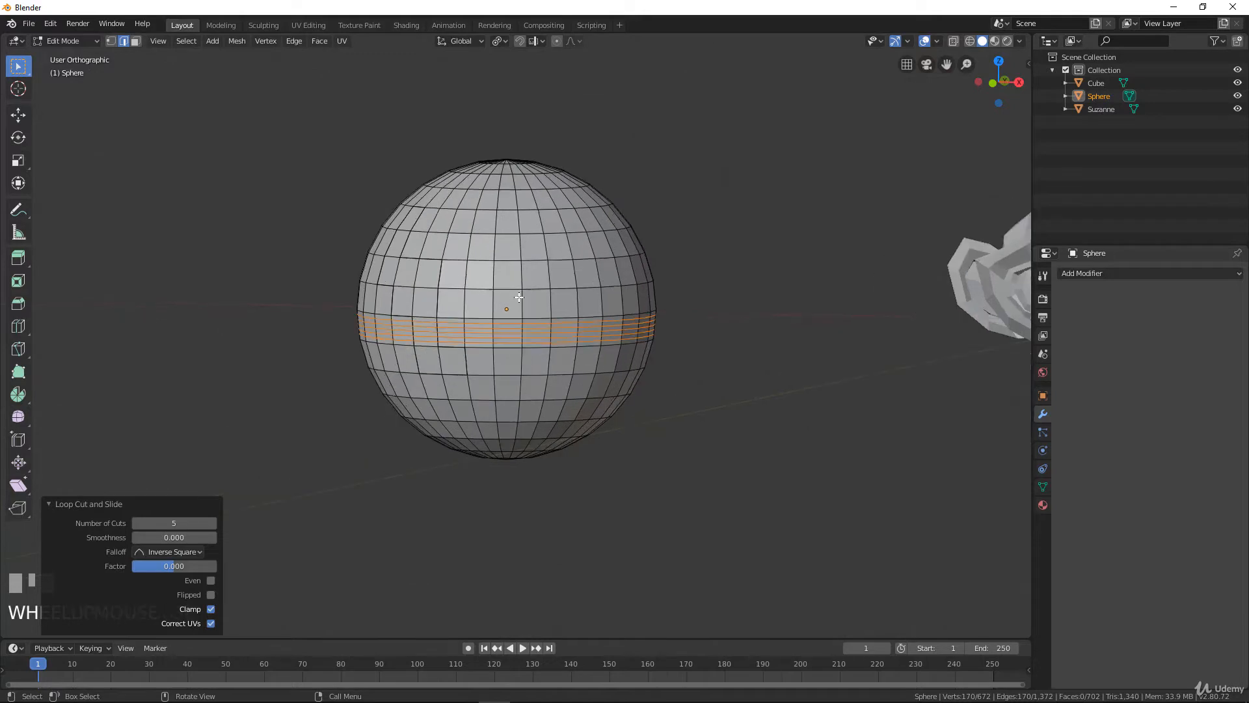
right_click(522, 306)
key(Tab)
key(x)
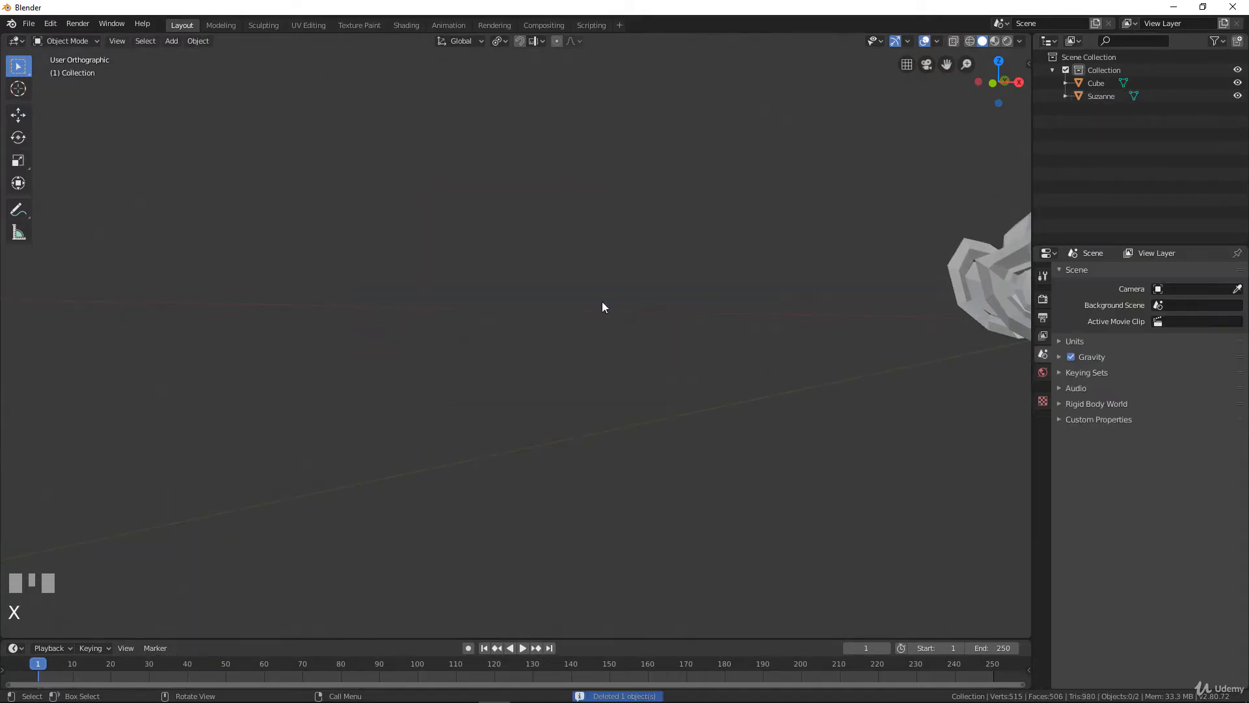
- Add a 32-vertex cylinder with 1 m radius and 2 m depth, move it beside the monkey head opposite the cube, and open it in Edit Mode
scroll(600, 316, down, 1)
key(shift+a)
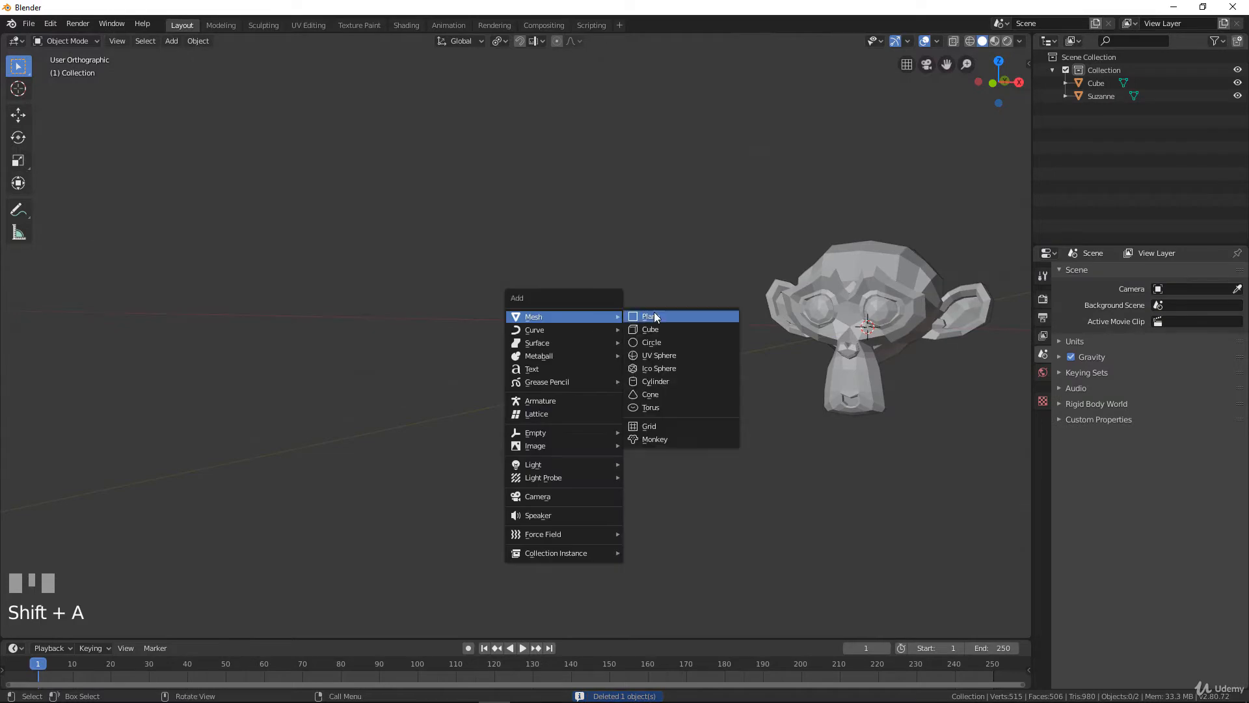
click(669, 382)
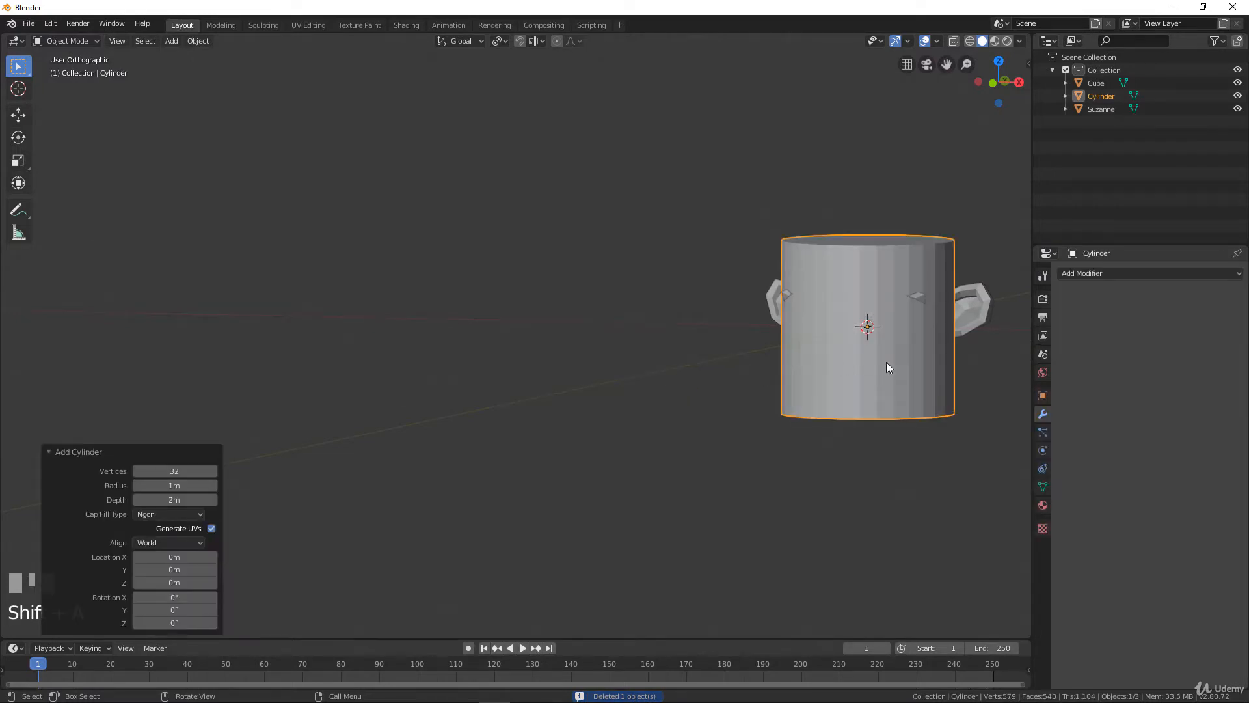
key(g)
click(445, 376)
key(Tab)
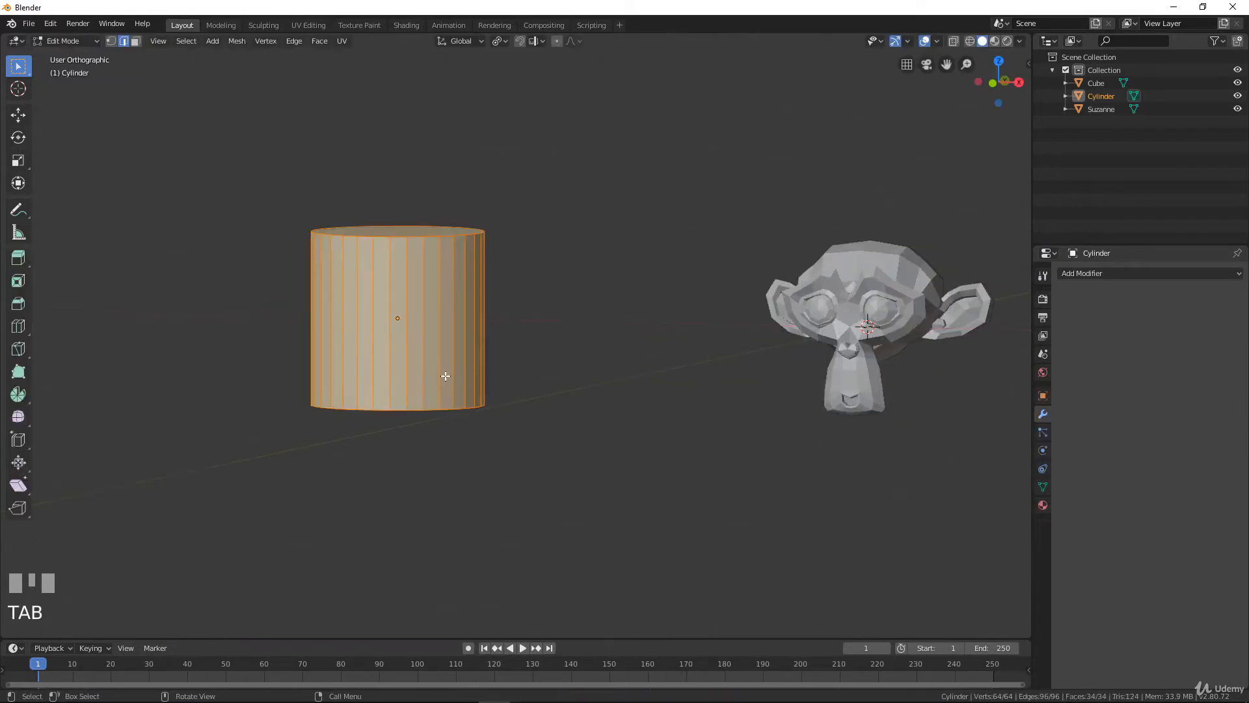
- Add a horizontal loop cut around the cylinder with the Loop Cut tool and set the number of cuts to 11
scroll(445, 376, down, 2)
scroll(491, 393, up, 5)
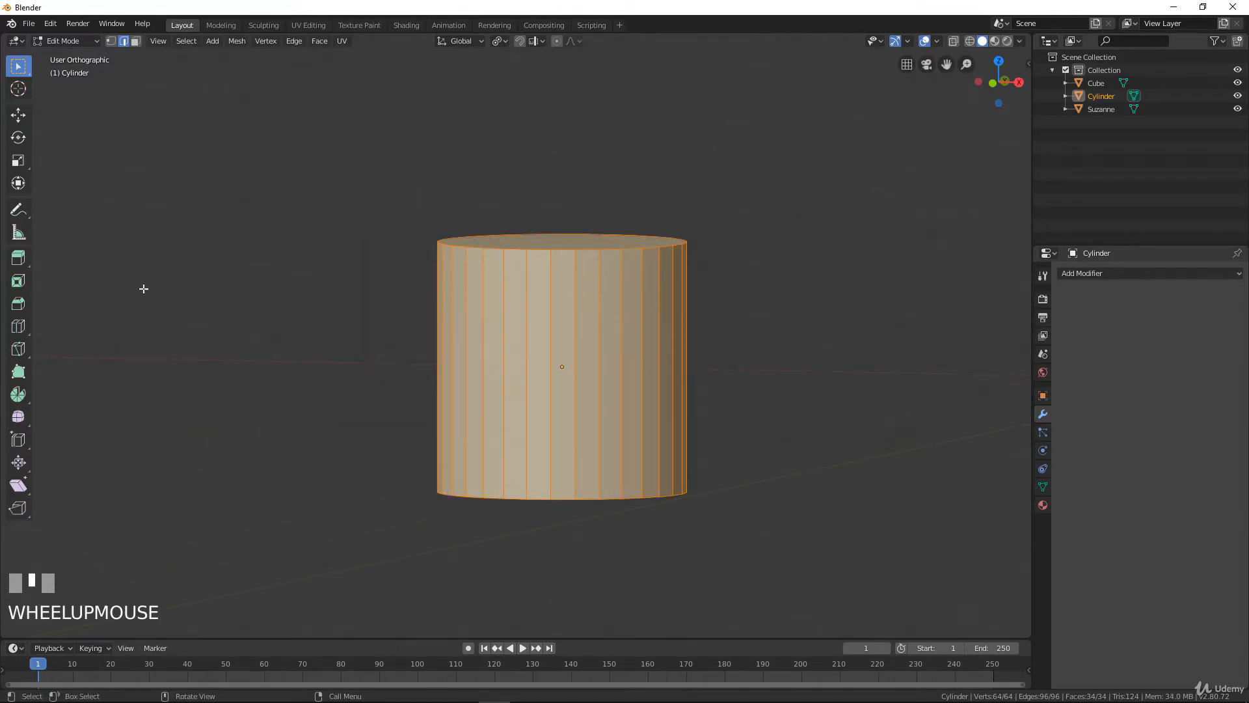
click(18, 326)
click(588, 339)
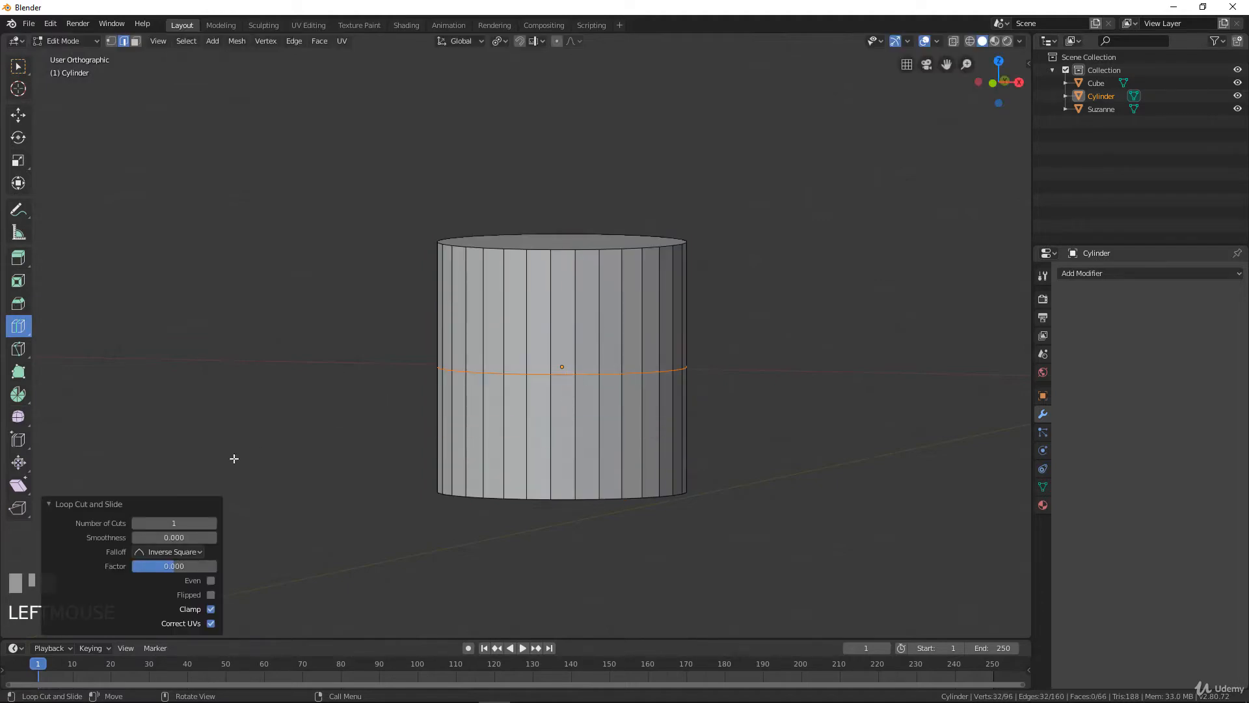
click(212, 523)
click(213, 523)
click(212, 523)
click(212, 523)
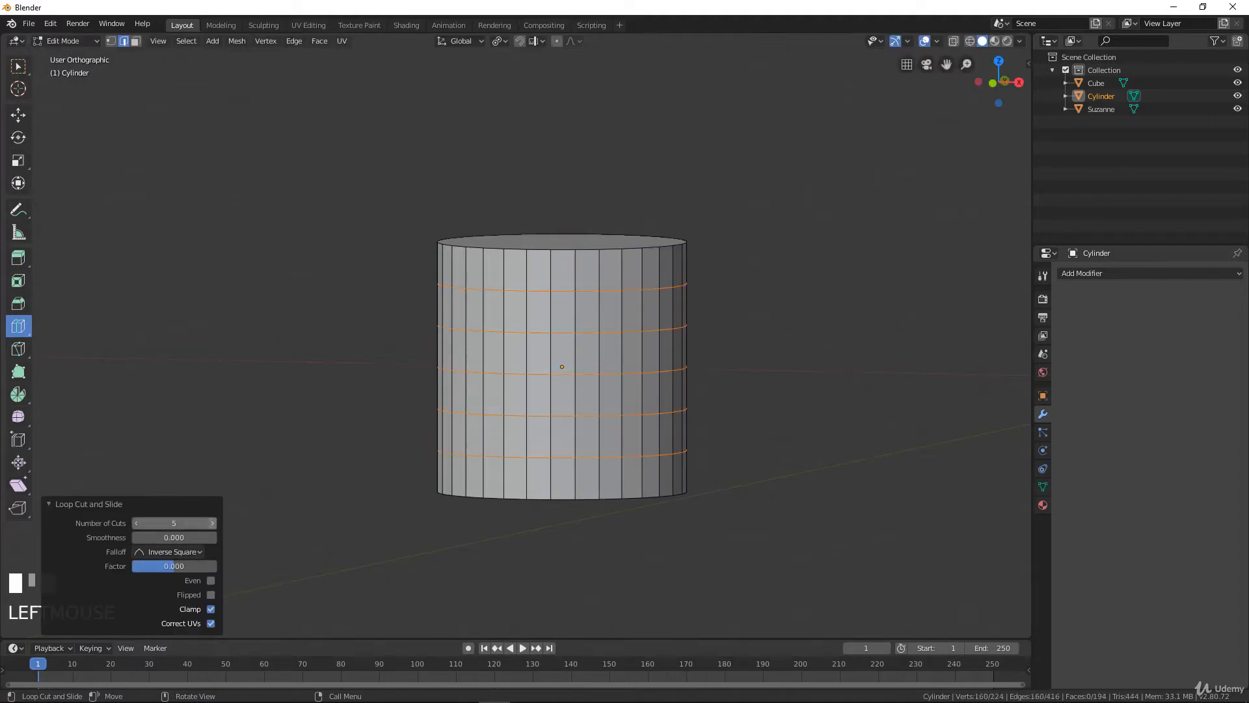
click(213, 523)
click(212, 523)
click(213, 523)
click(213, 523)
click(213, 523)
click(213, 524)
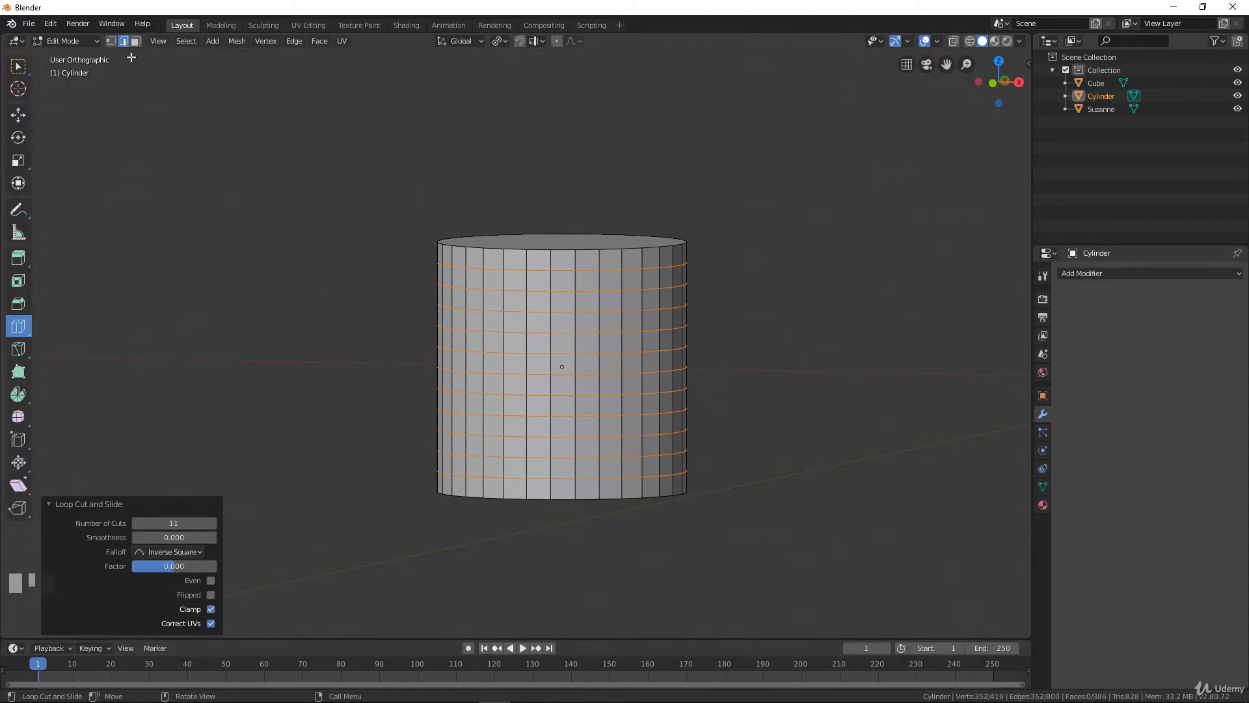
- Show the cylinder's cuts in vertex selection, switch back to the selection tool and undo the loop cuts
key(1)
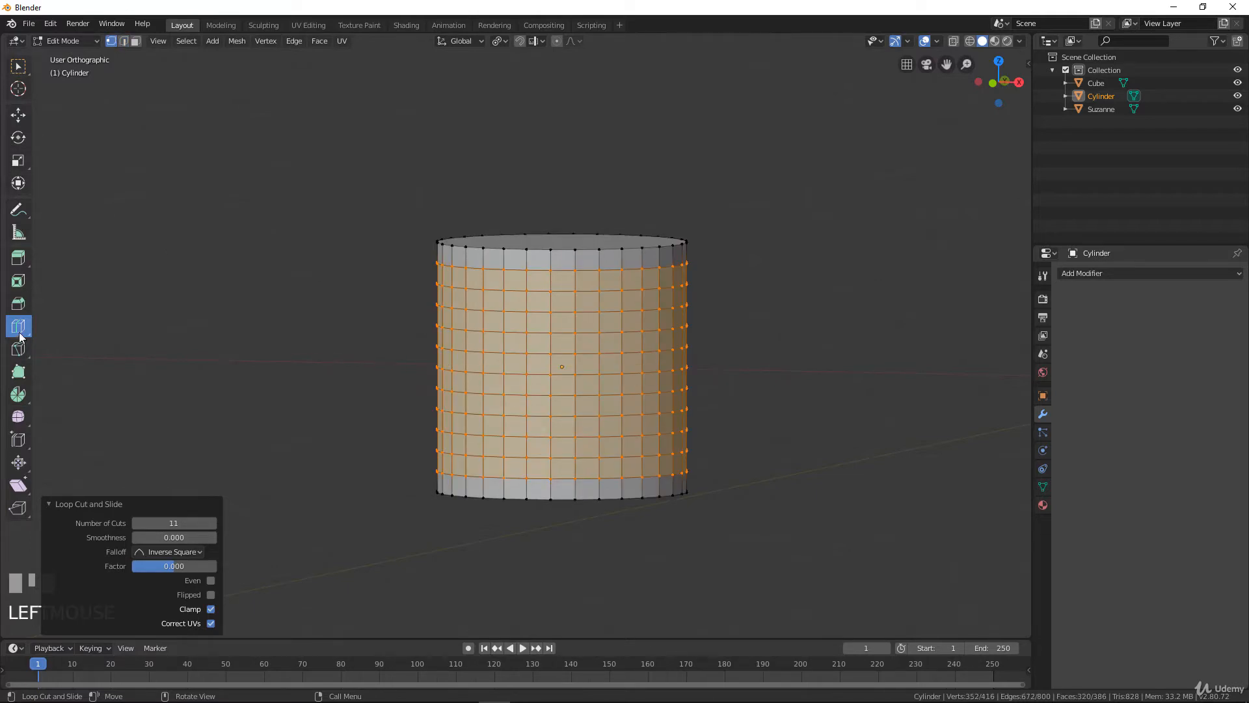
click(17, 65)
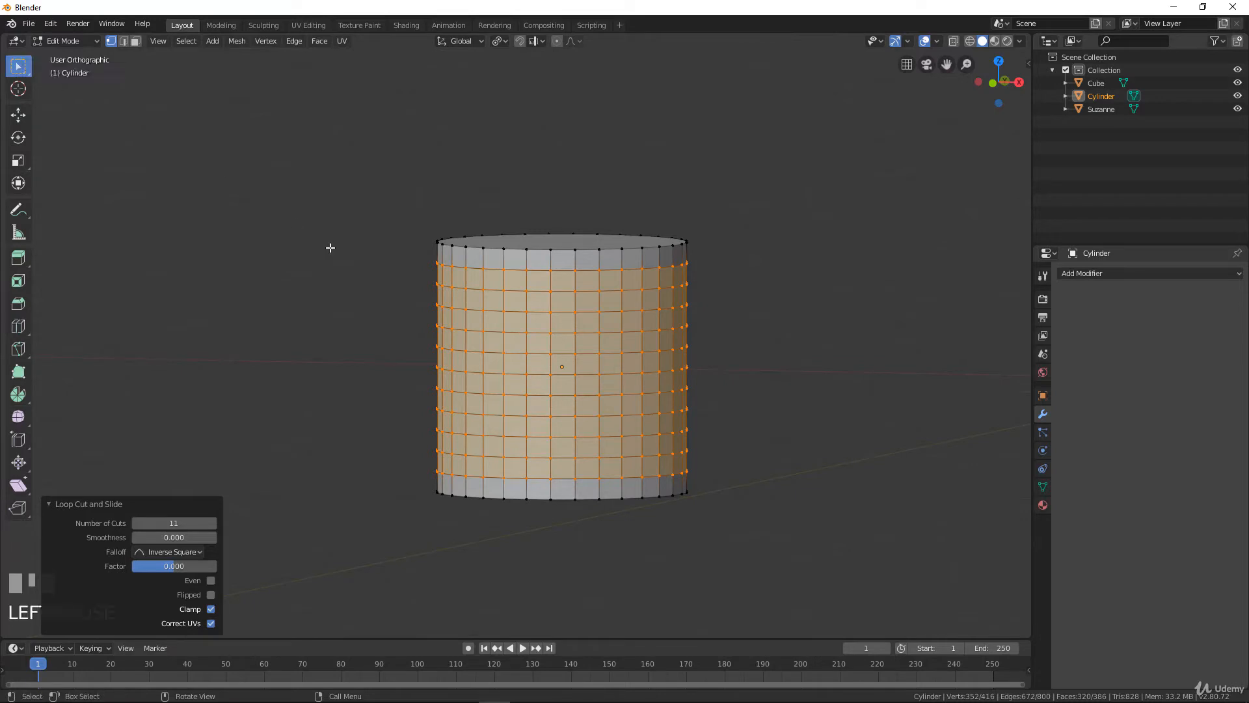
key(ctrl+z)
key(ctrl+z)
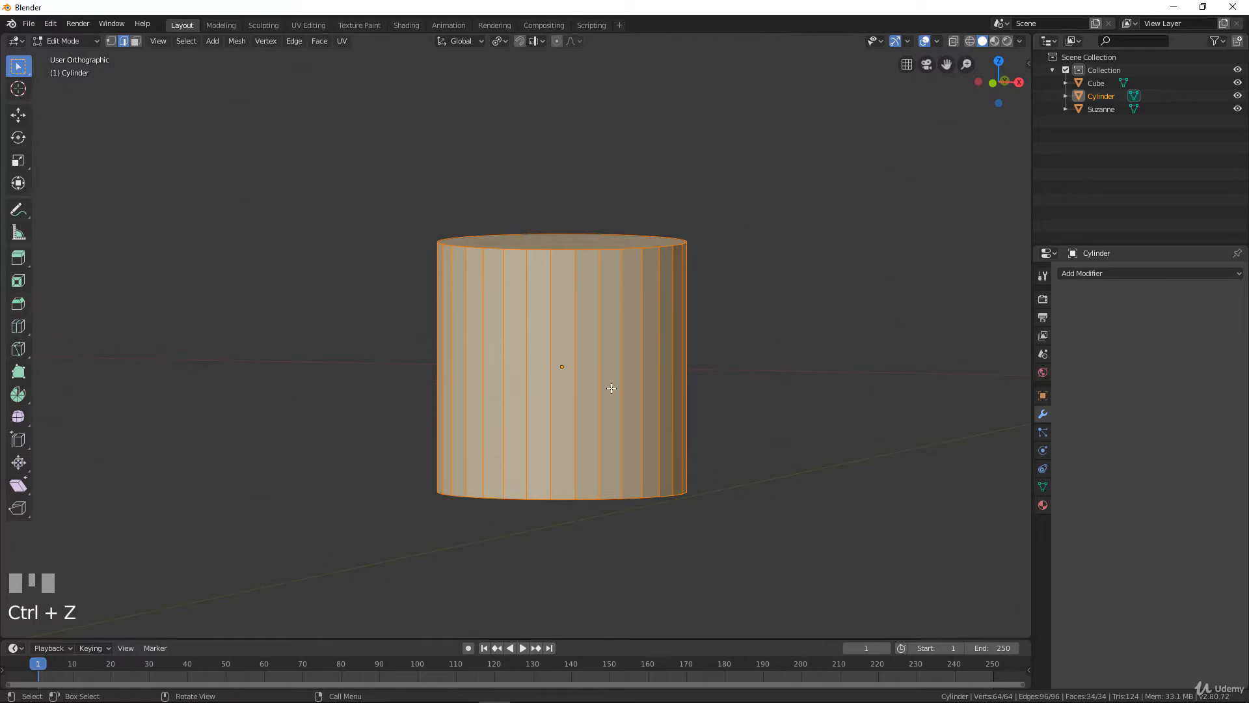
- Add evenly spaced horizontal loop cuts around the cylinder without sliding them and set the number of cuts to 16
key(ctrl+r)
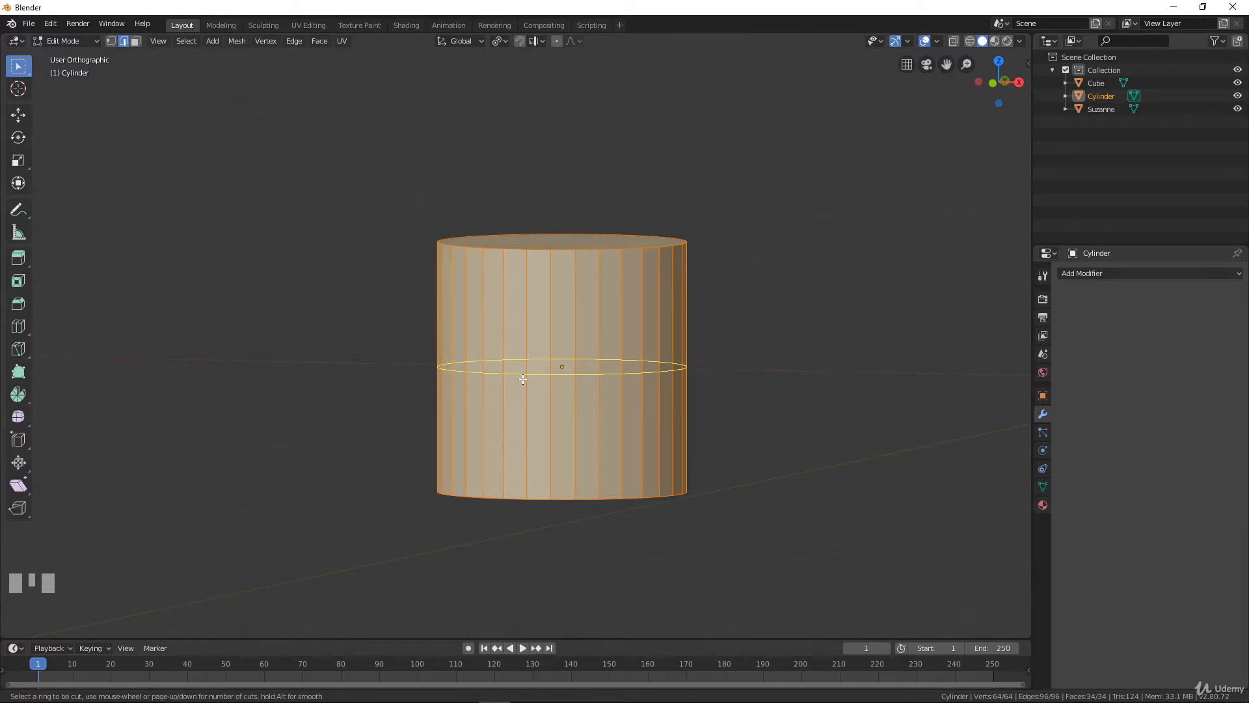
scroll(522, 379, up, 7)
scroll(523, 379, up, 4)
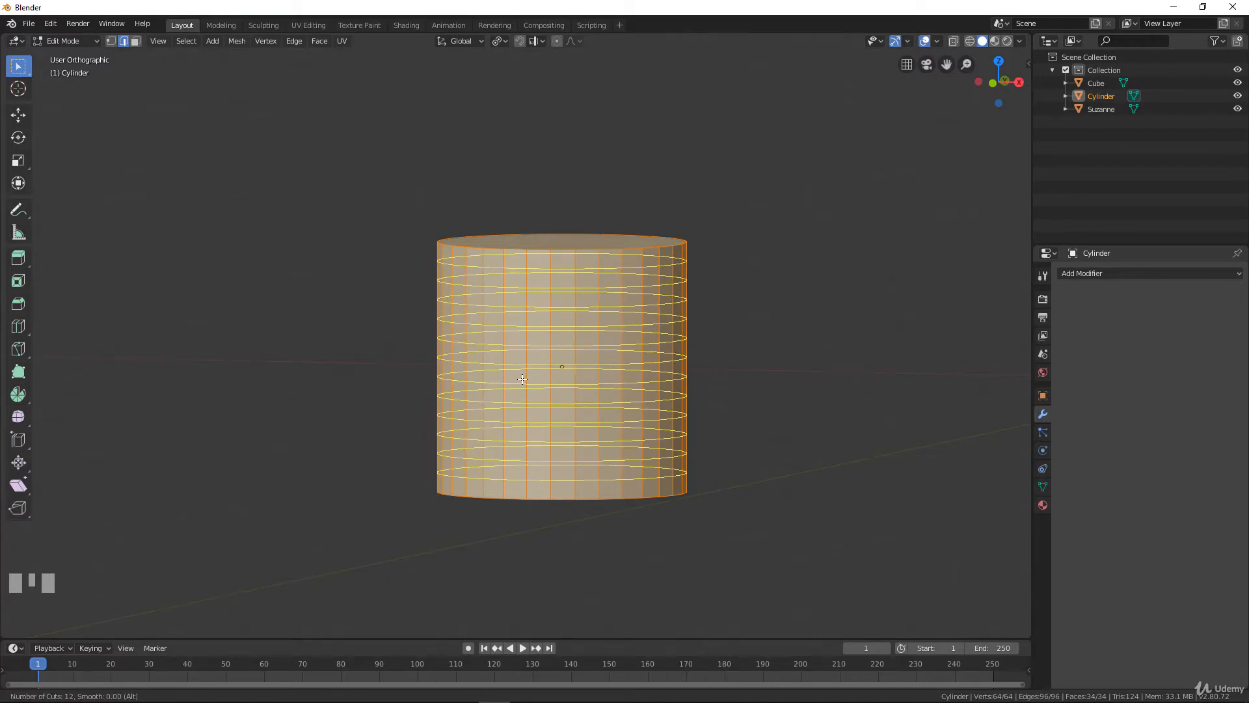
scroll(523, 380, up, 3)
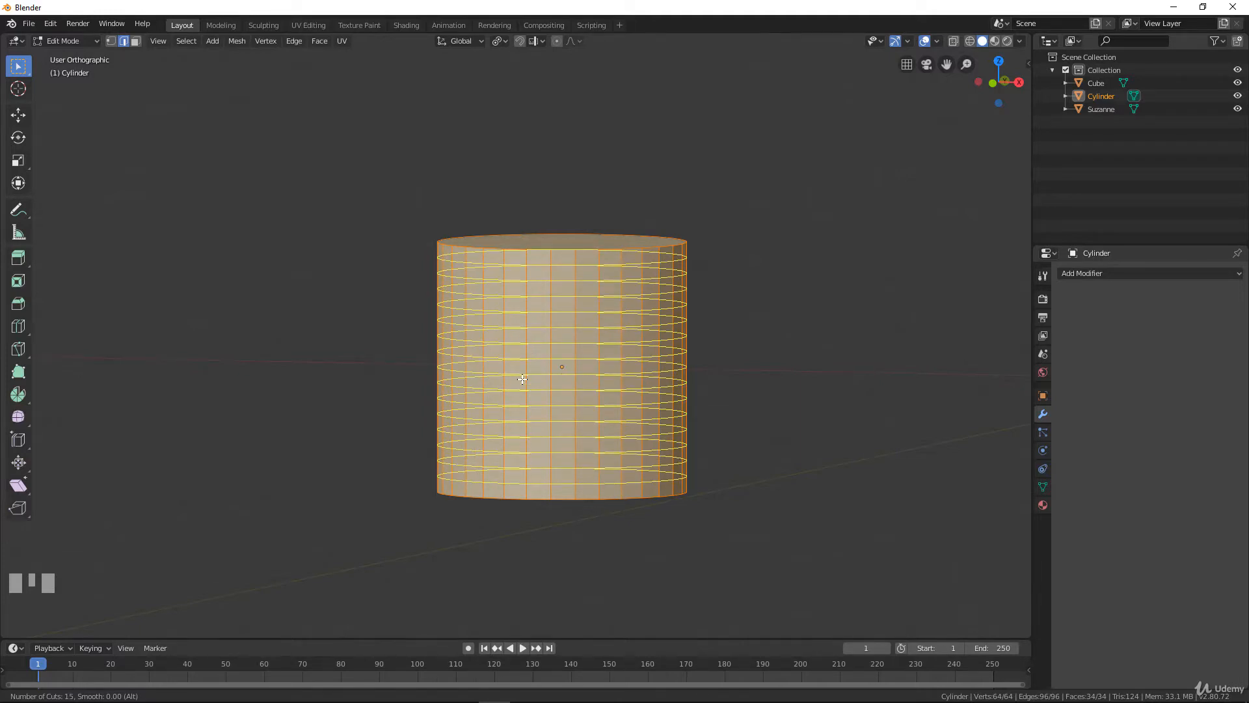
click(522, 379)
click(523, 379)
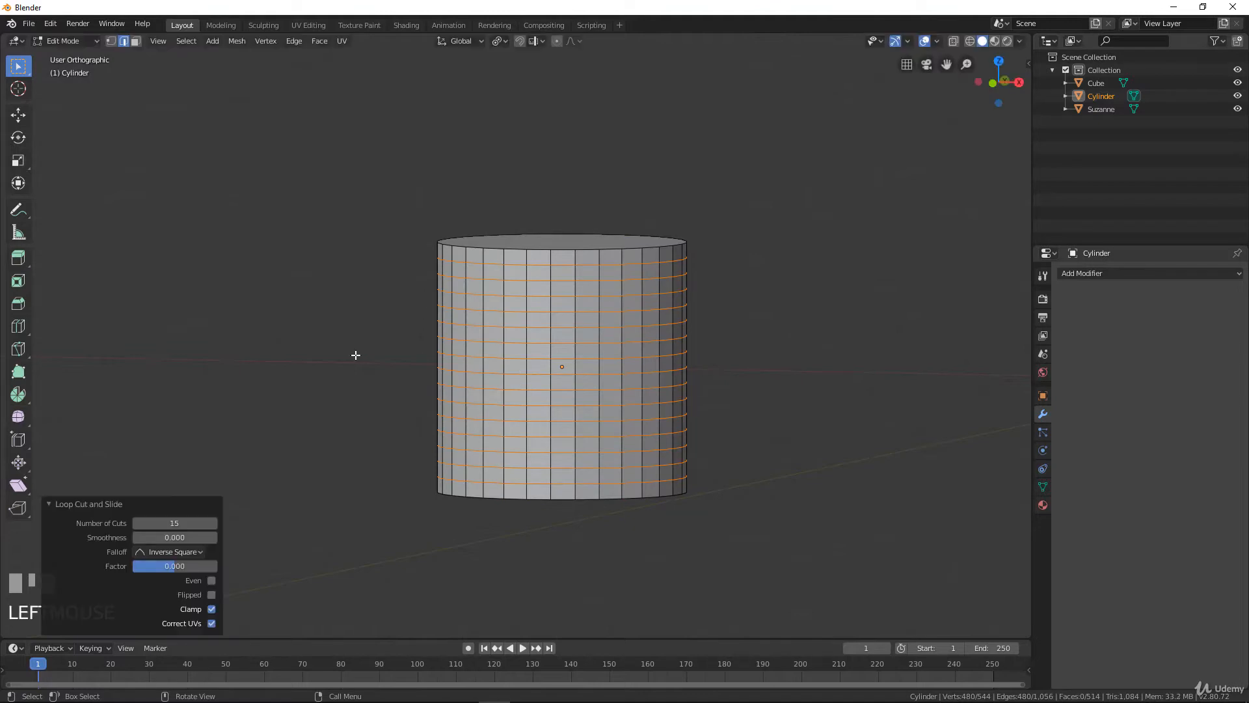
click(213, 523)
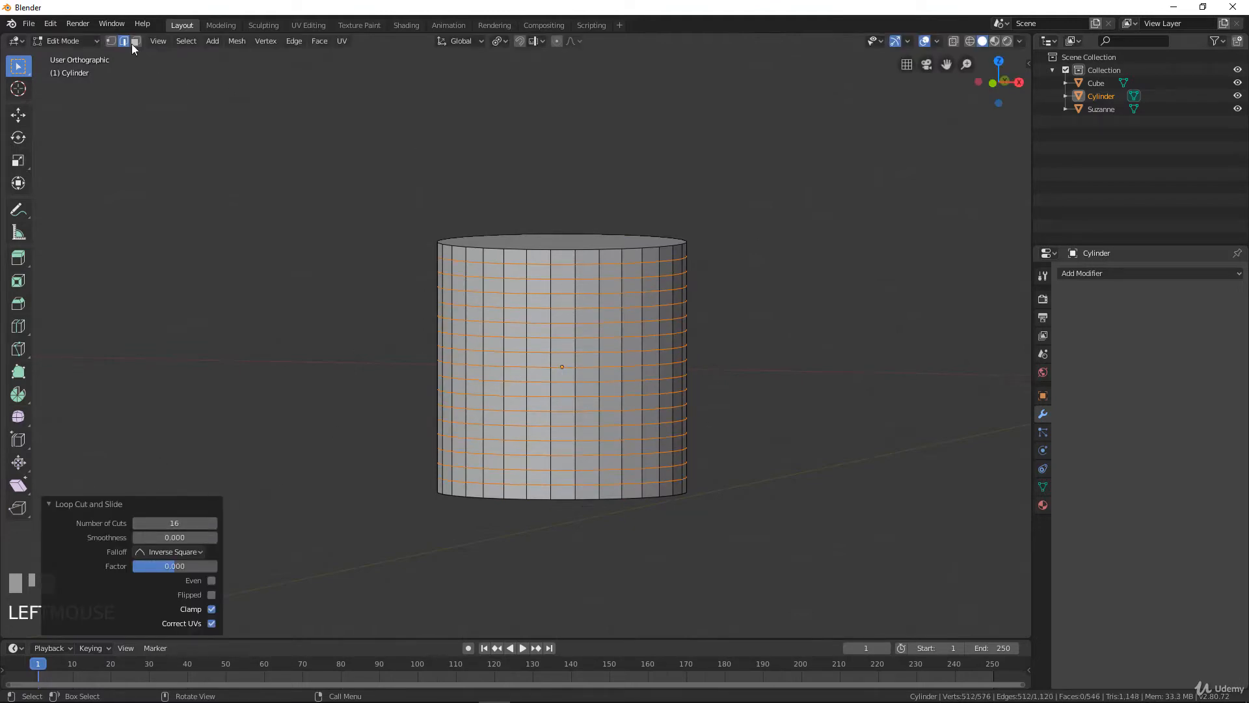
- Switch to vertex selection and scale the edge loop slightly above the cylinder's mid-height inward to form a groove
click(111, 40)
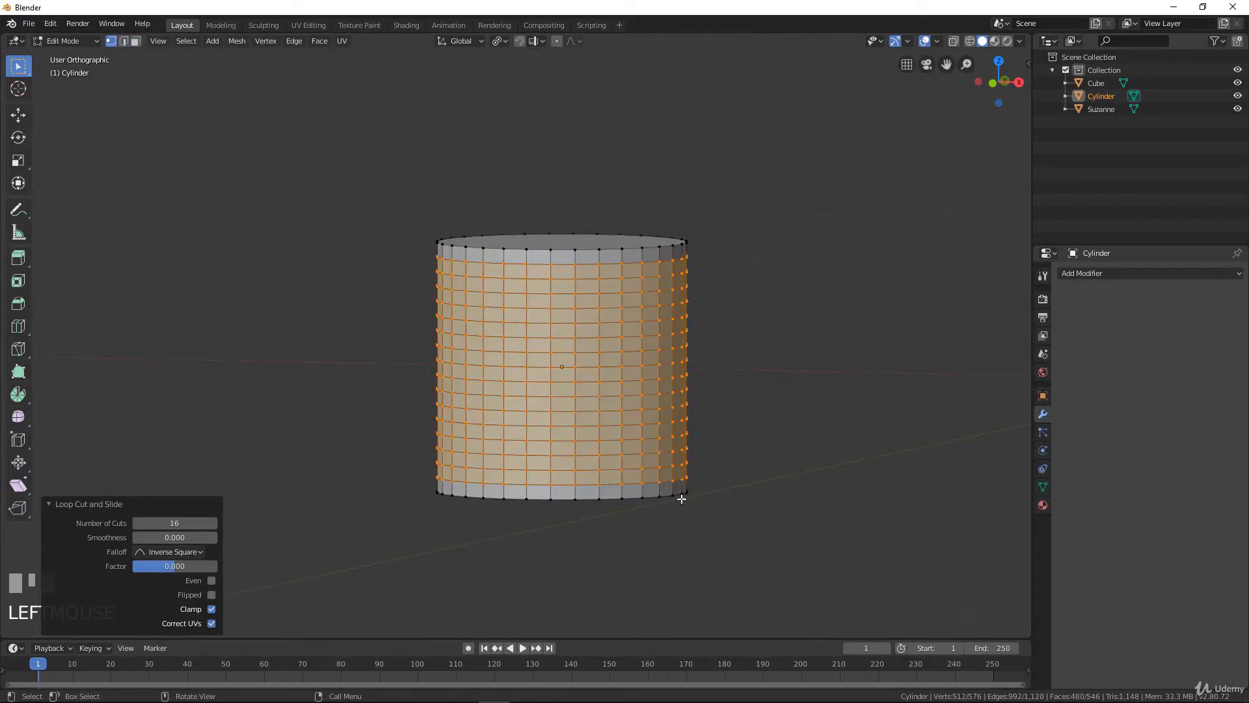
mouse_move(570, 312)
middle_down()
mouse_move(603, 329)
mouse_move(576, 334)
middle_up()
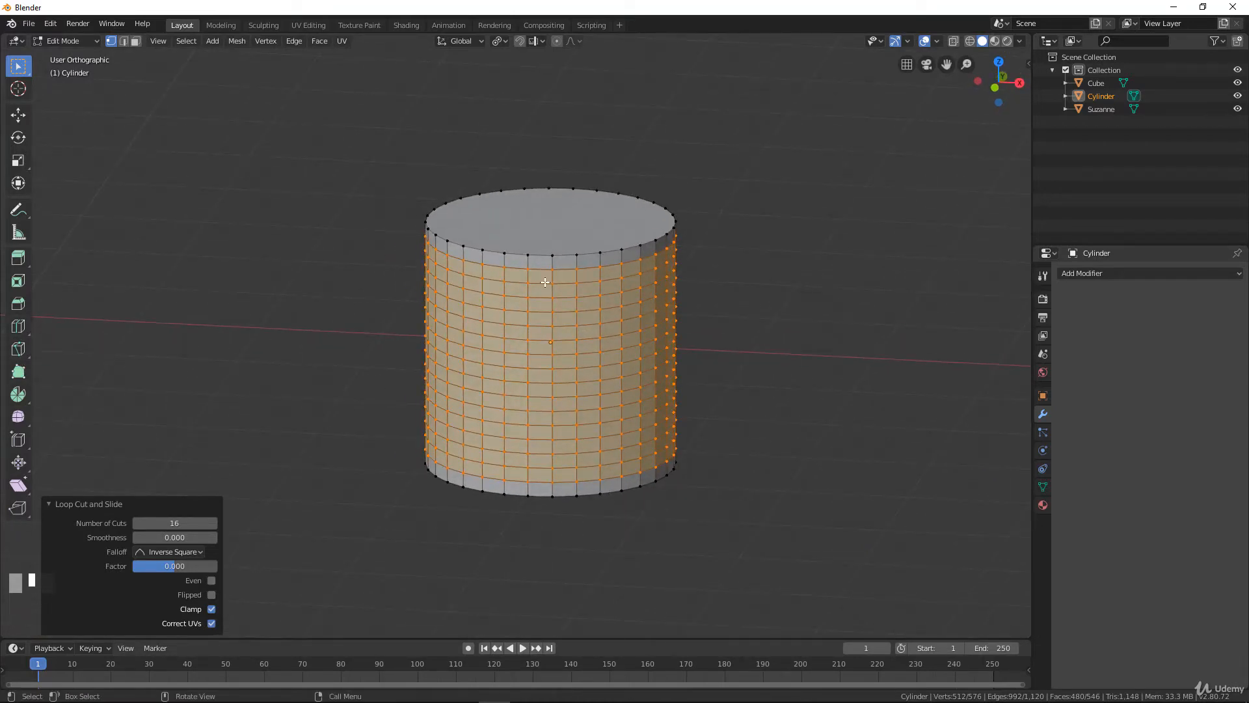
click(54, 504)
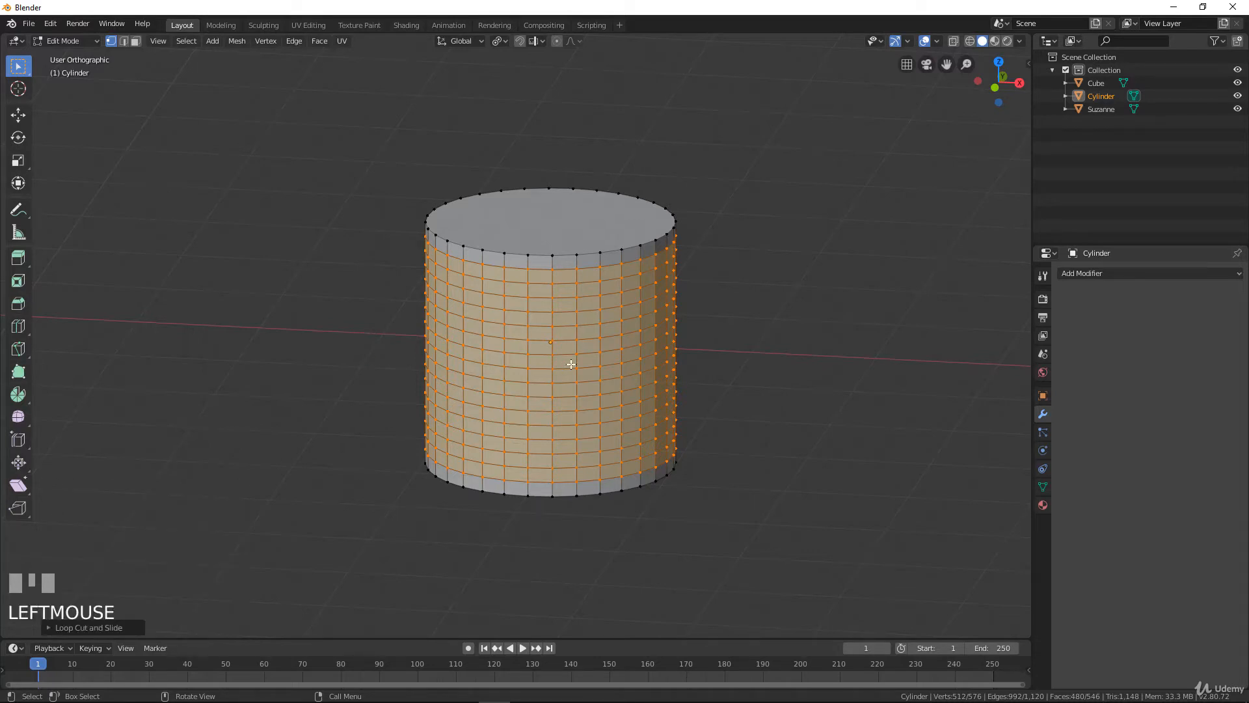
scroll(692, 402, down, 4)
scroll(719, 404, up, 1)
shift+middle_drag(725, 368, 775, 398)
scroll(655, 396, up, 3)
alt+click(702, 410)
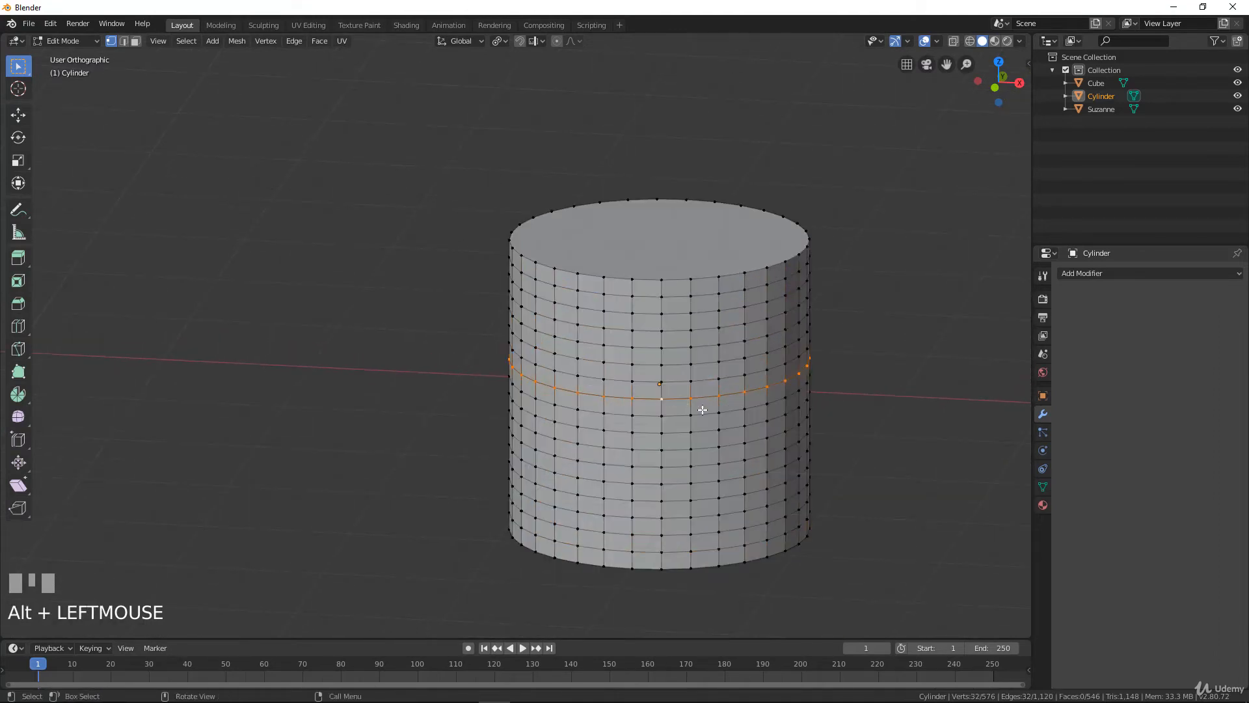
key(s)
click(716, 426)
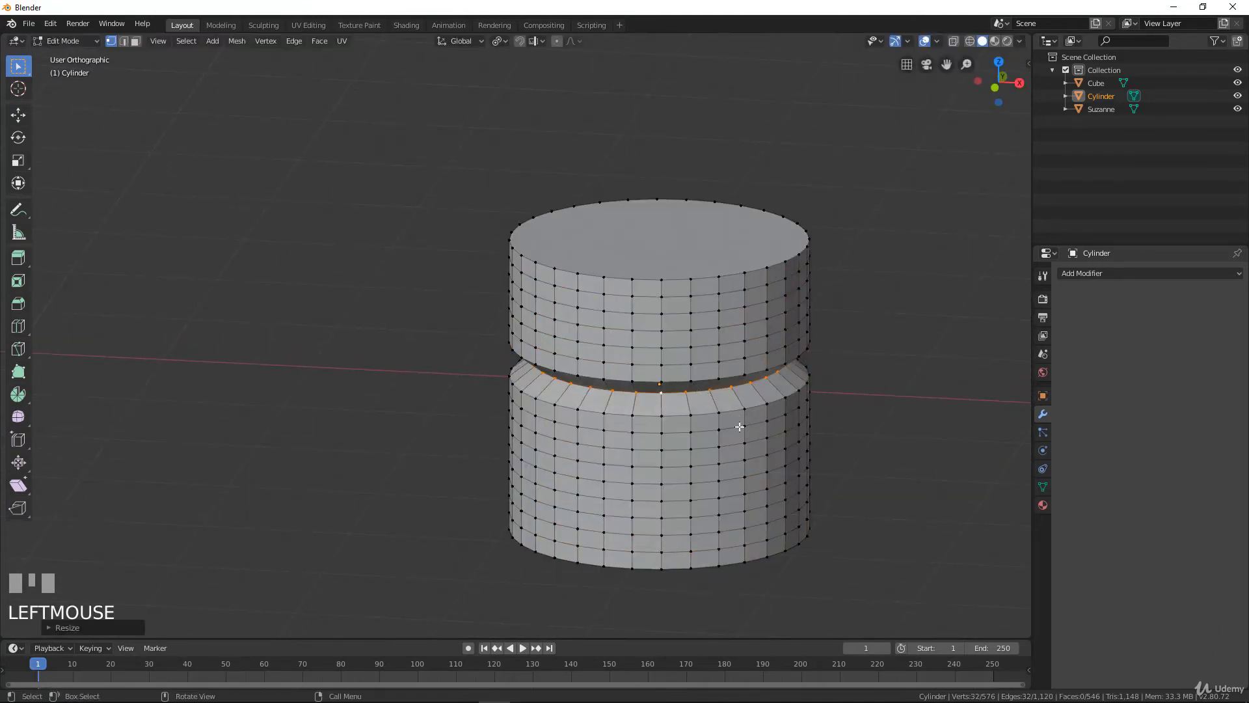
- Scale the second edge loop below the groove outward, then scale the loop directly beneath it outward by about 1.16
alt+click(712, 428)
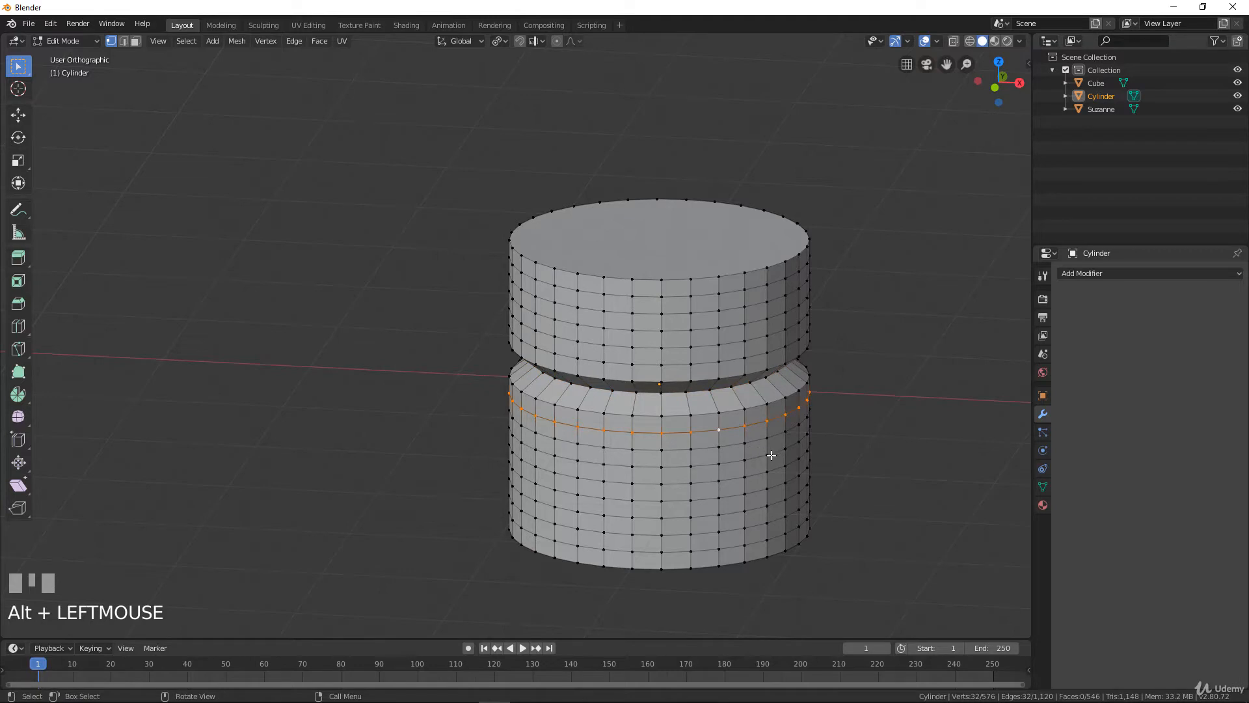
key(s)
click(730, 465)
alt+click(719, 452)
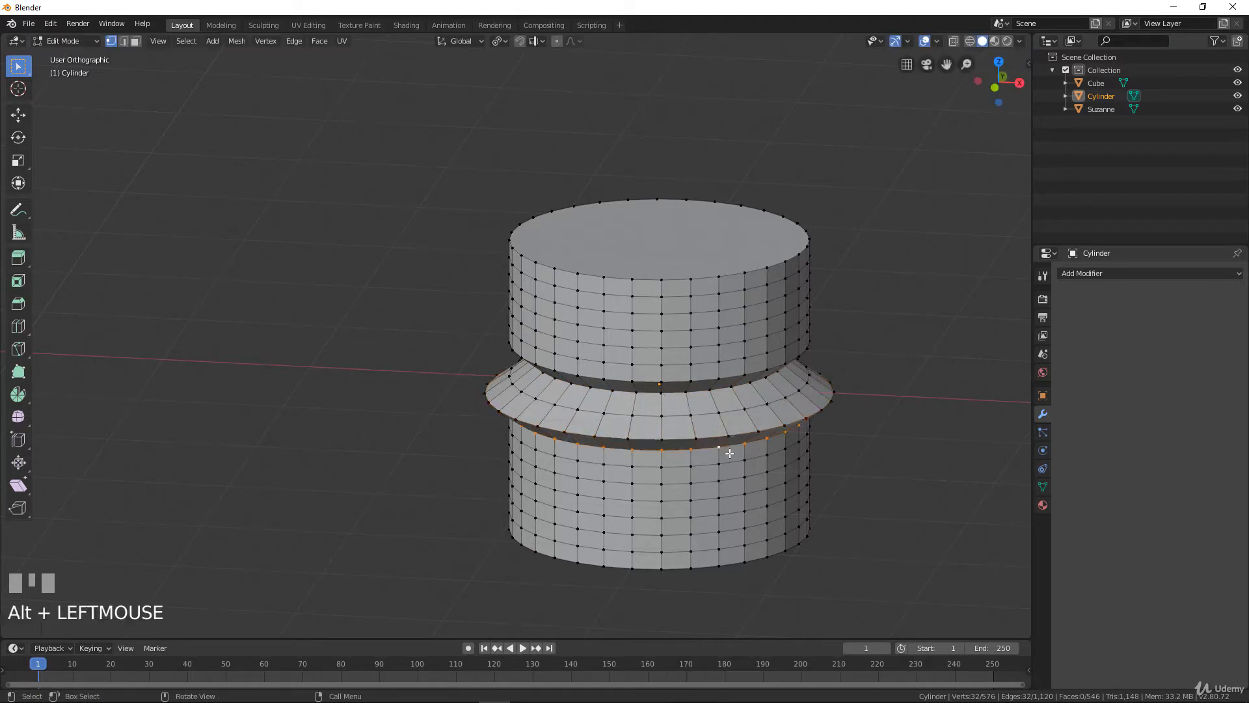
key(s)
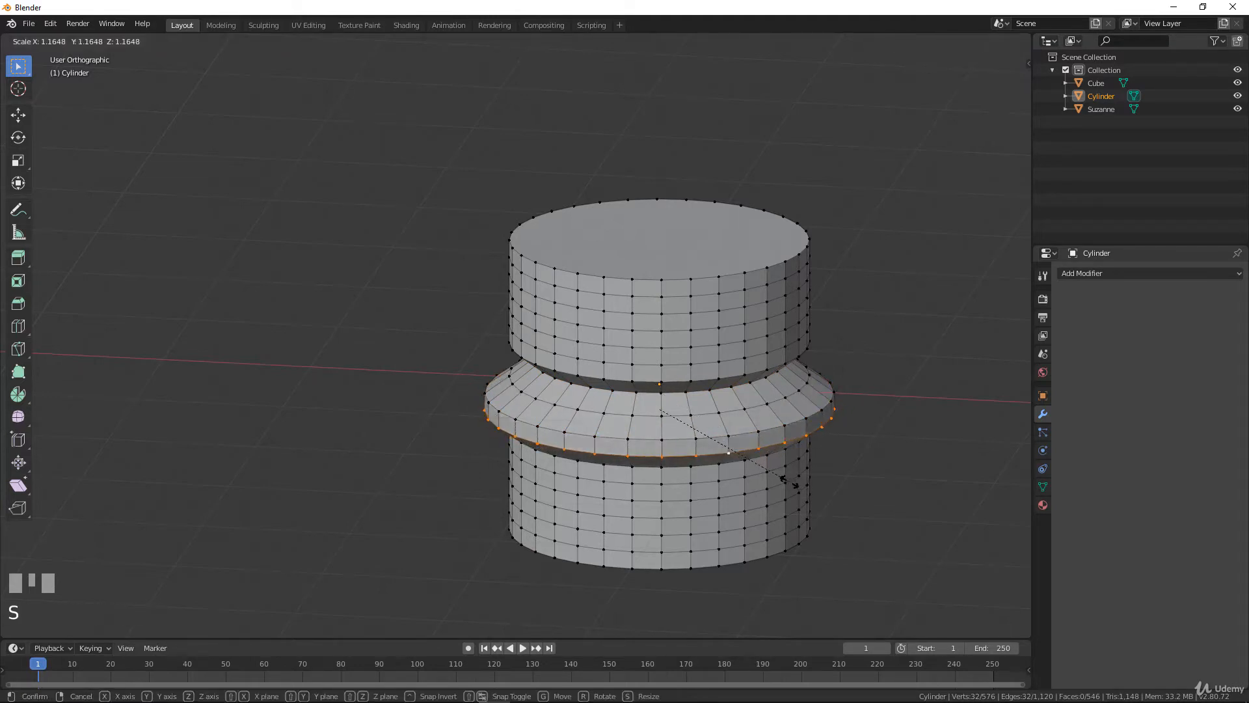
click(788, 481)
- Return the cylinder to Object Mode, then select the monkey head and open it in Edit Mode
middle_drag(788, 481, 716, 437)
scroll(716, 437, down, 2)
key(Tab)
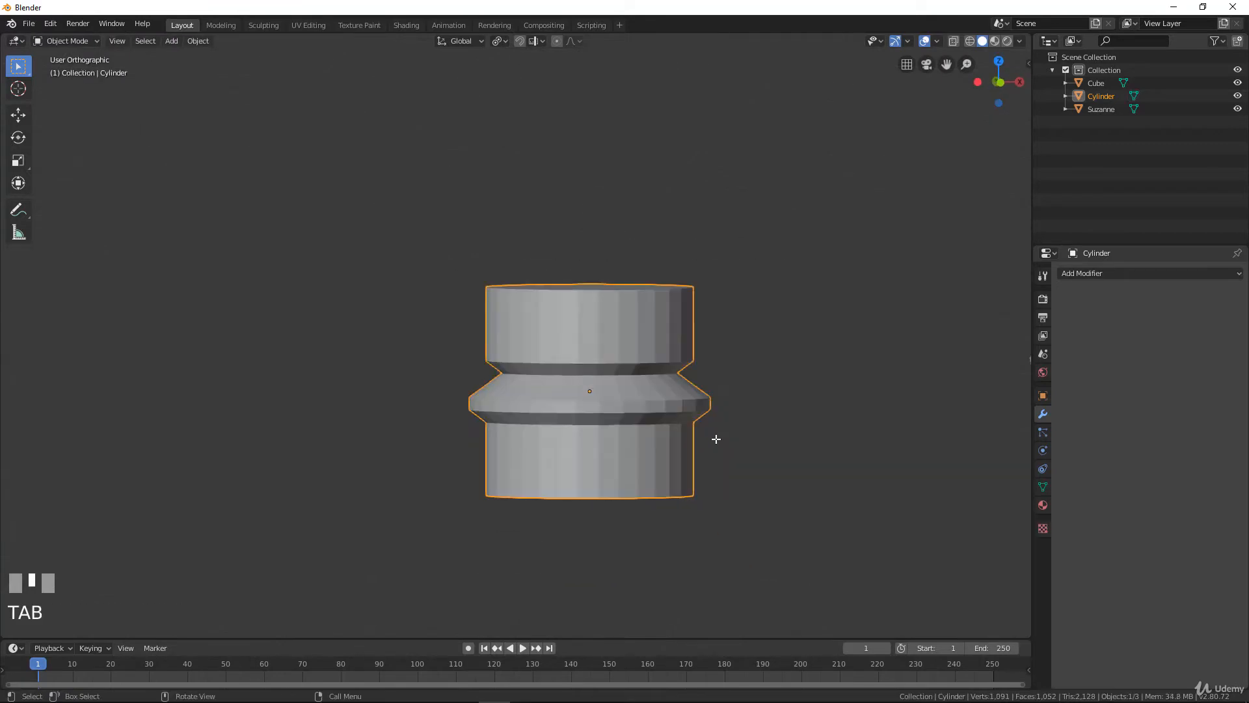
scroll(673, 482, down, 4)
middle_drag(681, 478, 910, 509)
key(Tab)
key(Tab)
click(869, 348)
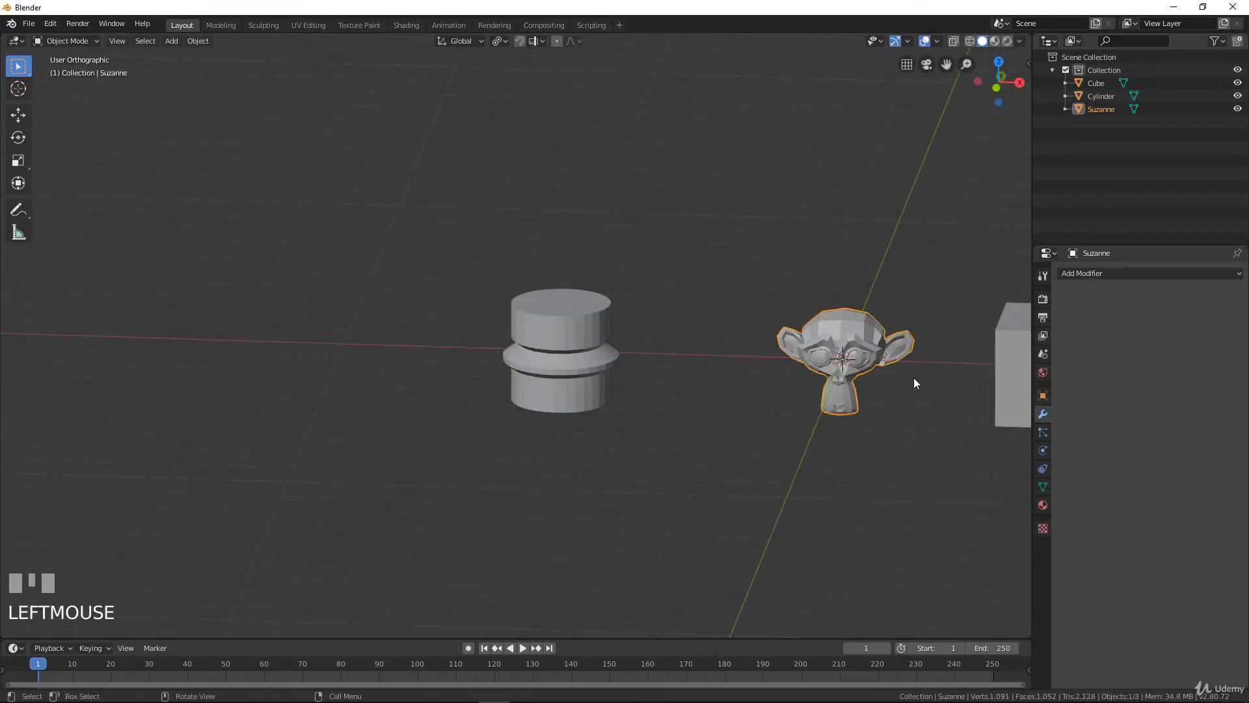
key(Tab)
- Add a single horizontal loop cut around the monkey head's muzzle between nose and mouth, without sliding it
scroll(945, 415, up, 3)
shift+middle_drag(781, 467, 496, 404)
scroll(431, 381, up, 2)
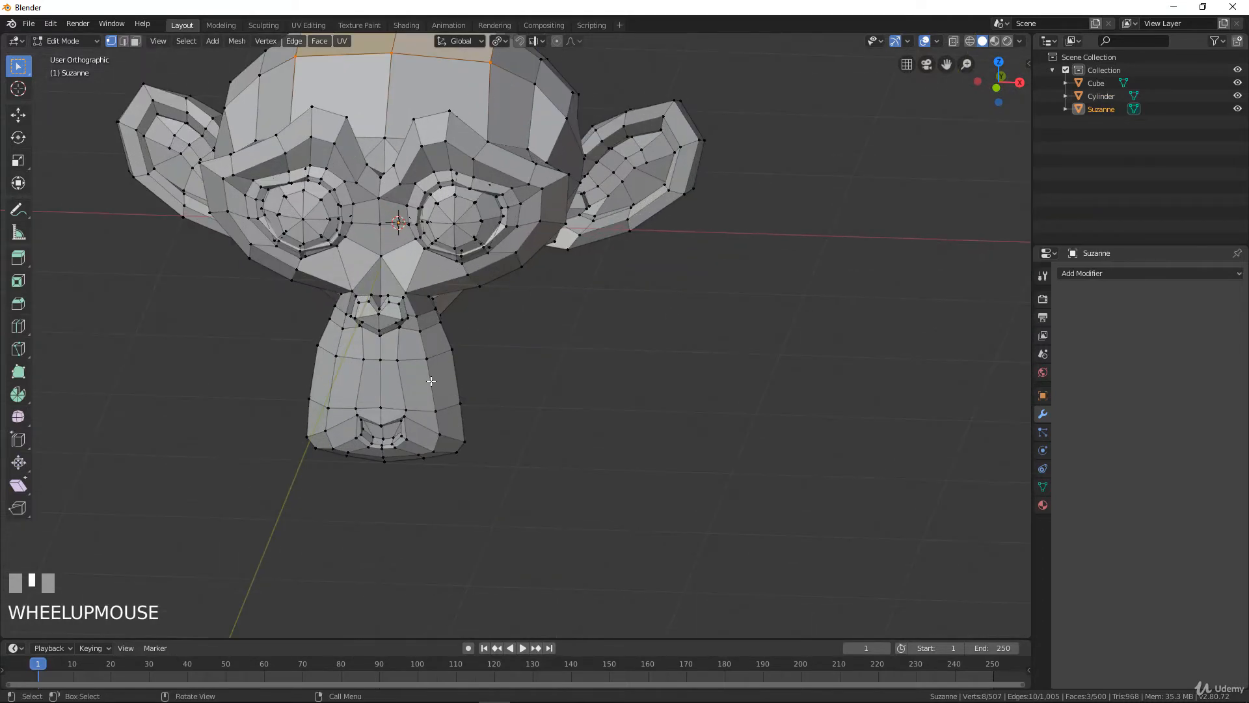
key(ctrl+r)
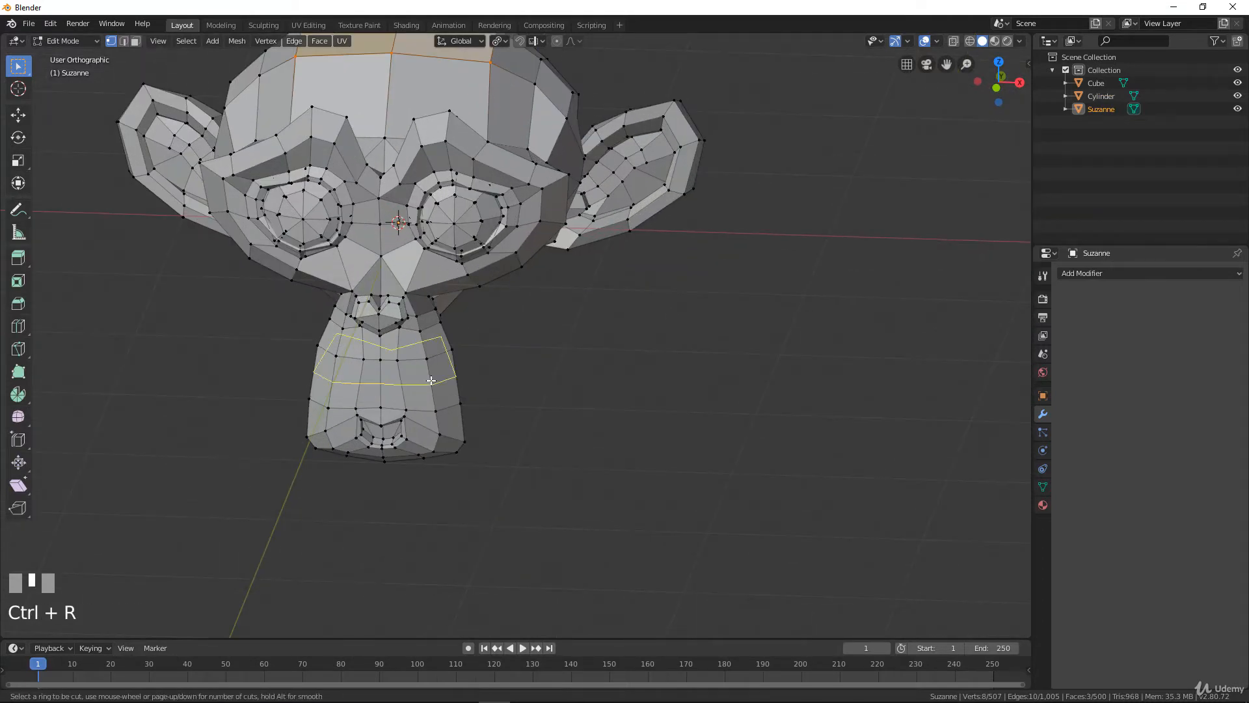
click(431, 380)
click(431, 381)
middle_drag(432, 381, 402, 353)
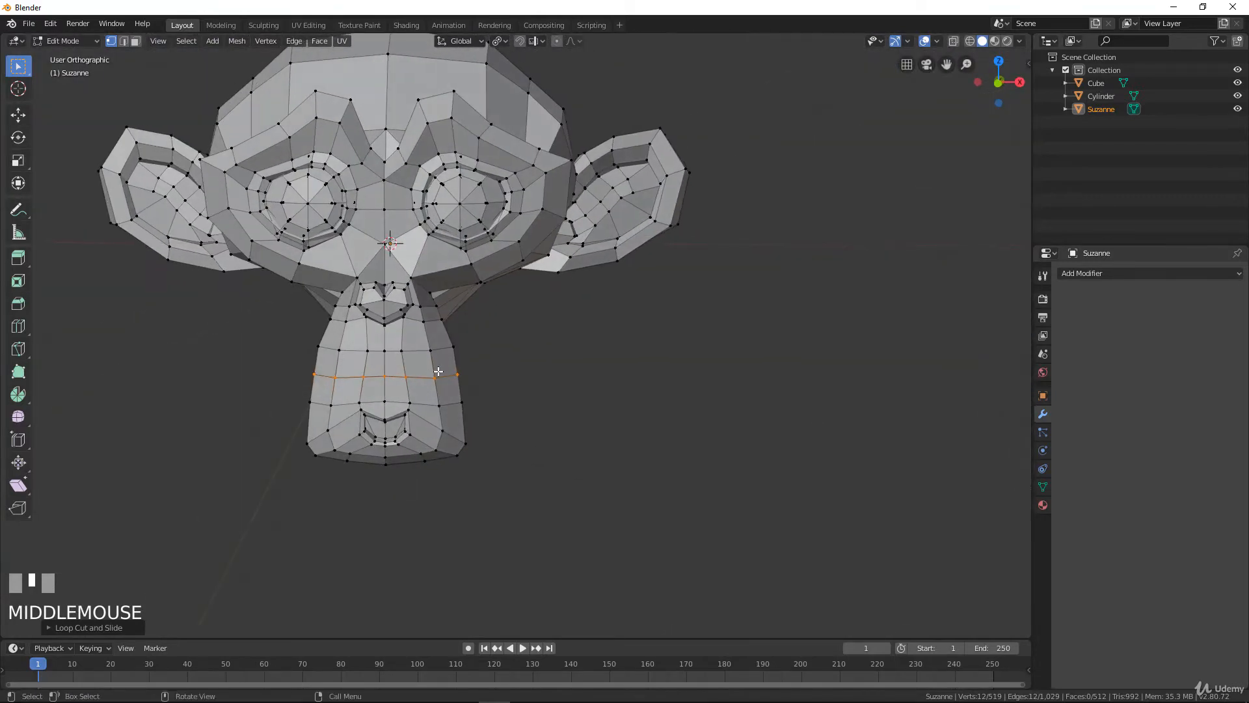
- Select the two outermost front vertices on each side of the muzzle's new loop and try scaling them along X
click(457, 374)
shift+click(435, 378)
shift+click(335, 378)
shift+click(314, 374)
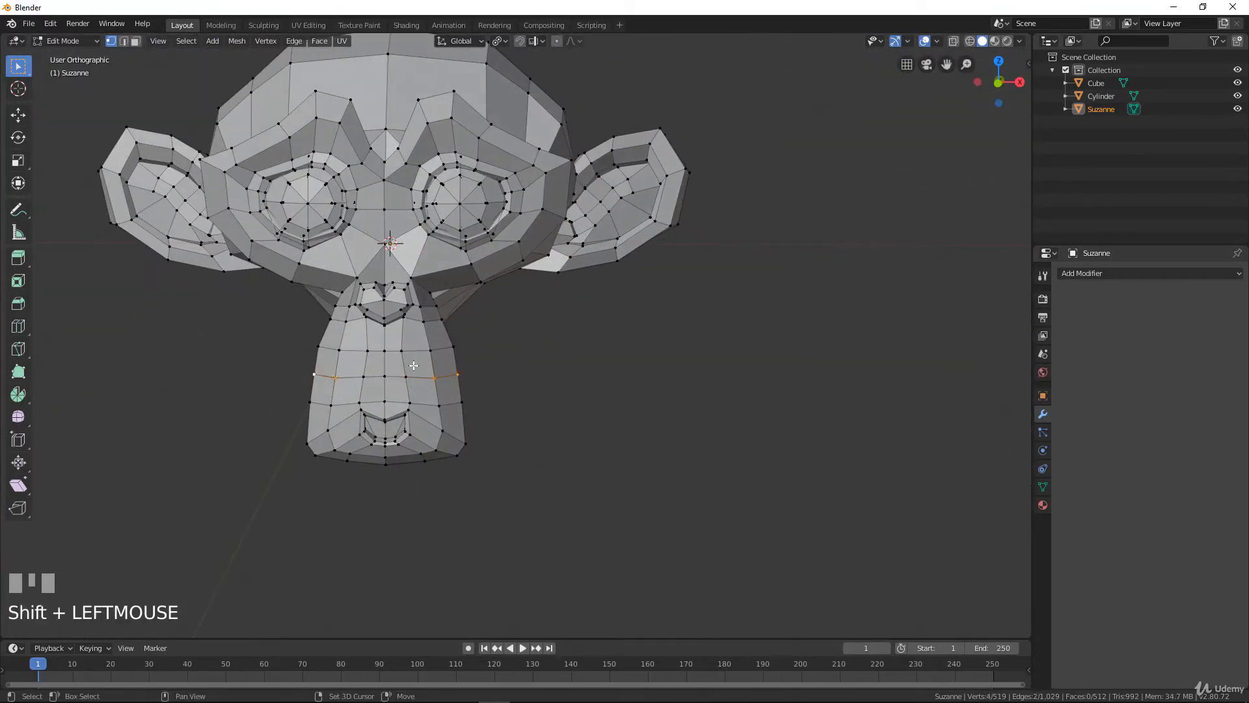
key(s)
key(x)
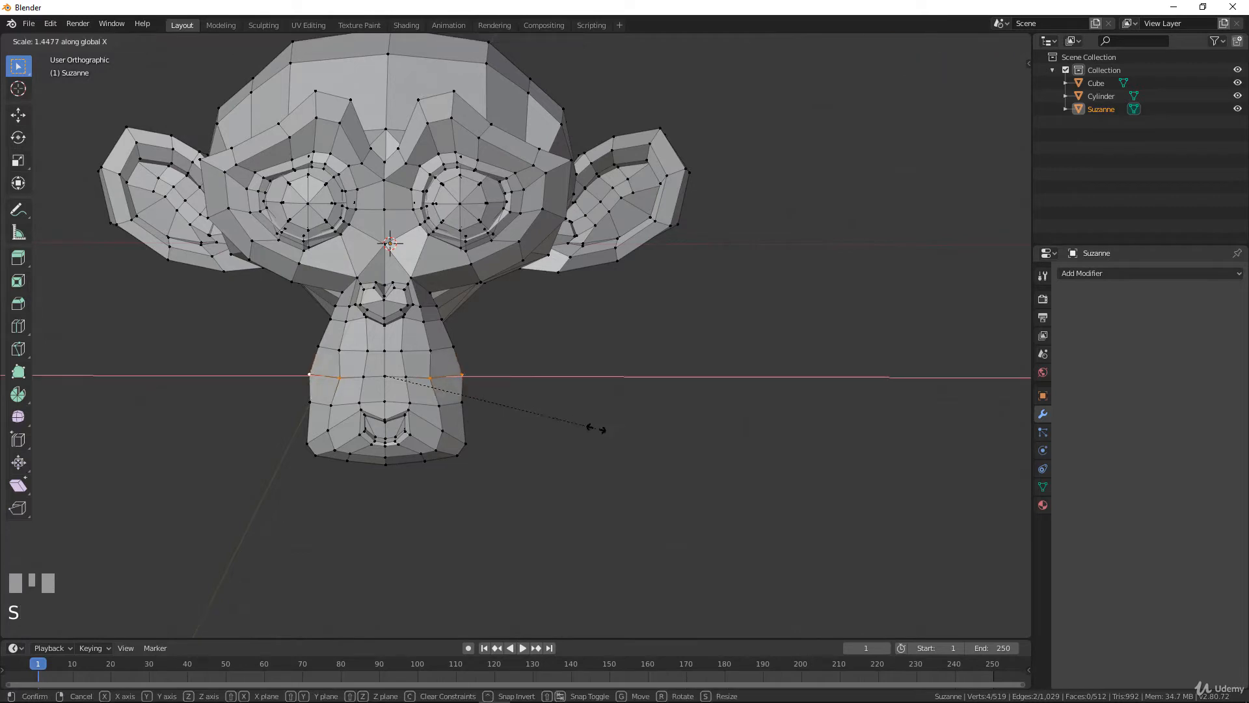
right_click(596, 429)
middle_drag(596, 429, 437, 236)
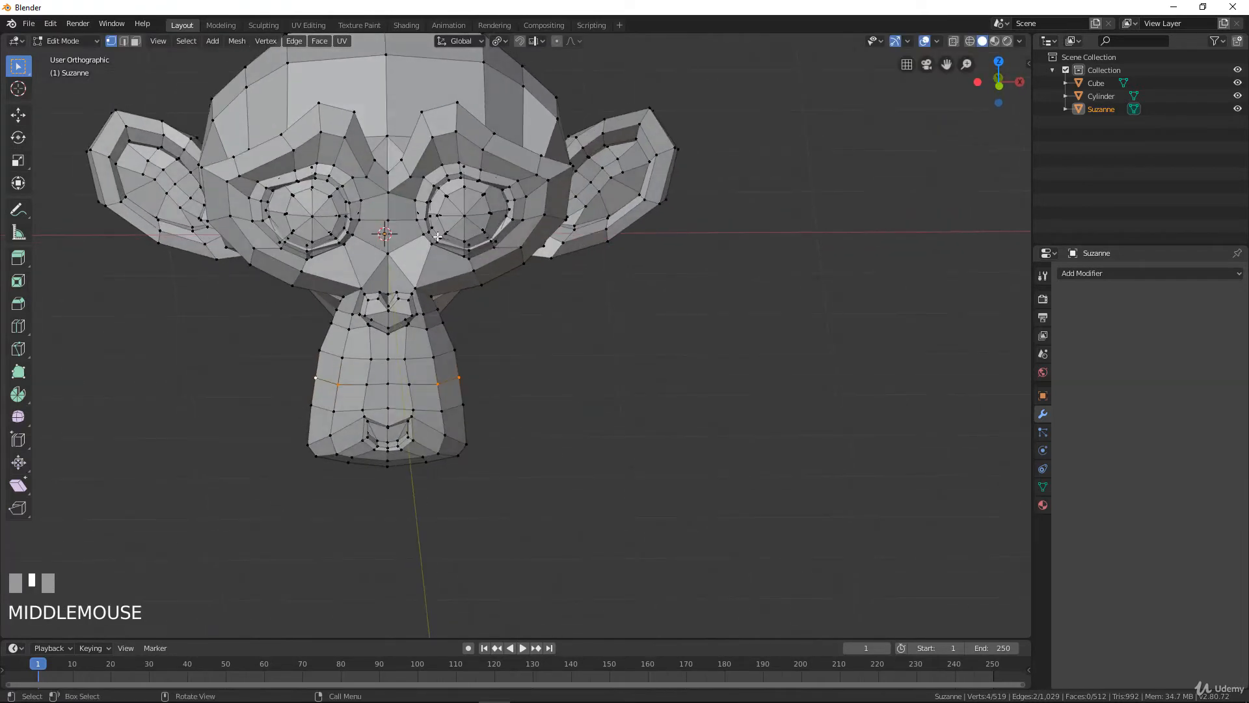
- Change the pivot point to the selection's common centre and try widening the four selected muzzle vertices along X
click(501, 41)
click(476, 121)
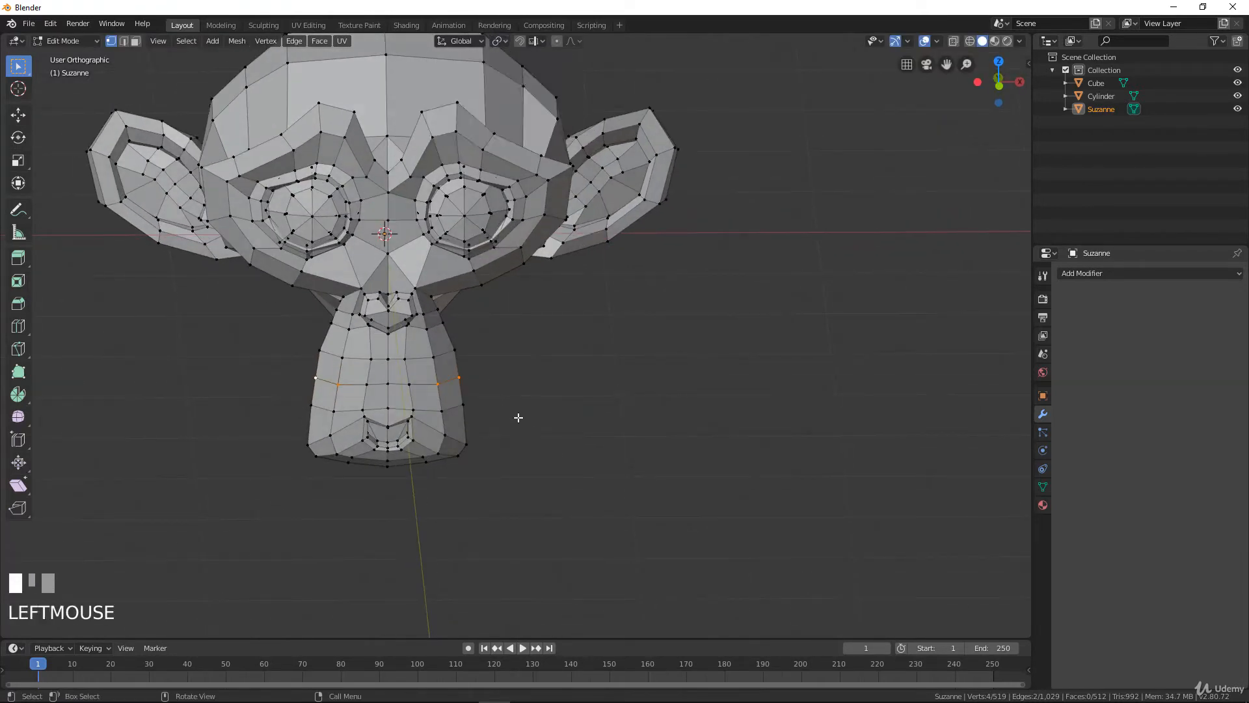
key(s)
key(x)
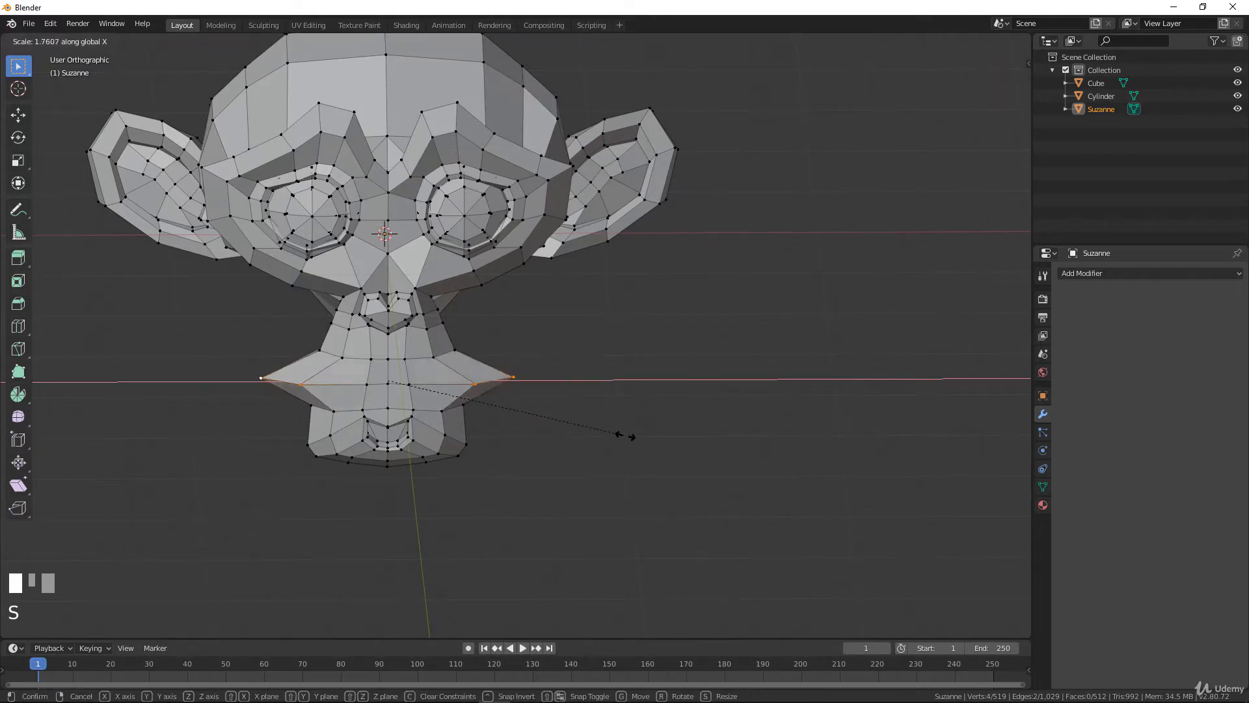
click(593, 435)
middle_drag(594, 435, 442, 406)
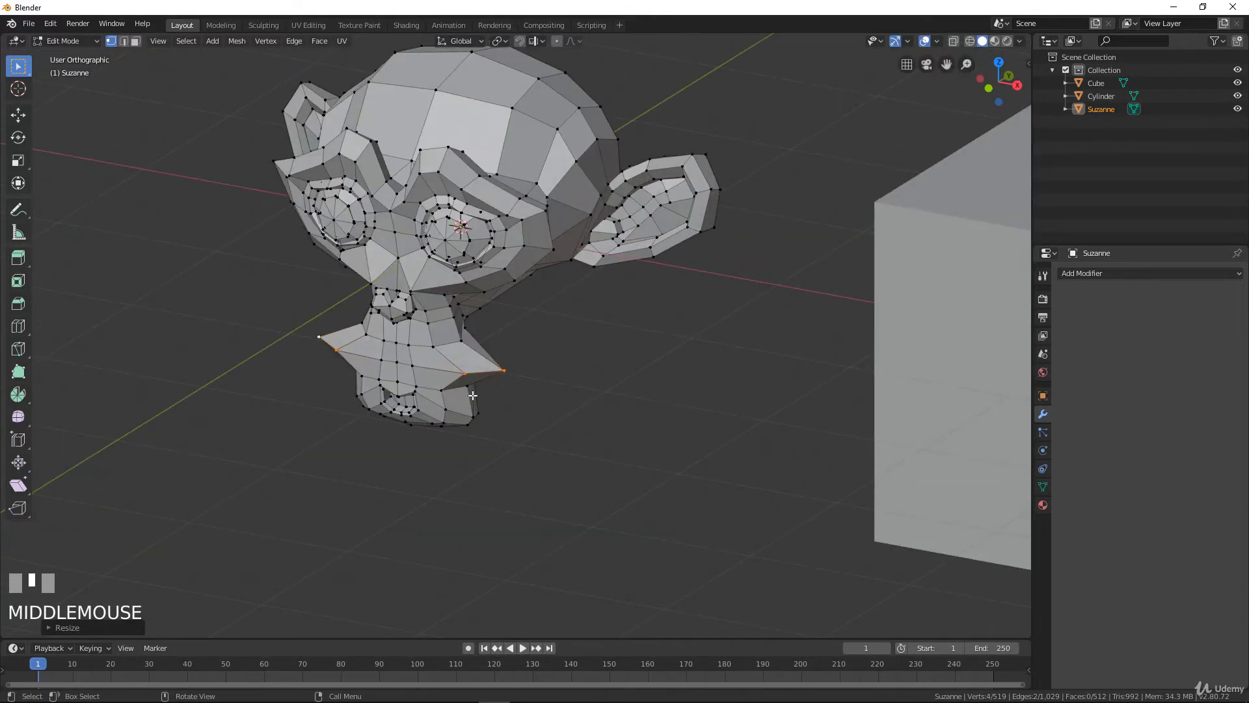
key(ctrl+z)
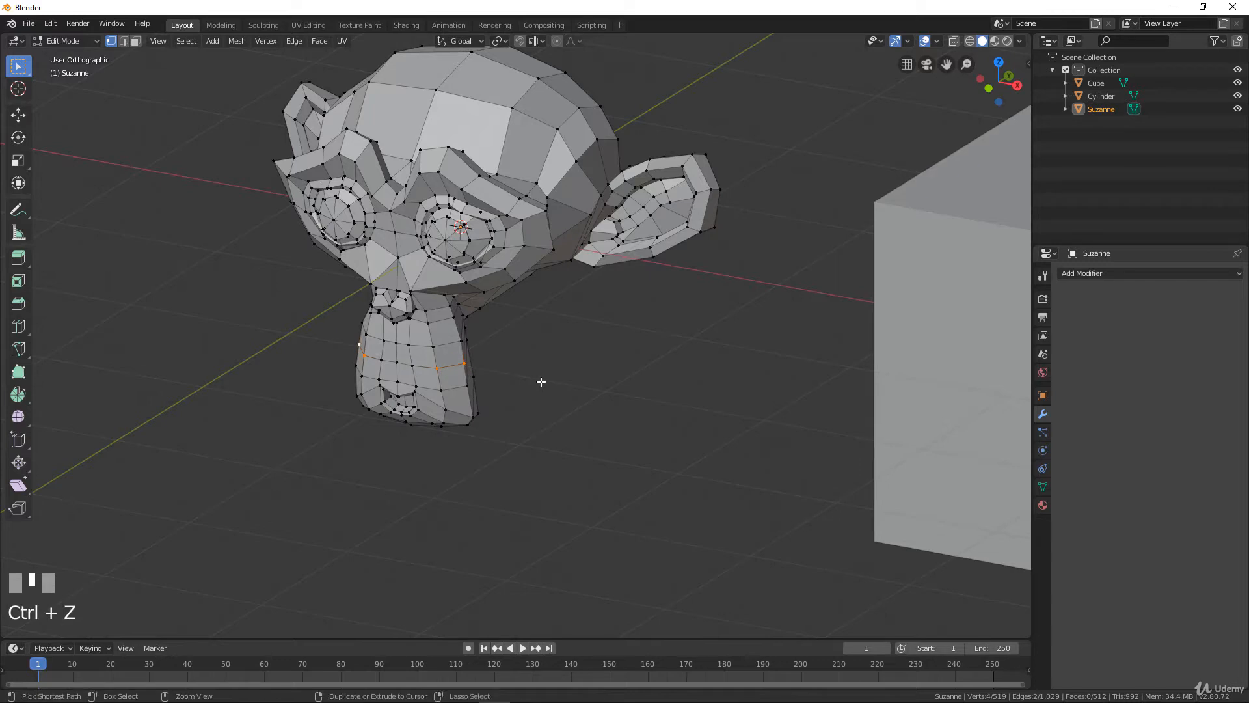
- Undo the vertex edits and the loop cut on the monkey head's muzzle, then return to Object Mode
key(ctrl+z)
key(ctrl+z)
middle_drag(538, 382, 462, 389)
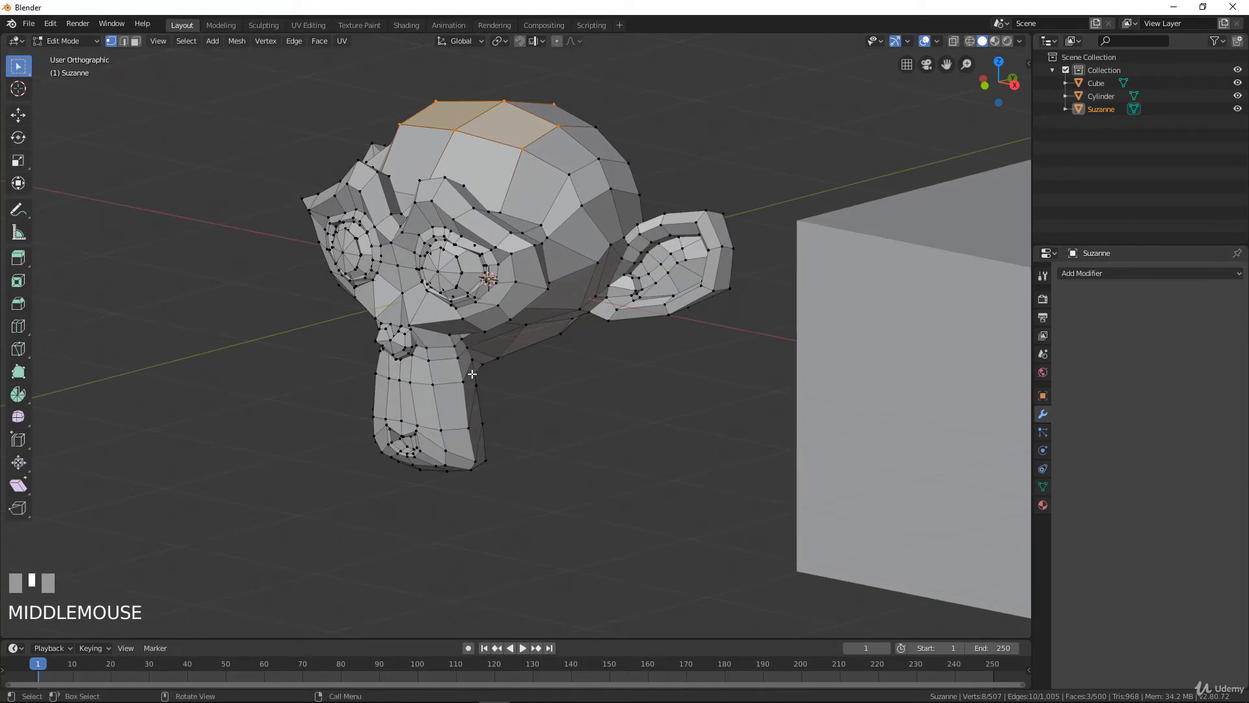
scroll(568, 390, down, 3)
key(Tab)
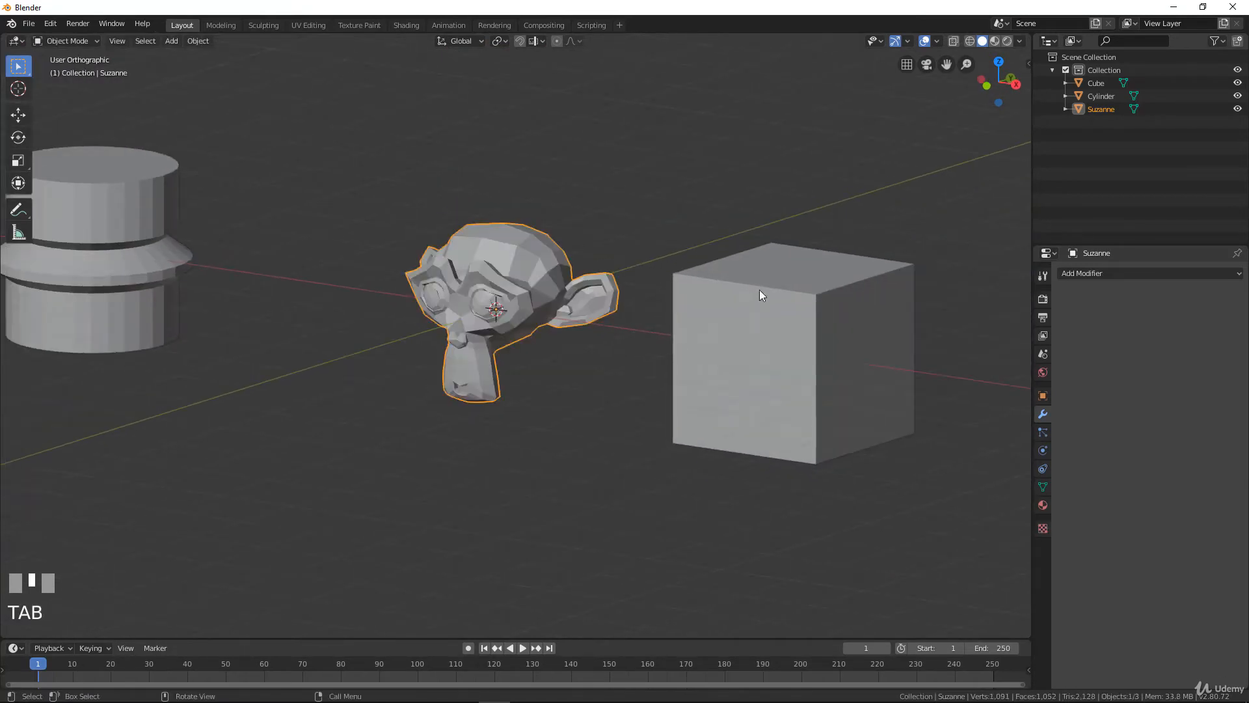
- Select the cube and open it in Edit Mode
click(759, 291)
key(Tab)
middle_drag(799, 321, 509, 361)
scroll(858, 368, up, 2)
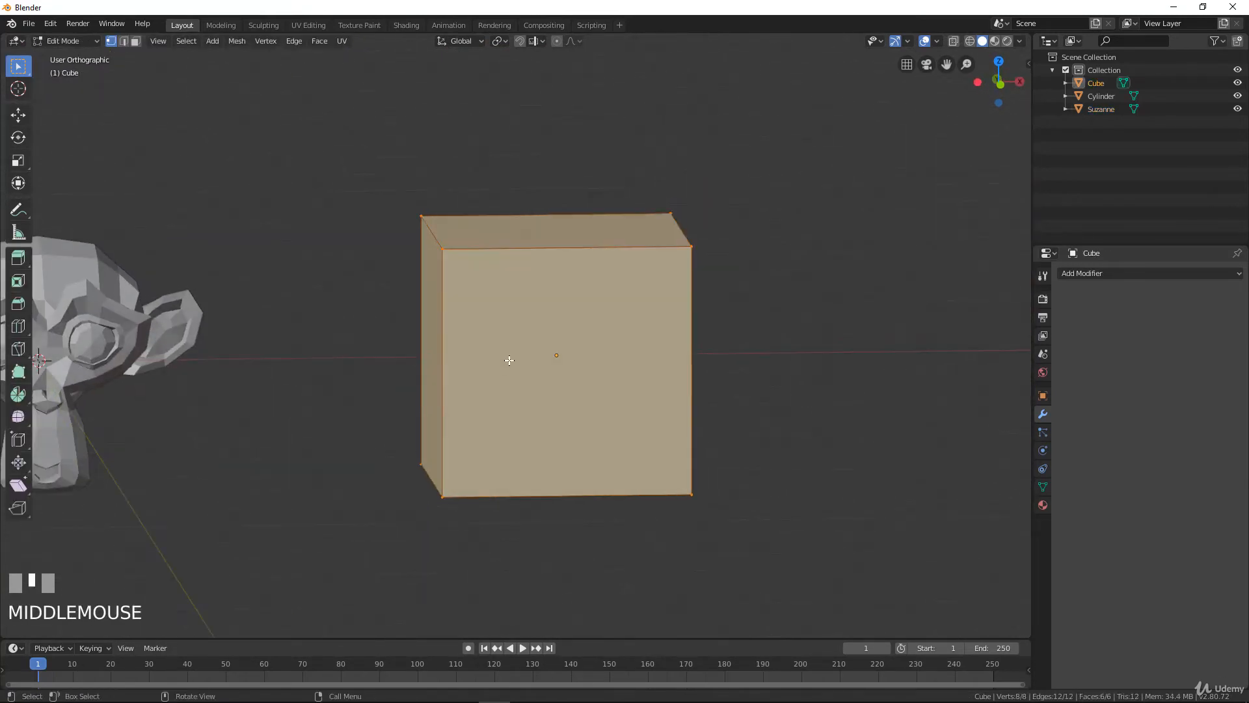
- Add six evenly spaced horizontal loop cuts around the cube, without sliding them
key(ctrl+r)
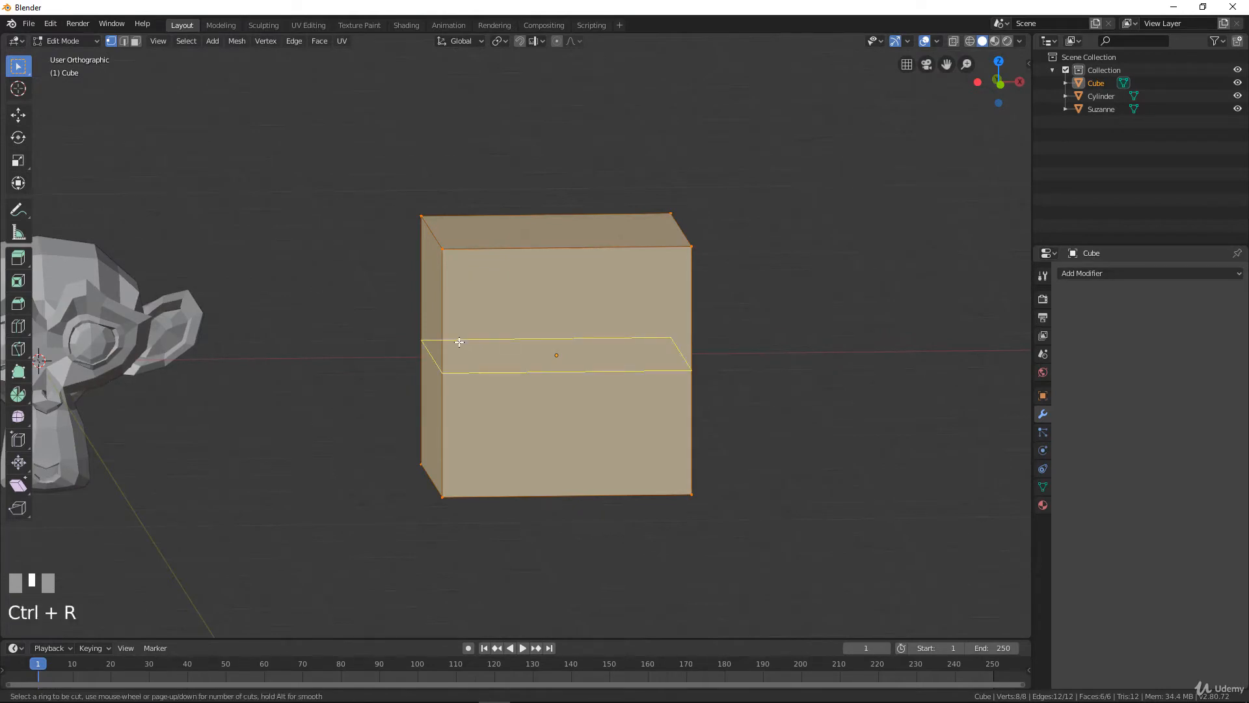
scroll(459, 342, up, 5)
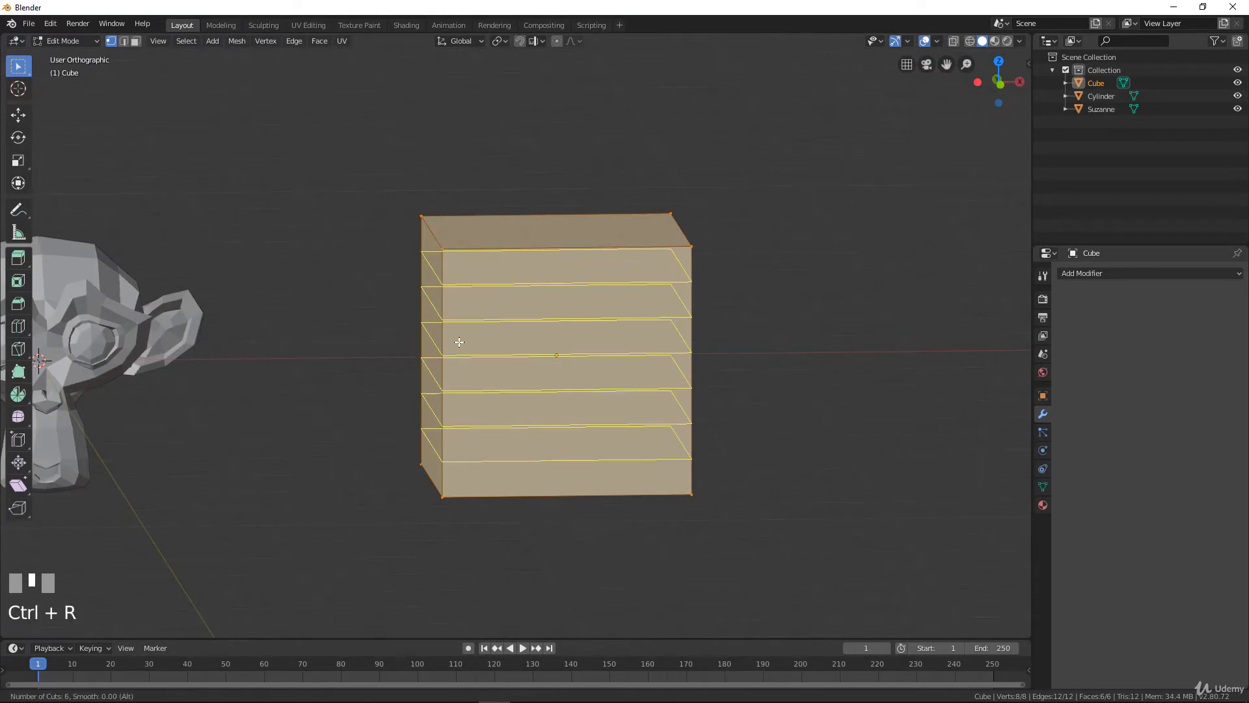
click(459, 343)
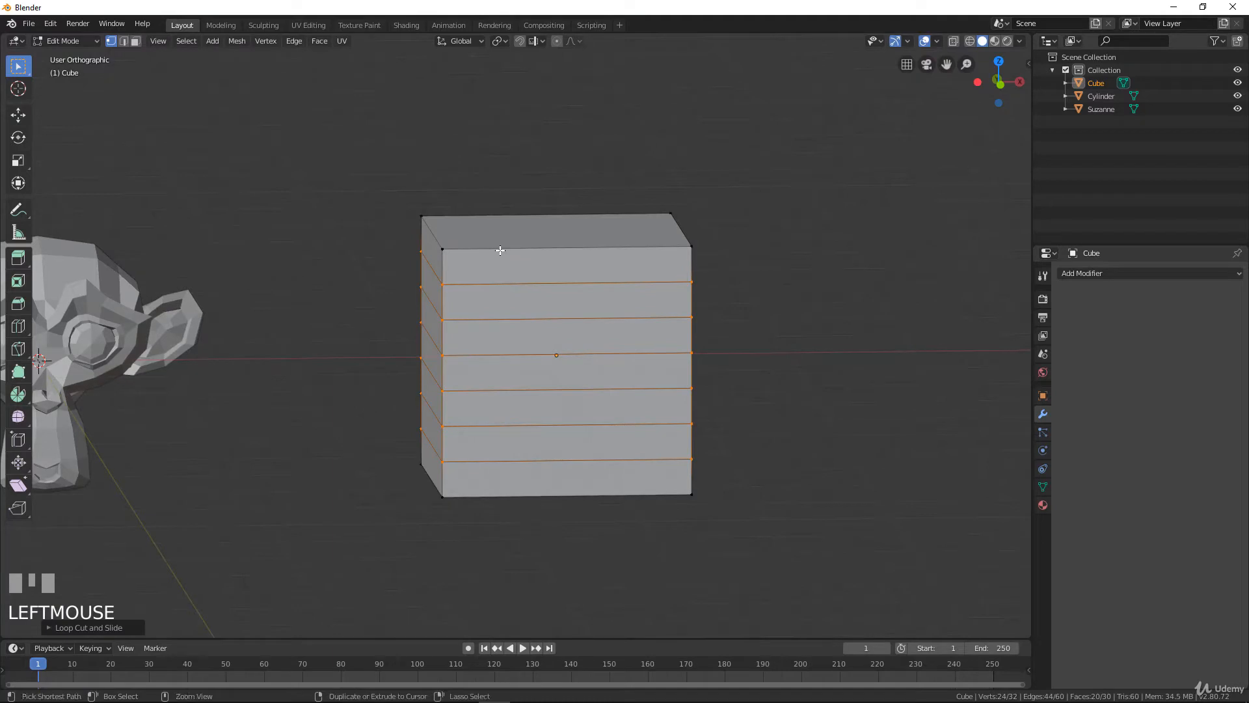
- Add six evenly spaced vertical loop cuts across the cube's front and top faces, without sliding them
key(ctrl+r)
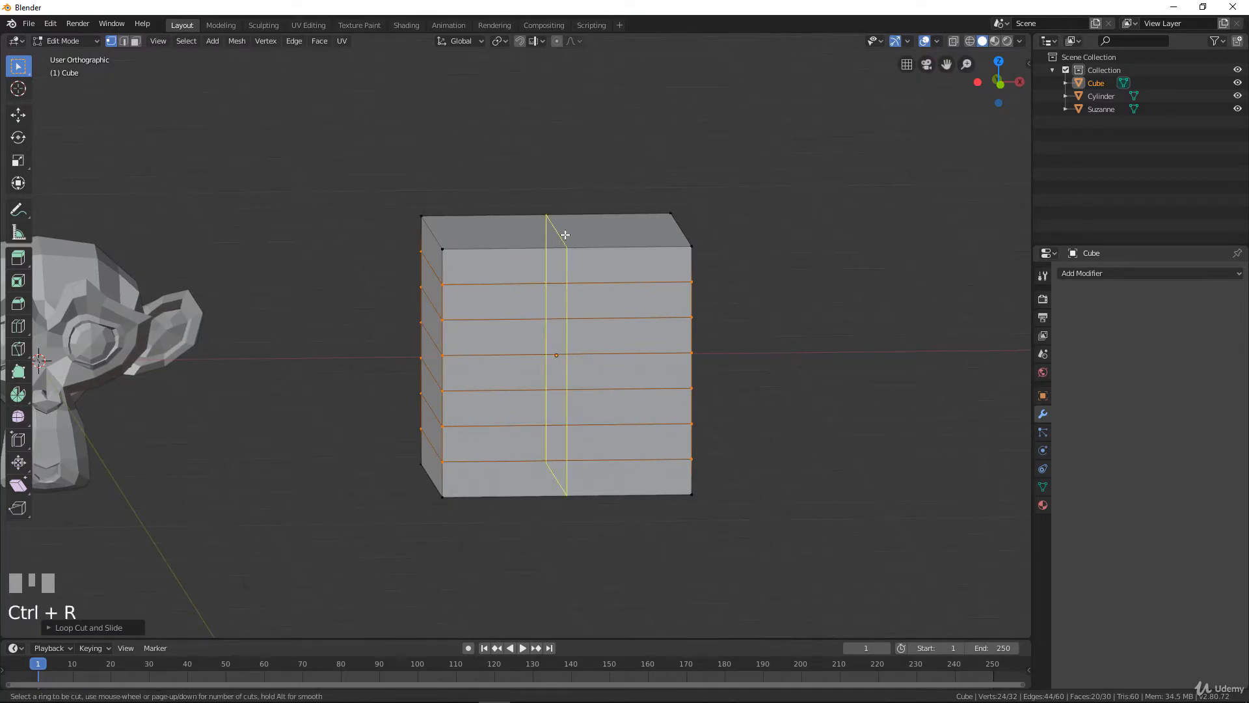
scroll(565, 234, up, 7)
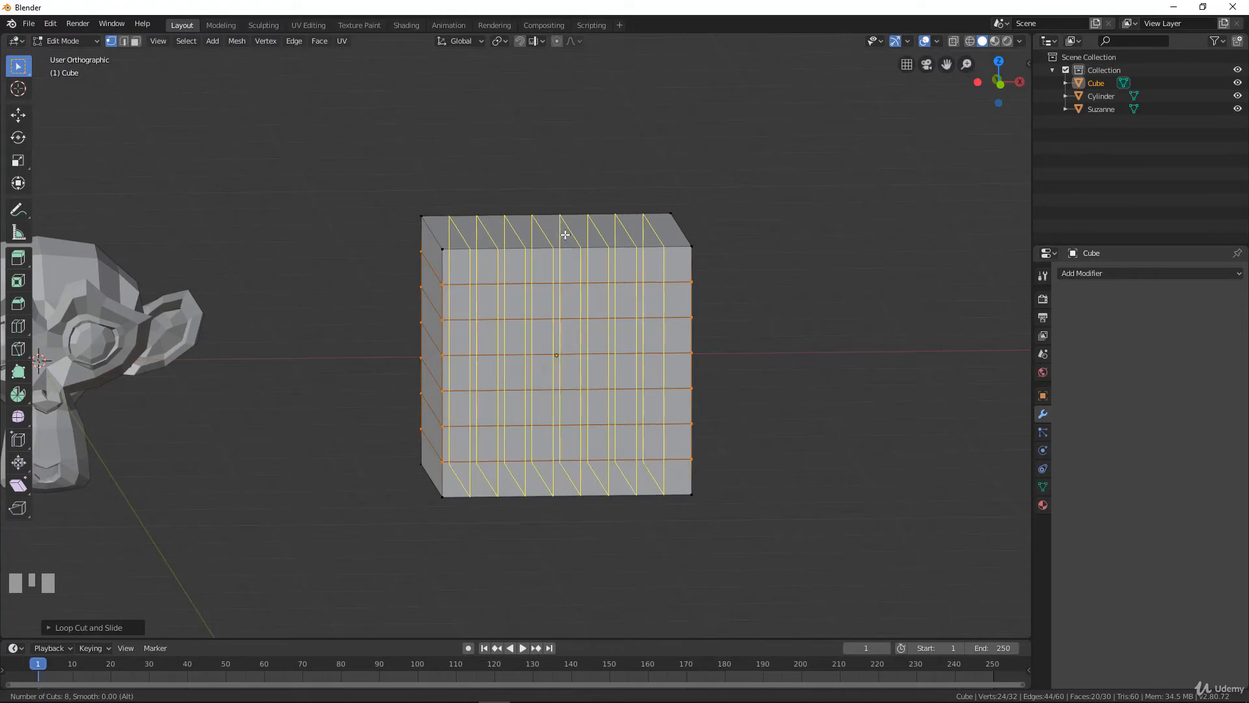
scroll(565, 234, down, 2)
click(565, 234)
click(566, 241)
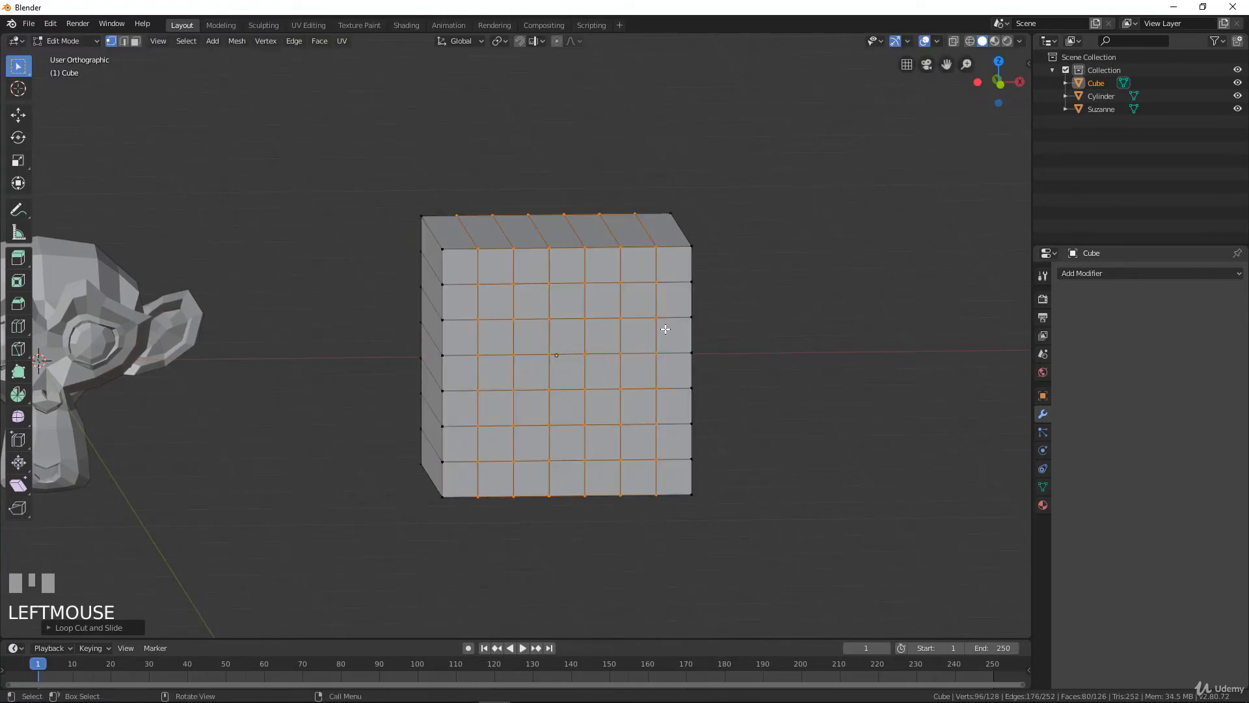
- Add six more vertical loop cuts across the cube's uncut side and top faces, completing an even grid
middle_drag(661, 330, 536, 336)
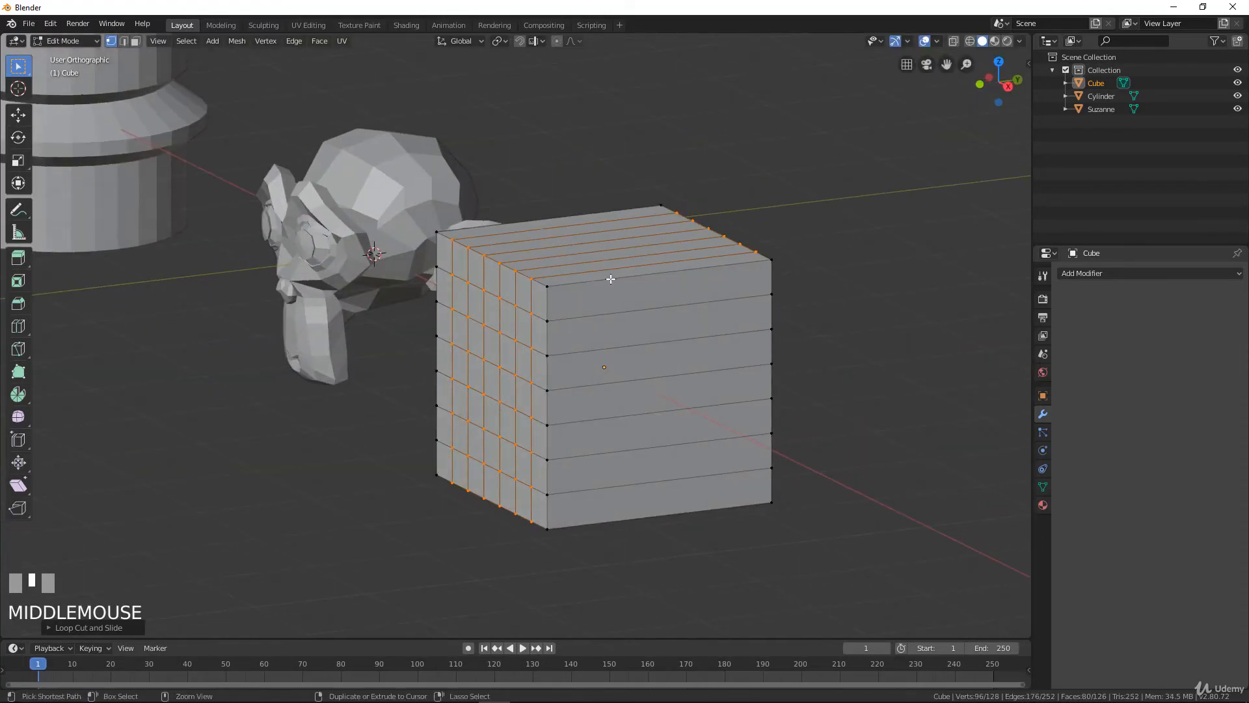
key(ctrl+r)
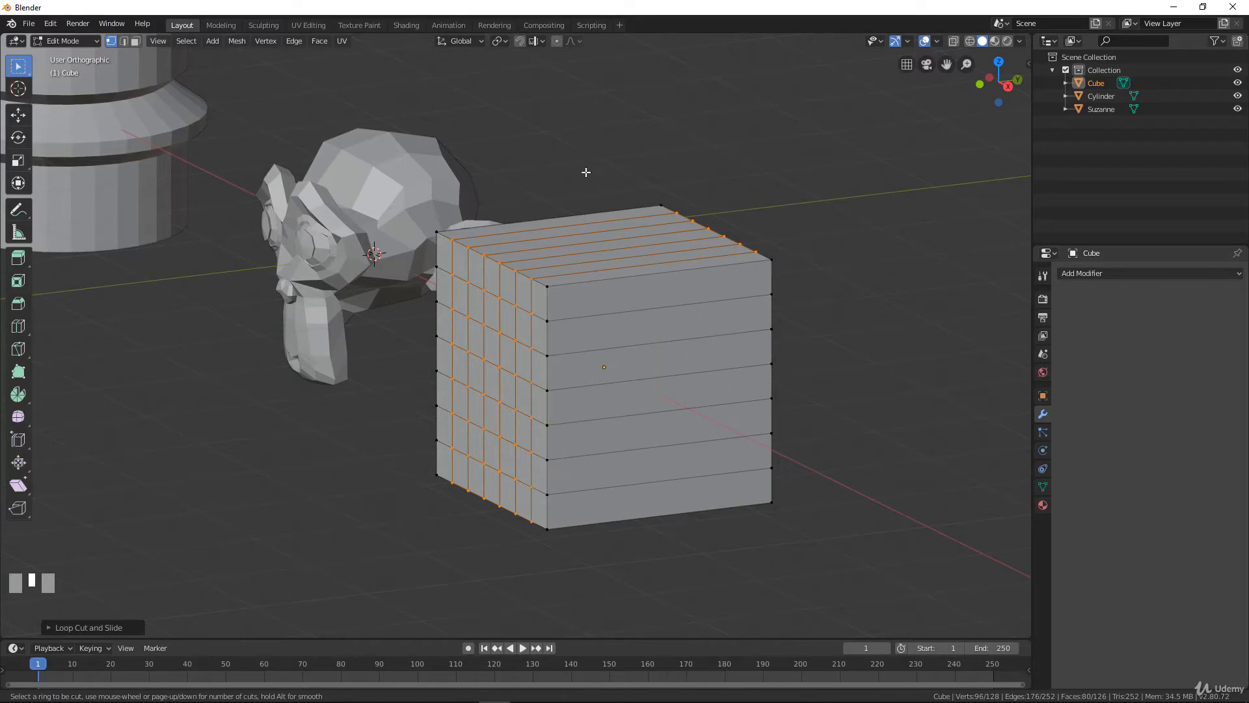
scroll(567, 198, up, 5)
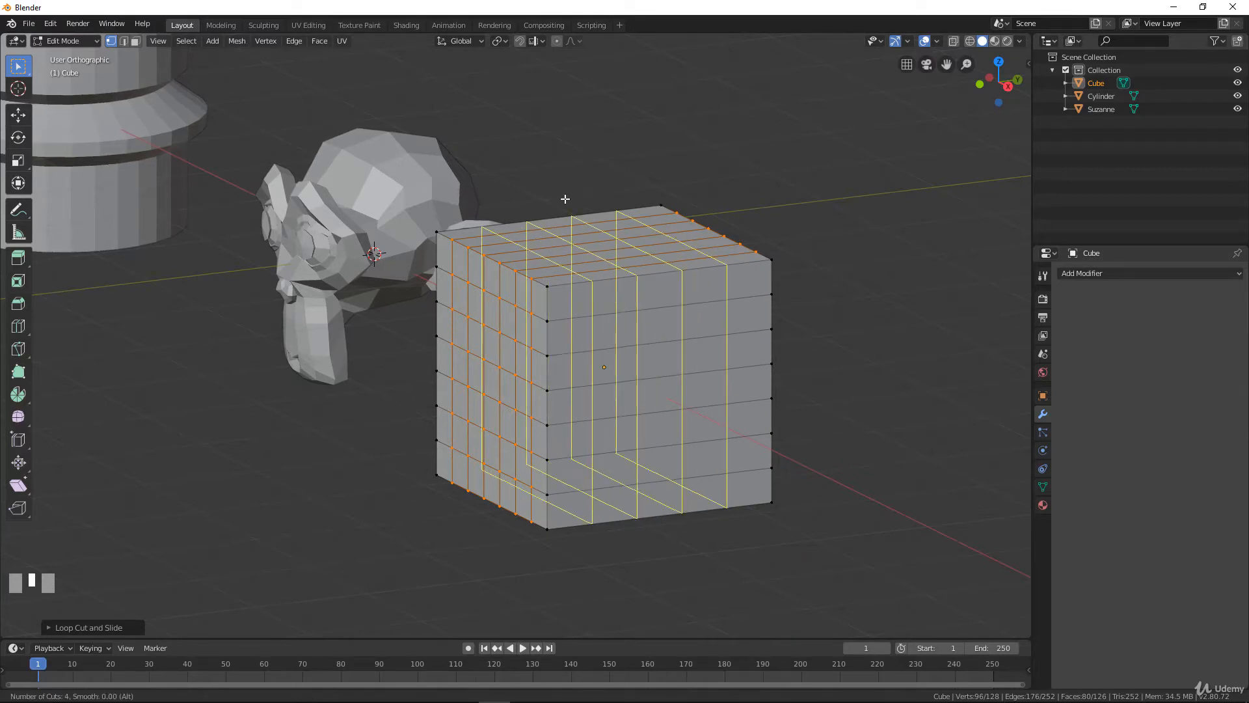
click(566, 198)
click(566, 198)
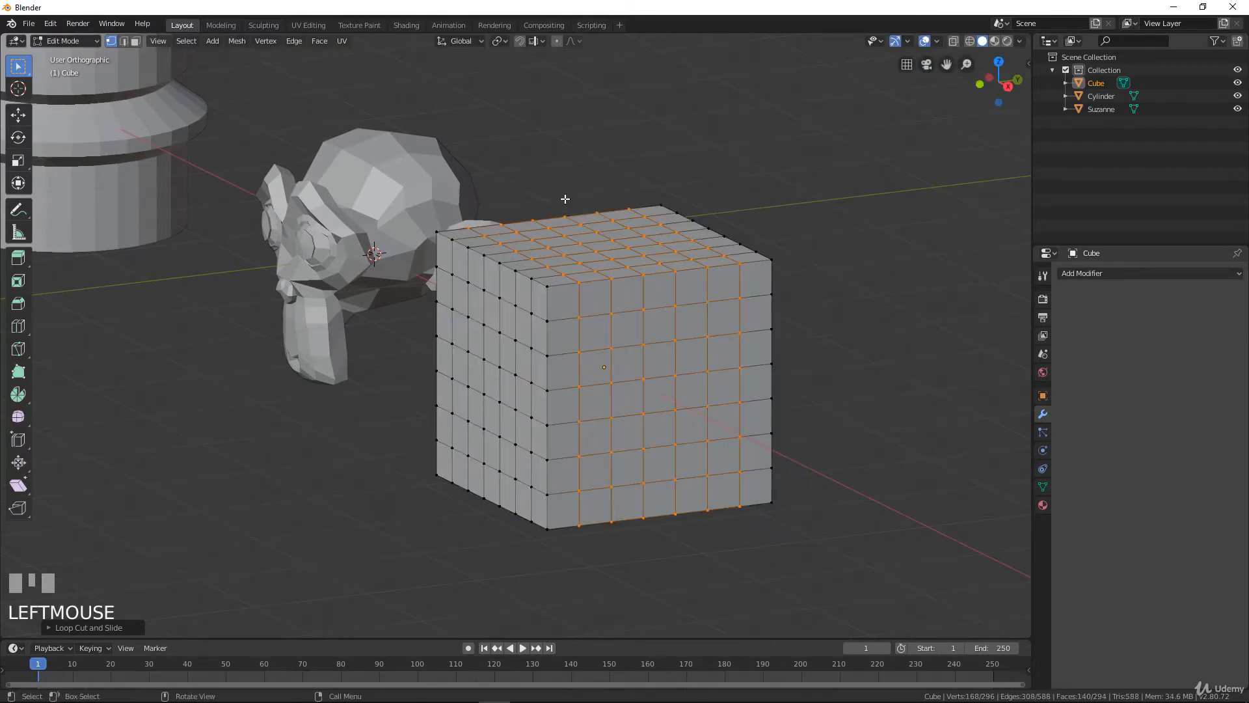
- Undo all the loop cuts on the cube, back to its plain six-face shape
middle_drag(565, 198, 556, 399)
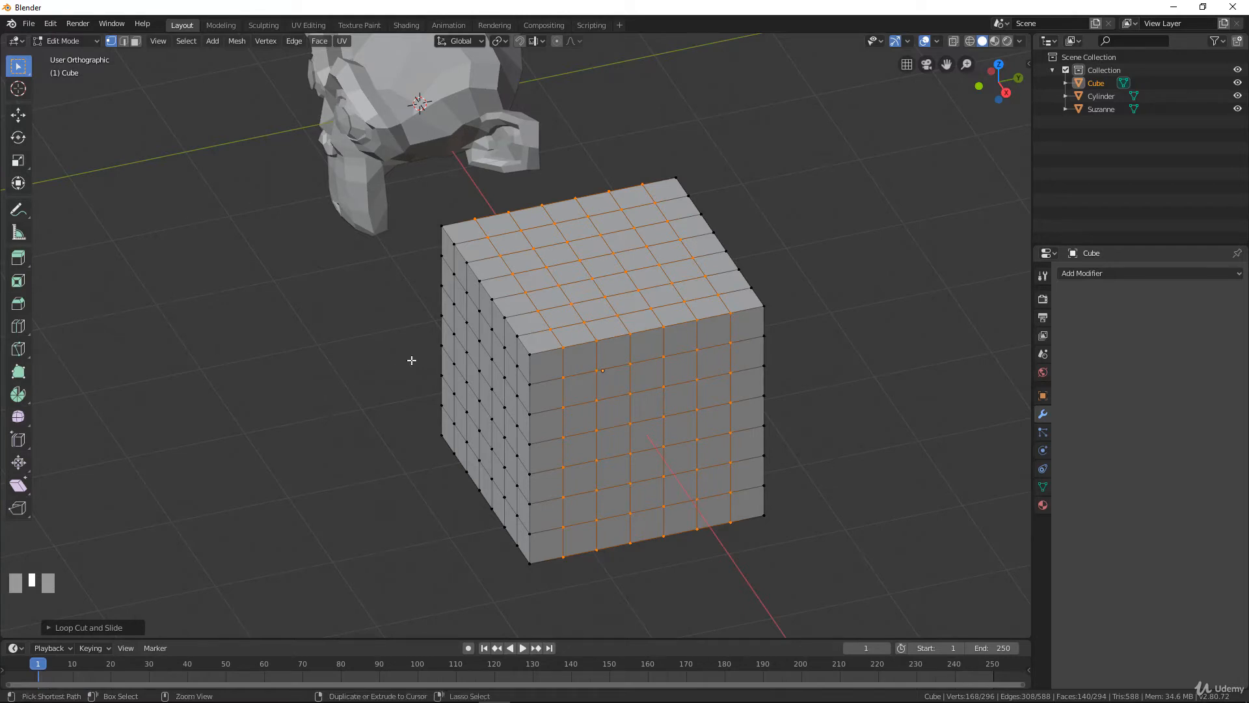
key(ctrl+z)
key(ctrl+z)
key(ctrl+z)
key(ctrl+z)
mouse_move(412, 360)
middle_down()
mouse_move(505, 360)
mouse_move(423, 359)
middle_up()
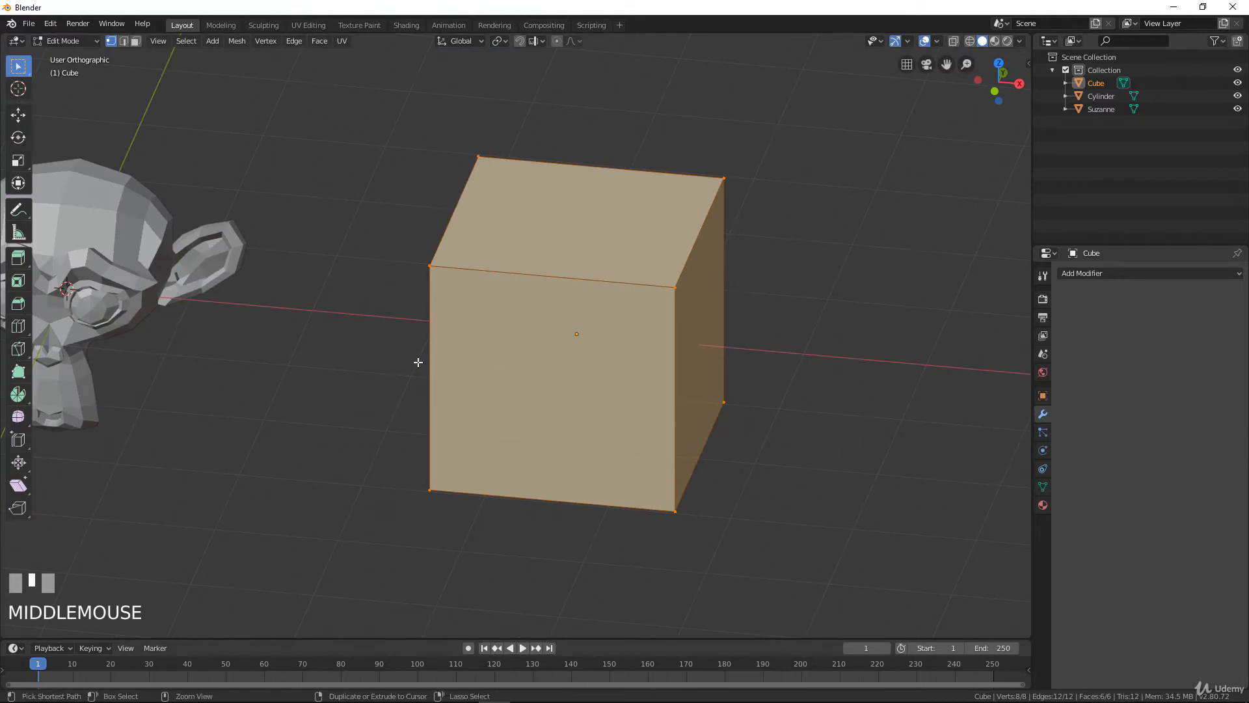
- Add a single horizontal loop cut to the cube and slide it up close to the top face, by a factor of about -0.91
key(ctrl+r)
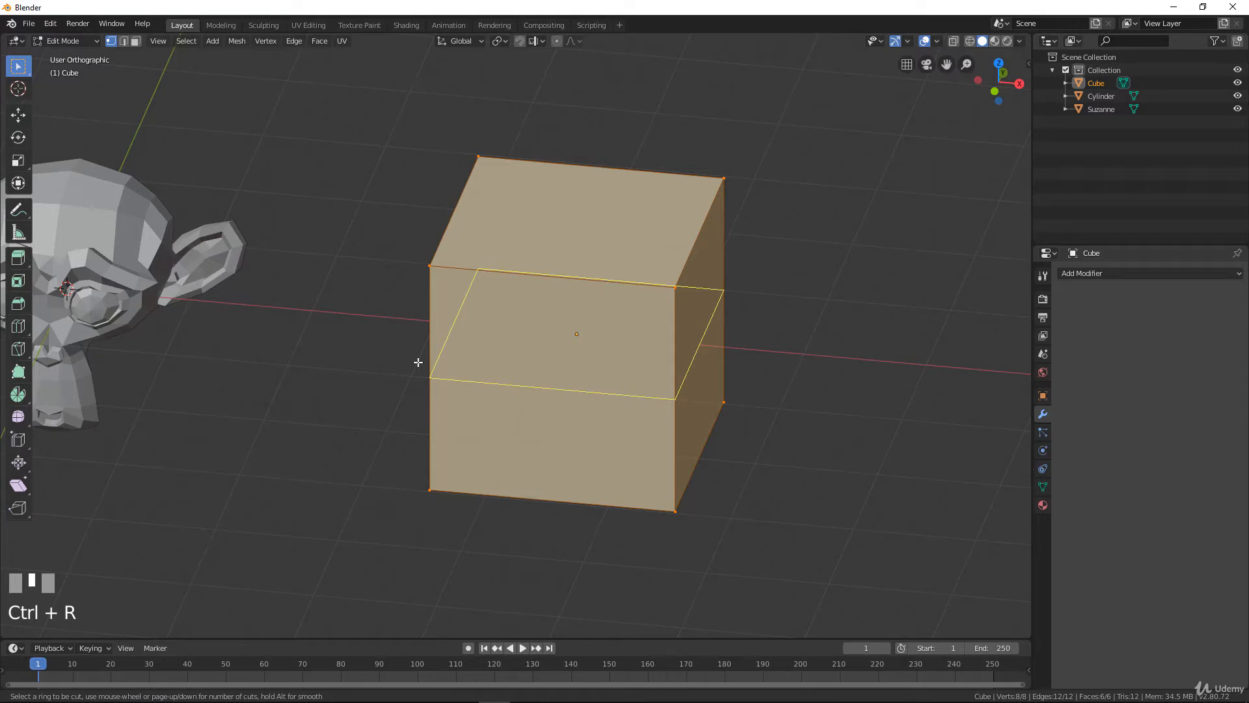
click(418, 362)
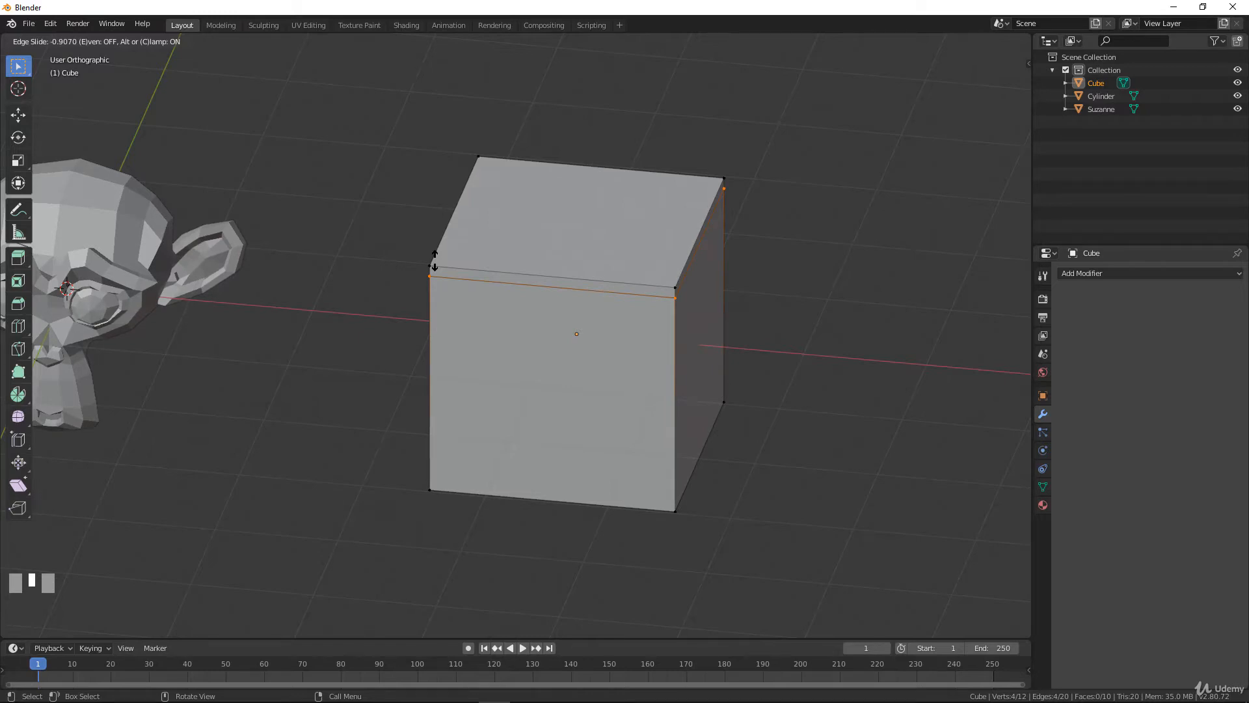
click(435, 262)
middle_drag(435, 261, 586, 259)
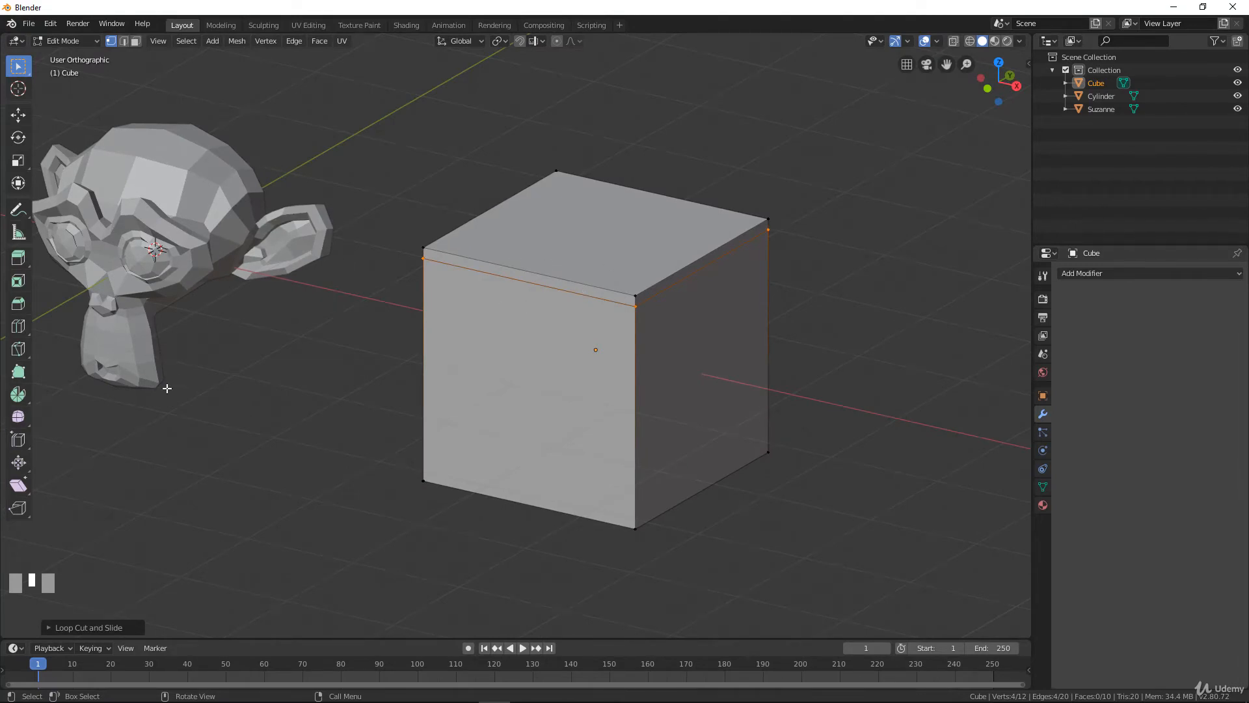
- Knife a stepped cut across the cube's front face, from its upper-left corner through three inner points to the lower-right corner
click(19, 349)
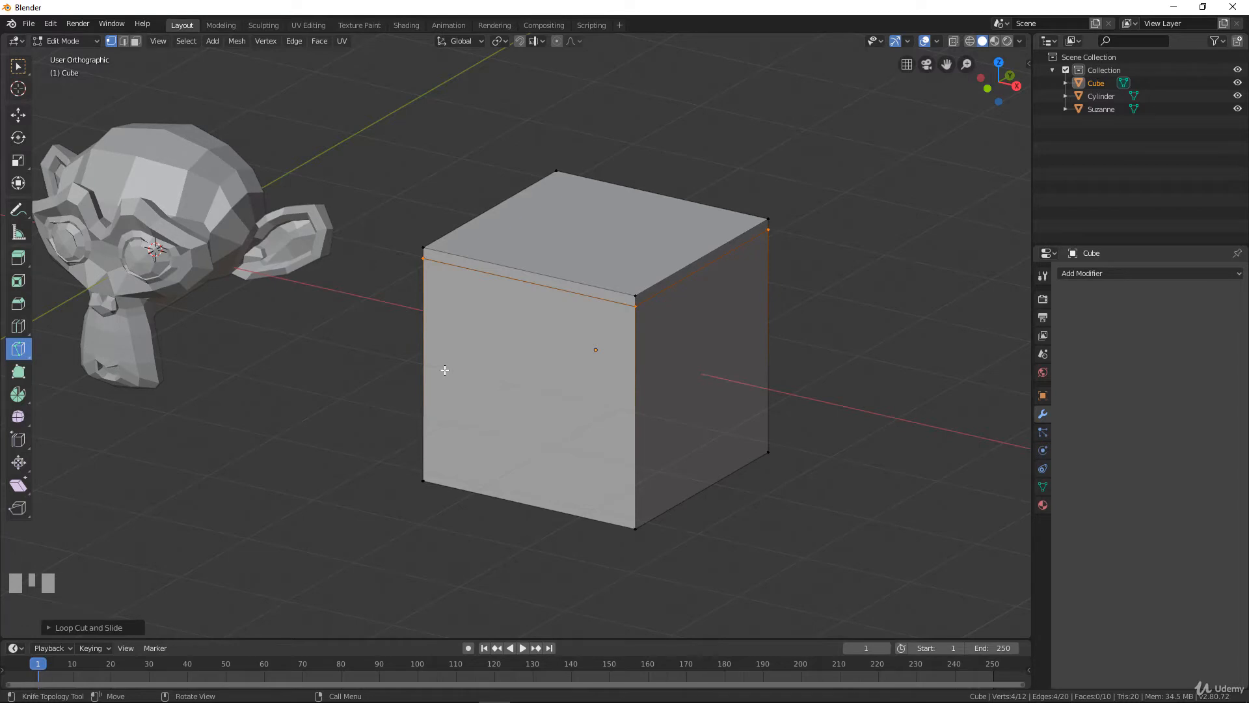
middle_drag(444, 370, 506, 363)
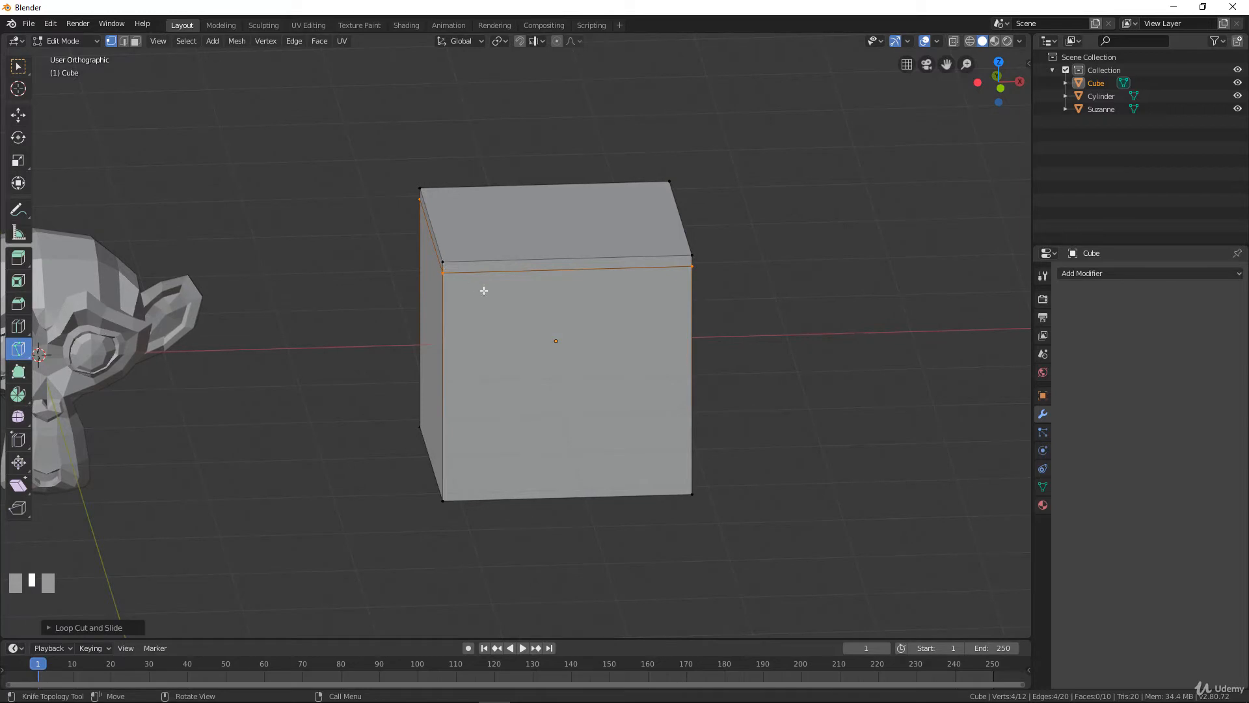
click(445, 261)
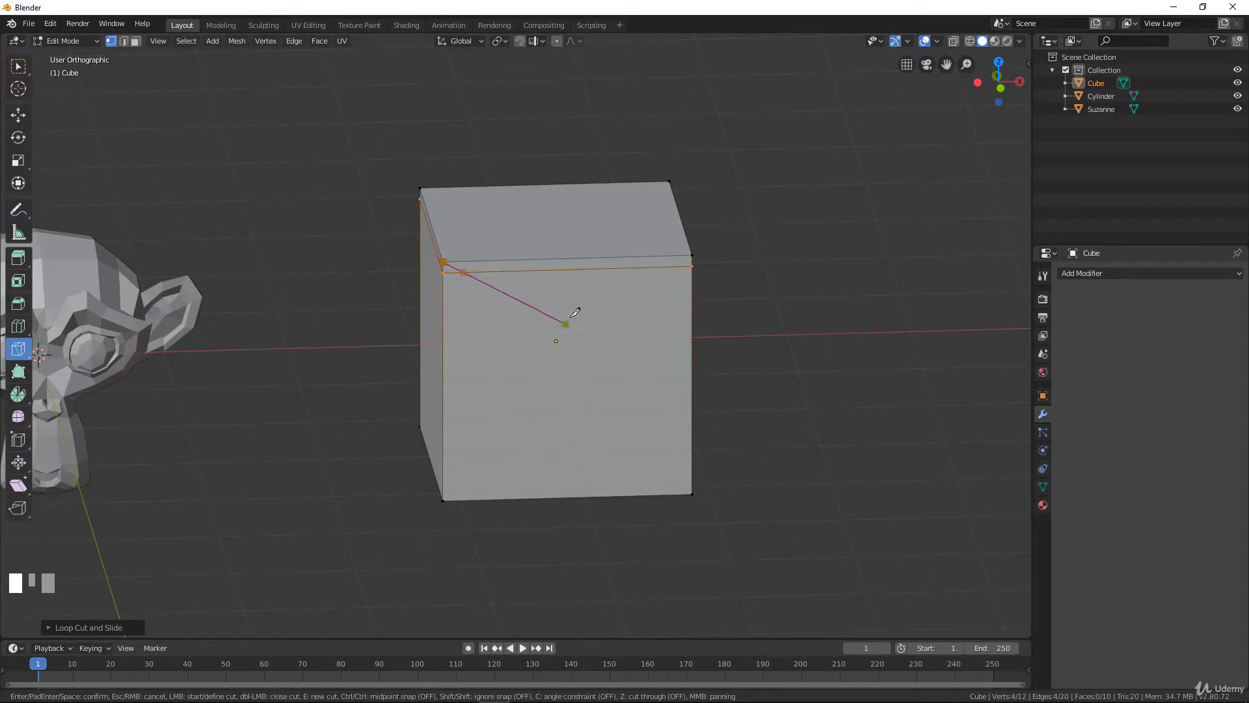
click(558, 300)
click(557, 388)
click(648, 400)
click(693, 489)
key(KP_Enter)
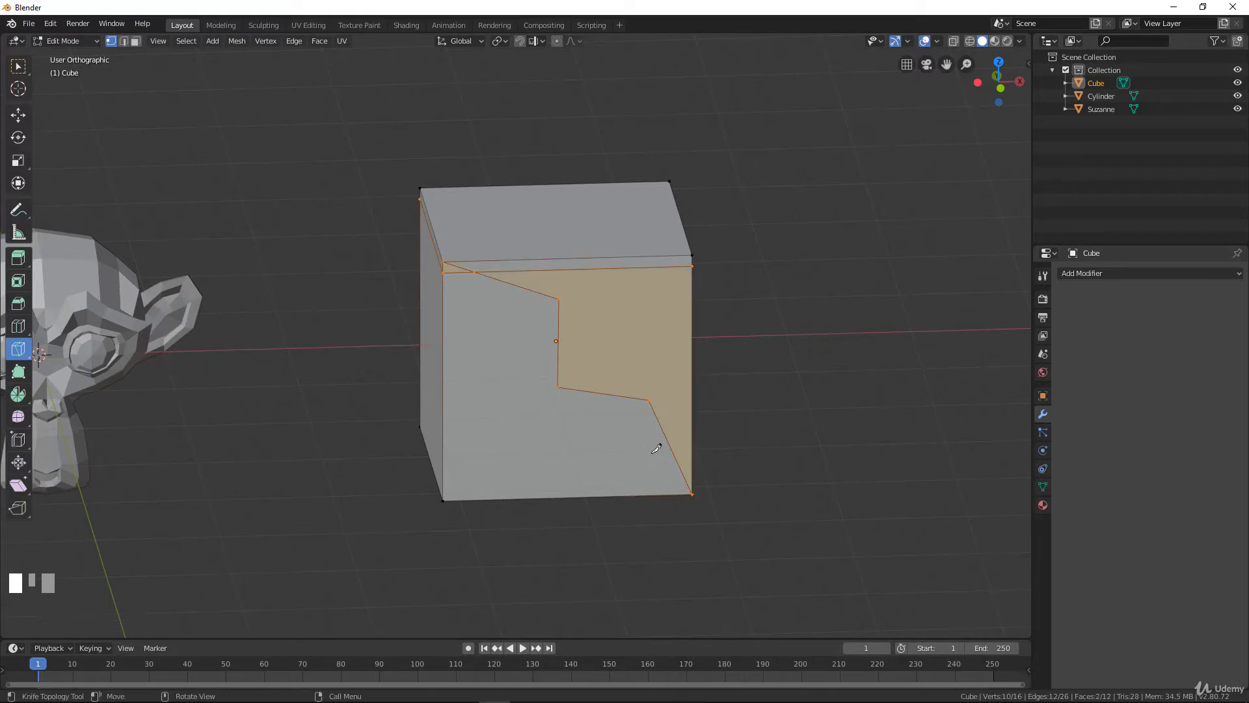
- Undo the knife cut on the cube's front face and return the cube to Object Mode
middle_drag(572, 377, 535, 291)
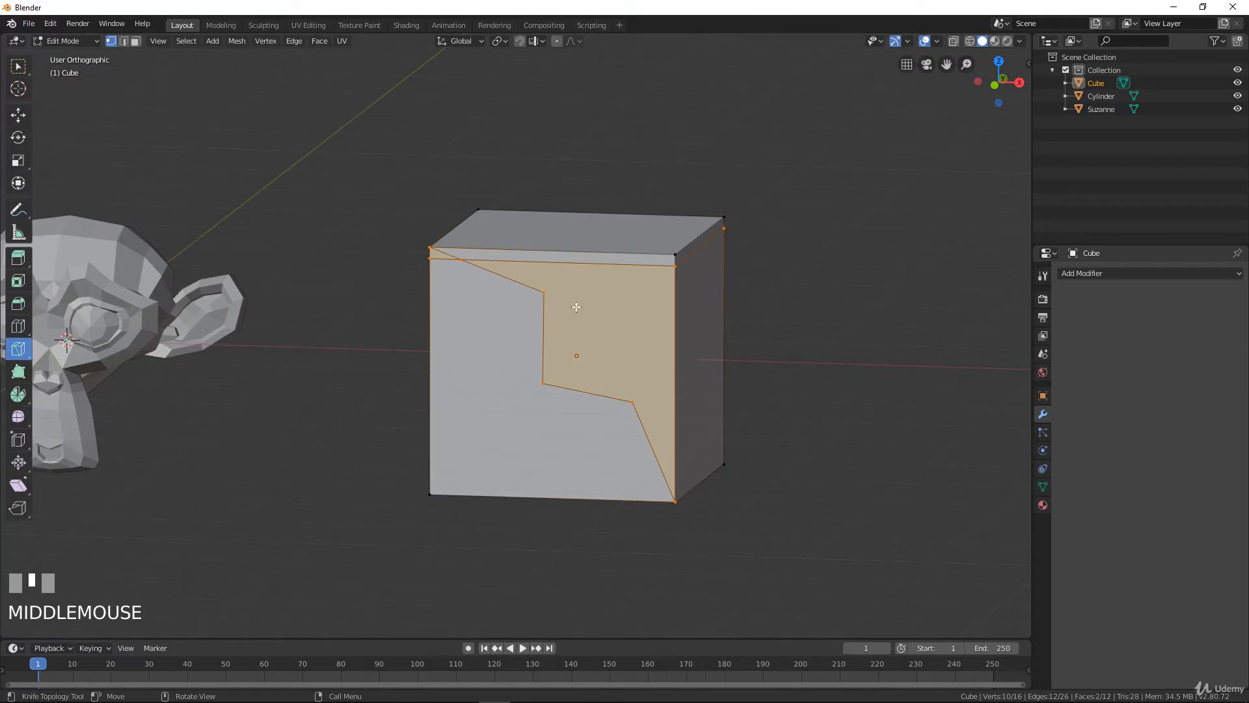
middle_drag(576, 308, 514, 296)
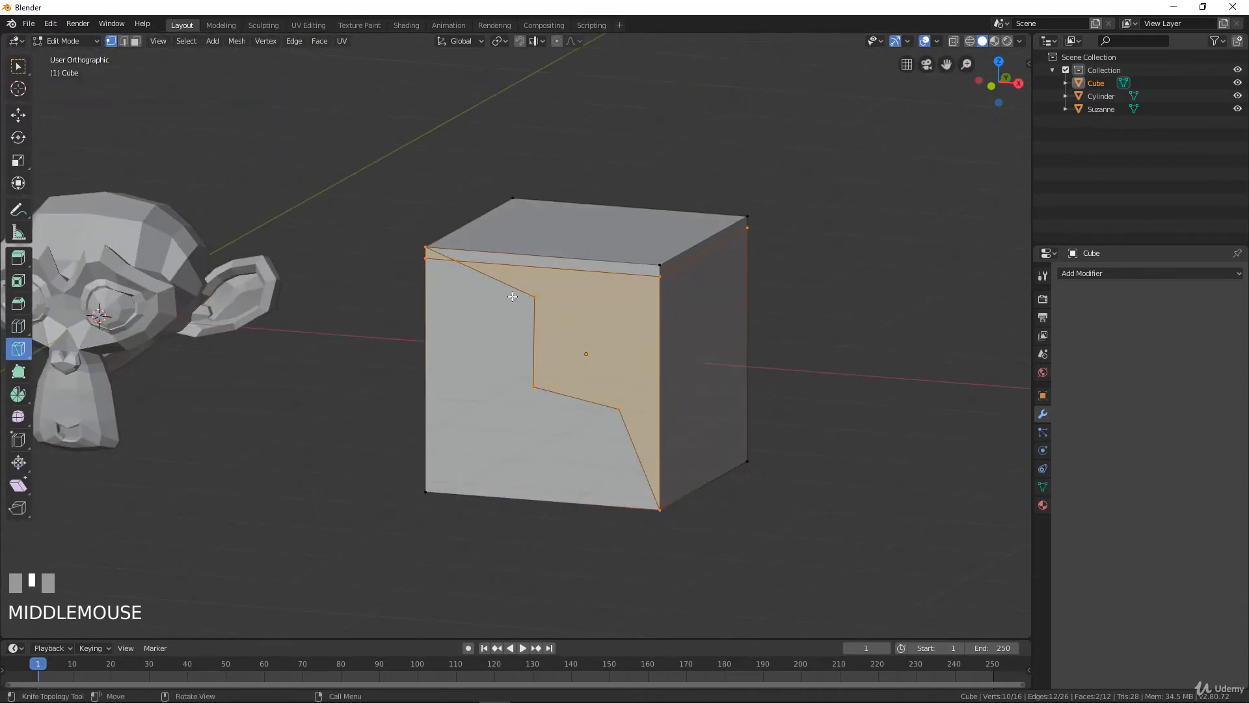
middle_drag(654, 476, 542, 336)
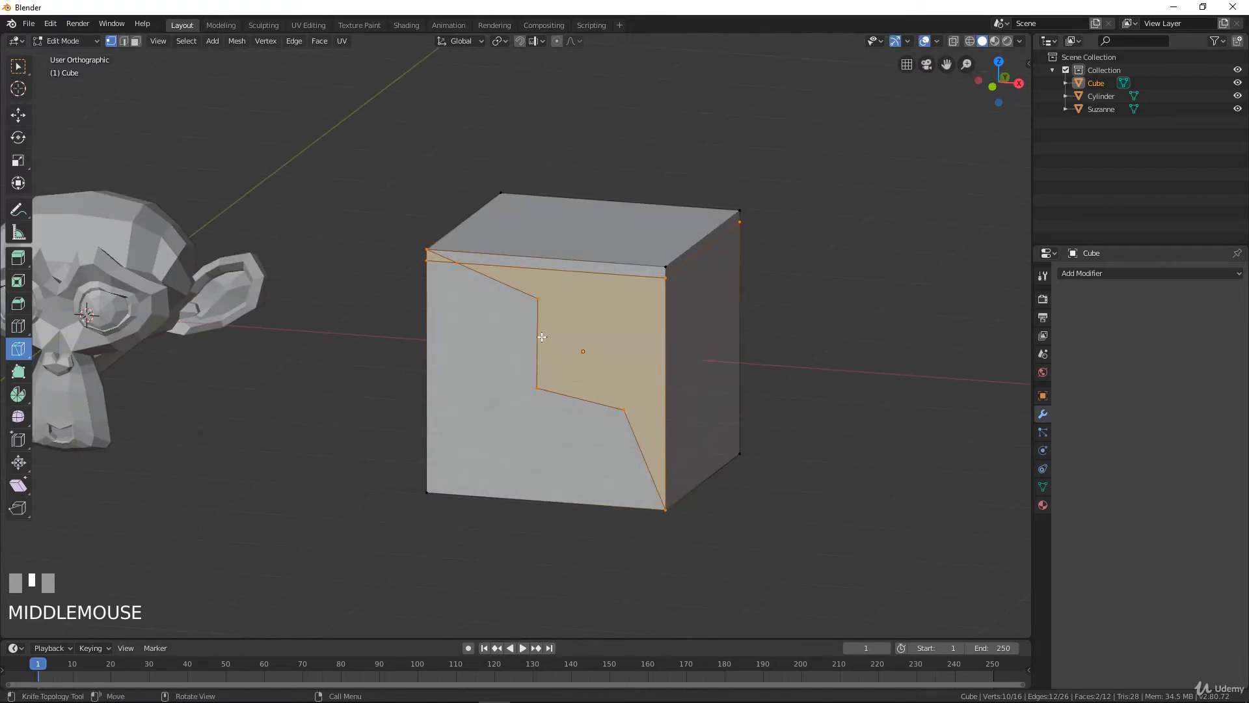
key(ctrl+z)
key(Tab)
scroll(516, 342, down, 3)
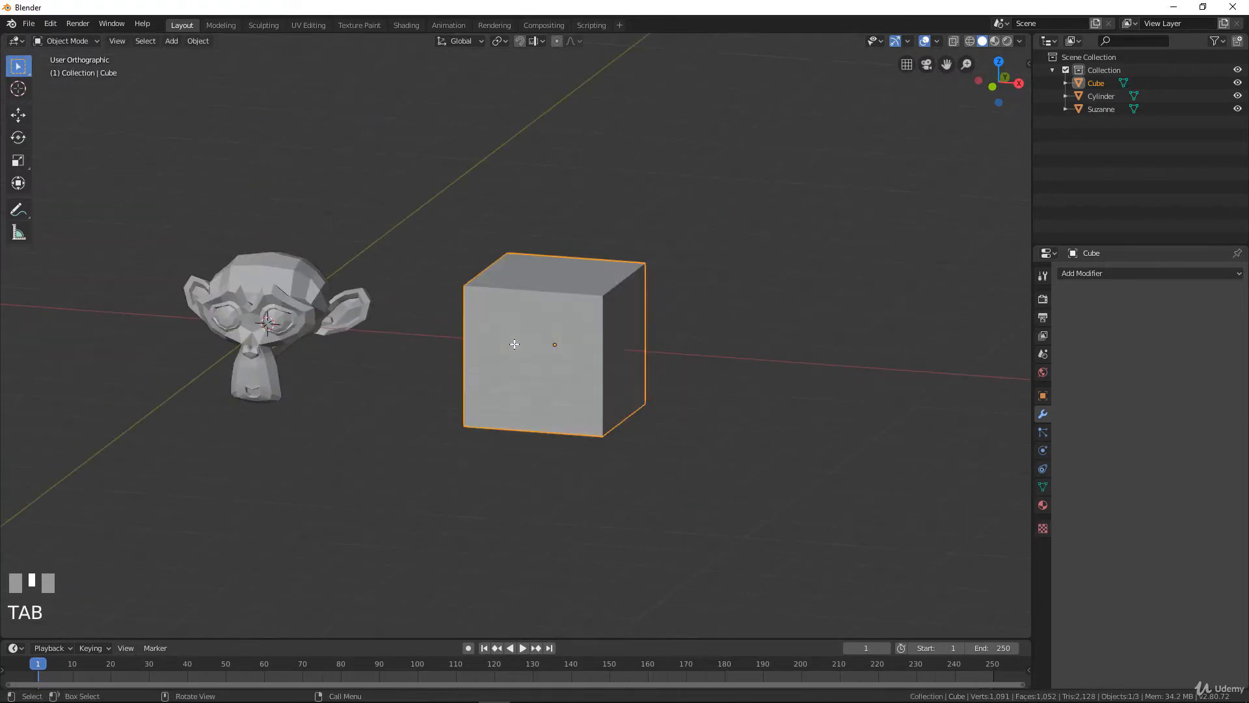
- Select the monkey head and open it in Edit Mode, with its crown in view
click(272, 275)
key(Tab)
shift+middle_drag(399, 370, 672, 491)
scroll(677, 403, up, 4)
middle_drag(677, 404, 629, 352)
click(689, 360)
right_click(599, 330)
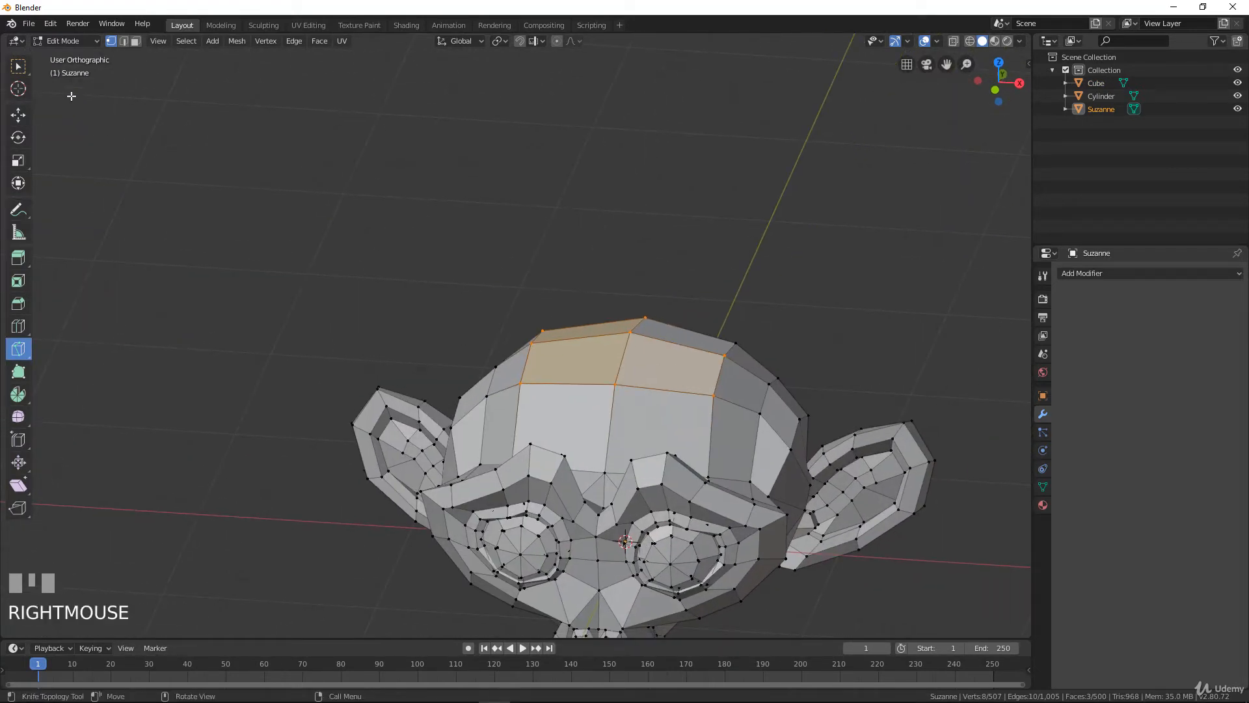
- Select the centre vertex on top of the monkey head's crown and dissolve it with Dissolve Vertices
click(18, 66)
click(629, 332)
middle_drag(628, 332, 687, 365)
key(x)
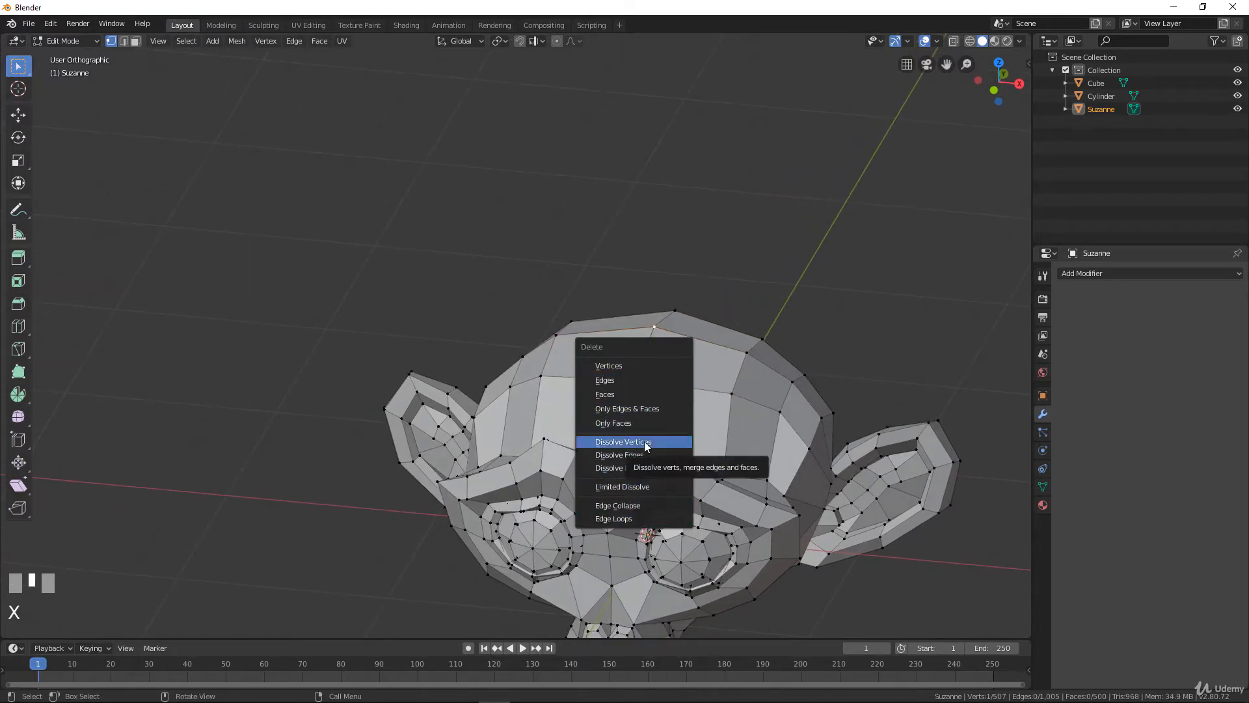
click(645, 441)
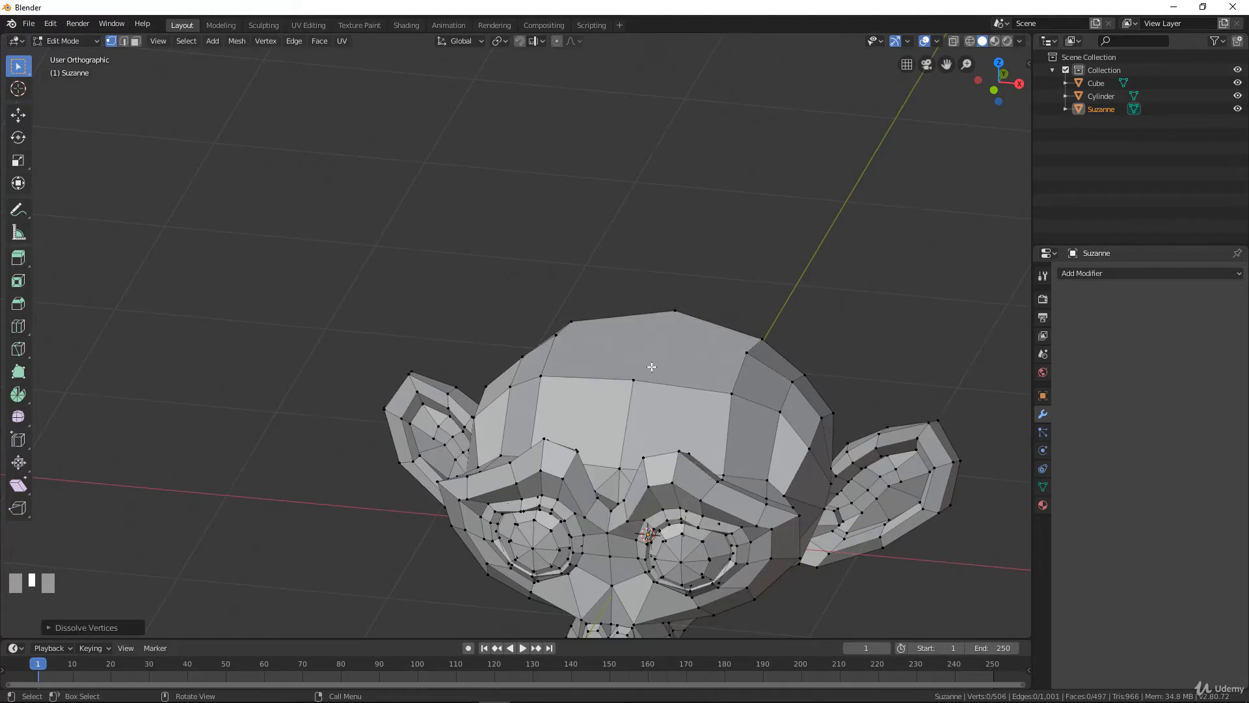
middle_drag(652, 367, 600, 339)
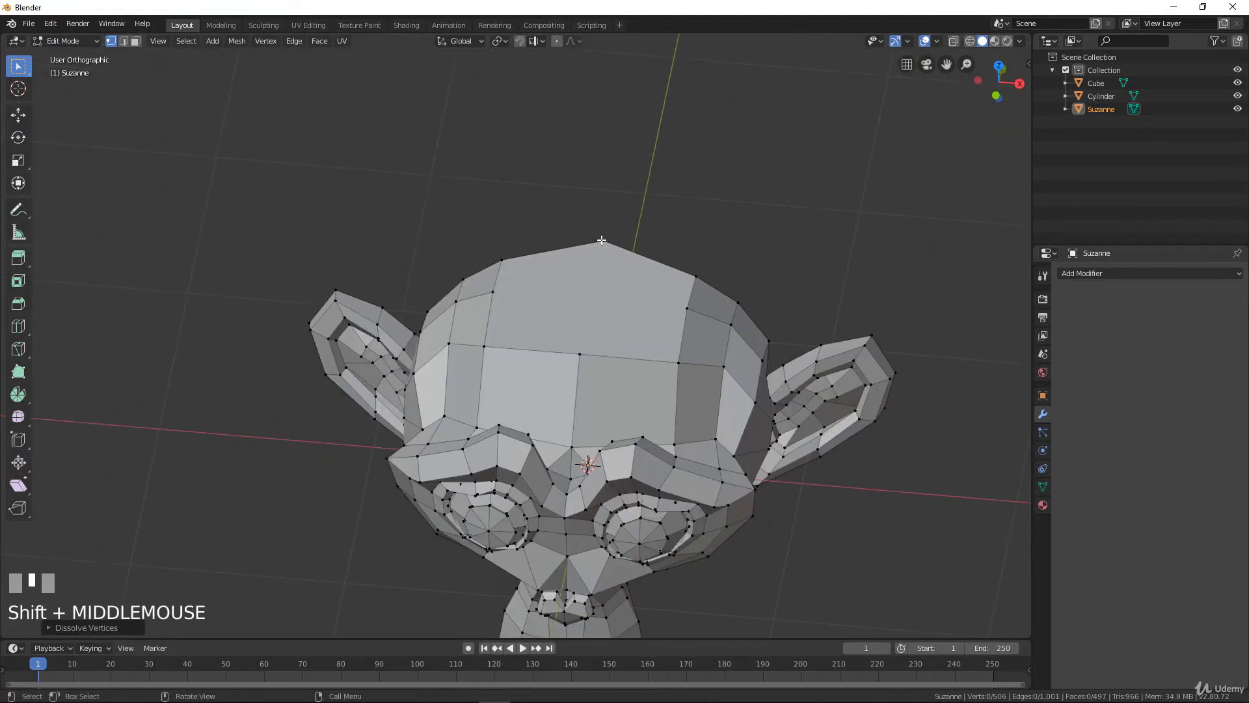
middle_drag(664, 421, 793, 408)
middle_drag(707, 473, 630, 359)
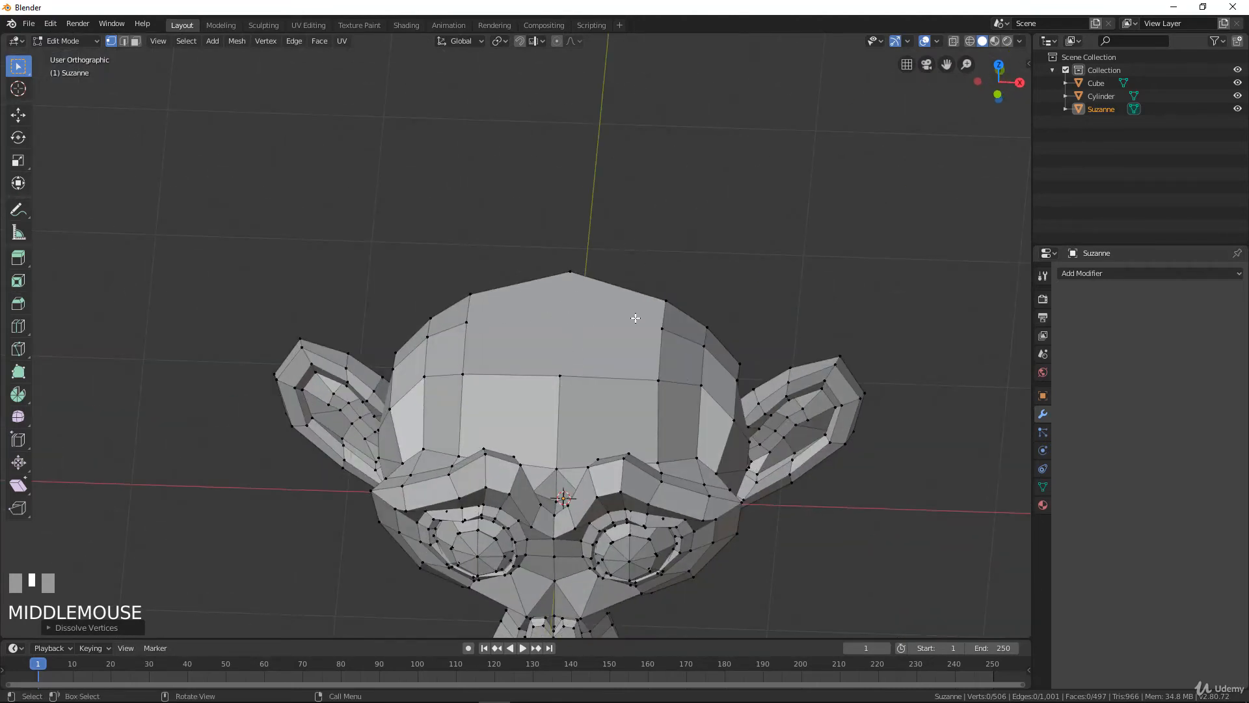
middle_drag(698, 341, 573, 243)
middle_drag(596, 266, 684, 326)
shift+middle_drag(735, 385, 577, 375)
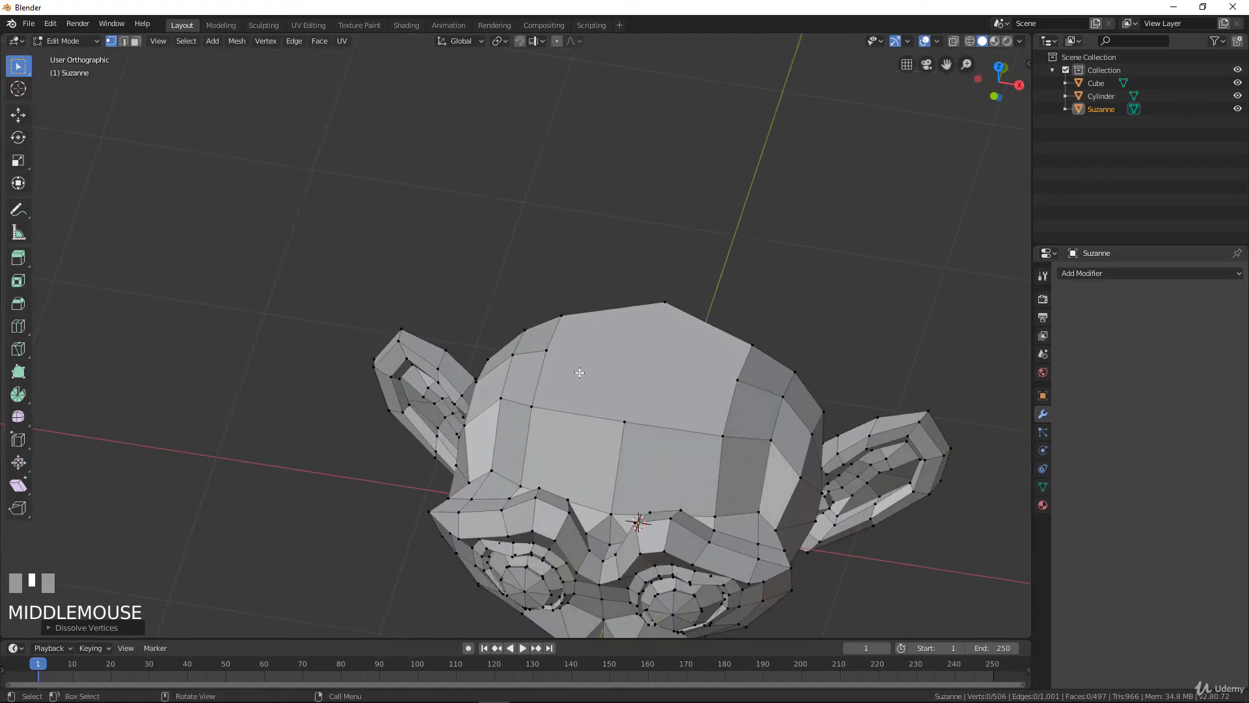
- Knife a straight cut across the large face on the monkey head's crown, joining its middle left and right edge vertices
key(k)
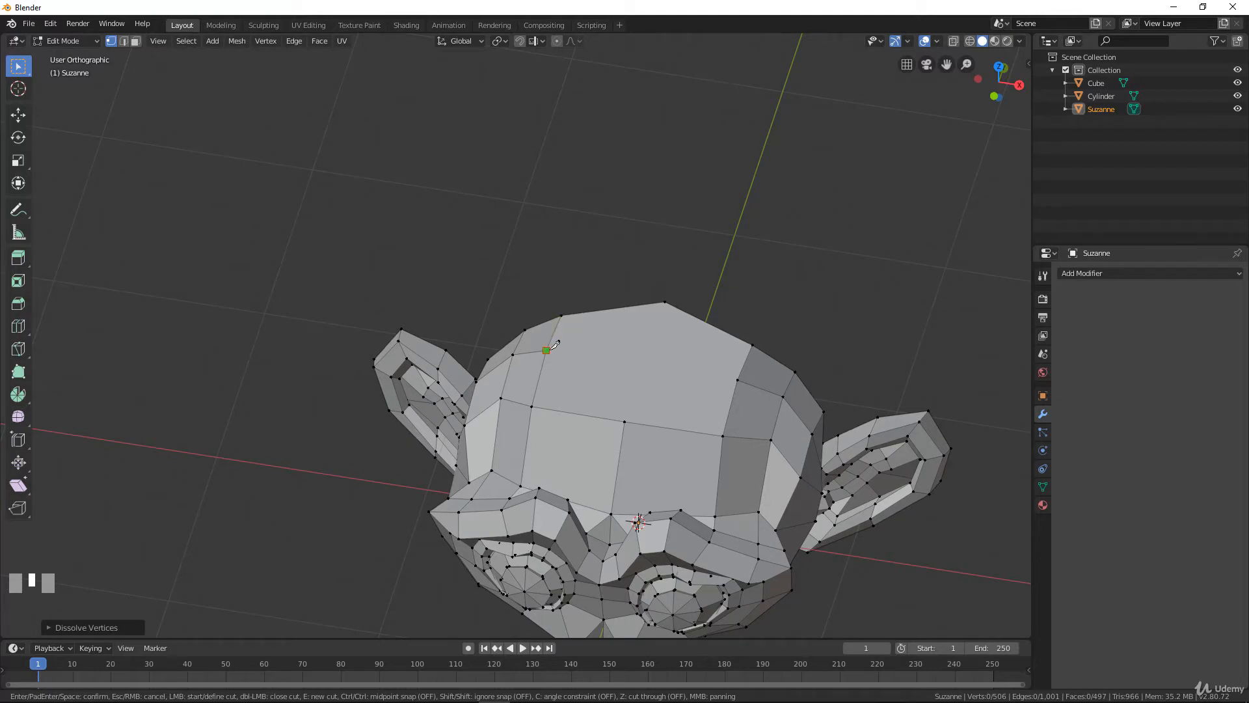
right_click(554, 345)
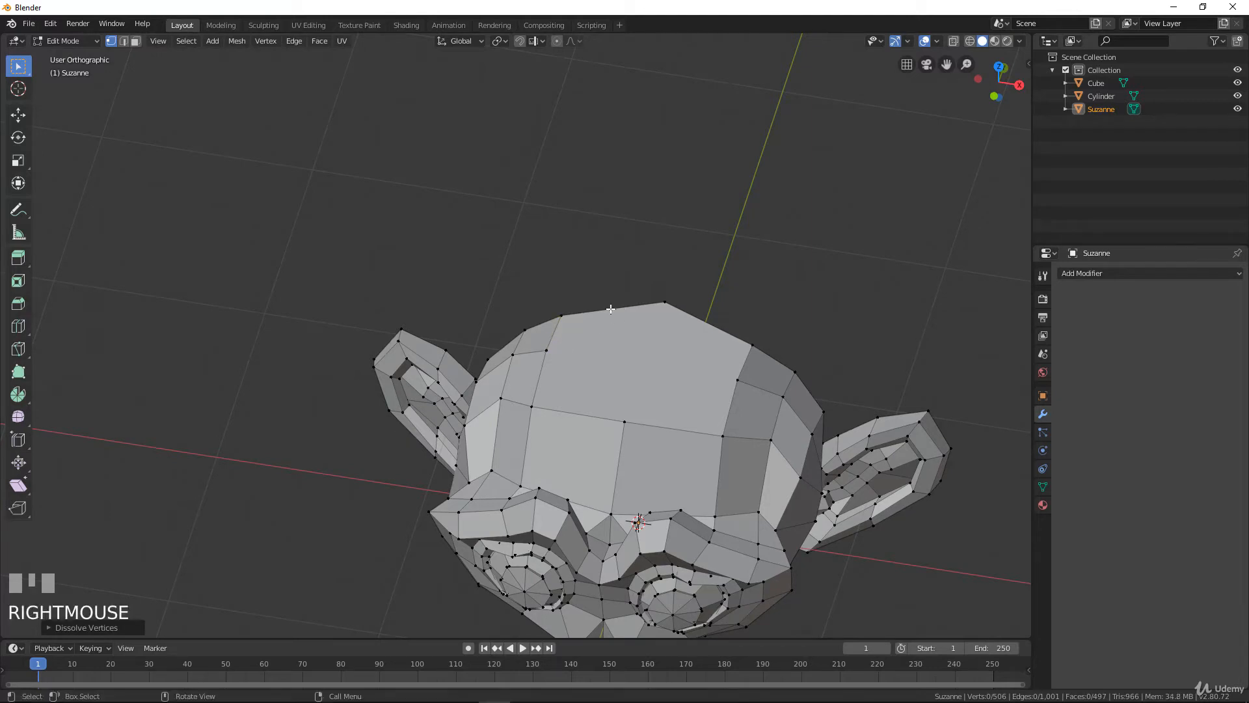
click(20, 350)
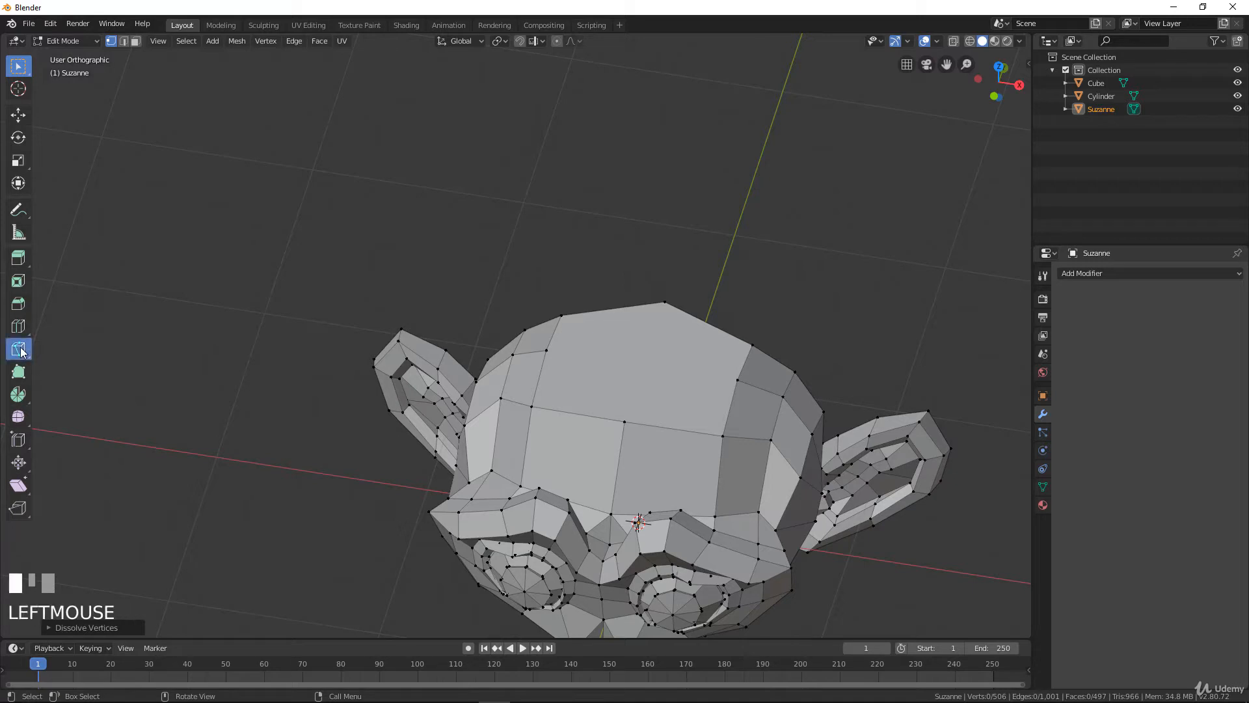
click(547, 350)
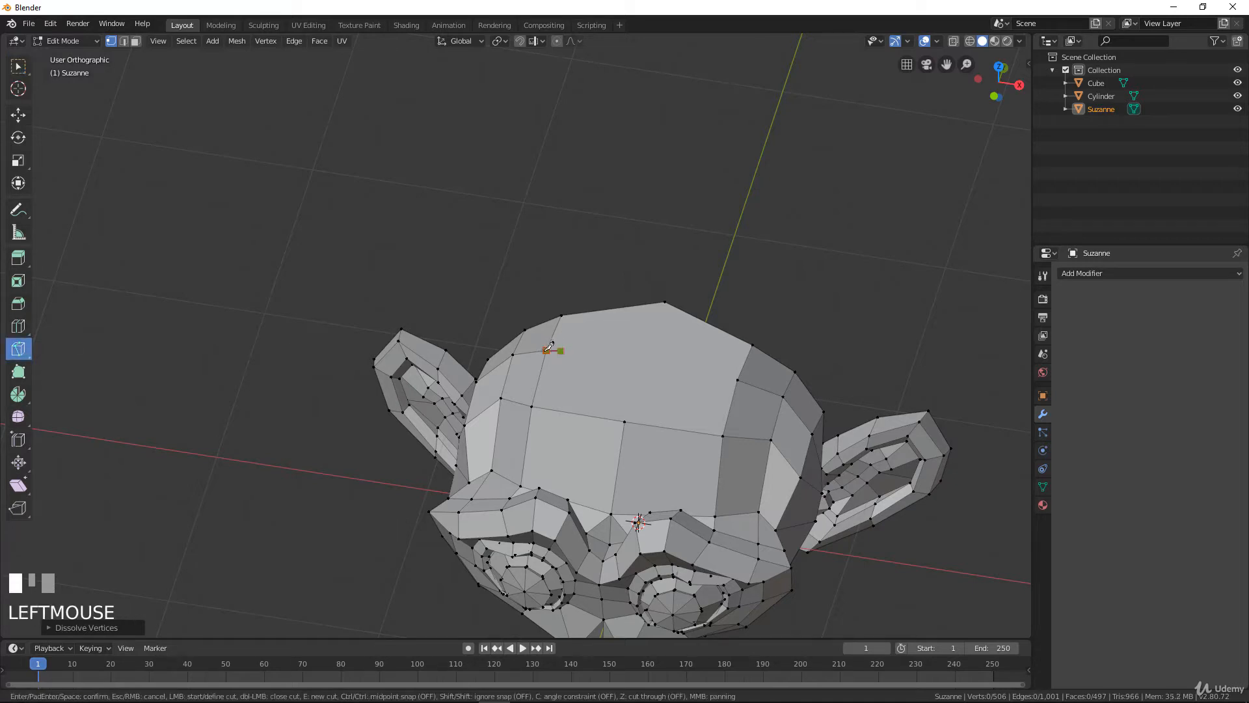
right_click(613, 340)
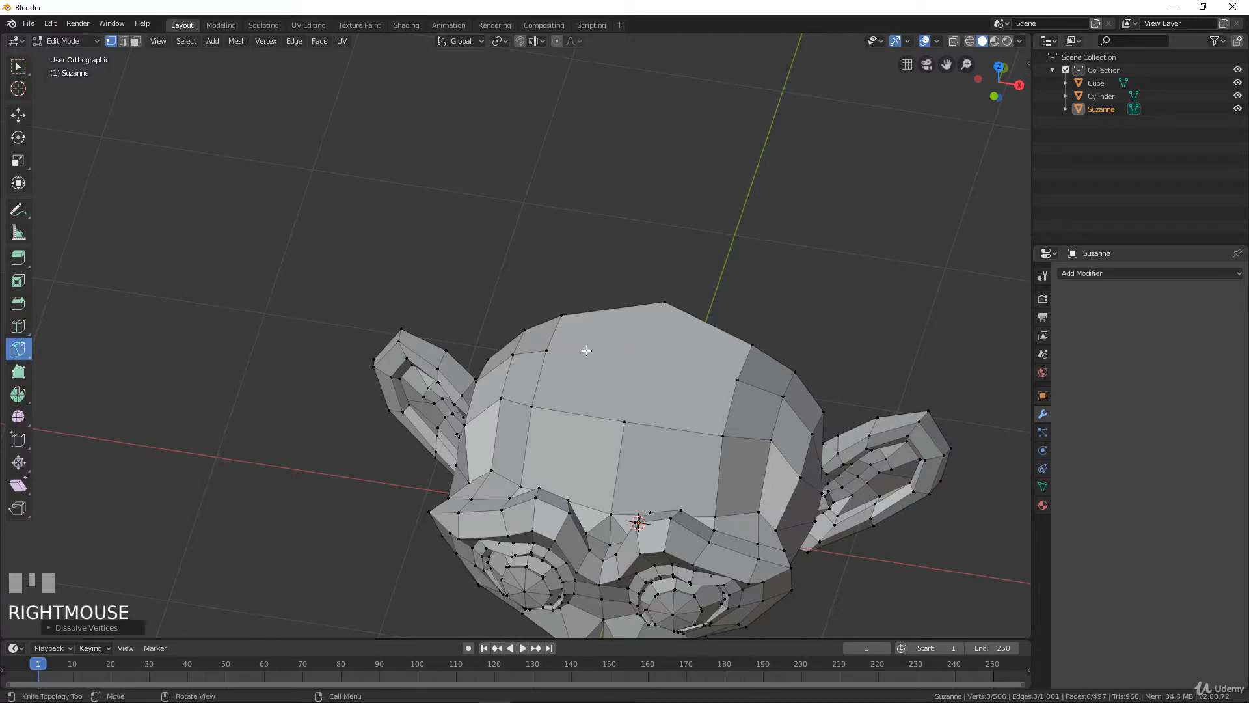
click(546, 350)
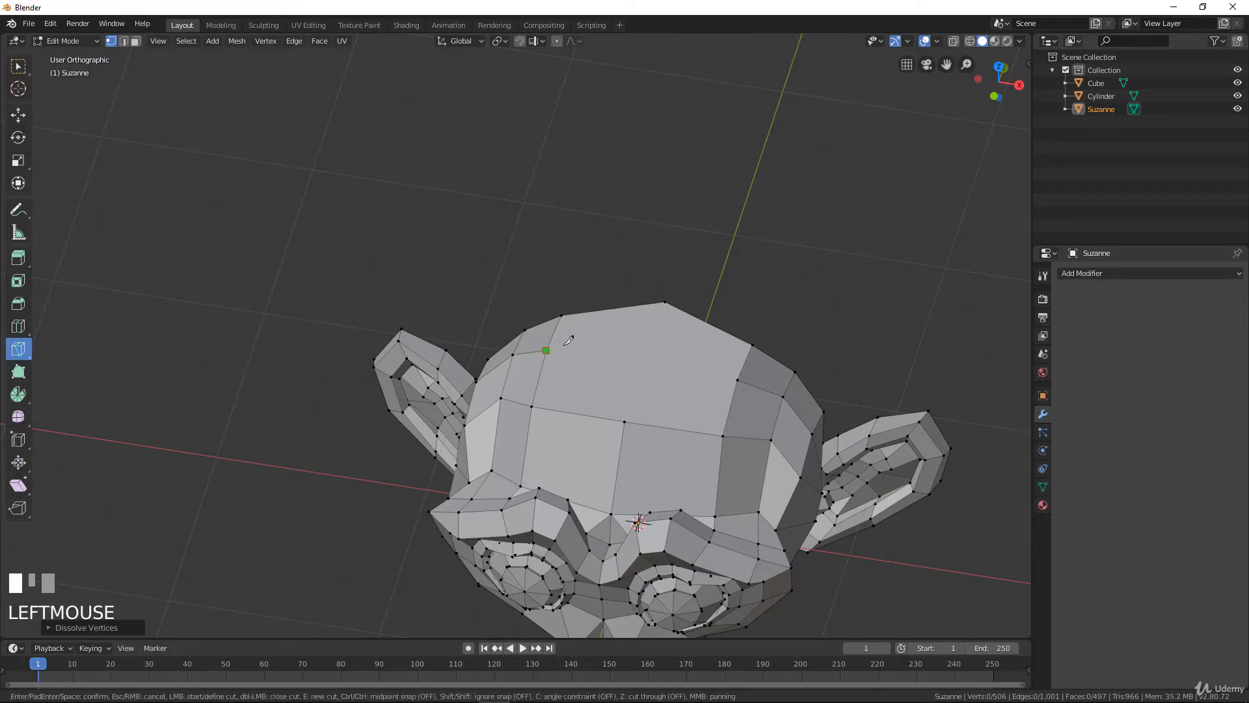
click(745, 375)
key(KP_Enter)
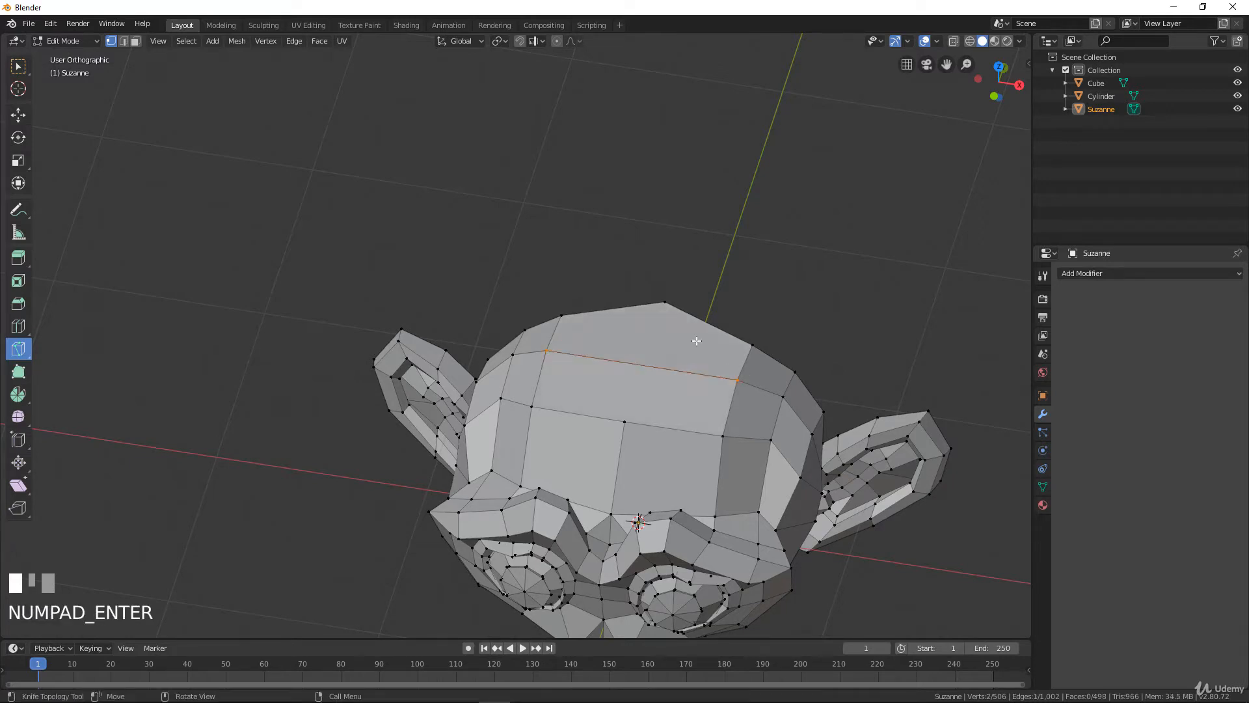
- Knife a second cut from the crown face's front-middle vertex to its back vertex, crossing the first cut, and return to the Select tool
click(625, 421)
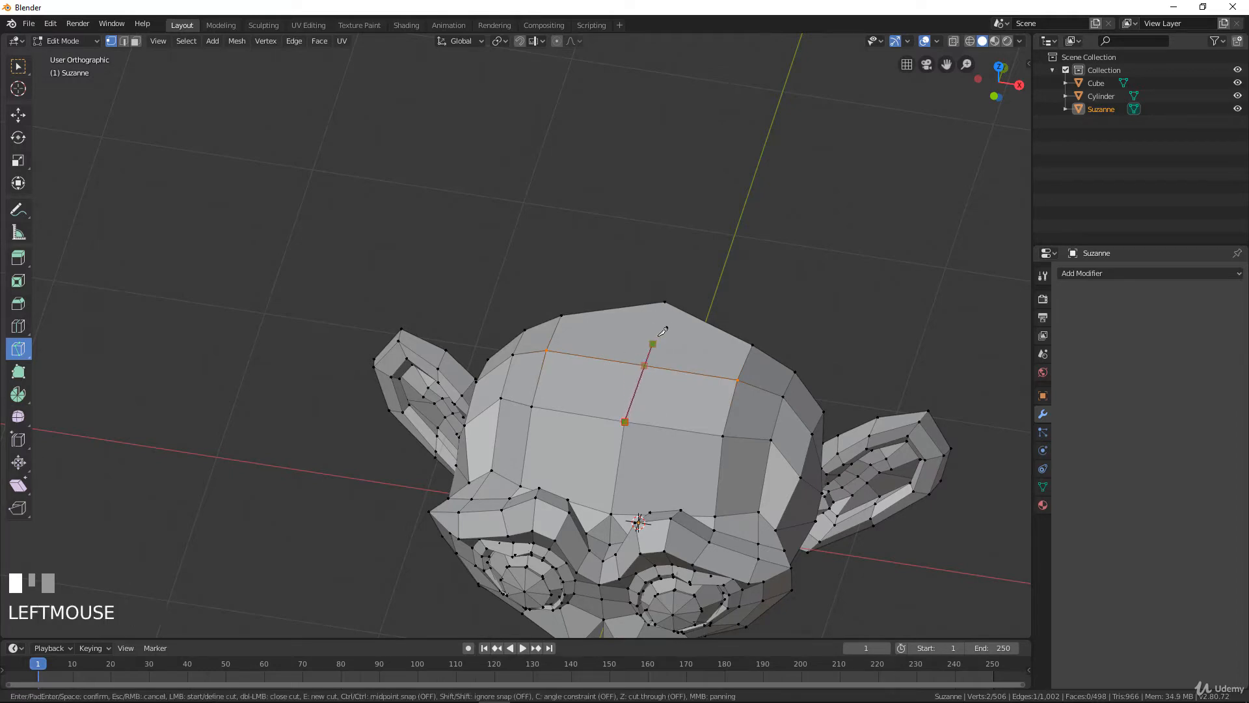
click(664, 301)
key(KP_Enter)
click(644, 362)
right_click(648, 365)
click(18, 66)
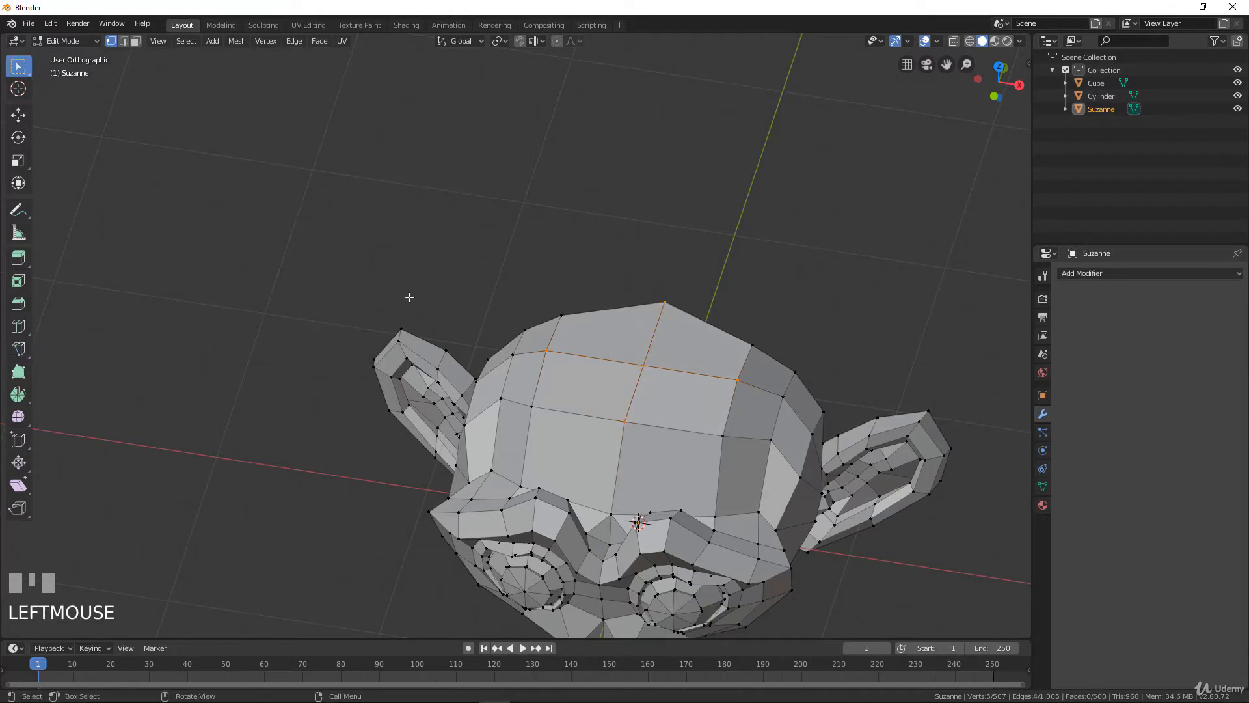
- Move the crown's centre vertex slightly upward along the global Z axis
middle_drag(662, 388, 642, 423)
key(g)
key(z)
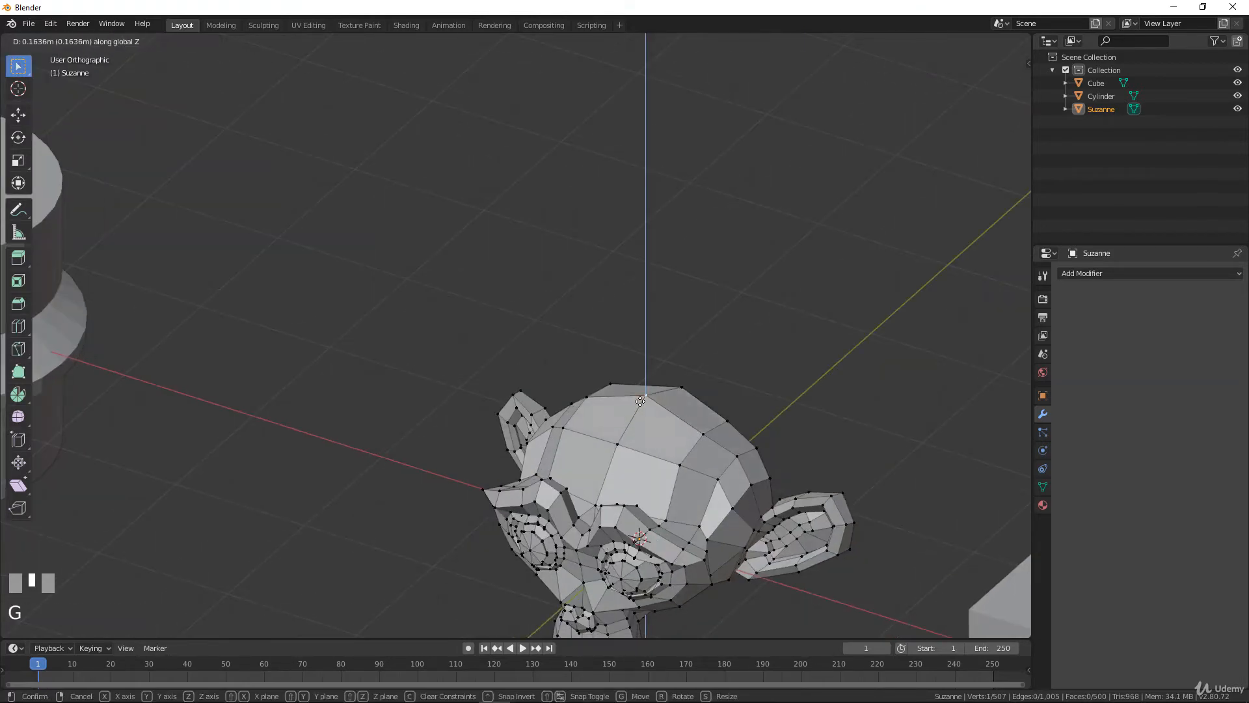
click(561, 424)
middle_drag(561, 424, 588, 462)
scroll(583, 446, down, 4)
scroll(595, 459, up, 4)
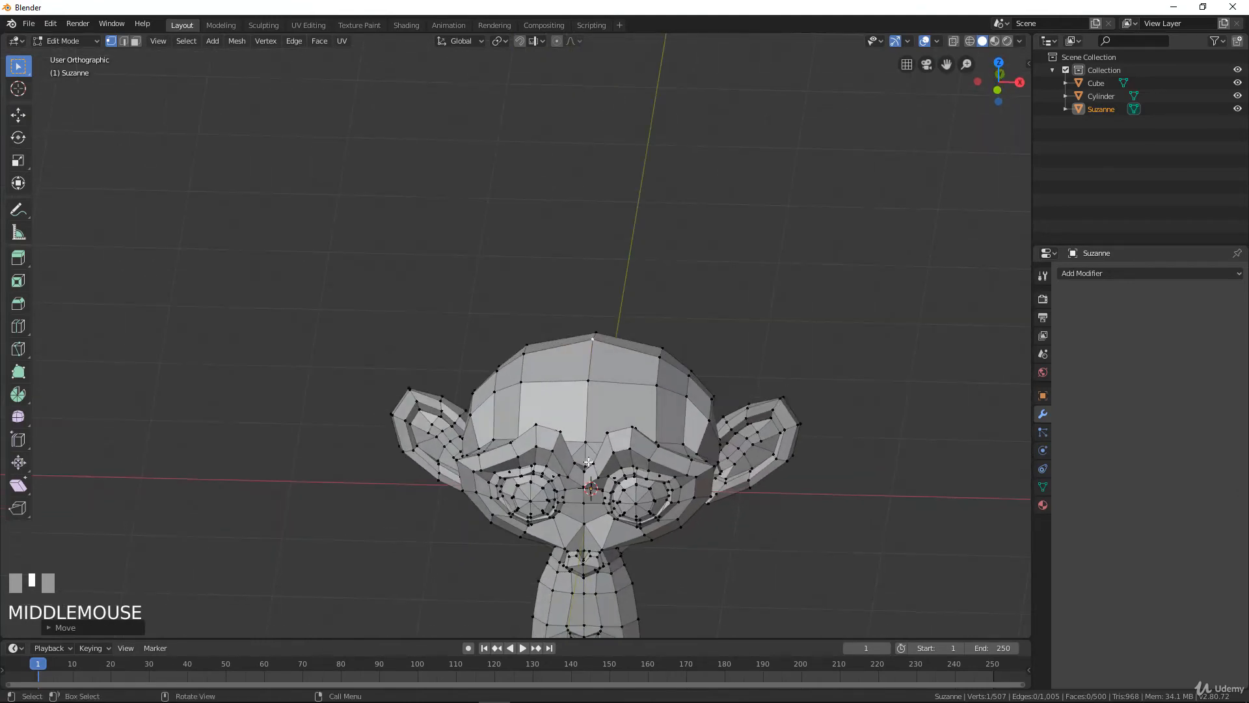
- Return the monkey head to Object Mode and delete the flanged cylinder
scroll(673, 447, down, 3)
scroll(680, 379, down, 4)
shift+middle_drag(468, 404, 553, 417)
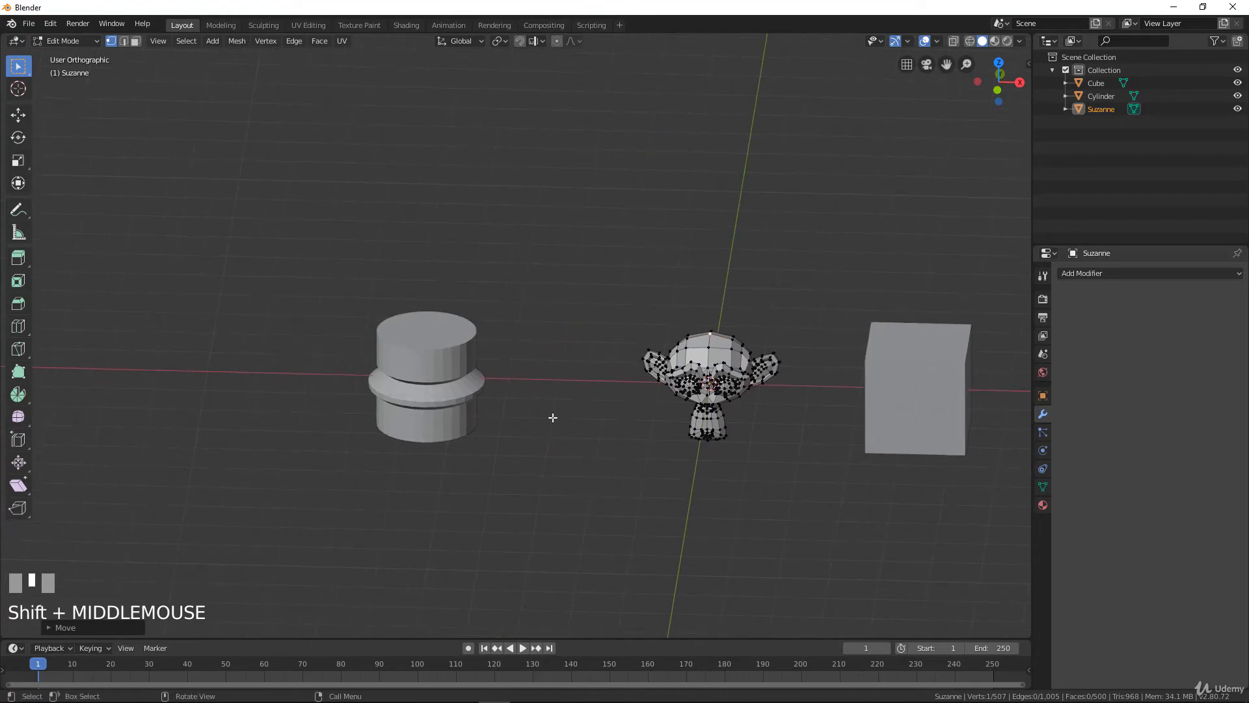
scroll(521, 446, up, 2)
scroll(566, 427, down, 2)
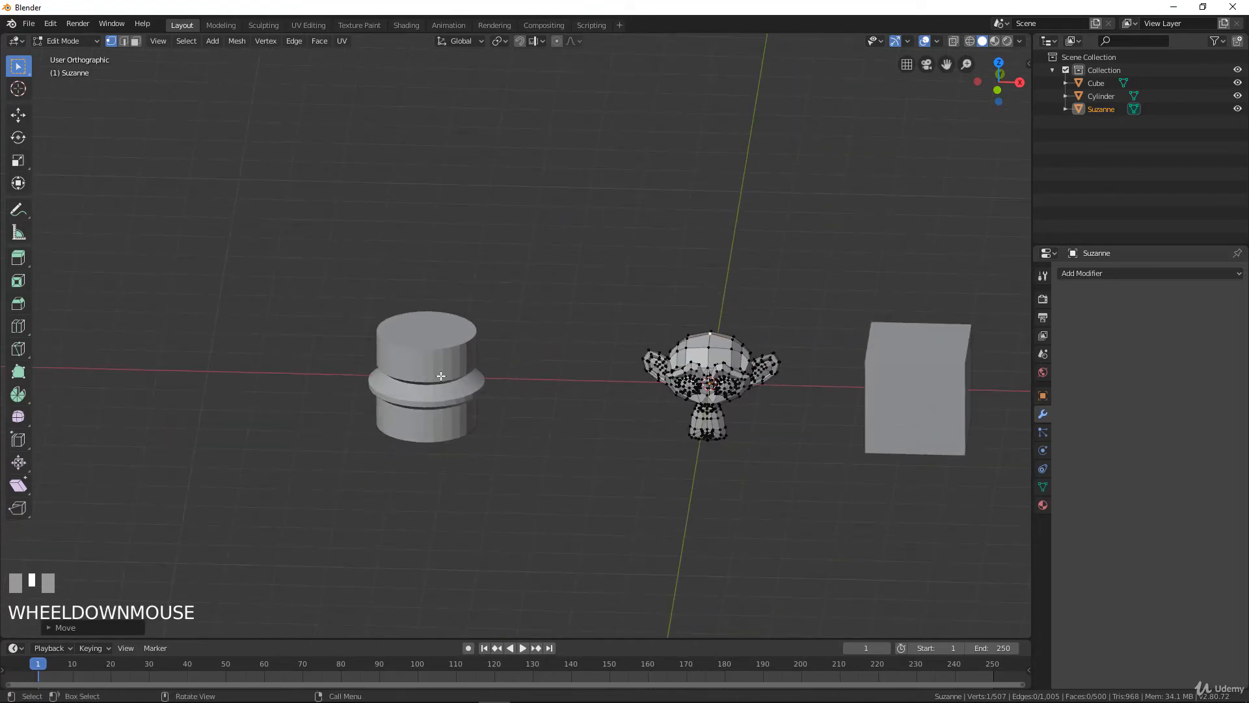
key(Tab)
click(480, 383)
key(x)
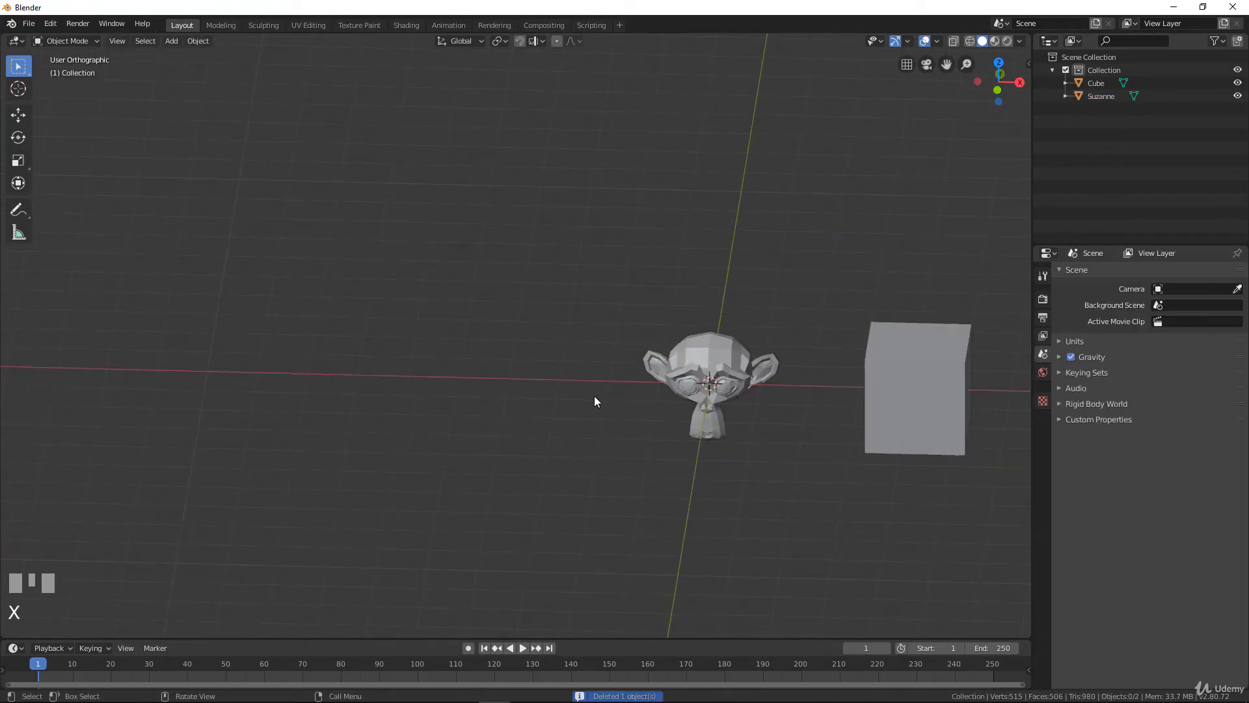
- Add a new cylinder mesh and move it about -5.5 m along the global X axis, clear of the monkey head
key(shift+a)
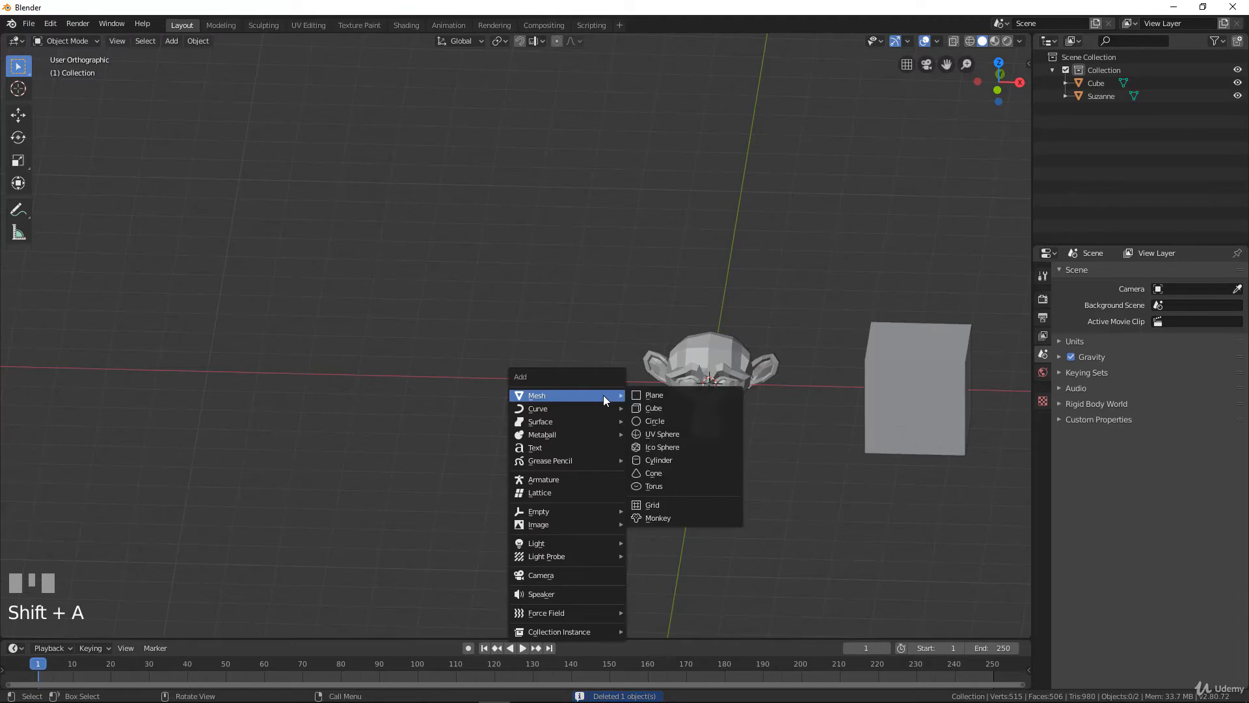
click(656, 460)
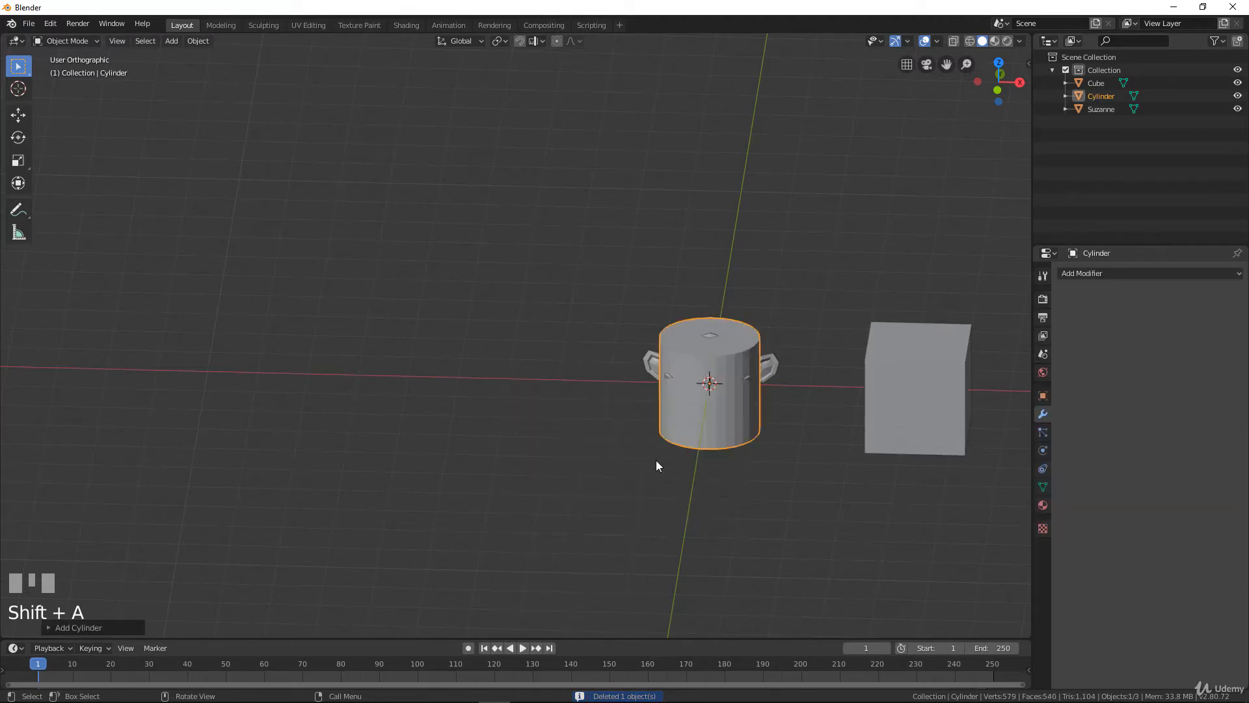
key(g)
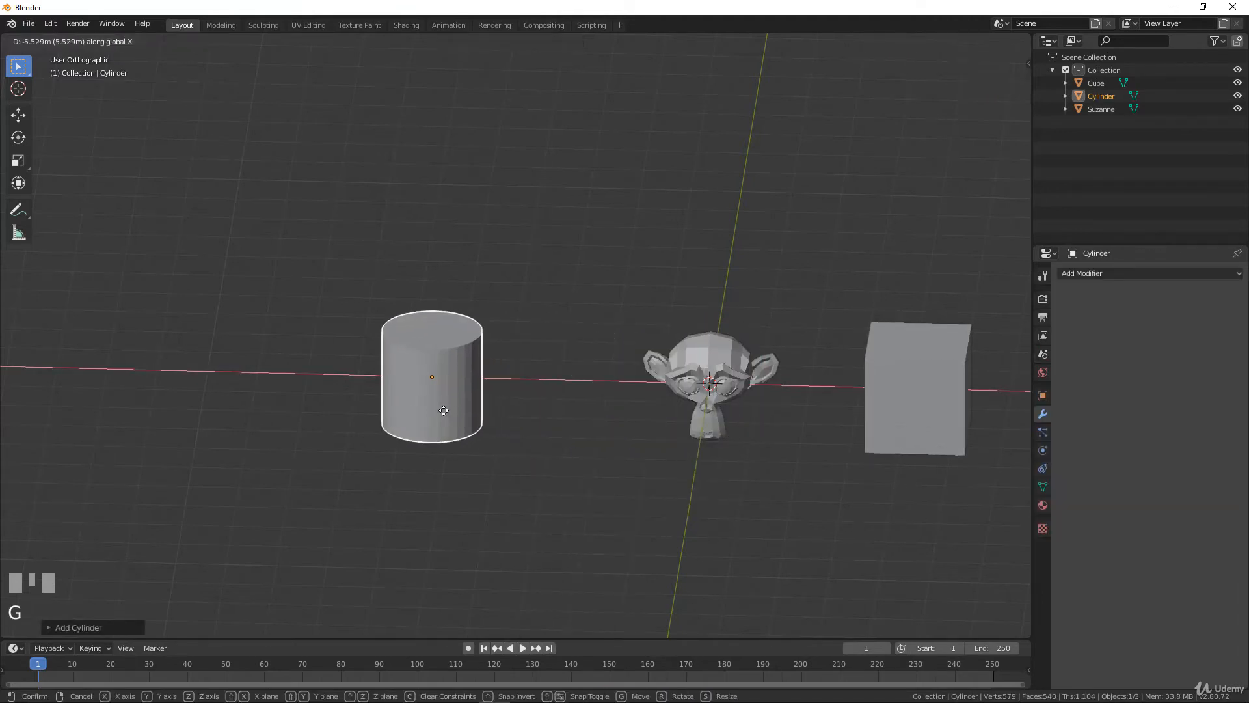
click(436, 416)
- Open the new cylinder in Edit Mode and view it straight from the front
key(Tab)
scroll(502, 471, up, 3)
shift+middle_drag(501, 471, 551, 459)
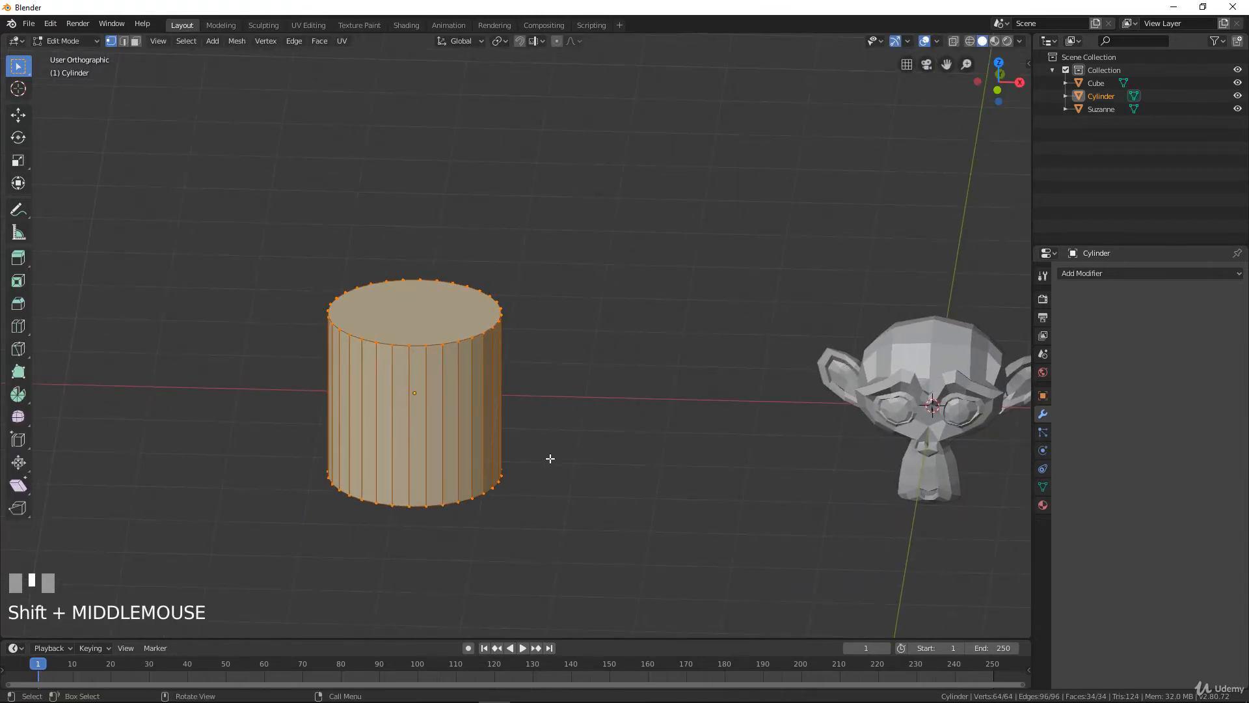
key(KP_1)
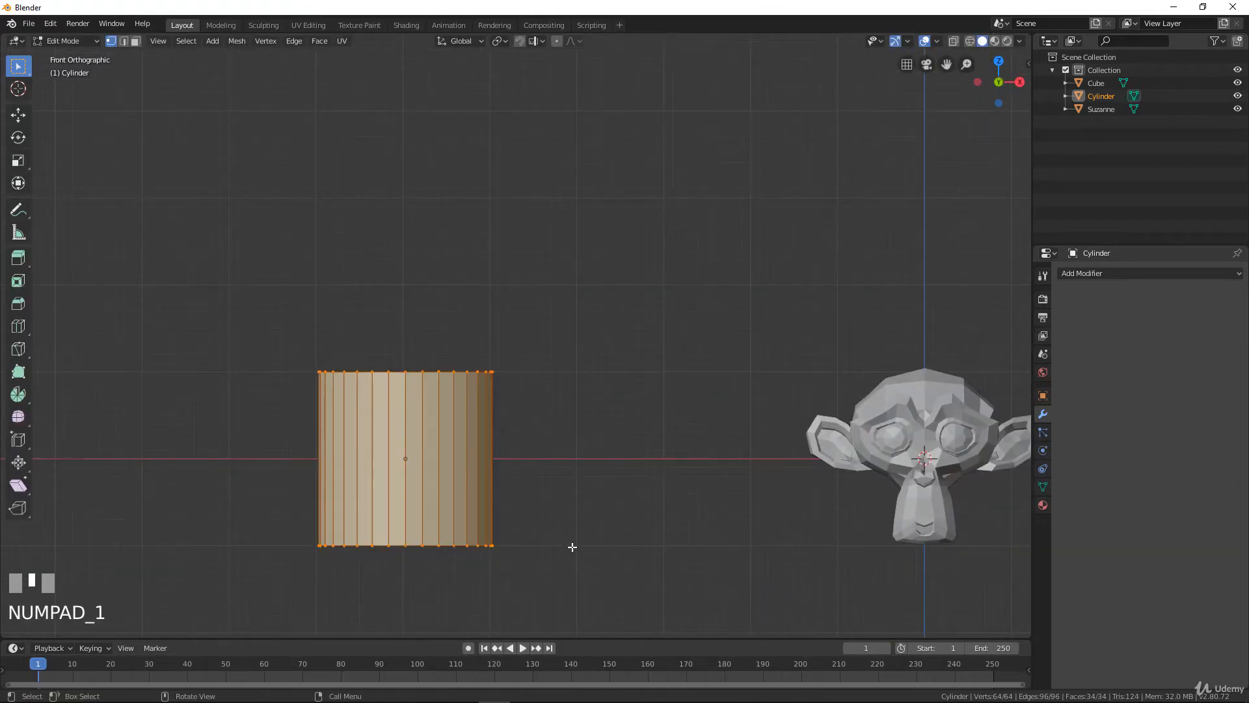
middle_drag(556, 533, 382, 510)
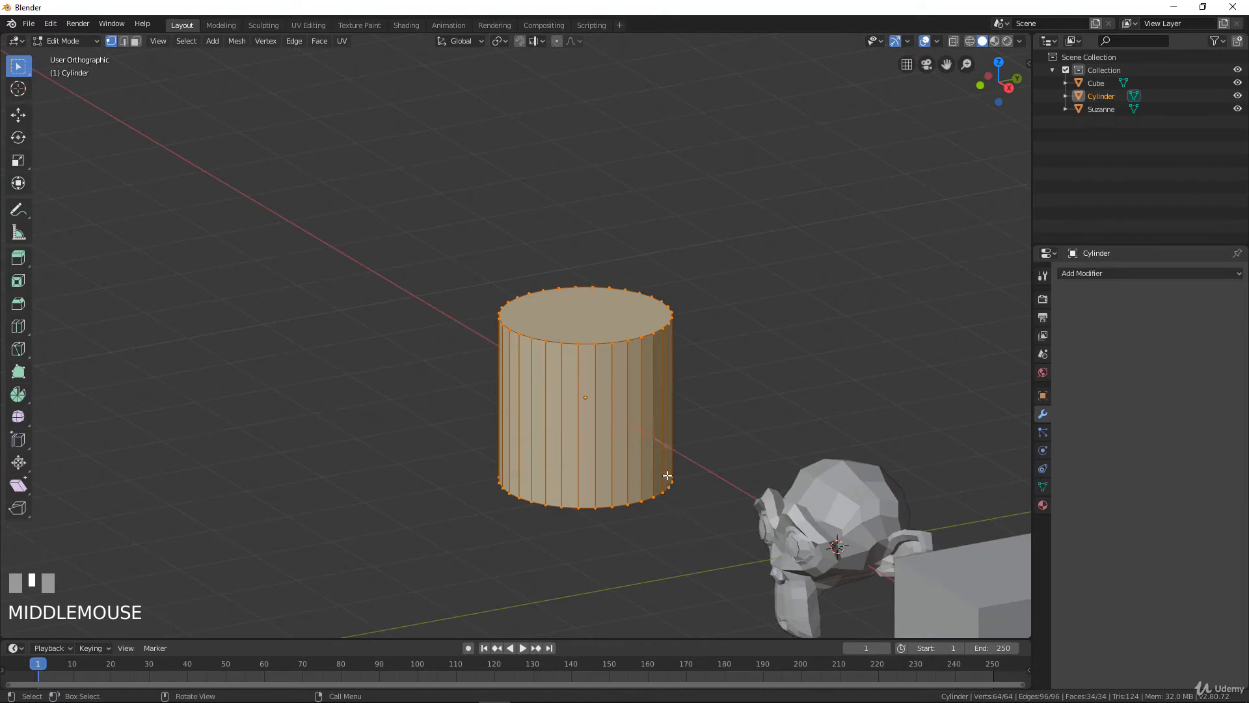
key(KP_1)
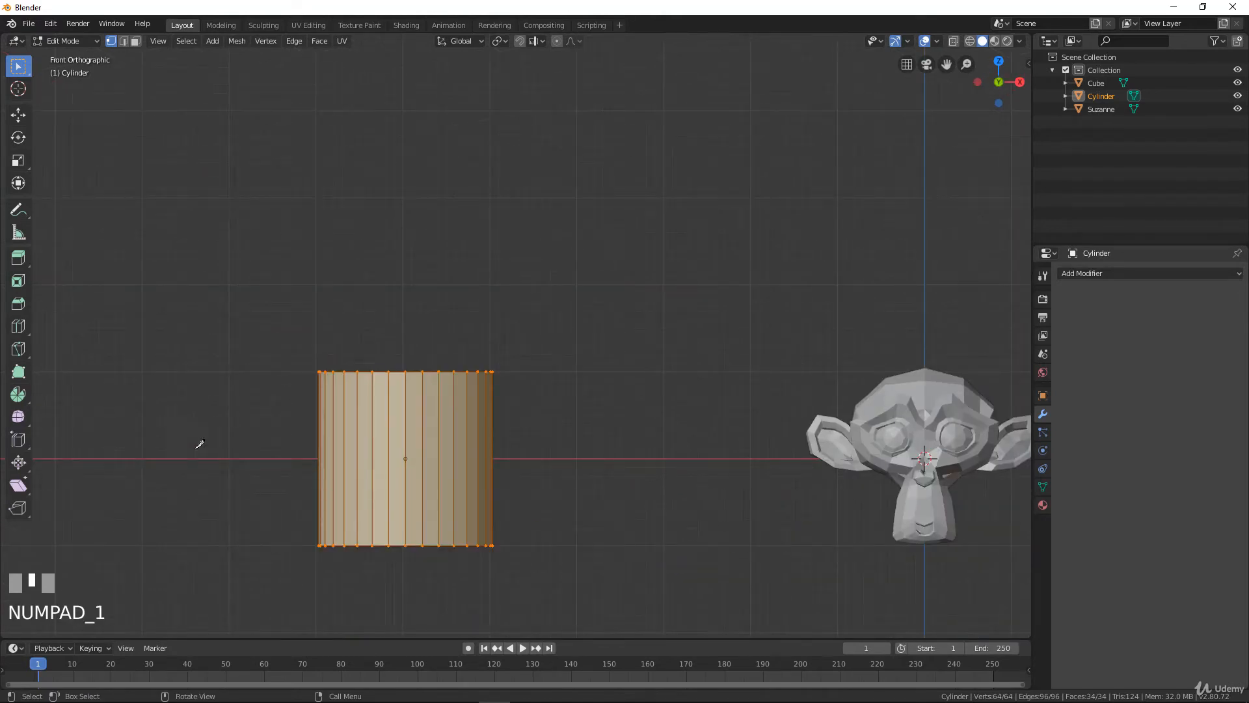
- Knife a diagonal cut across the visible side of the cylinder, from upper left to lower right, and check it from all around
key(k)
click(258, 388)
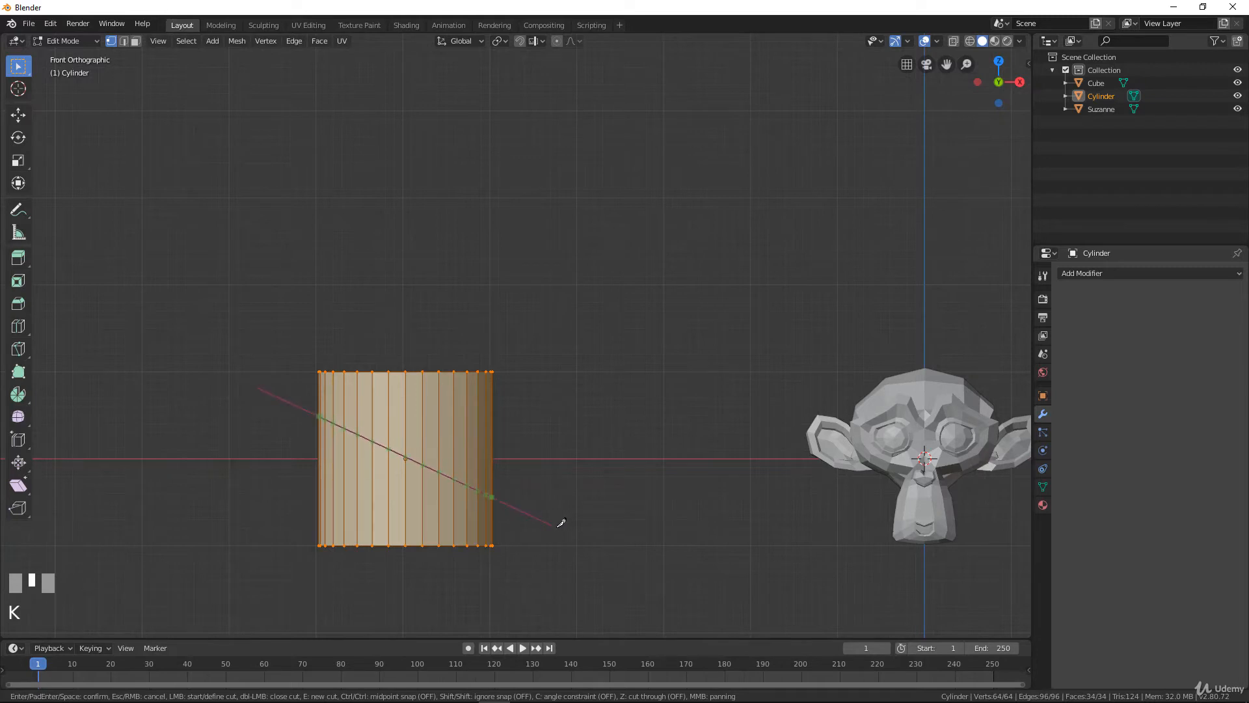
click(581, 548)
key(KP_Enter)
middle_drag(569, 480, 681, 569)
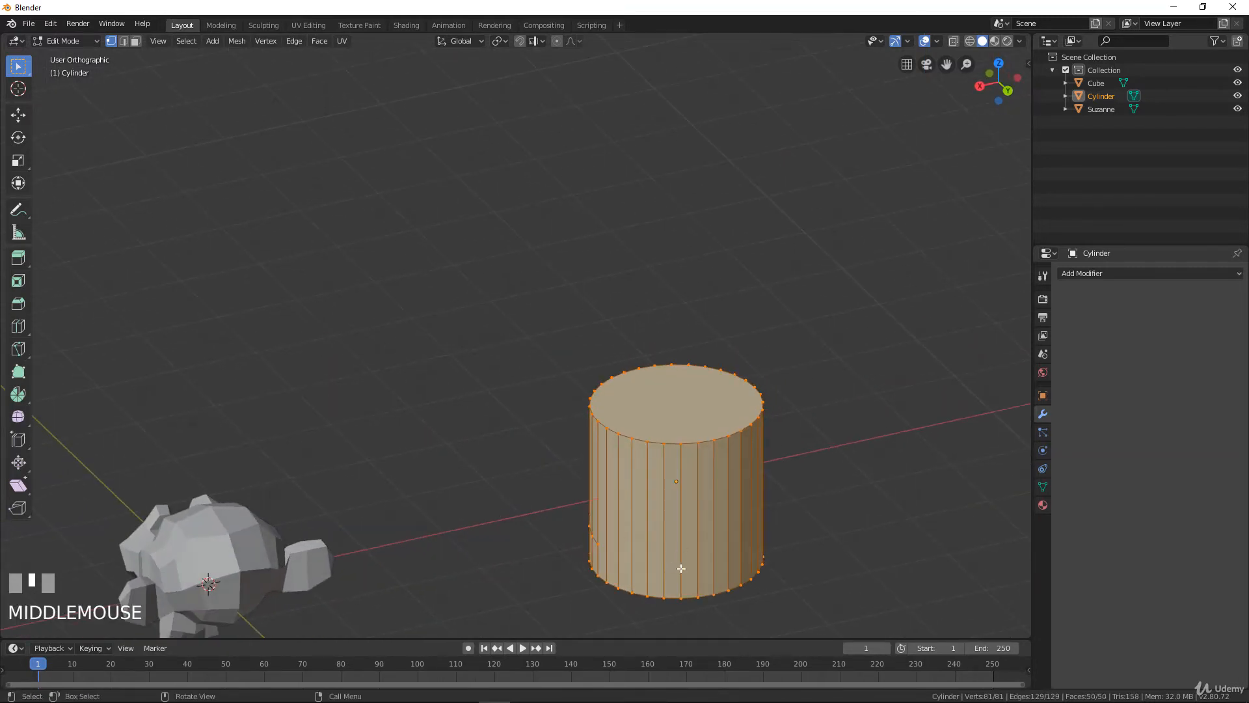
middle_drag(723, 494, 456, 546)
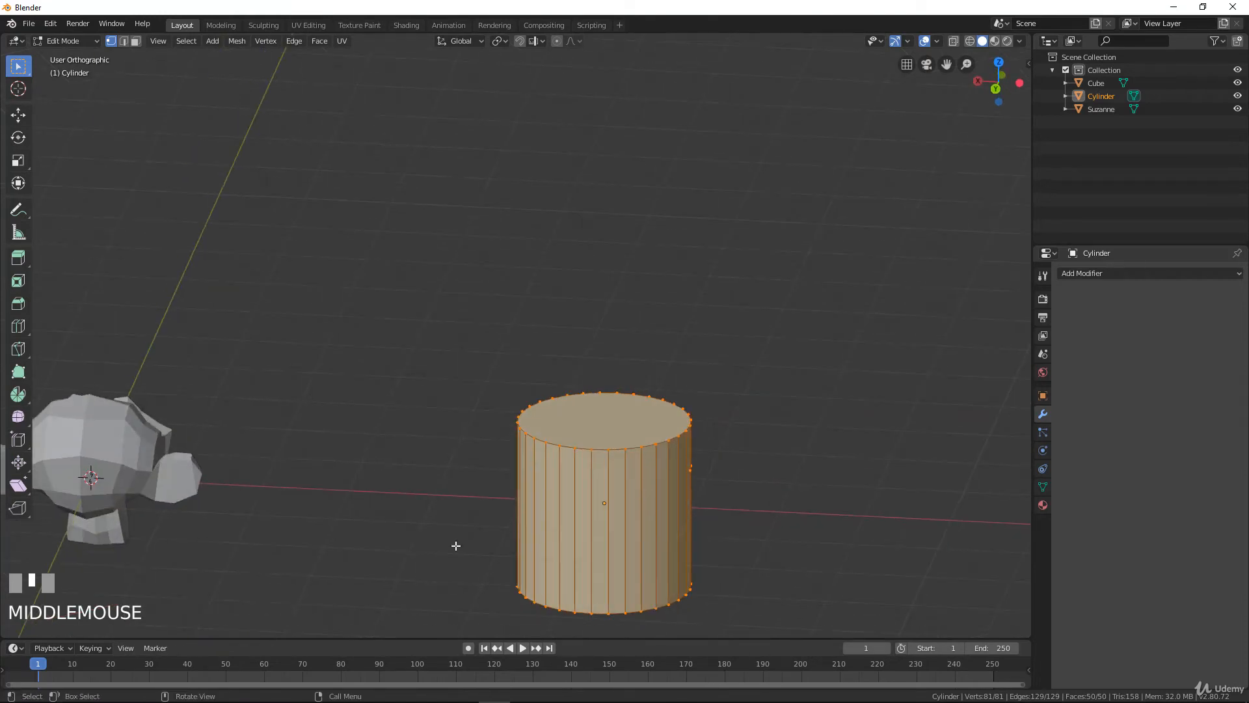
middle_drag(543, 550, 780, 515)
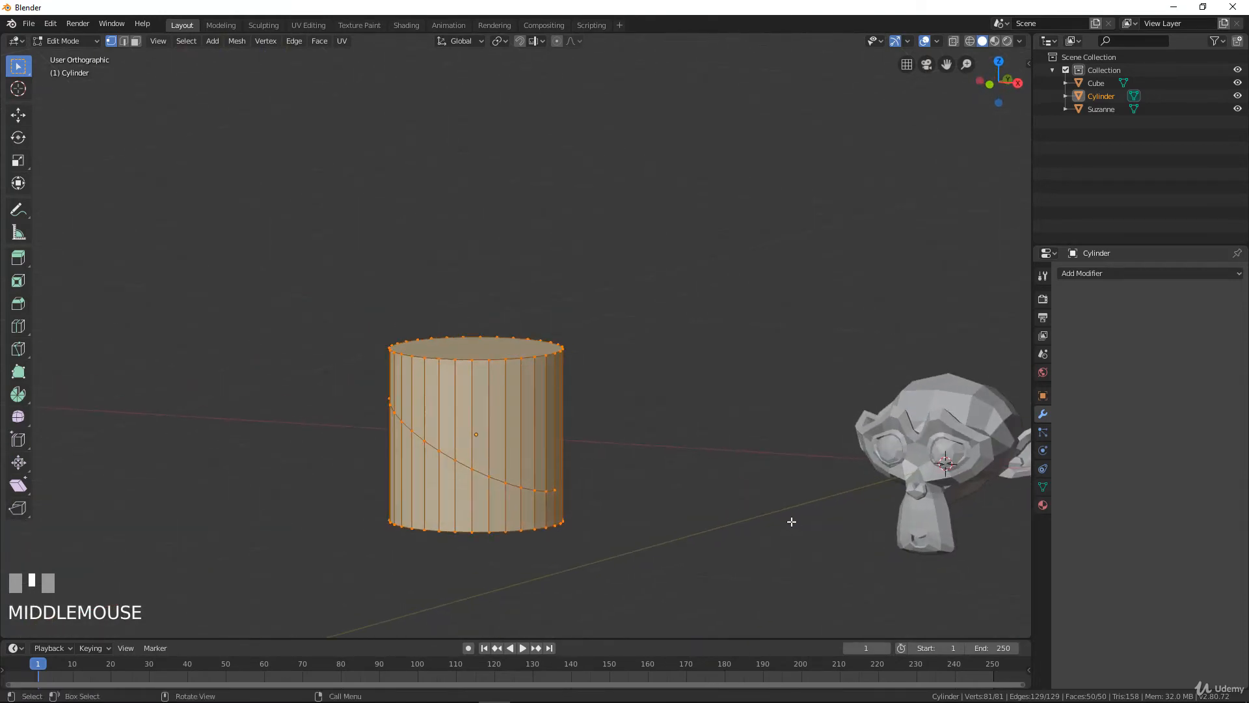
- Return to the front view and undo the diagonal knife cut on the cylinder
key(KP_1)
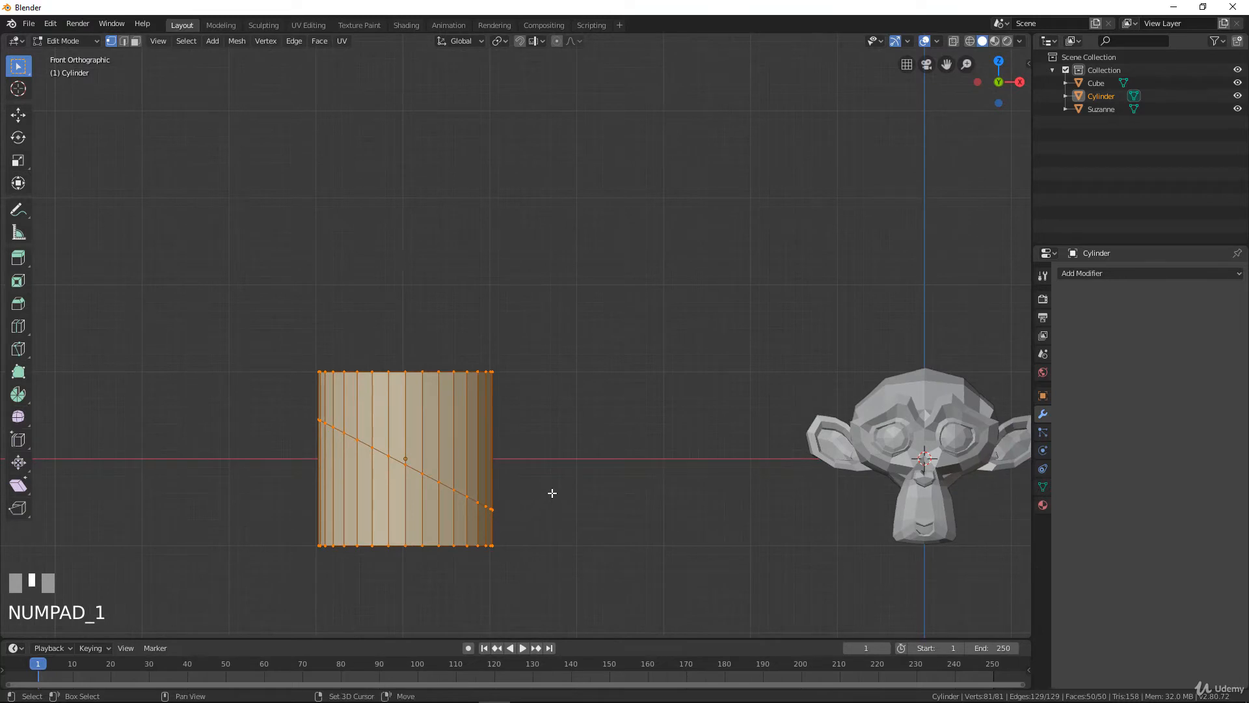
shift+middle_drag(549, 494, 708, 483)
key(ctrl+z)
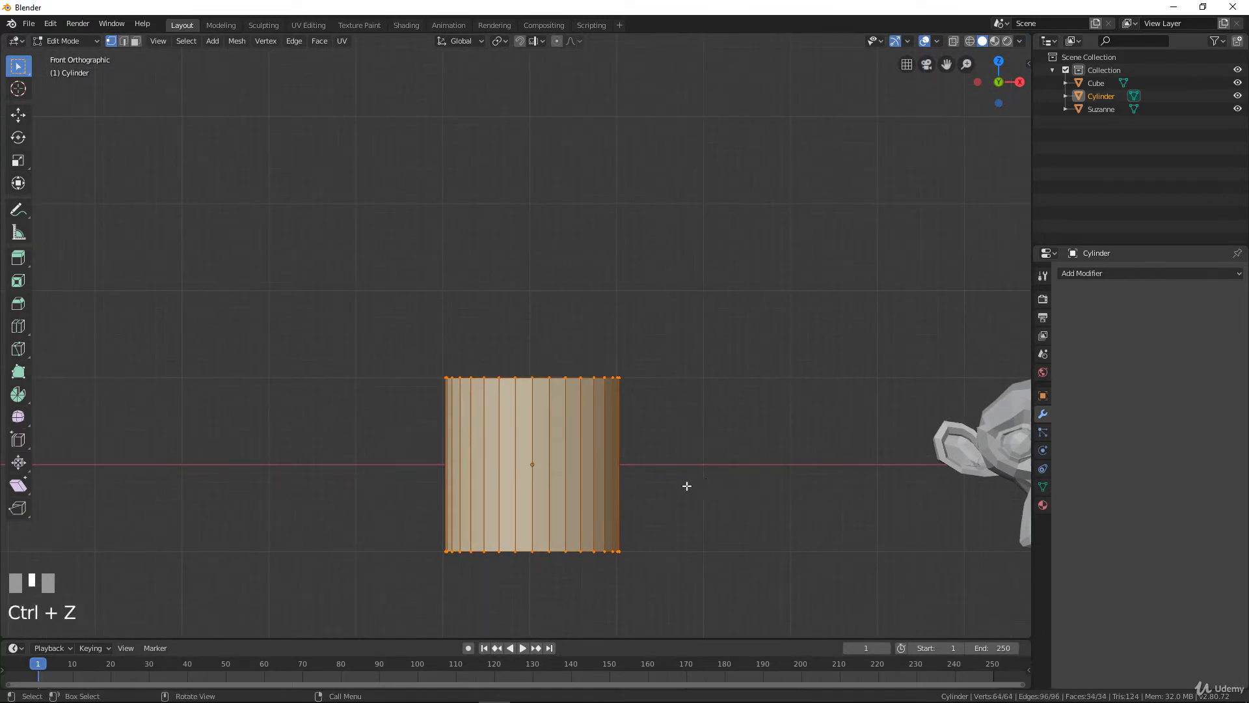
- Knife a diagonal cut from upper left to lower right through the whole cylinder, with the cut through option on
scroll(666, 491, up, 1)
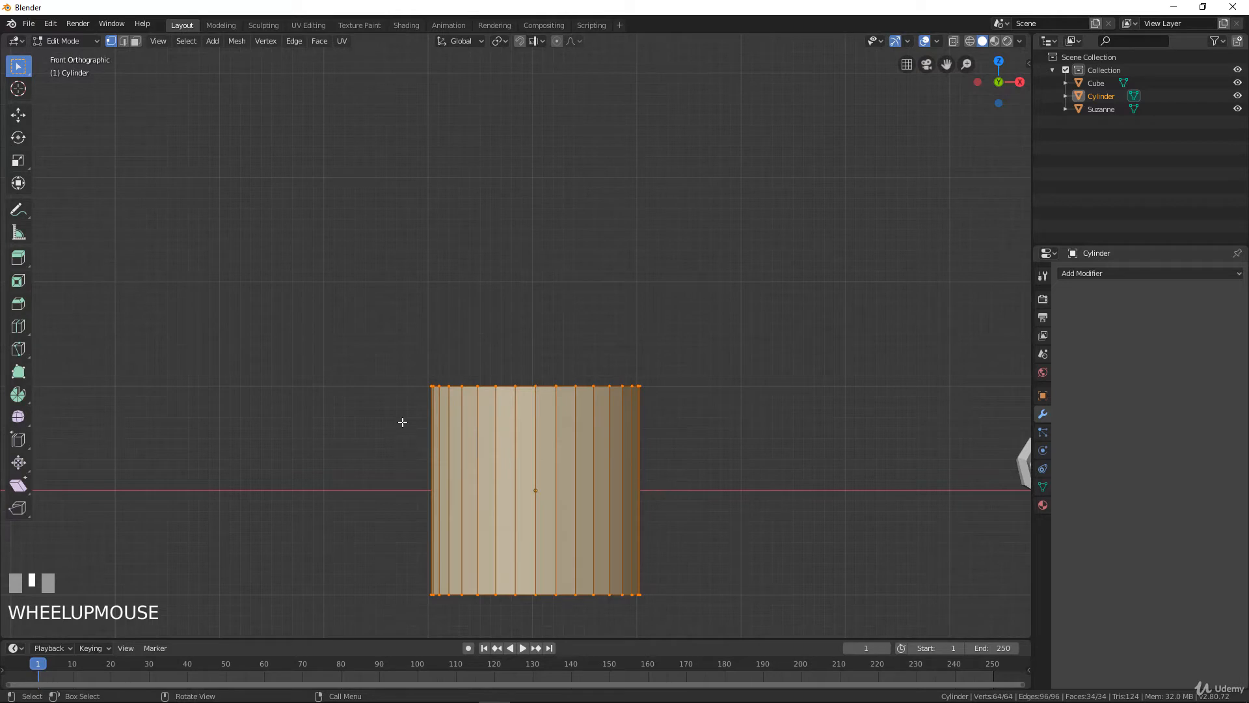
key(k)
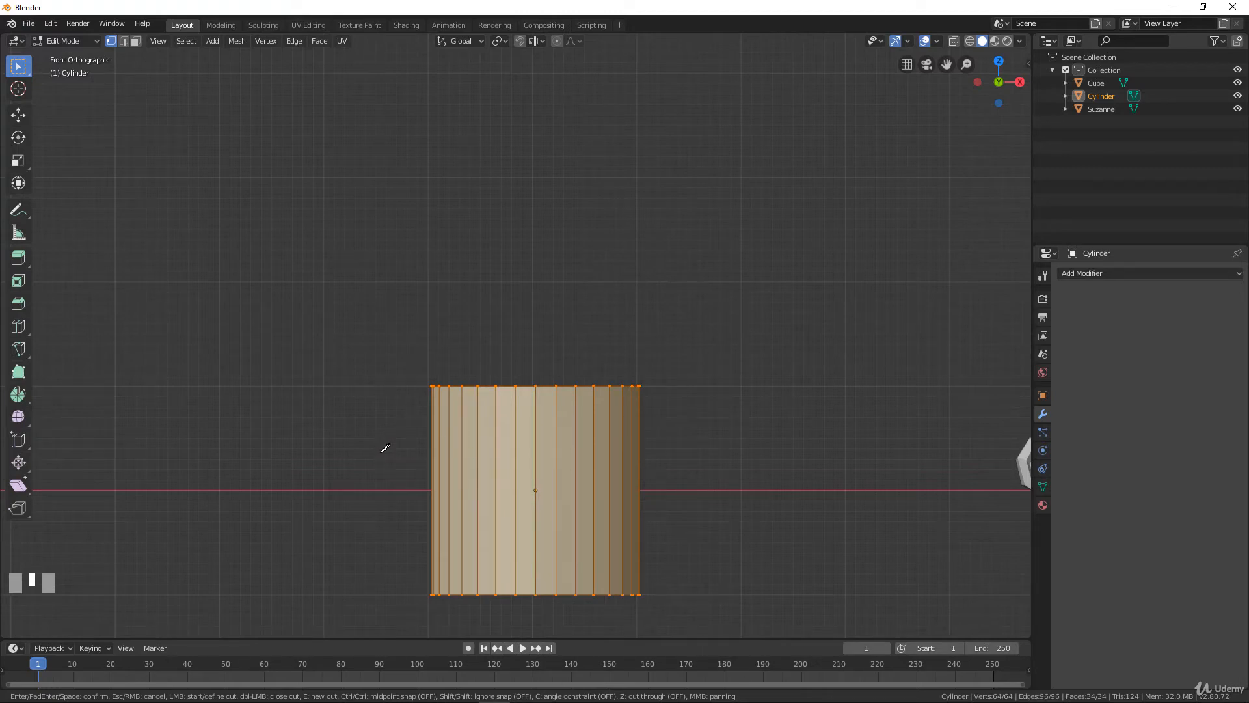
key(z)
click(433, 437)
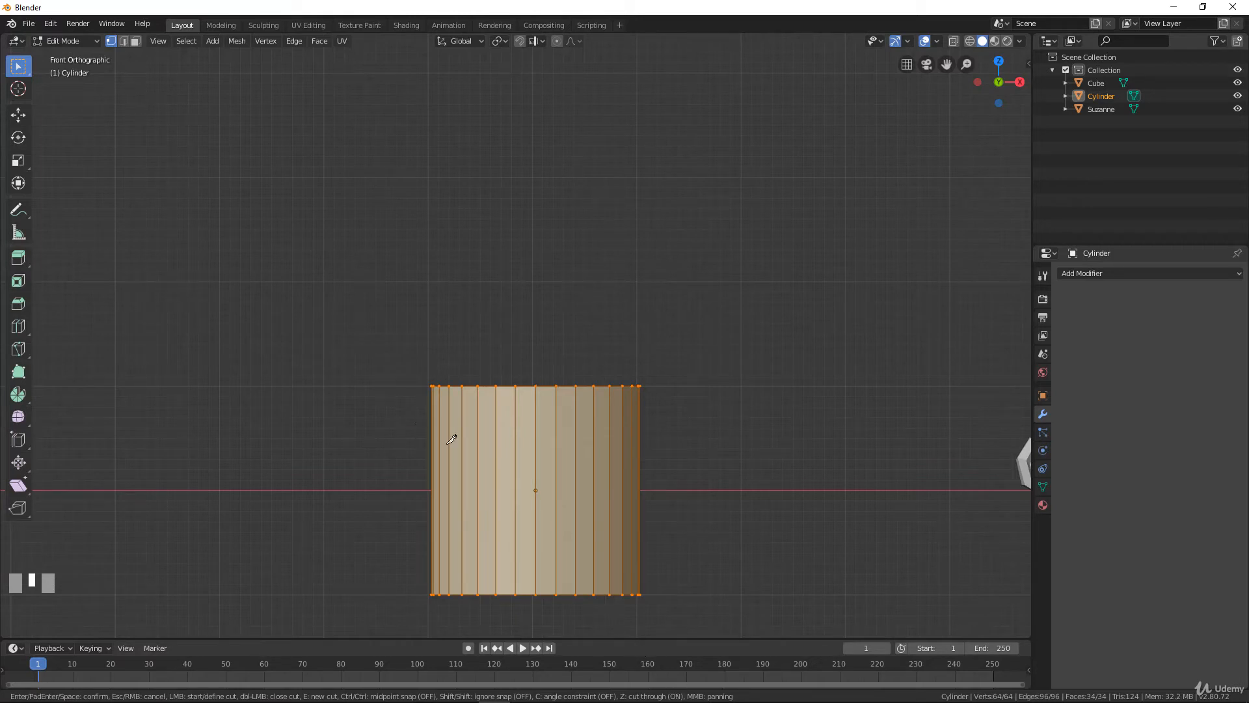
click(721, 576)
key(KP_Enter)
- Undo the cut-through knife cut and set the cylinder back to the front view
mouse_move(681, 462)
middle_down()
mouse_move(482, 490)
mouse_move(374, 474)
mouse_move(679, 461)
middle_up()
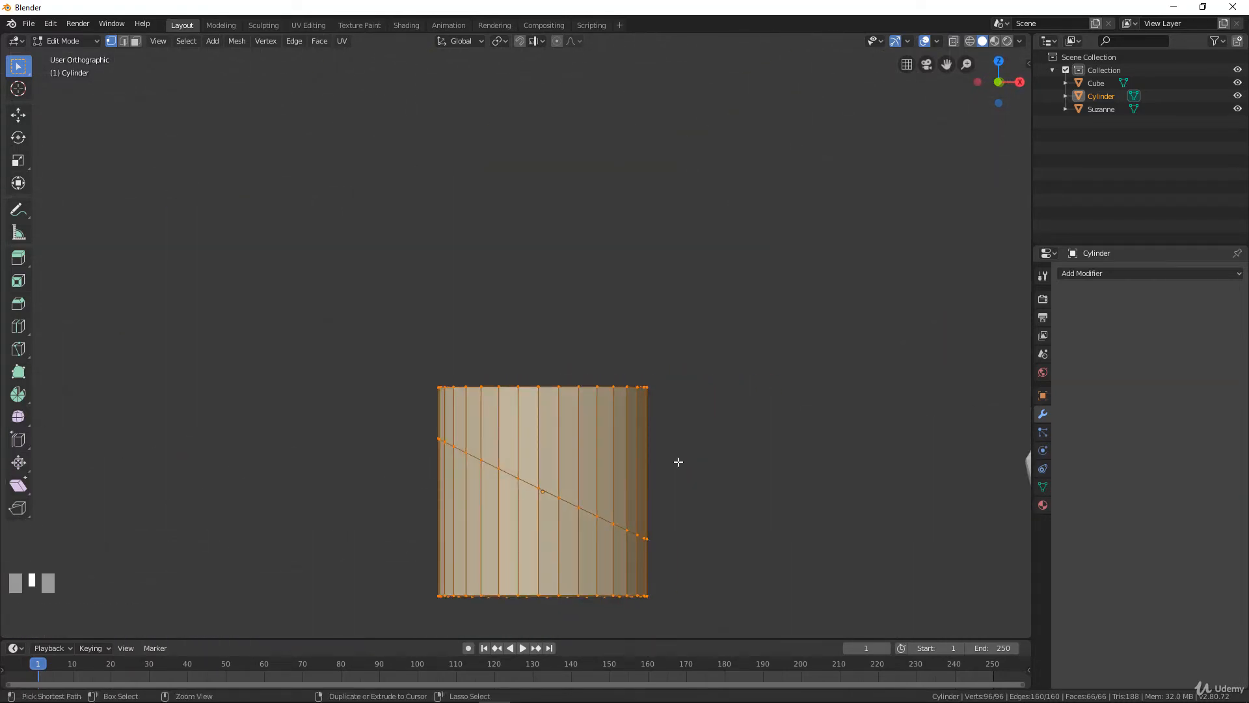
key(ctrl+z)
key(KP_1)
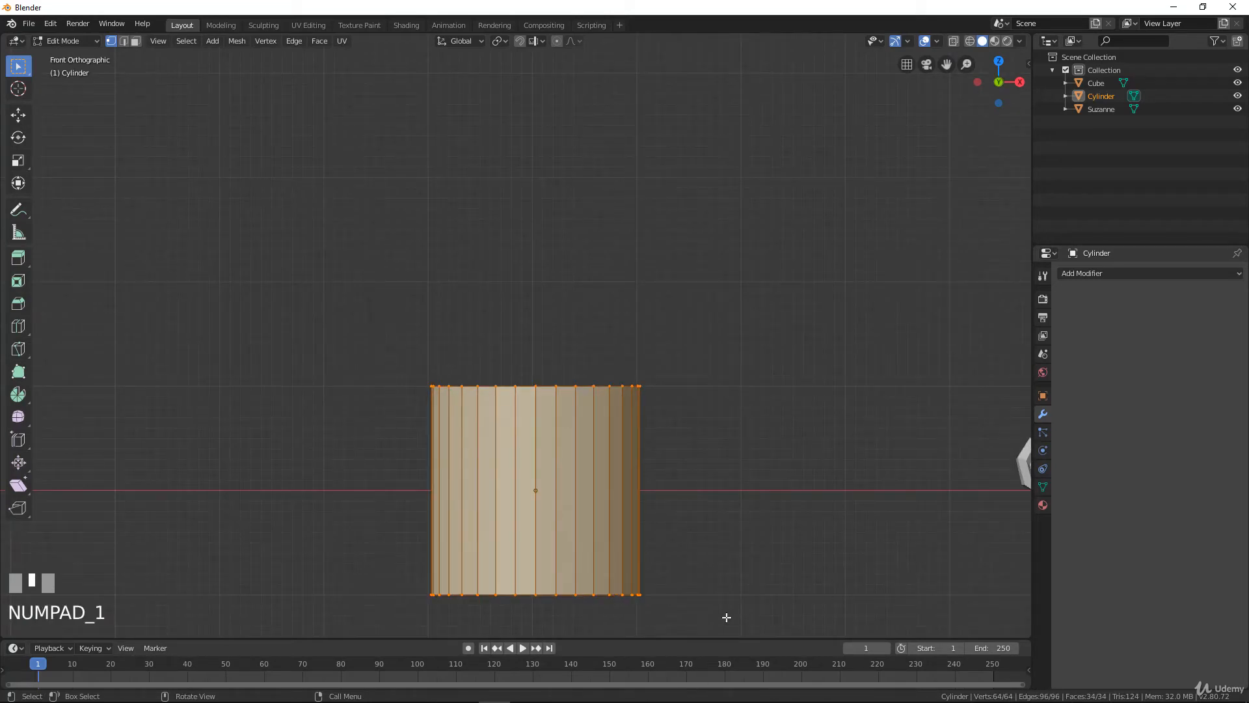
- Knife a 45-degree diagonal cut through the whole cylinder, with angle constraint and cut through on, and check the result
scroll(647, 560, down, 3)
scroll(638, 508, up, 3)
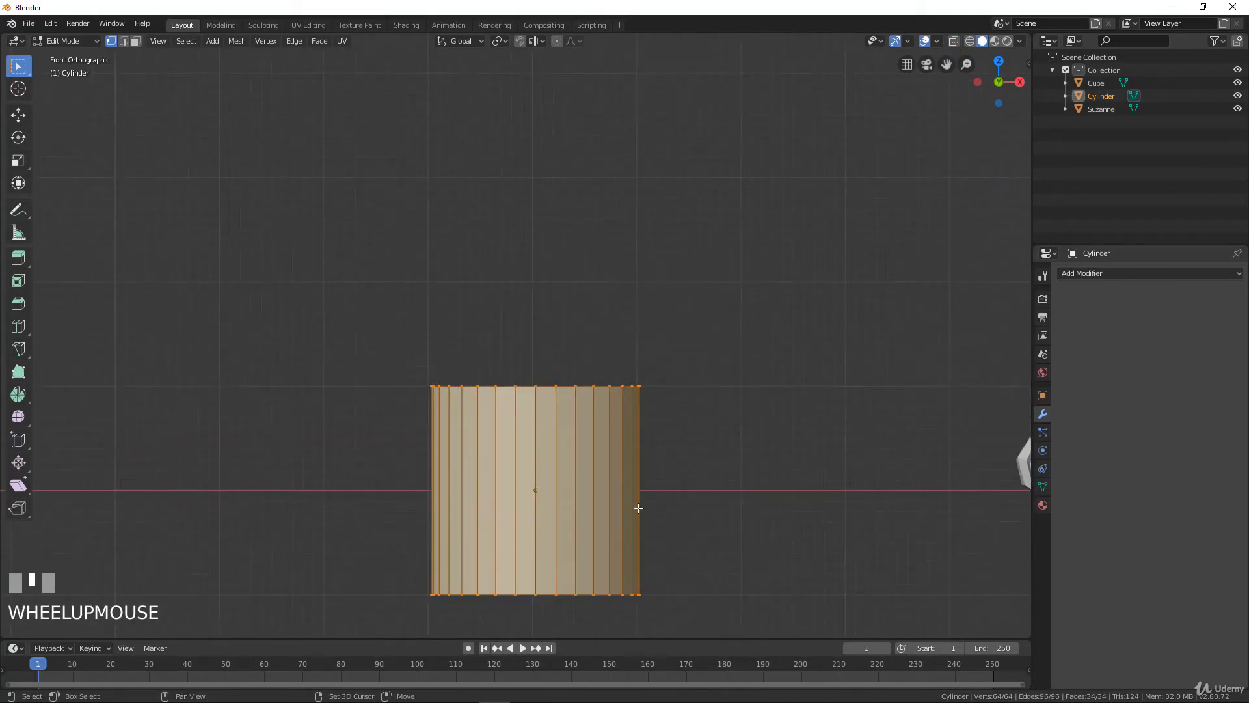
shift+middle_drag(383, 415, 384, 330)
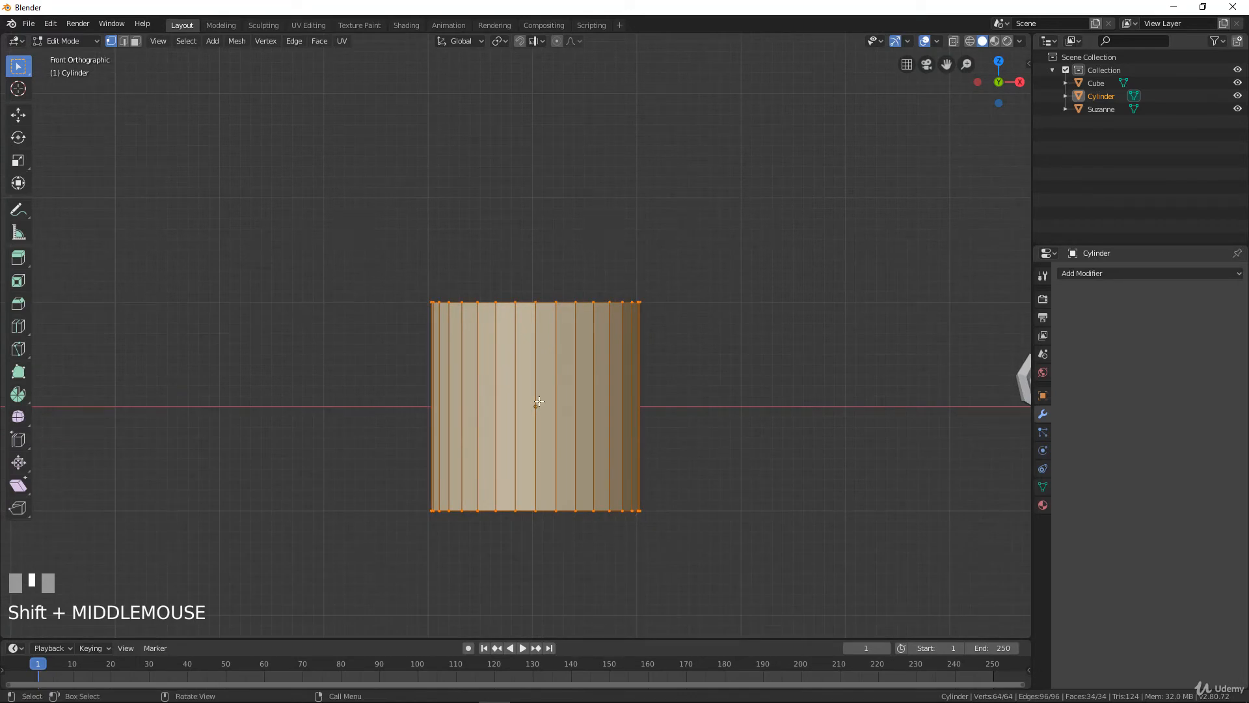
key(k)
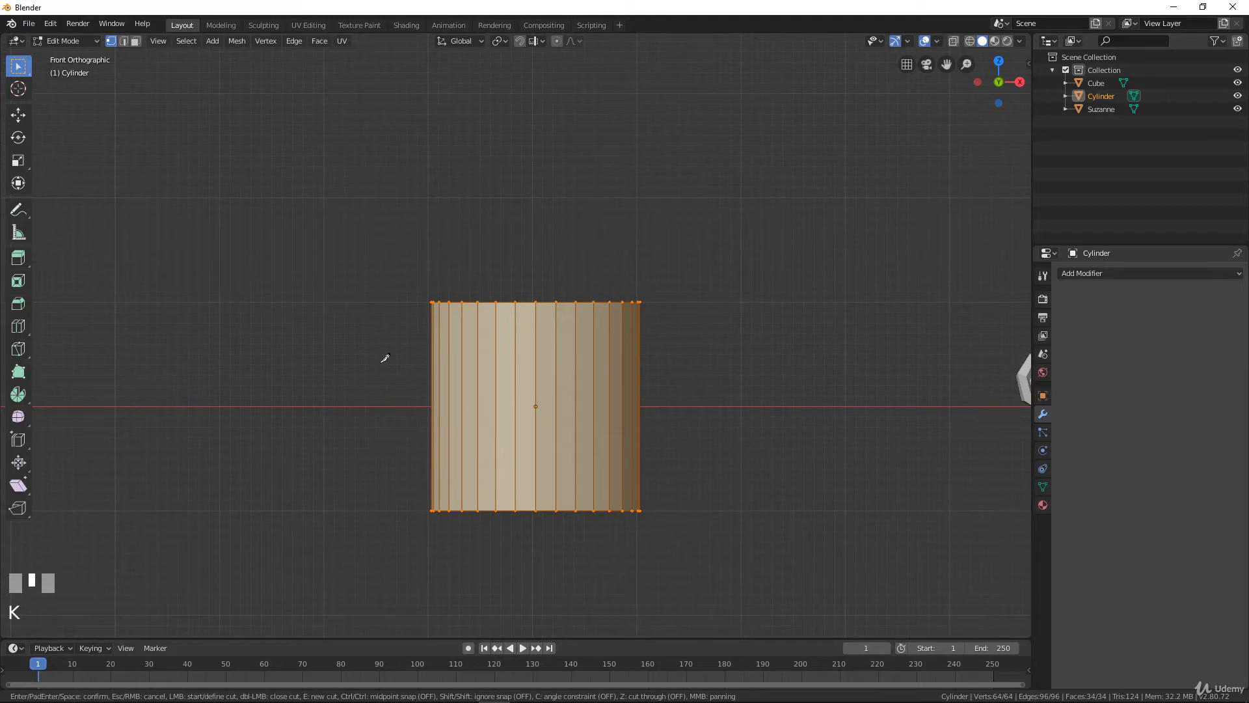
key(z)
click(402, 295)
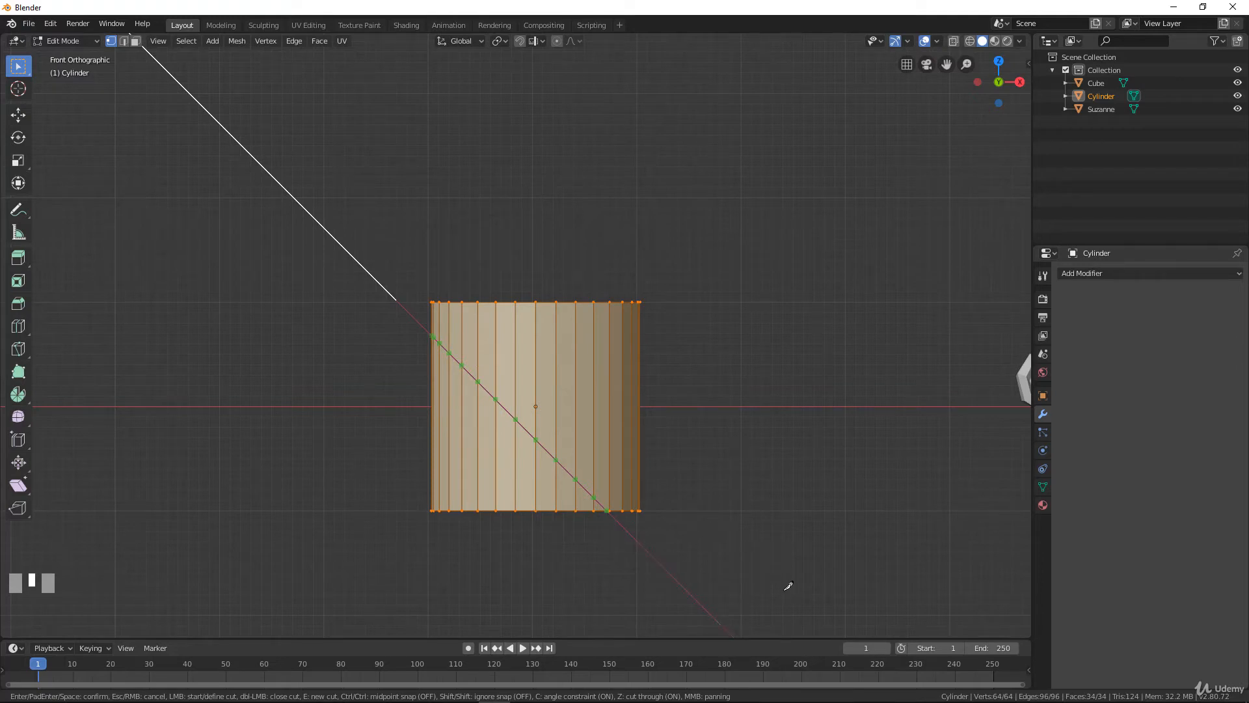
key(Return)
key(KP_Enter)
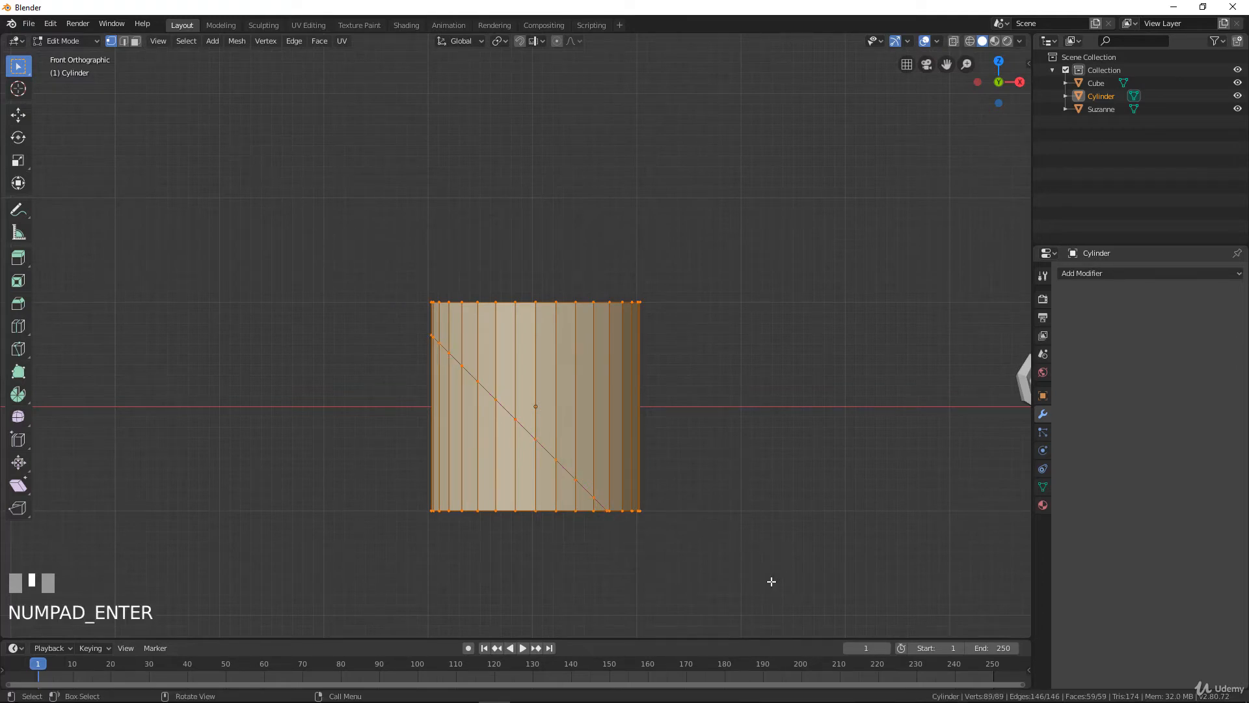
middle_drag(770, 580, 692, 473)
- Undo the angle-constrained knife cut and return to the front view of the cylinder
key(ctrl+z)
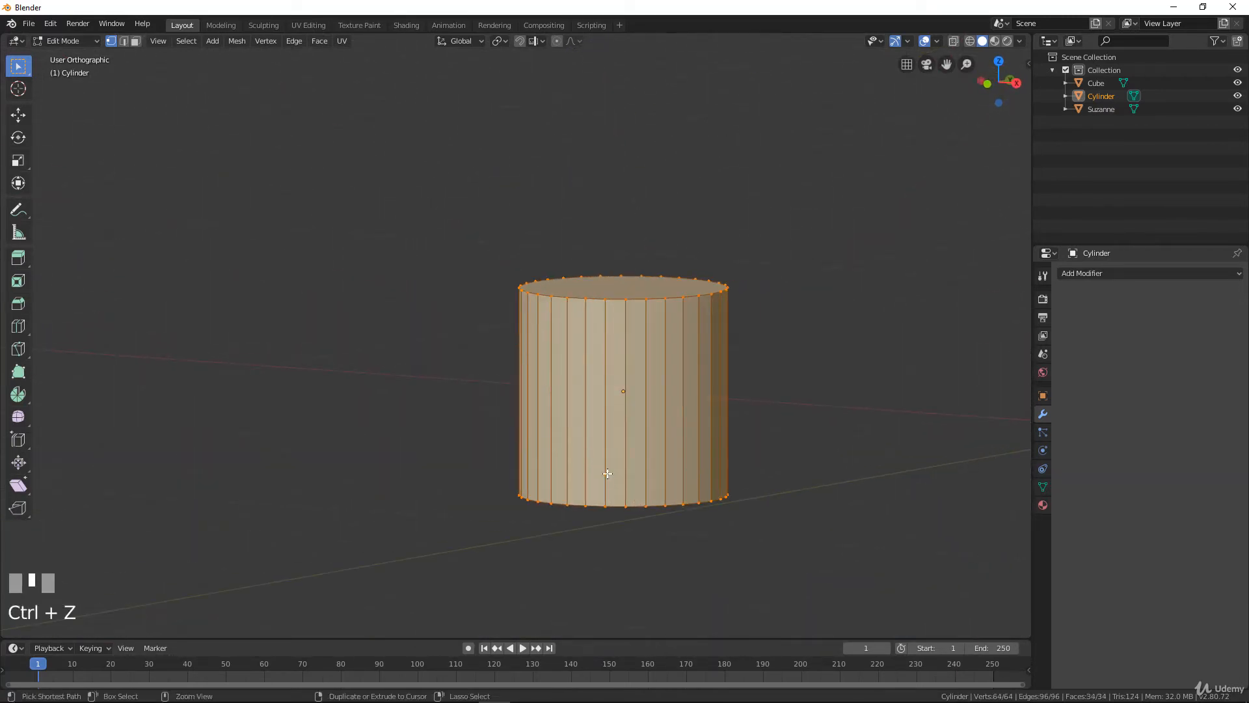
middle_drag(479, 463, 524, 460)
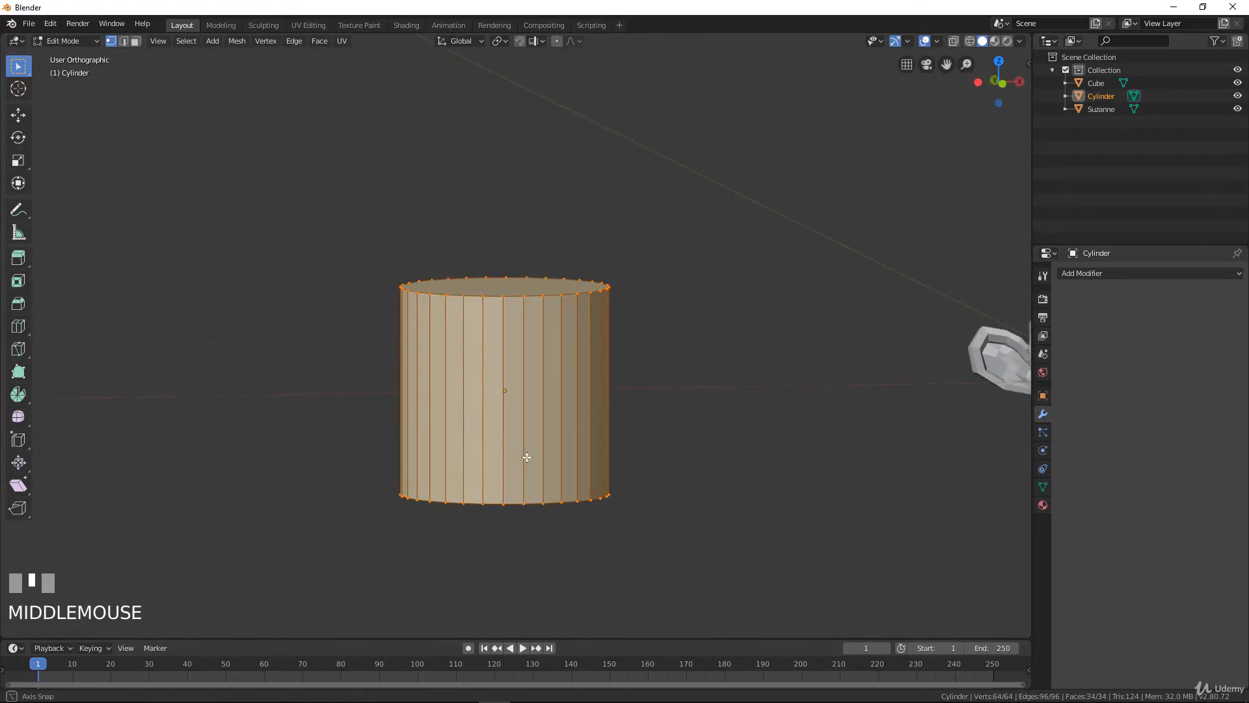
key(KP_1)
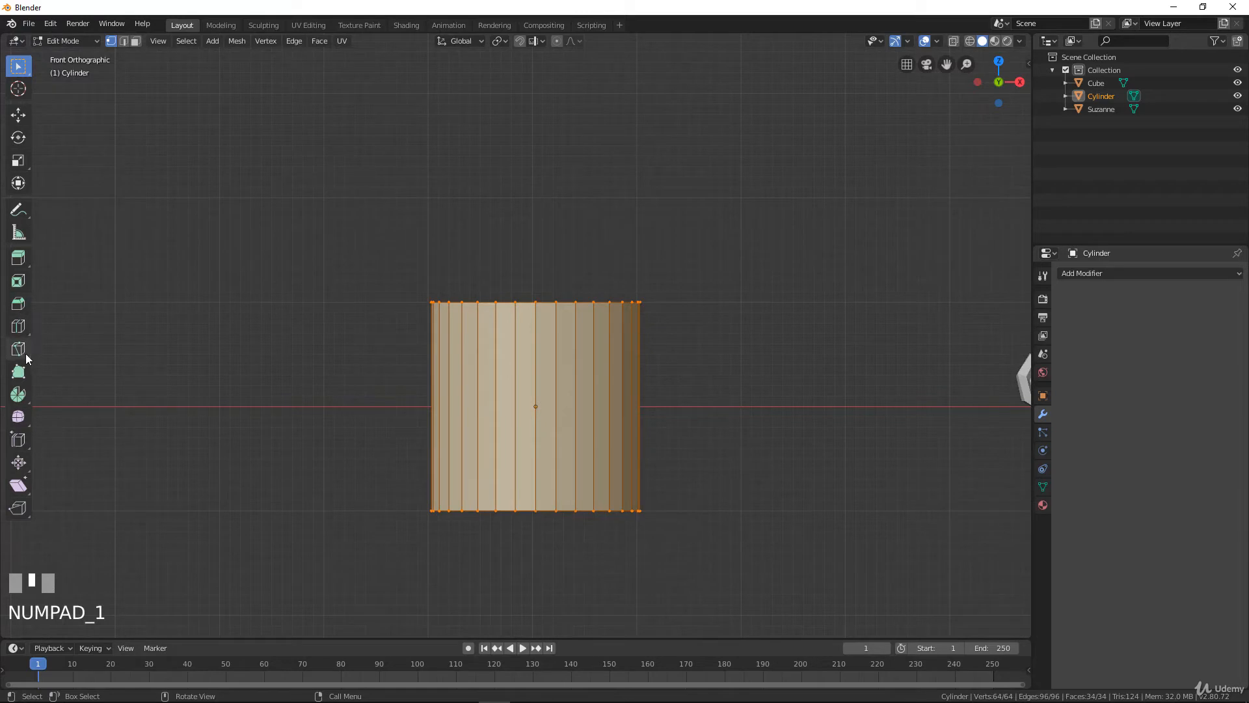
- Bisect the cylinder along a diagonal from upper left to lower right, and rotate the cutting plane until its normal points downward
drag(19, 349, 75, 384)
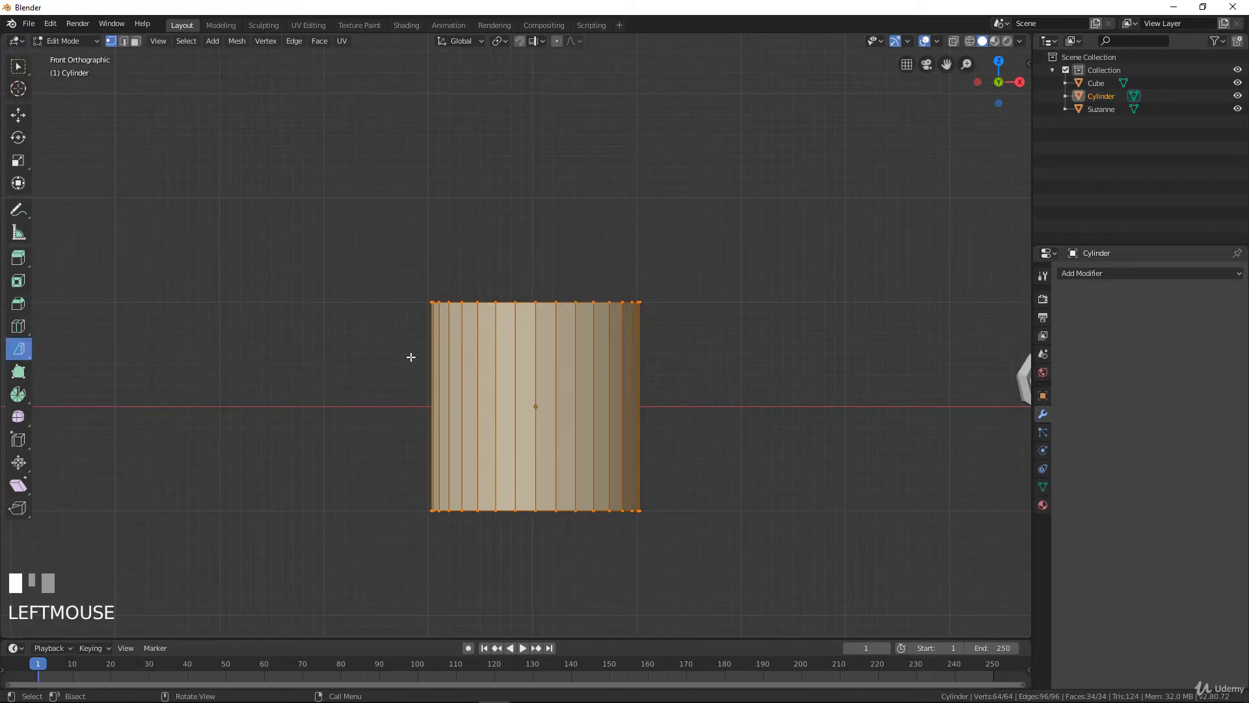
drag(388, 342, 794, 525)
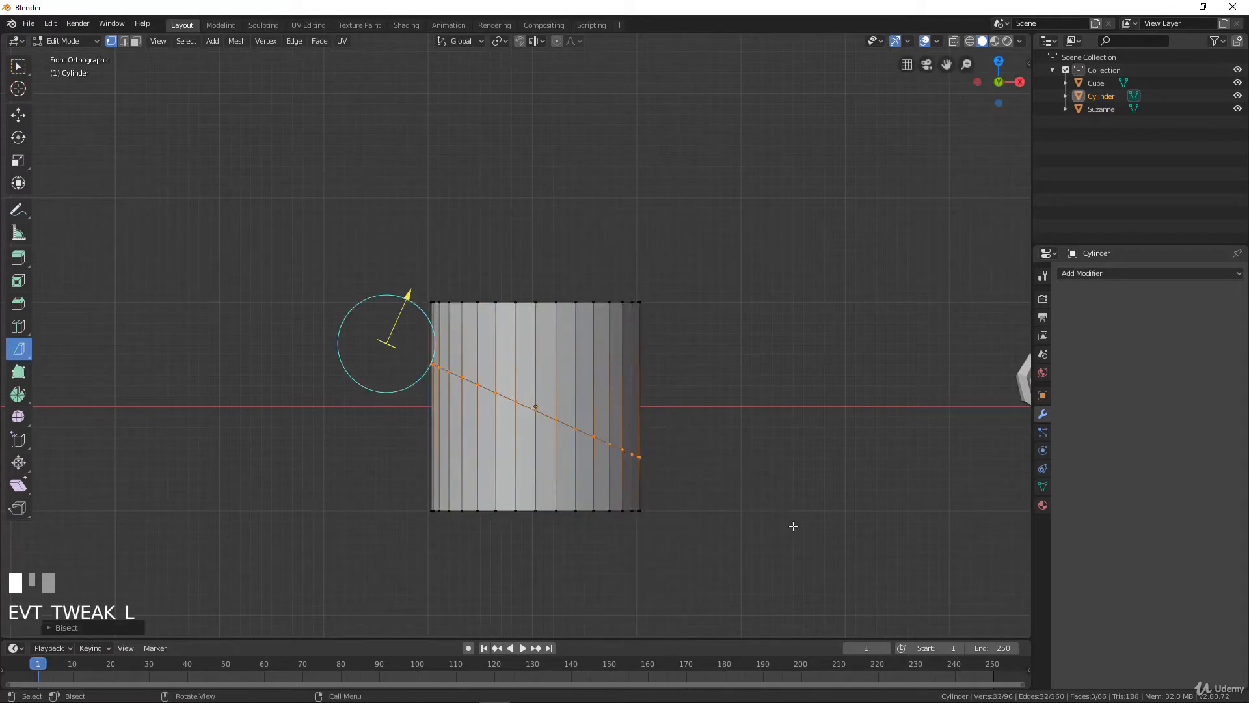
key(KP_Enter)
mouse_move(725, 454)
middle_down()
mouse_move(558, 480)
mouse_move(449, 474)
mouse_move(715, 449)
middle_up()
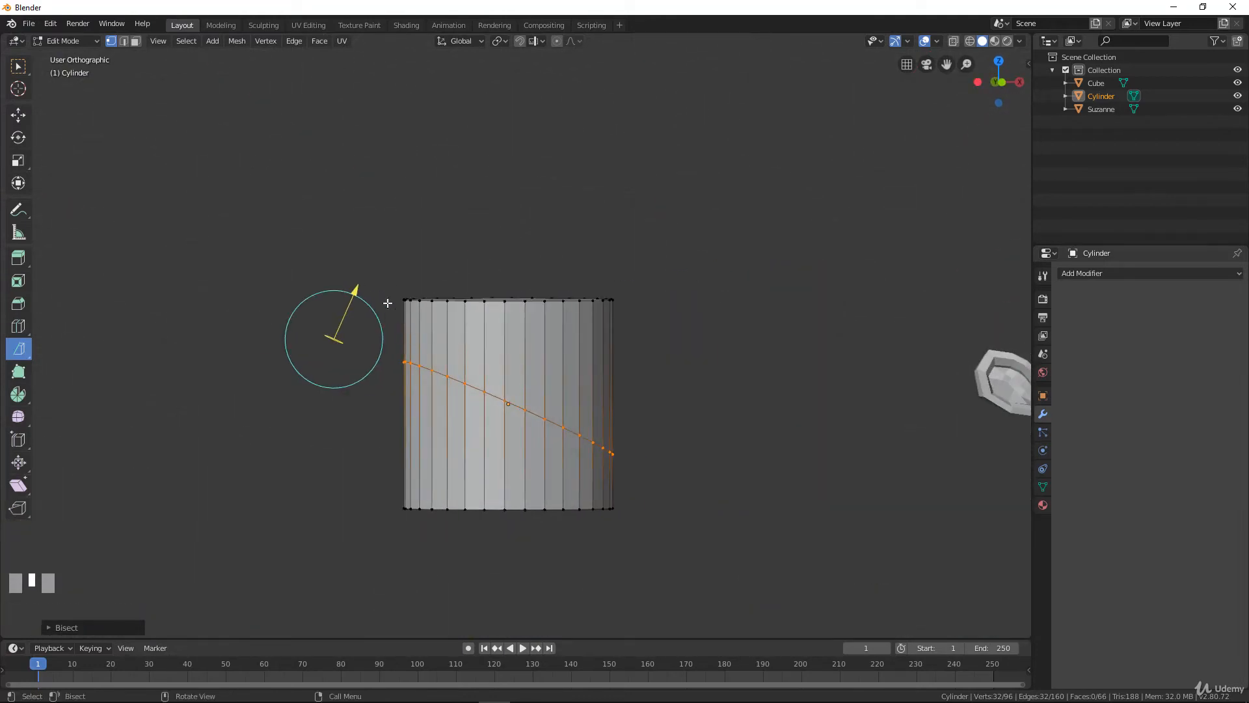
drag(356, 286, 281, 410)
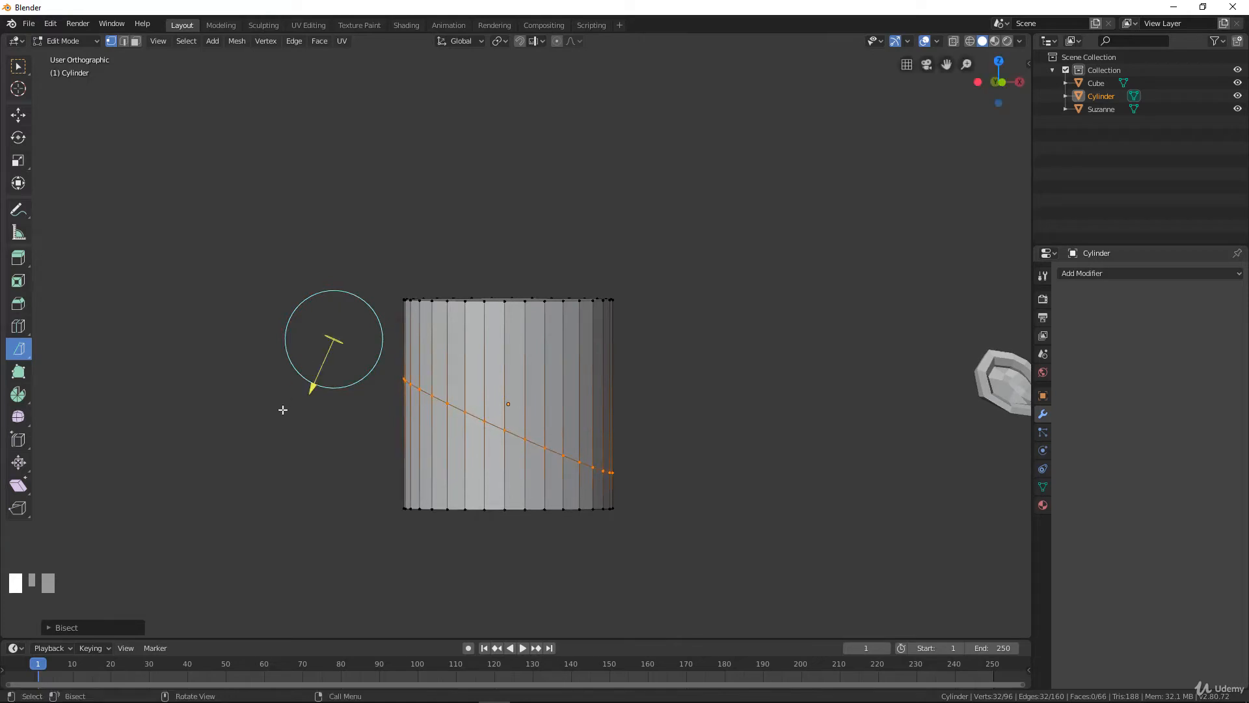
- Remove the cylinder's part below the bisect with Clear Outer, cap the cut with Fill, and return to Object Mode
click(51, 628)
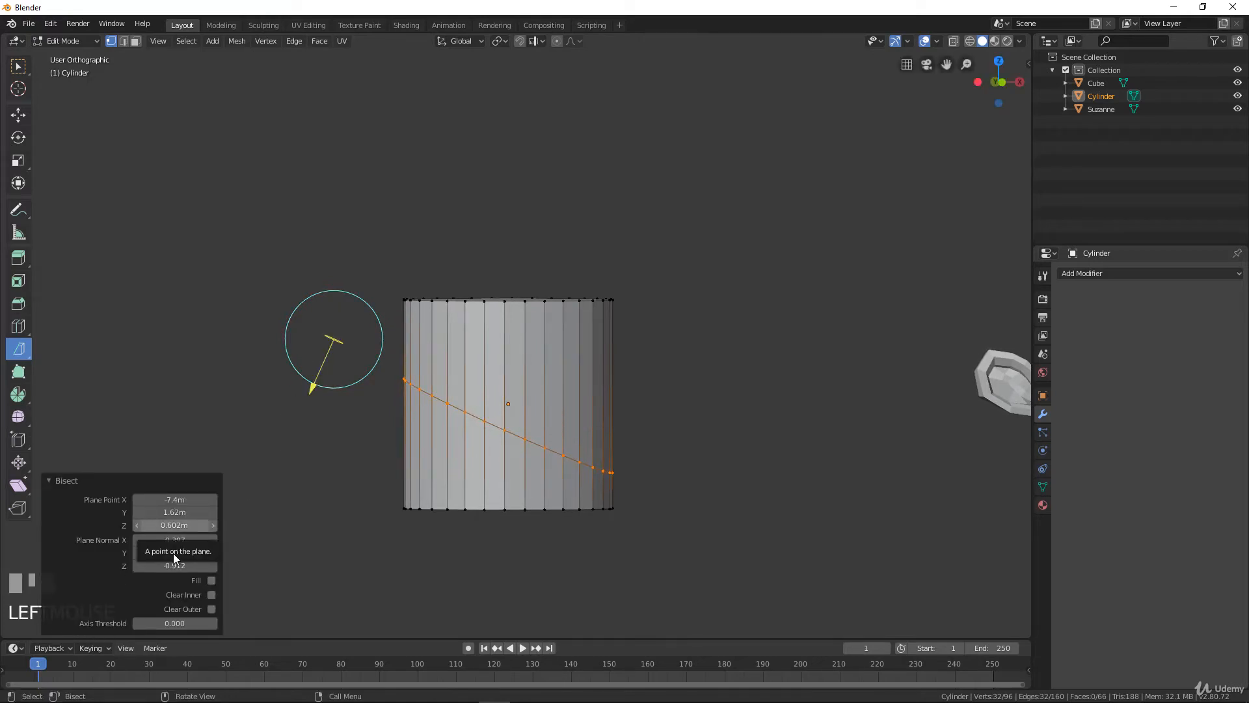
click(212, 594)
click(212, 594)
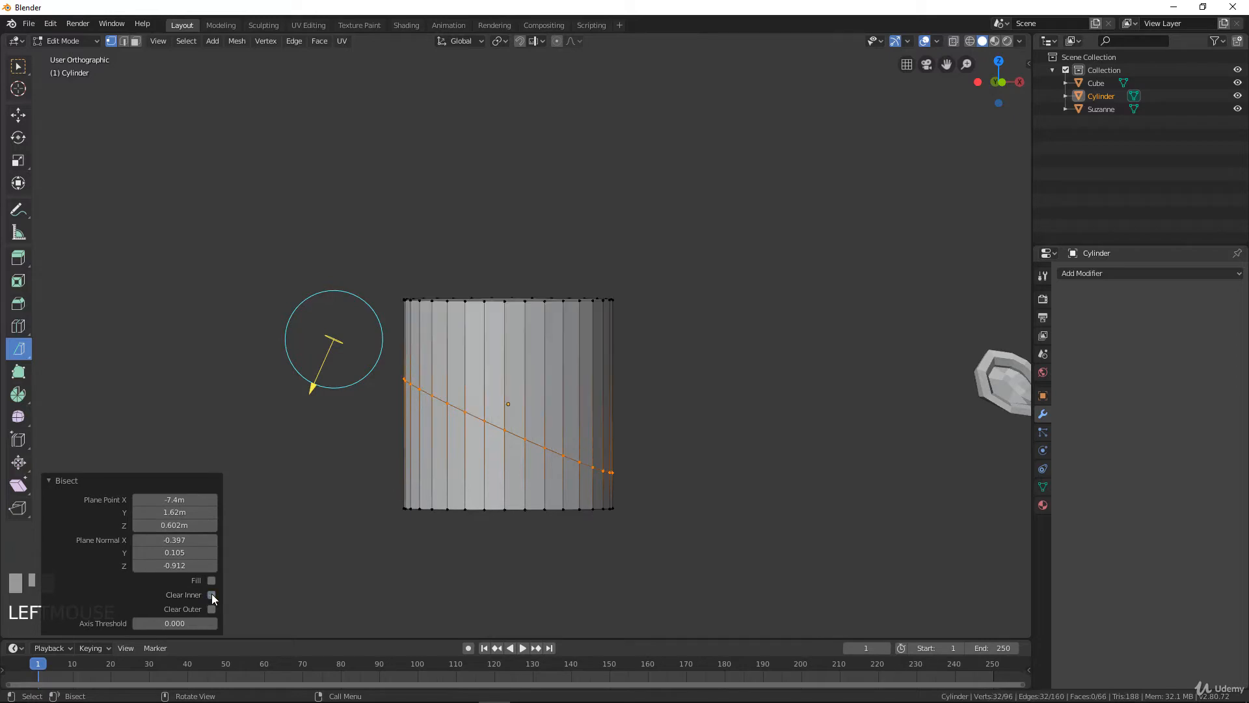
click(211, 608)
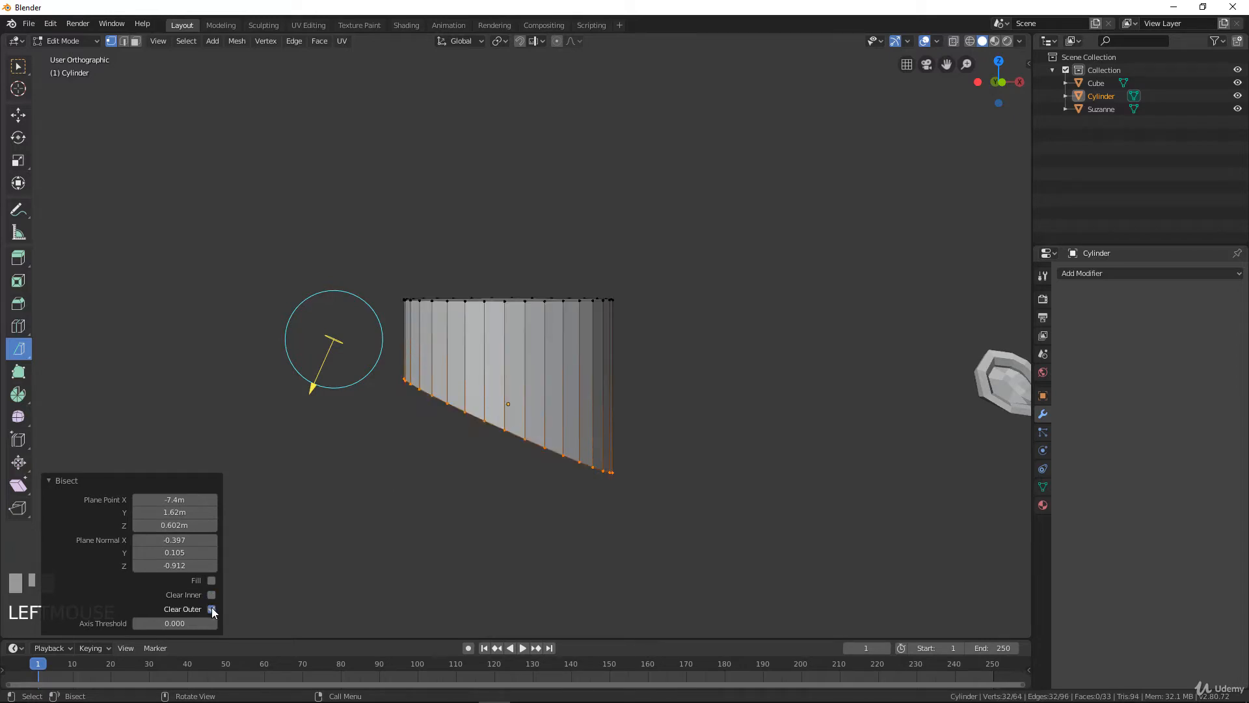
middle_drag(469, 364, 493, 423)
click(211, 580)
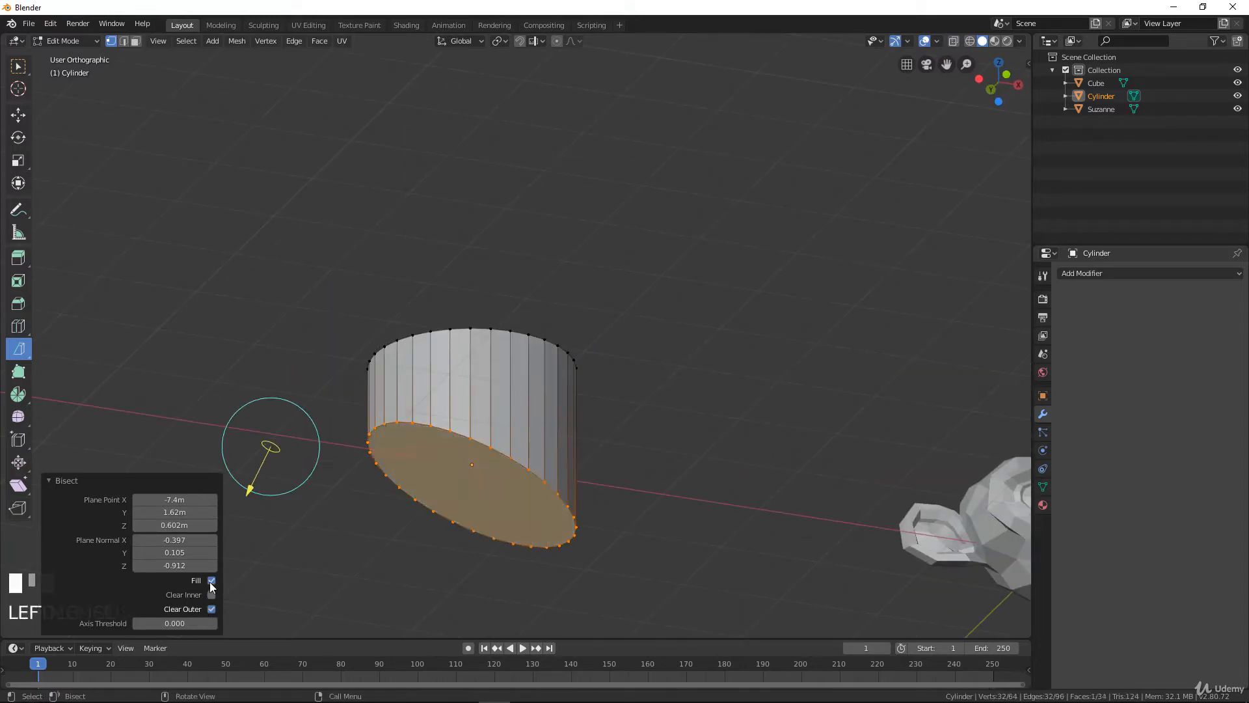
scroll(436, 515, down, 2)
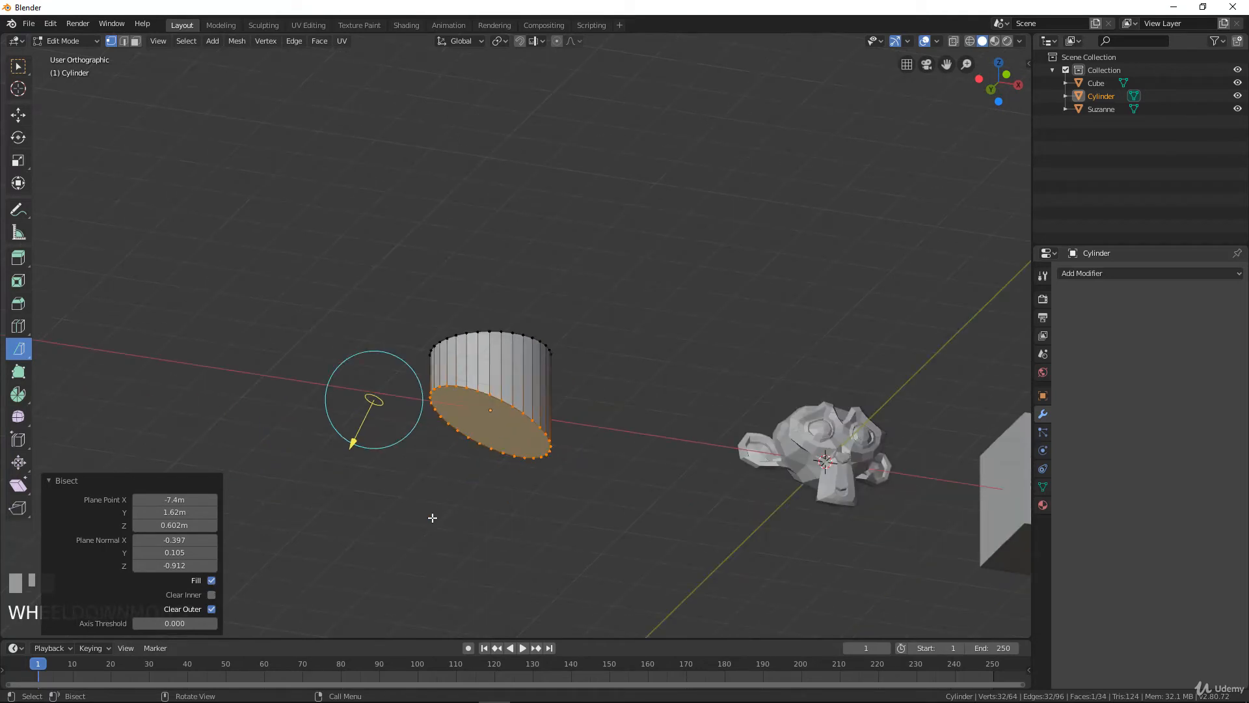
mouse_move(433, 518)
middle_down()
mouse_move(425, 540)
mouse_move(435, 533)
middle_up()
key(Tab)
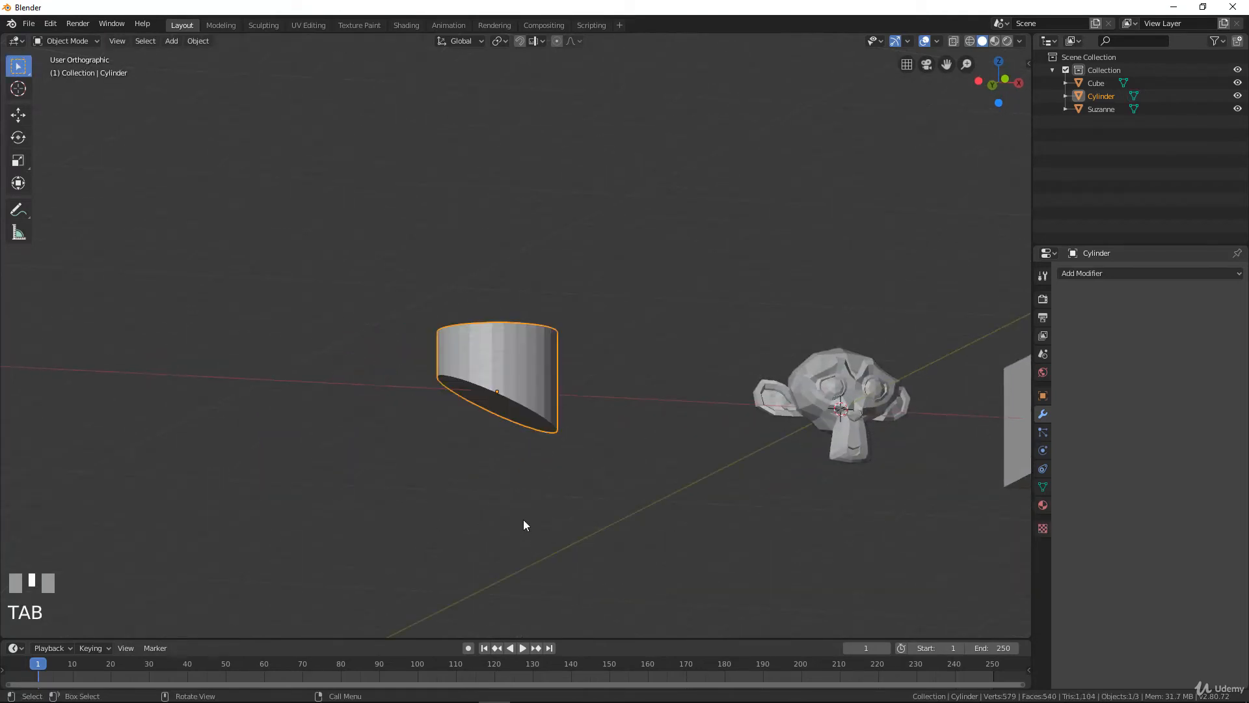
- Open the Suzanne mesh in Edit Mode and try to bisect its head without selecting all the geometry
middle_drag(524, 521, 820, 488)
scroll(955, 413, up, 2)
middle_drag(954, 412, 650, 475)
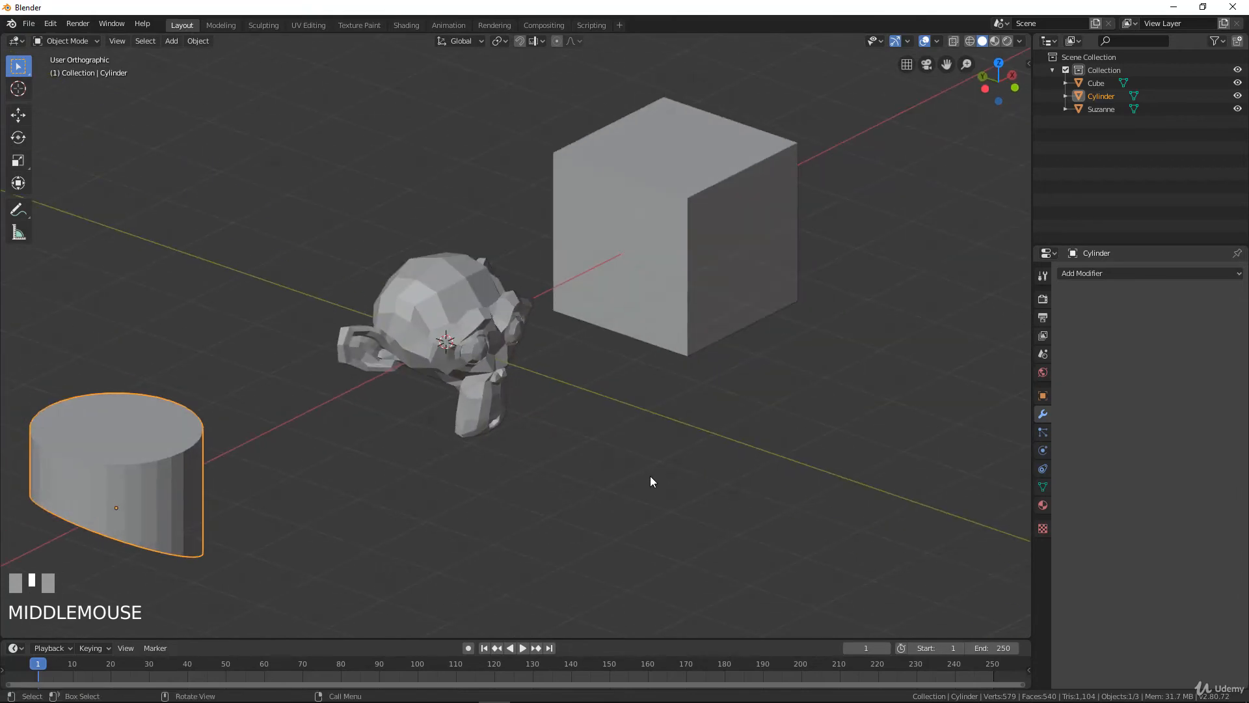
scroll(475, 337, up, 2)
click(470, 323)
key(Tab)
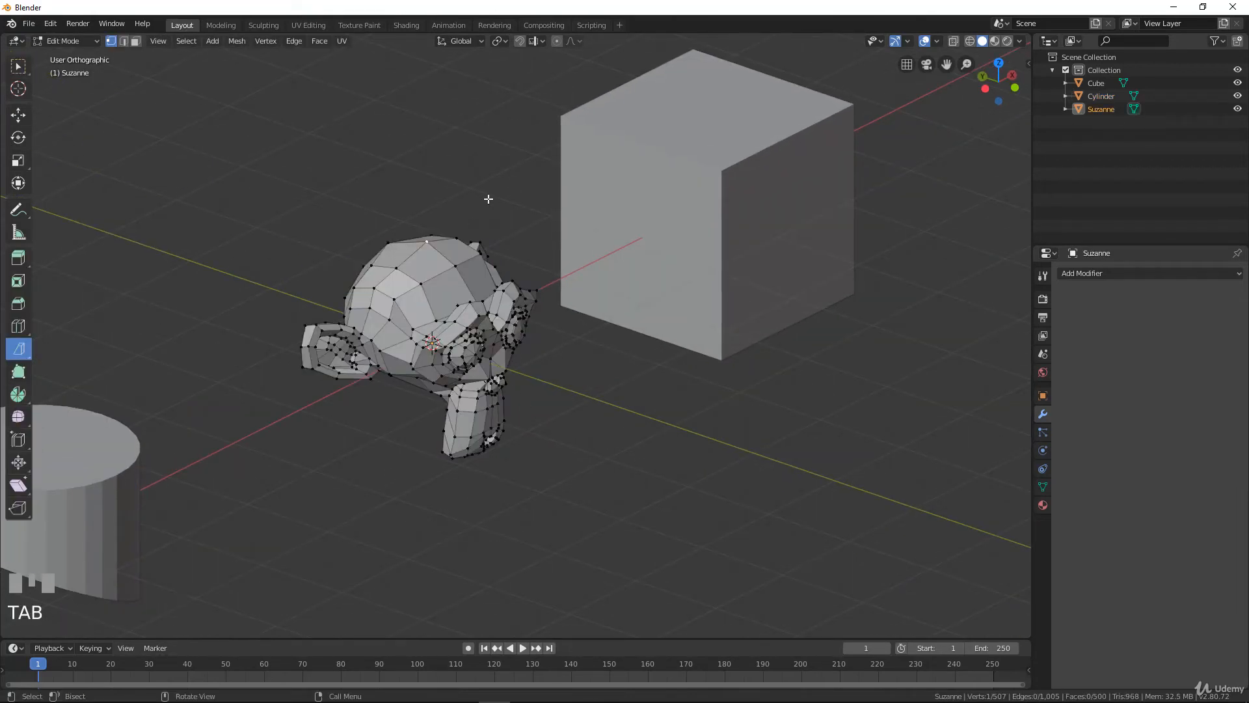
drag(489, 198, 464, 242)
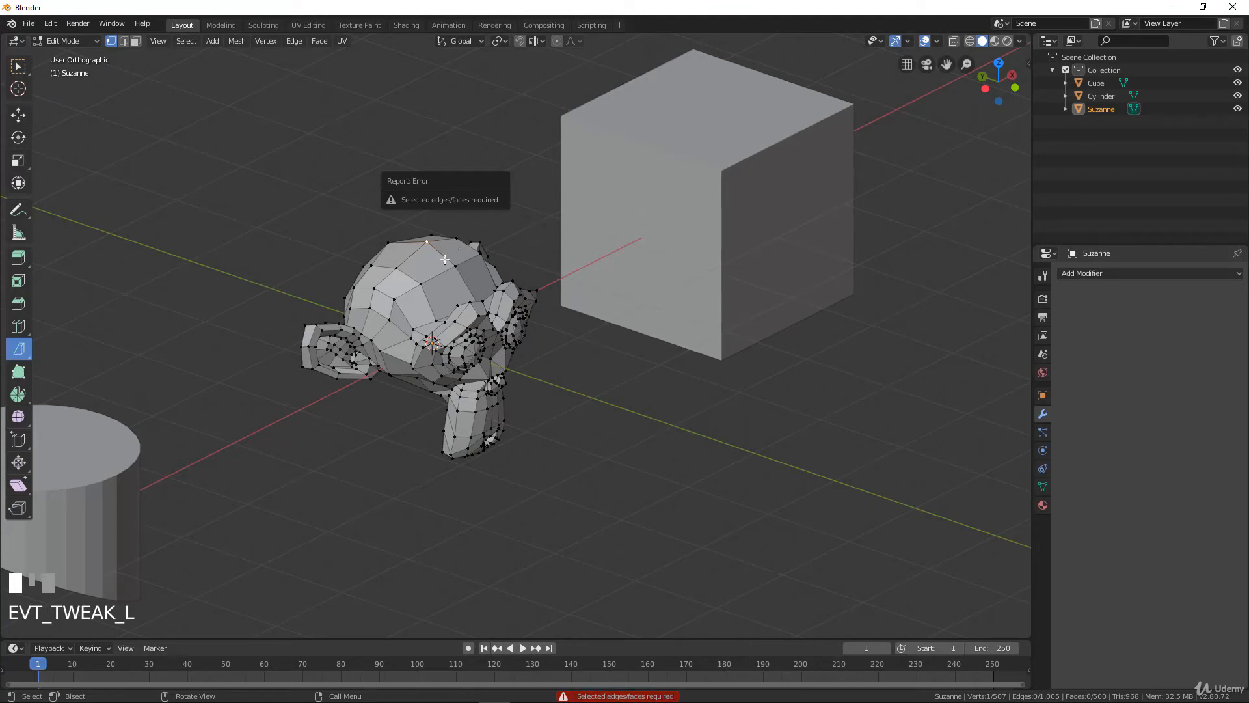
- Select all of Suzanne's geometry and bisect the head along a steep diagonal
key(a)
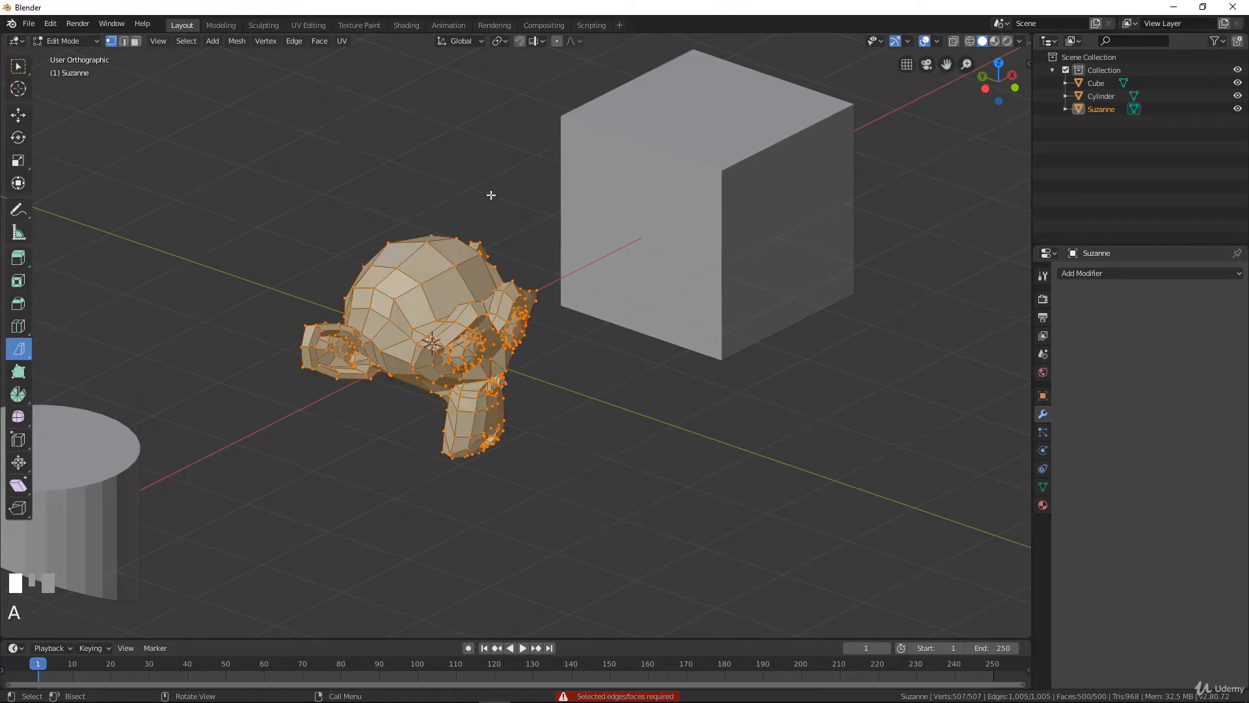
click(459, 233)
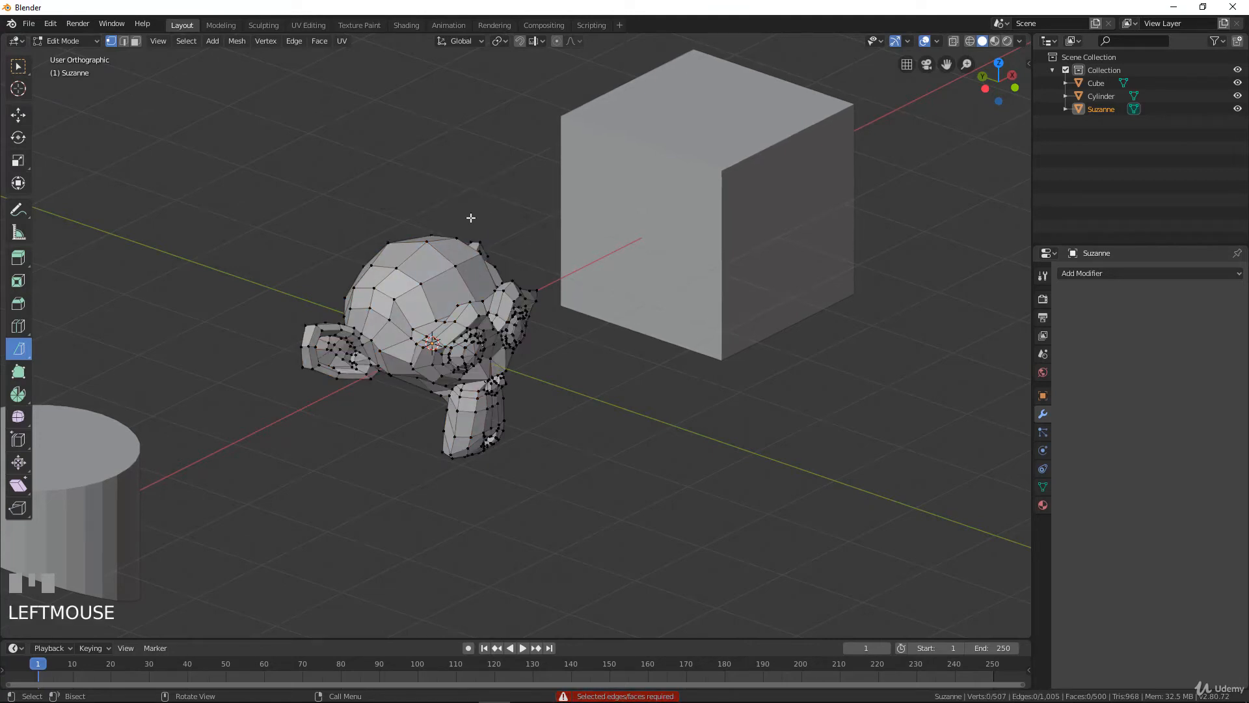
key(a)
drag(479, 207, 377, 423)
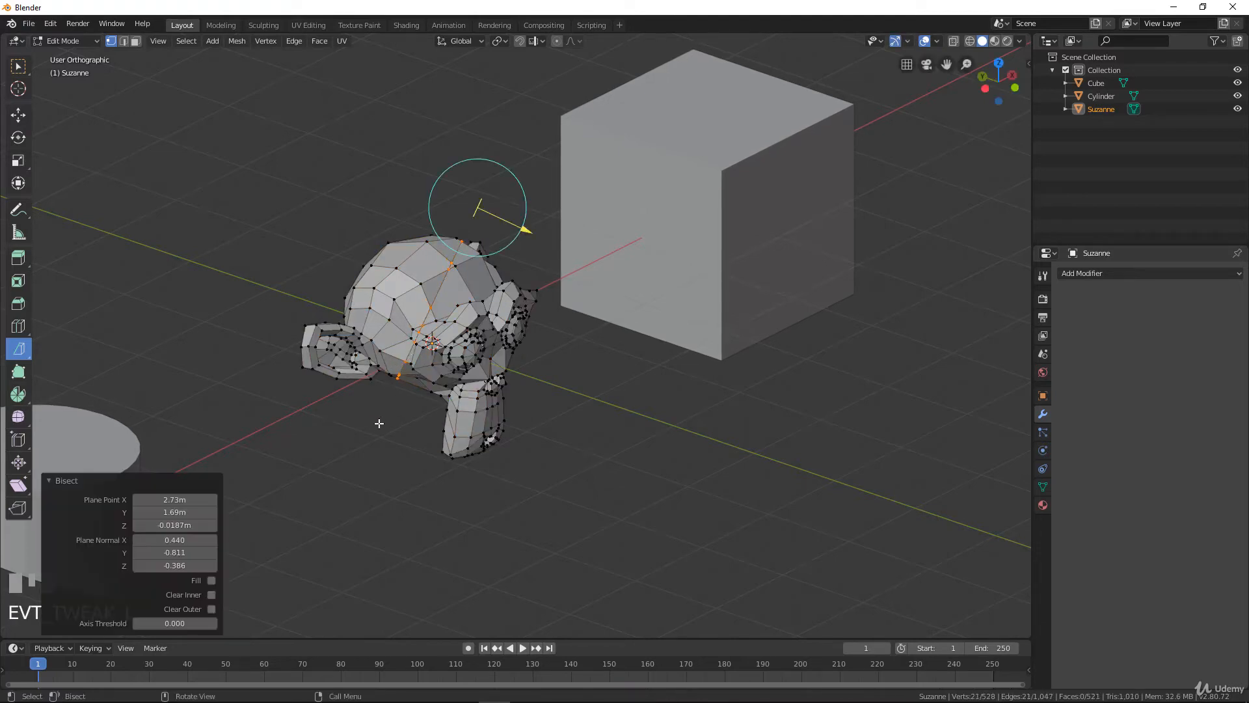
- Remove the back of Suzanne's head with Clear Inner, cap the cut with Fill, and return to Object Mode
click(211, 595)
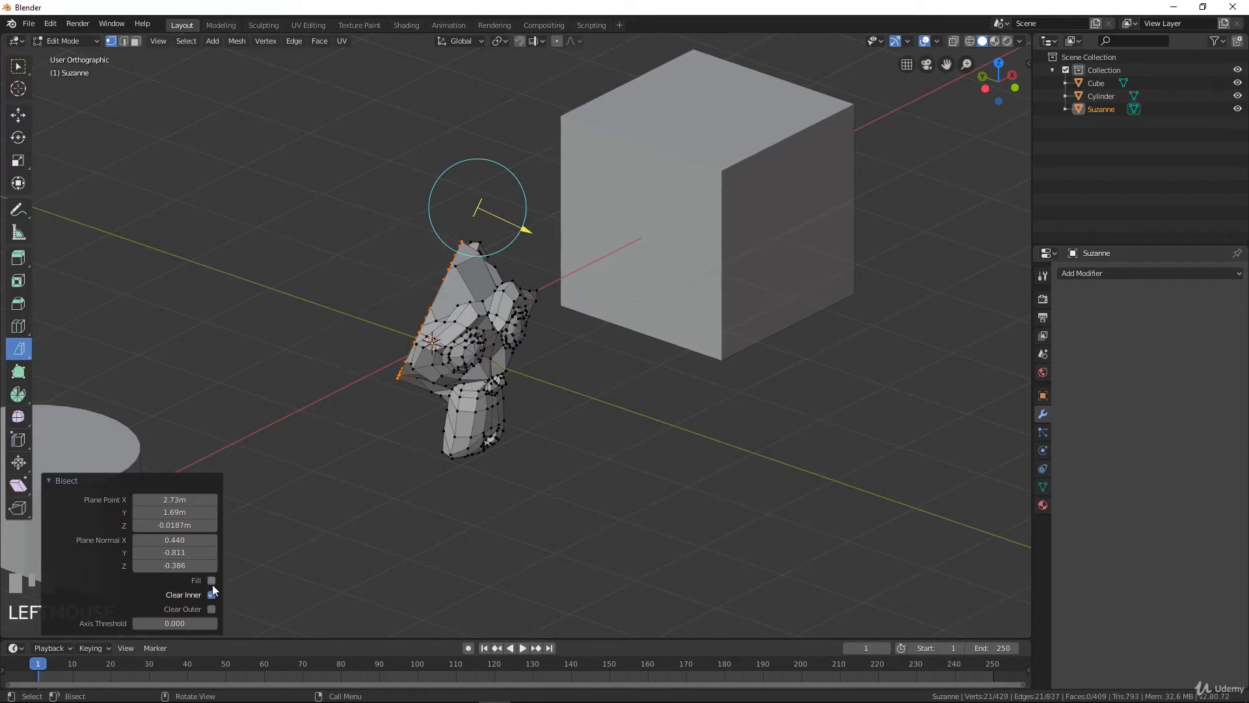
click(211, 580)
middle_drag(279, 399, 321, 392)
key(Tab)
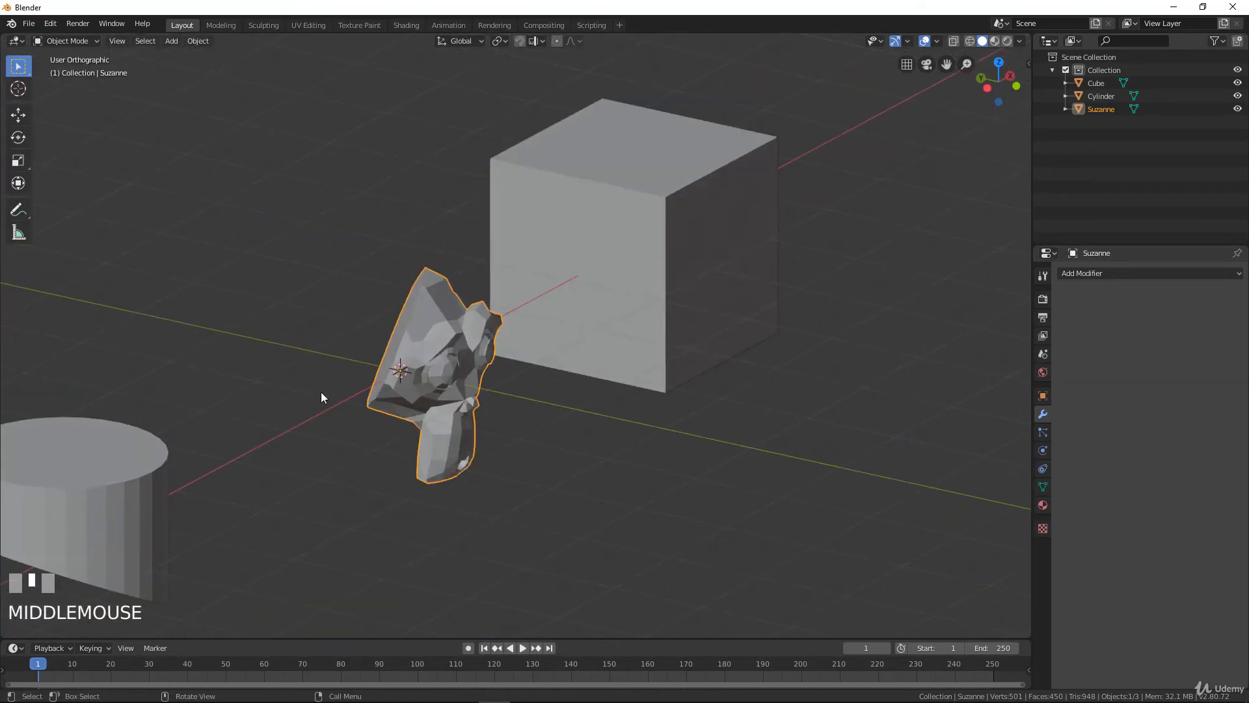
- Undo the bisect on Suzanne to restore the full head
key(Tab)
key(ctrl+z)
key(ctrl+z)
key(ctrl+z)
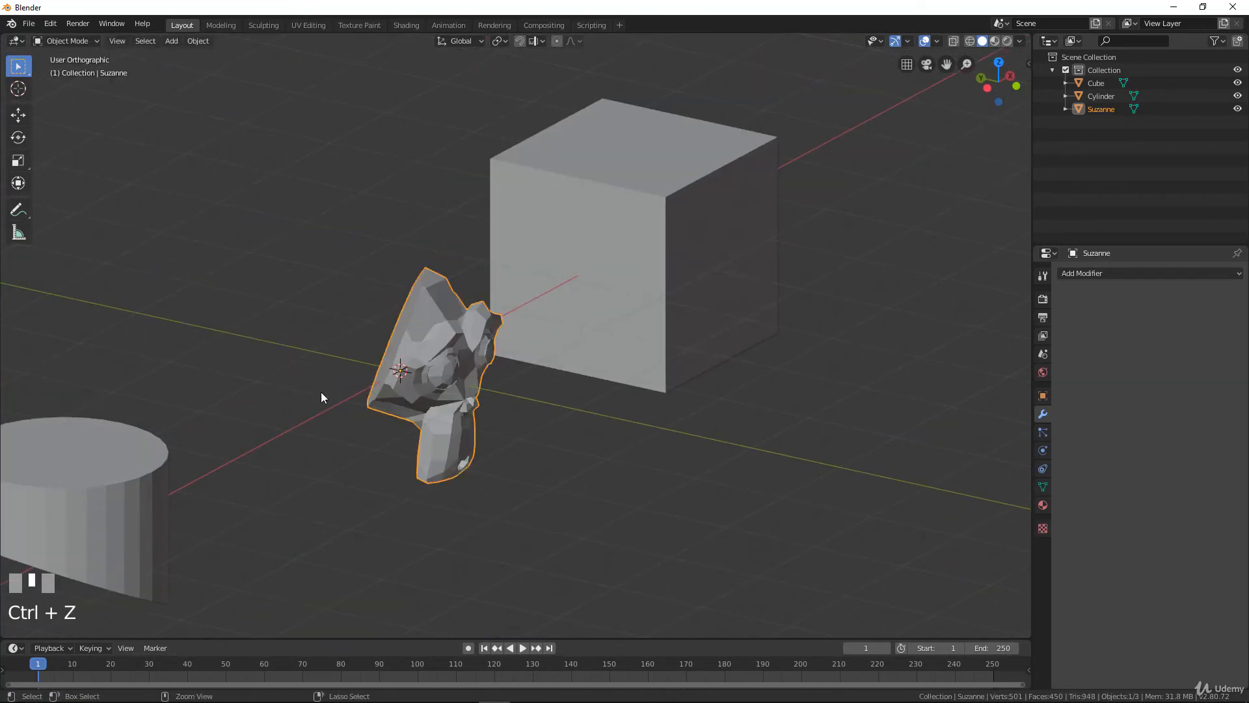
scroll(290, 423, down, 3)
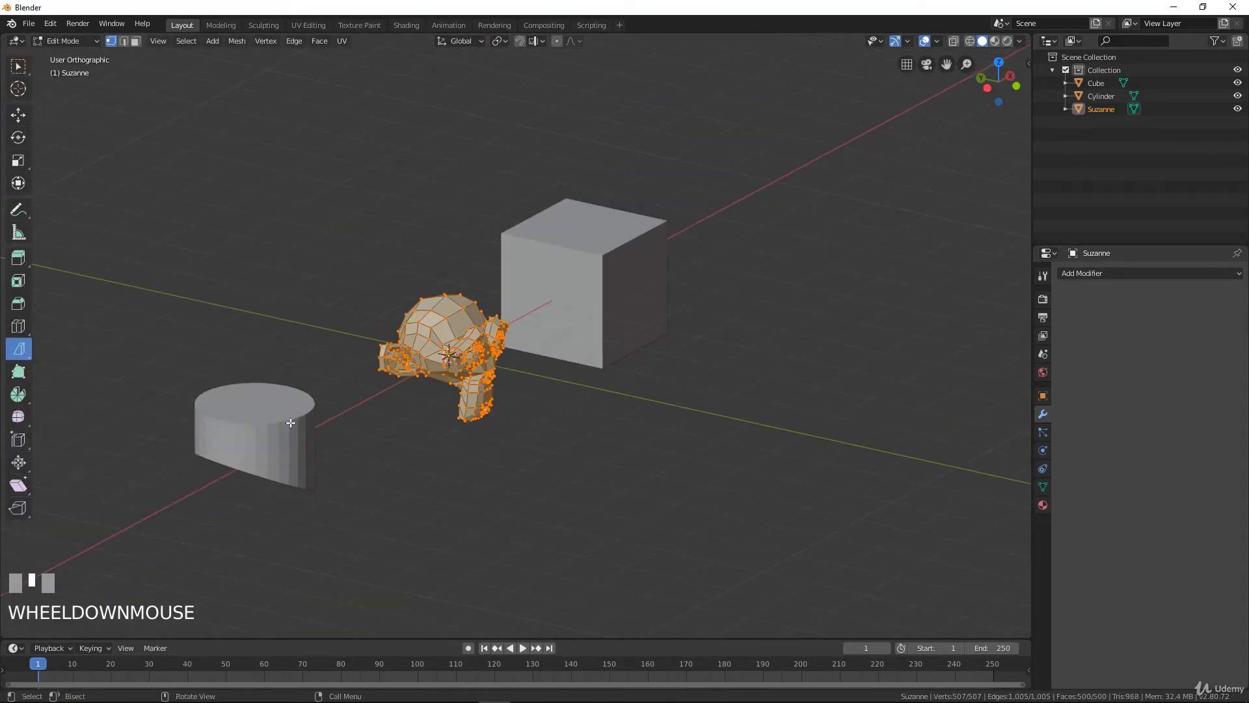
- Undo further until the cylinder's bisect is reverted and the cylinder is whole, and return to Object Mode
key(ctrl+z)
key(ctrl+z)
key(ctrl+z)
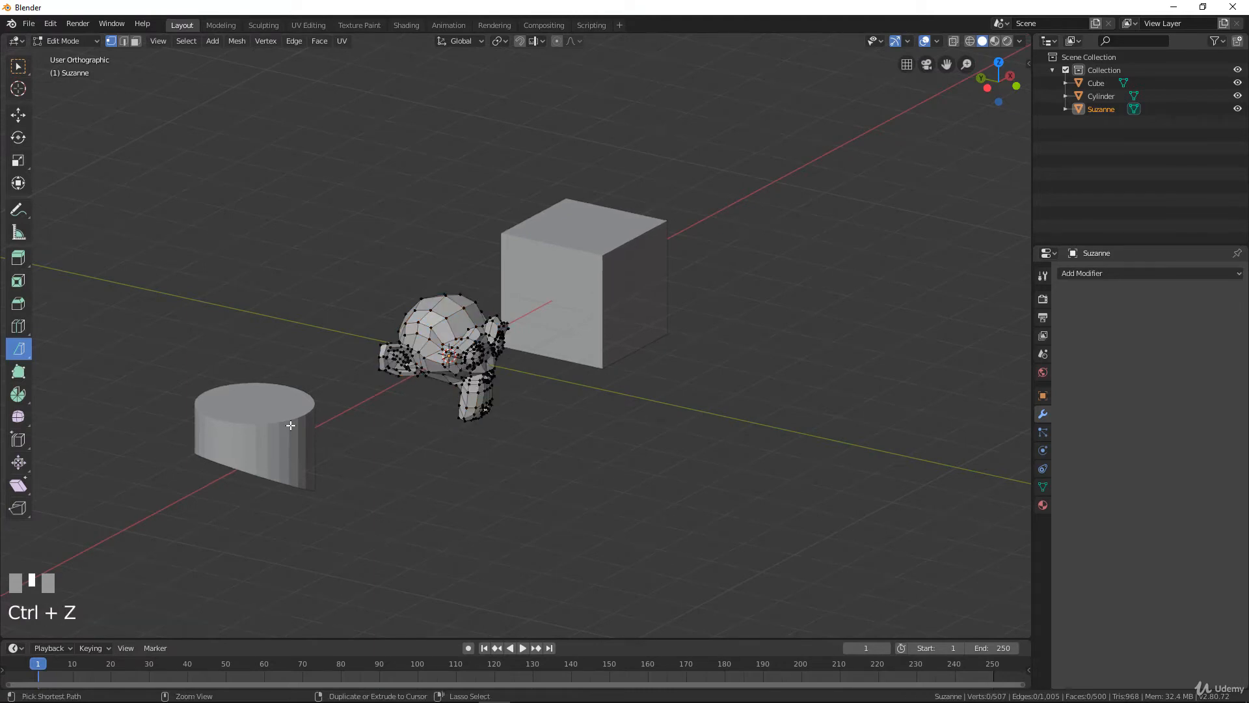
key(ctrl+z)
middle_drag(290, 424, 439, 420)
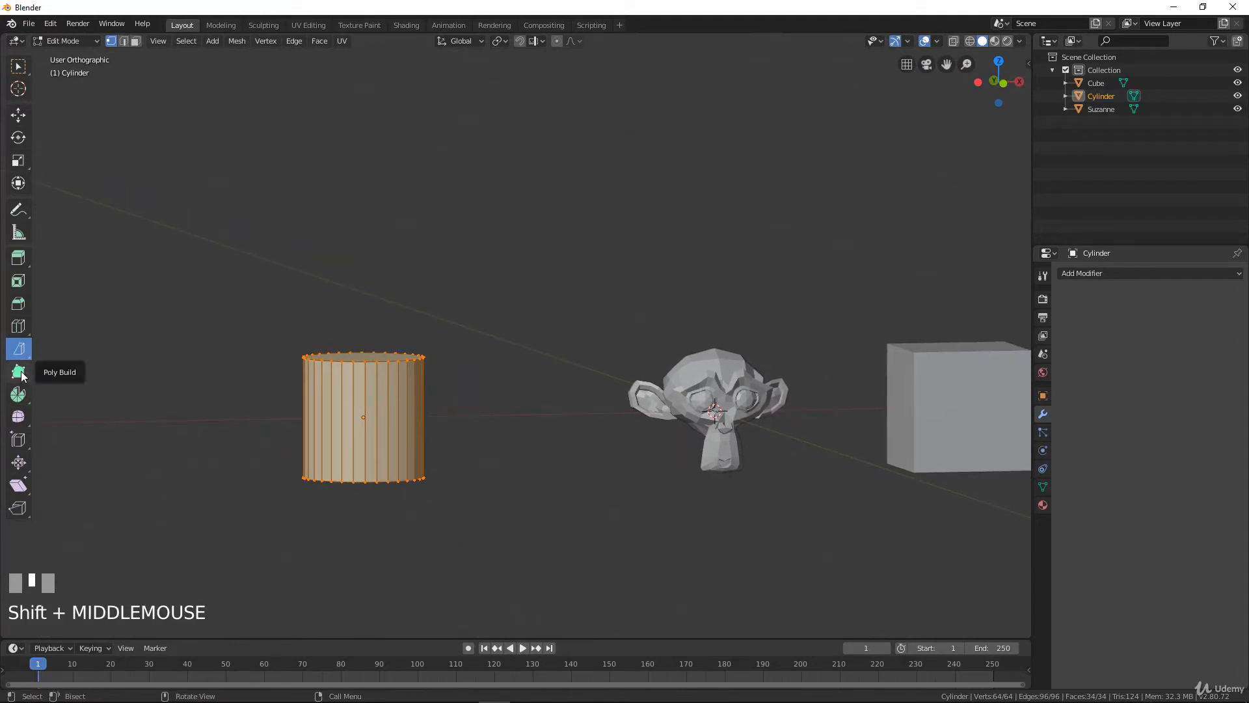
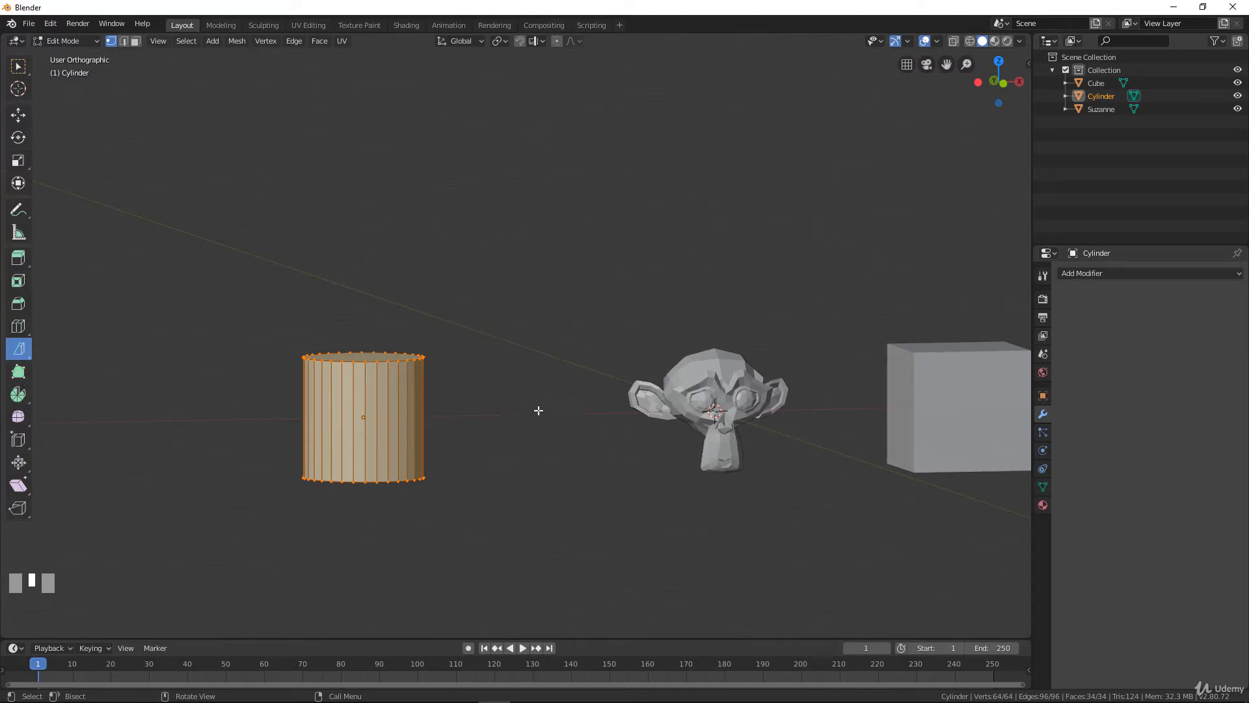
middle_drag(539, 410, 637, 359)
key(Tab)
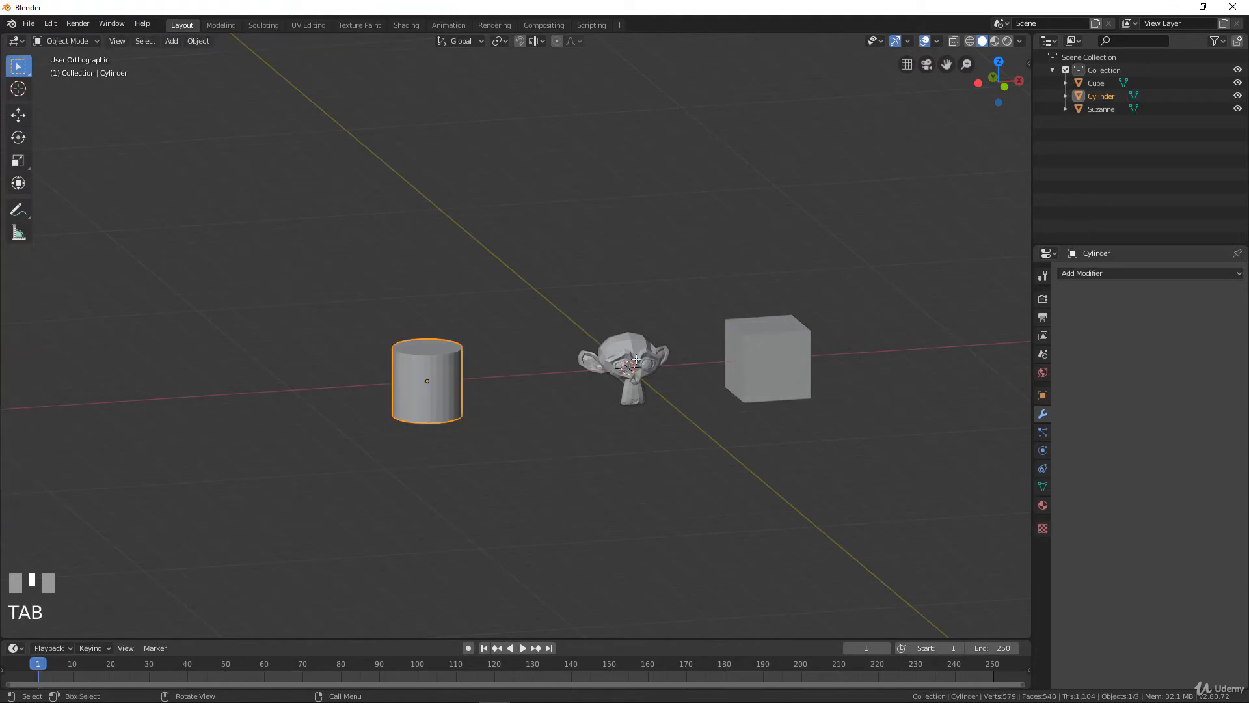
- Delete the cylinder and the monkey head, keeping only the cube in the scene
shift+click(636, 358)
key(x)
click(747, 351)
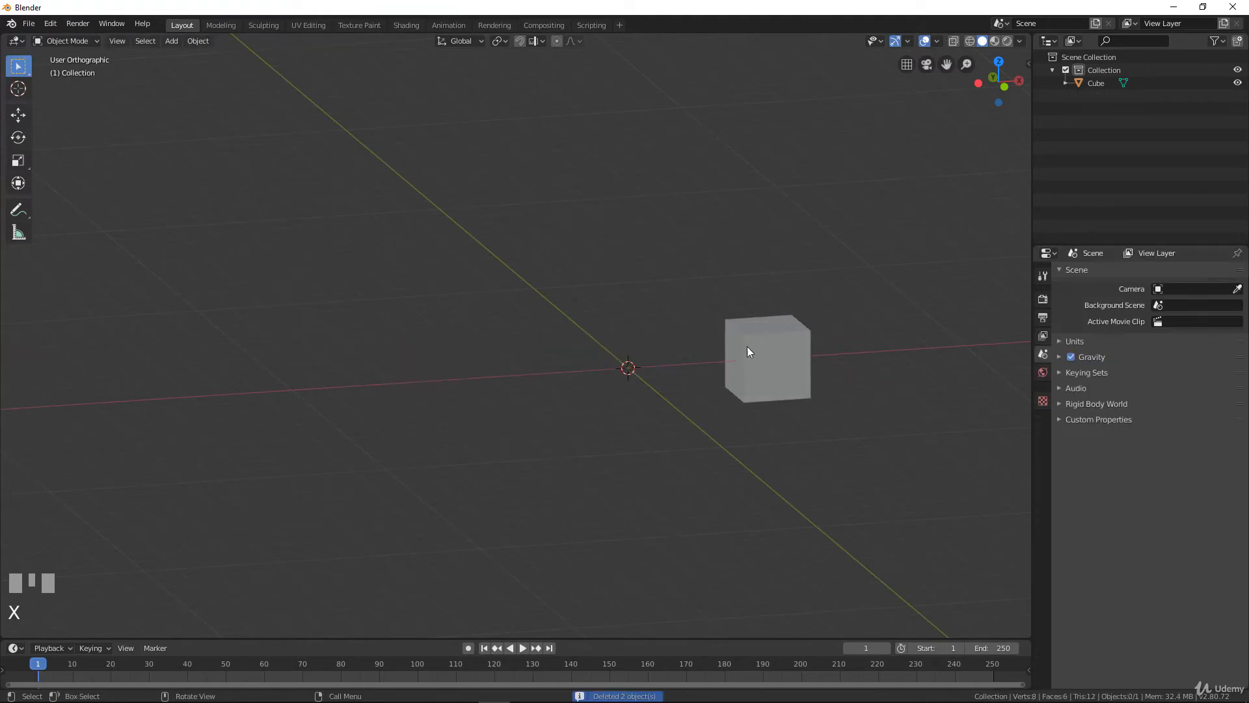
- Open the cube's mesh for editing and activate the Spin tool
click(749, 371)
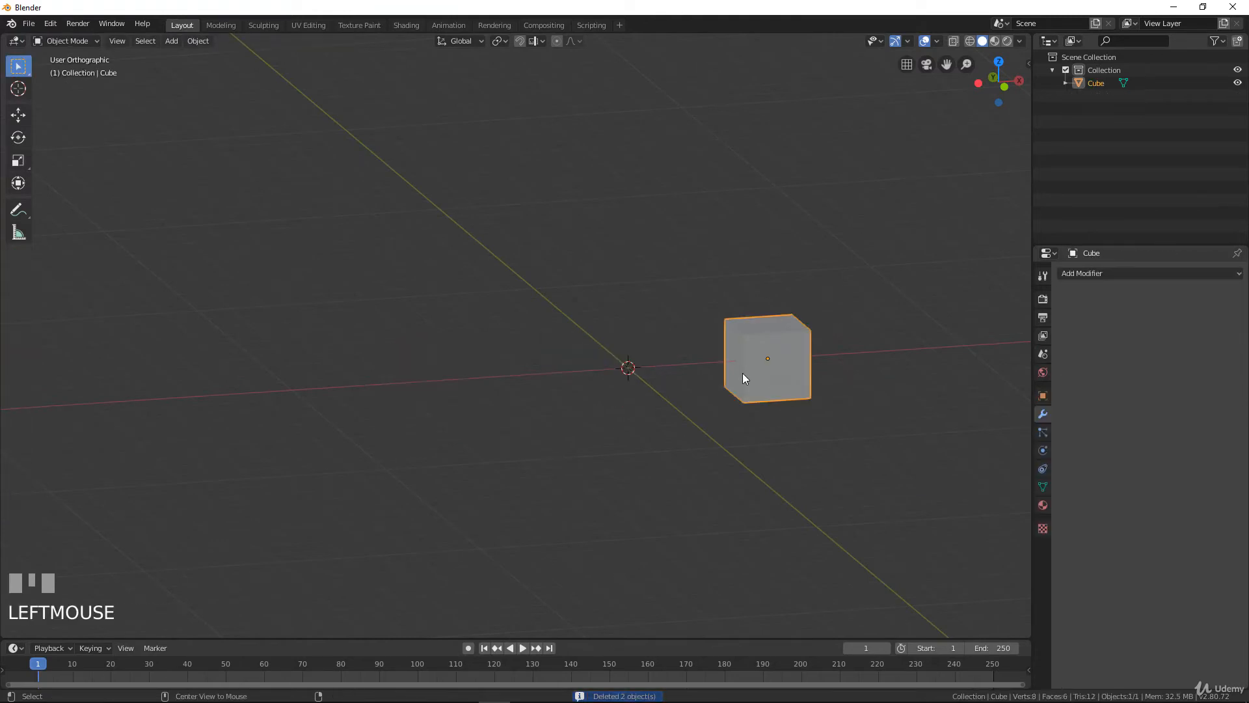
alt+middle_click(743, 373)
middle_drag(795, 356, 649, 390)
key(Tab)
scroll(137, 424, up, 2)
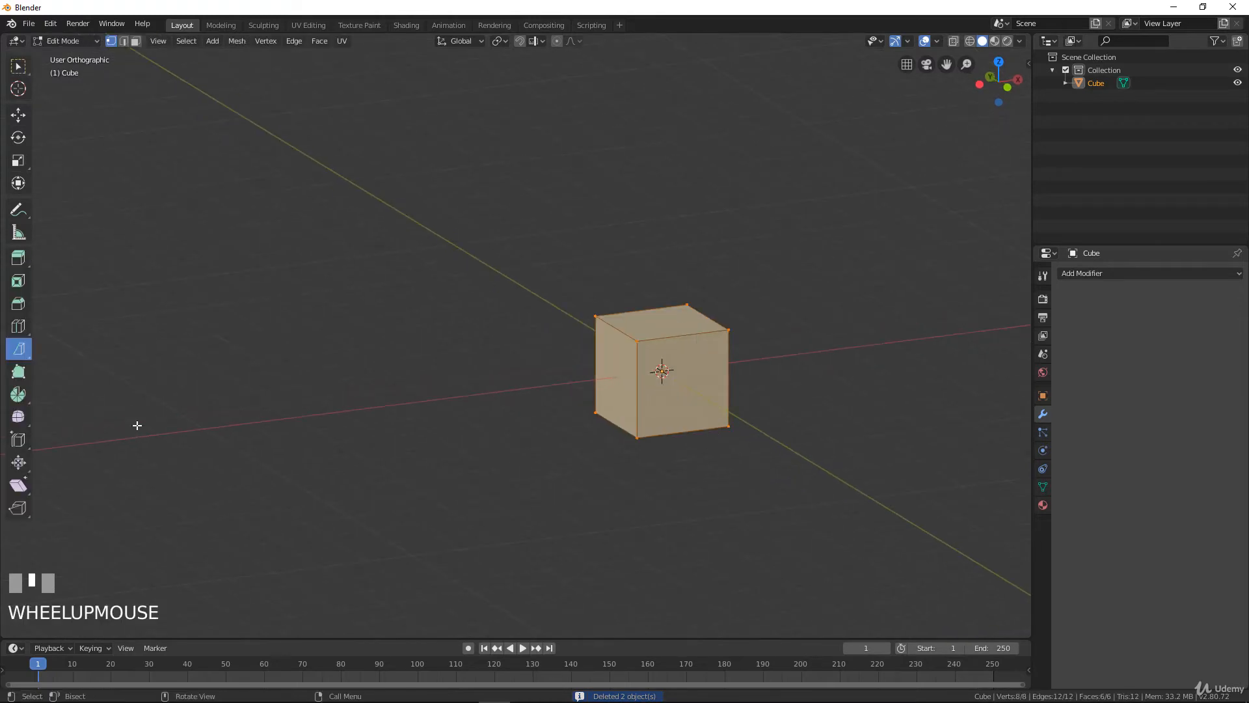
click(21, 397)
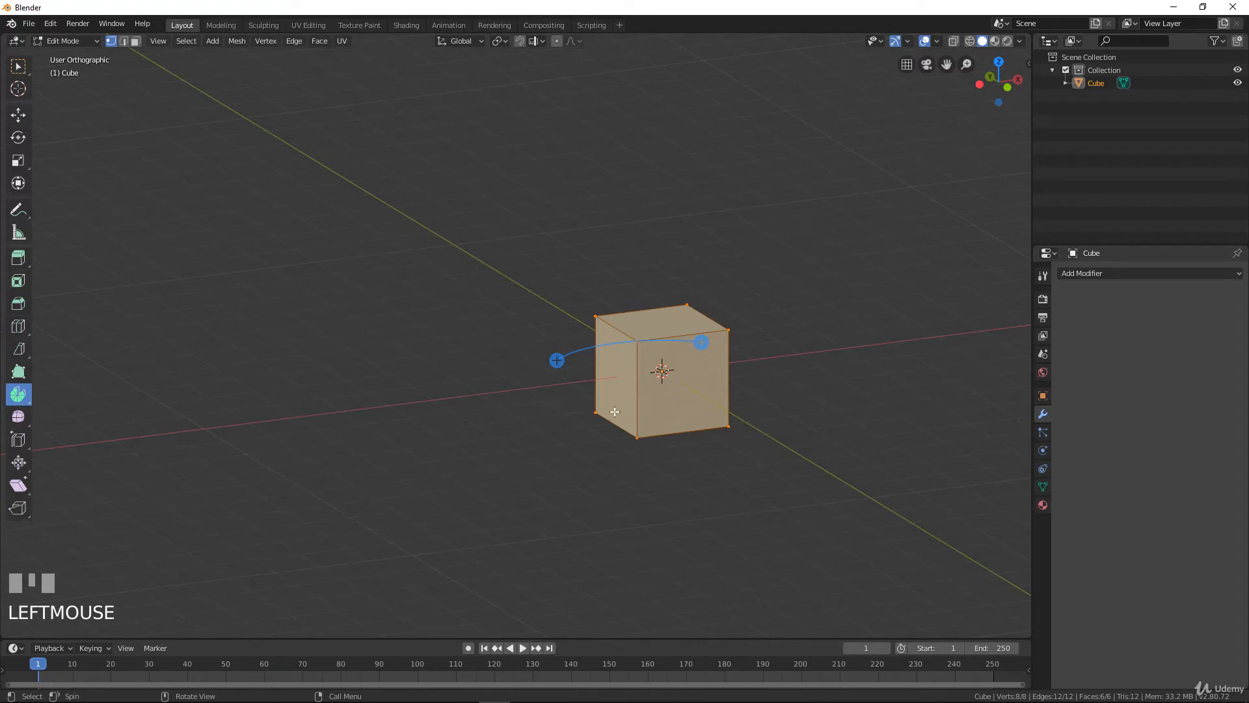
- Move the cube's whole mesh about 6.73 m along the X axis, away from the origin
middle_drag(615, 412, 582, 466)
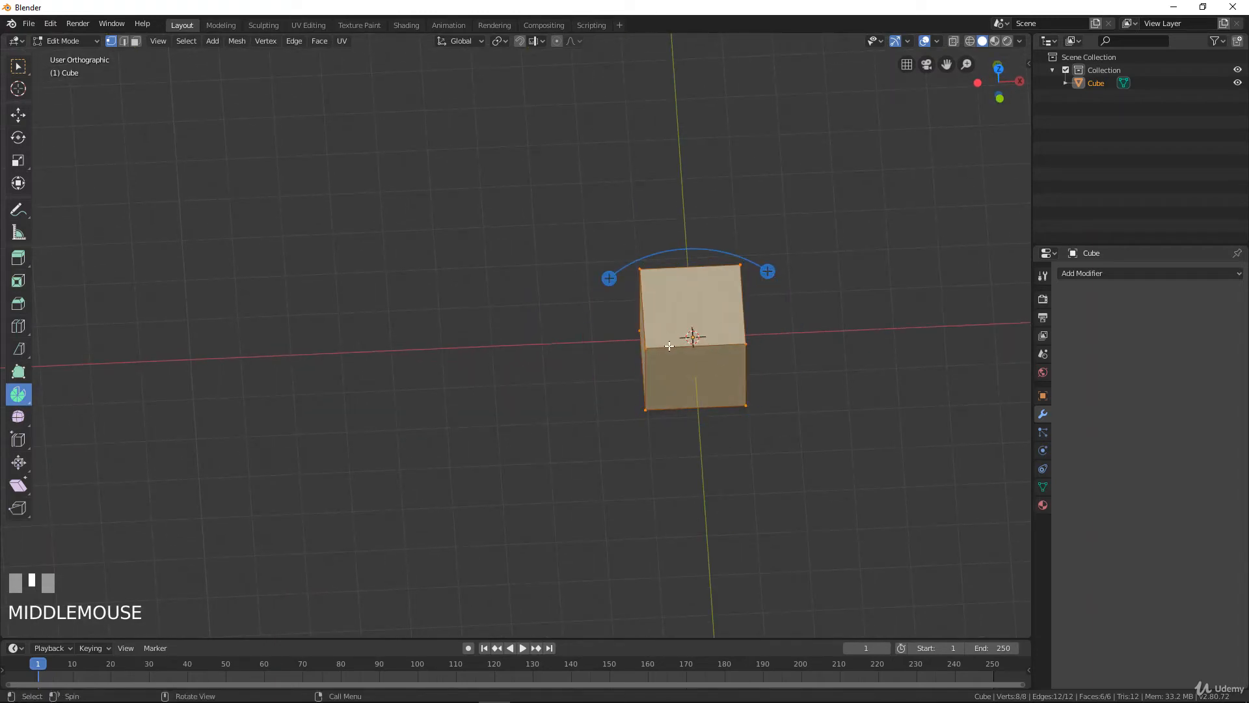
key(g)
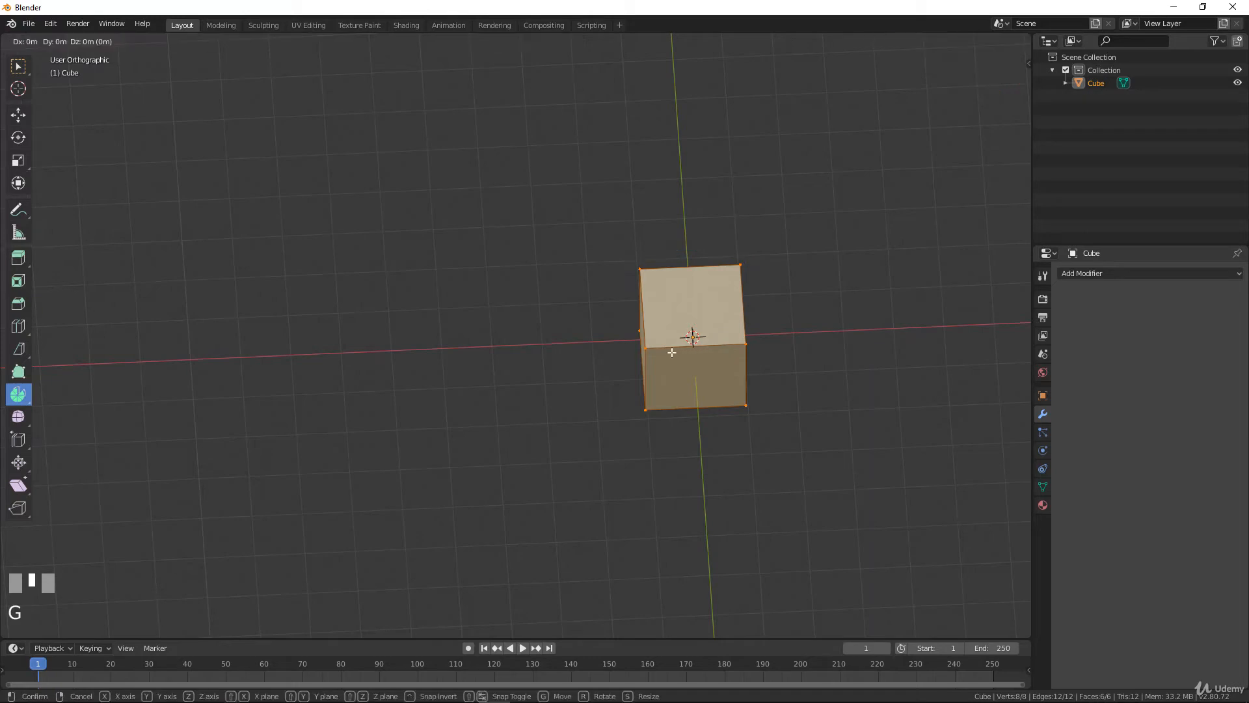
key(x)
click(1009, 345)
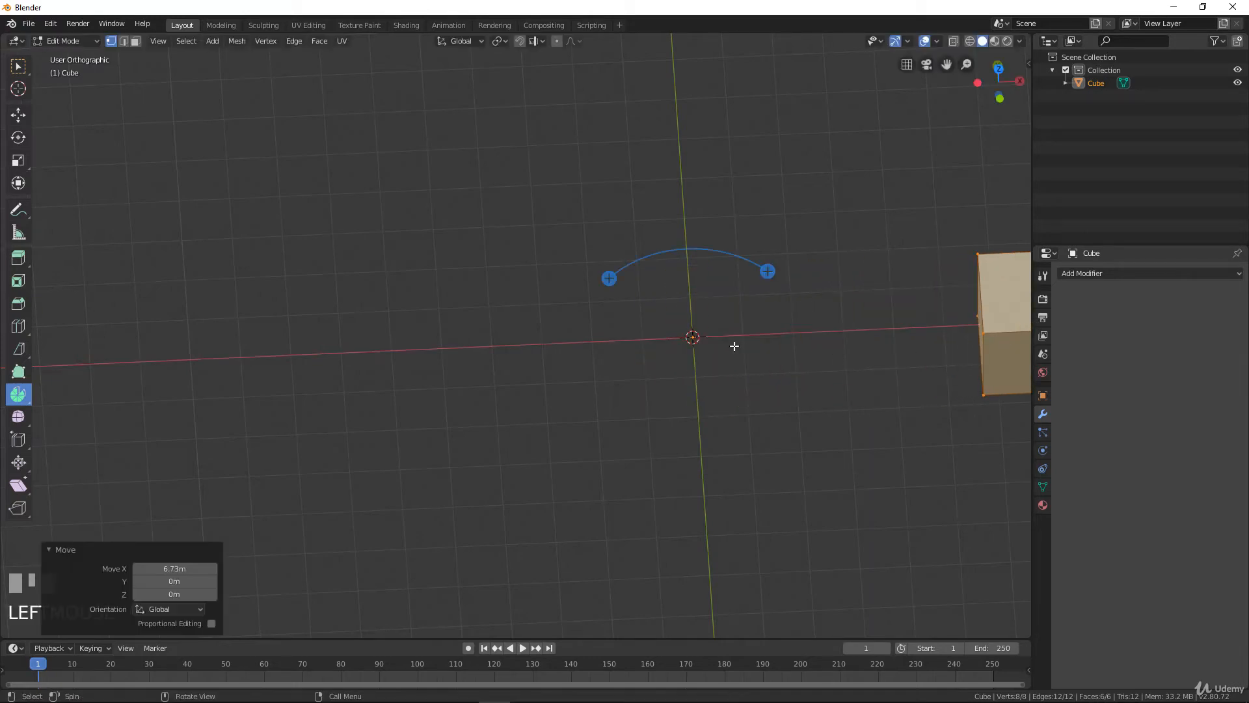
- Spin the cube's front face (negative Y side) about 95° around the origin to form a curved bar
scroll(735, 350, down, 3)
shift+middle_drag(758, 346, 669, 322)
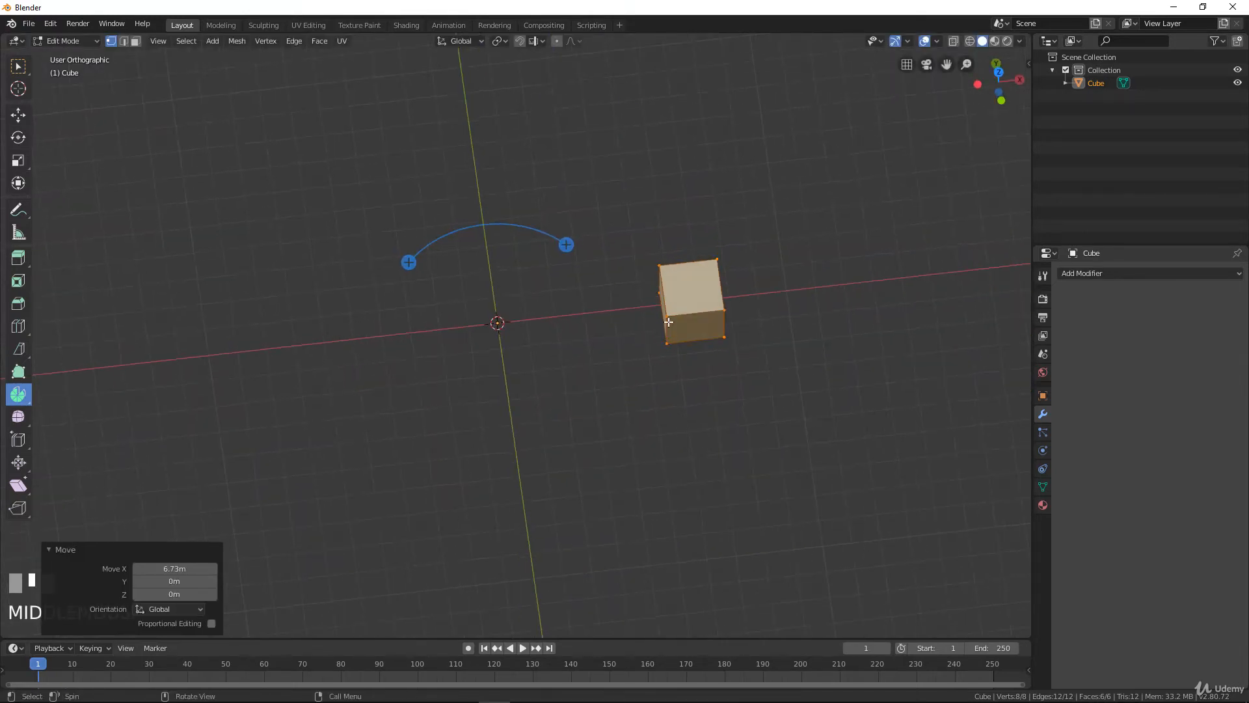
click(673, 341)
shift+click(673, 341)
shift+click(727, 313)
shift+click(726, 338)
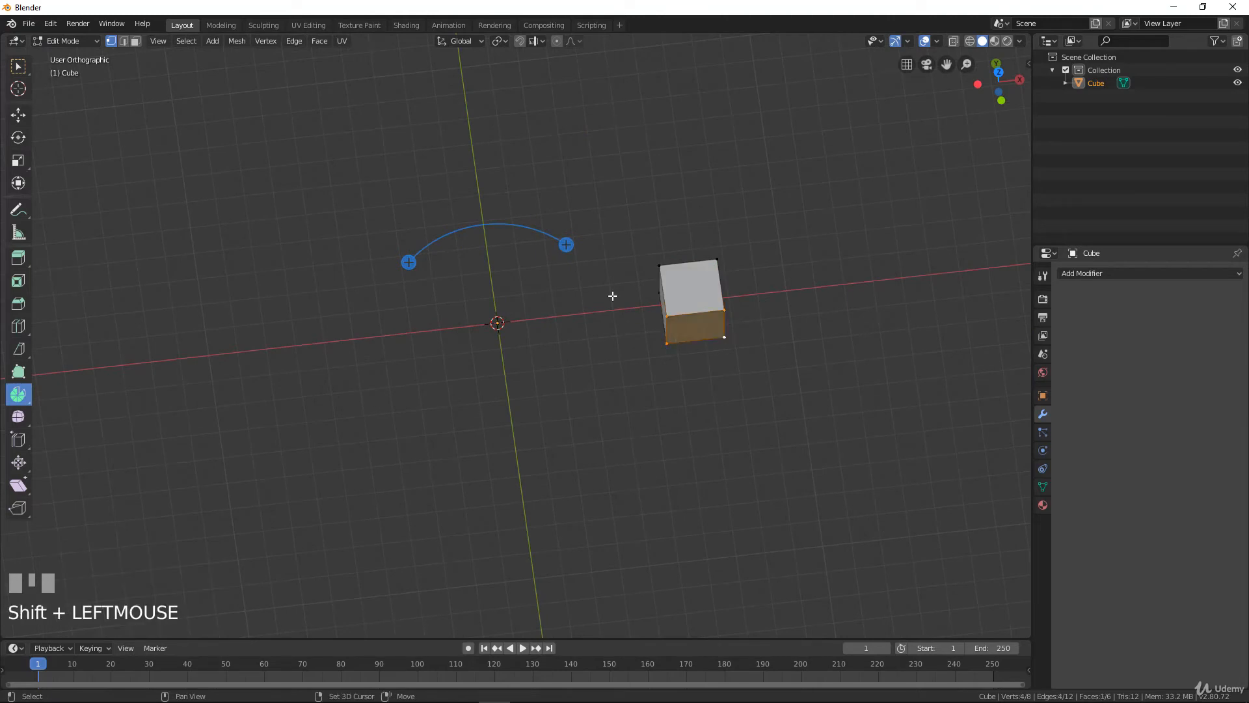
drag(566, 244, 536, 356)
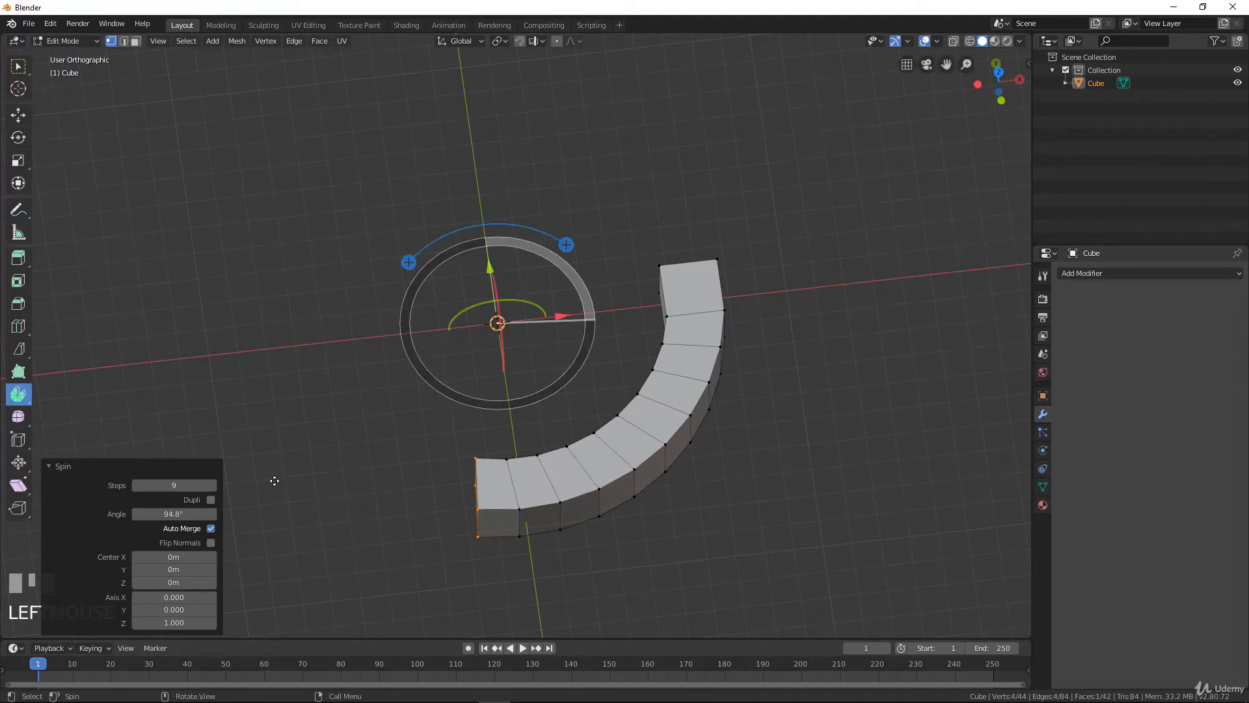
- Adjust the spin to an angle of 94.9° with 15 steps
mouse_move(173, 514)
mouse_down()
mouse_move(225, 514)
mouse_move(177, 514)
mouse_up()
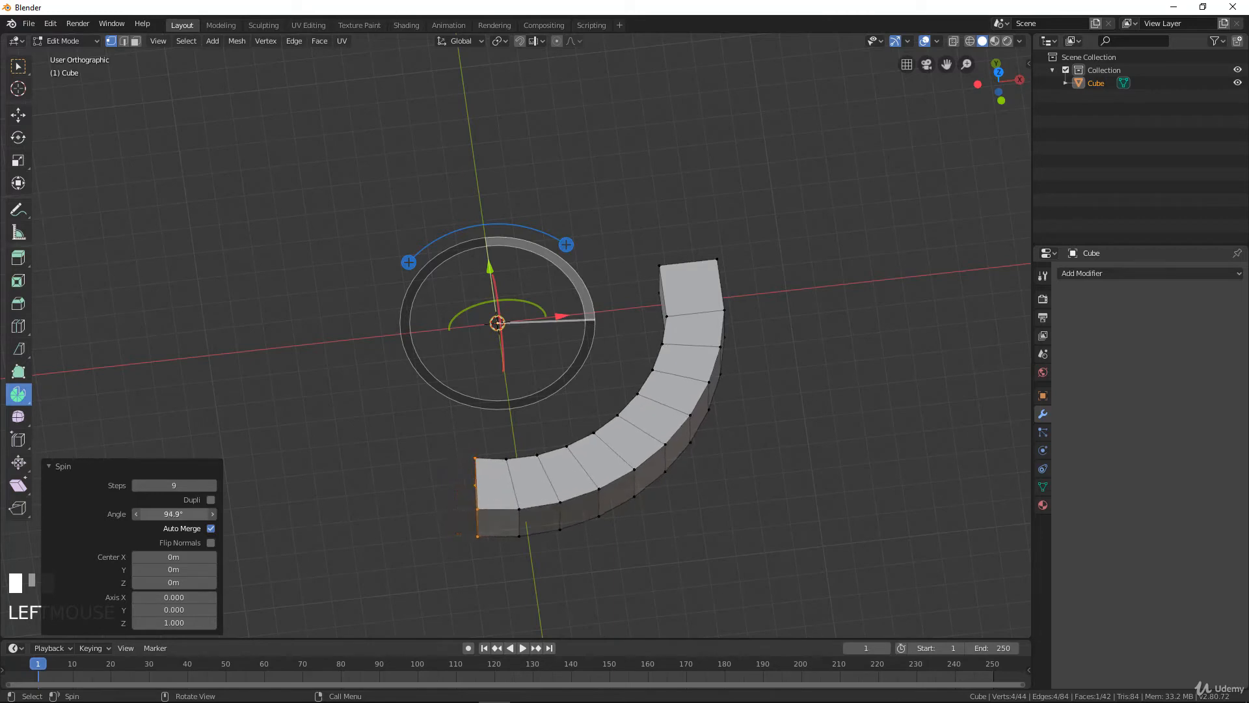
click(213, 486)
click(213, 486)
click(213, 488)
click(213, 488)
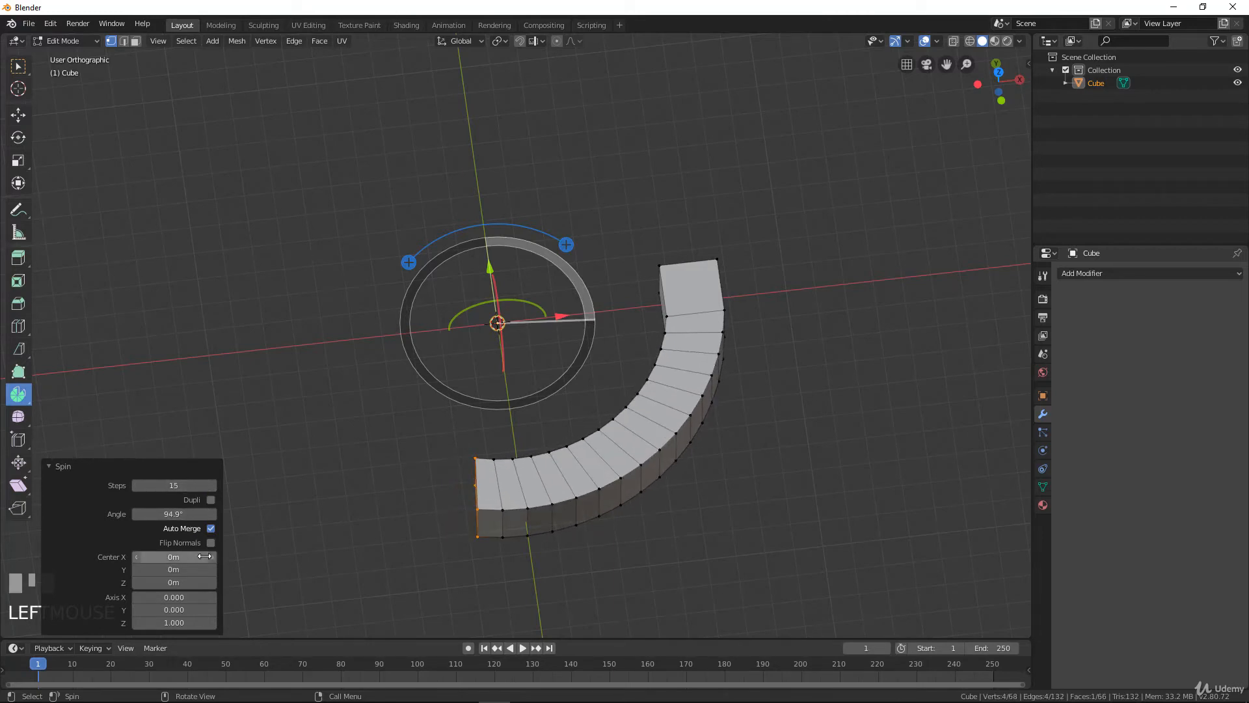
- Try tilting the spin's rotation axis with its rotation gizmo
middle_drag(376, 431, 507, 347)
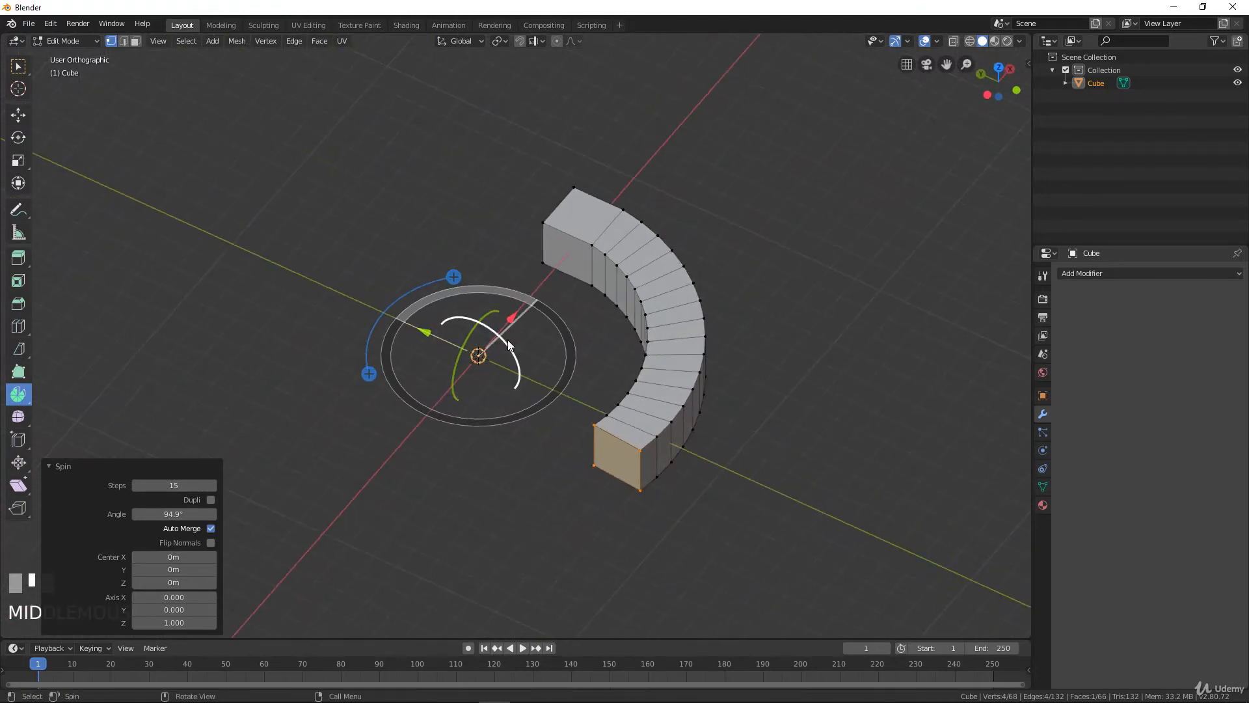
drag(506, 346, 475, 330)
right_click(504, 347)
middle_drag(554, 371, 590, 354)
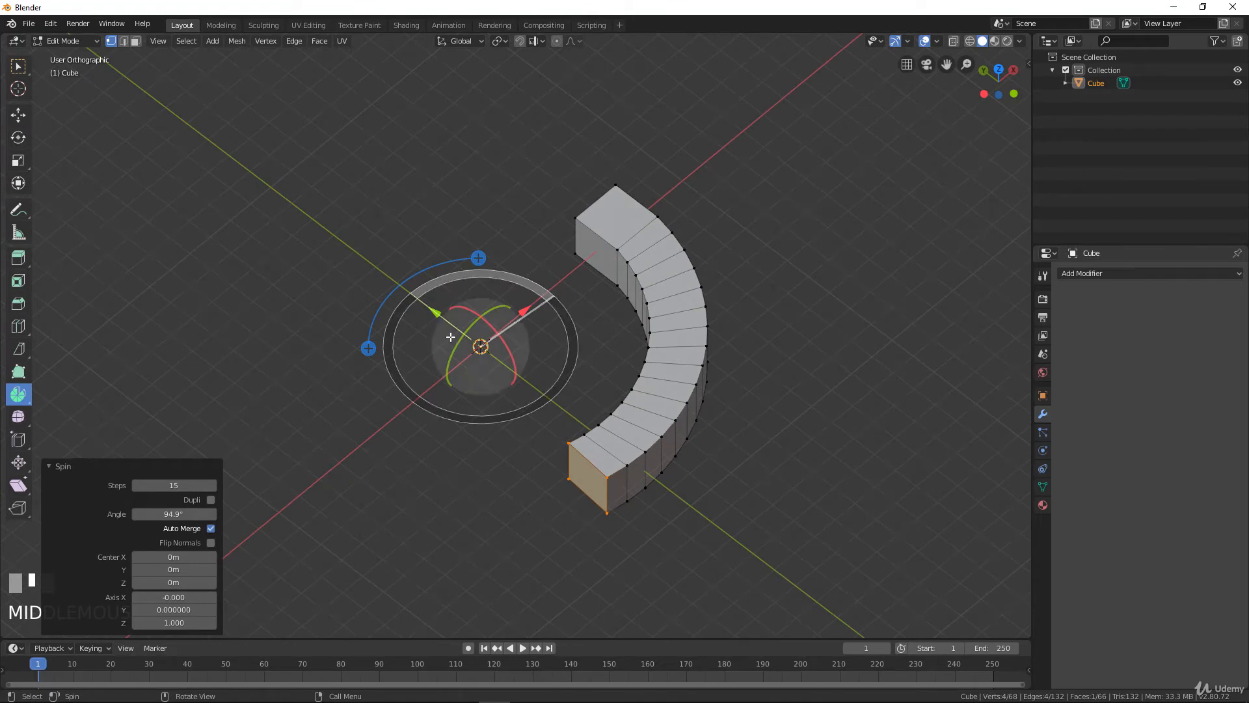
- Return to Object Mode and delete the curved bar made from the cube
key(Tab)
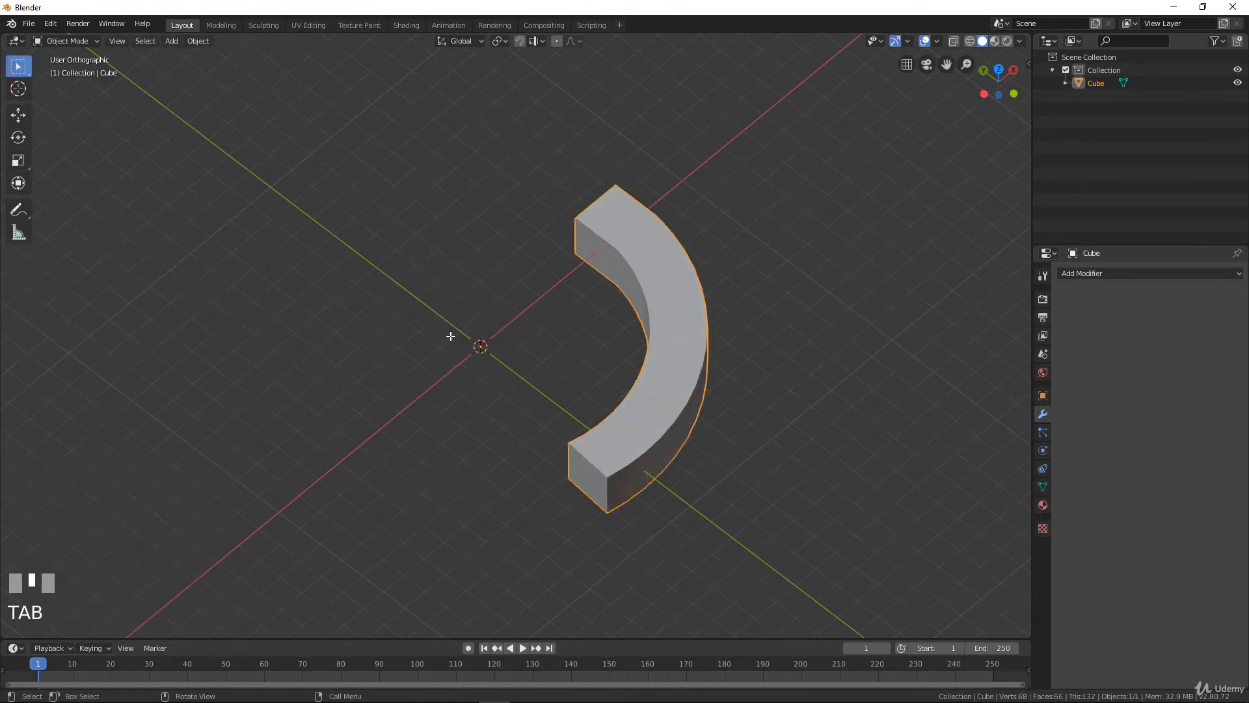
key(x)
click(506, 351)
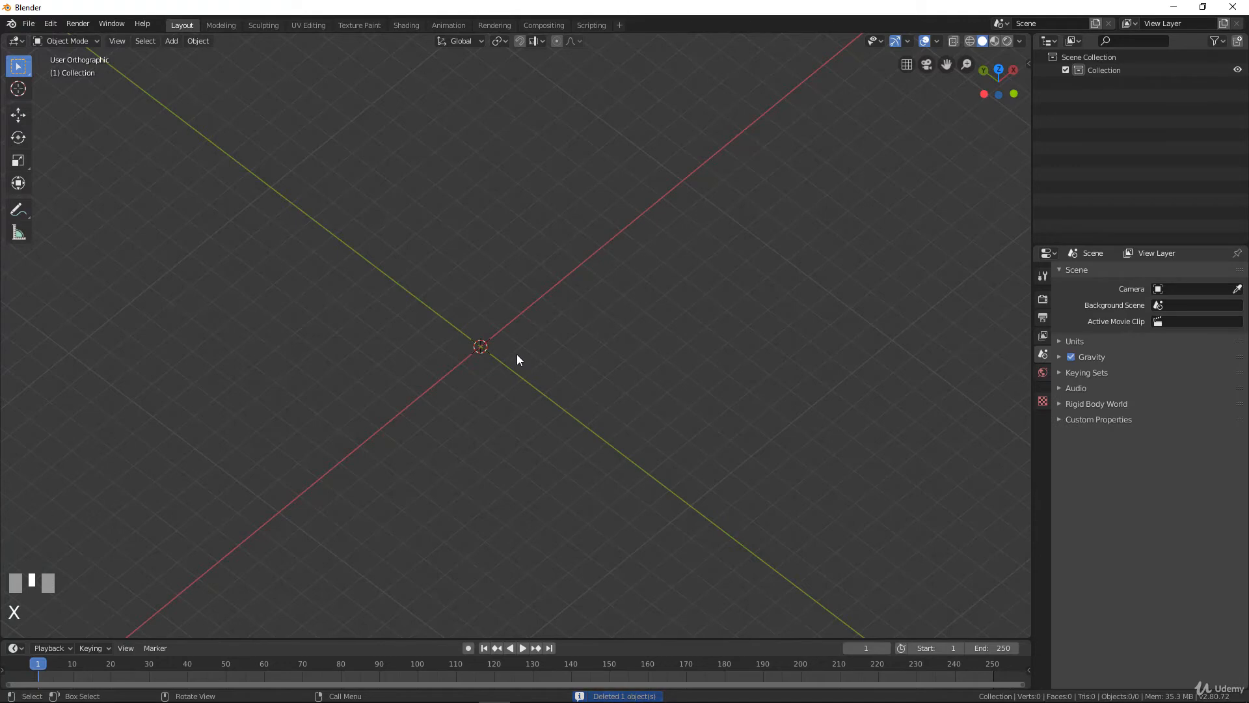
- Add a mesh circle at the origin and rotate its vertices 90° around the X axis in Edit Mode
key(shift+a)
mouse_move(518, 356)
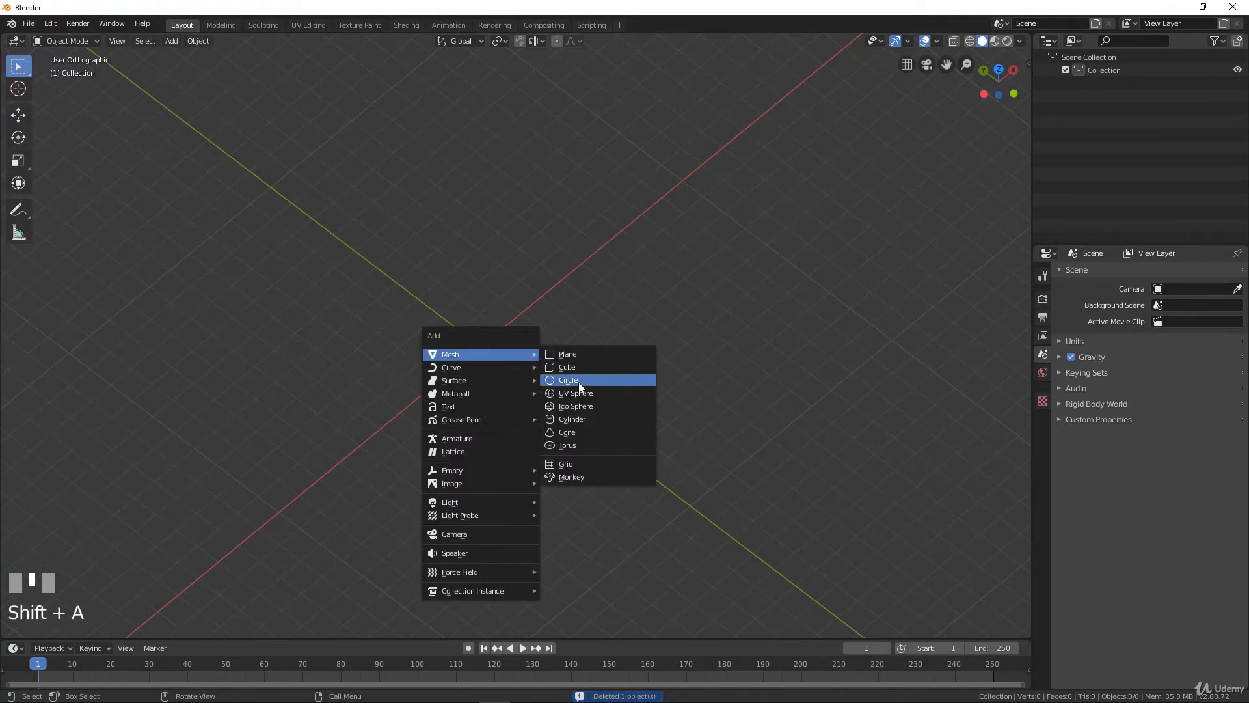
click(579, 381)
middle_drag(501, 430, 486, 429)
key(Tab)
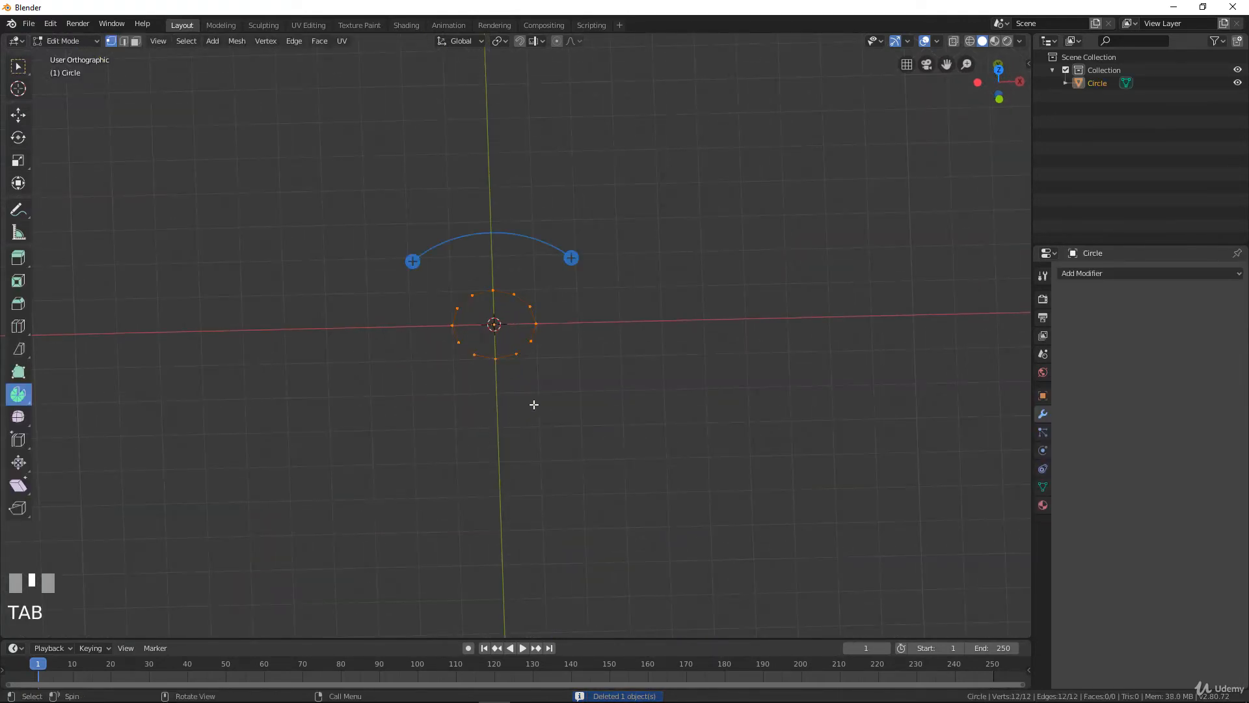
key(r)
key(x)
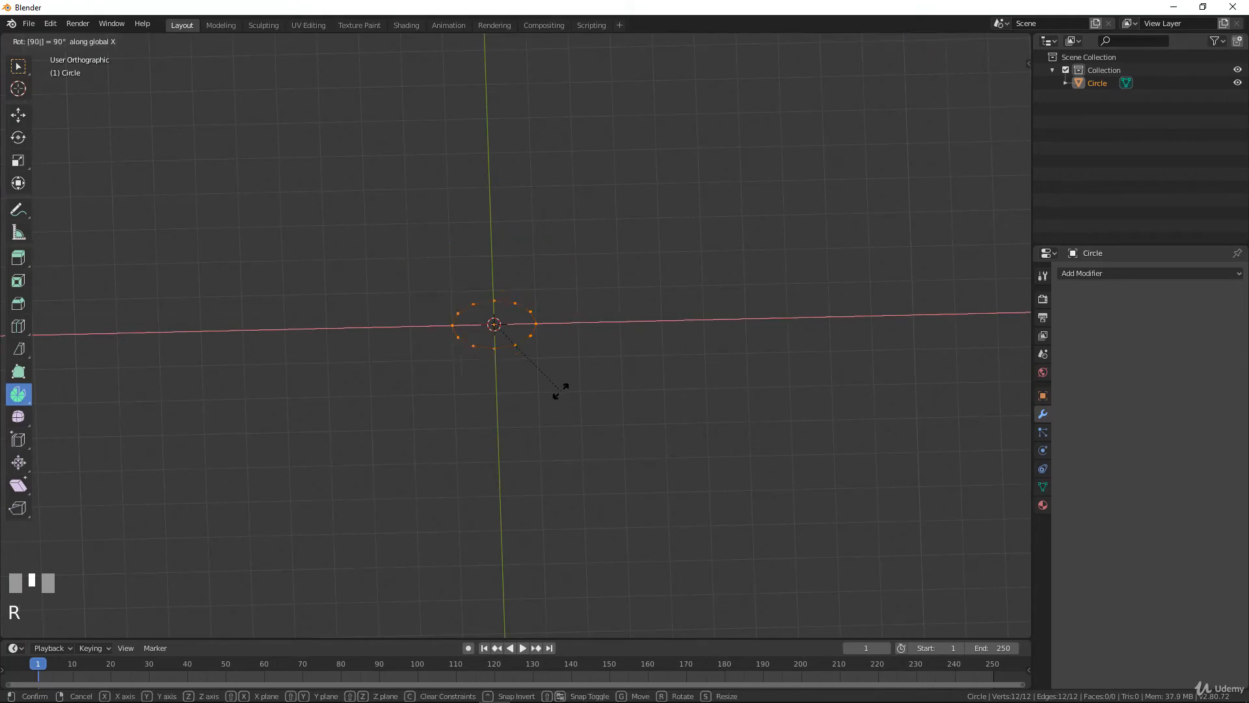
key(Return)
- Move the upright circle along the X axis, well away from the origin
key(g)
key(x)
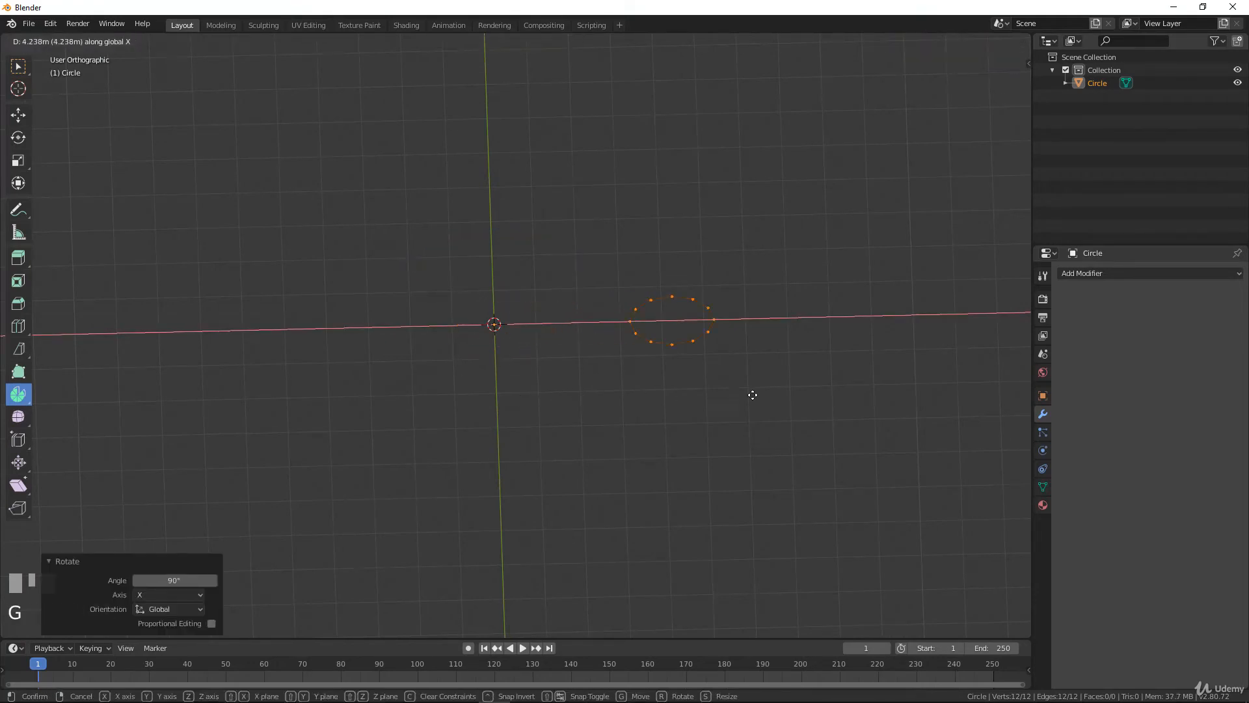
click(849, 387)
scroll(578, 287, down, 1)
- Spin the circle around the origin and set the angle to 360° to form a closed ring
drag(575, 258, 520, 250)
click(172, 515)
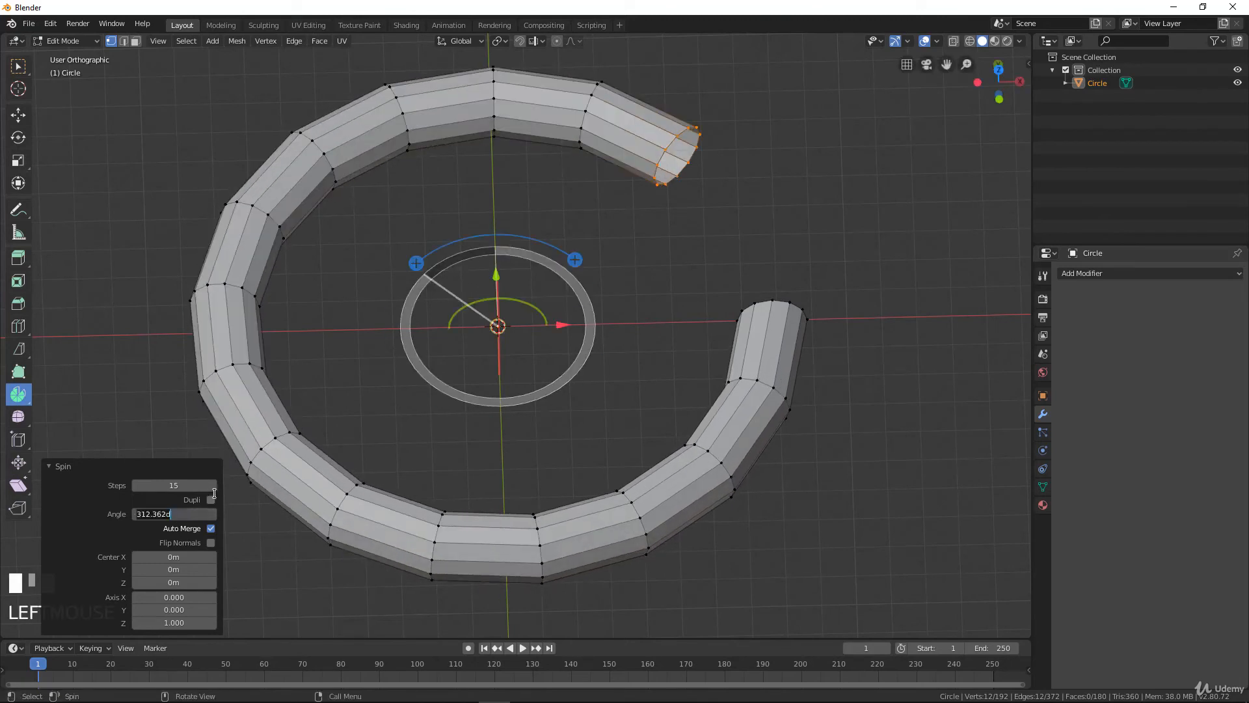
text(360)
key(Return)
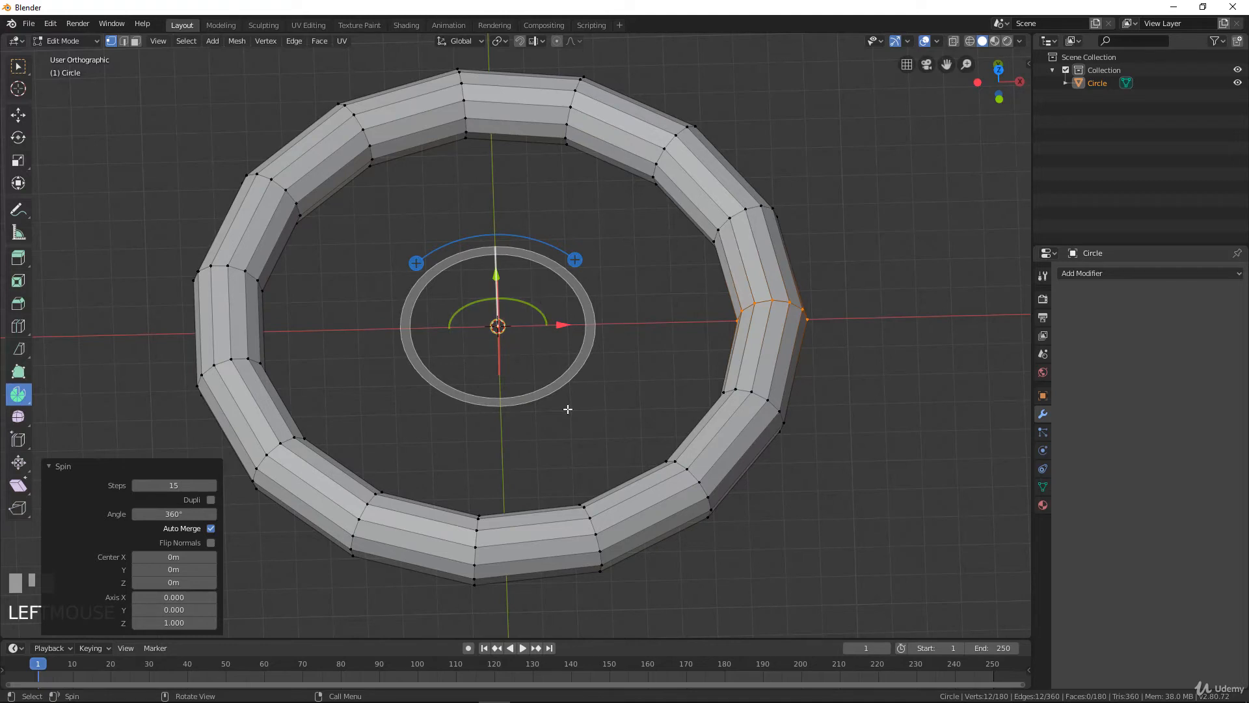
- Increase the ring's spin steps to 32
click(210, 486)
click(210, 486)
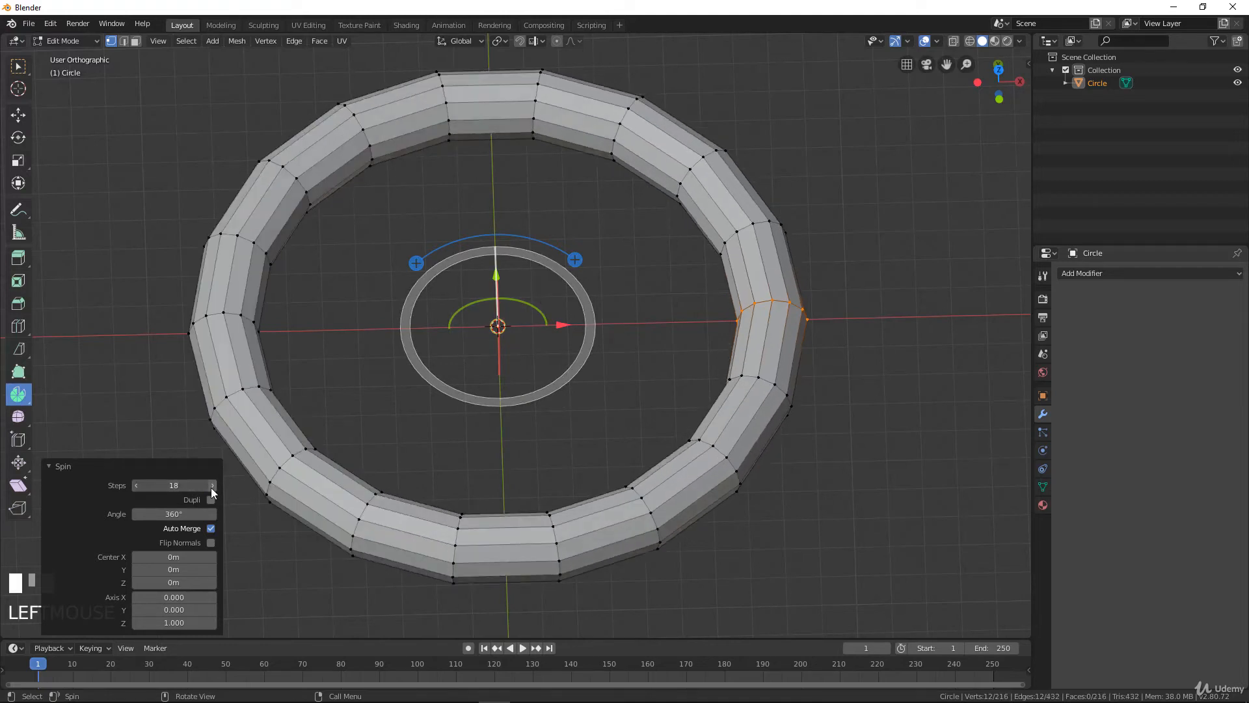
click(210, 488)
click(210, 489)
click(209, 489)
click(210, 489)
click(209, 490)
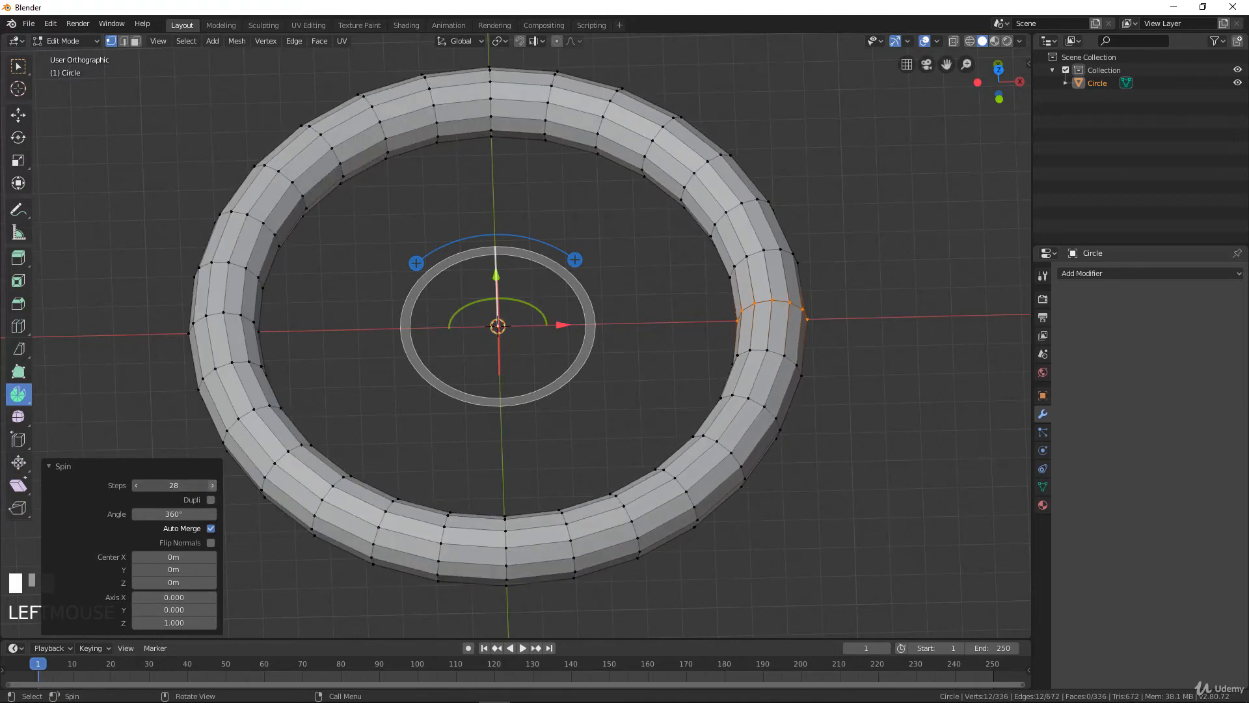
click(210, 489)
click(210, 489)
click(209, 490)
click(210, 489)
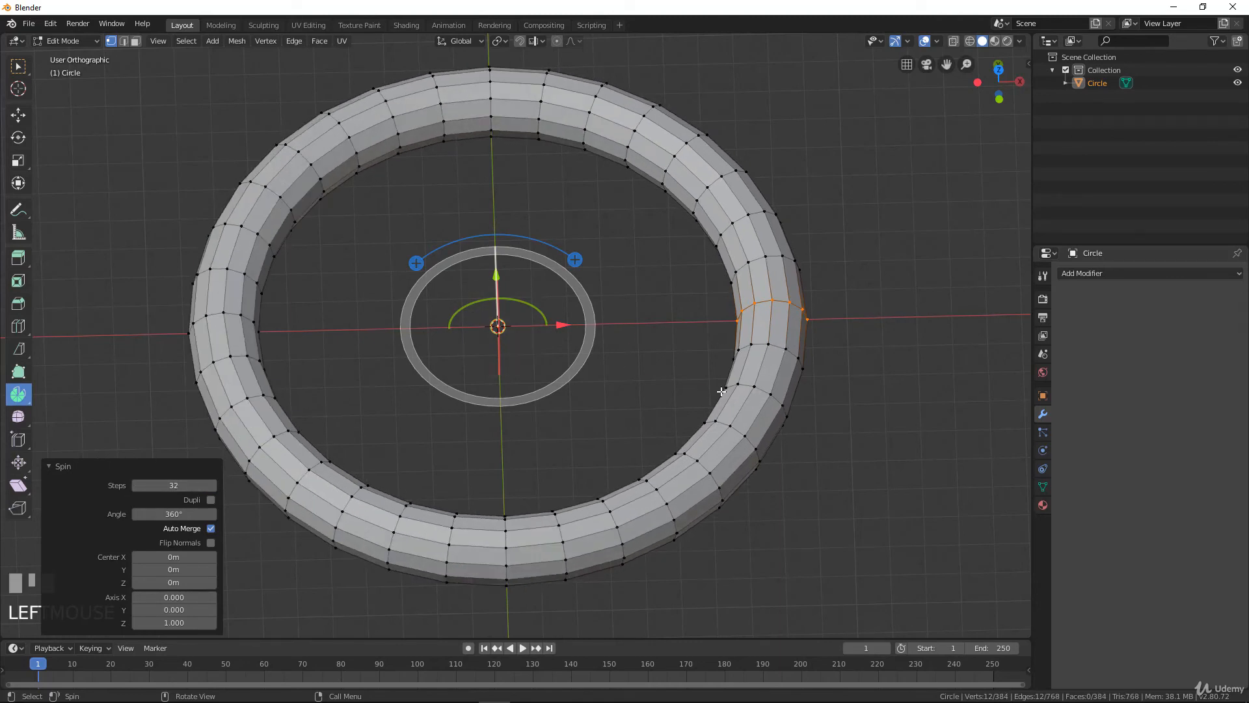
- Return to Object Mode and delete the ring
key(Tab)
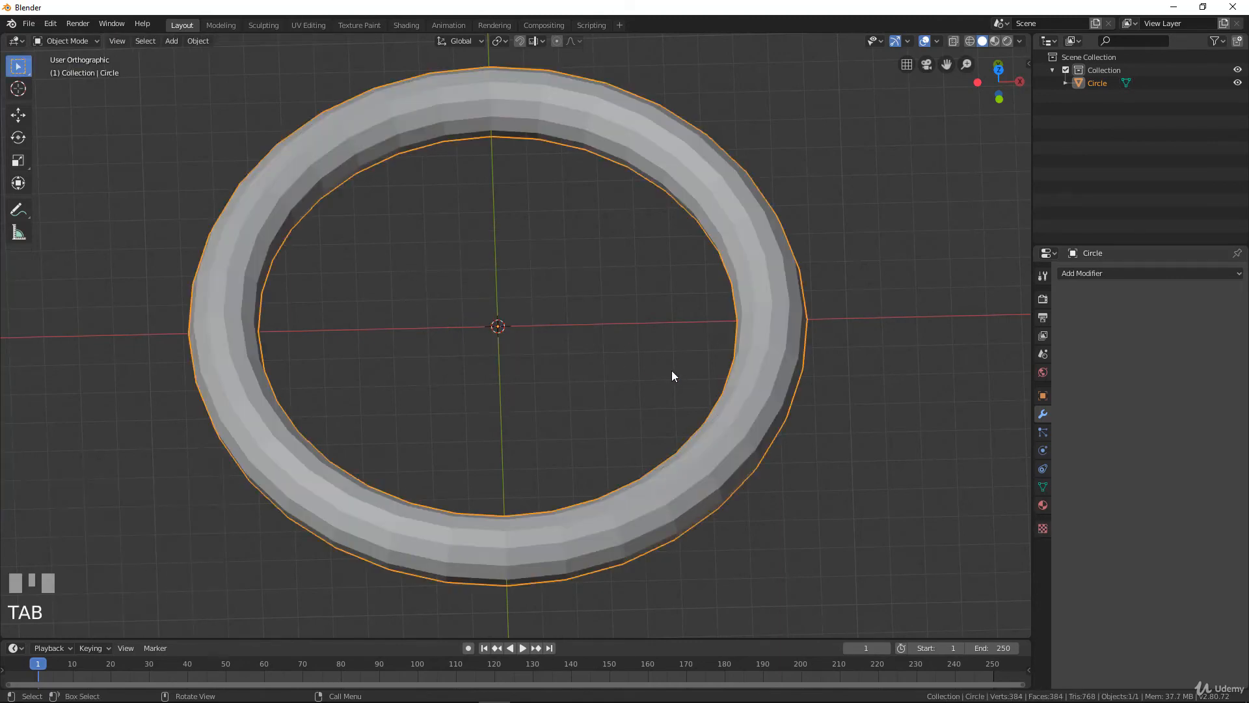
key(x)
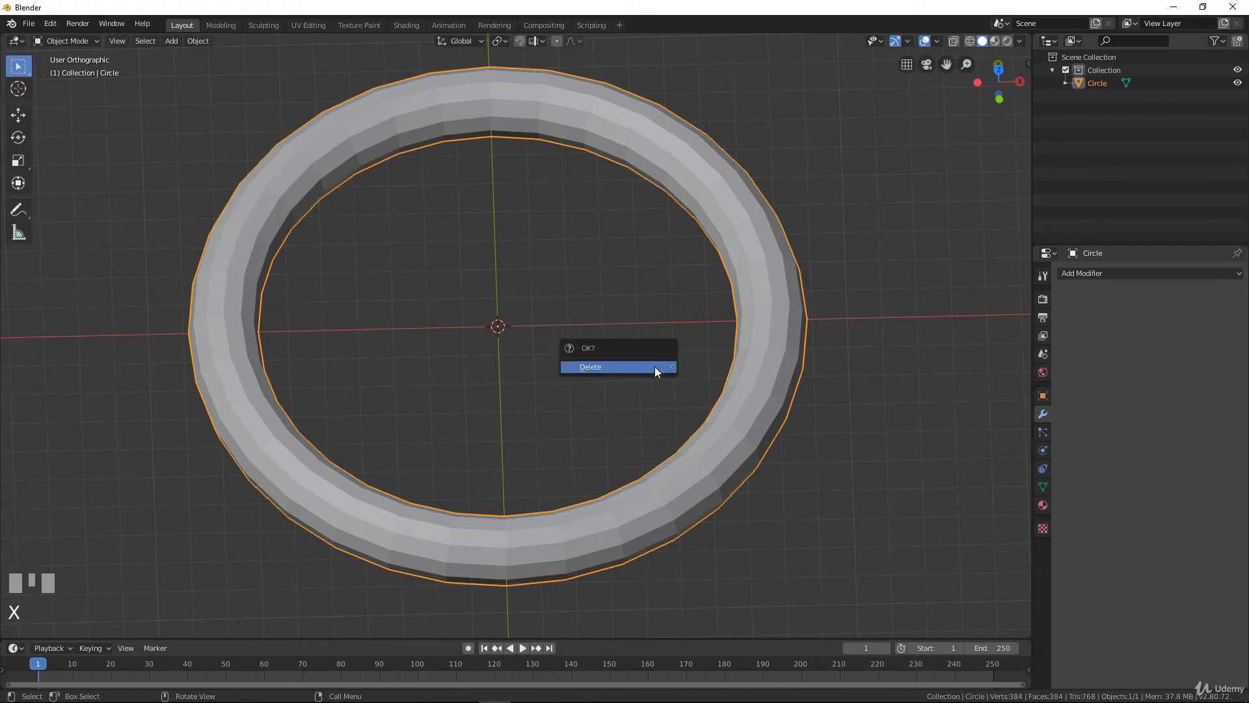
click(654, 365)
- Add a mesh cylinder with 32 vertices, 1 m radius and 2 m depth, and open it for editing
scroll(565, 362, up, 1)
scroll(556, 355, up, 1)
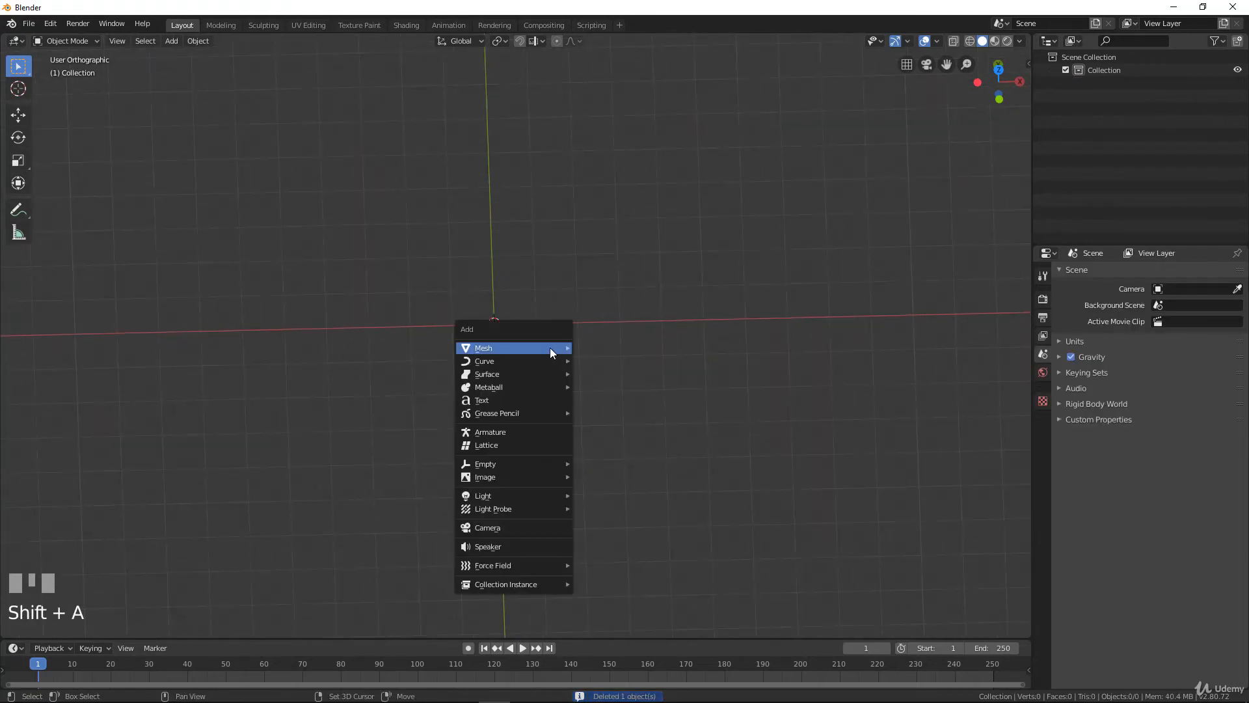
key(shift+a)
mouse_move(549, 348)
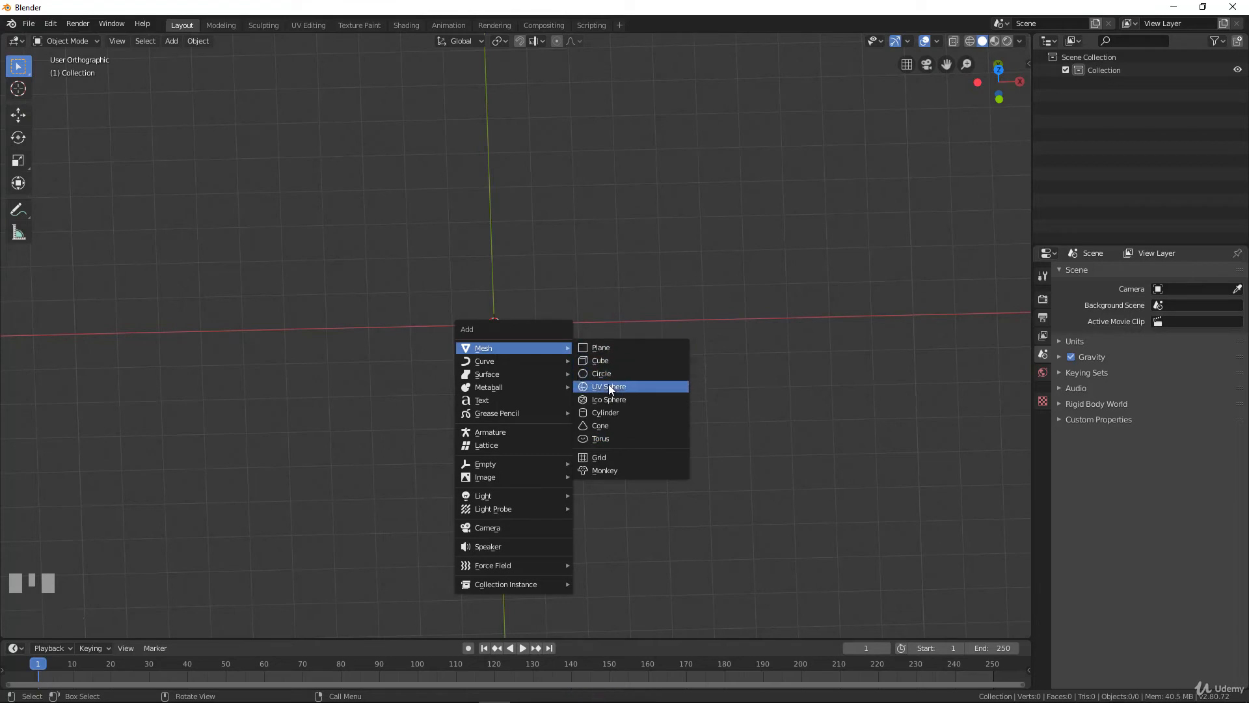
click(606, 414)
scroll(569, 432, up, 4)
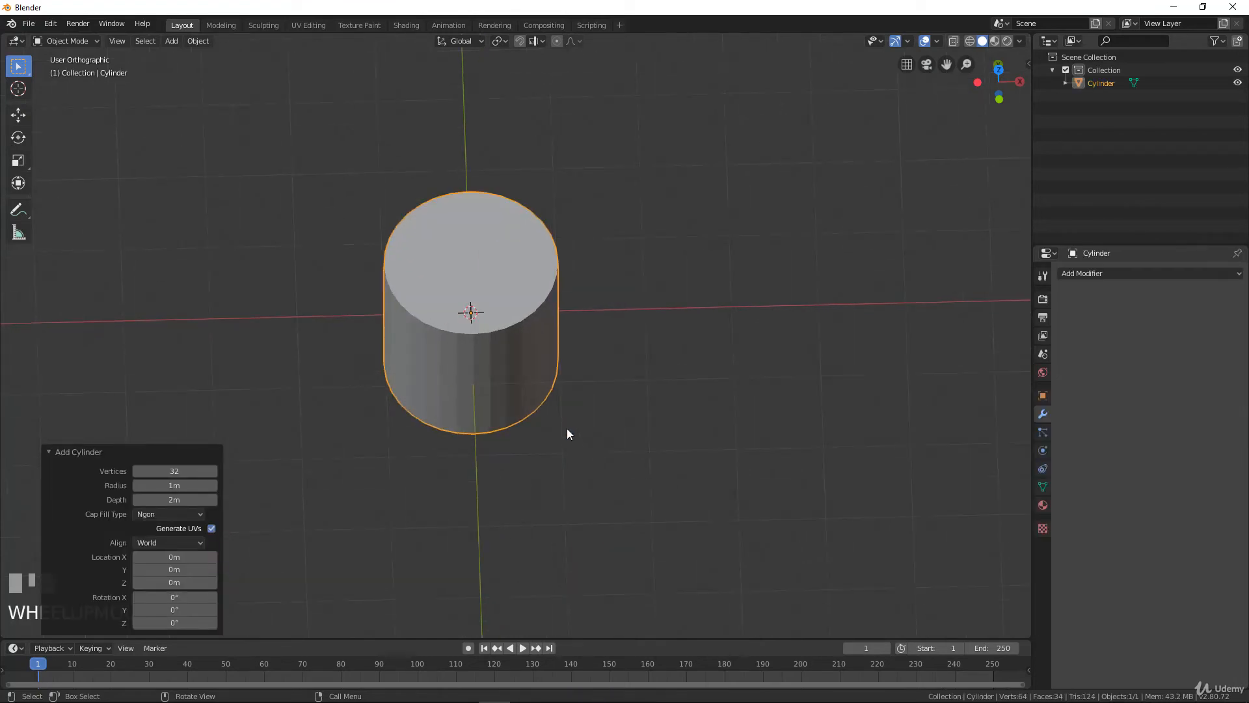
scroll(567, 428, down, 4)
key(Tab)
middle_drag(546, 399, 562, 407)
scroll(561, 406, up, 2)
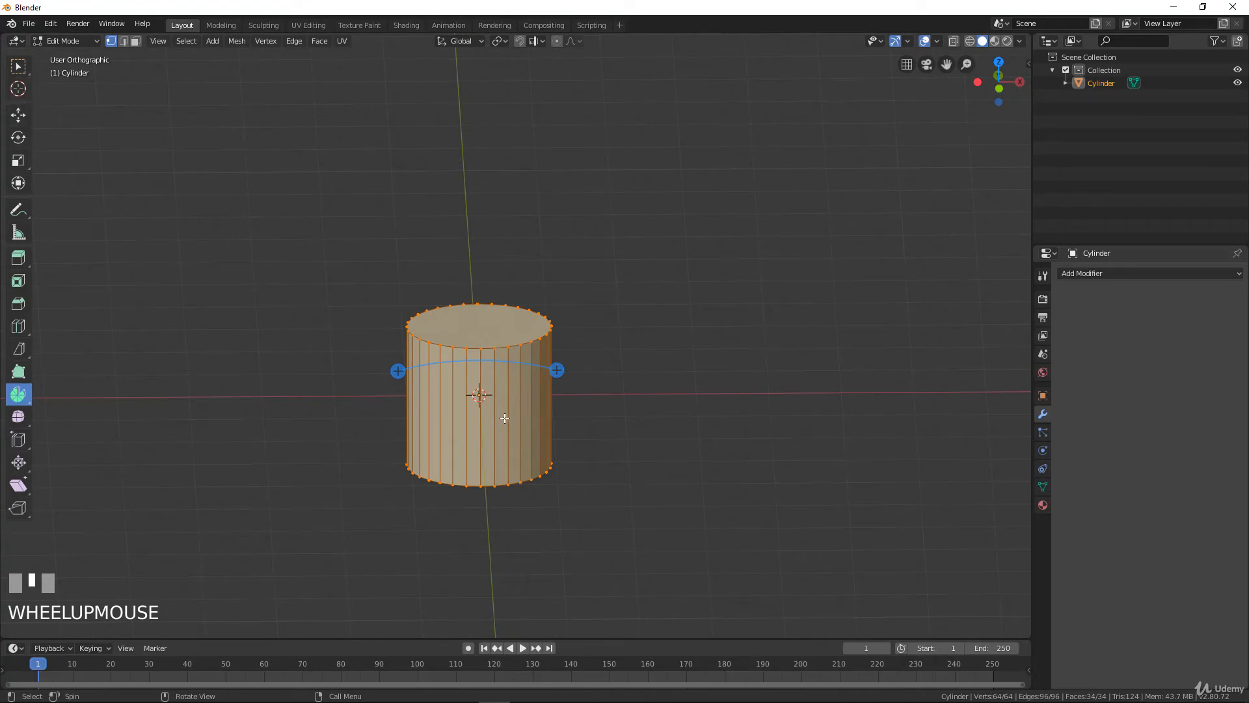
- Stretch the cylinder along the Z axis by a factor of about 2.149
key(s)
key(z)
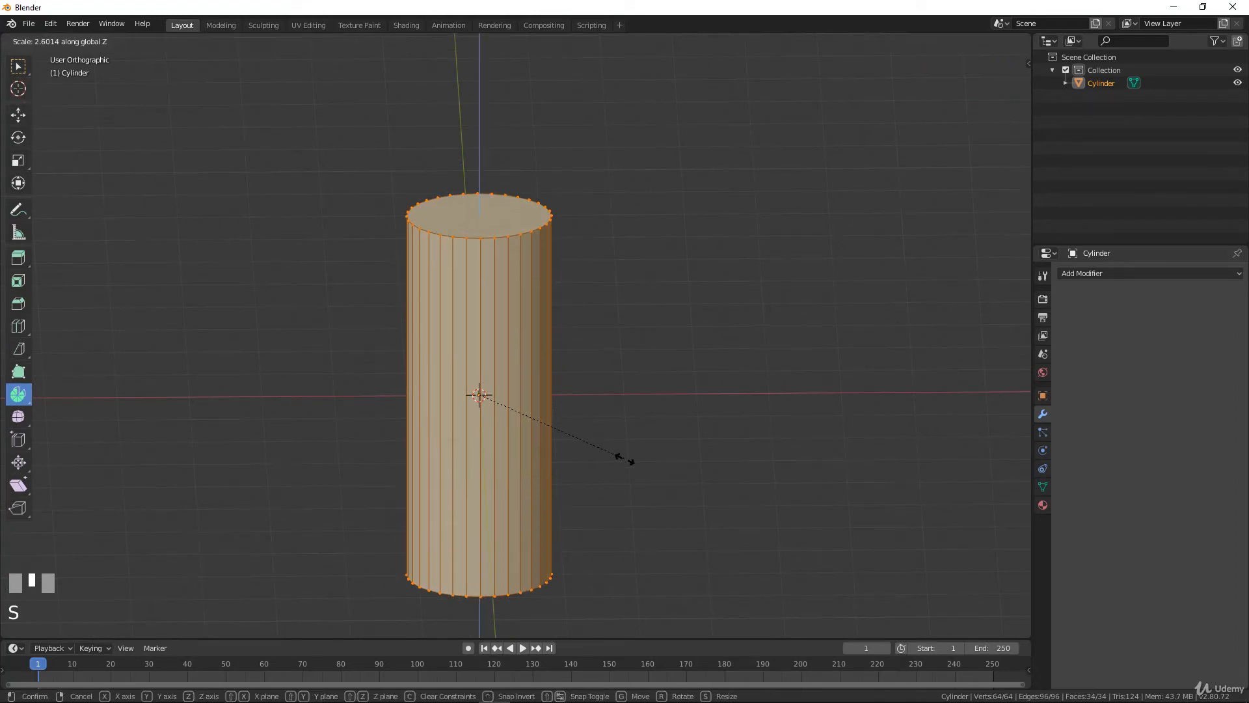
click(594, 437)
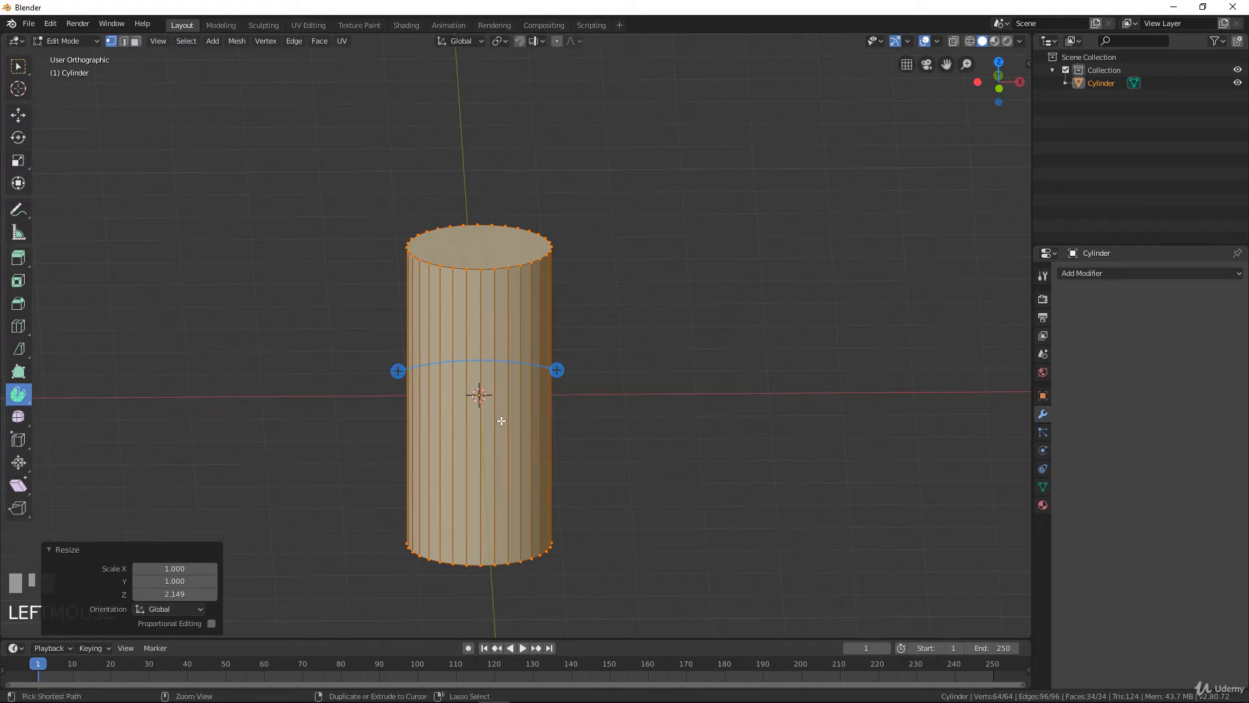
- Add 18 evenly spaced horizontal loop cuts around the cylinder's side
key(ctrl+r)
scroll(502, 421, up, 15)
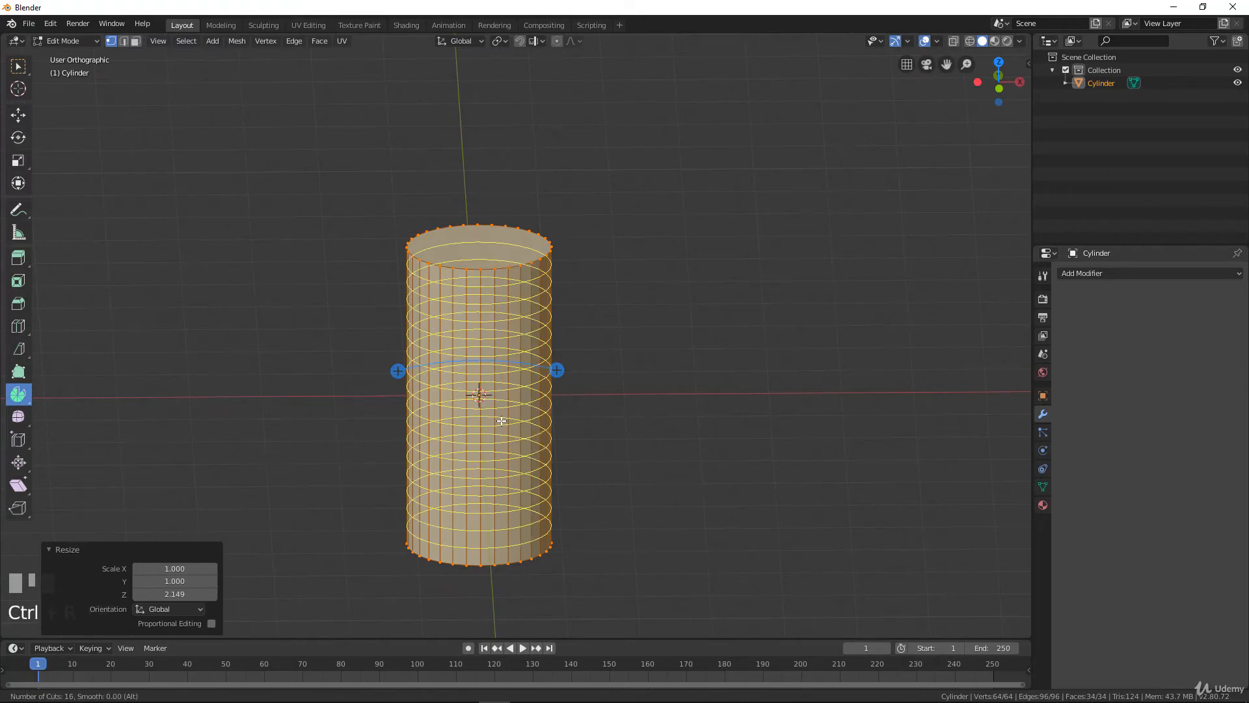
scroll(502, 421, up, 2)
click(502, 421)
click(502, 421)
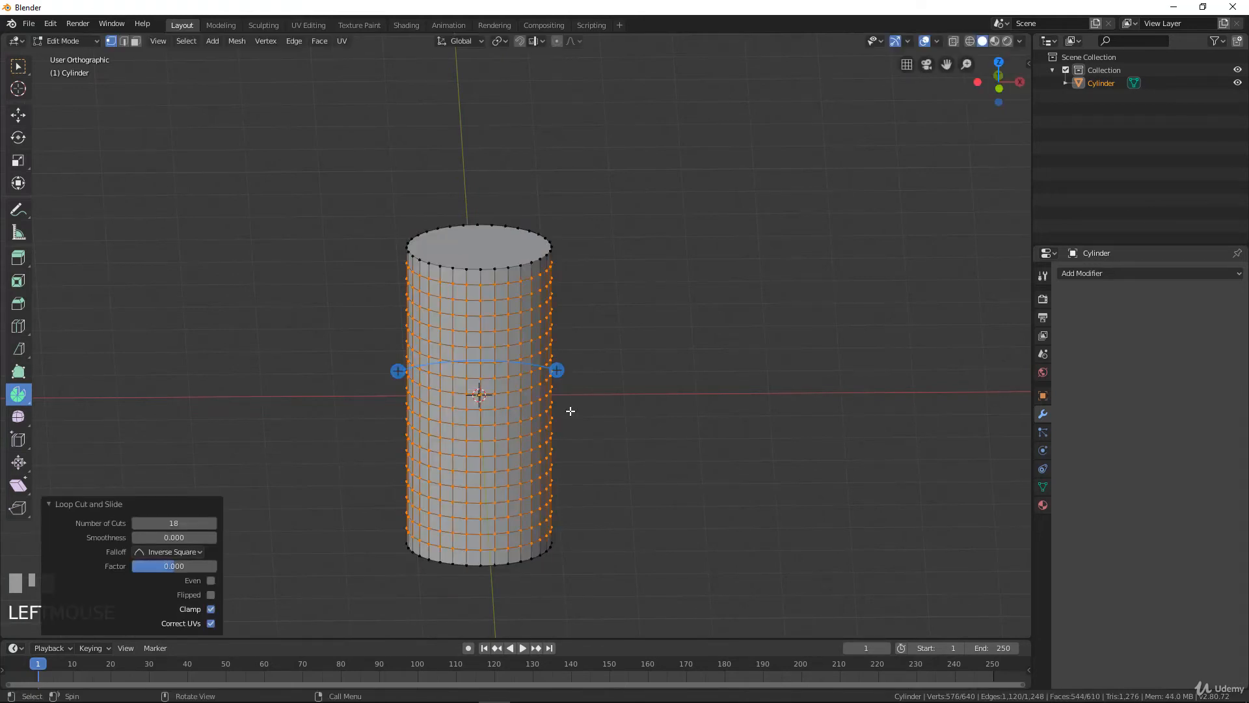
- Delete the centre vertex in the third loop cut below the top on the cylinder's +X side
middle_drag(569, 410, 718, 343)
scroll(660, 395, up, 3)
click(693, 278)
key(KP_3)
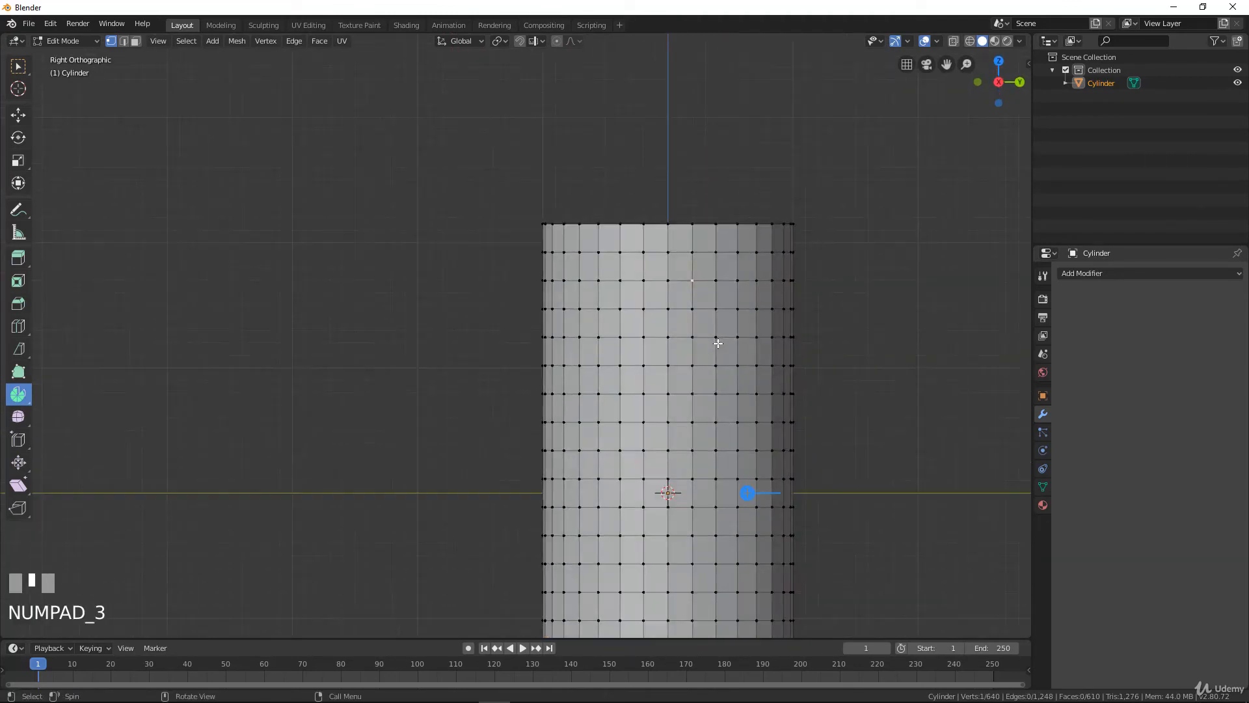
click(671, 315)
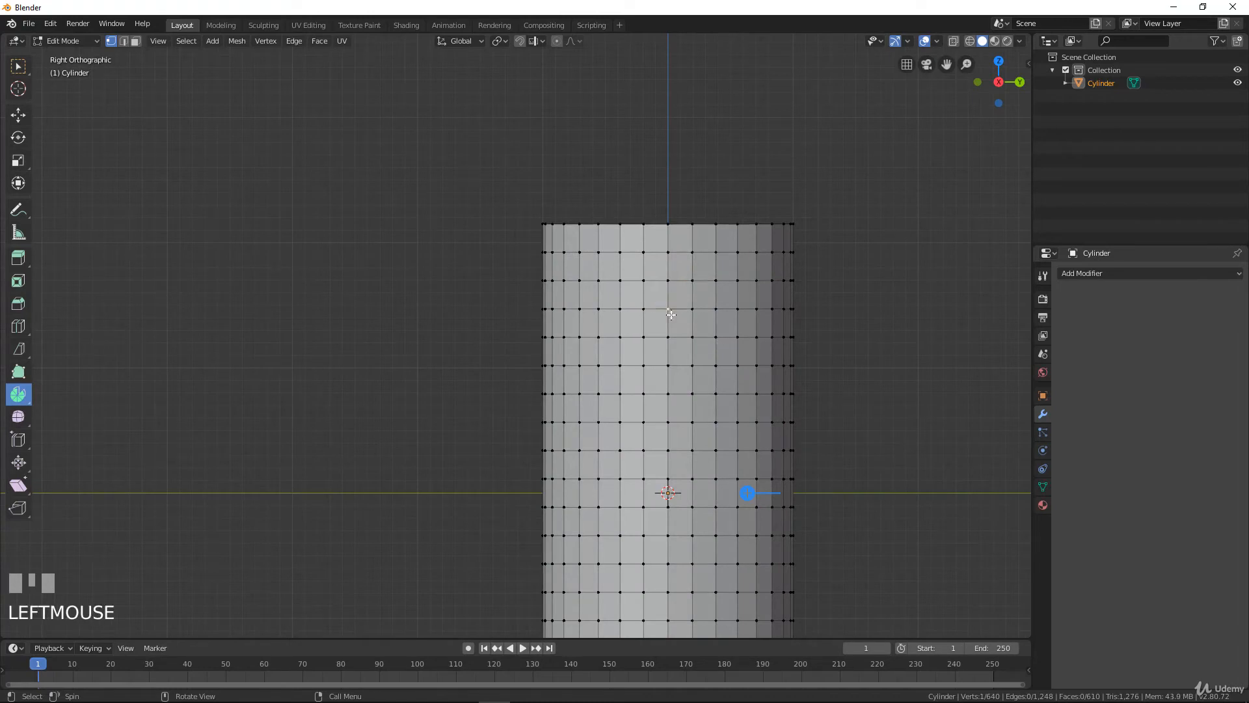
key(x)
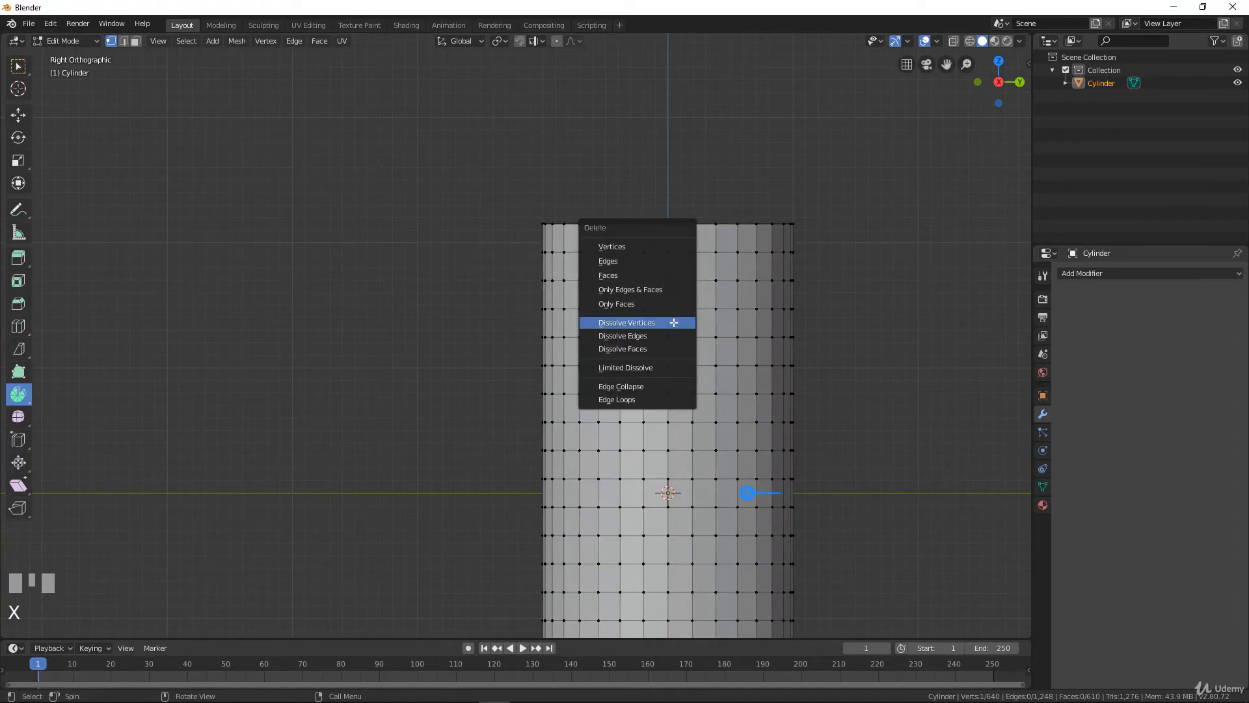
click(642, 247)
- Select the edge loop around the hole and spin it about 43.9° around the Z axis in 32 steps
middle_drag(642, 247, 739, 377)
scroll(685, 343, up, 3)
alt+click(694, 321)
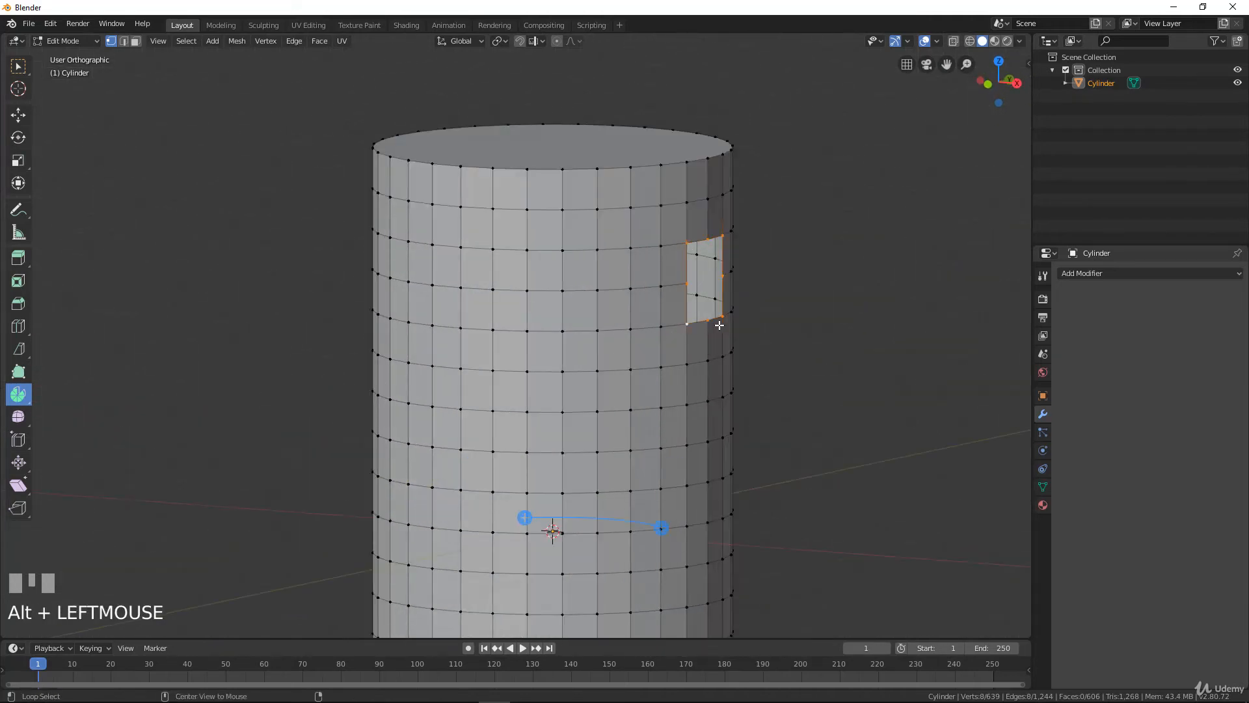
middle_drag(716, 323, 742, 336)
scroll(741, 337, down, 3)
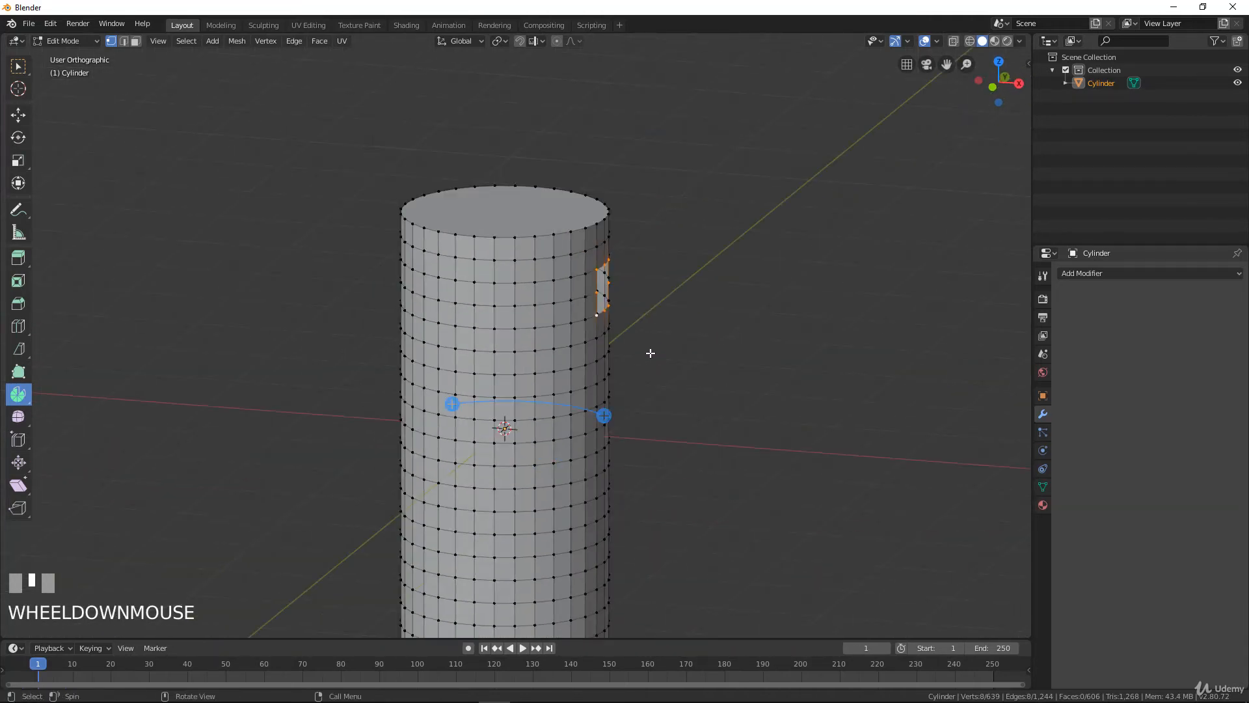
middle_drag(637, 368, 596, 357)
scroll(619, 369, down, 3)
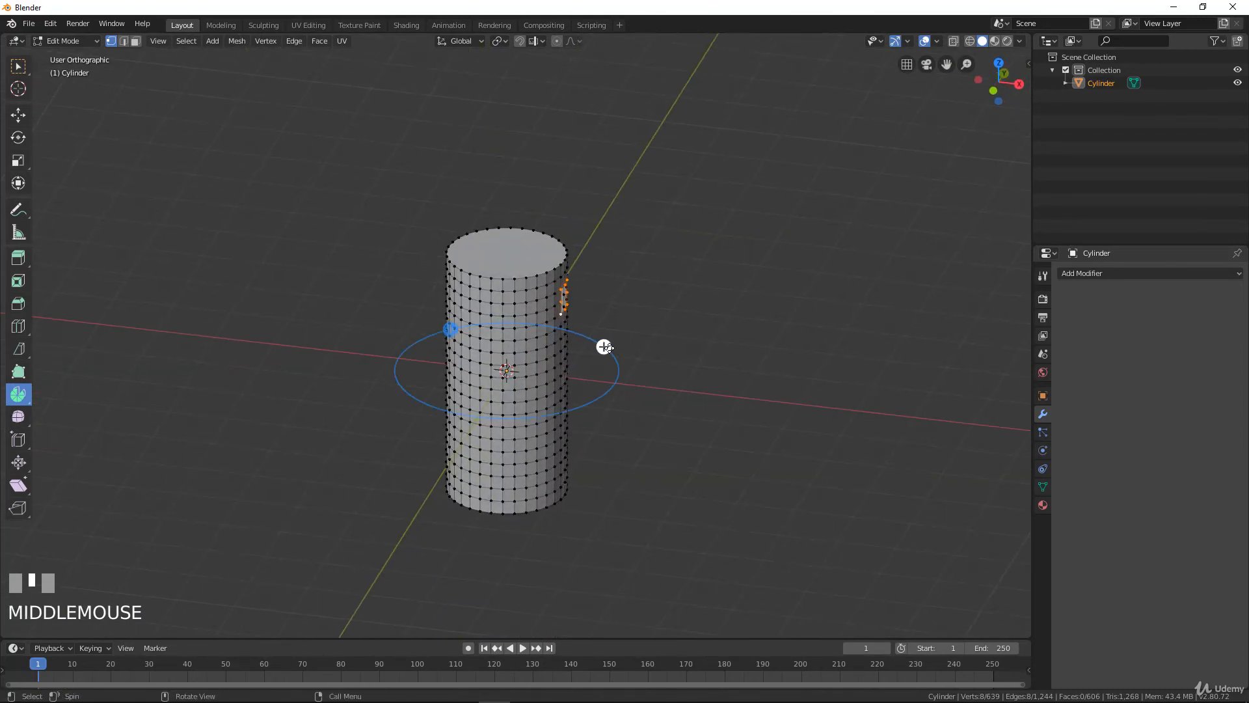
drag(595, 357, 607, 382)
scroll(630, 442, up, 1)
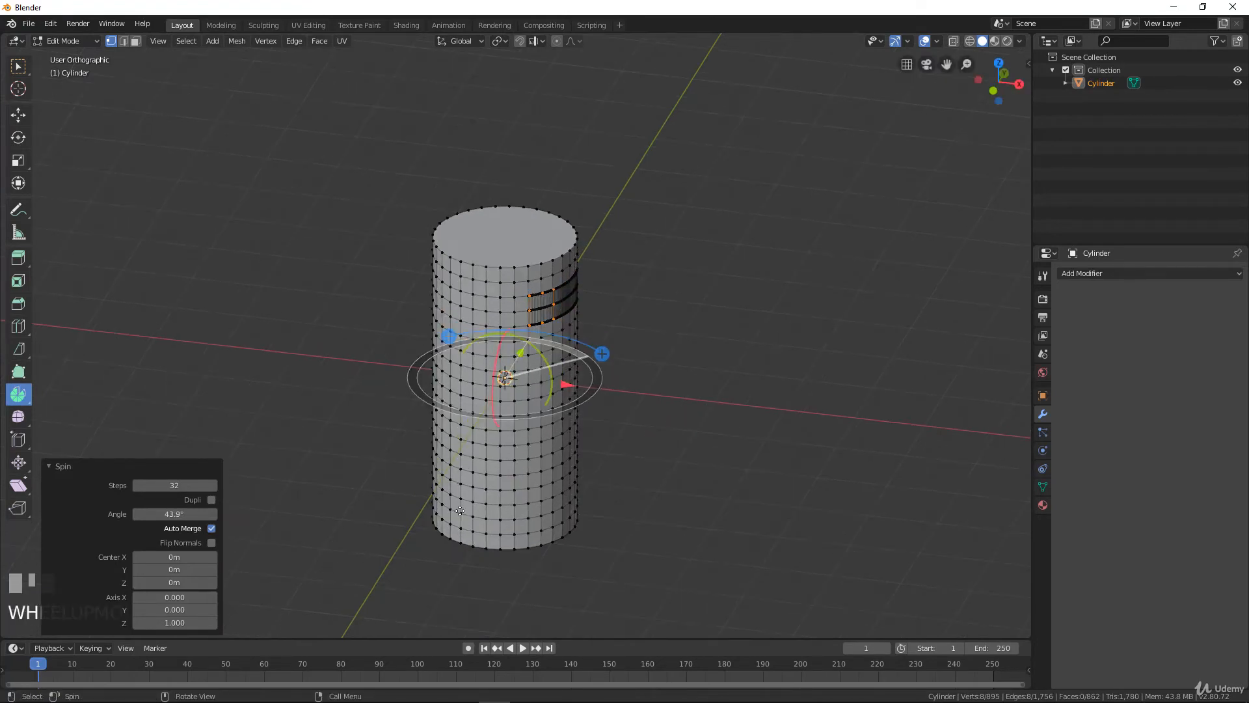
middle_drag(606, 460, 579, 458)
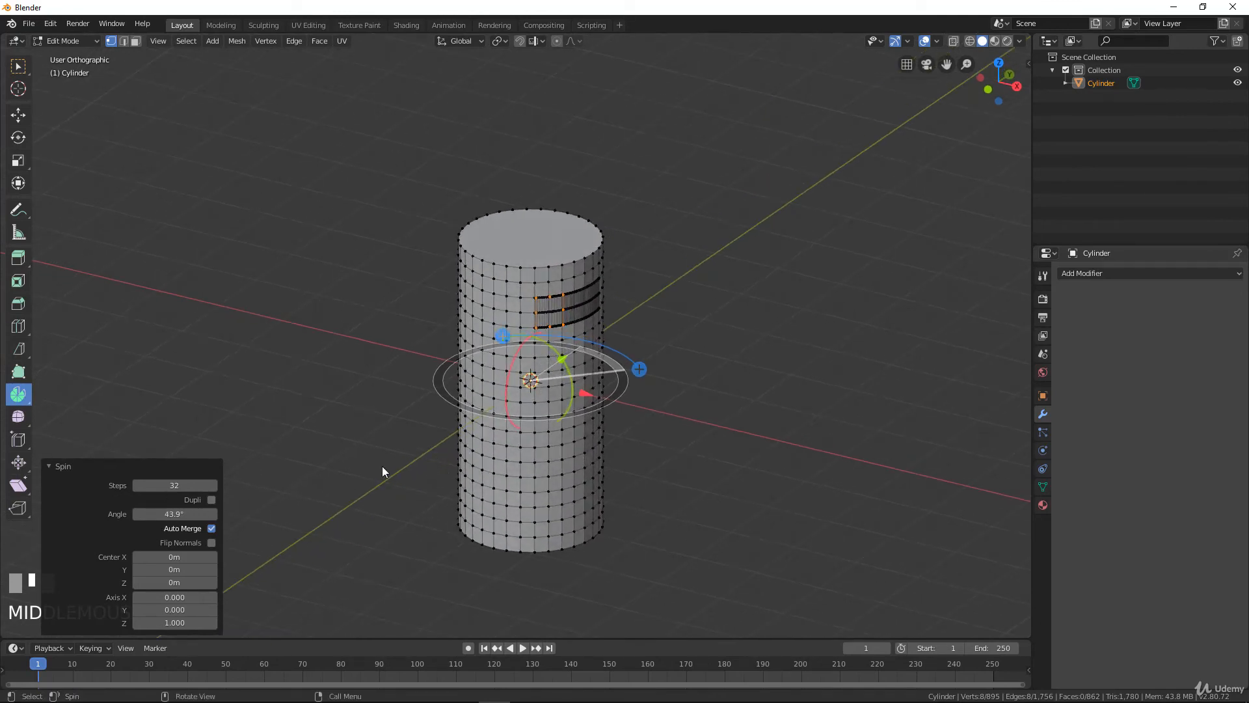
- Change the spin axis by setting its Z component to 0 and its Y component to 1
click(168, 623)
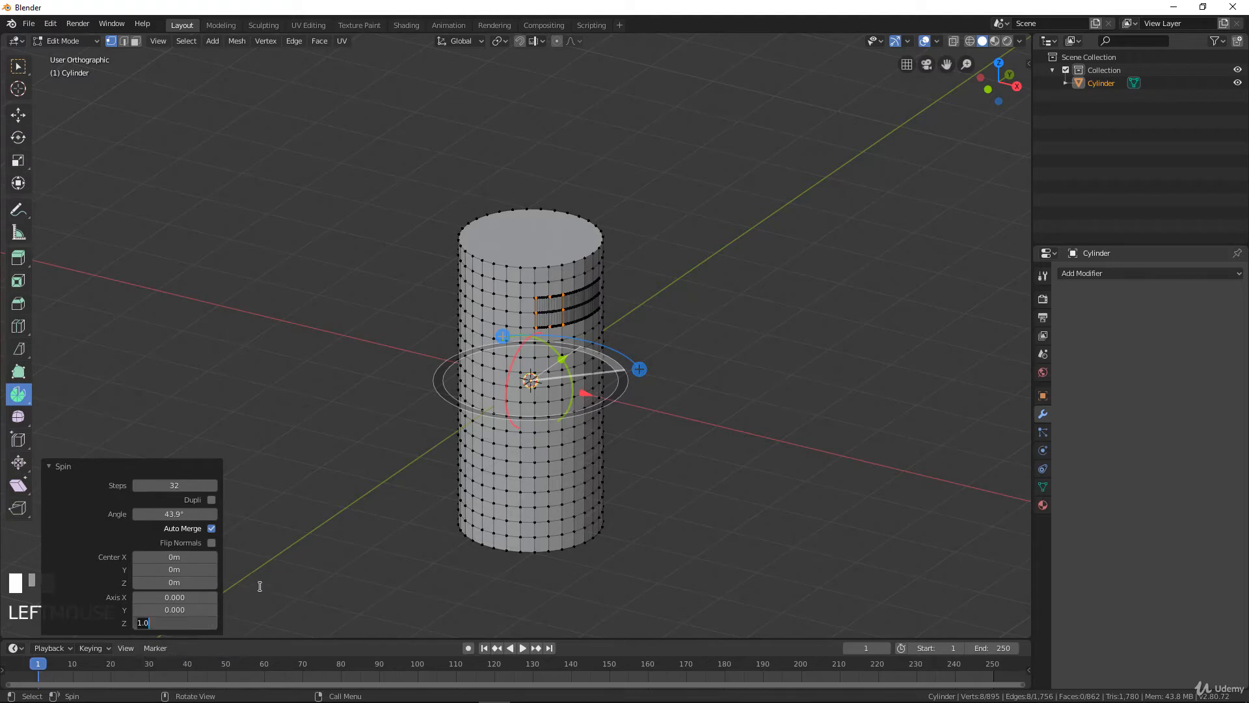
text(0)
key(Return)
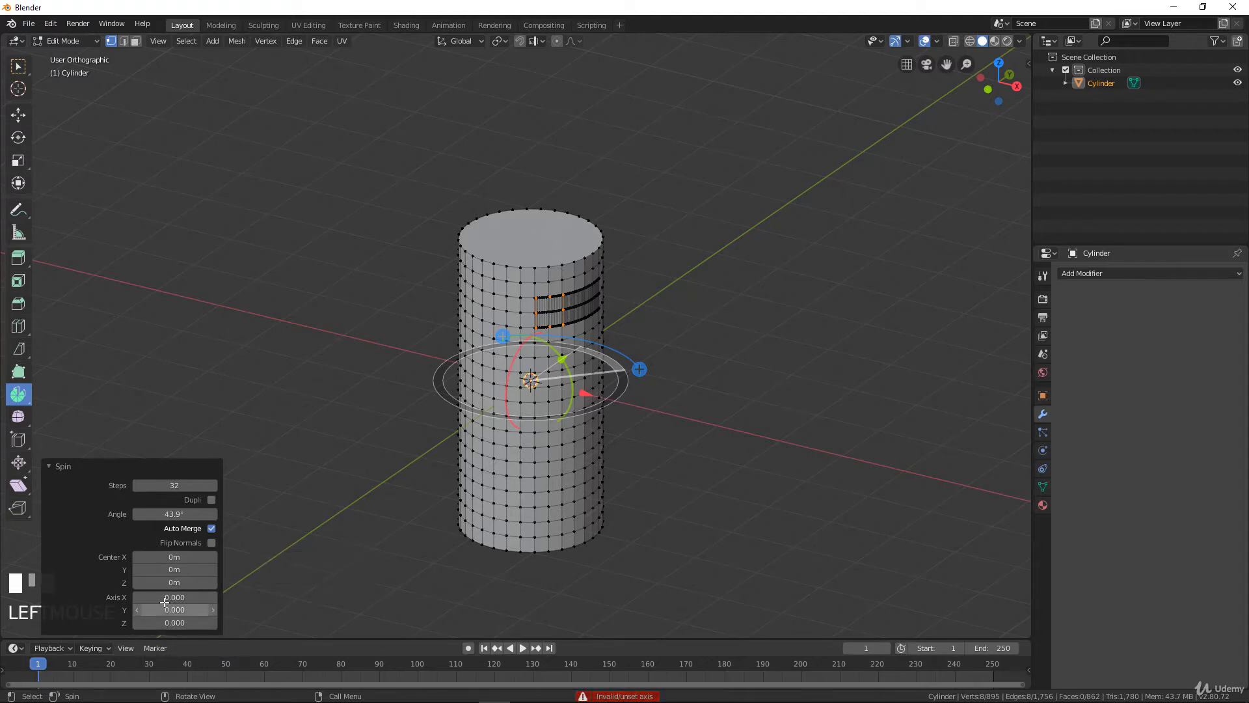
click(170, 610)
text(1)
key(Return)
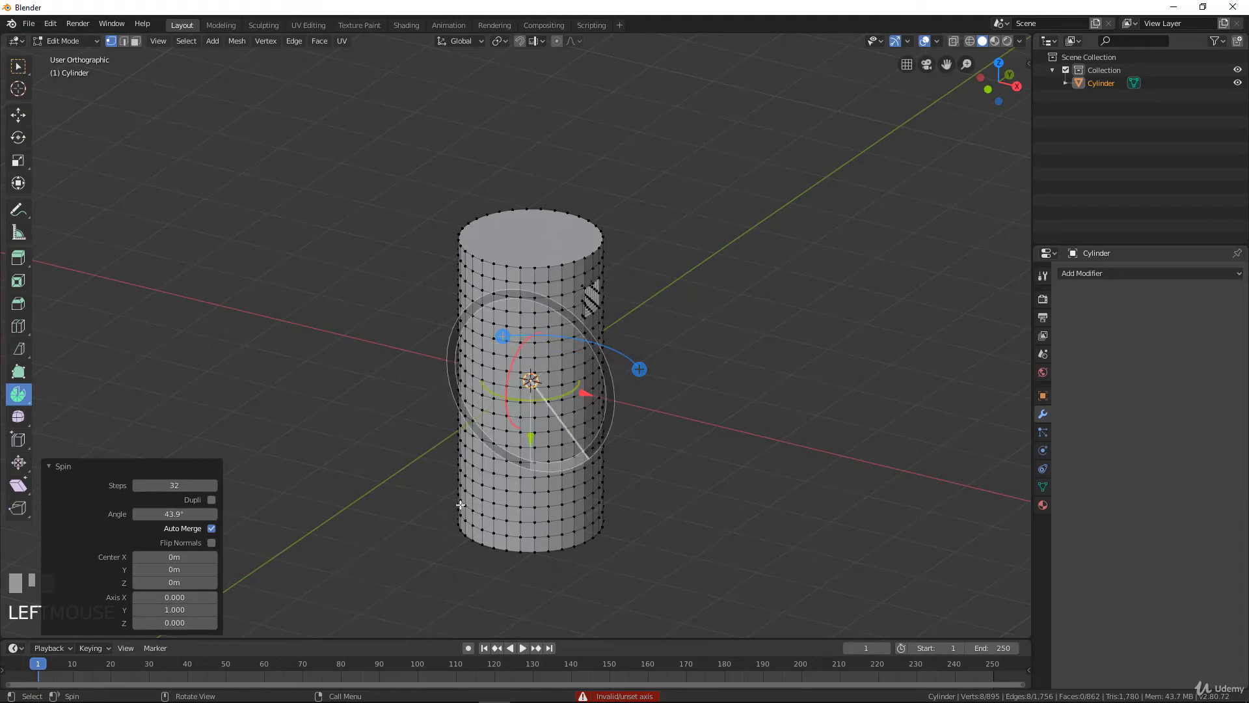
middle_drag(460, 504, 374, 450)
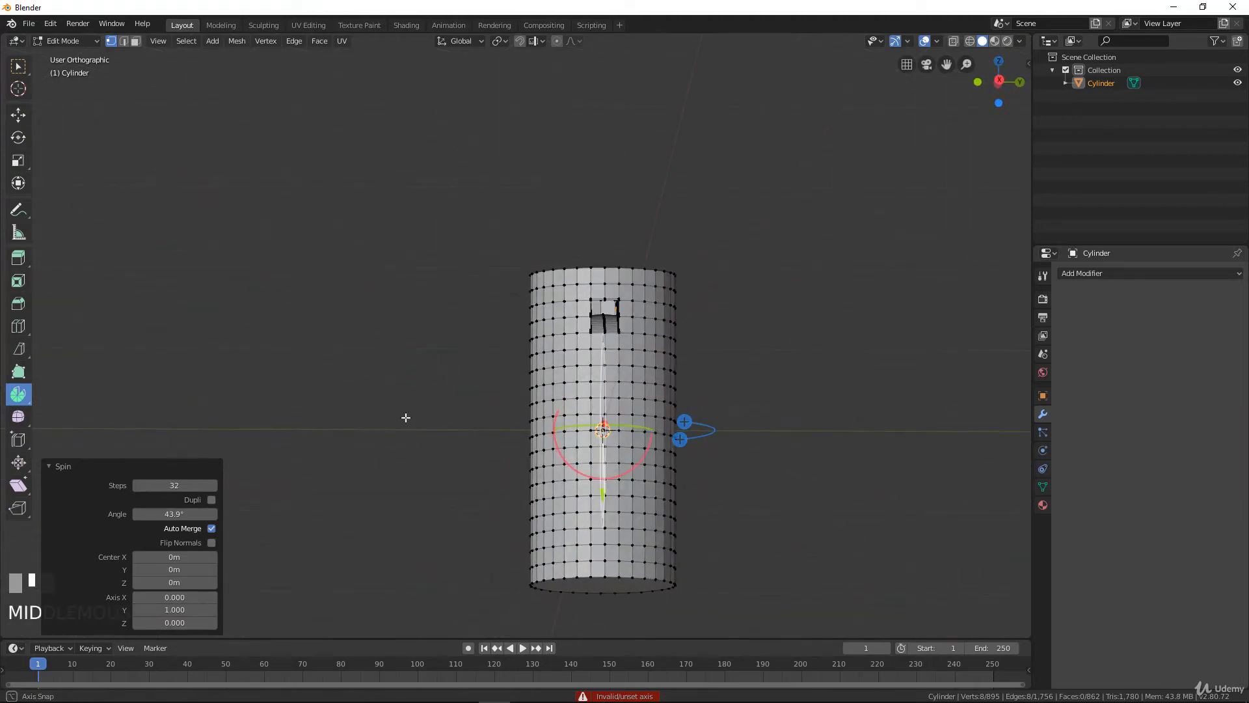
- Reverse the spin axis to Y -1 and set the angle to about 98.8° to form a mug handle
click(175, 610)
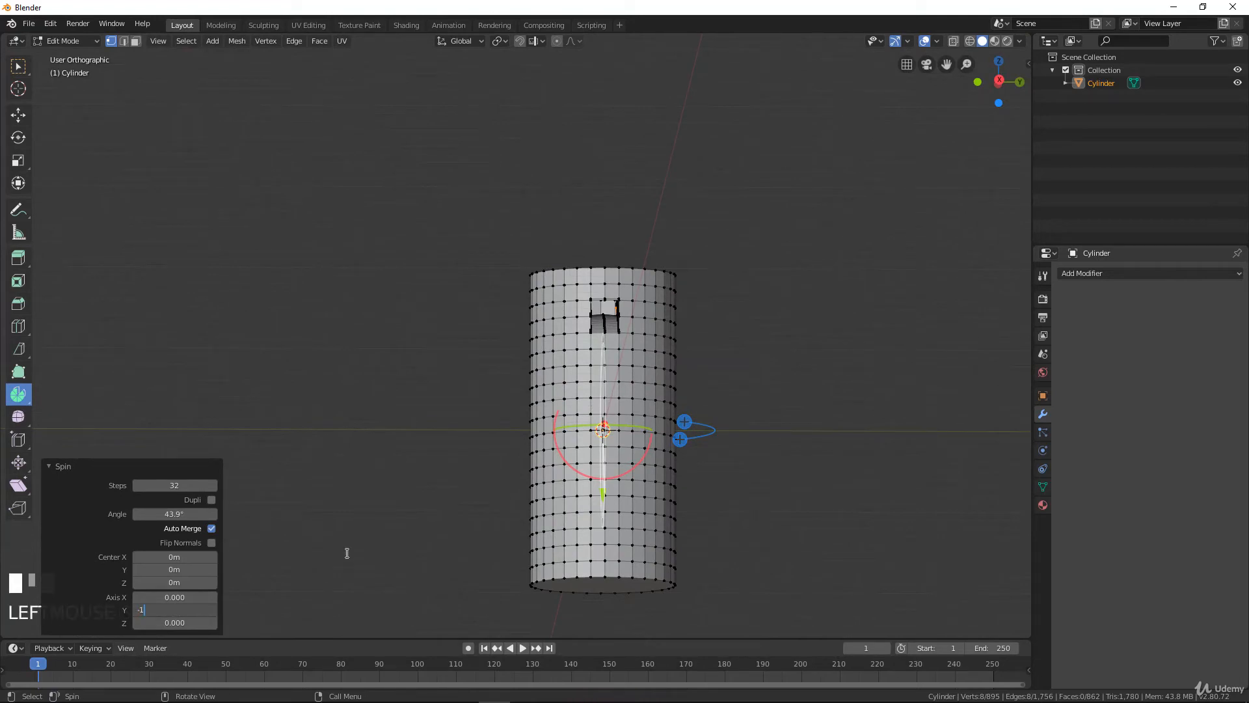
text(-1)
key(Return)
middle_drag(396, 521, 619, 449)
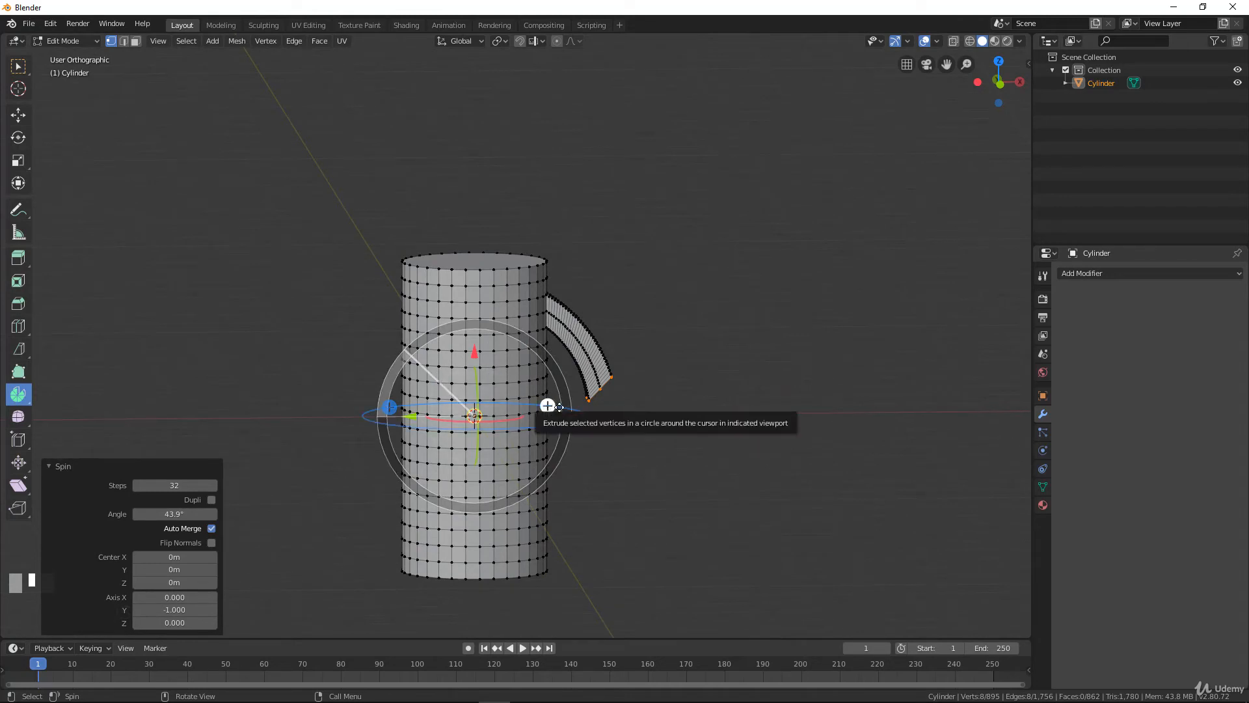
drag(171, 514, 207, 514)
middle_drag(574, 435, 619, 351)
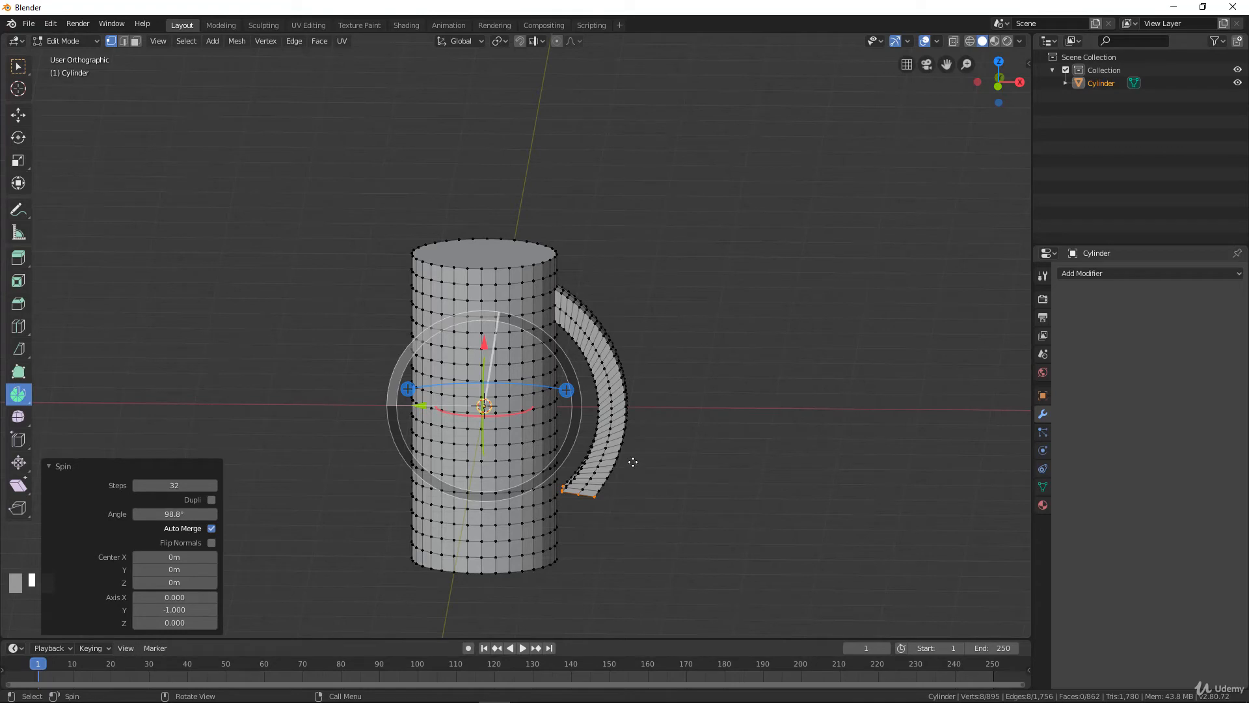
- Return to Object Mode and delete the cylinder with its handle
key(Tab)
key(x)
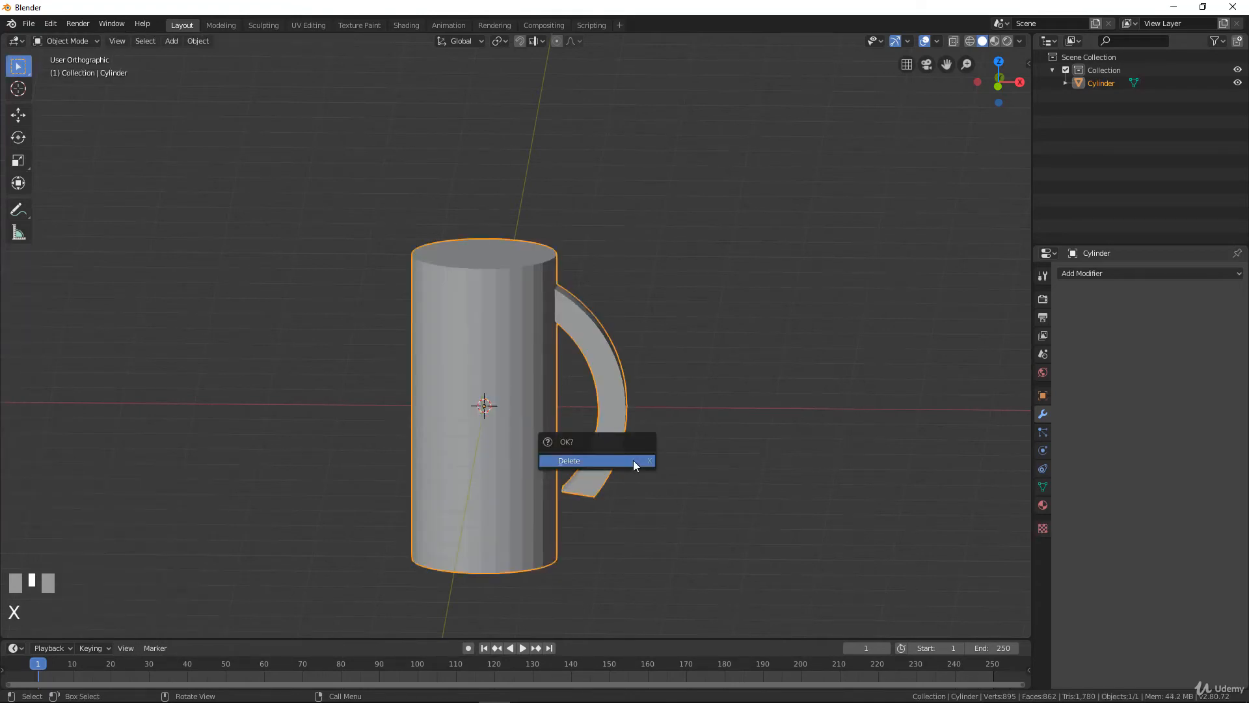
click(634, 461)
- Add a mesh cube with a size of 2 m at the origin and open it for editing
scroll(523, 404, up, 1)
scroll(523, 403, up, 1)
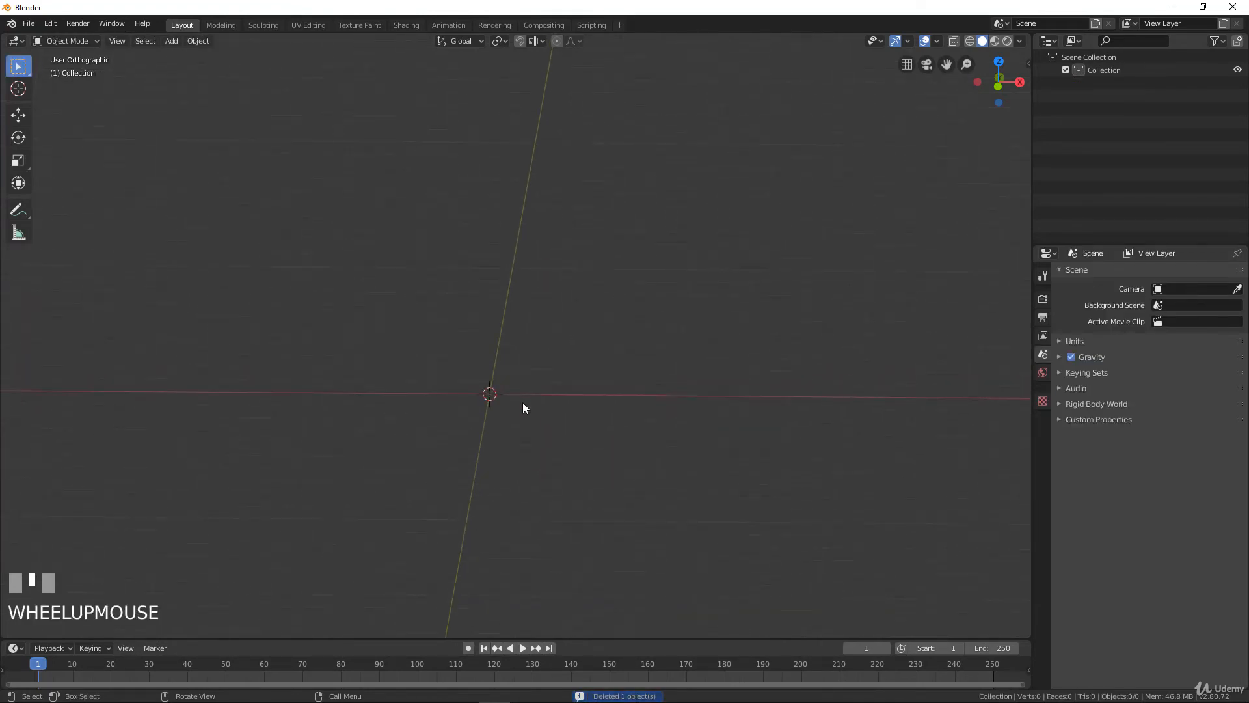
key(shift+a)
mouse_move(450, 378)
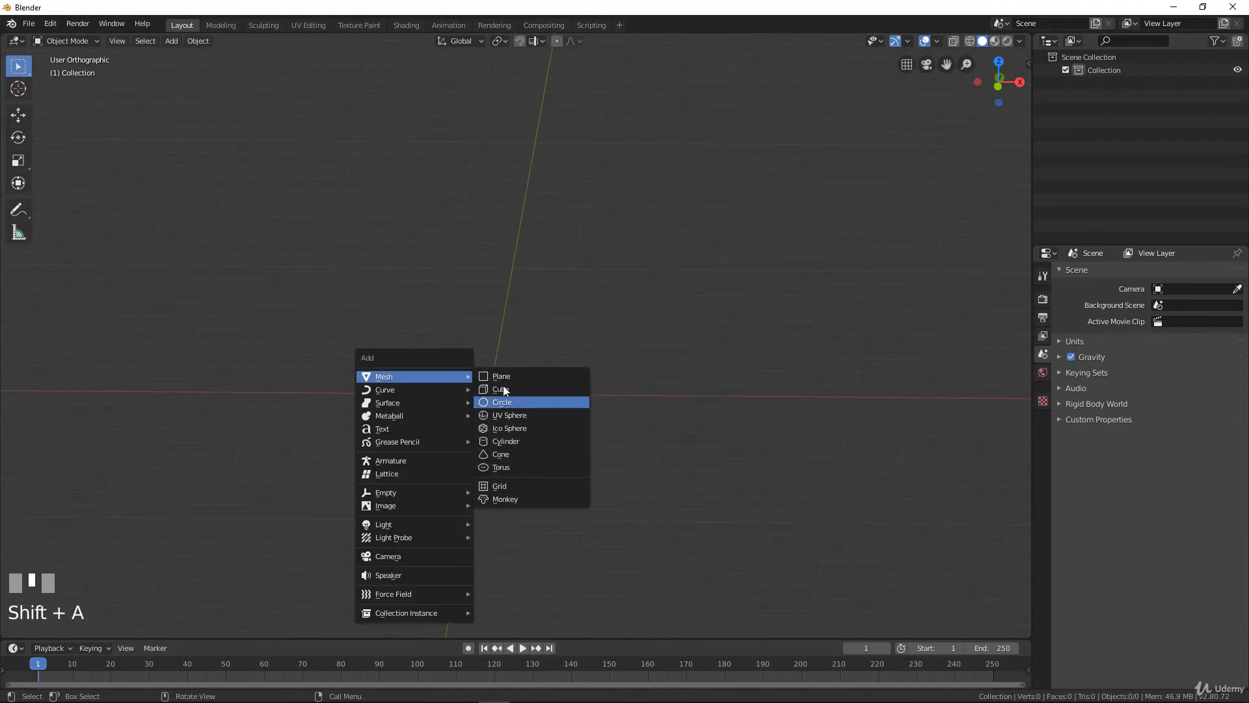
click(513, 389)
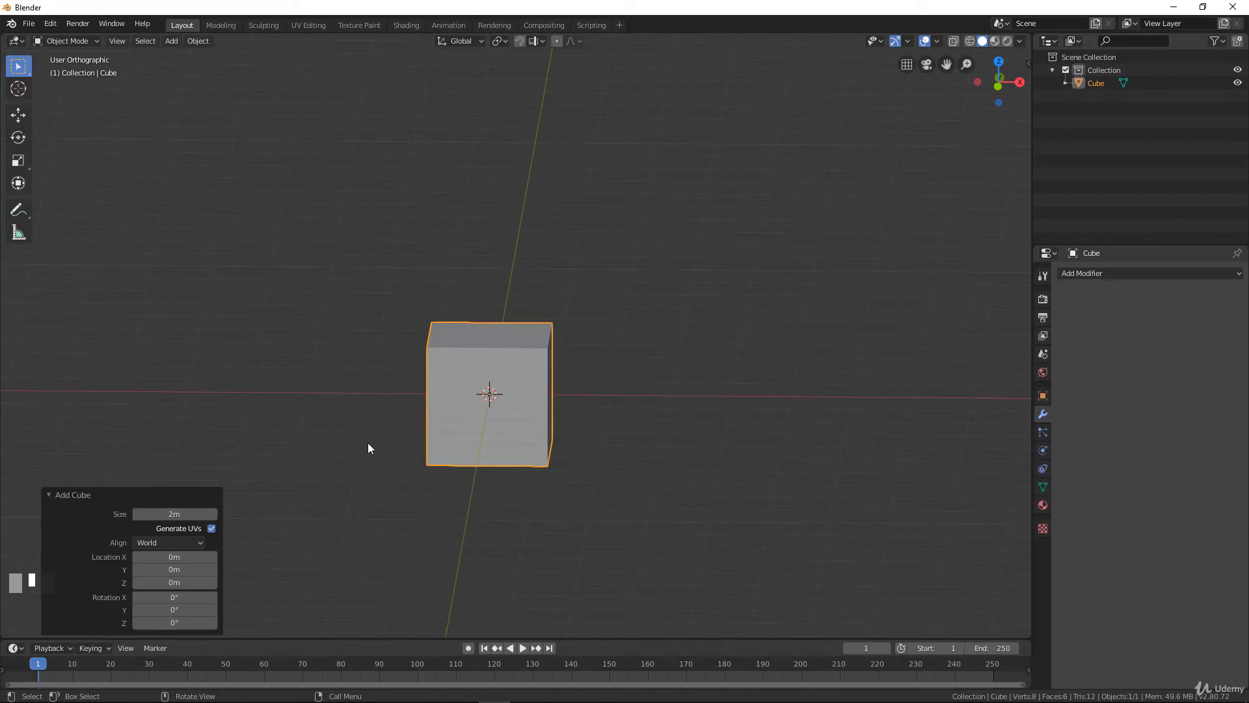
key(Tab)
- Move the cube's geometry about 11.3 m along the global X axis
scroll(513, 424, down, 3)
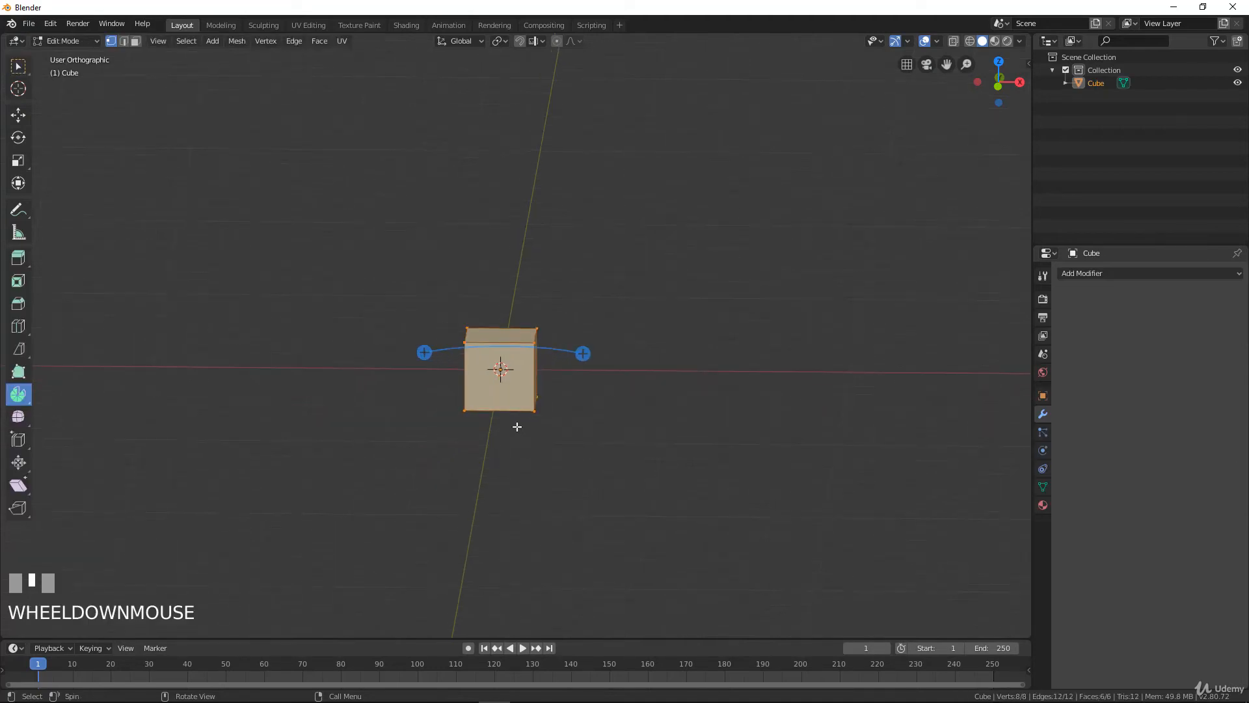
middle_drag(513, 423, 516, 433)
key(g)
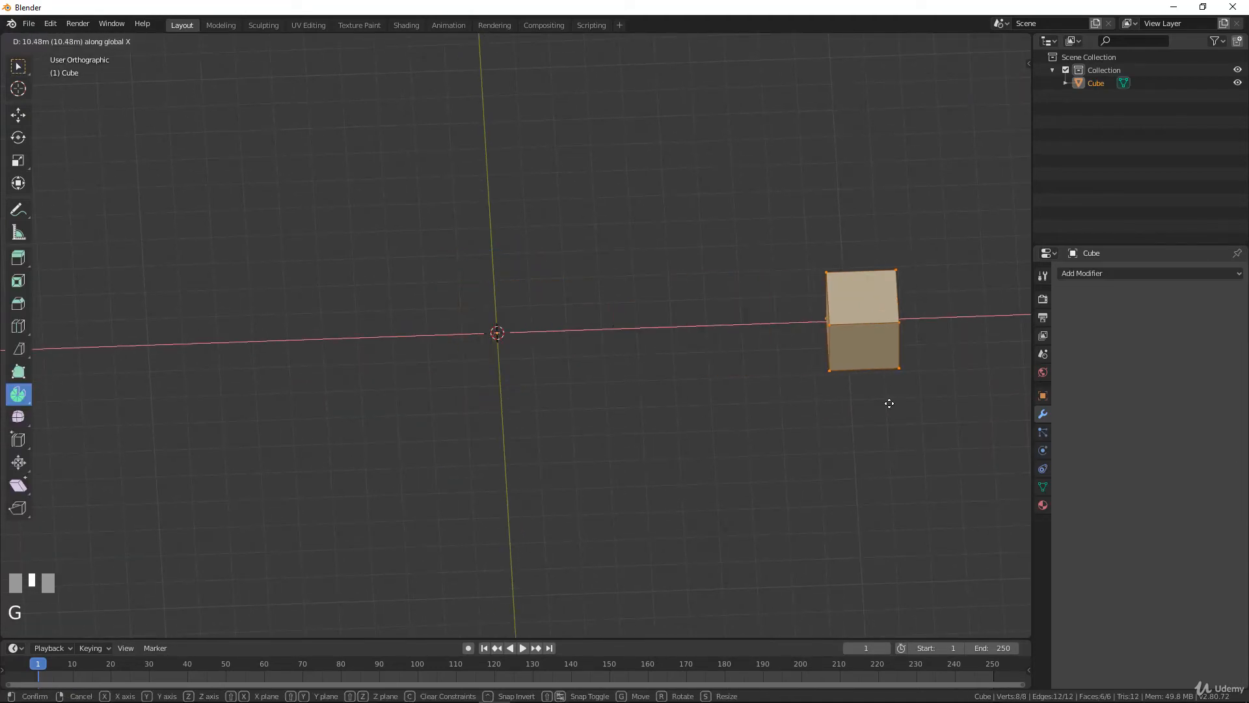
click(917, 399)
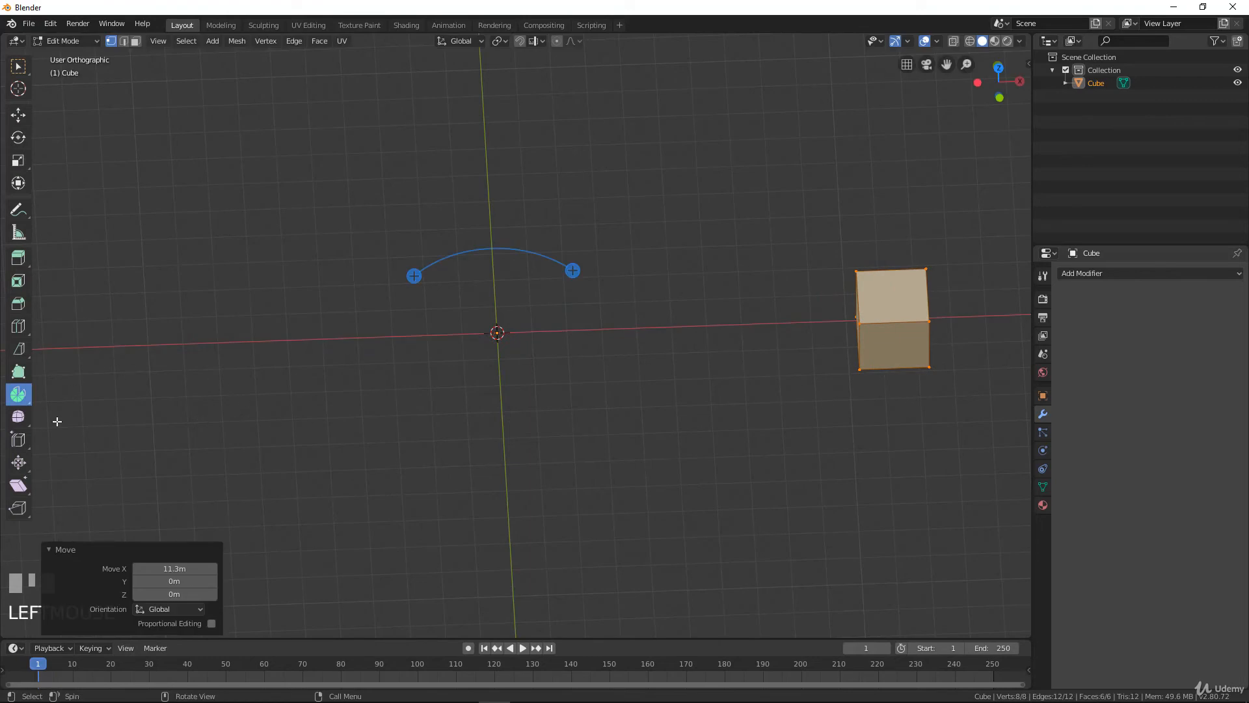
- Use Spin Duplicates to copy the cube about 348° around the Z axis in 14 steps
drag(21, 397, 95, 394)
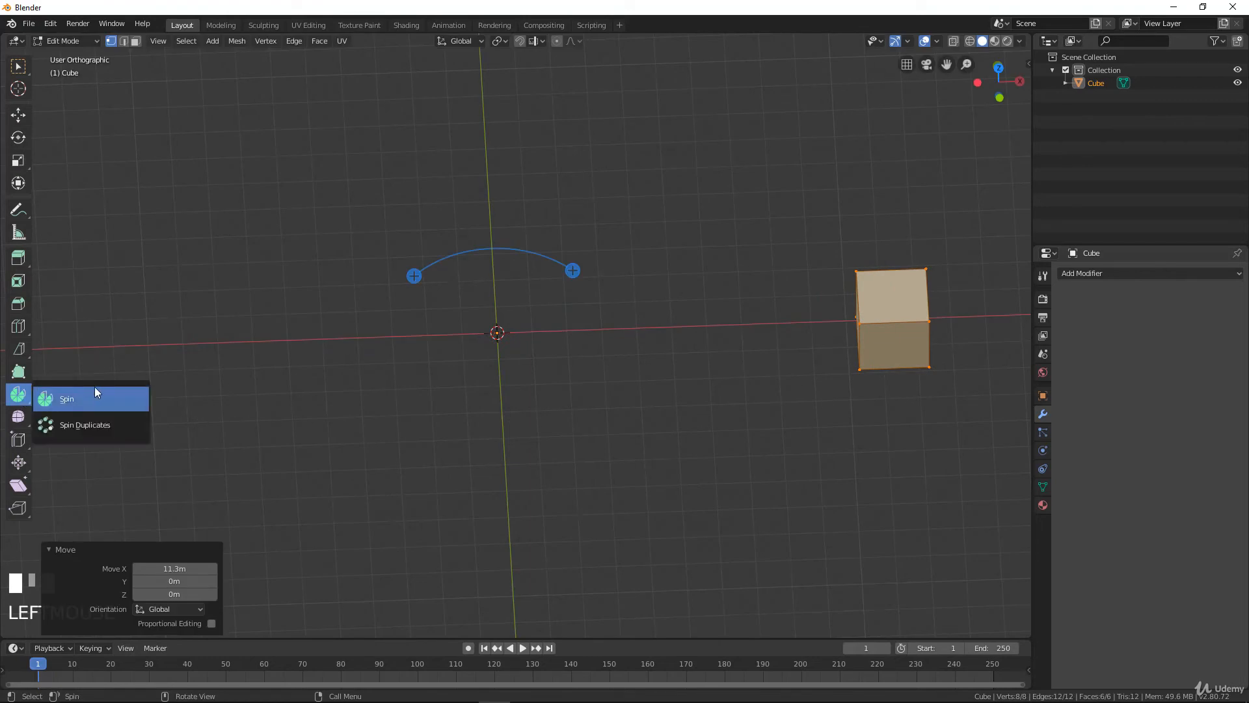
click(100, 425)
scroll(566, 340, down, 2)
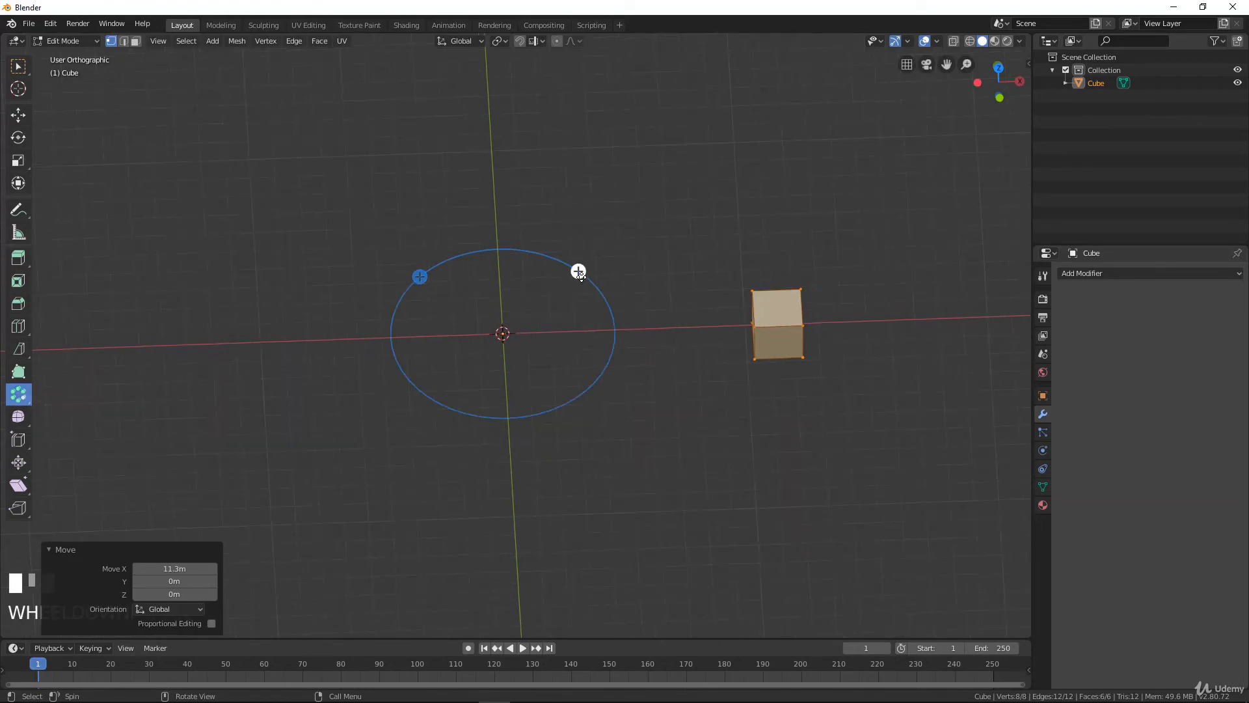
mouse_move(578, 271)
mouse_down()
mouse_move(585, 290)
mouse_move(544, 391)
mouse_move(410, 361)
mouse_move(362, 299)
mouse_move(404, 223)
mouse_move(491, 204)
mouse_move(535, 218)
mouse_move(574, 256)
mouse_up()
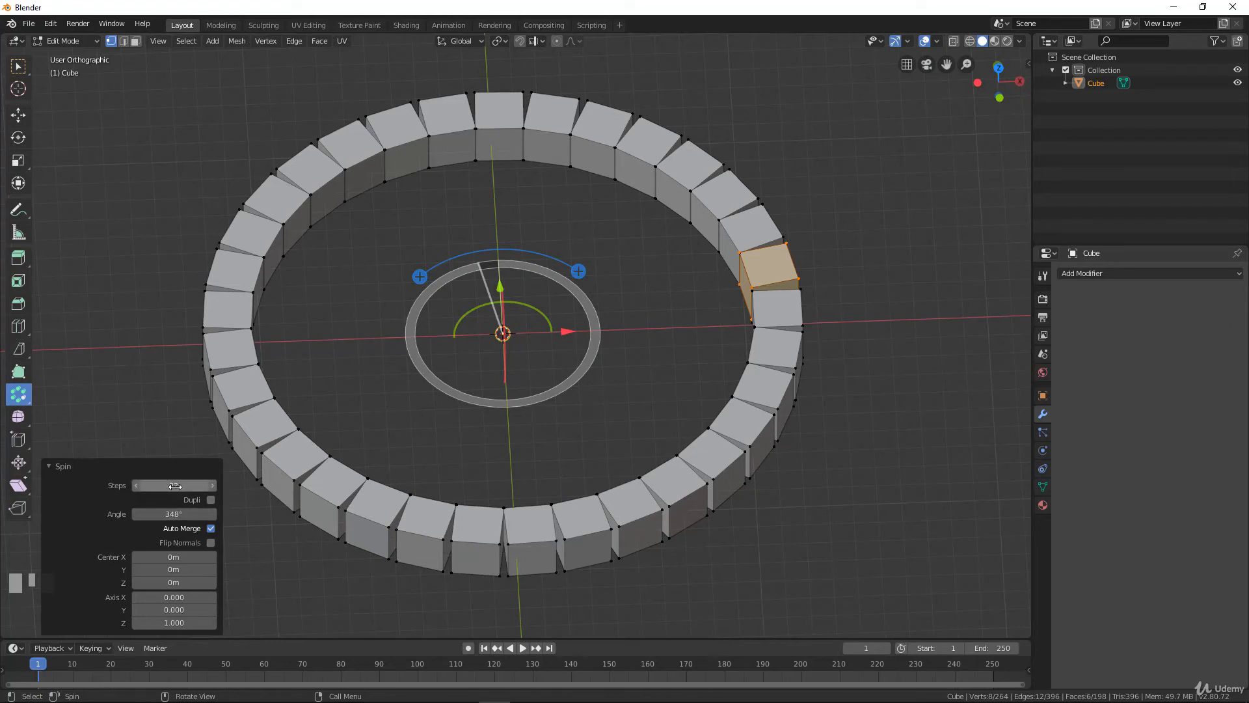
drag(175, 486, 137, 486)
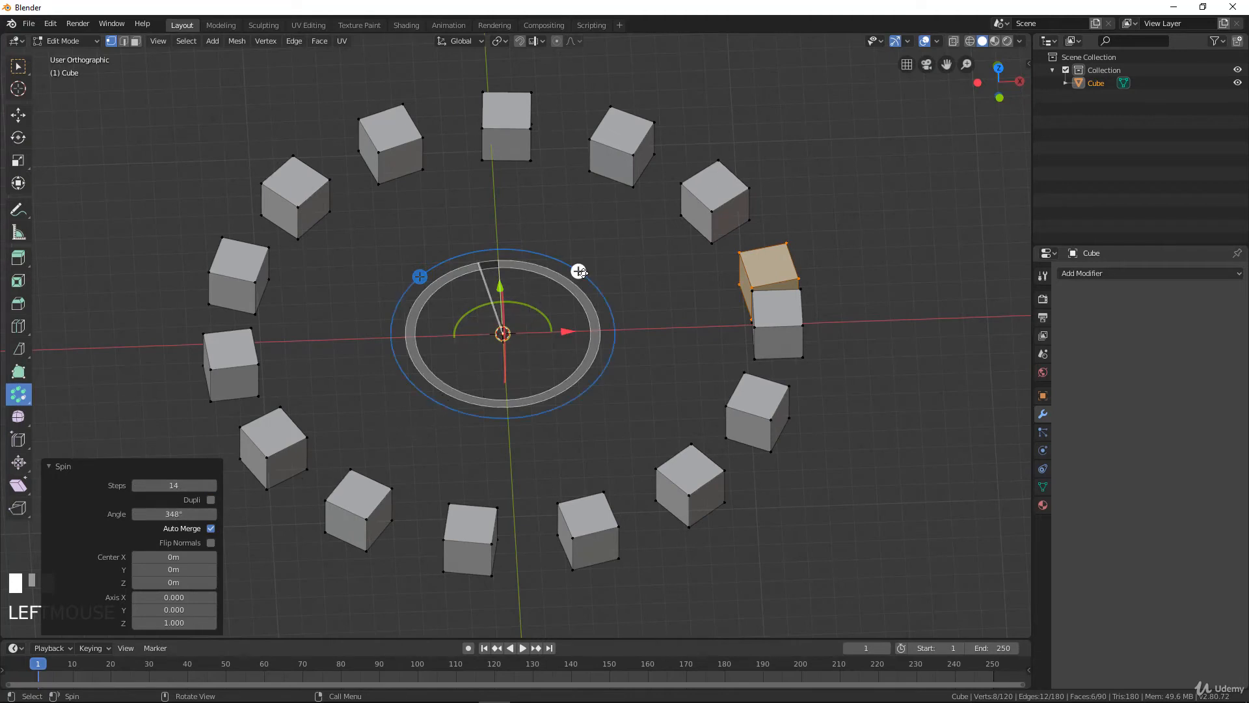
- Spin the selected cube copy about -40.6° in 14 steps and tilt the spin axis to about 0.276, -0.936, 0.216
drag(579, 271, 512, 221)
middle_drag(512, 222, 432, 292)
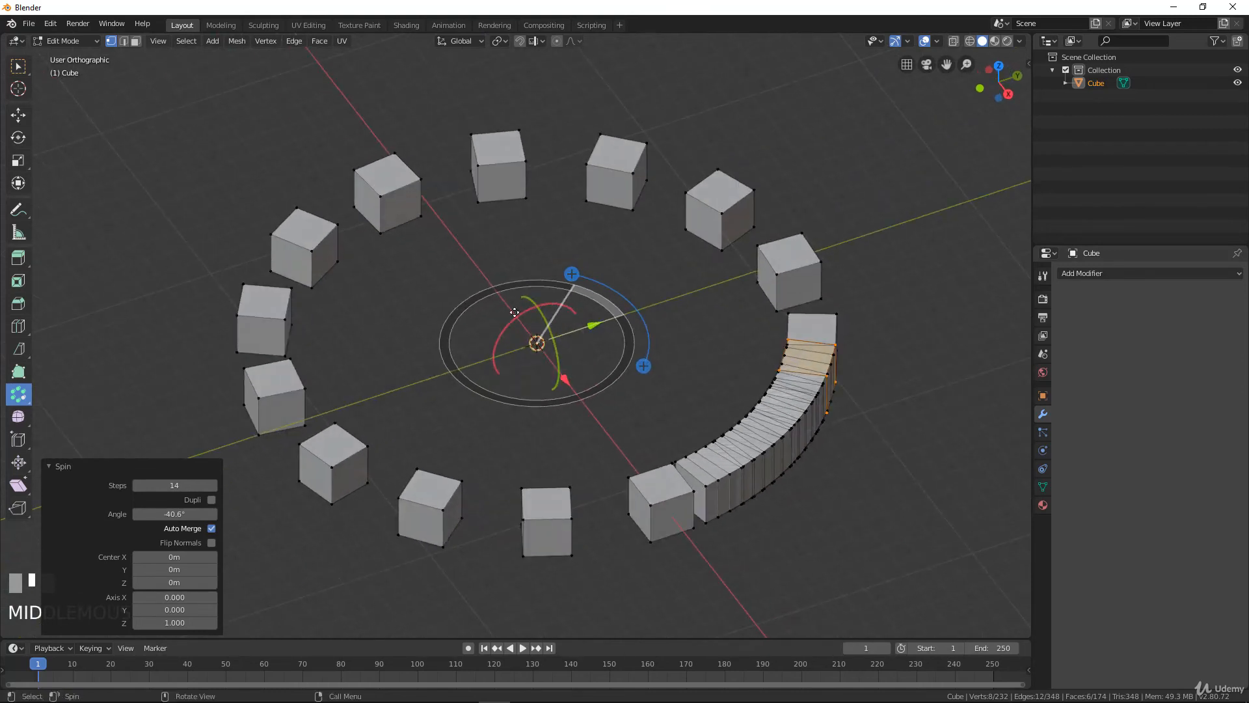
drag(525, 315, 476, 402)
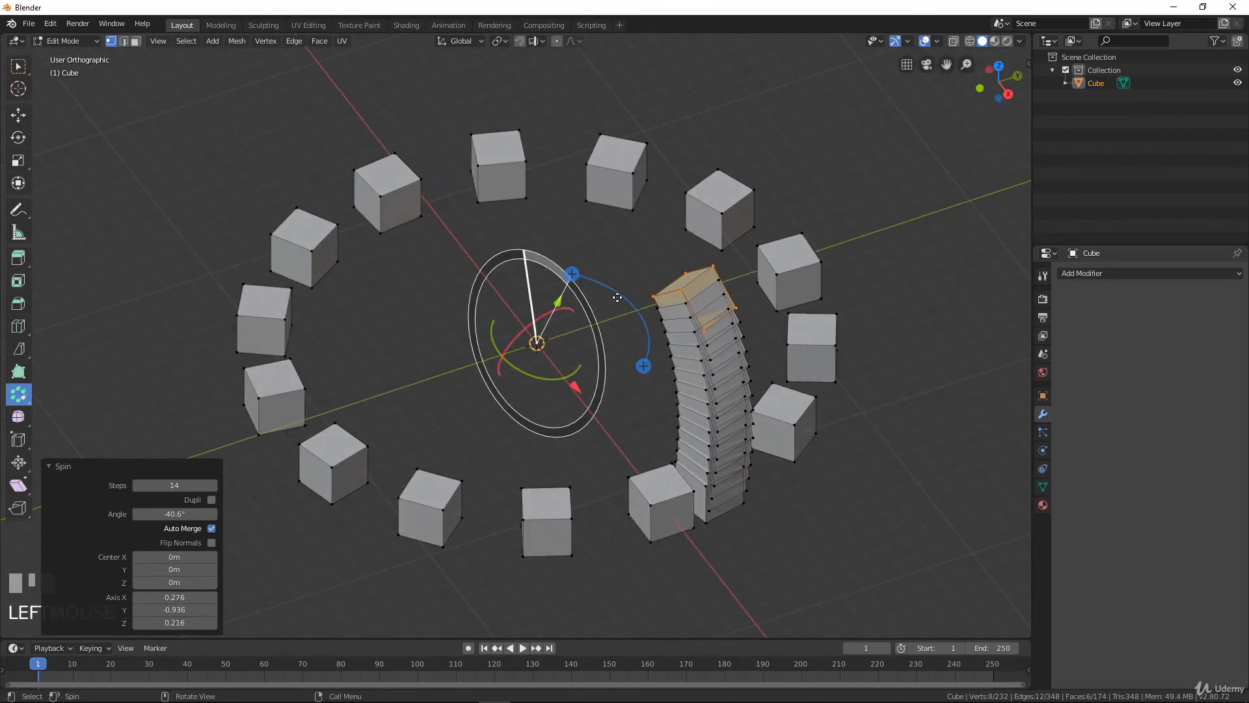
- Spin duplicates of the last tilted cube about 335° around the -Z axis in 14 steps
drag(572, 274, 846, 195)
middle_drag(564, 435, 642, 340)
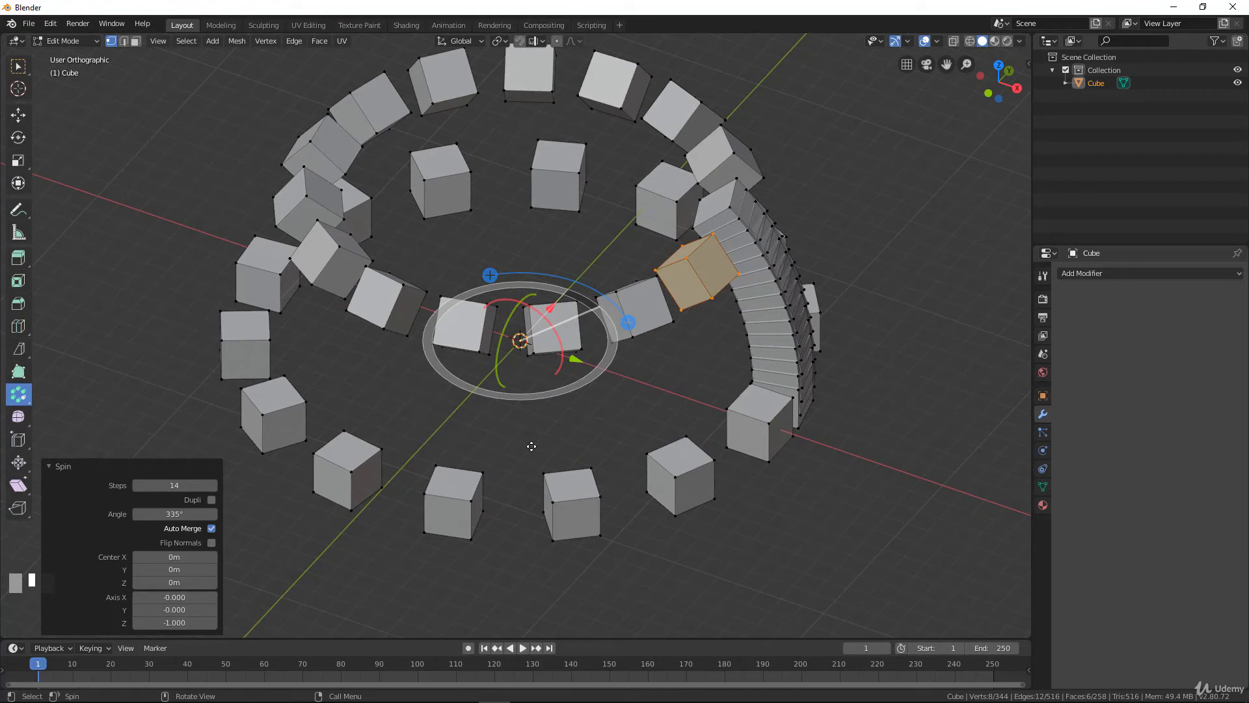
- Return to Object Mode and delete the object holding all the cube copies
key(Tab)
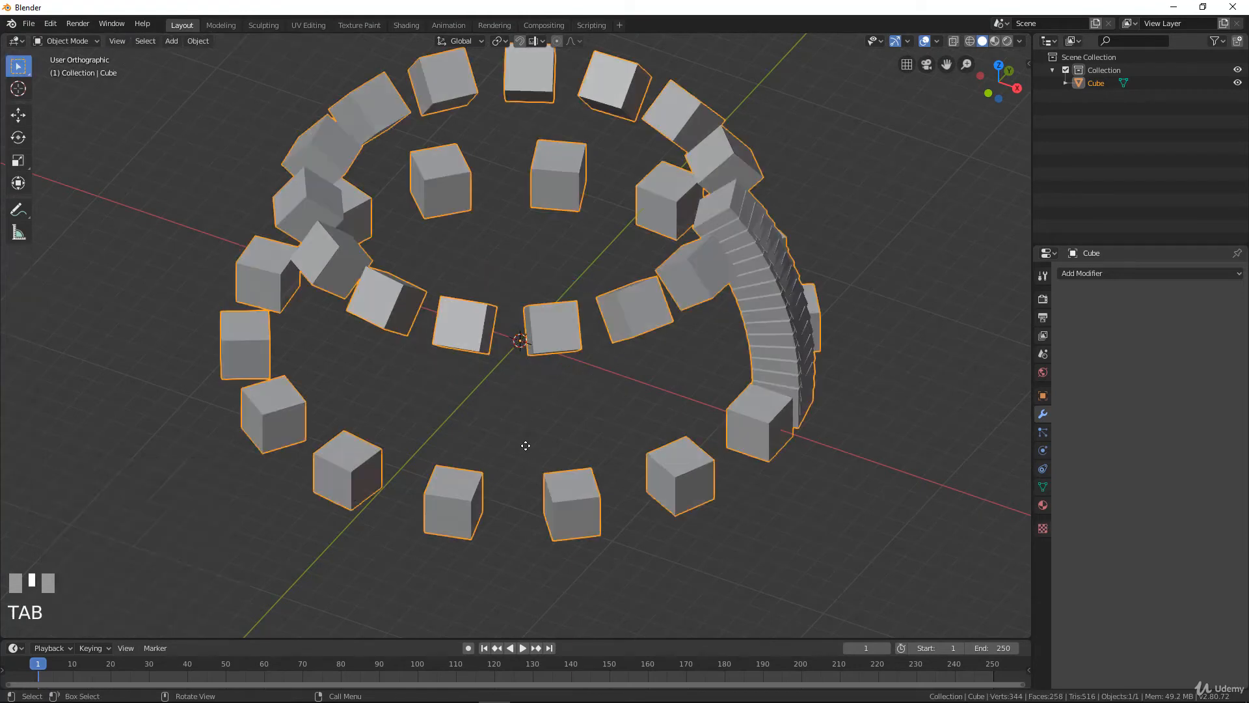
key(x)
click(525, 445)
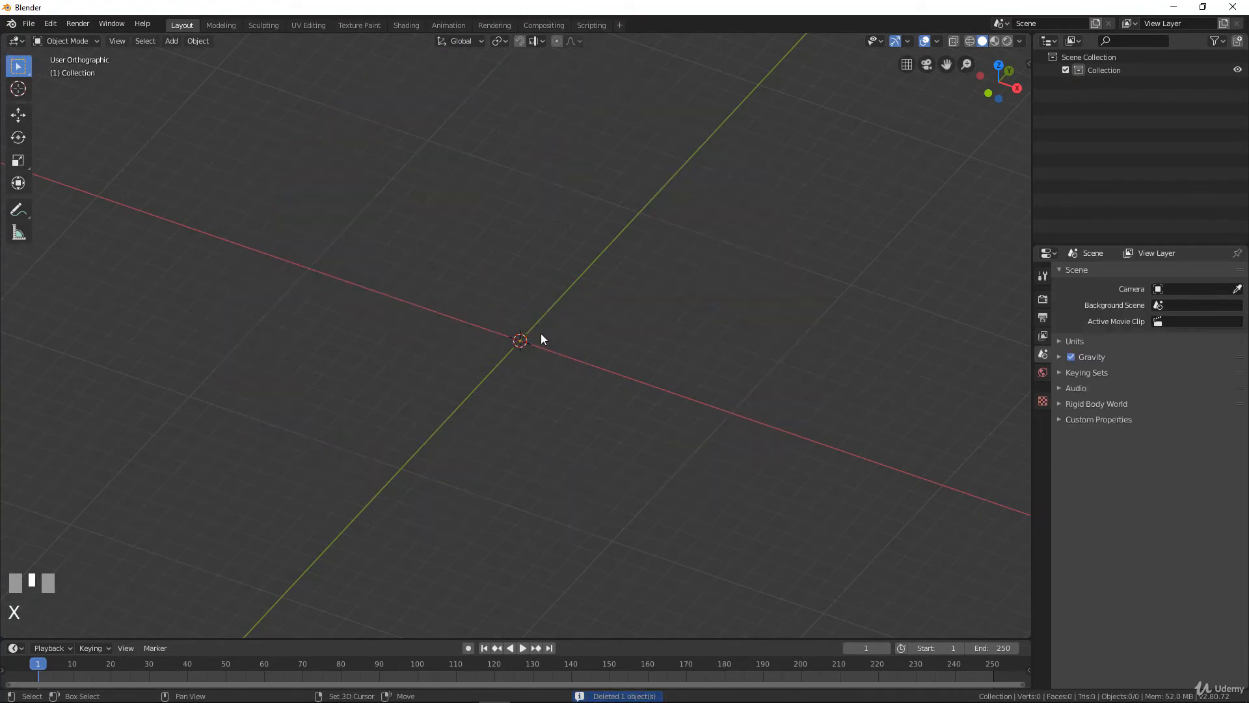
key(shift+a)
mouse_move(536, 336)
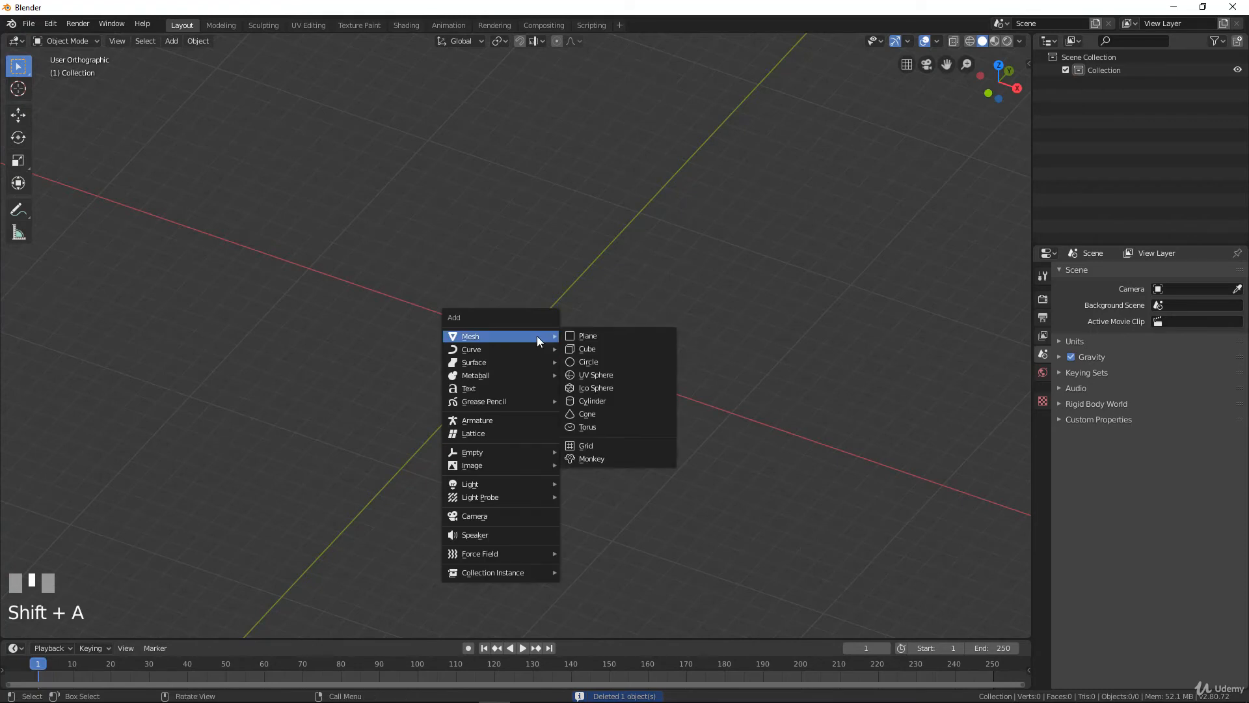
click(589, 338)
key(x)
click(557, 364)
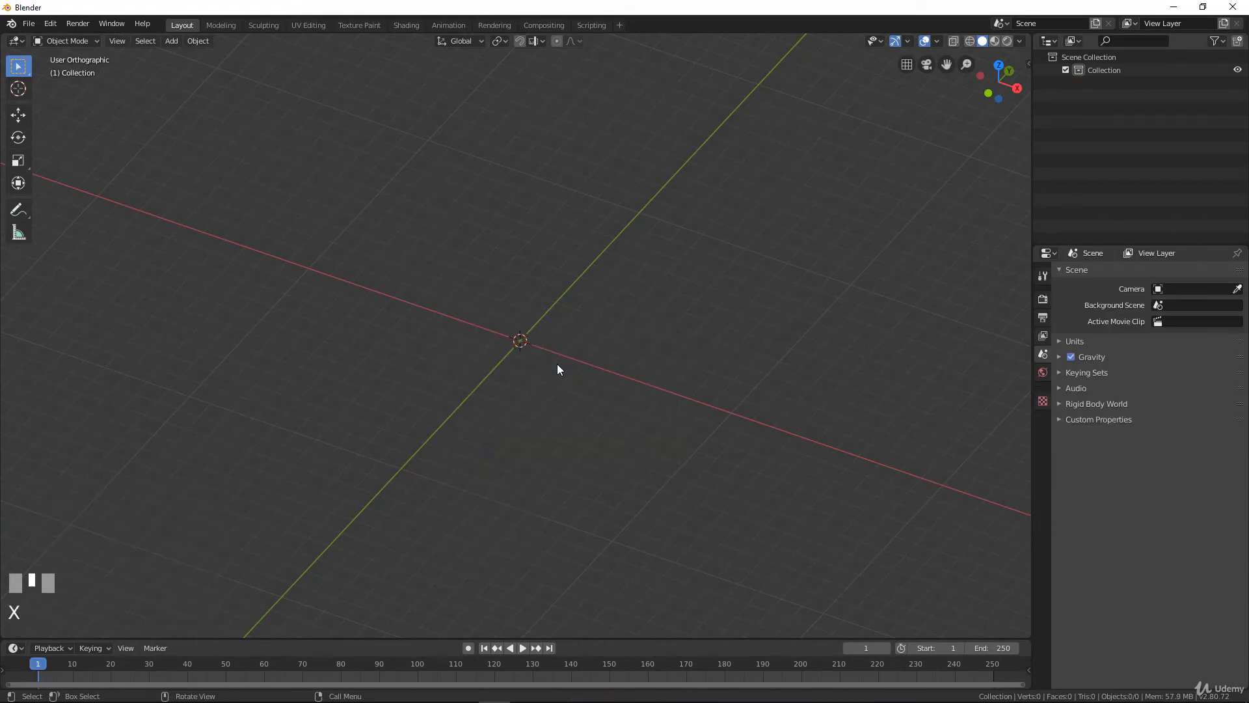
- Add a new 2 m mesh cube at the origin and enter Edit Mode on it
key(shift+a)
mouse_move(557, 365)
click(596, 377)
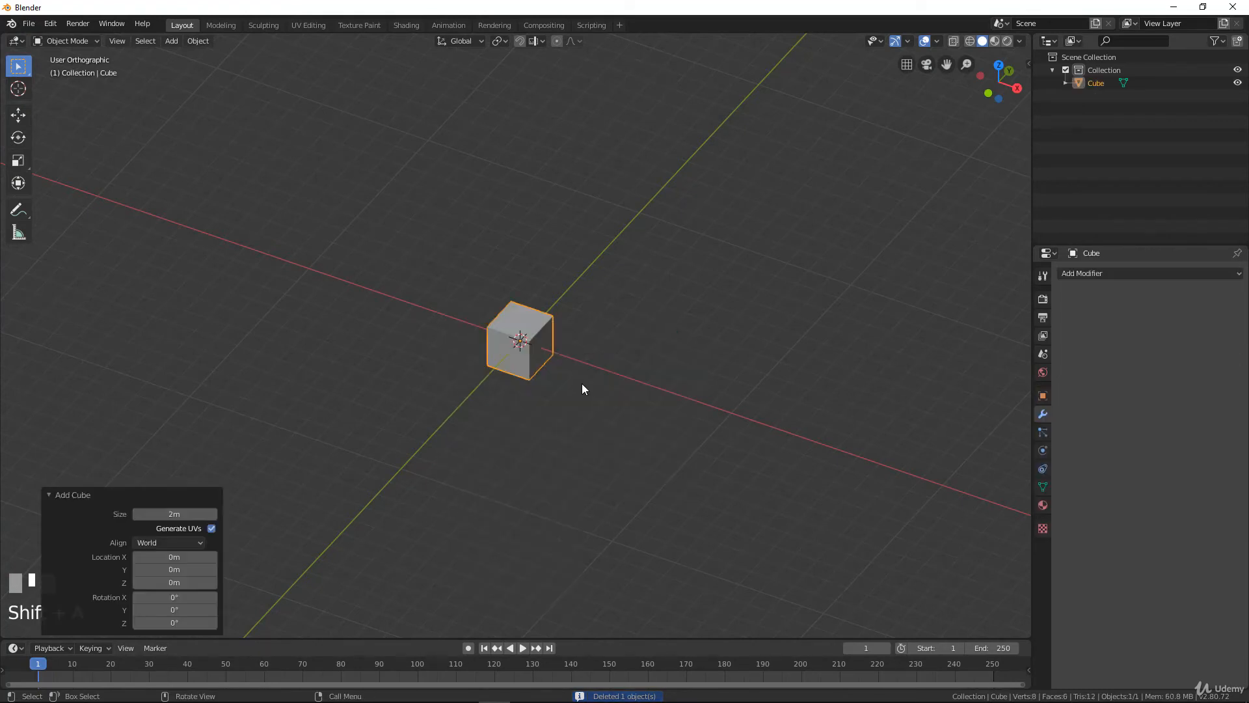
key(Tab)
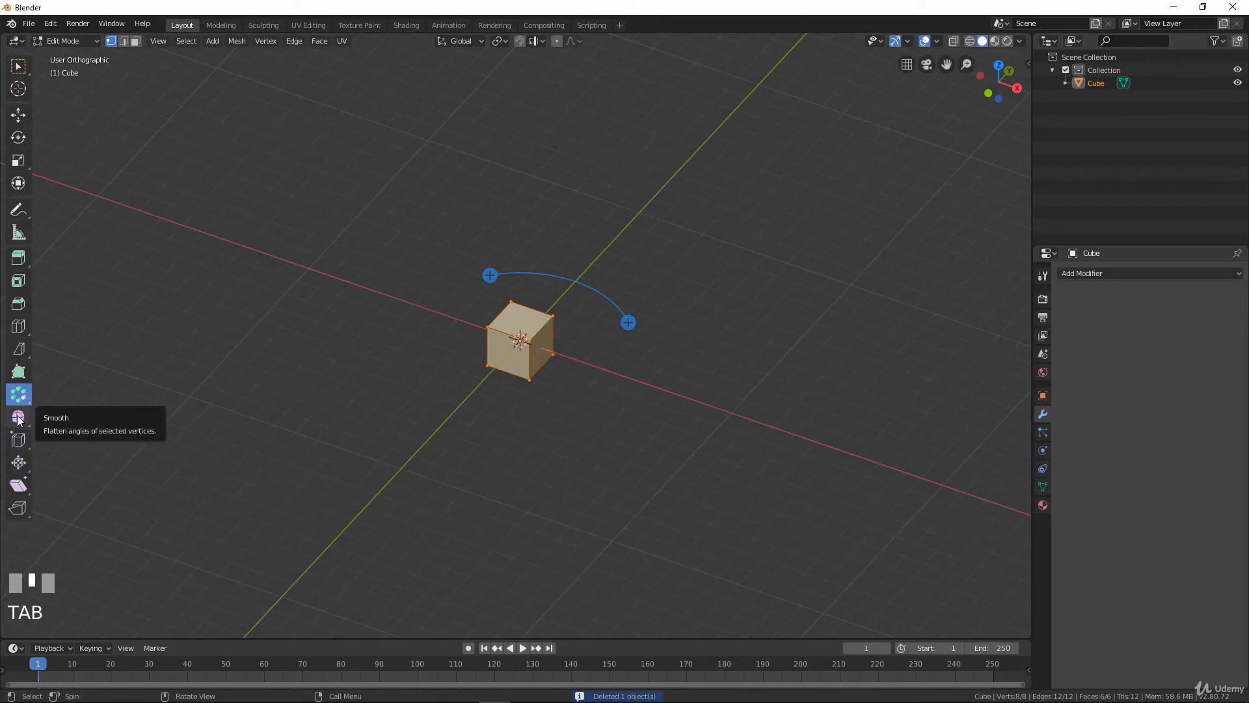
- Activate the Smooth tool and subdivide the whole cube three times with one cut each
scroll(553, 345, up, 8)
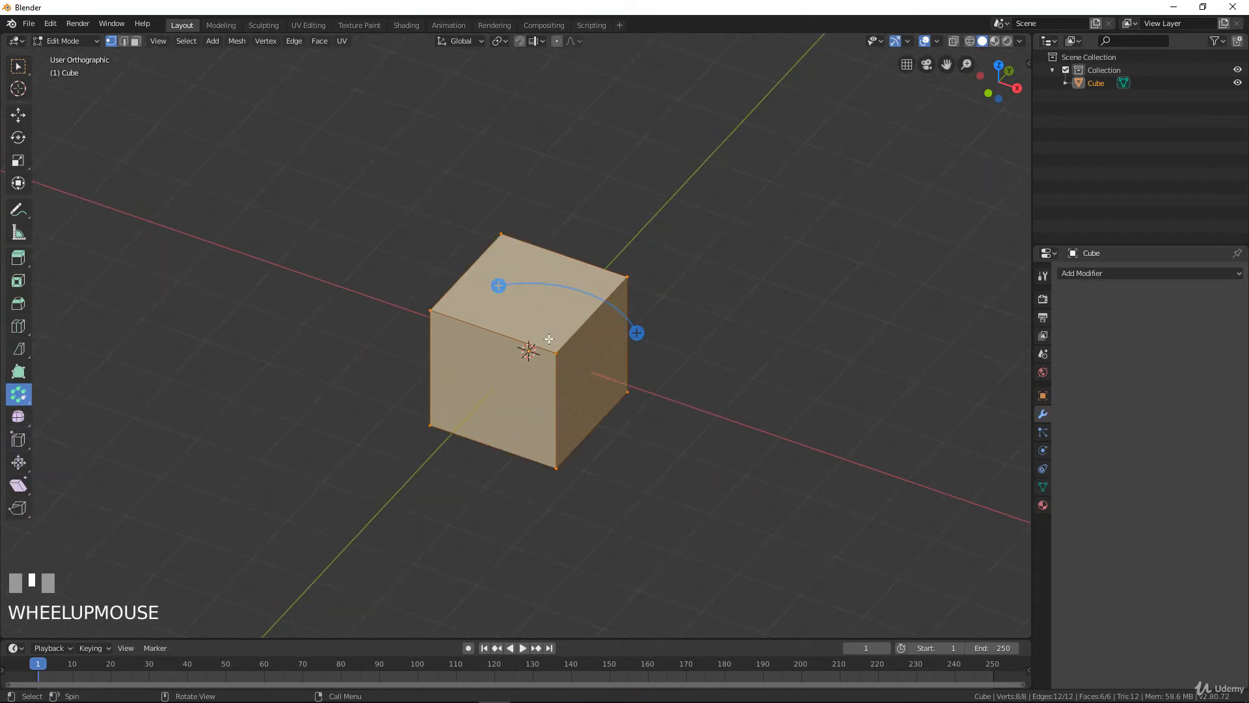
middle_drag(554, 344, 598, 306)
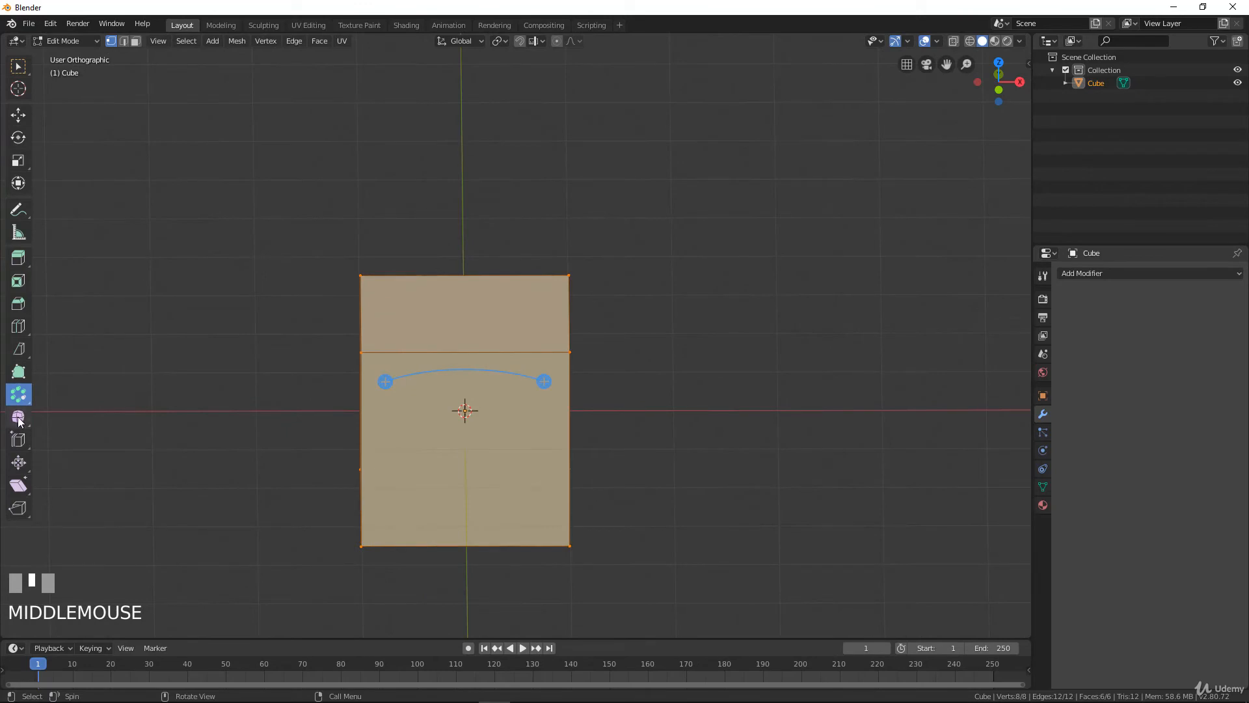
click(18, 417)
middle_drag(530, 395, 509, 396)
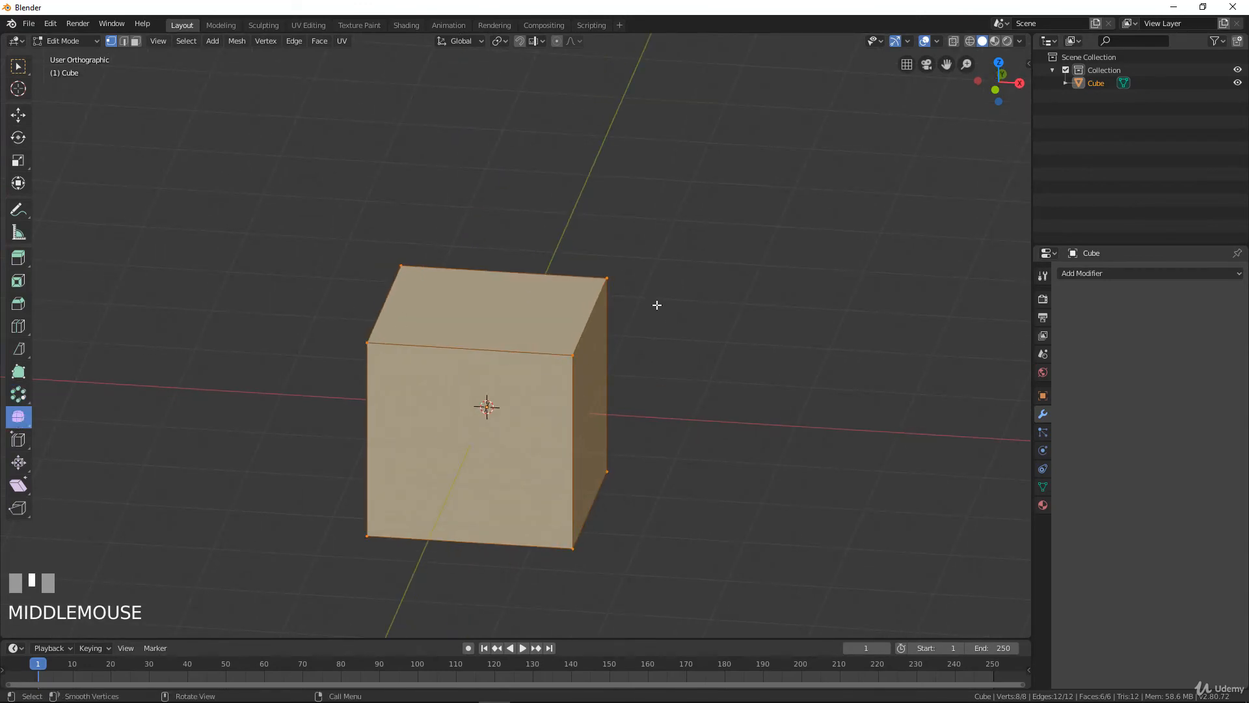
right_click(548, 307)
click(548, 309)
right_click(548, 307)
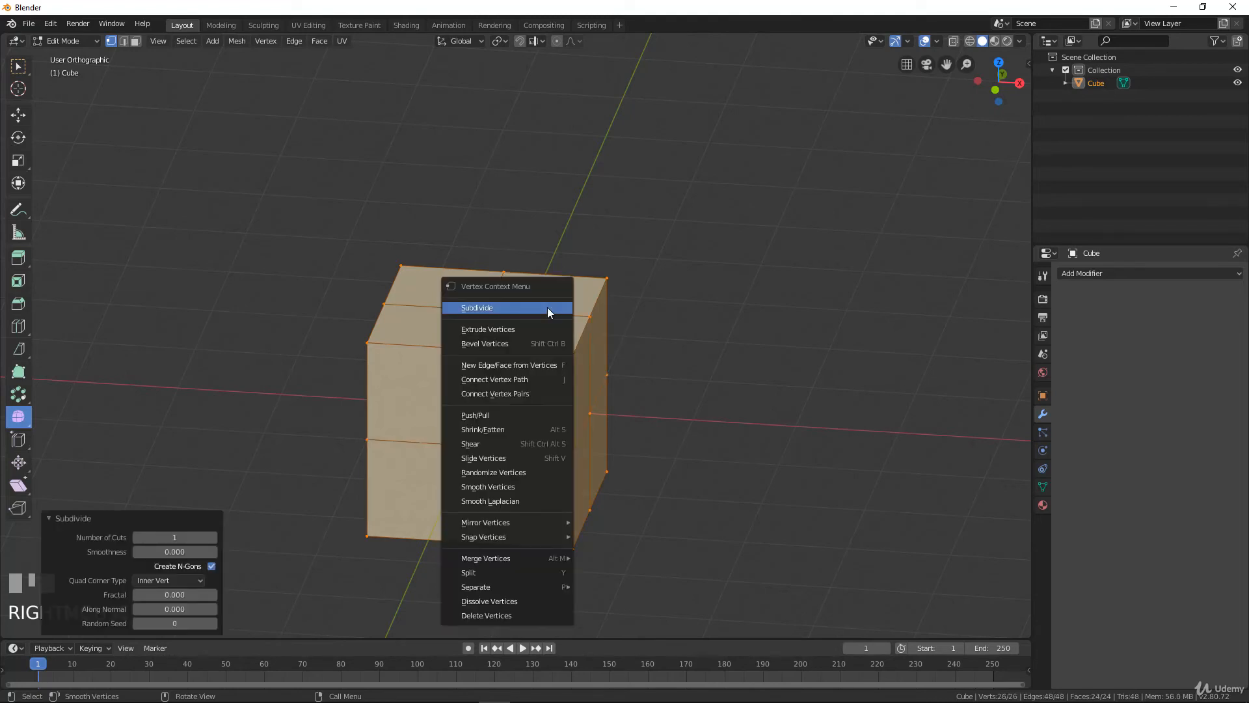
click(548, 309)
right_click(548, 307)
click(548, 308)
middle_drag(544, 391, 541, 395)
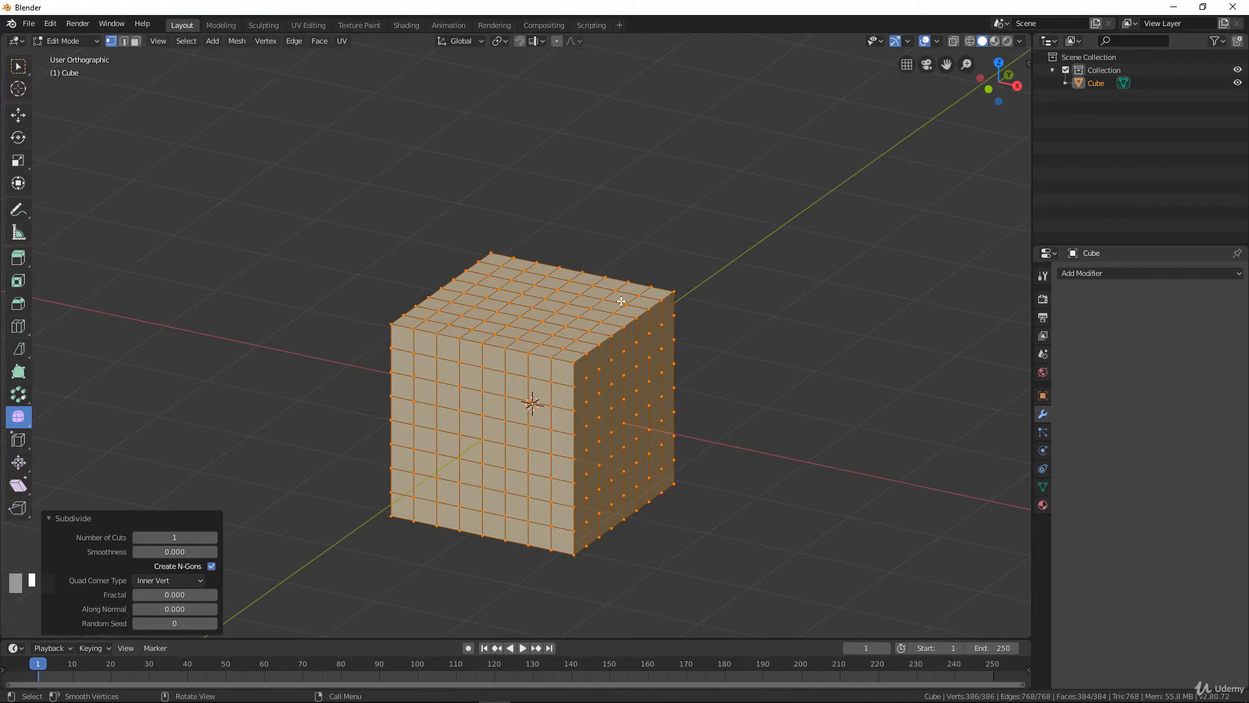
middle_drag(560, 380, 557, 350)
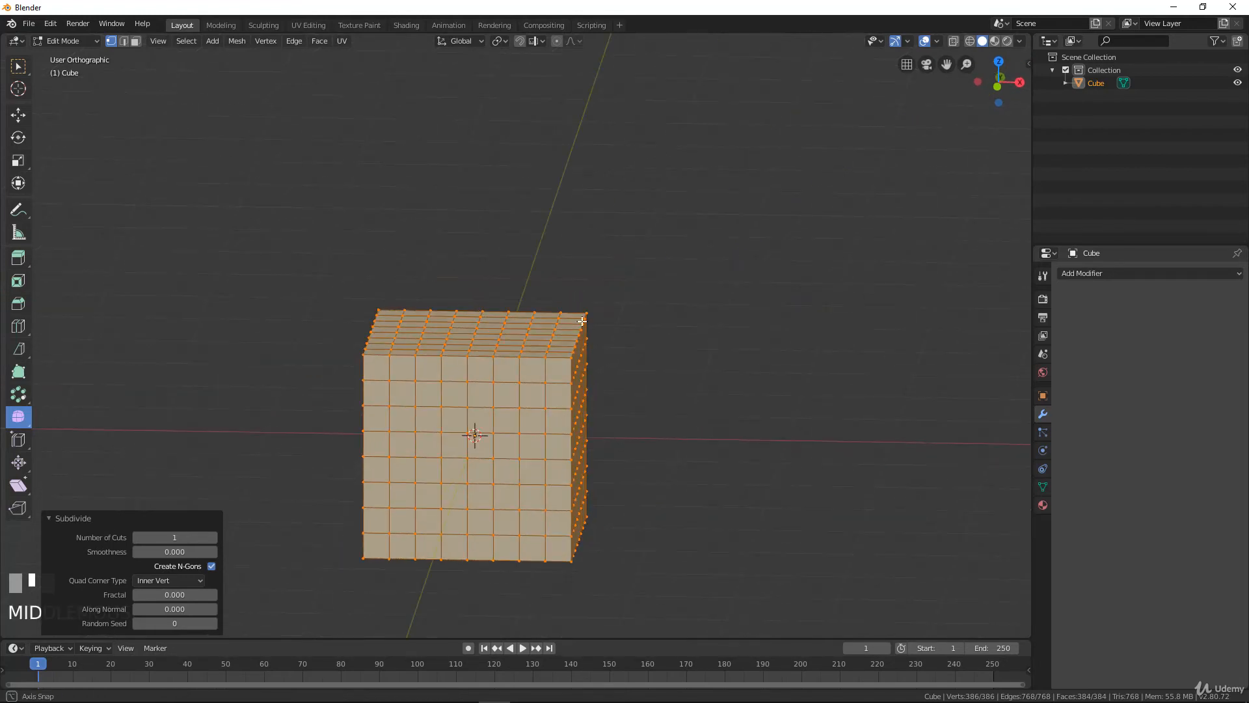
middle_drag(483, 395, 371, 400)
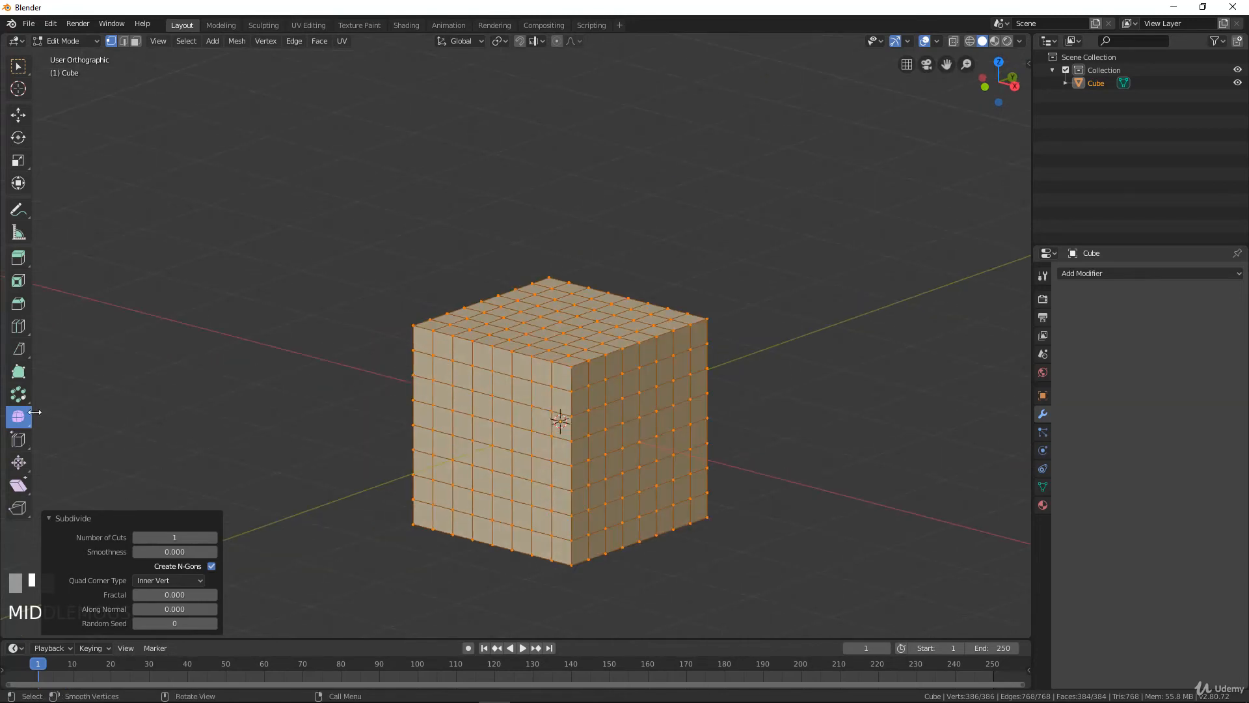
- Smooth all vertices of the subdivided cube with a smoothing factor of about 1.369 and a repeat count of 5
drag(762, 309, 1107, 310)
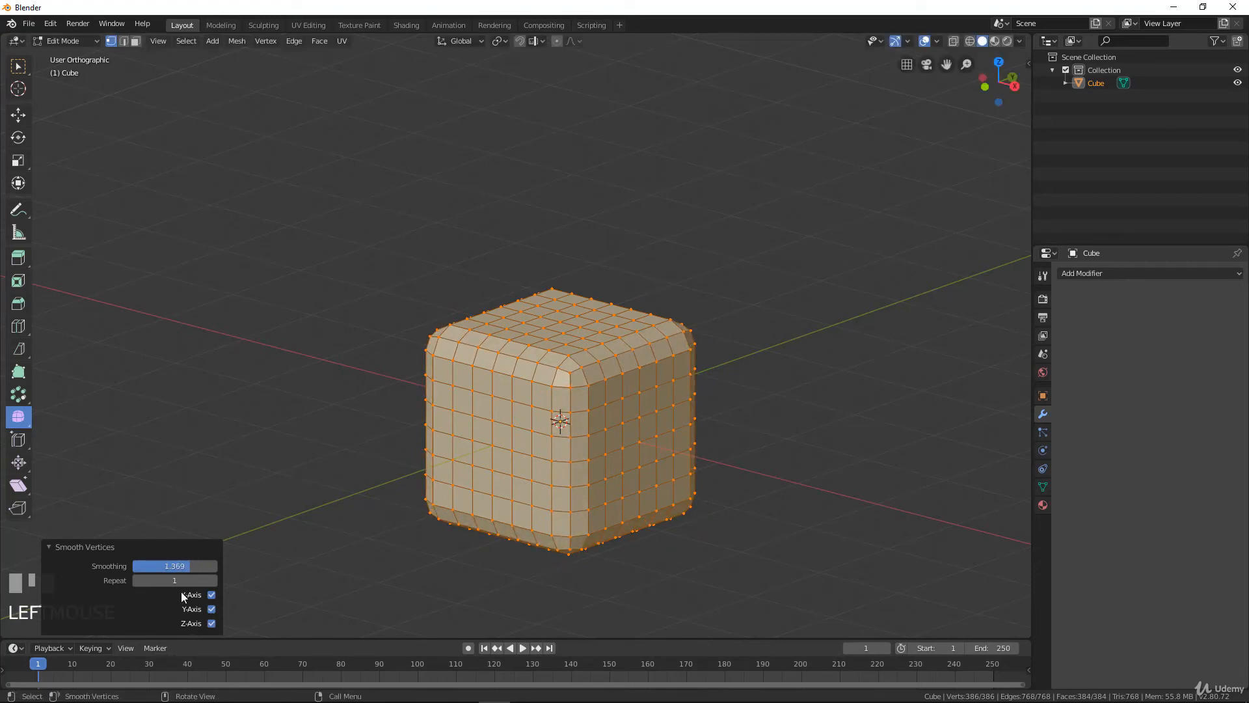
click(216, 581)
click(216, 581)
click(216, 581)
click(216, 582)
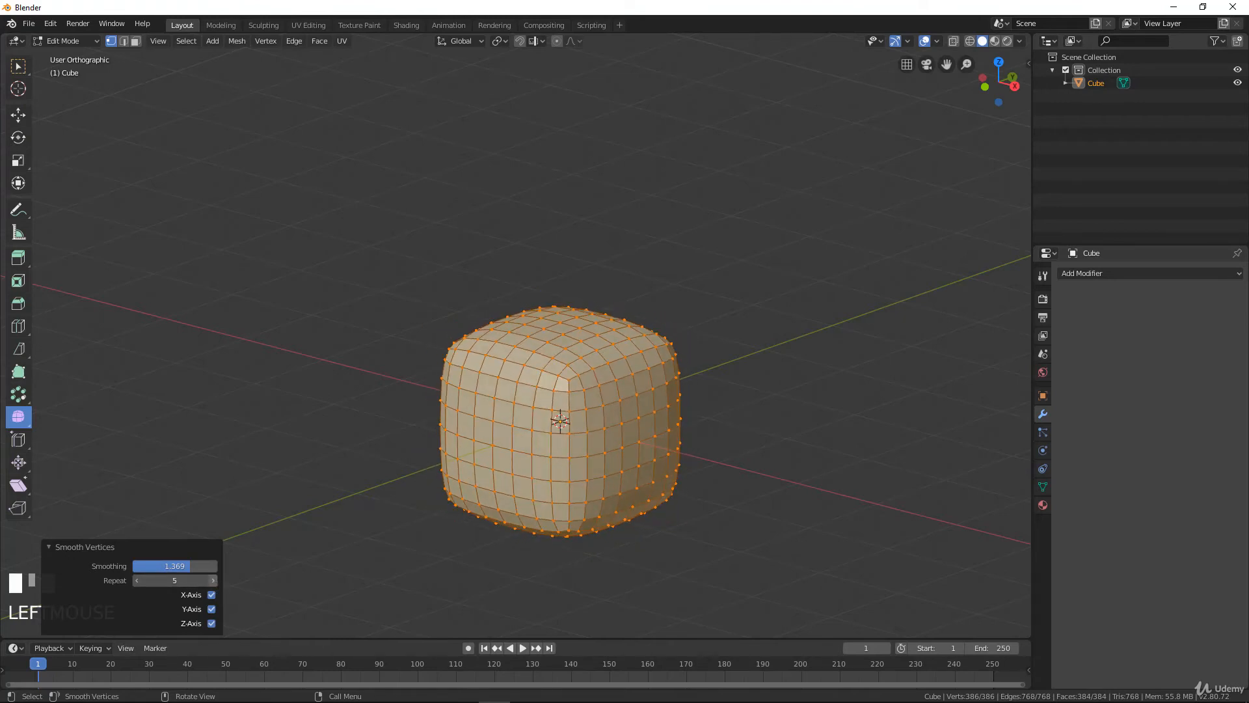
- Raise the repeat count of the vertex smoothing to 12
click(214, 581)
click(215, 581)
click(214, 582)
click(215, 581)
click(215, 582)
click(215, 582)
click(214, 581)
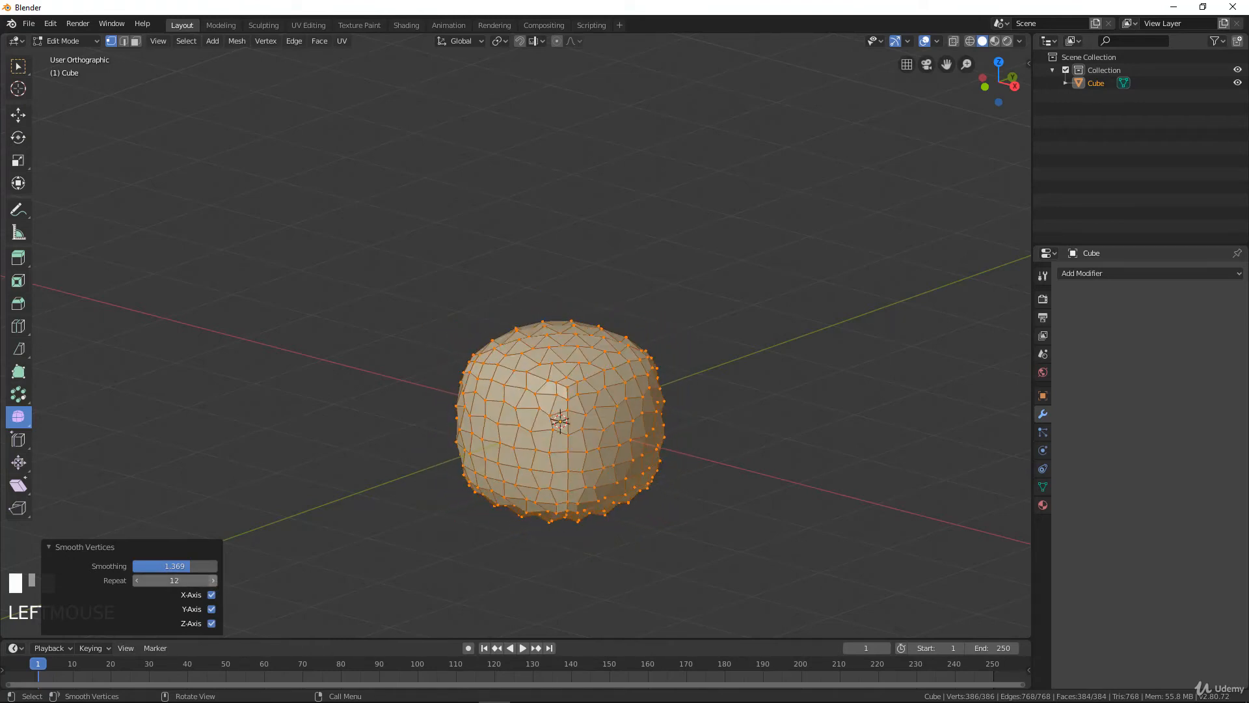
- Lower the repeat count of the vertex smoothing to 5
click(135, 580)
click(135, 581)
click(135, 580)
click(136, 580)
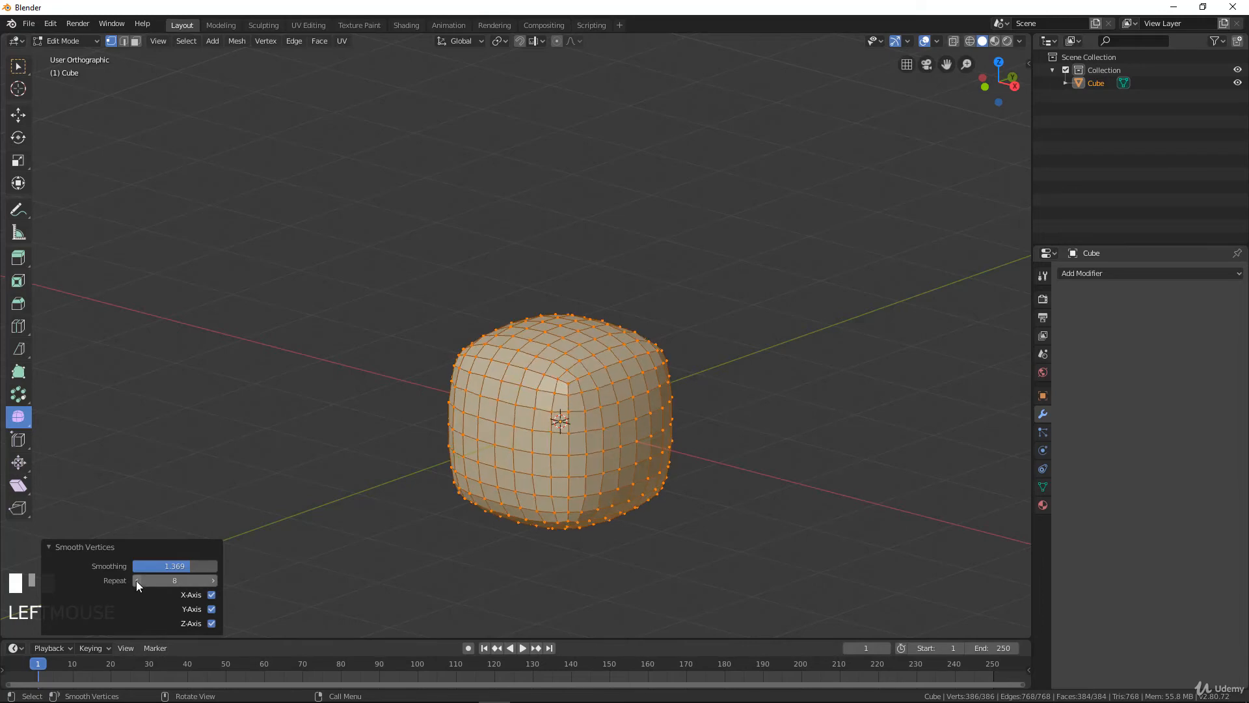
click(135, 581)
click(135, 581)
click(136, 580)
middle_drag(456, 468, 559, 471)
mouse_move(480, 463)
middle_down()
mouse_move(558, 413)
mouse_move(489, 446)
middle_up()
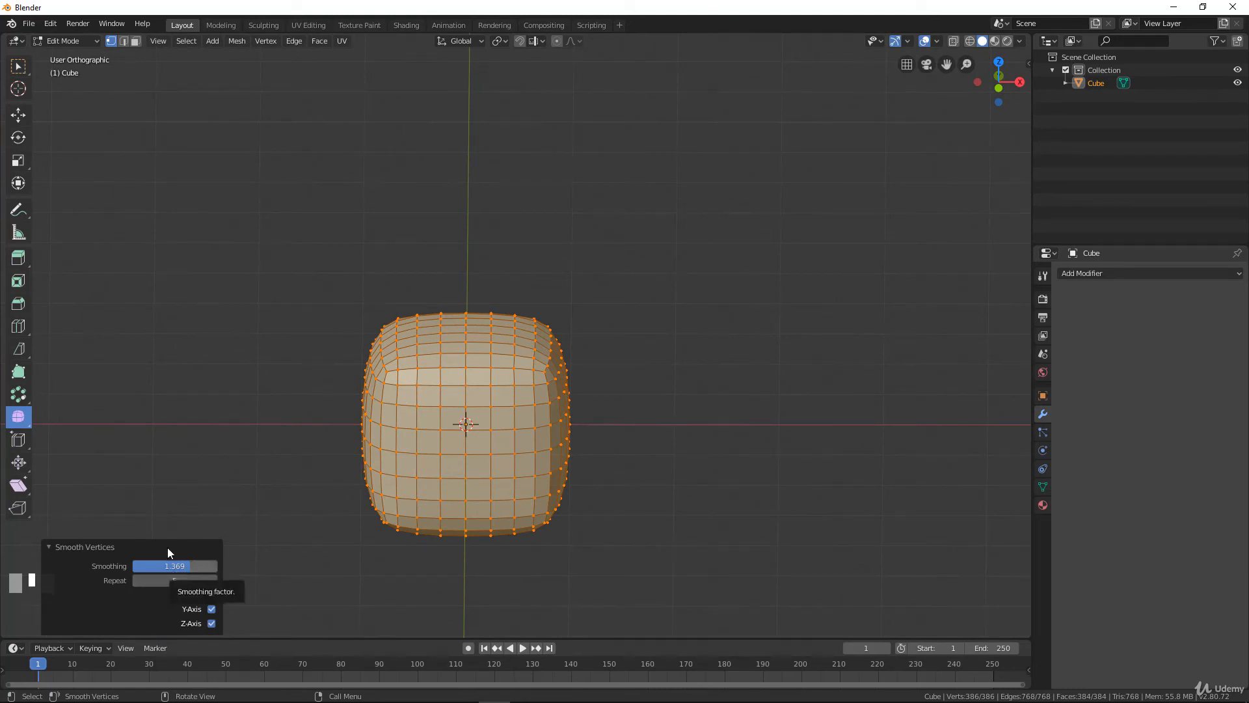
- Randomize all vertices of the smoothed cube with the Randomize tool and check the shape in Object Mode
click(18, 417)
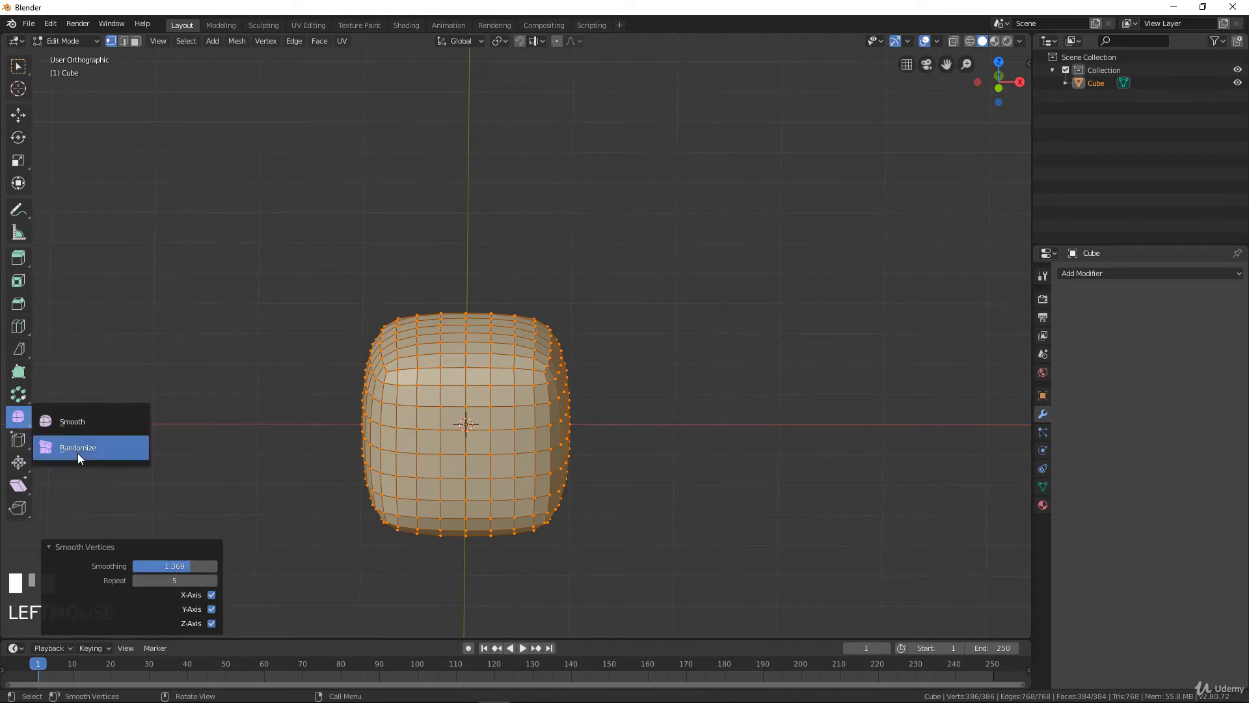
click(77, 449)
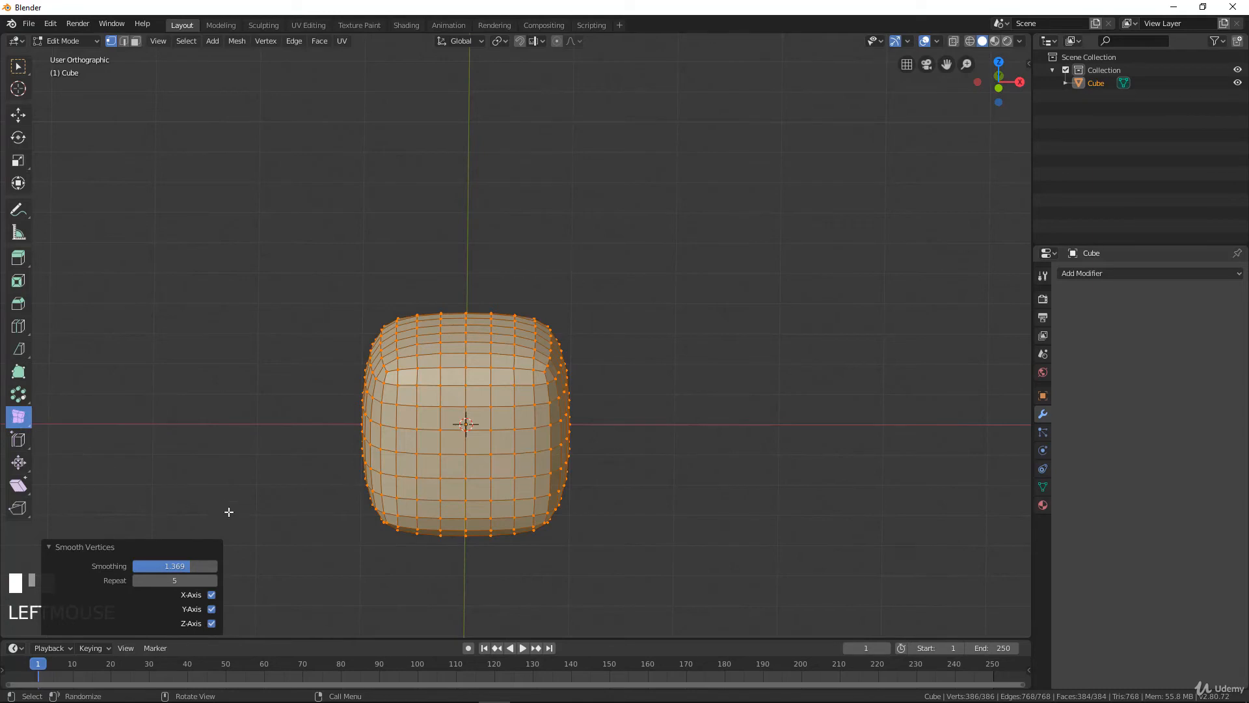
click(463, 449)
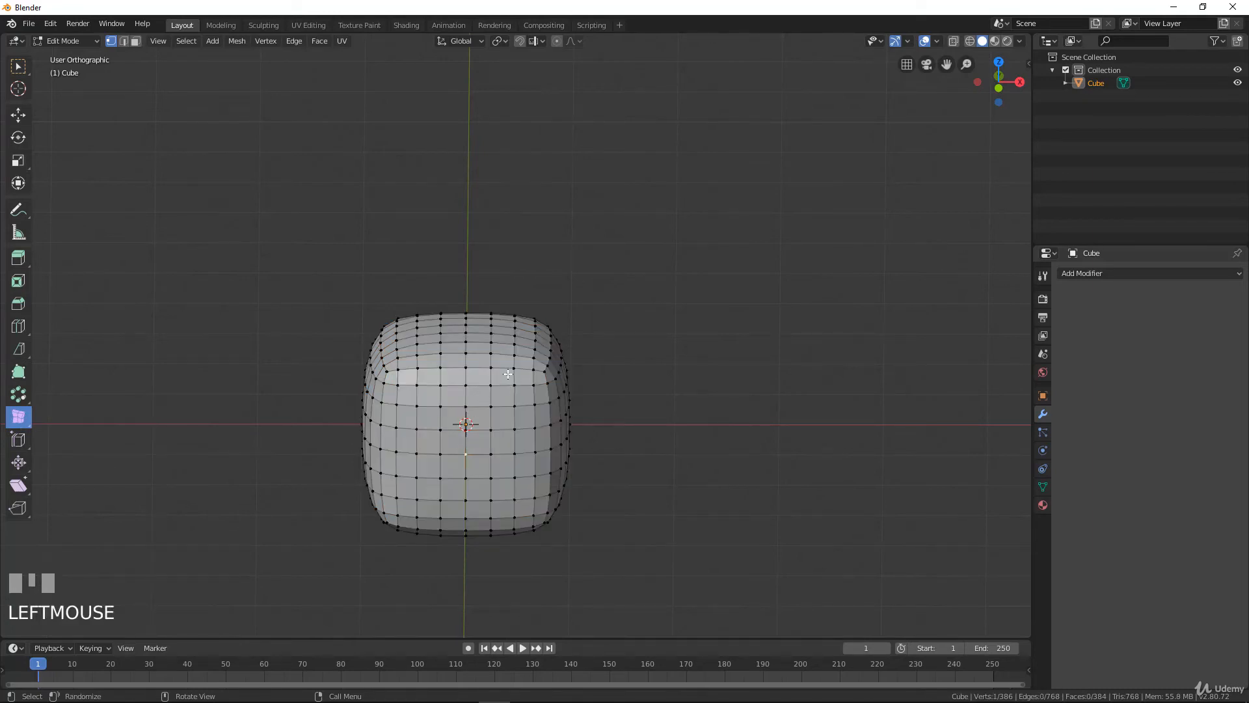
key(a)
drag(626, 388, 668, 446)
middle_drag(668, 446, 553, 441)
key(Tab)
key(Tab)
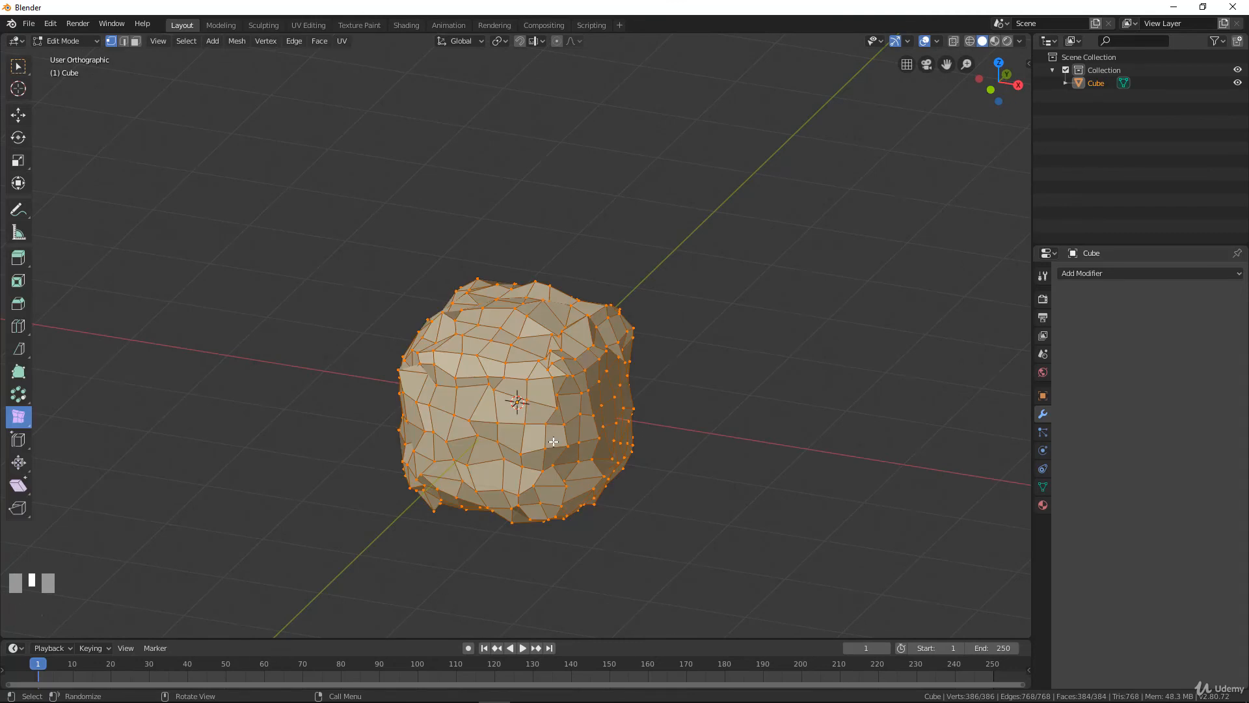
- Return to Object Mode and delete the randomized cube
key(Tab)
key(x)
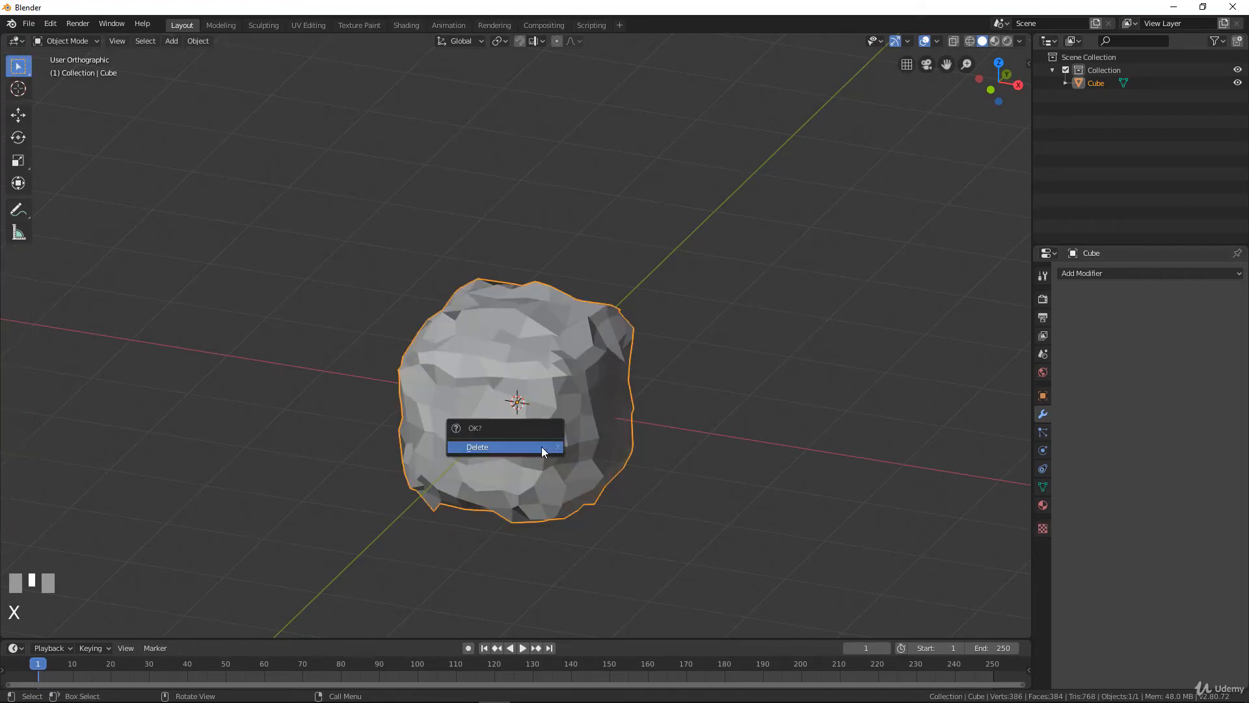
click(541, 446)
- Add a UV sphere at the origin and enter Edit Mode on it
key(shift+a)
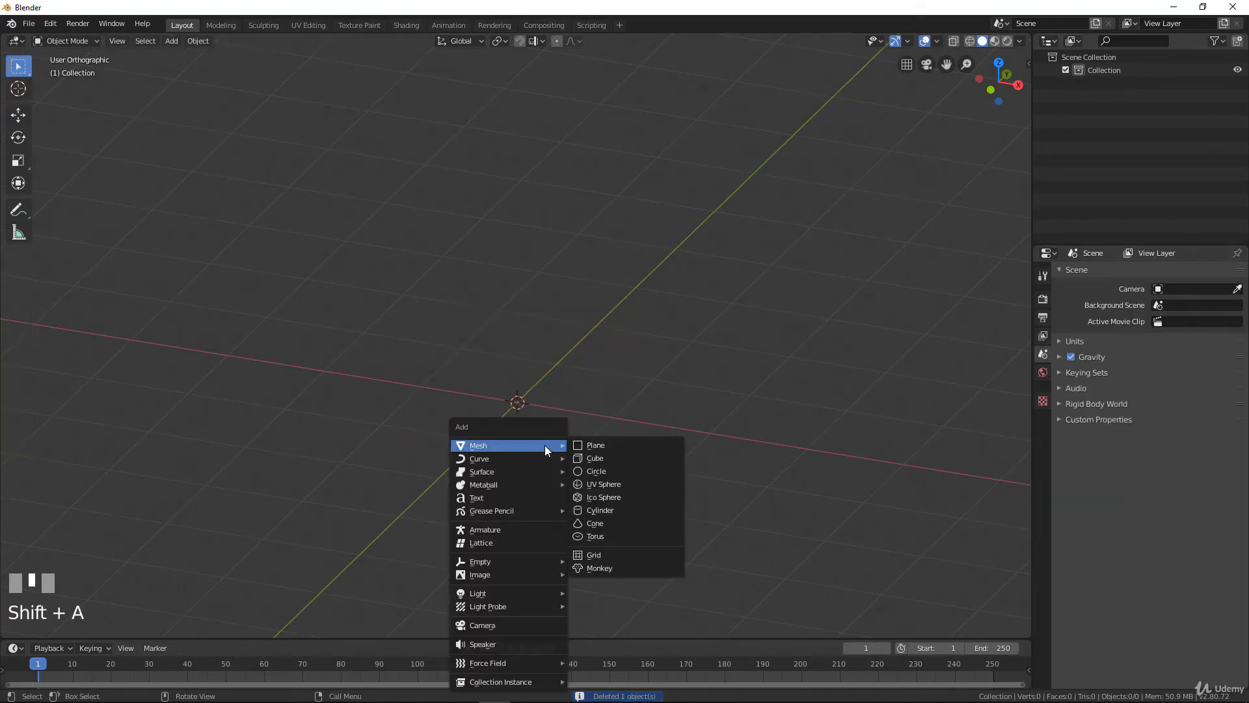
click(611, 485)
key(Tab)
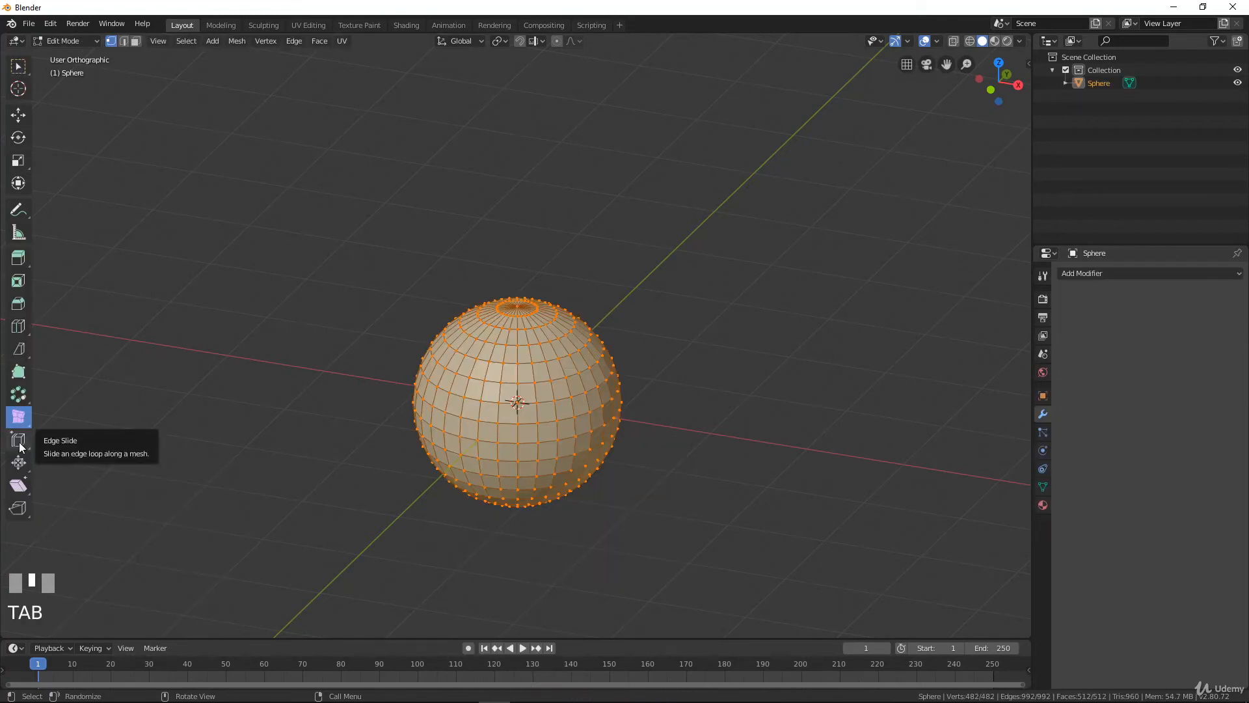
- Switch to edge selection and select one horizontal edge on the sphere's equator, ending with the Select Box tool active
scroll(480, 475, up, 4)
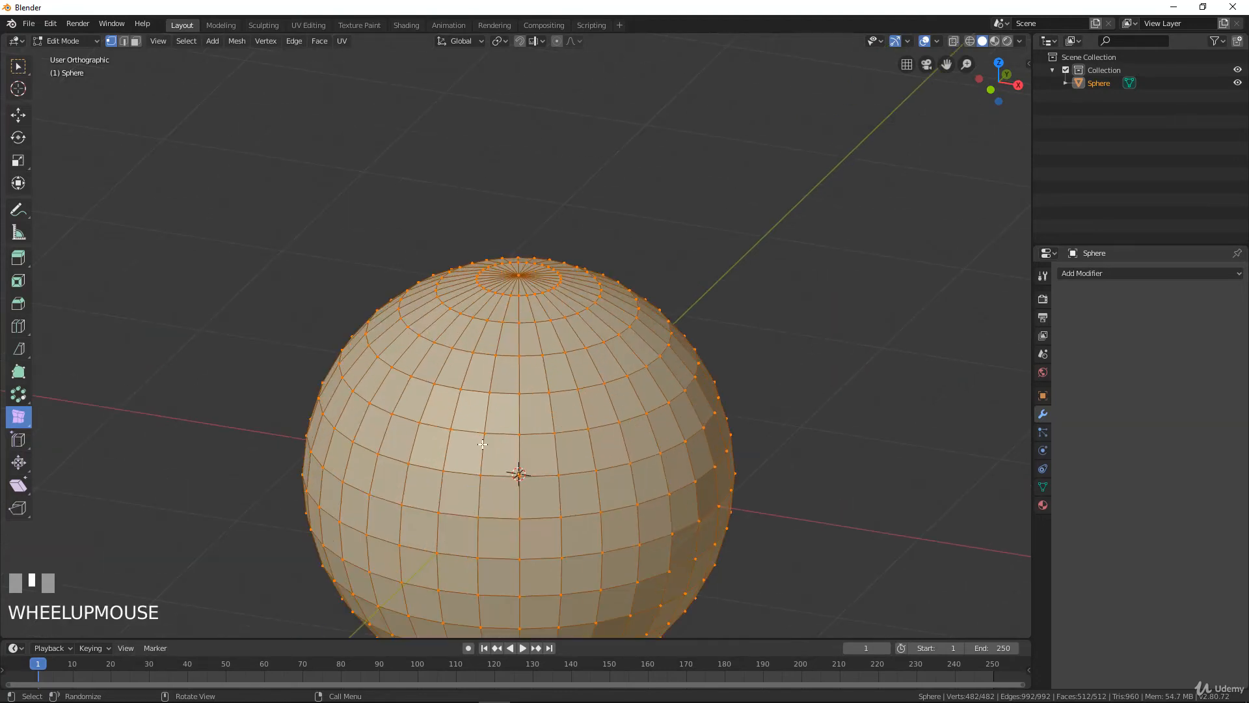
middle_drag(483, 444, 558, 461)
shift+middle_drag(446, 498, 494, 414)
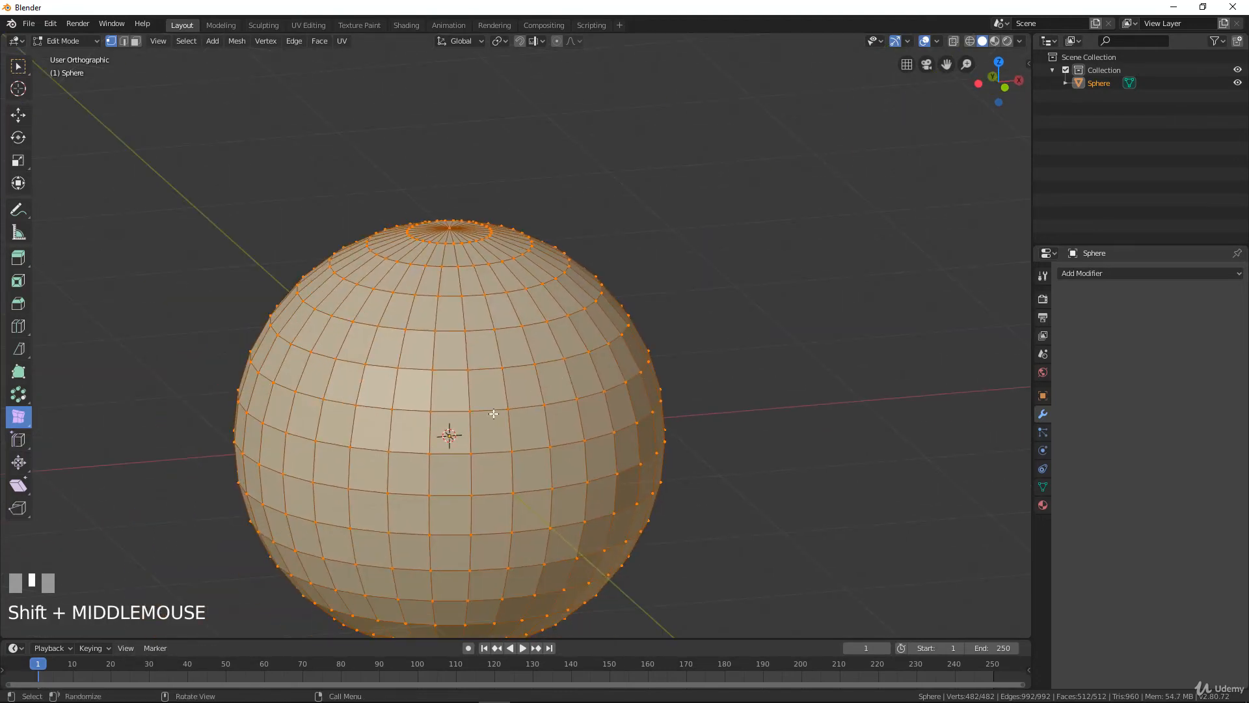
click(124, 41)
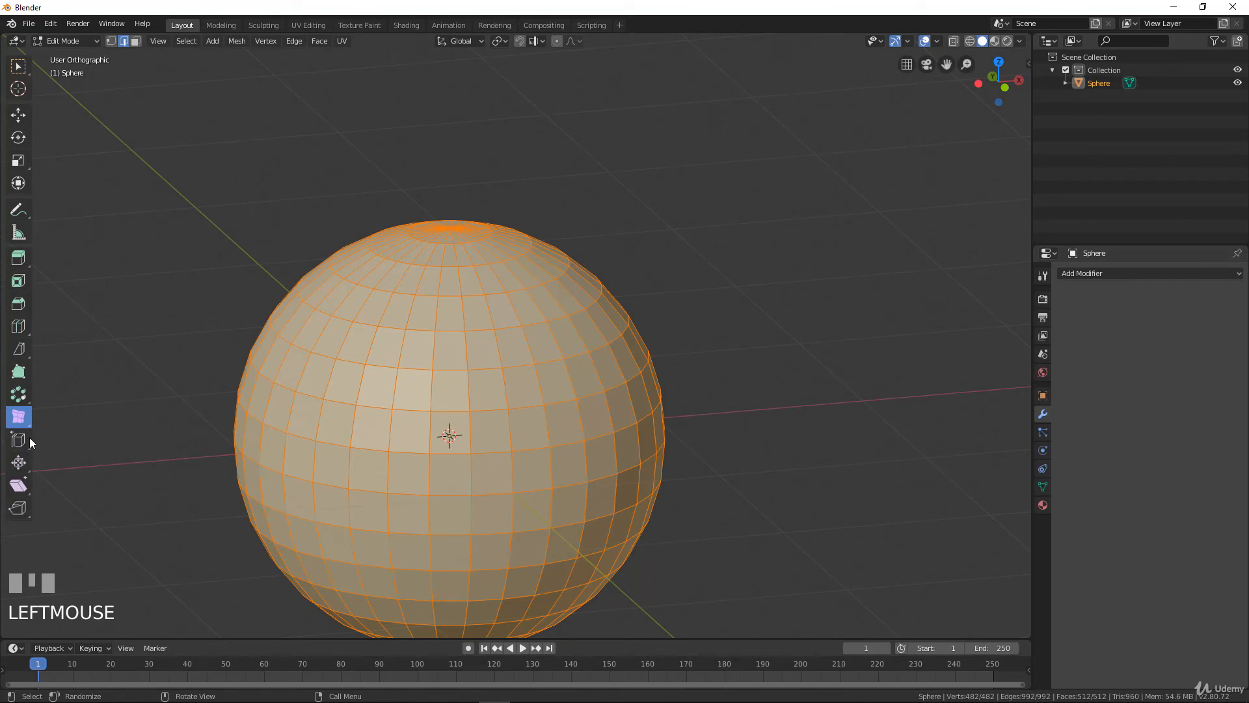
drag(29, 439, 103, 448)
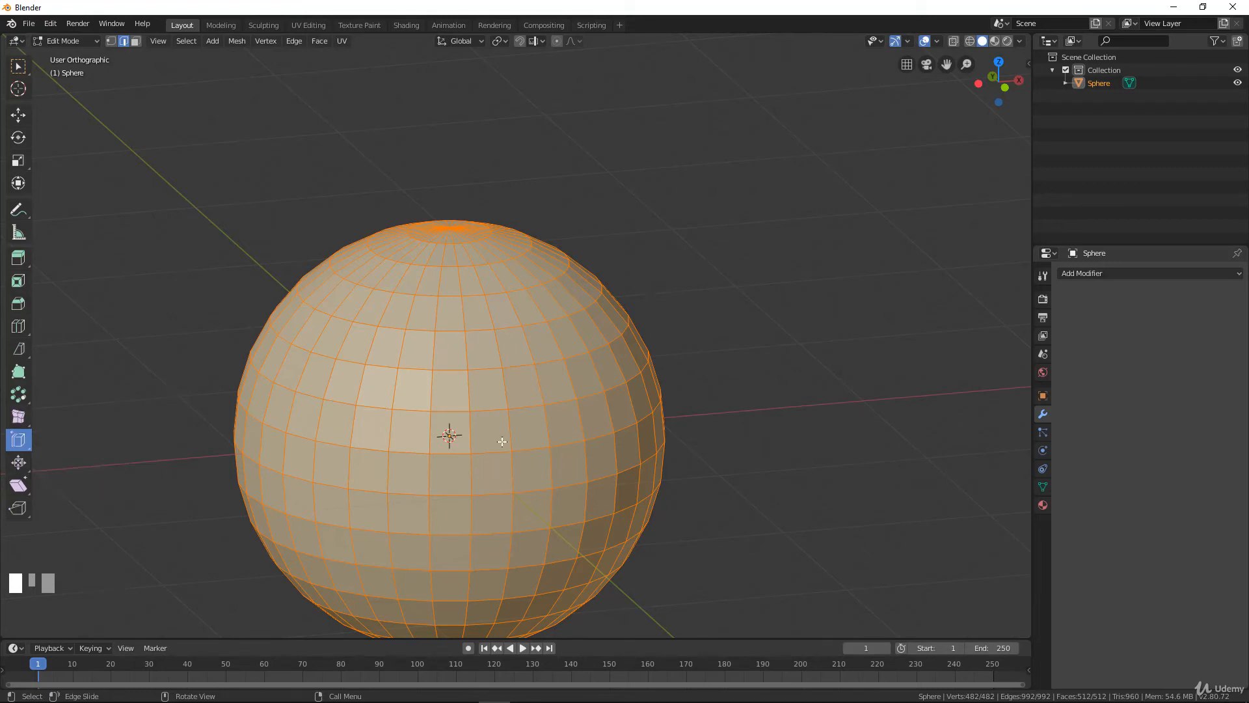
key(shift)
click(500, 451)
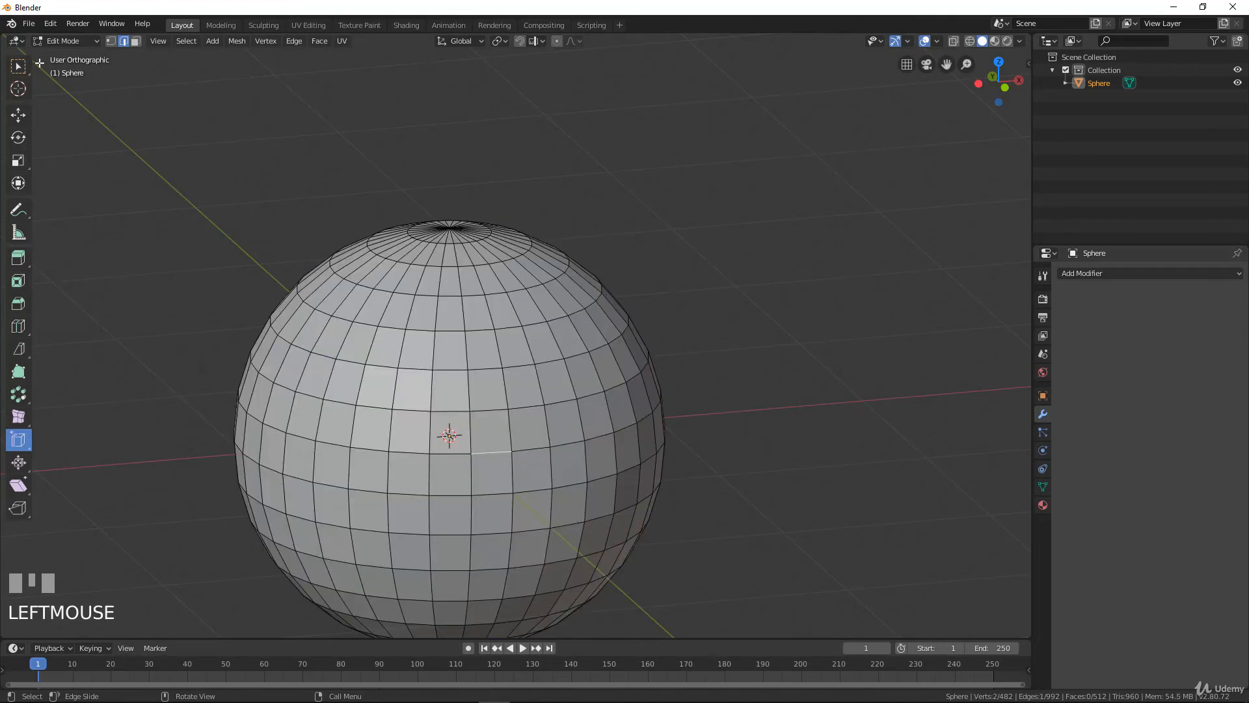
click(18, 66)
- Edge-slide the selected equator edge upward along the sphere's surface by a factor of about -0.494
middle_drag(533, 403, 540, 479)
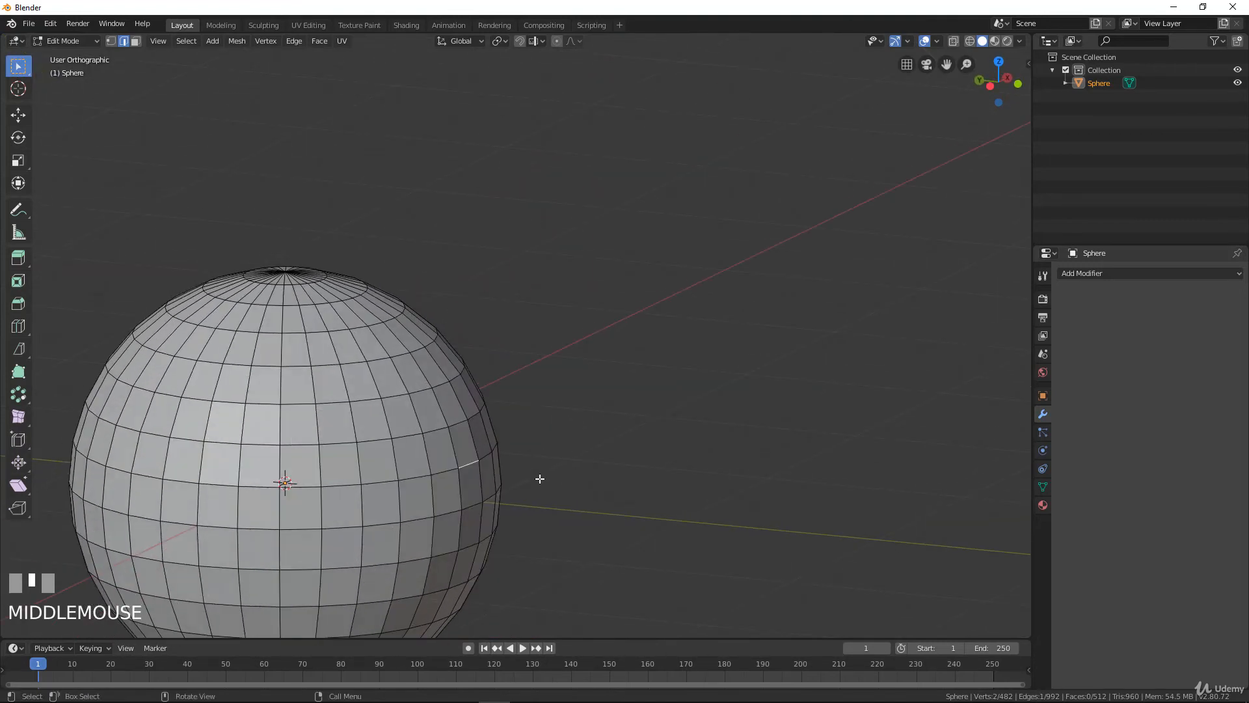
key(g)
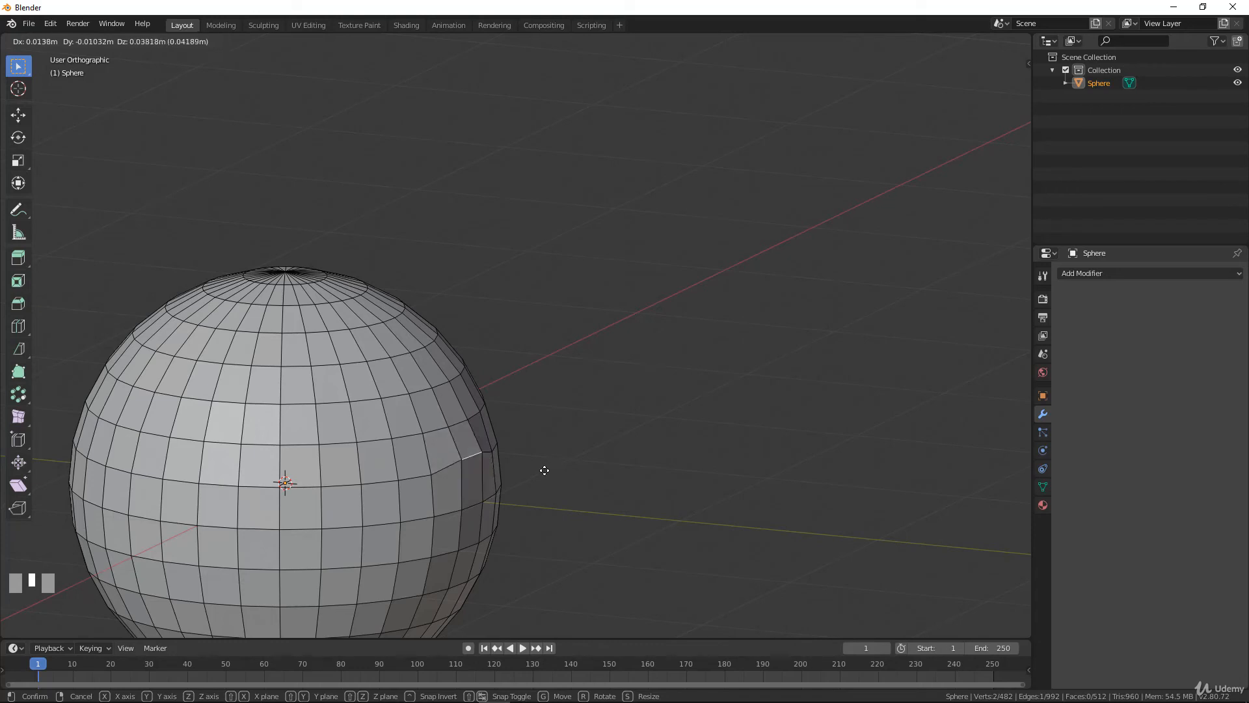
key(g)
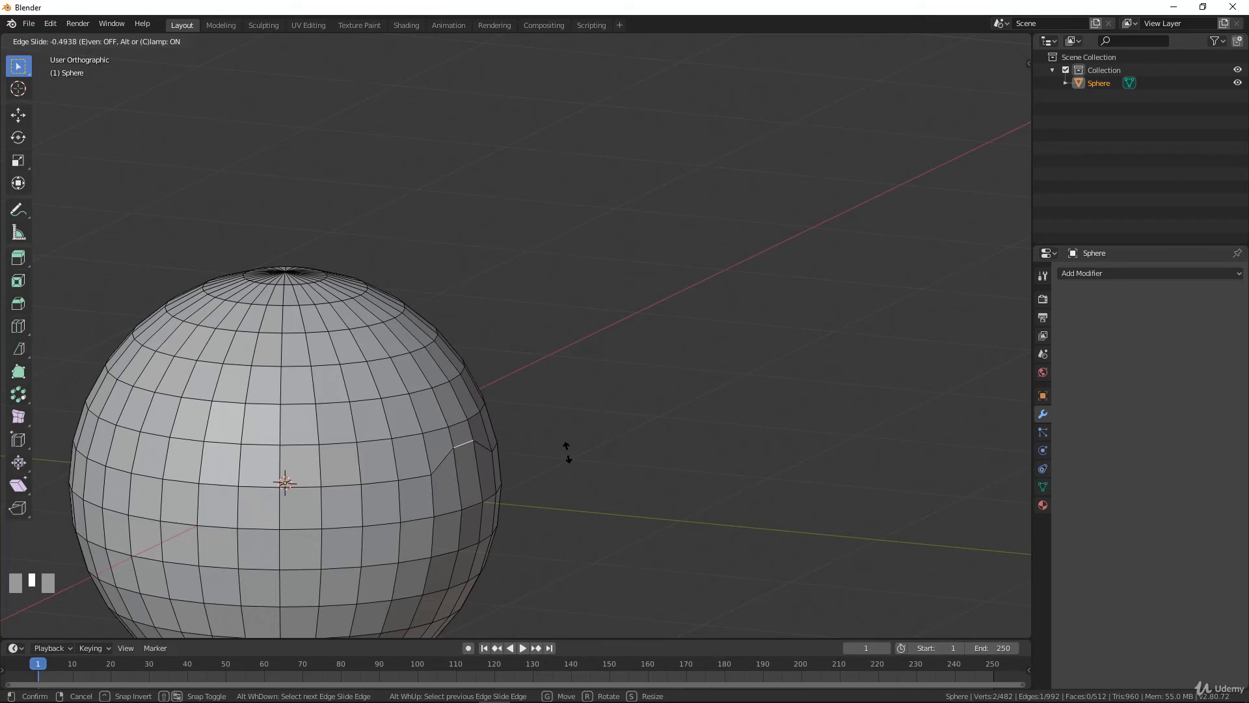
click(567, 452)
middle_drag(490, 438, 423, 441)
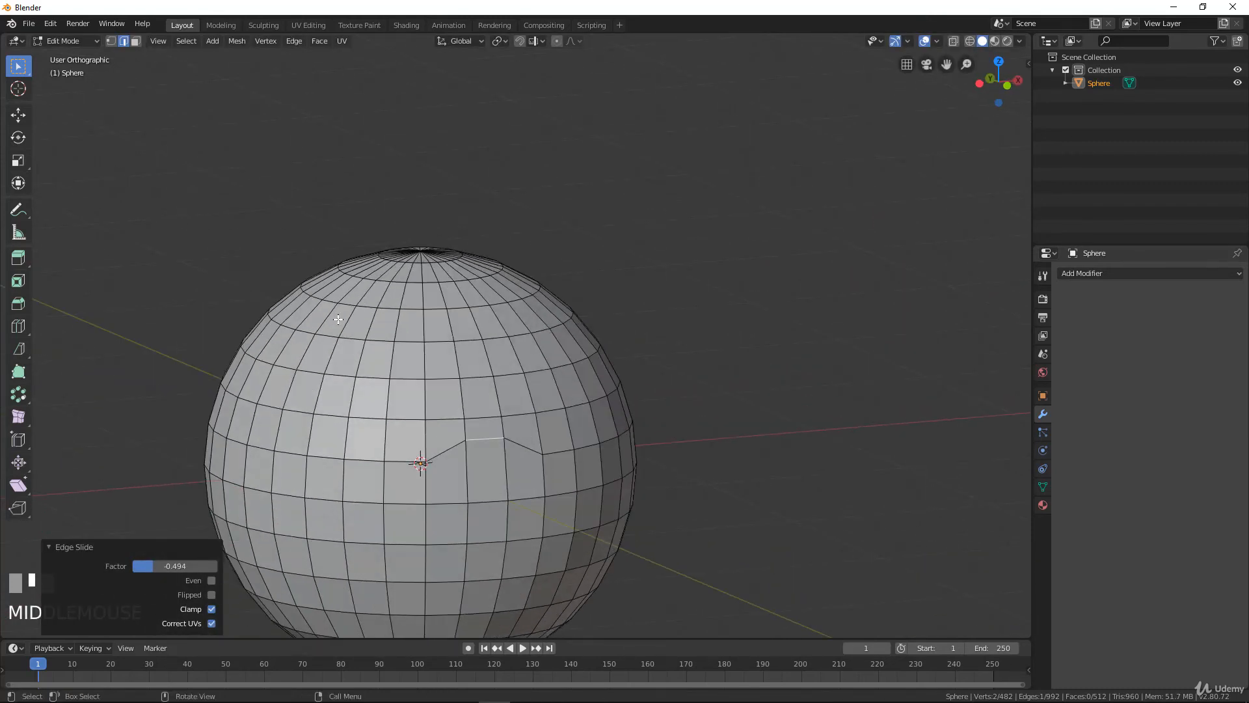
- In vertex selection, slide a single equator vertex near the shifted edge downward by a factor of about 0.847 and inspect it in Object Mode
click(112, 41)
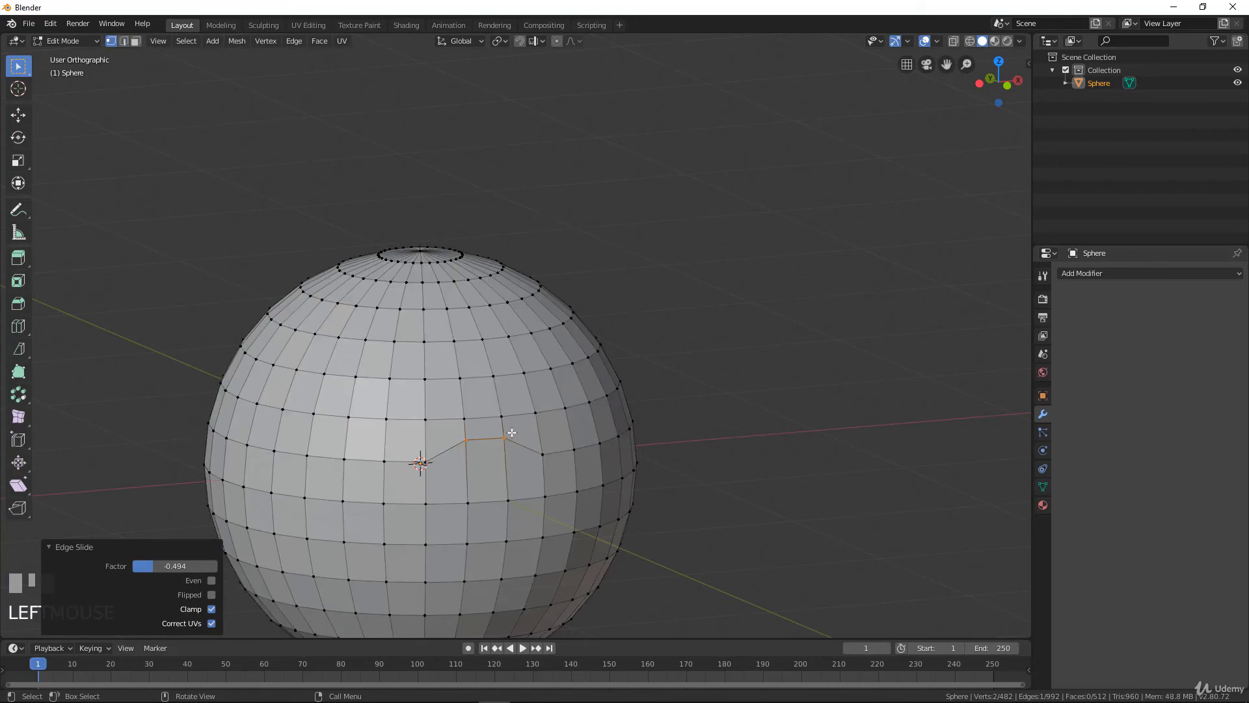
click(466, 442)
middle_drag(577, 451, 590, 464)
key(g)
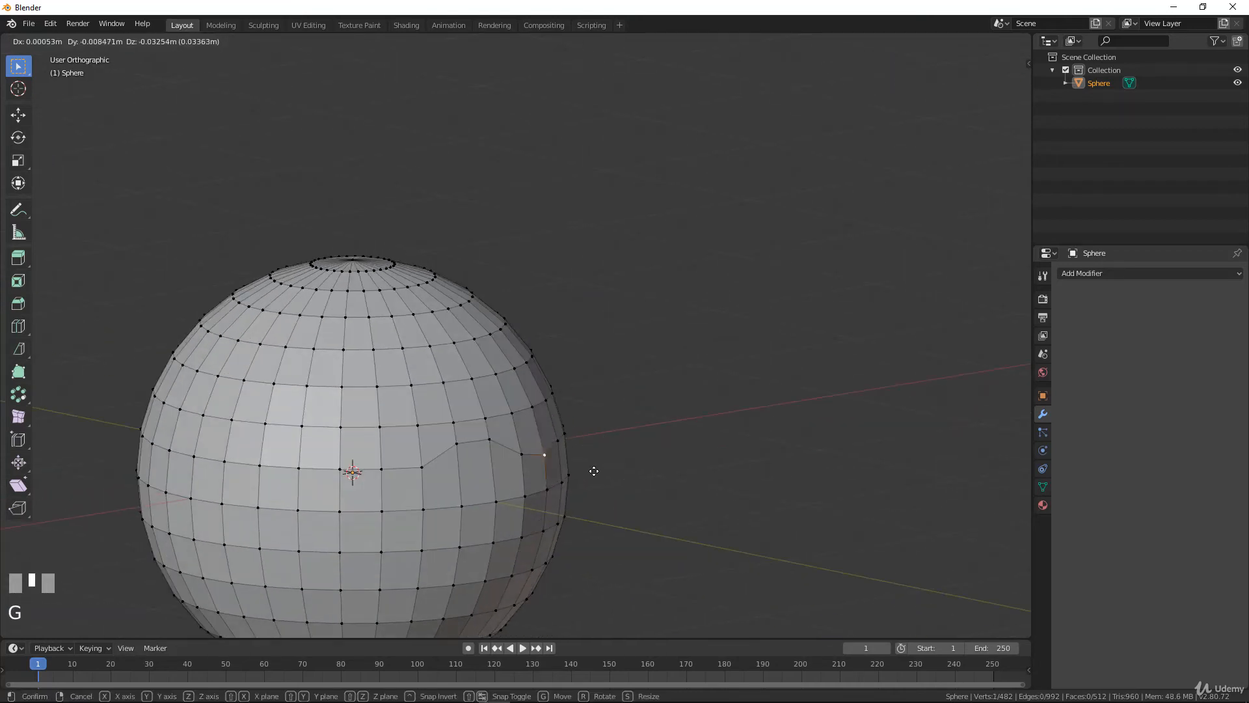
key(g)
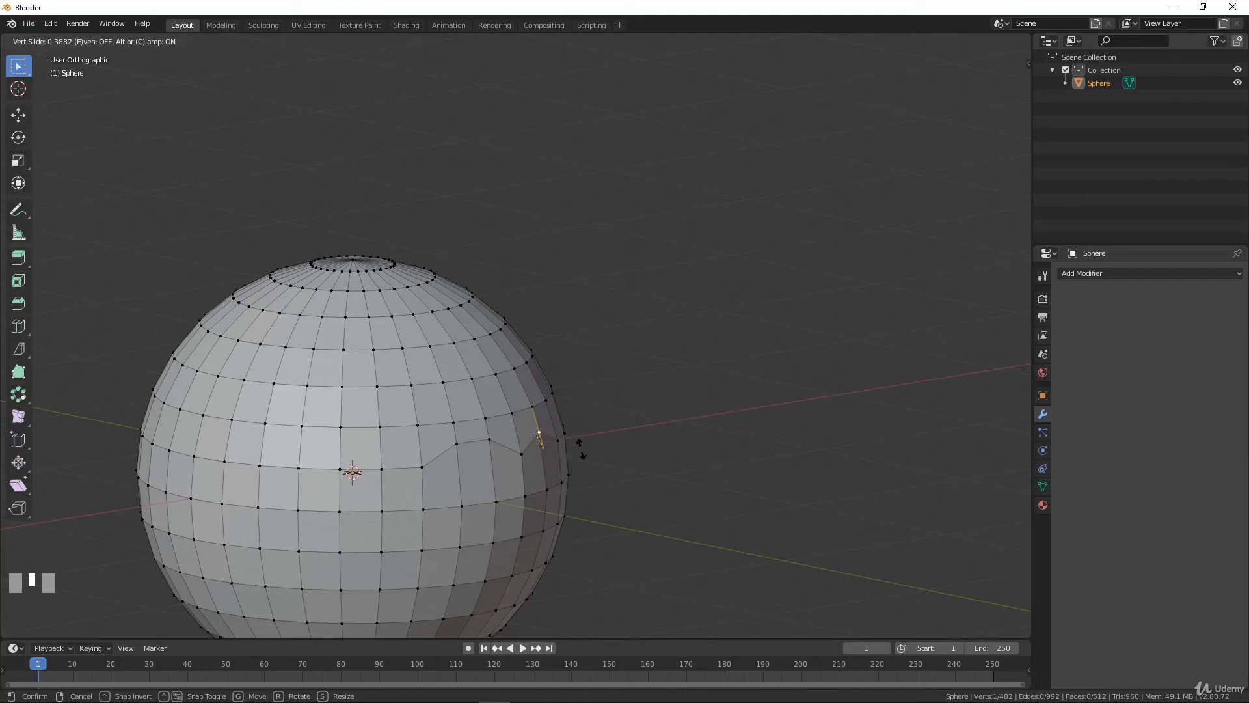
click(592, 499)
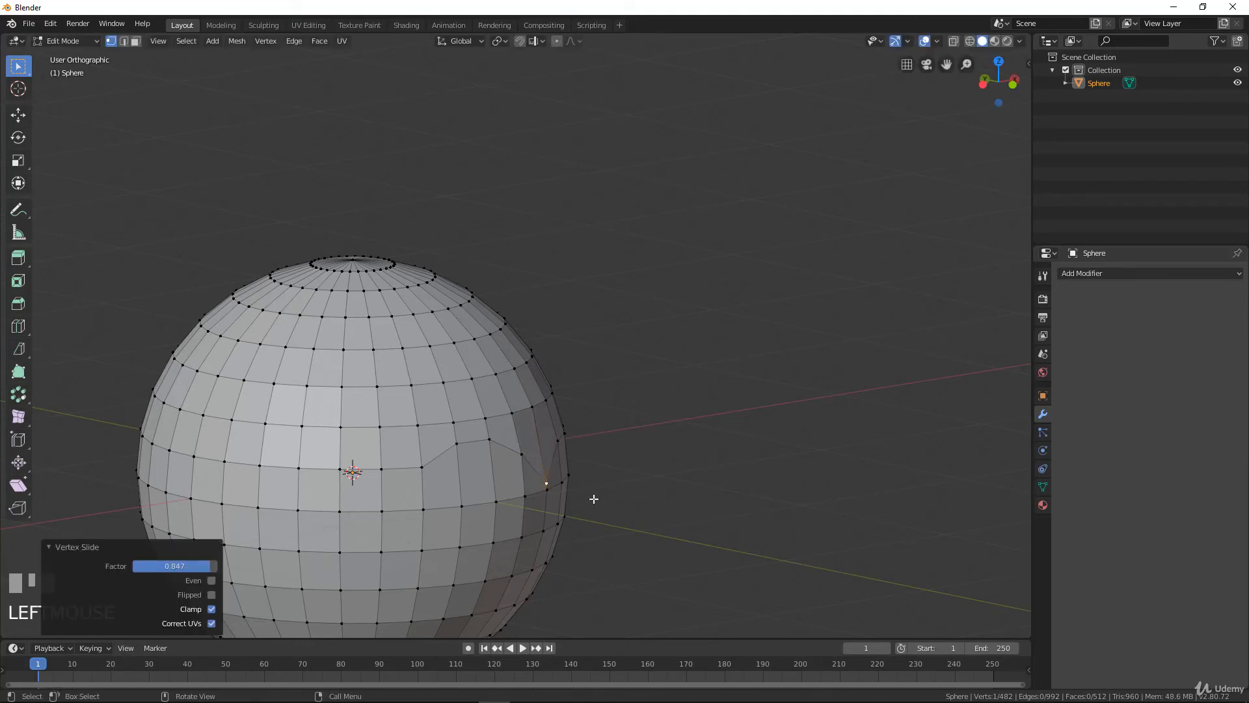
key(Tab)
middle_drag(555, 479, 544, 479)
key(Tab)
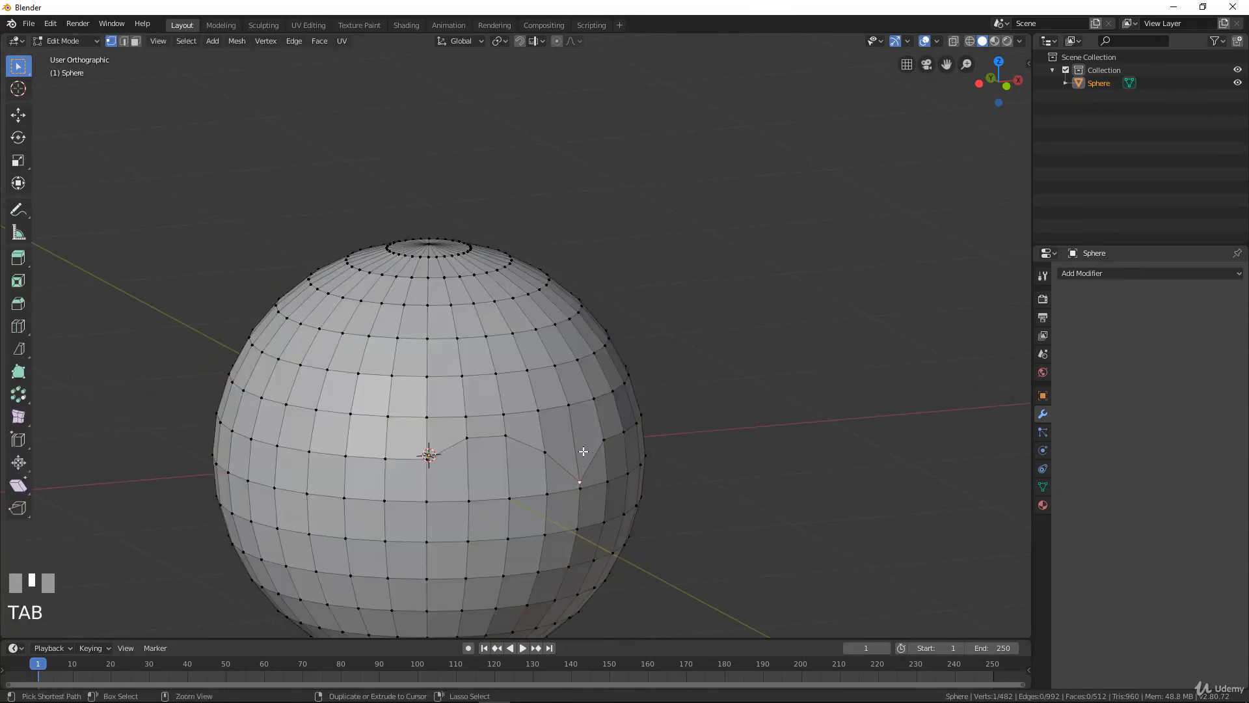
- Undo the vertex slide and the edge slide on the sphere
key(ctrl+z)
key(ctrl+z)
key(ctrl+z)
key(ctrl+z)
middle_drag(584, 450, 555, 447)
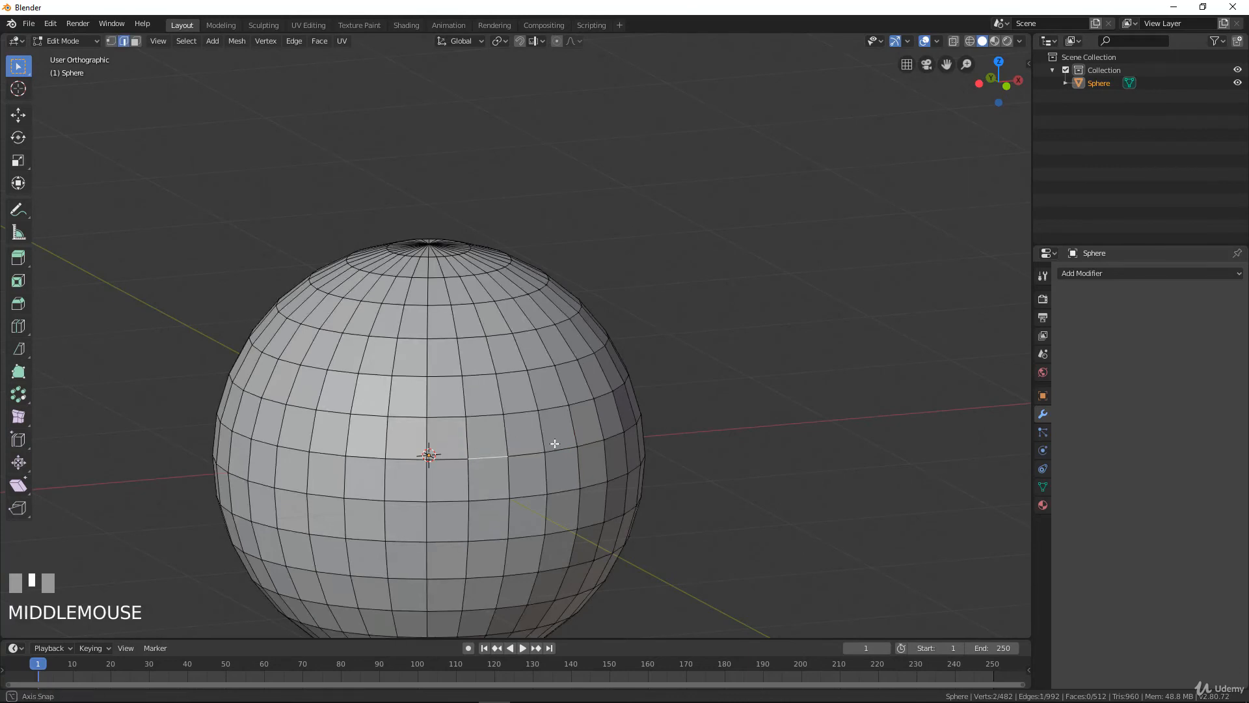
- Select the full edge loop around the sphere's equator and delete it as an edge loop
scroll(534, 459, down, 4)
scroll(514, 472, up, 2)
alt+click(473, 420)
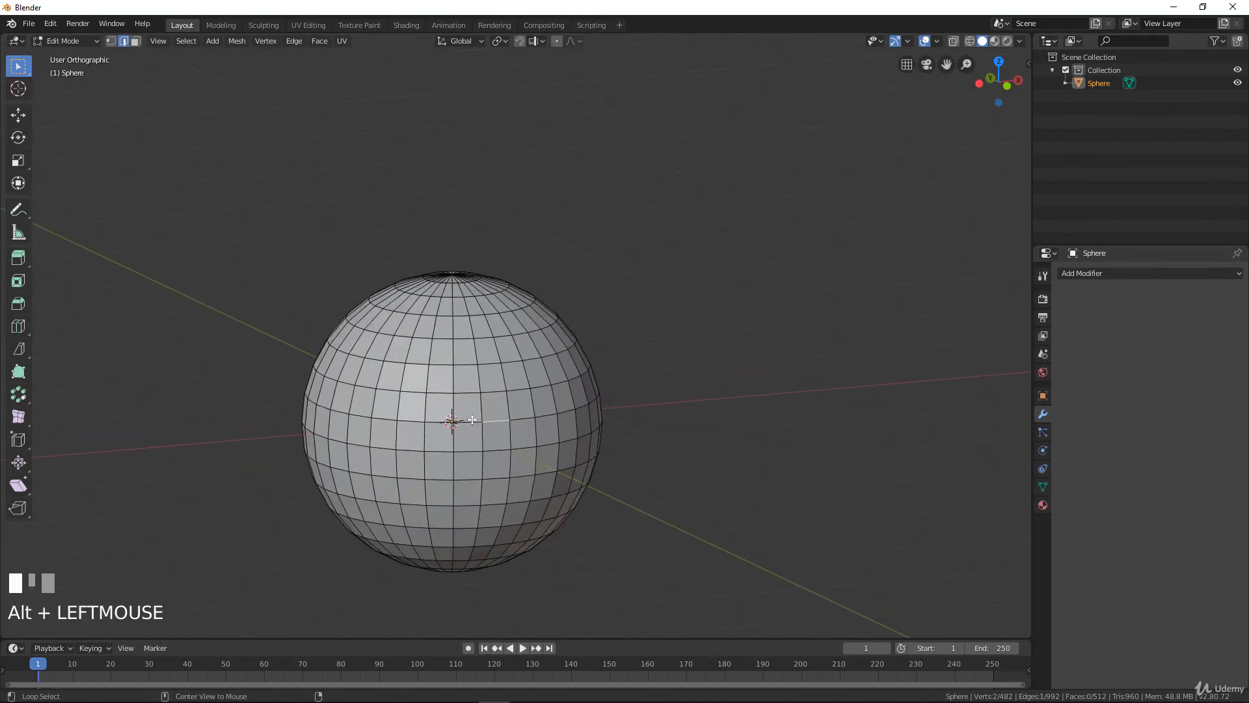
key(x)
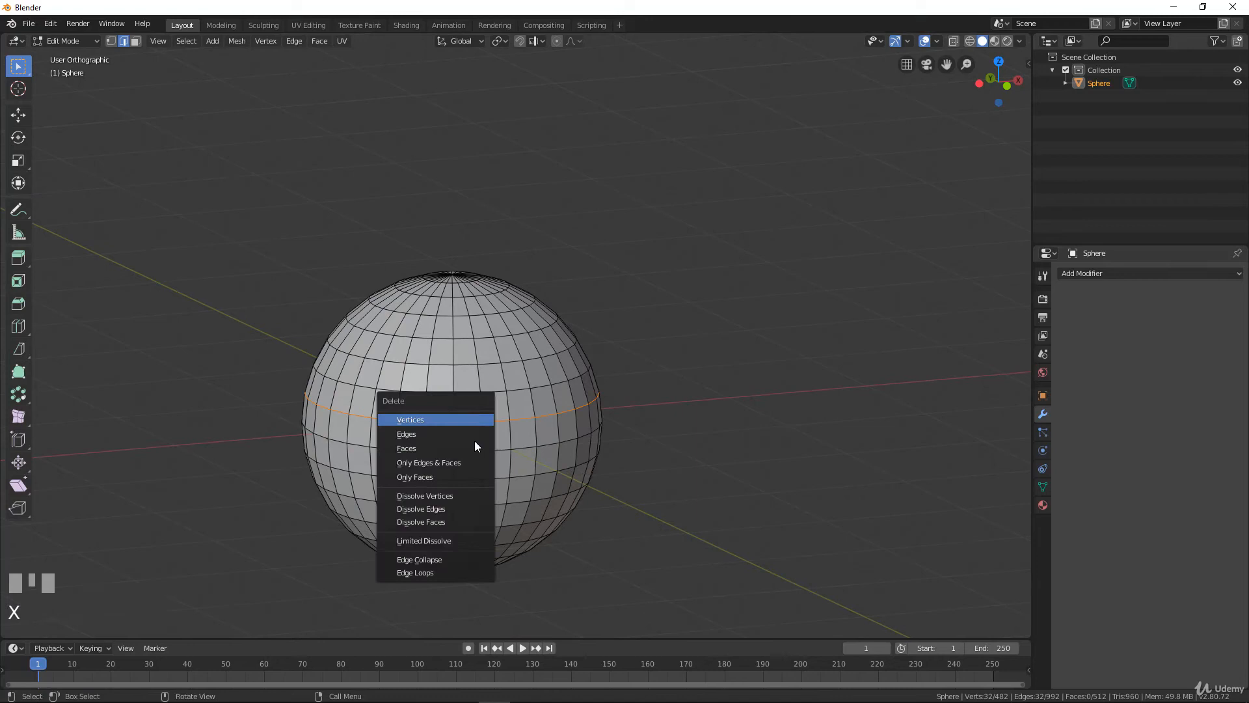
click(454, 567)
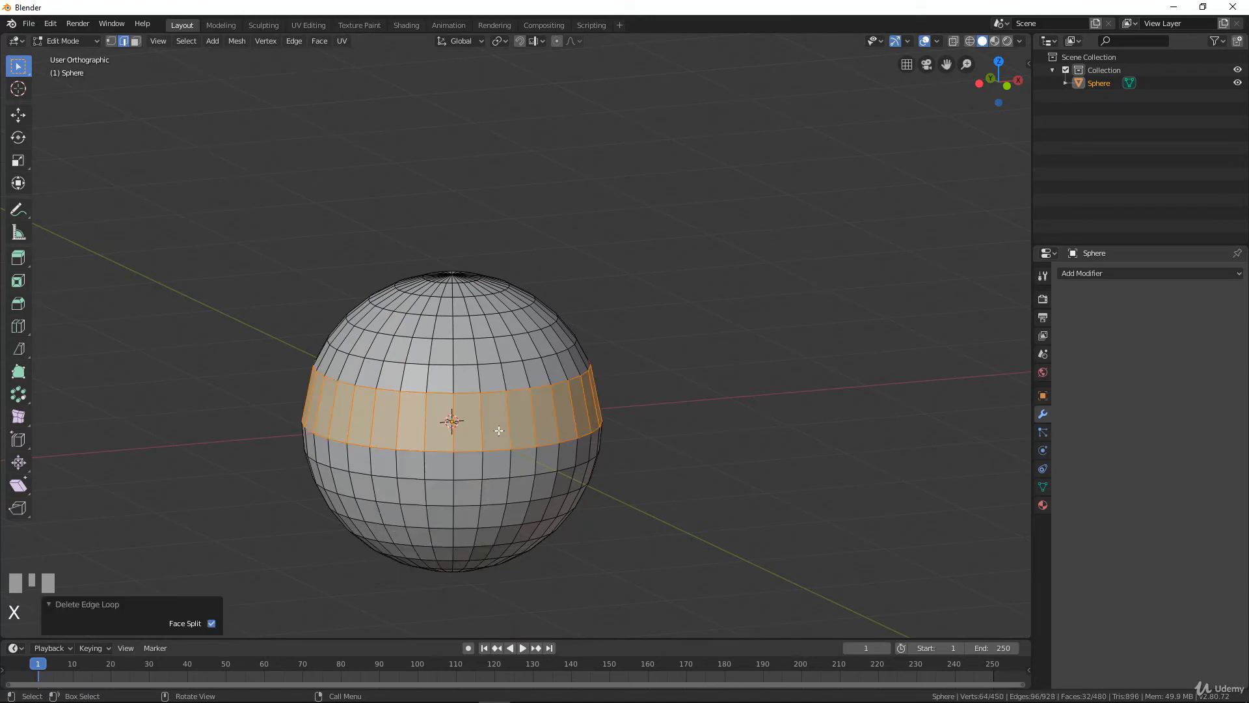
- Add a single loop cut around the sphere's widened middle band, slid upward to a factor of about -0.744
scroll(500, 431, up, 2)
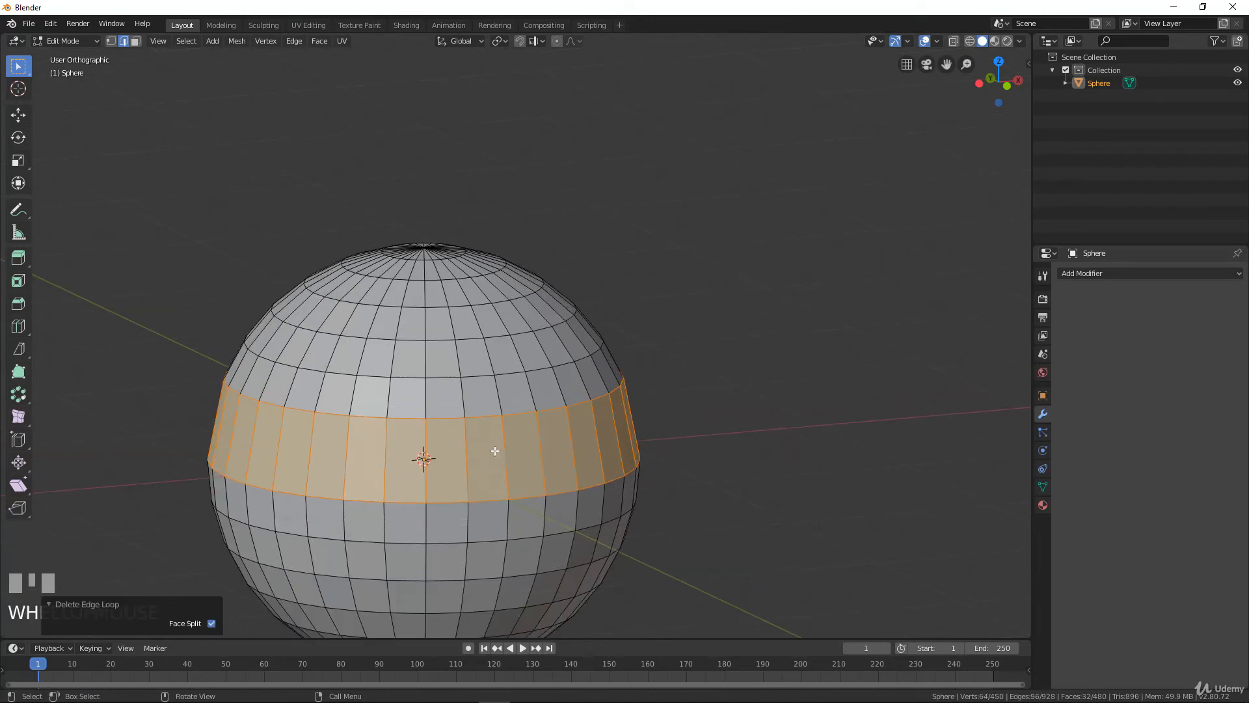
key(ctrl+r)
click(496, 448)
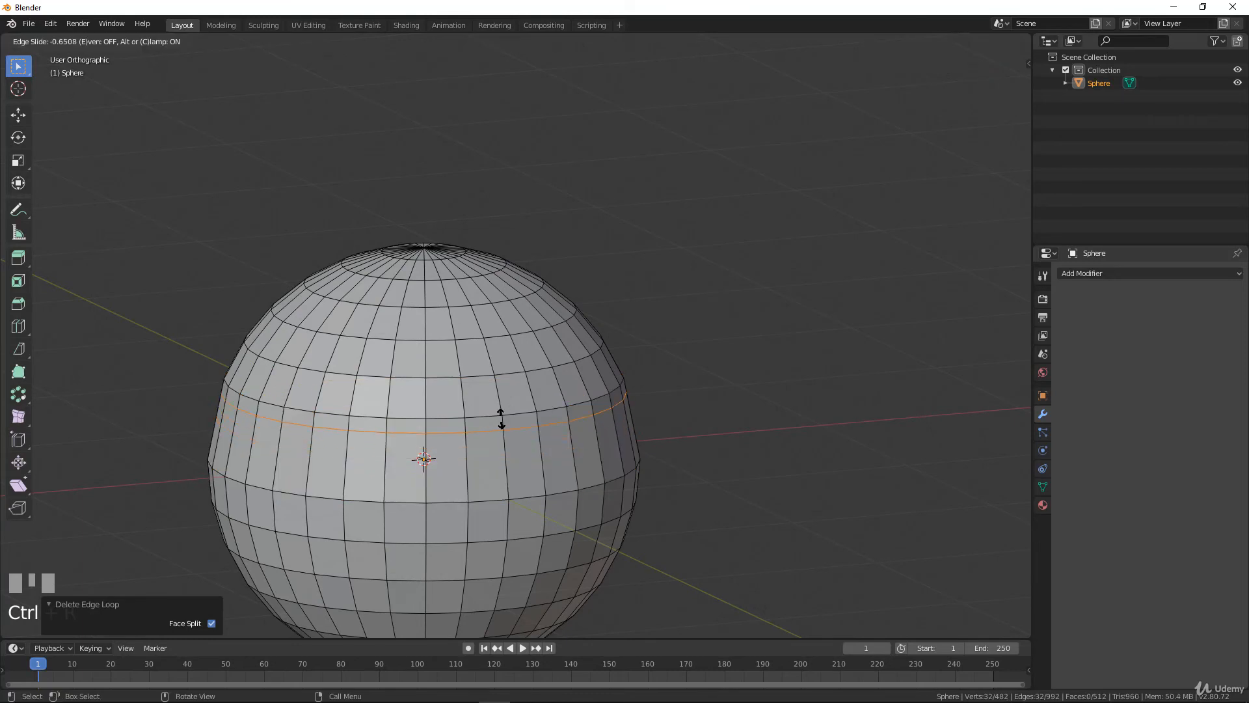
click(499, 414)
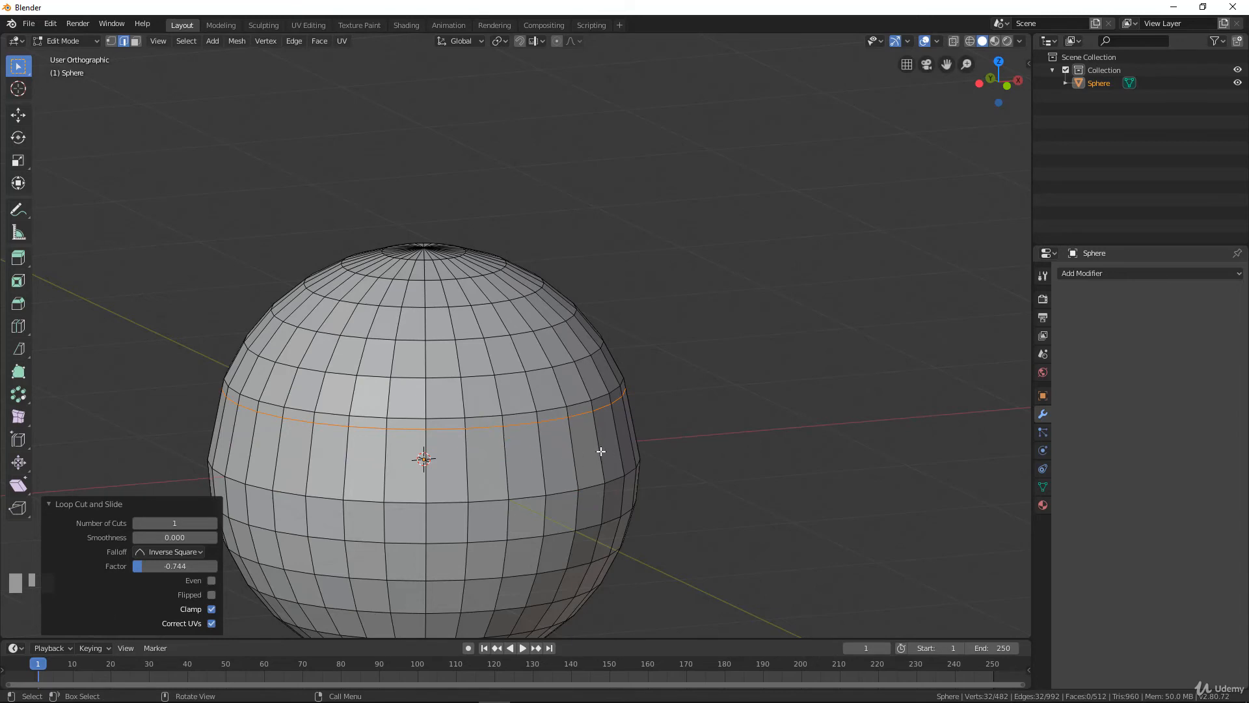
key(g)
key(g)
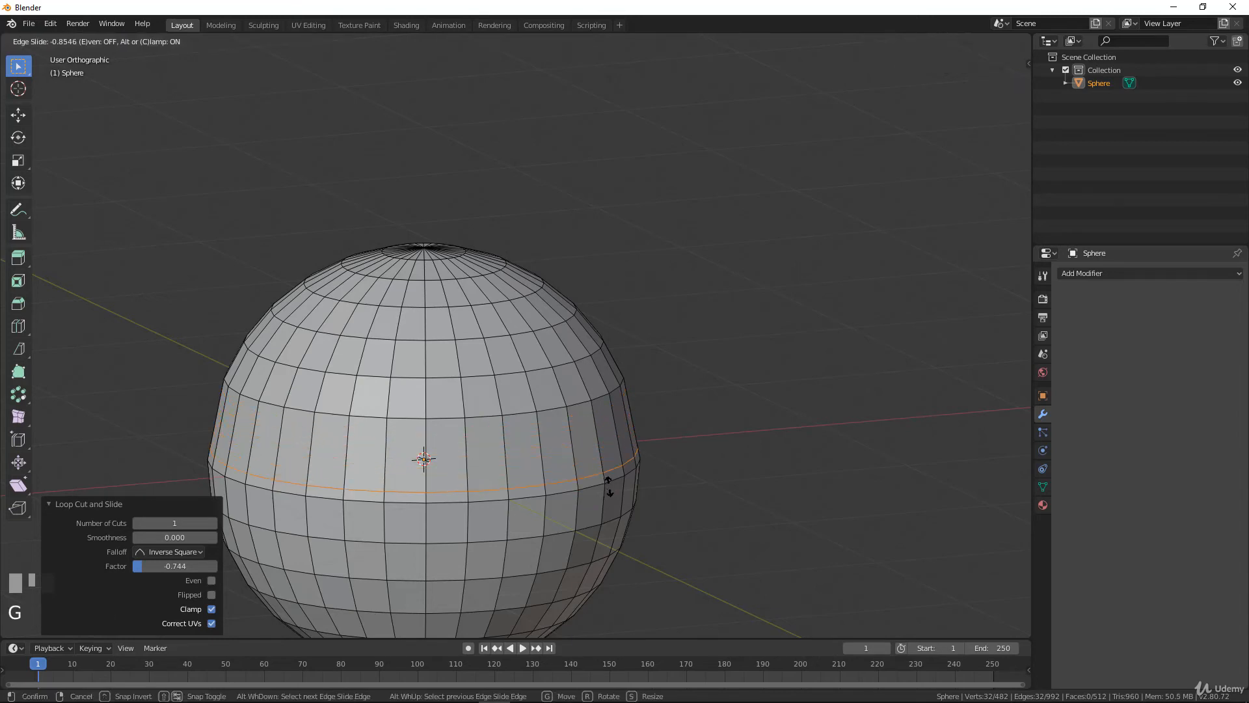
right_click(580, 444)
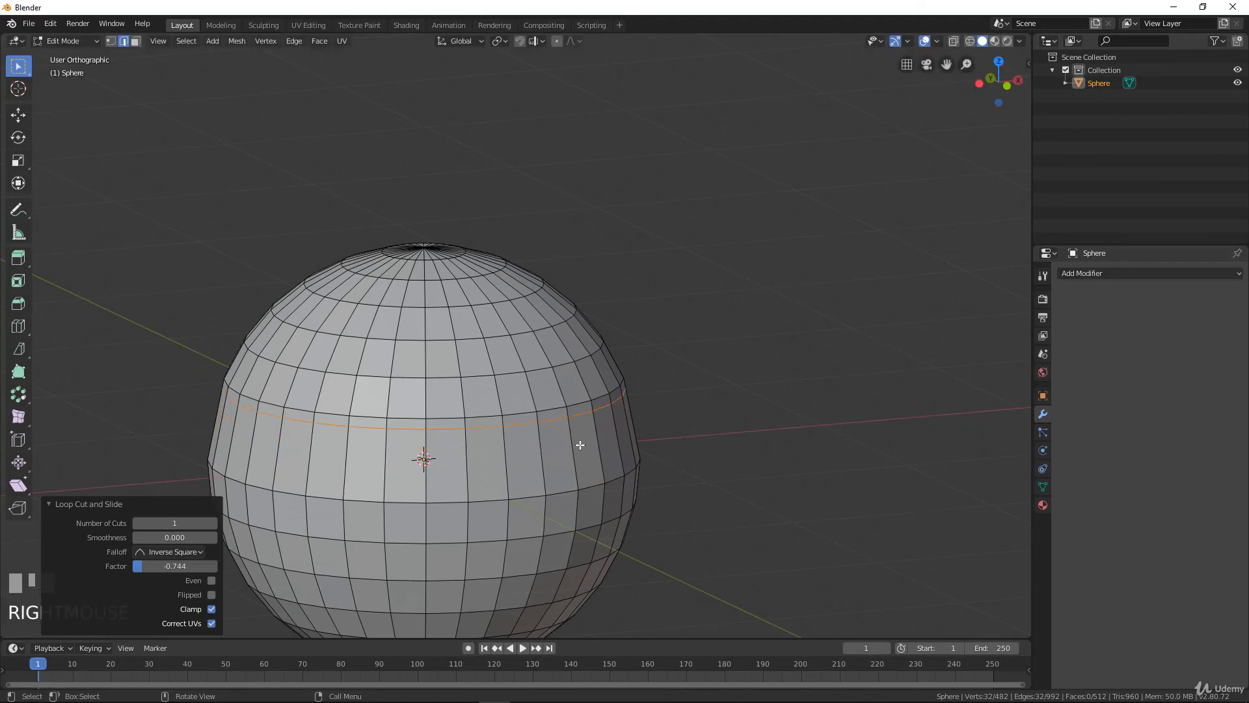
key(g)
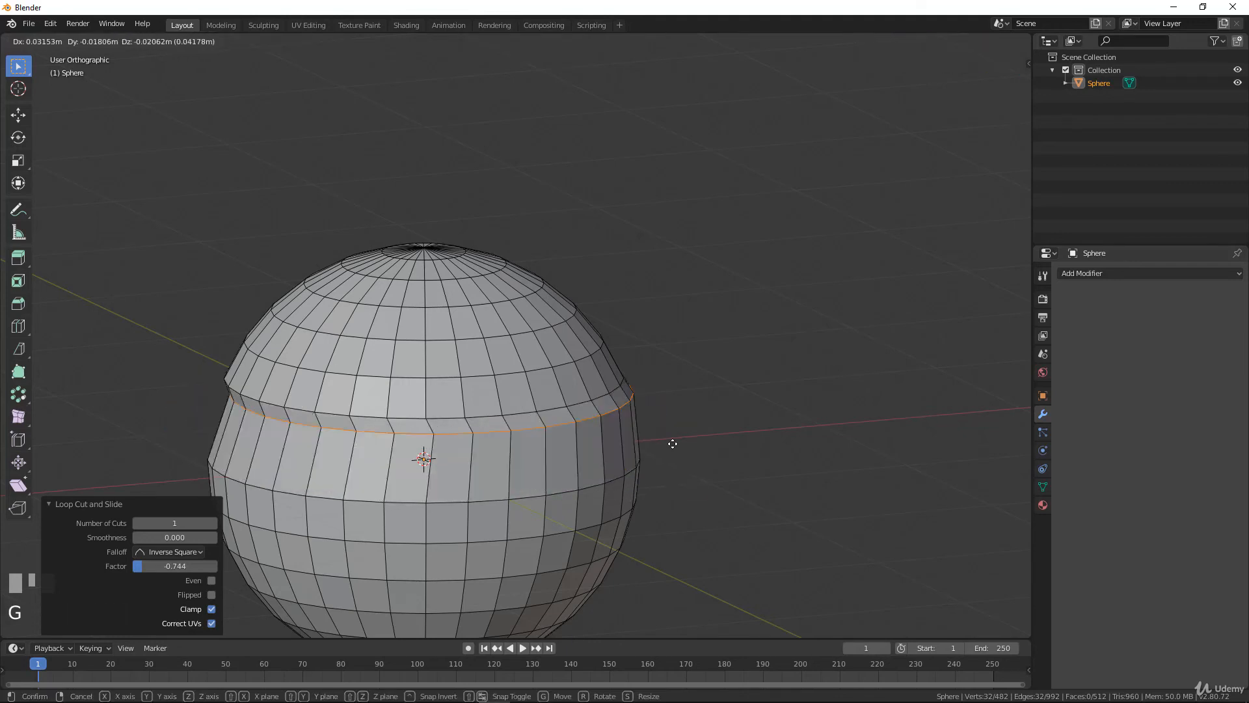
right_click(654, 453)
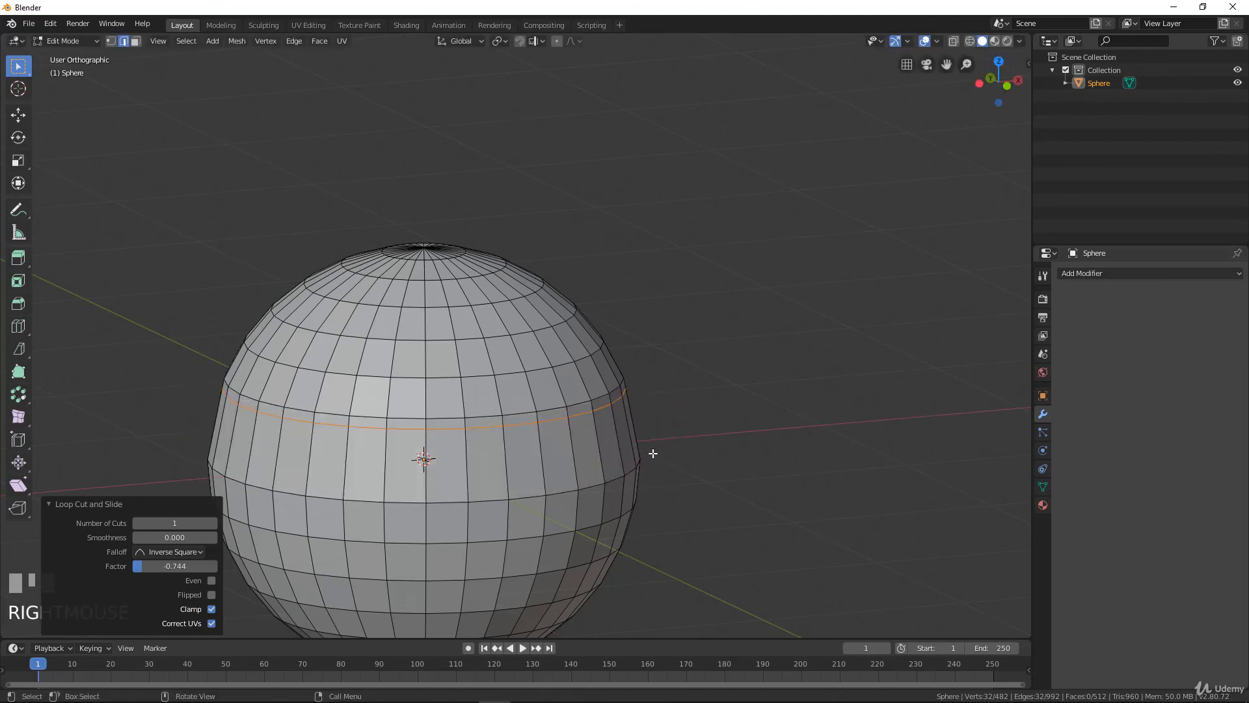
- Edge-slide the new loop down by a factor of about 0.442 and scale it uniformly to about 1.019
key(g)
key(g)
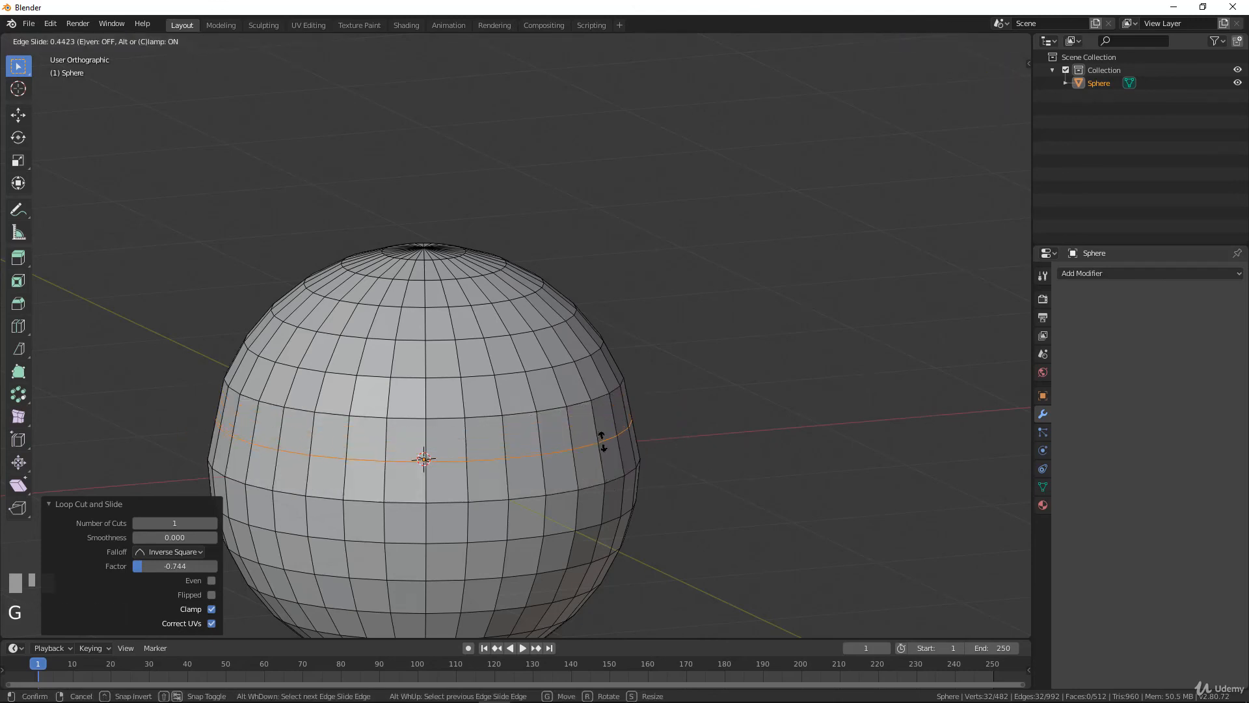
click(602, 440)
key(d)
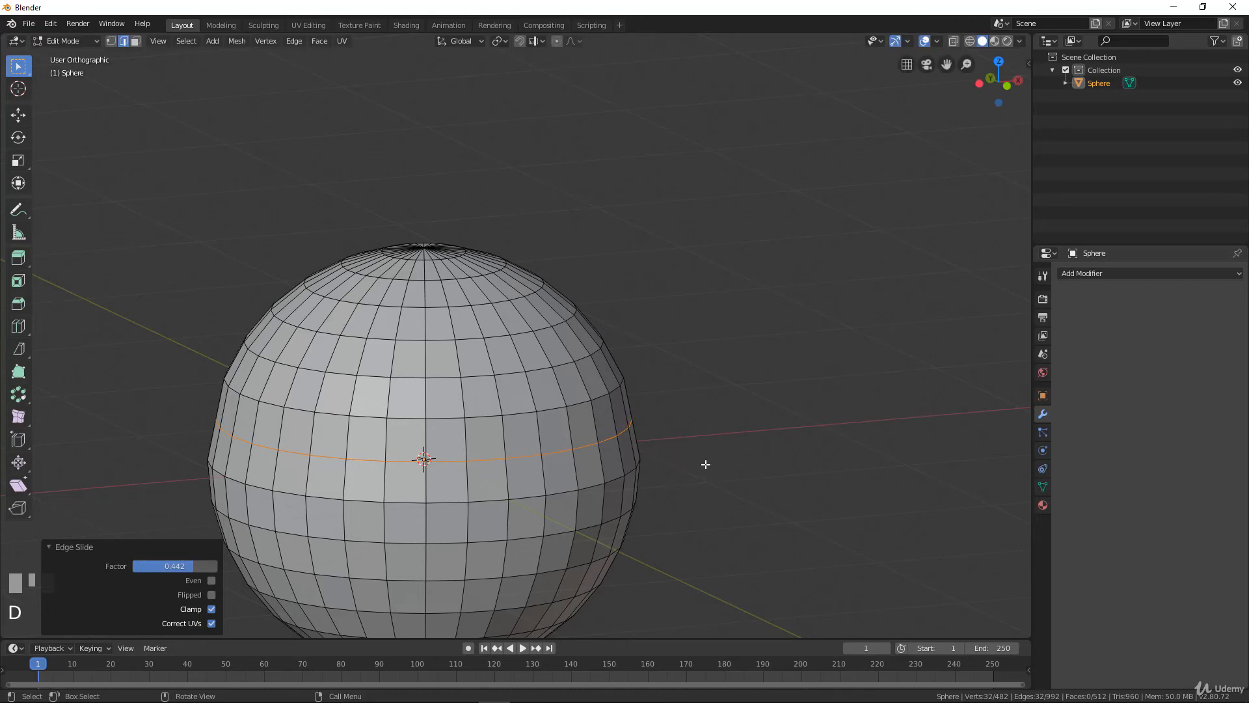
key(s)
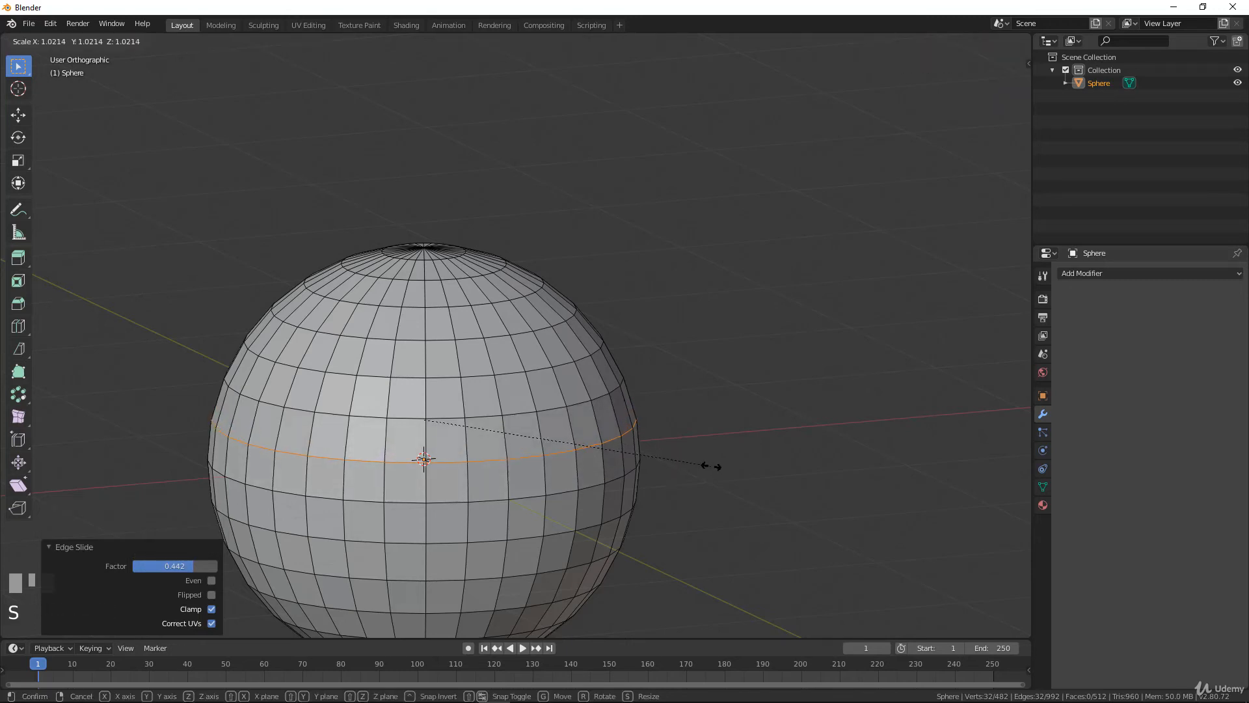
click(712, 467)
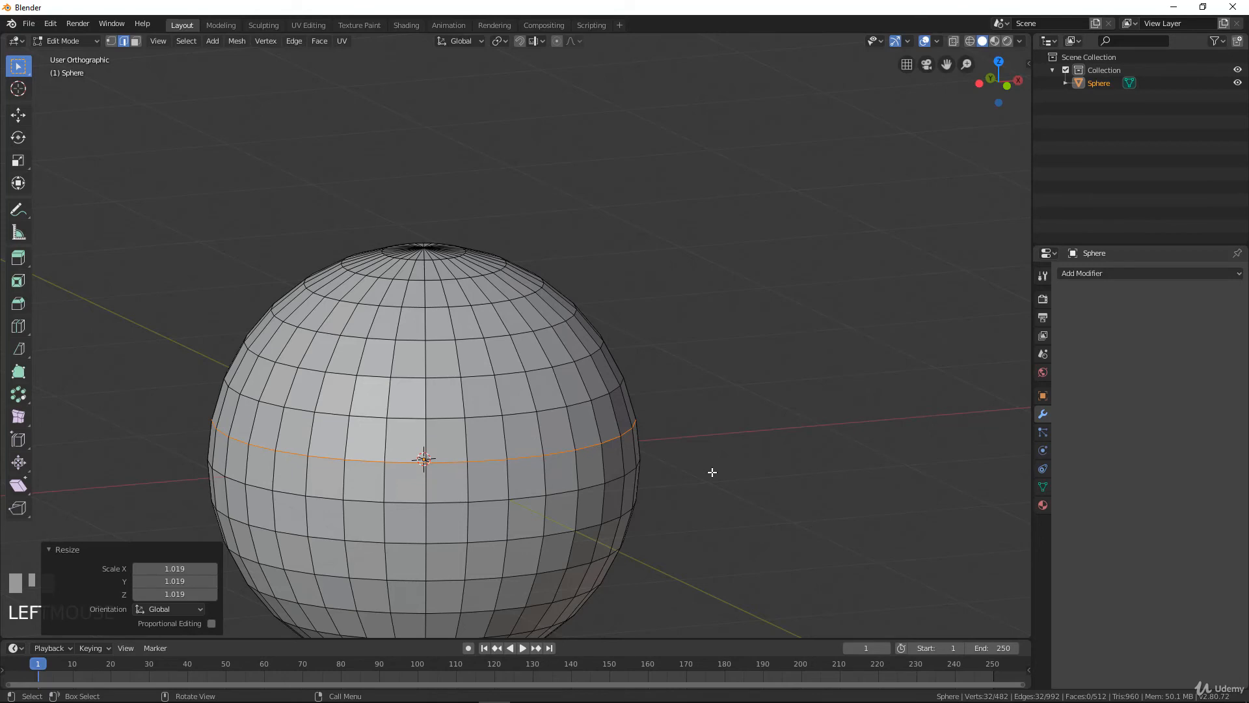
- Edge-slide the scaled loop once more and inspect the sphere in Object Mode before returning to Edit Mode
key(g)
key(g)
click(711, 470)
key(Tab)
scroll(546, 450, down, 2)
middle_drag(545, 449, 589, 448)
key(Tab)
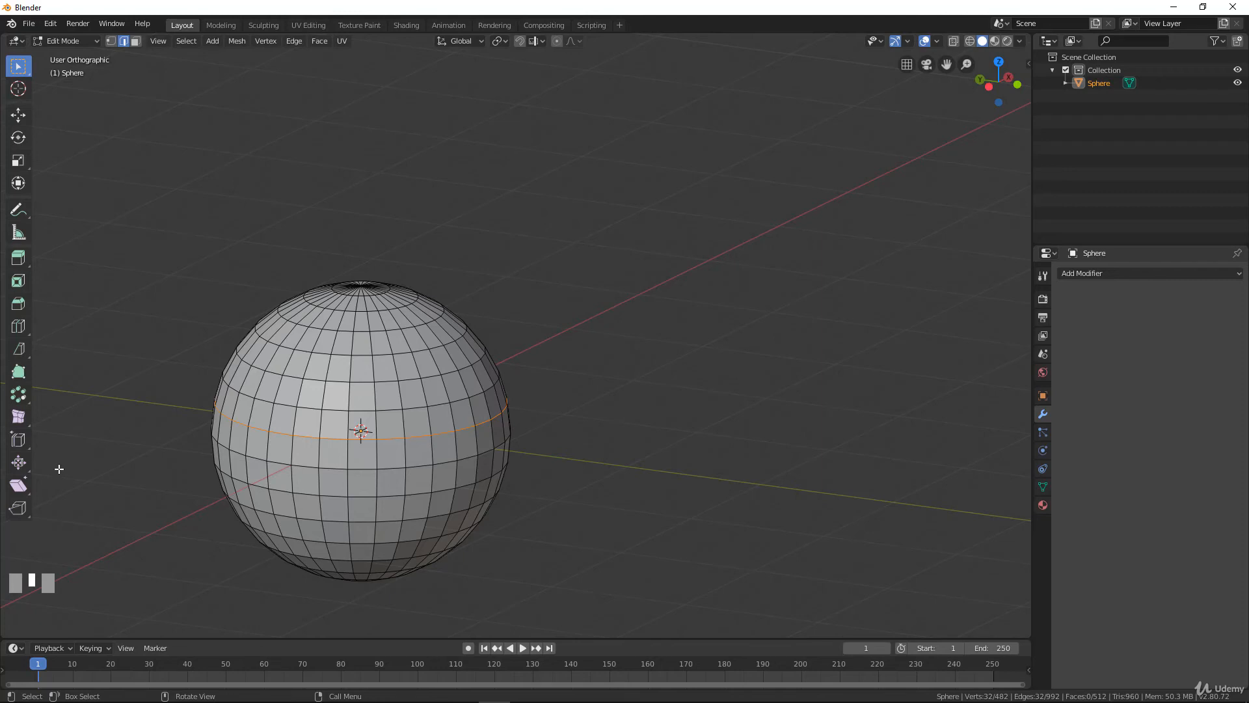
- Return to Object Mode and delete the sphere
scroll(299, 425, down, 3)
scroll(390, 430, up, 2)
key(Tab)
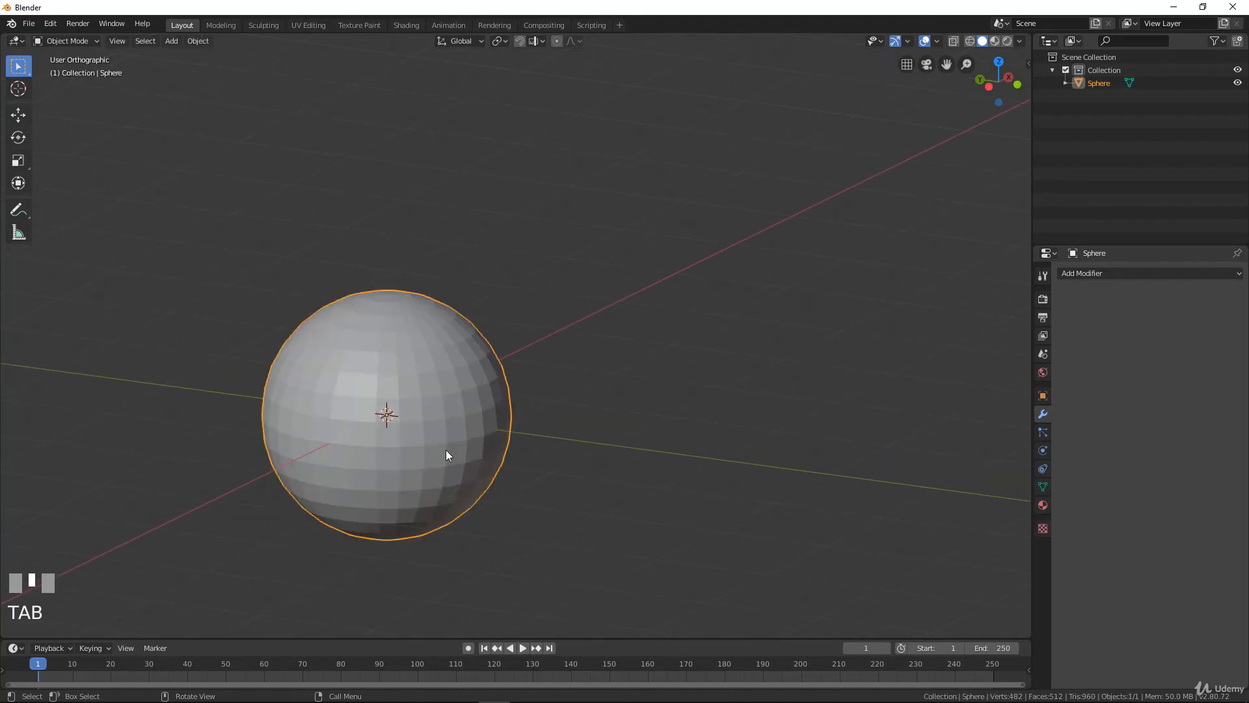
key(x)
click(462, 463)
scroll(607, 424, up, 1)
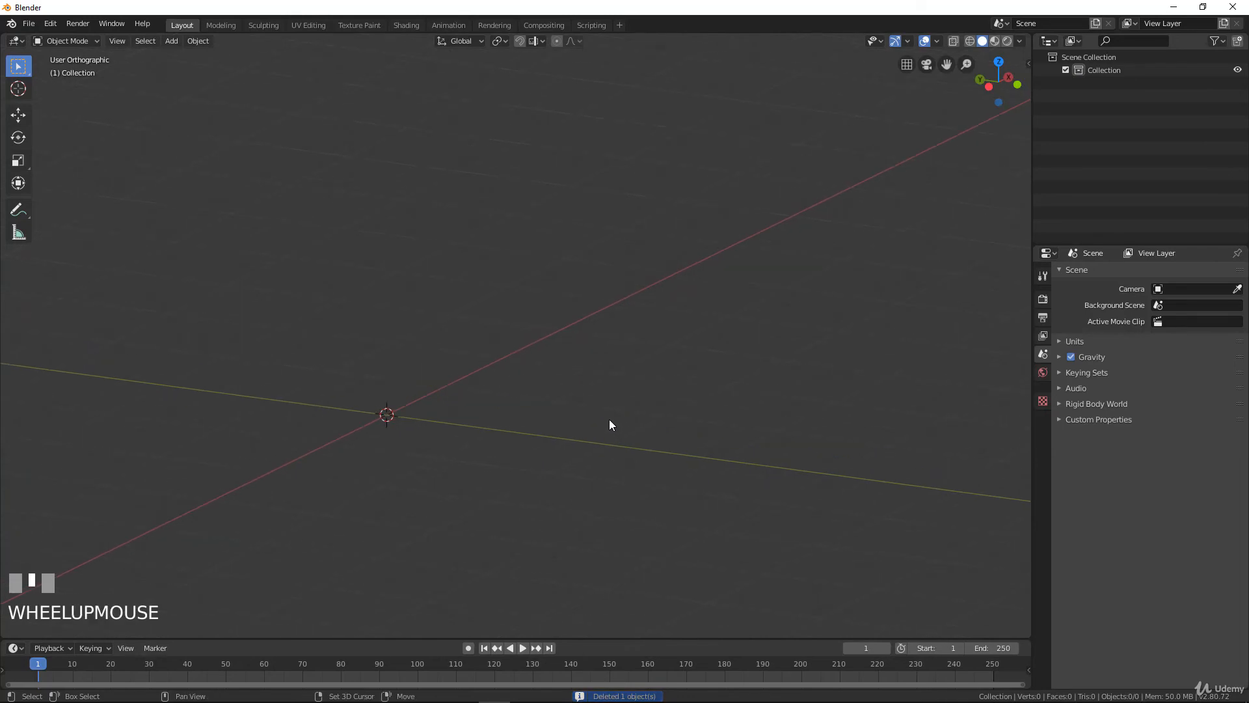
- Add a cylinder mesh with 16 vertices and a depth of about 4.64 m
key(shift+a)
mouse_move(610, 419)
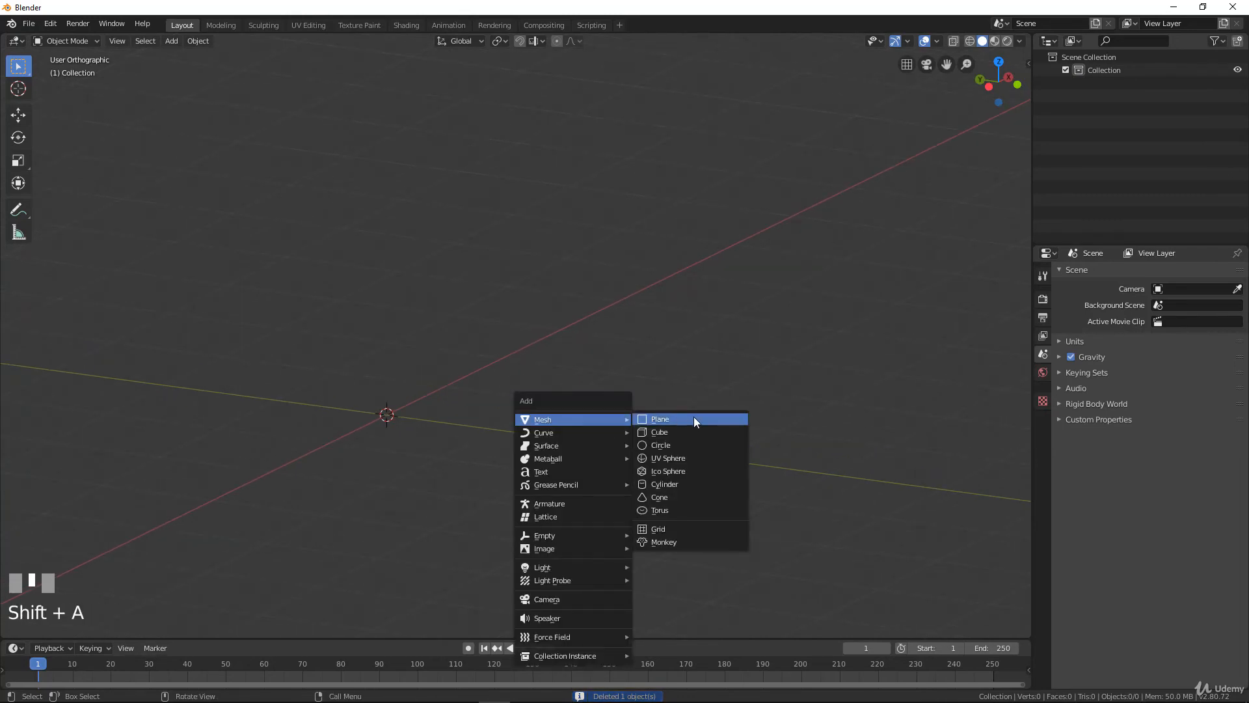
click(681, 493)
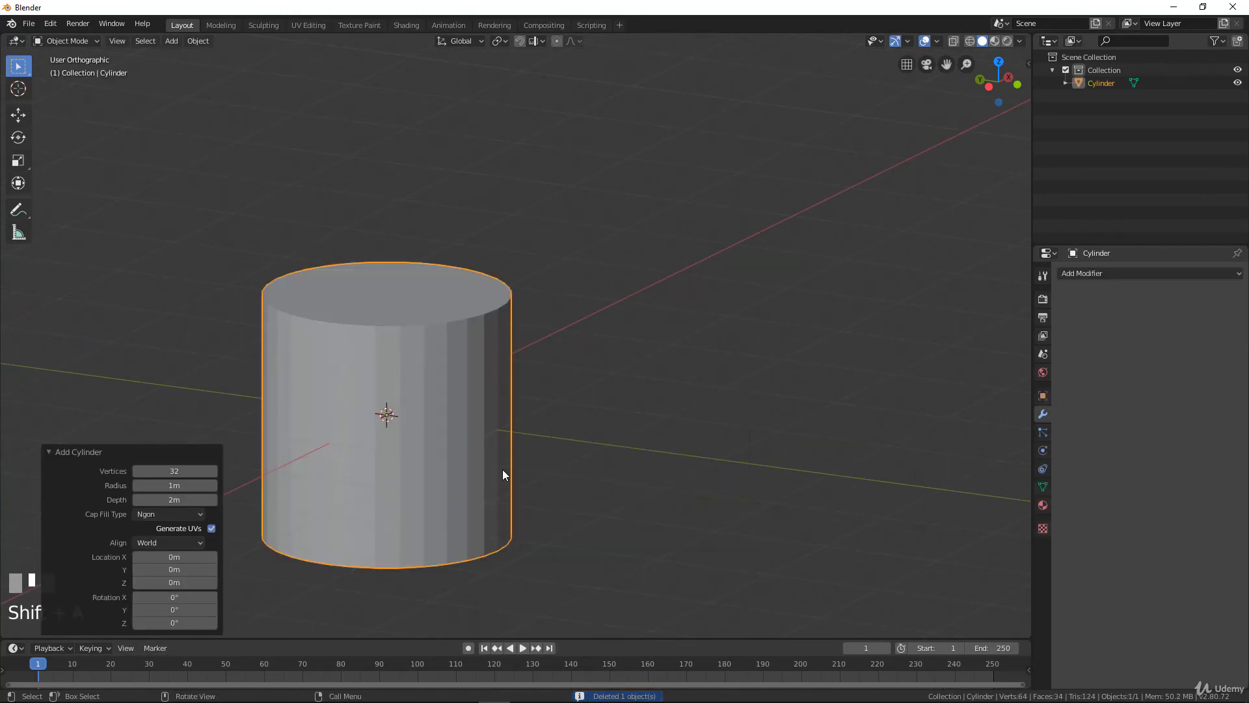
scroll(502, 470, down, 3)
scroll(503, 470, up, 2)
scroll(503, 470, down, 2)
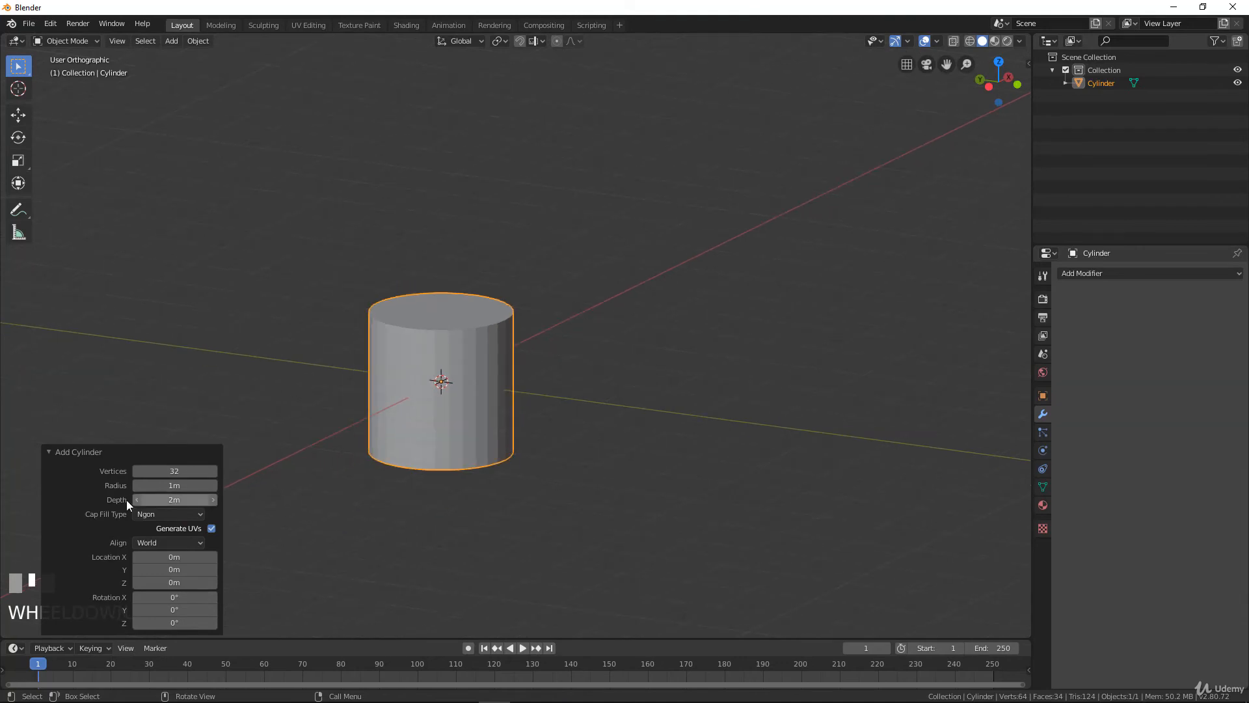
click(174, 471)
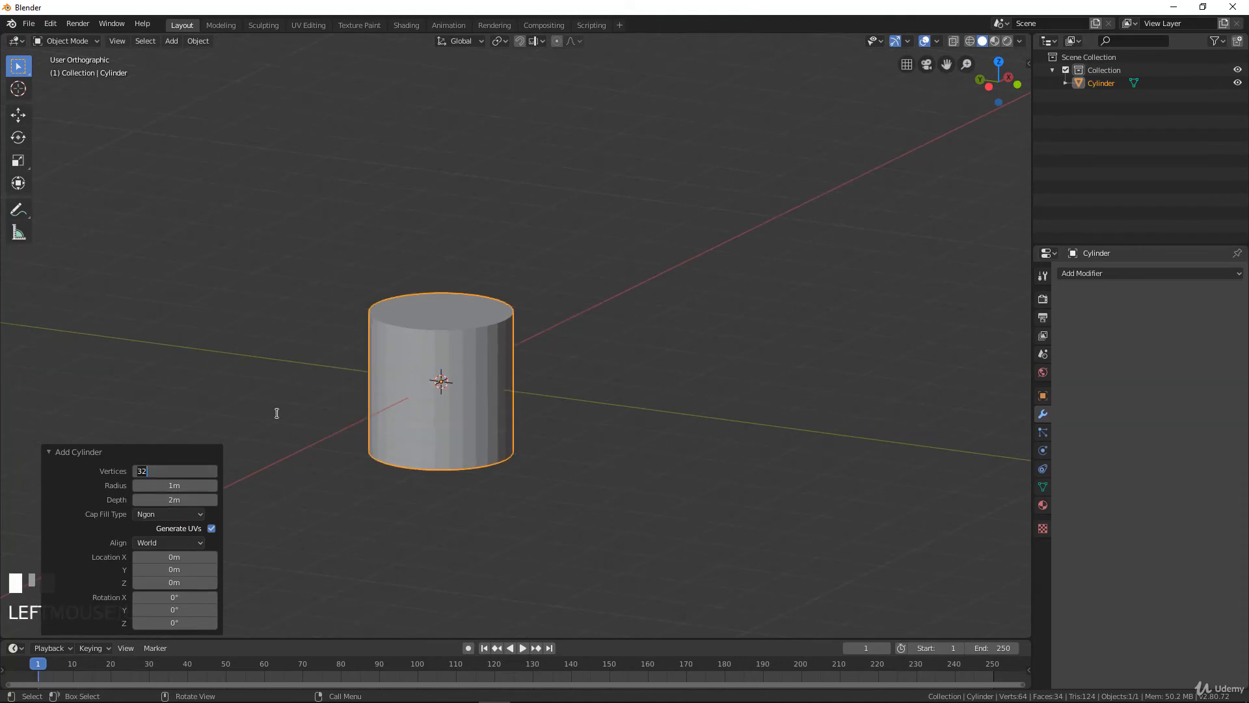
text(16)
key(Return)
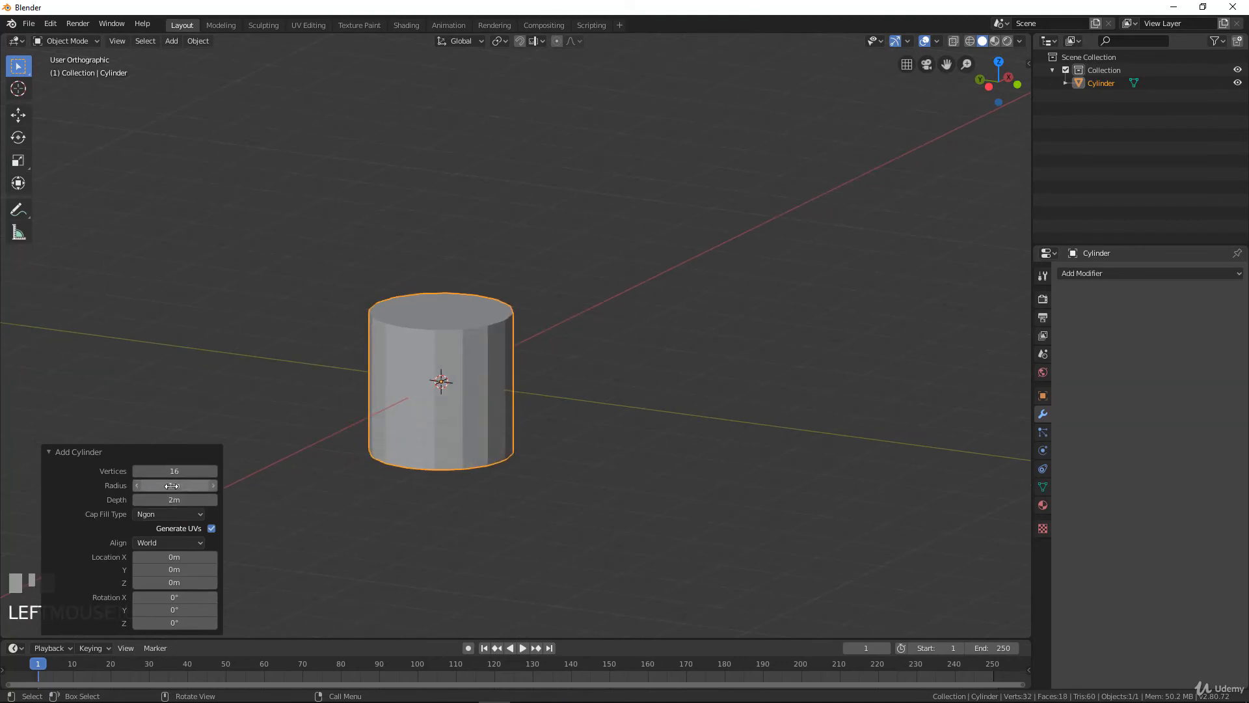
drag(171, 500, 351, 519)
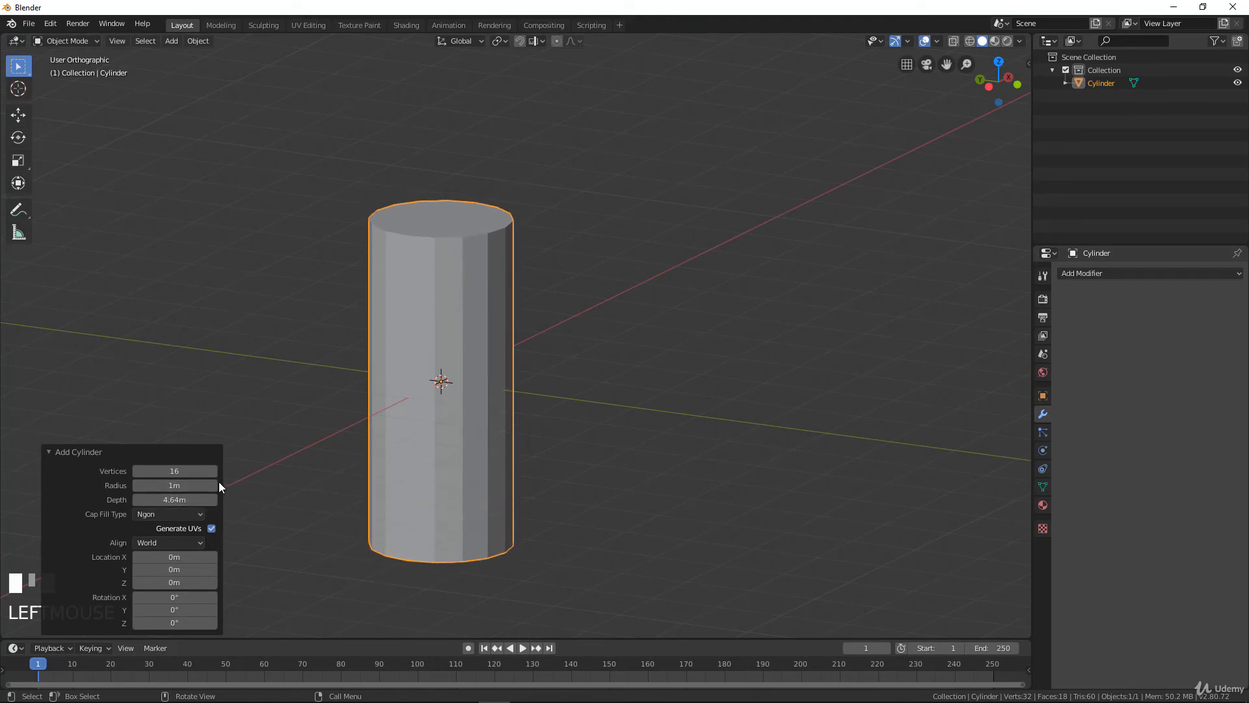
- In Edit Mode, add 15 evenly spaced loop cuts around the cylinder's side and switch to vertex selection
key(Tab)
key(ctrl+r)
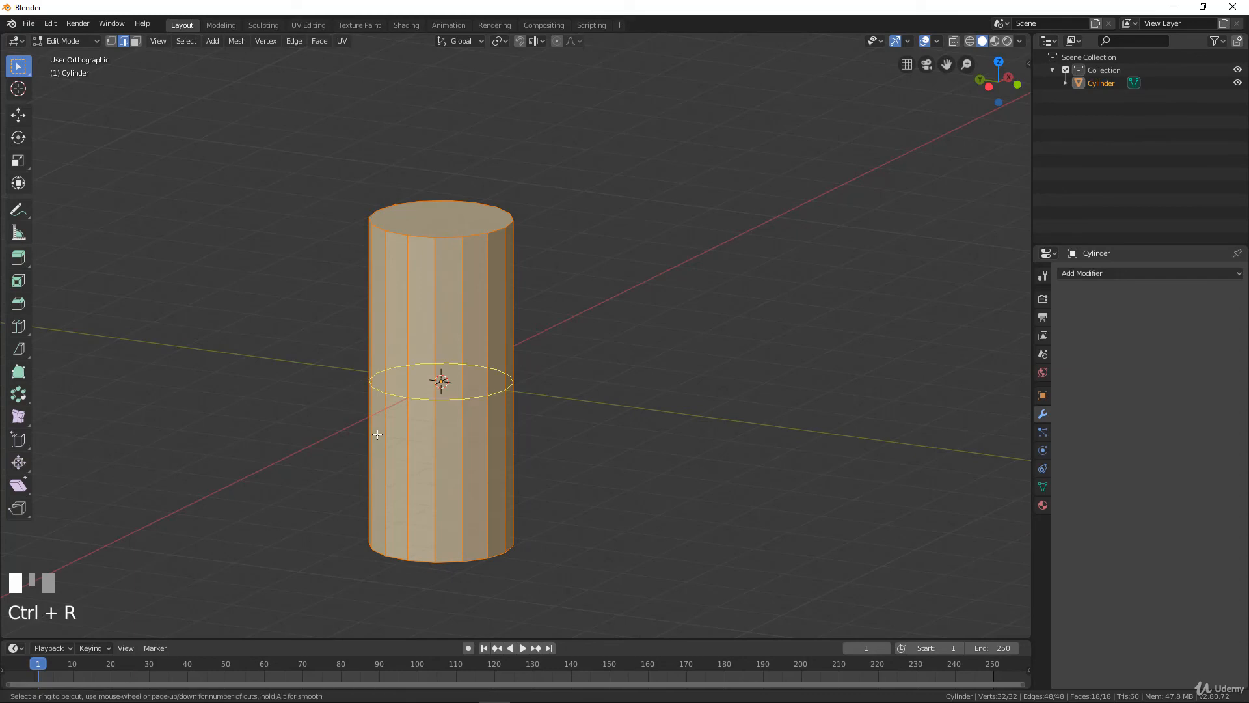
scroll(377, 435, up, 13)
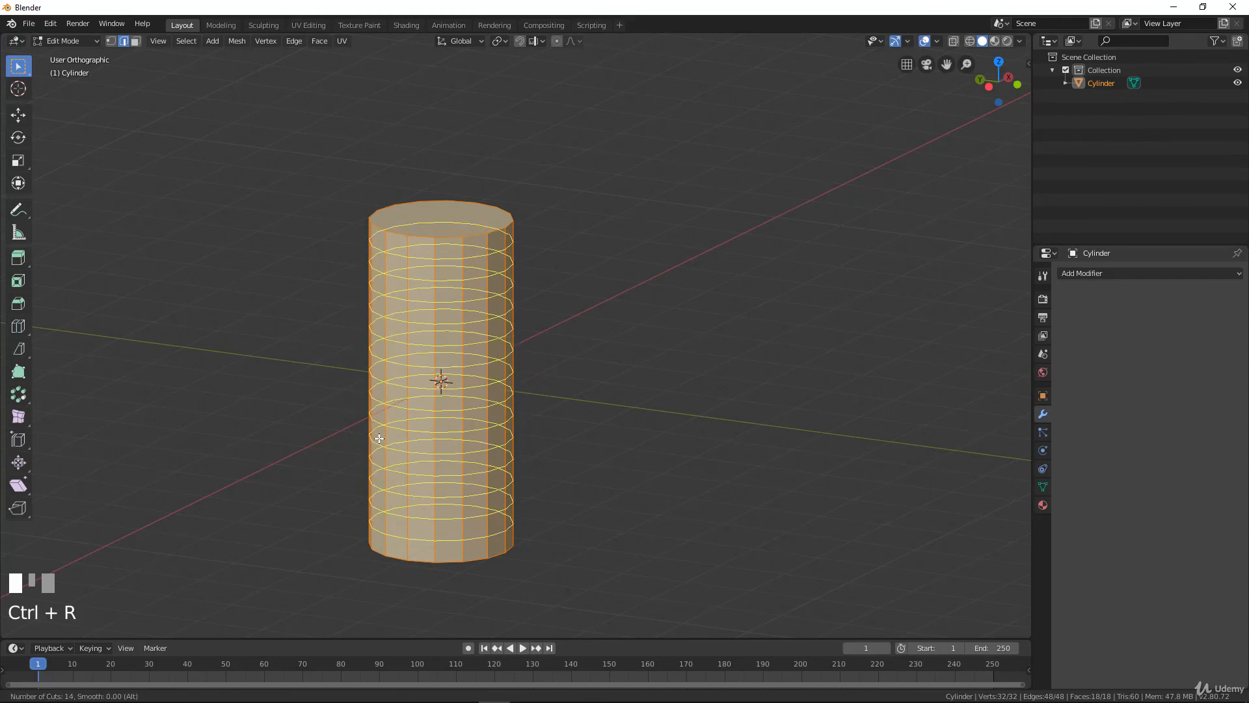
scroll(379, 438, up, 1)
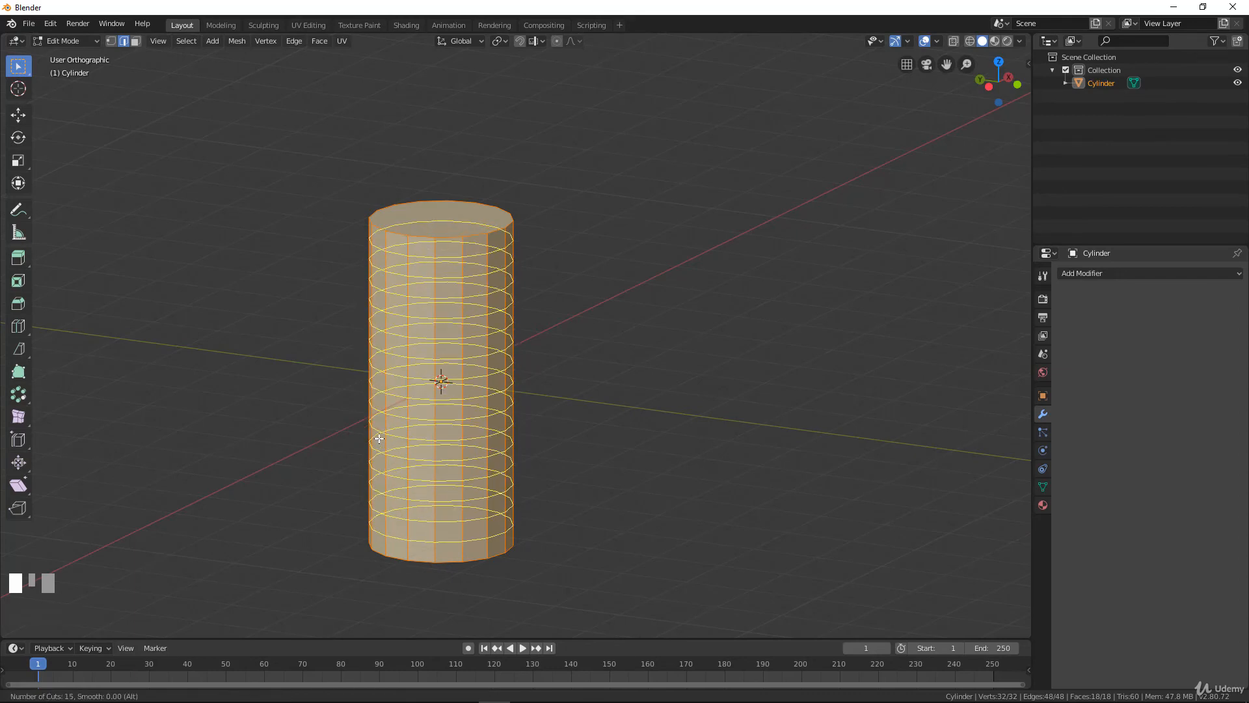
click(379, 439)
click(379, 438)
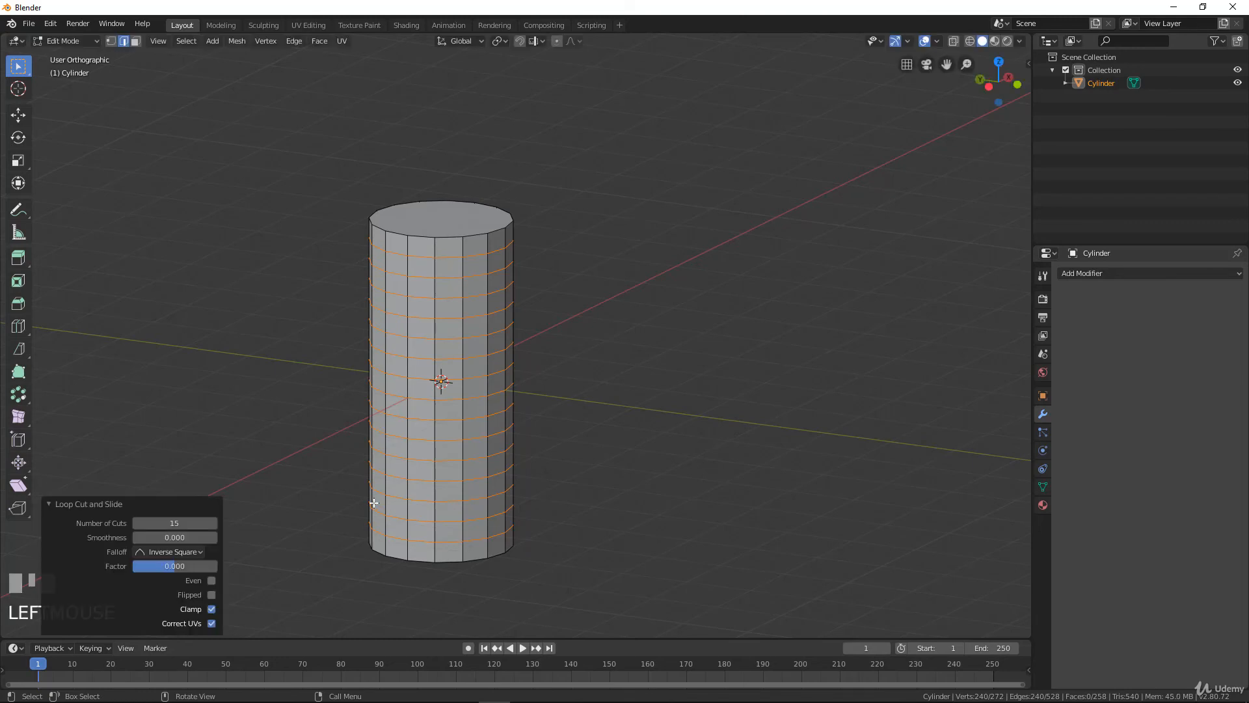
click(111, 41)
middle_drag(395, 366, 488, 287)
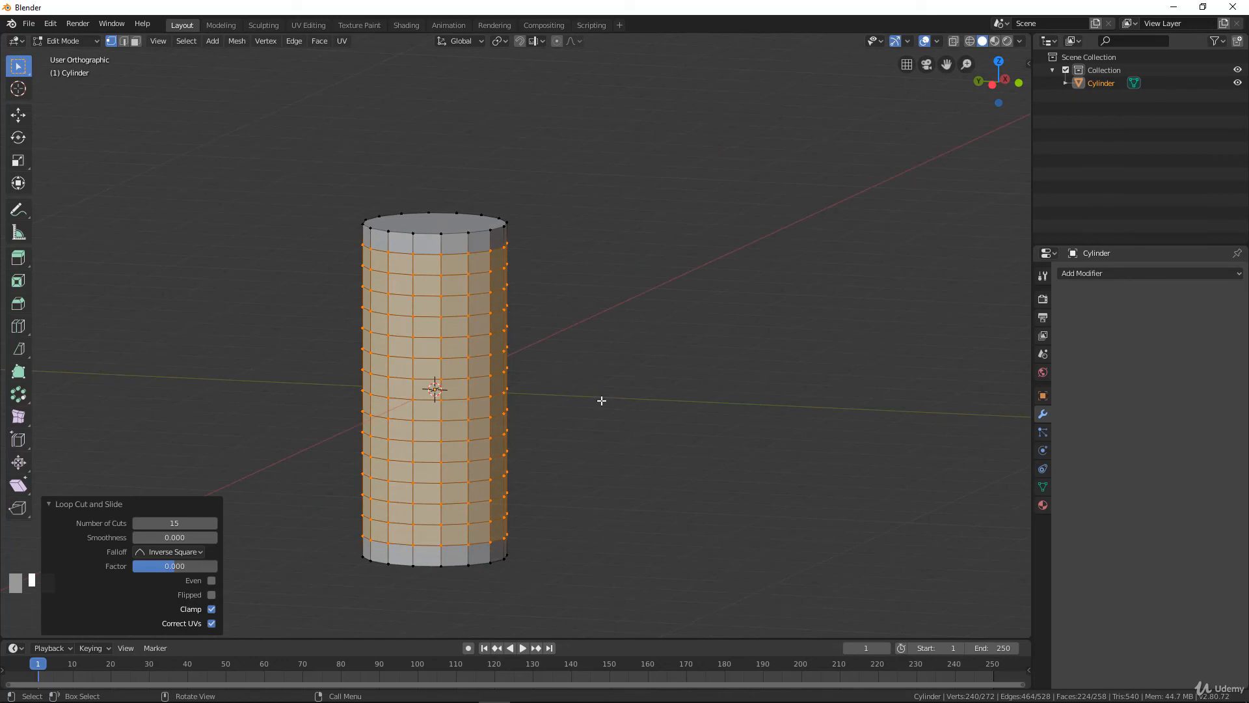
- Try to scale the cylinder's selected middle vertices uniformly to about 0.237, and undo the scaling
key(s)
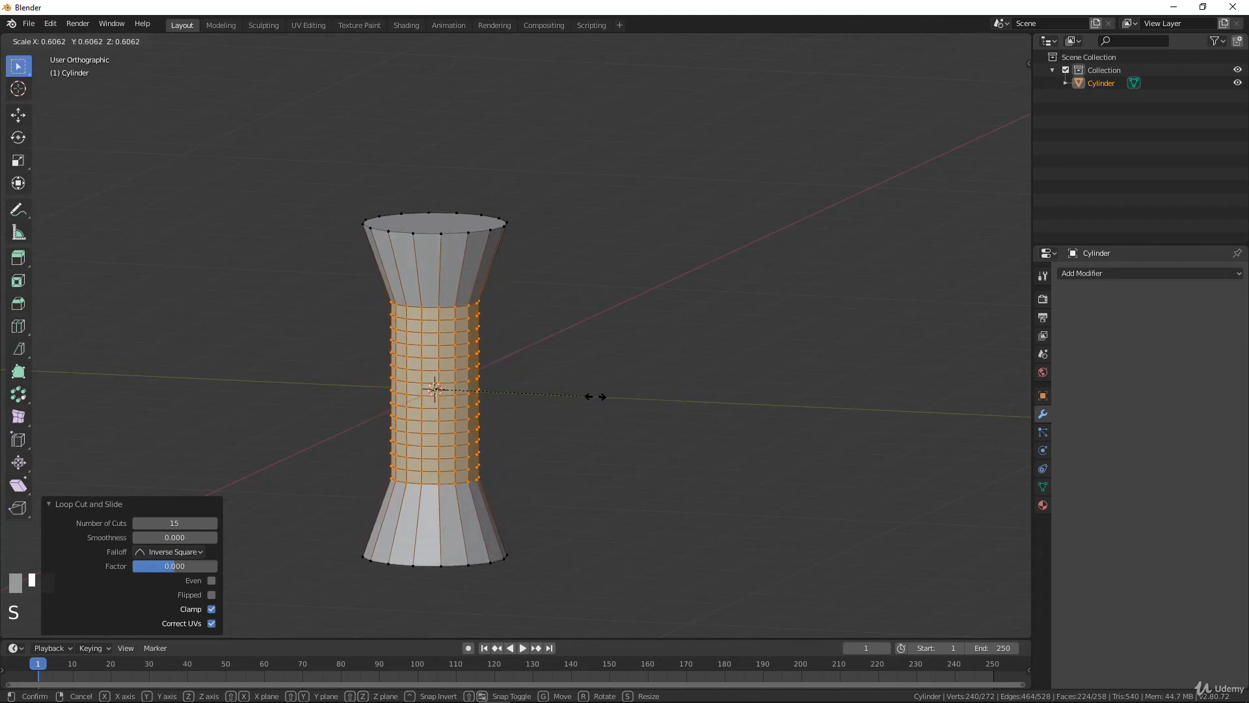
right_click(501, 385)
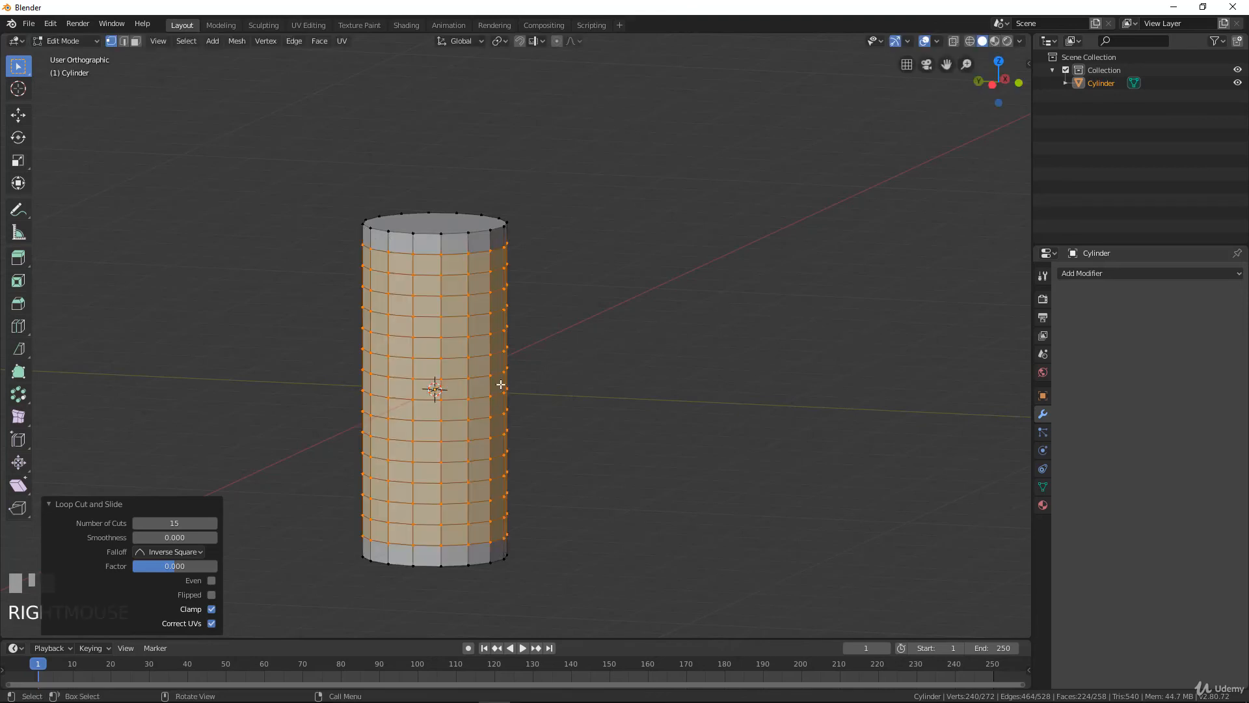
key(s)
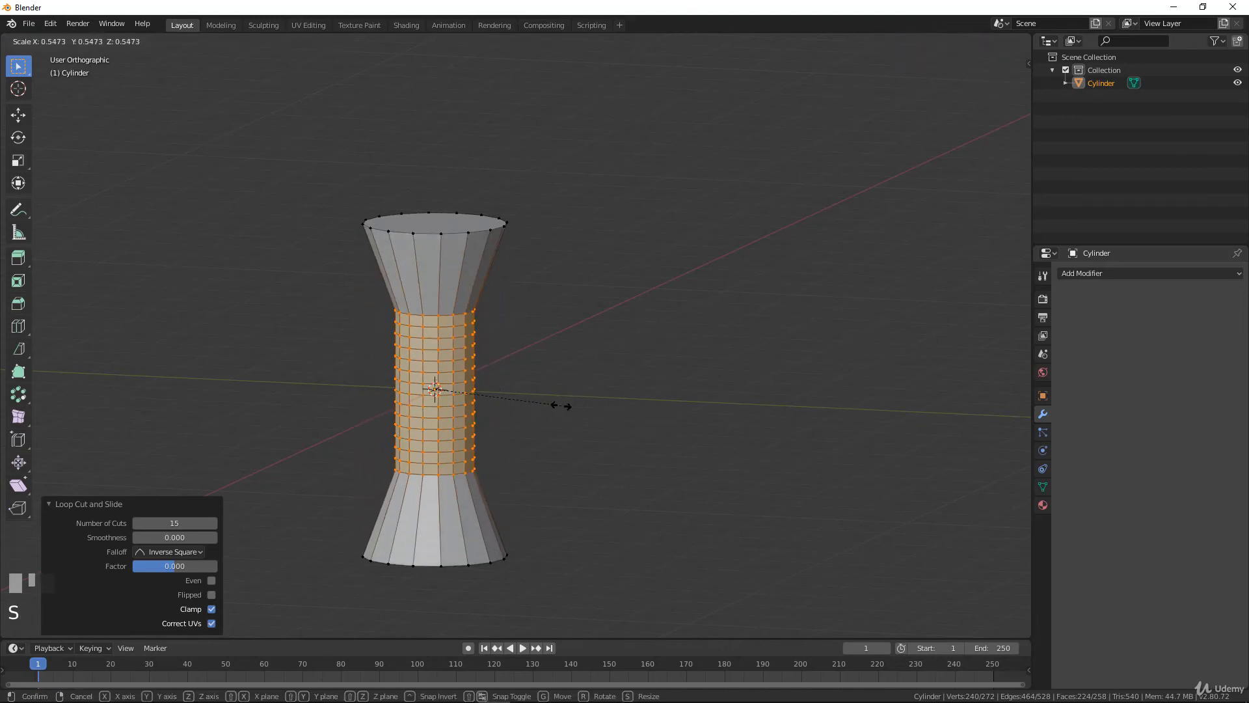
click(488, 403)
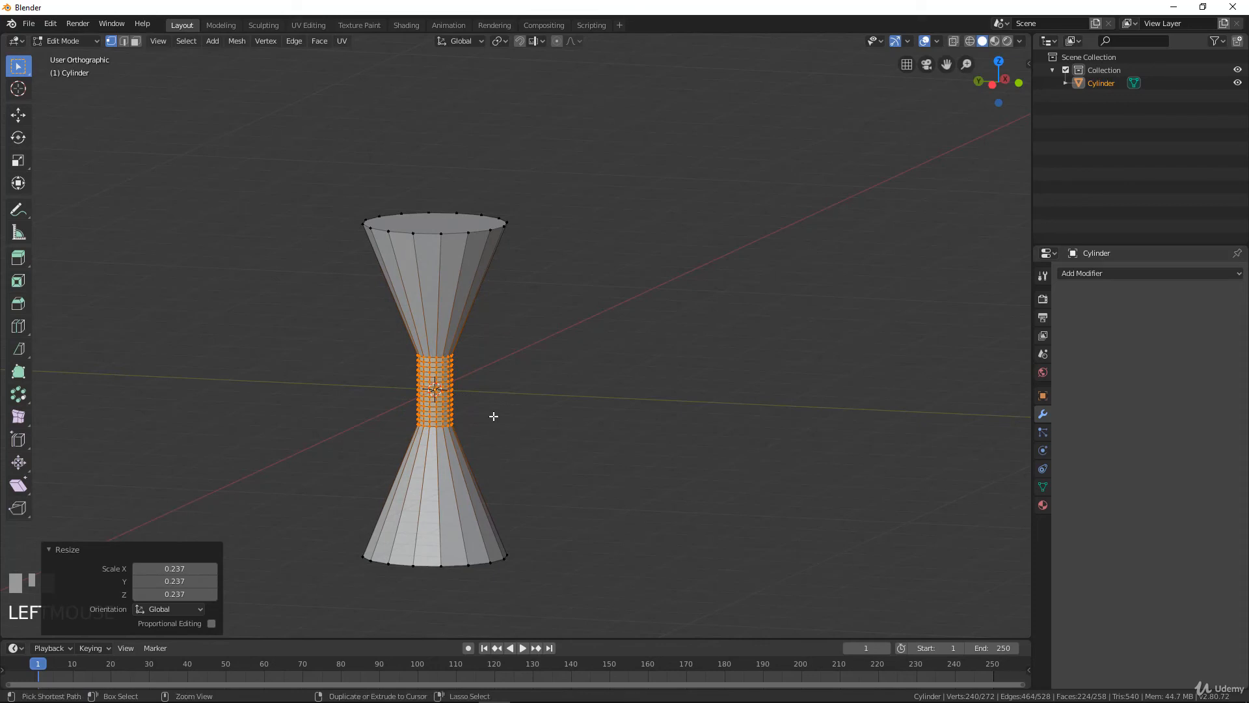
key(ctrl+z)
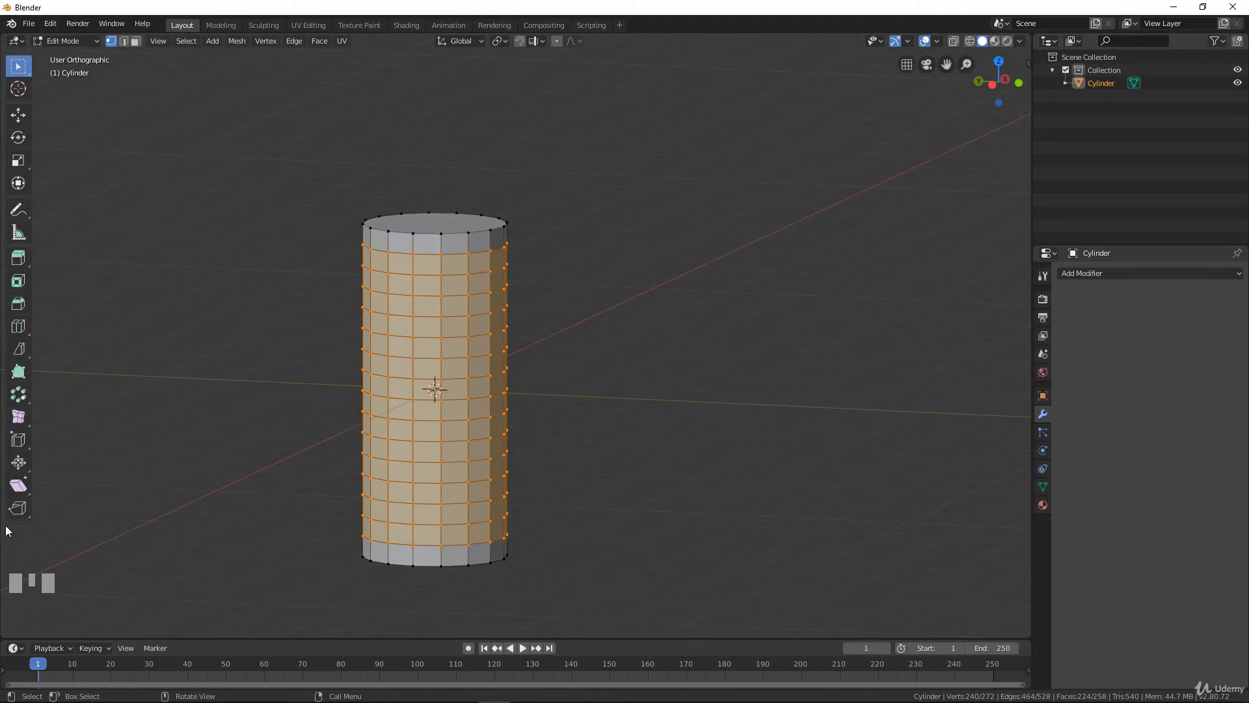
- Try to fatten the cylinder's selected middle vertices outward by about 0.34 m with Shrink/Fatten
click(19, 462)
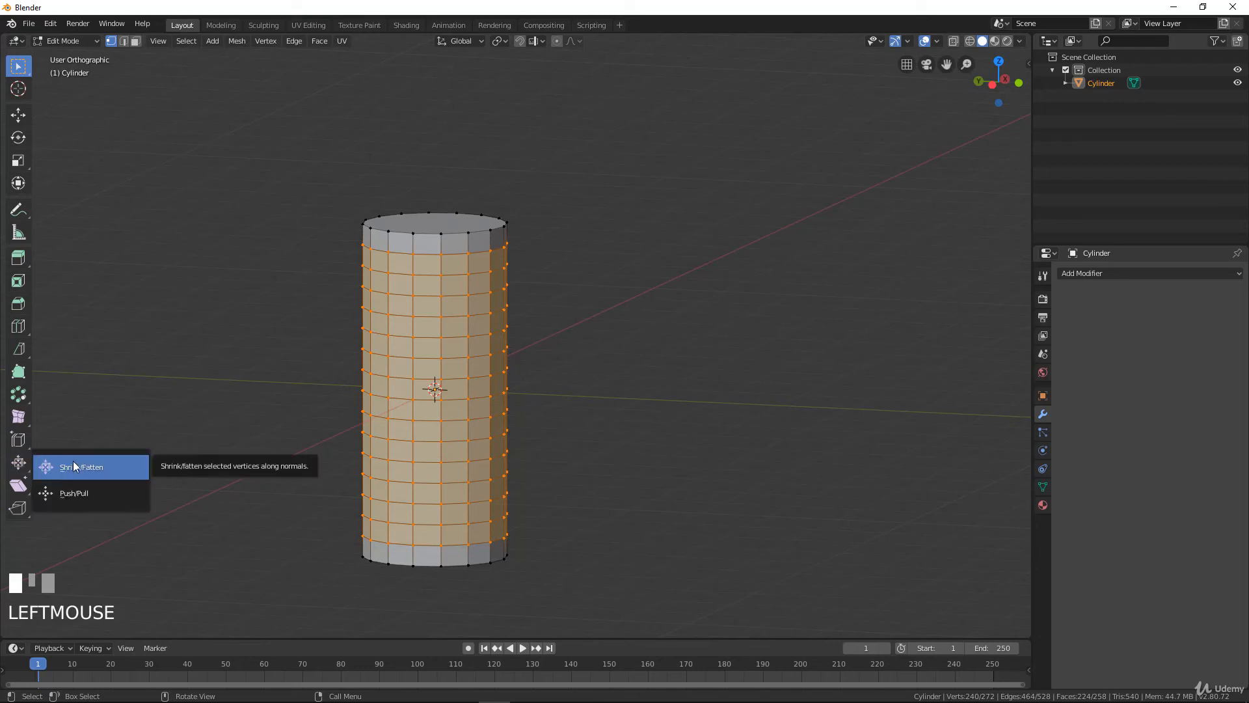
click(72, 466)
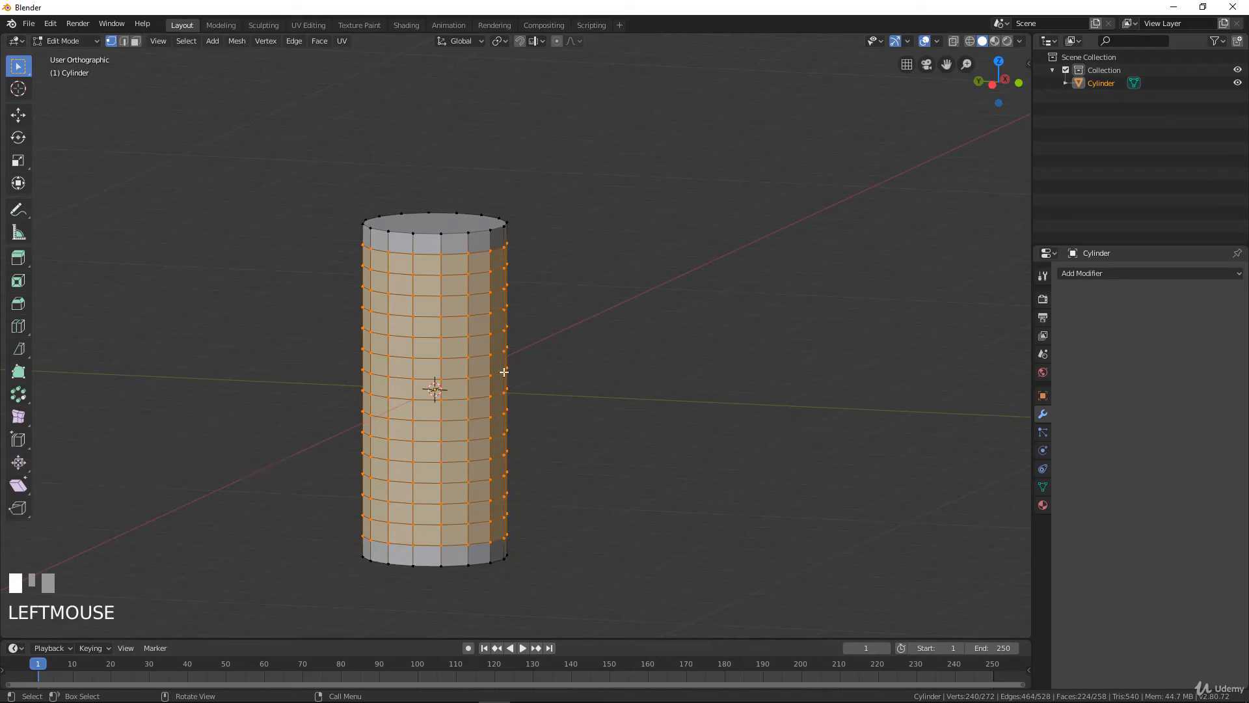
key(alt+s)
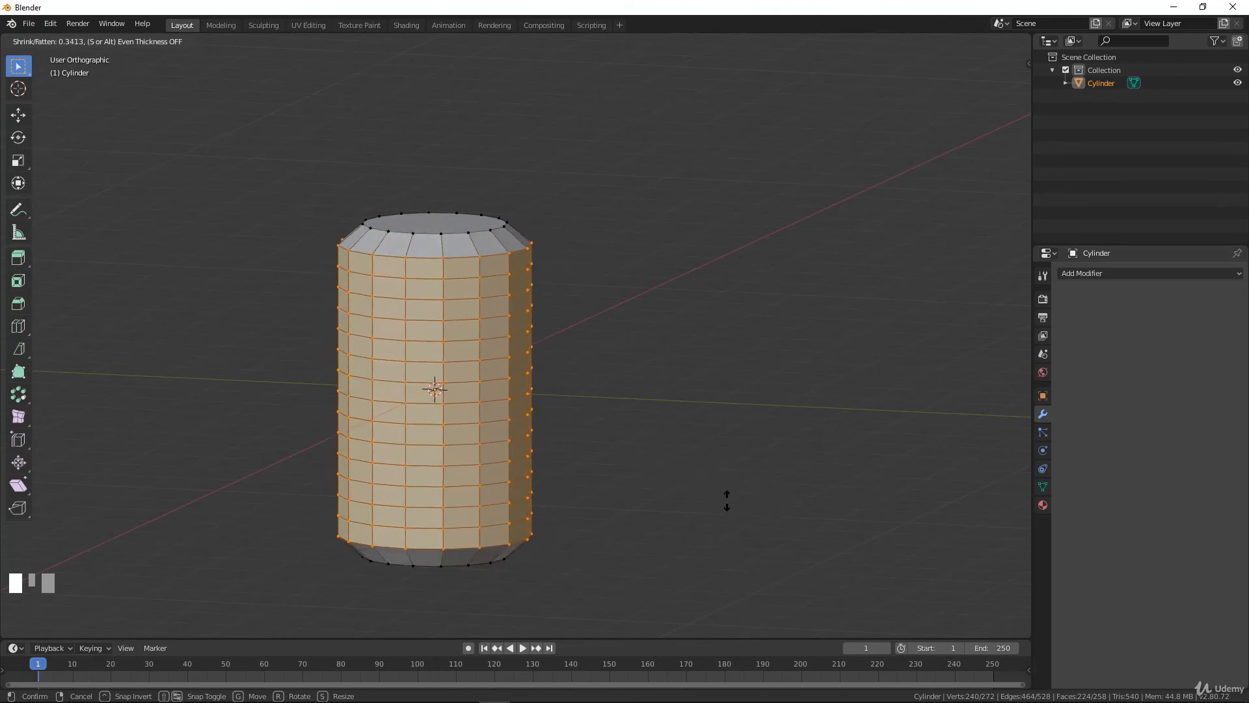
right_click(686, 481)
- Return to Object Mode and delete the subdivided cylinder
scroll(547, 466, down, 4)
scroll(549, 468, up, 2)
key(Tab)
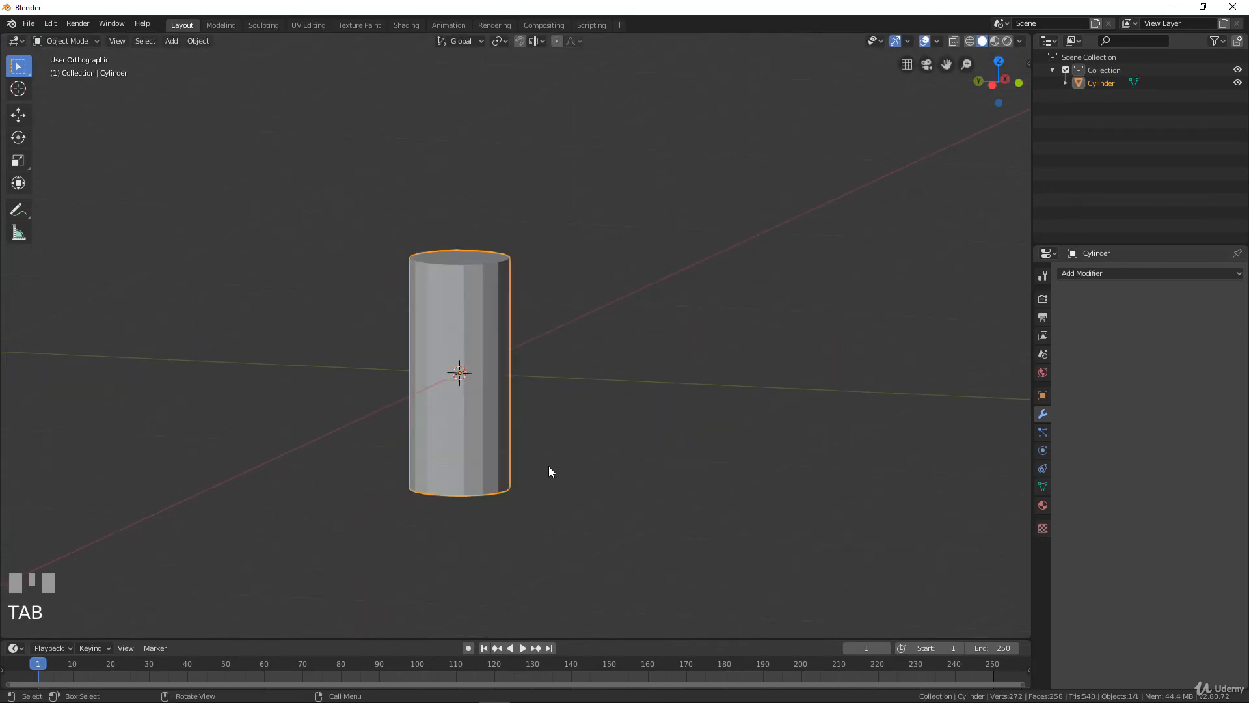
key(Tab)
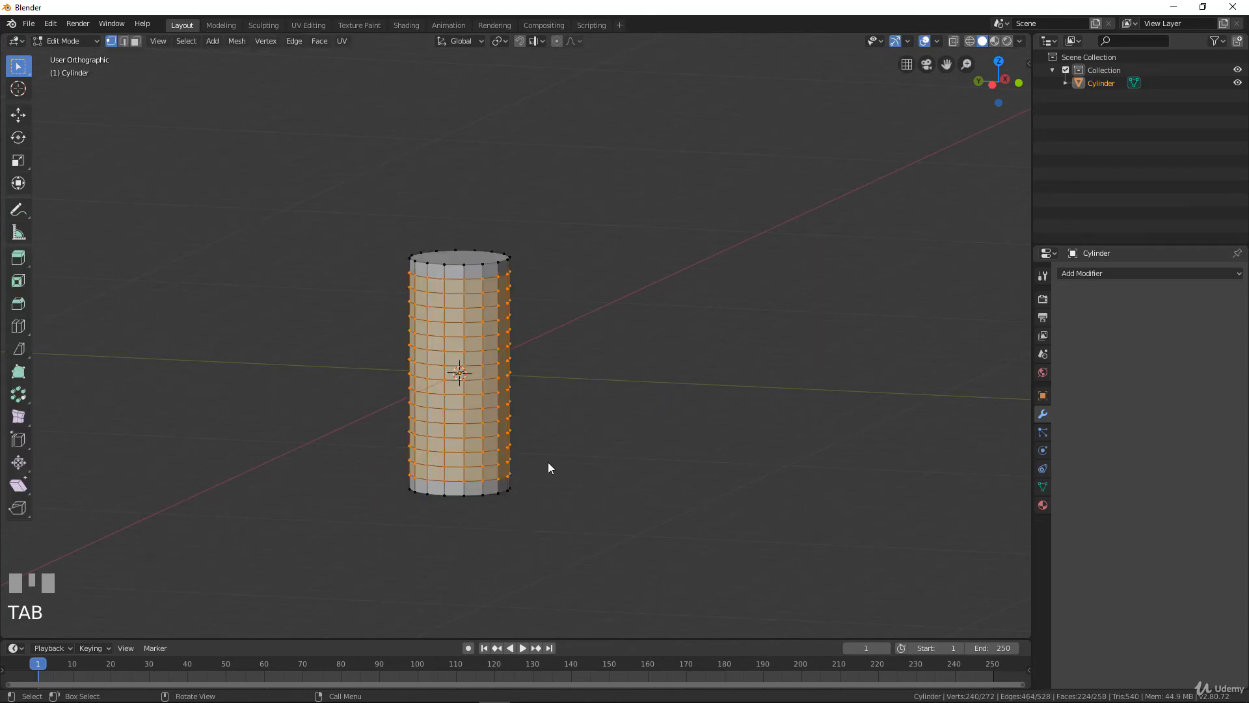
key(a)
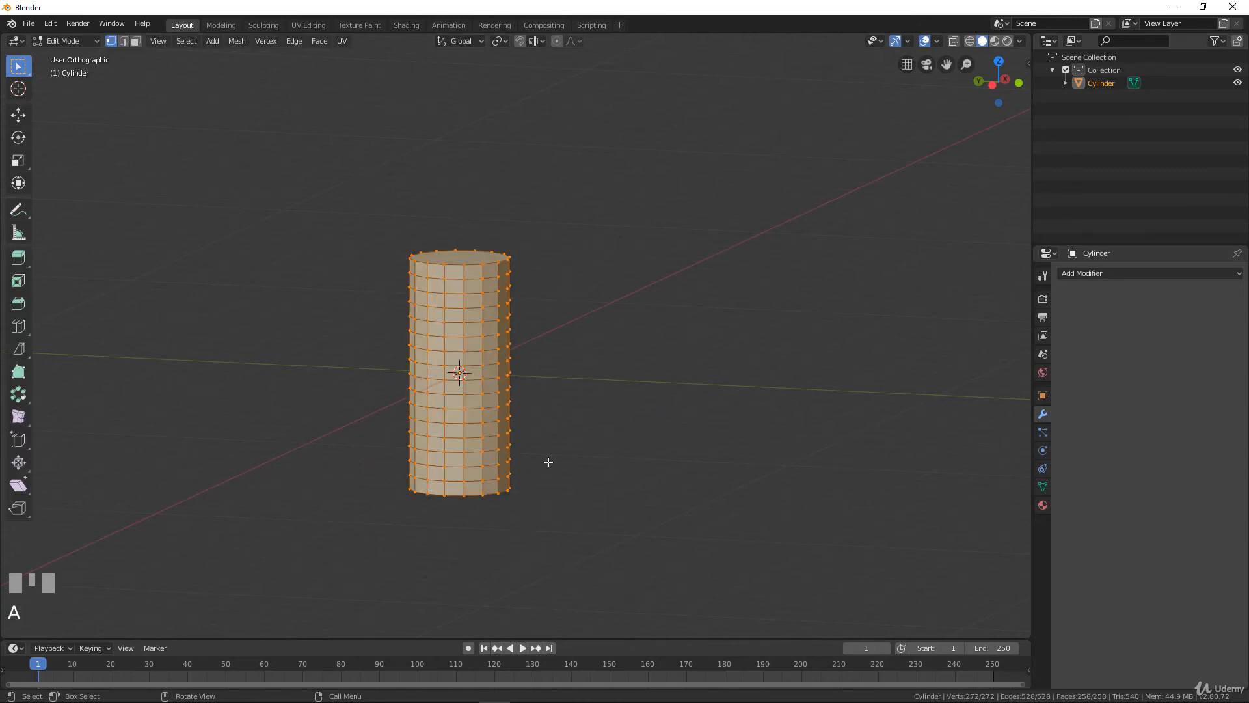
key(Tab)
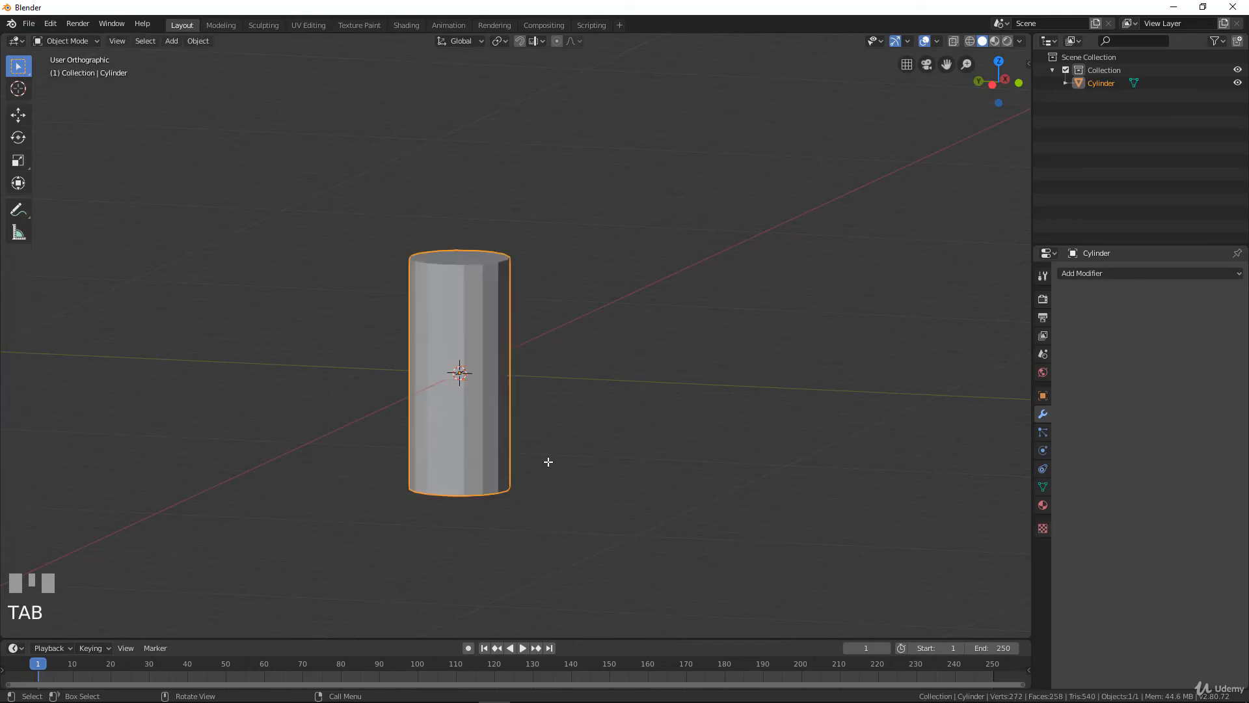
key(x)
click(566, 486)
- Add a new cylinder with 16 vertices, 1 m radius and 4.64 m depth, and enter Edit Mode in front view
key(shift+a)
mouse_move(548, 461)
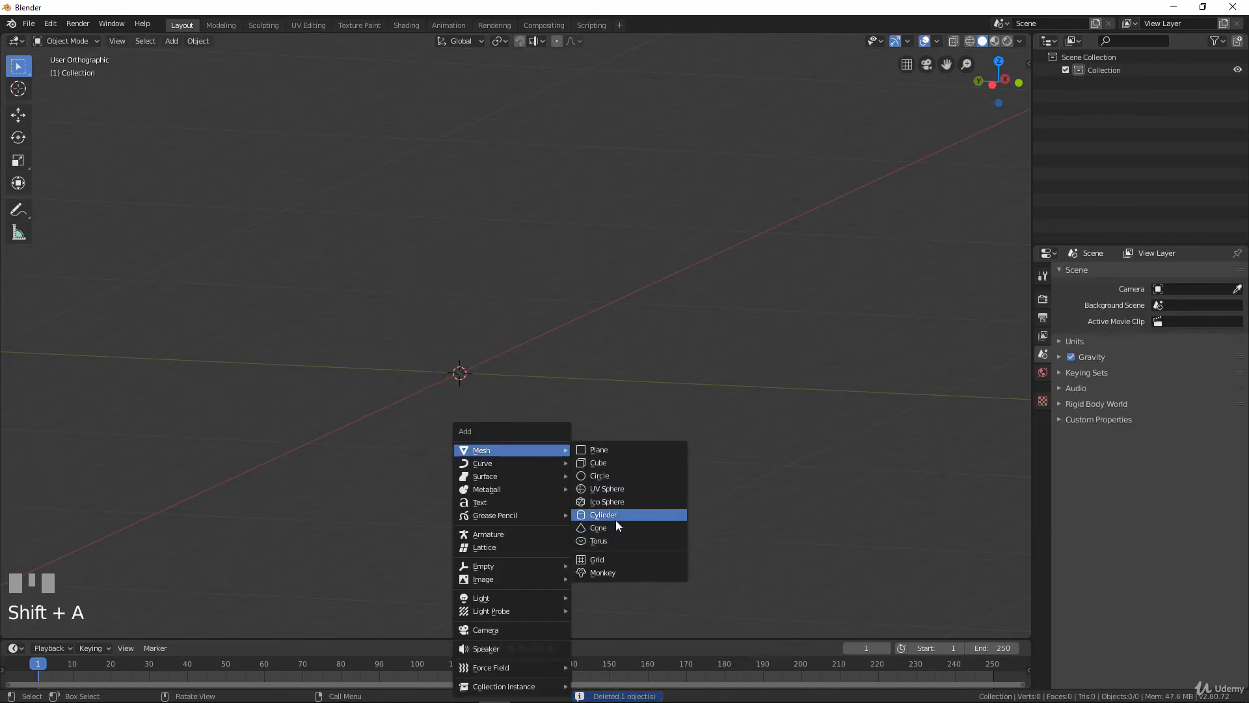
click(616, 514)
middle_drag(548, 487, 551, 486)
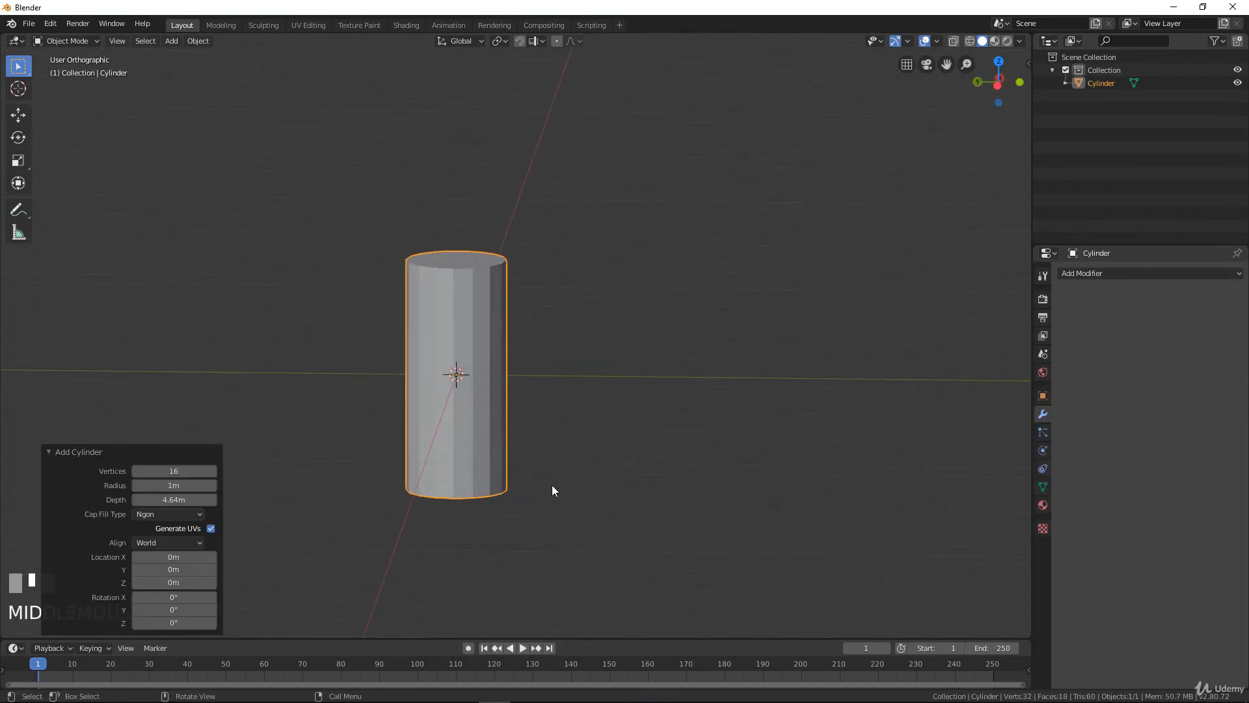
key(KP_1)
key(Tab)
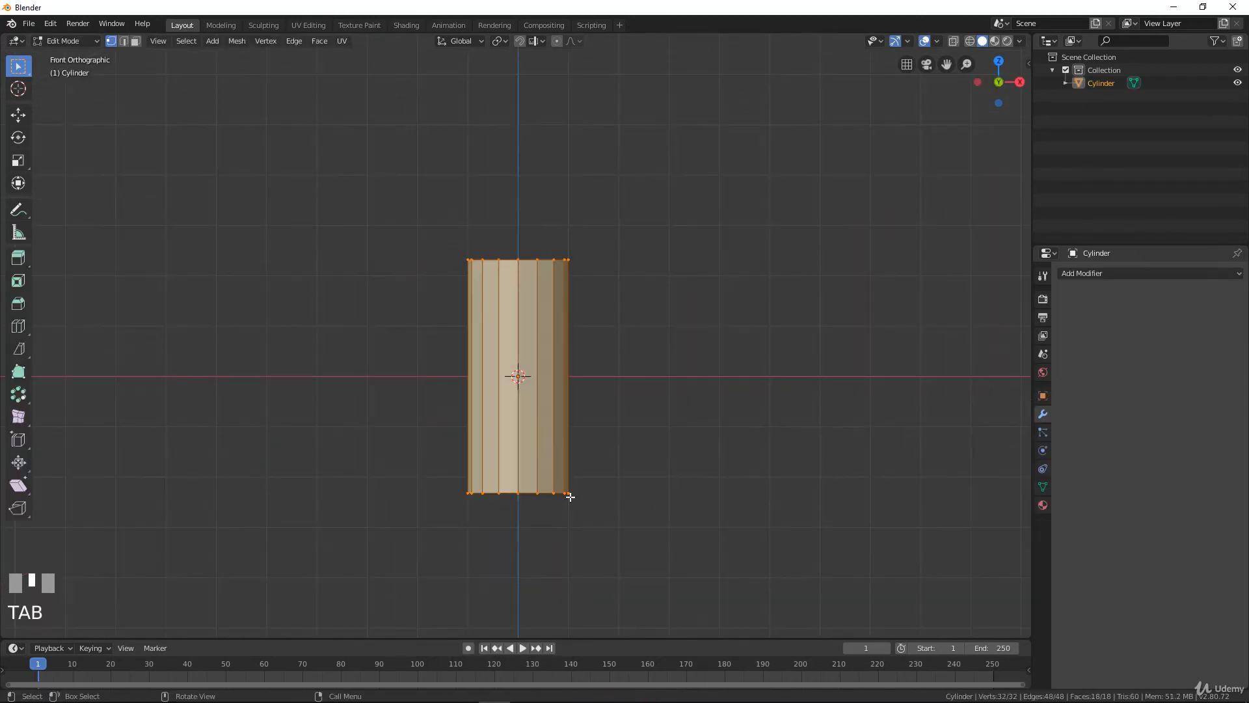
- Rotate the whole cylinder mesh 90° to lie horizontally and move it about 2.21 m along X and 0.155 m up
text(r90)
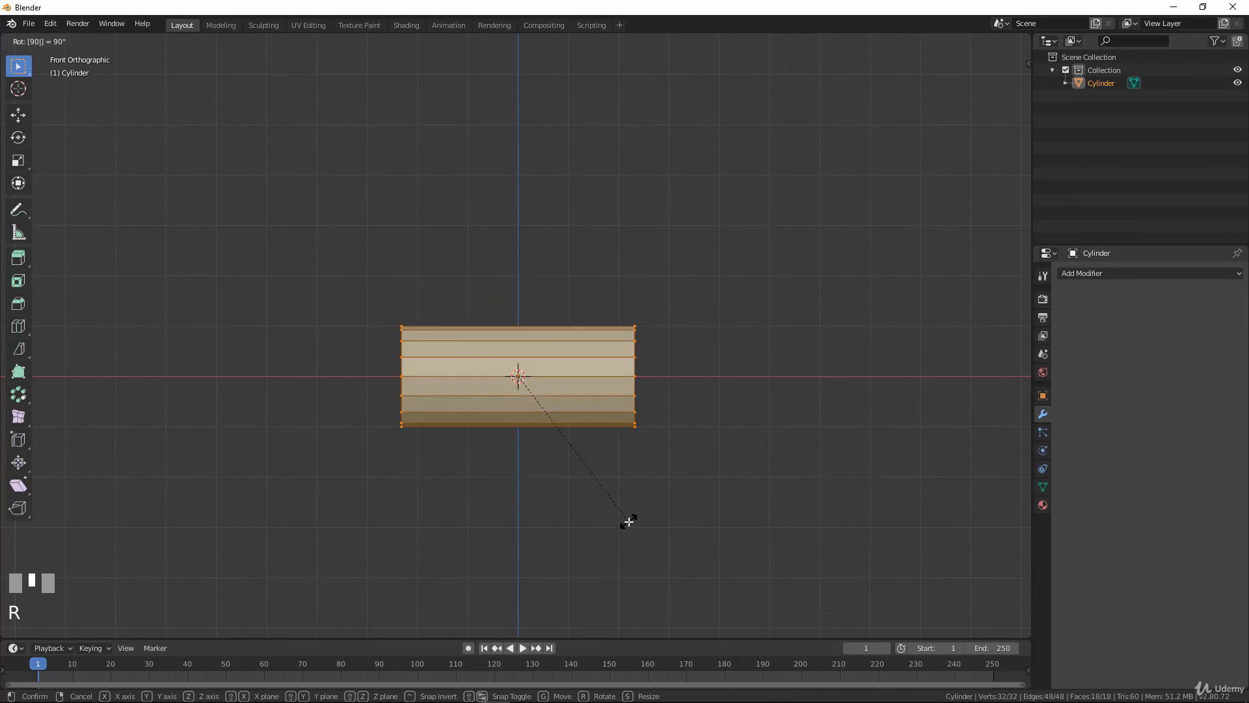
click(580, 510)
key(g)
click(544, 381)
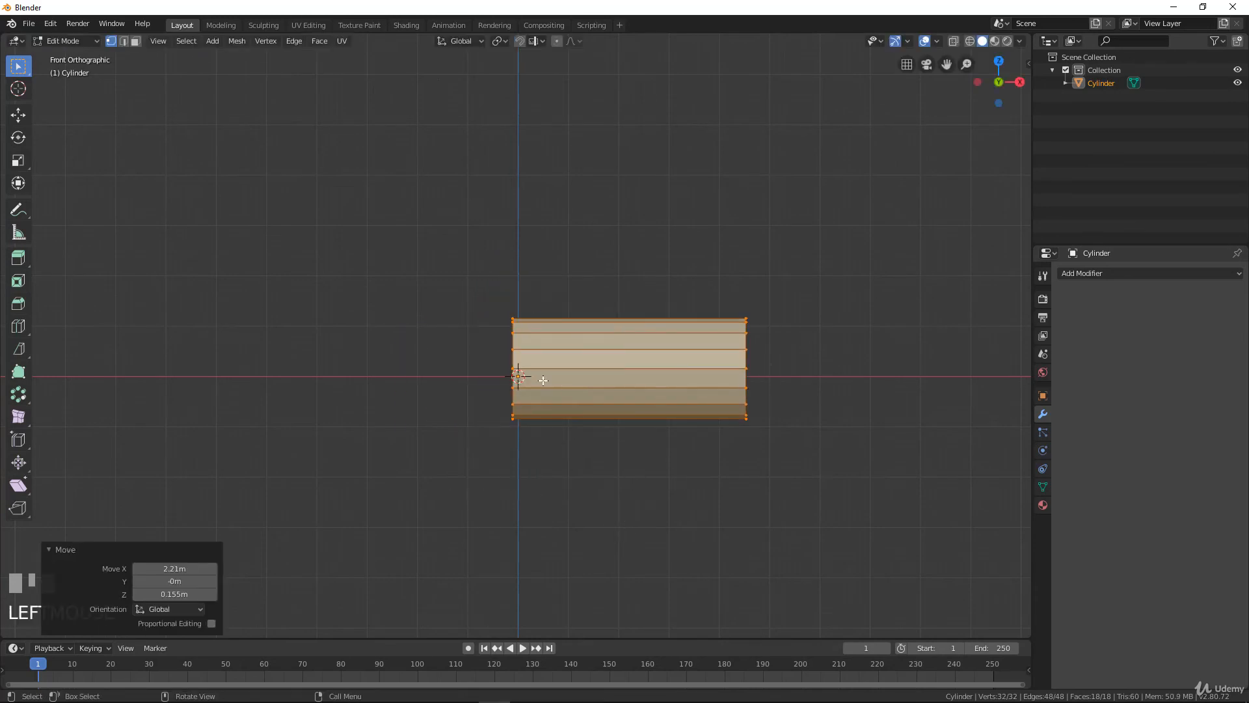
- Extrude the end loop farthest from the origin outward by about 4.6 m to form a second cylinder segment
alt+click(747, 360)
shift+middle_drag(775, 376, 611, 362)
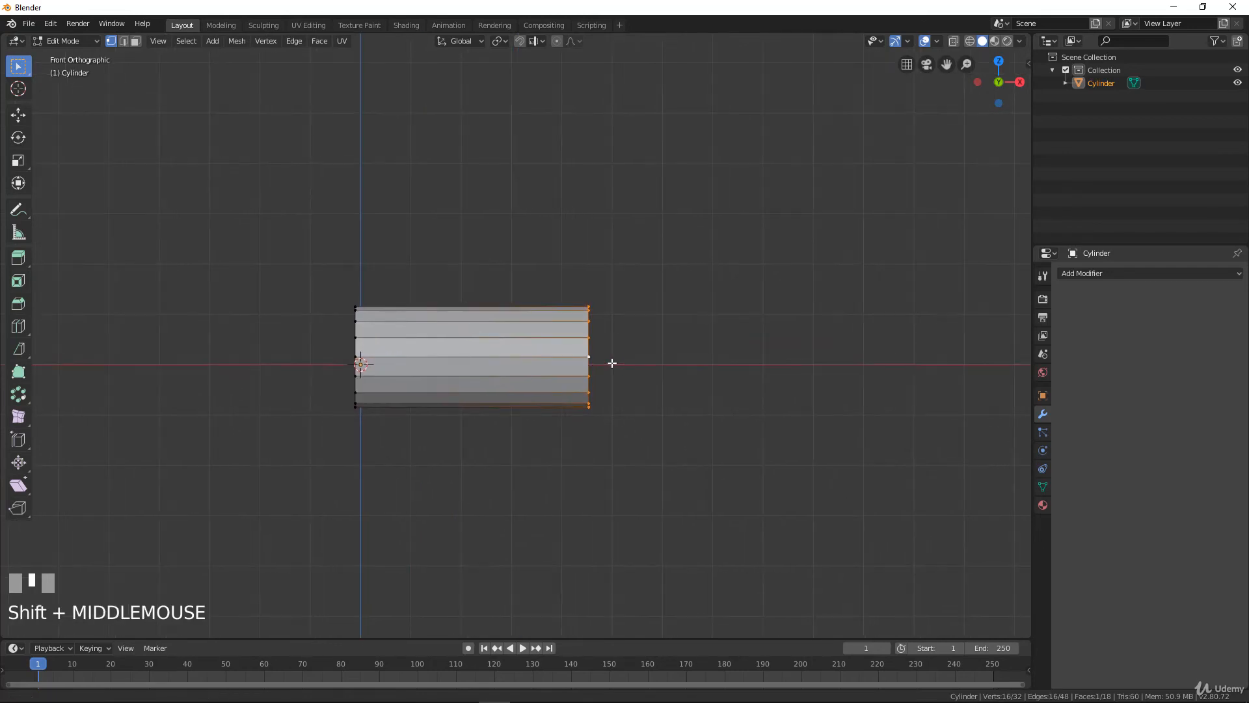
key(e)
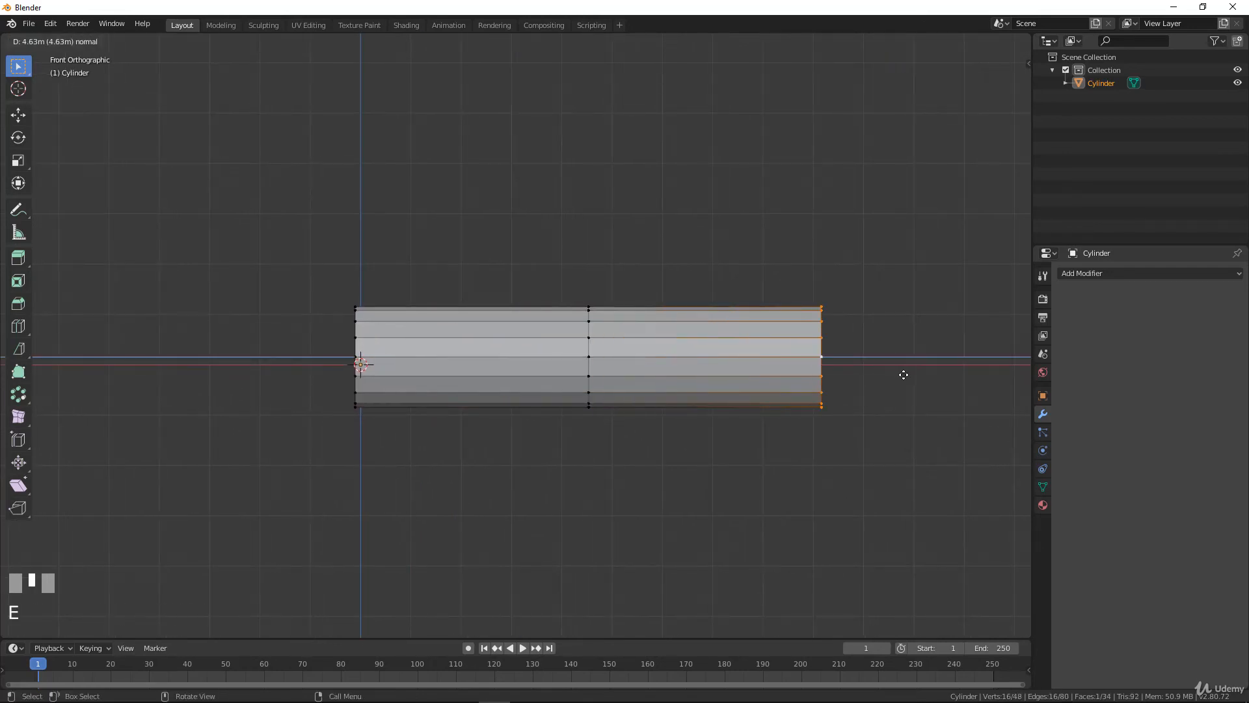
click(908, 375)
- Tilt the extruded end loop by about 14.8° and move it about 0.84 m along X and 0.4 m down
key(r)
click(932, 431)
key(g)
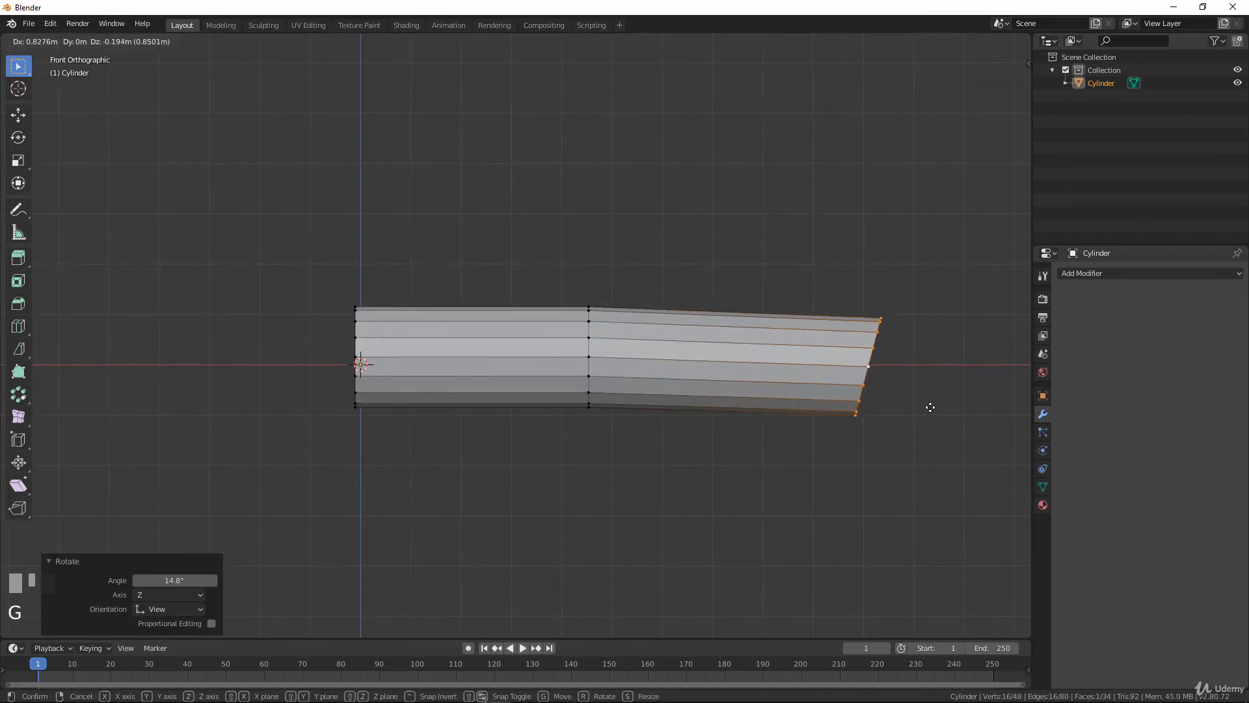
click(931, 418)
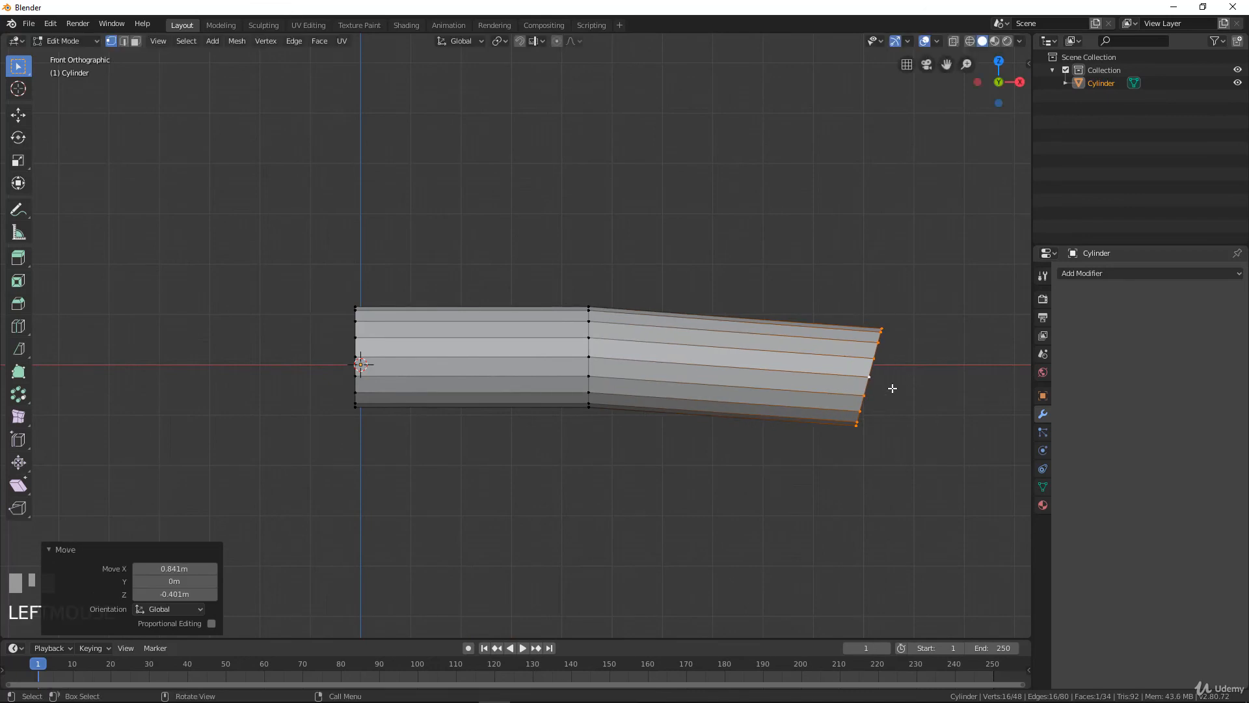
- Move the edge loop at the bend about 0.41 m along X and 0.04 m up
alt+click(605, 354)
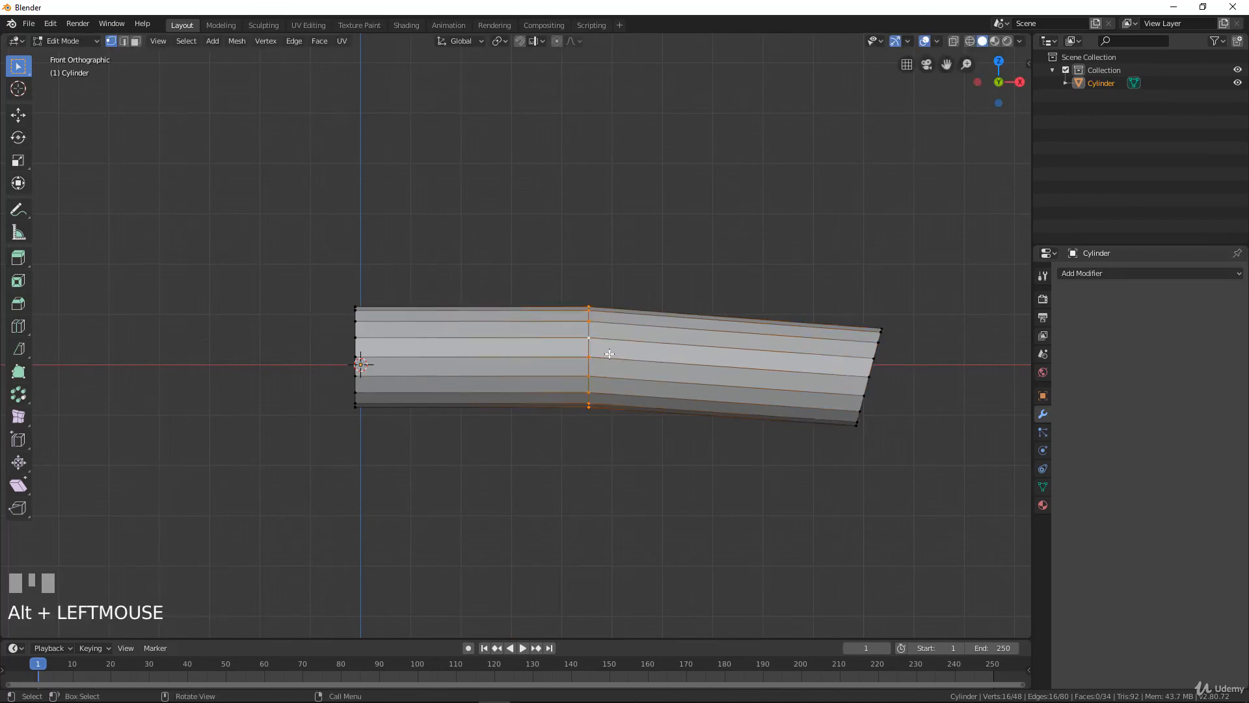
key(g)
click(629, 352)
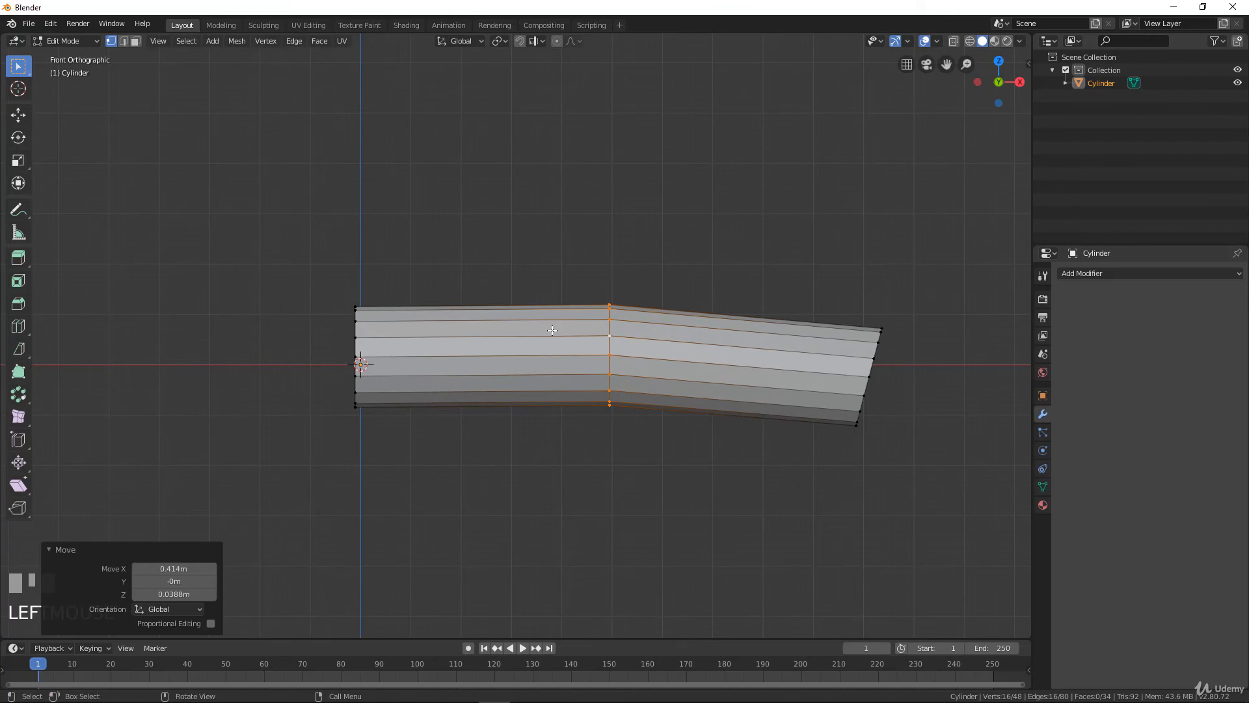
- Add a loop cut on each side of the bend, slid toward it with factors of about -0.759 and 0.776
key(ctrl+r)
click(552, 331)
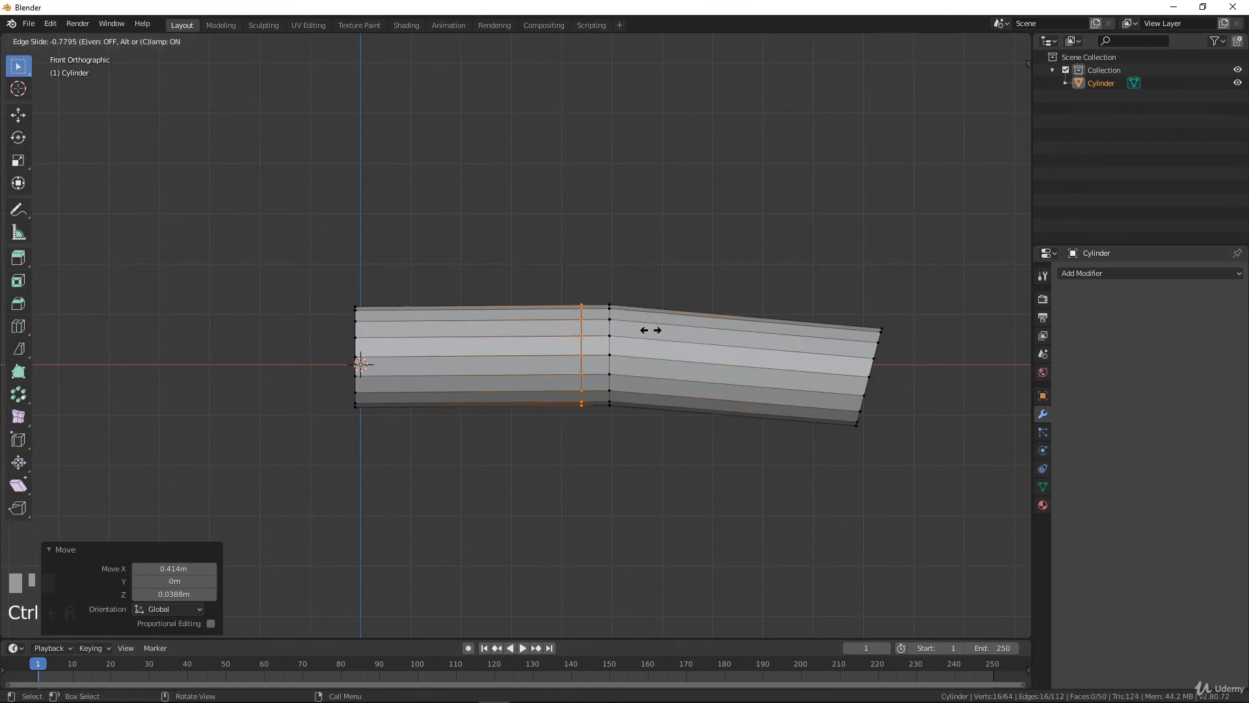
click(656, 333)
key(ctrl+r)
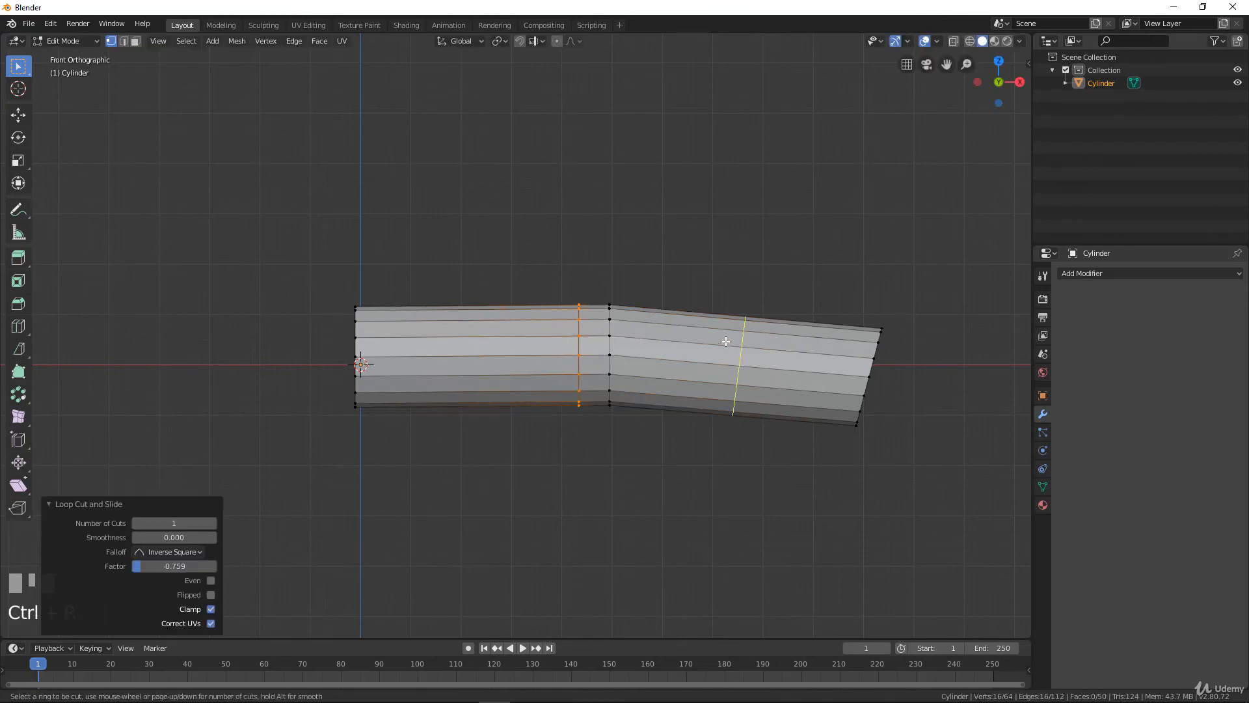
click(725, 340)
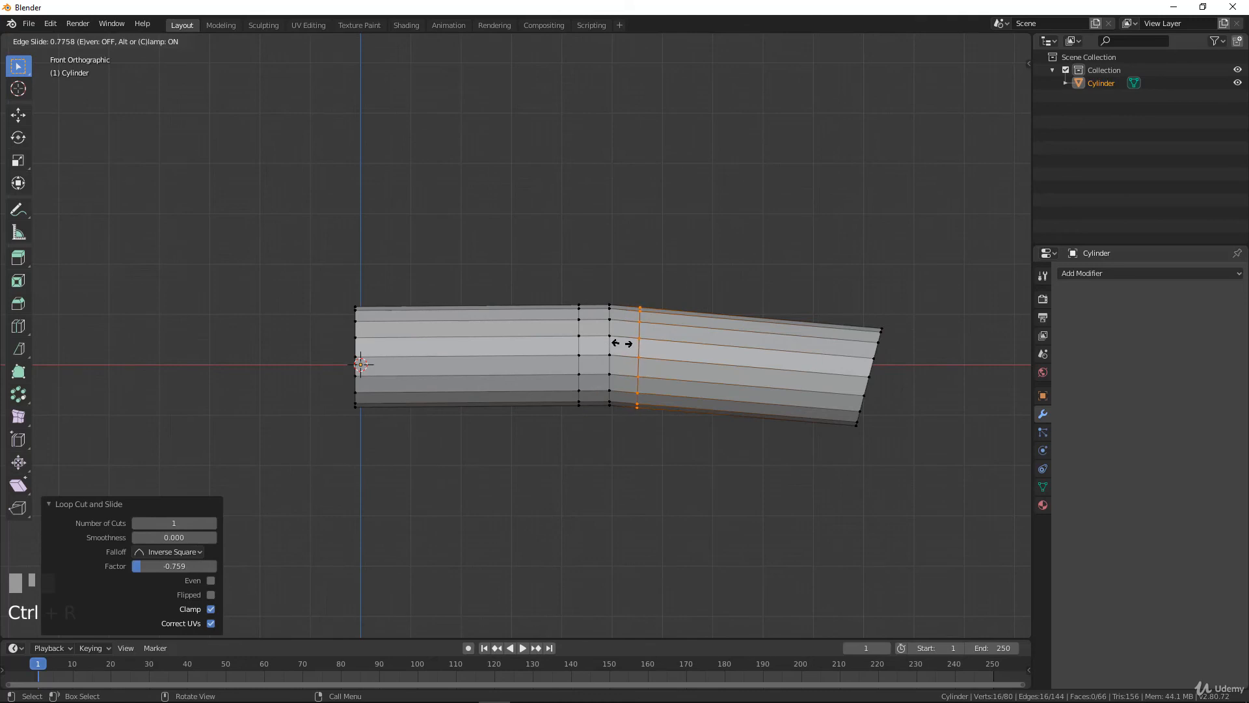
click(620, 344)
- Shrink the two loops beside the bend inward with Shrink/Fatten, the outer one by about 0.08 m and the inner one by about 0.1 m
key(alt+s)
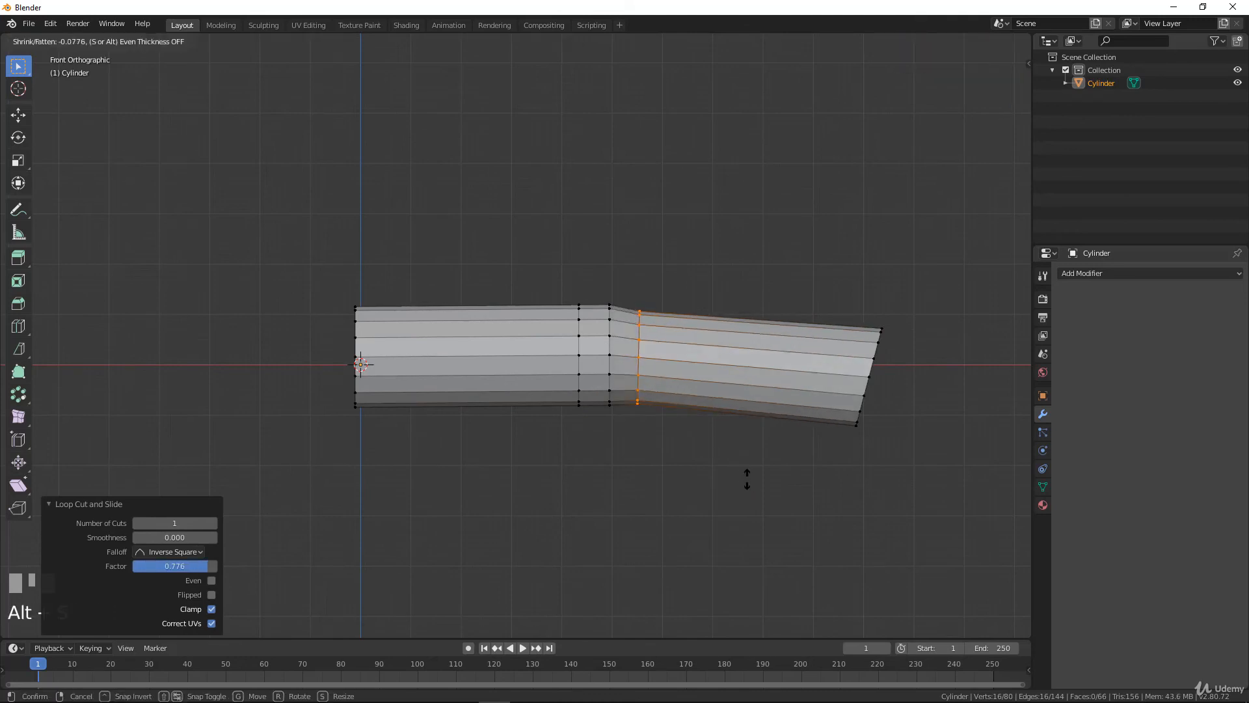
click(747, 480)
click(582, 348)
alt+click(581, 348)
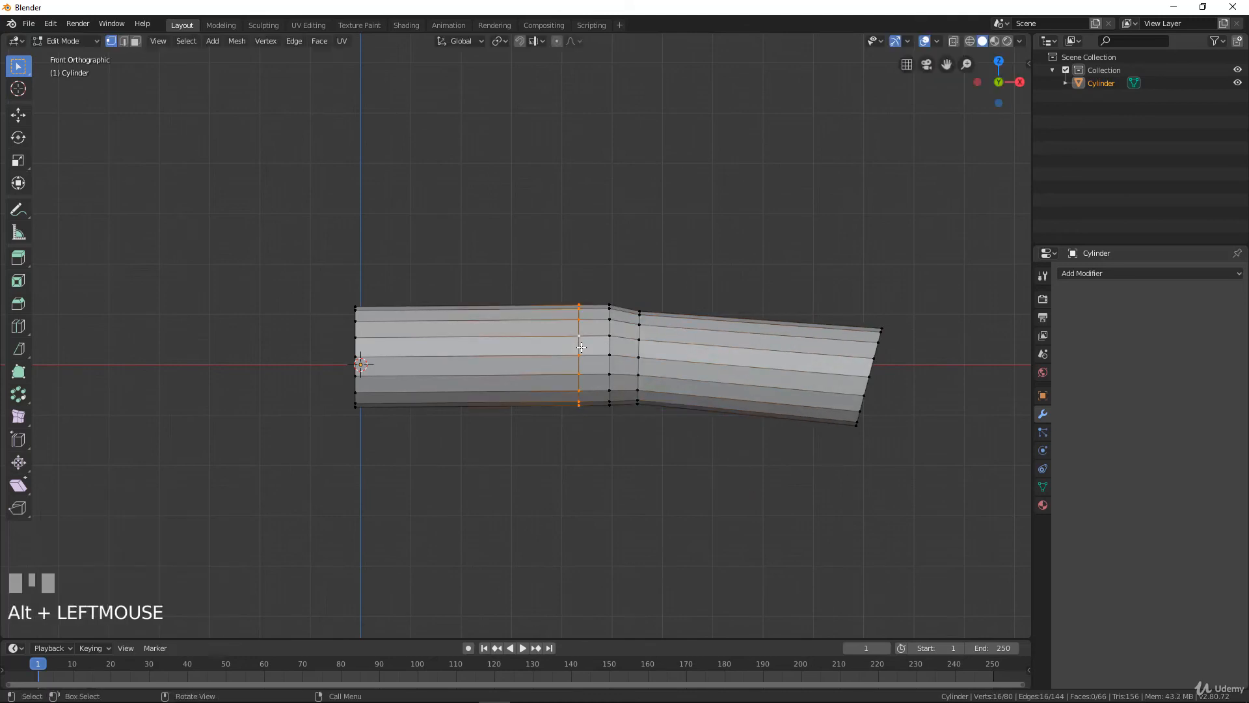
key(alt+s)
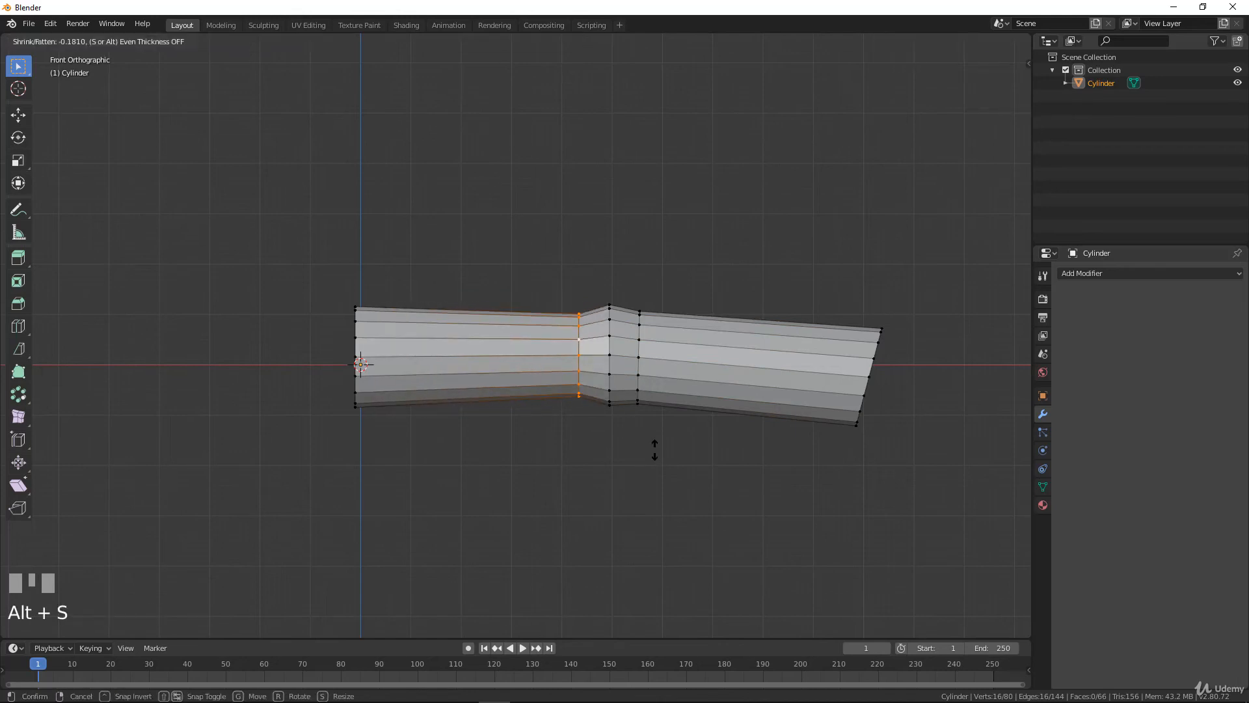
click(654, 447)
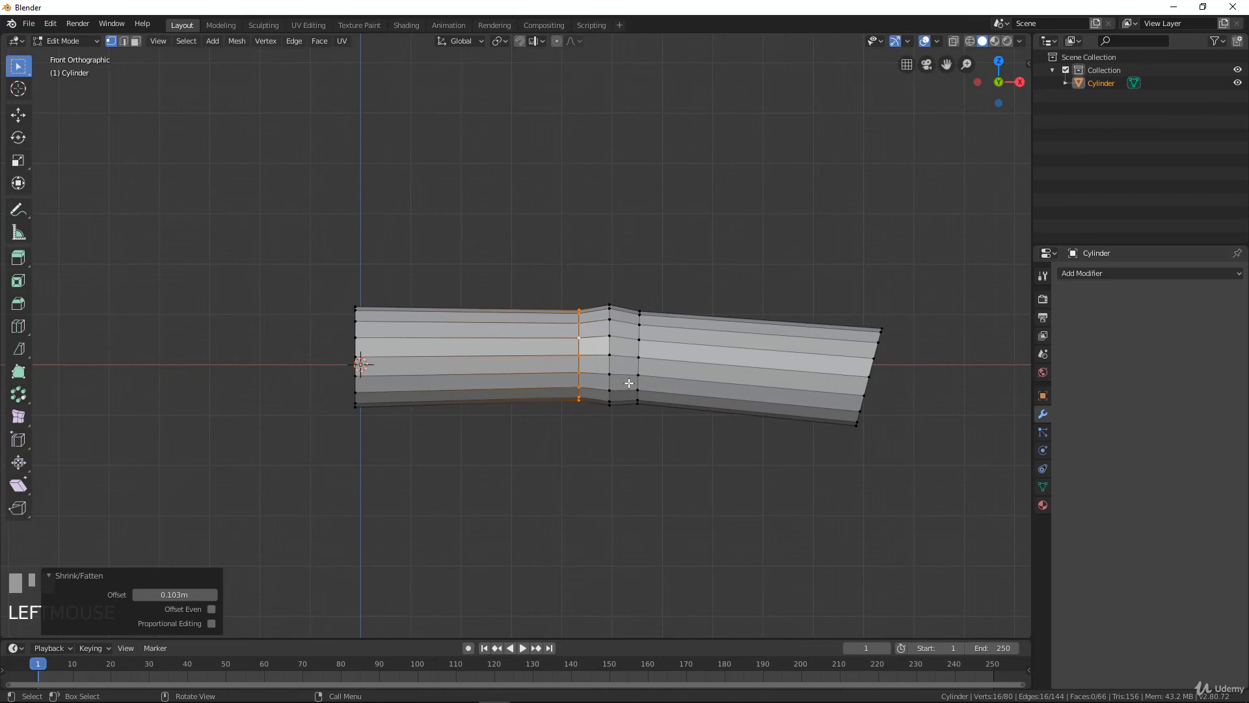
- Add two loop cuts near the tilted end, slid toward it with factors of about -0.72 and -0.77
middle_drag(629, 383, 733, 329)
scroll(675, 388, up, 1)
key(ctrl+r)
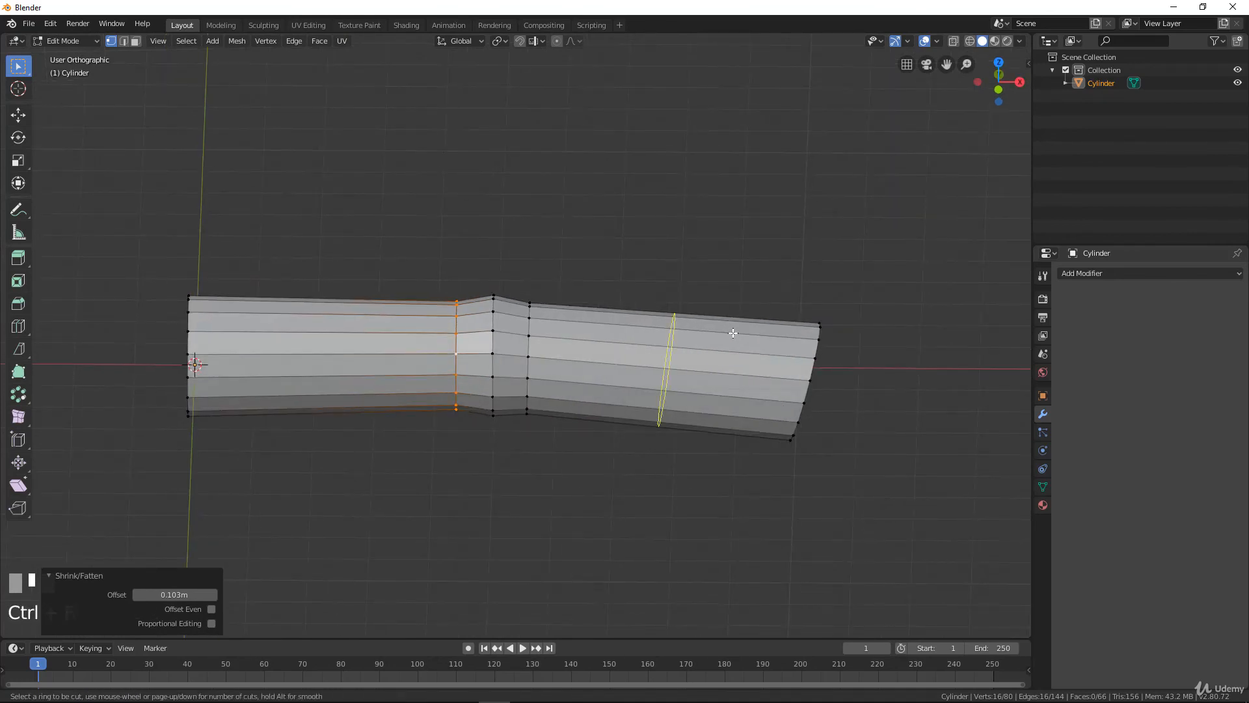
click(735, 335)
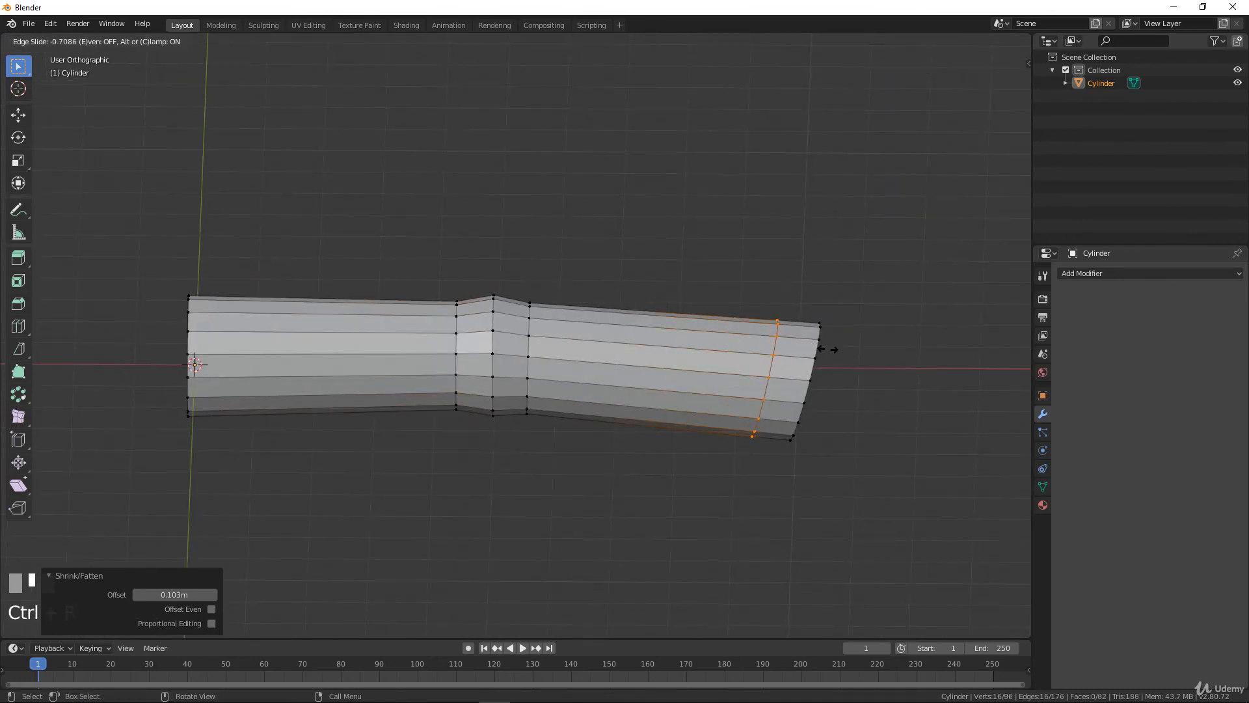
click(828, 349)
key(ctrl+r)
click(721, 335)
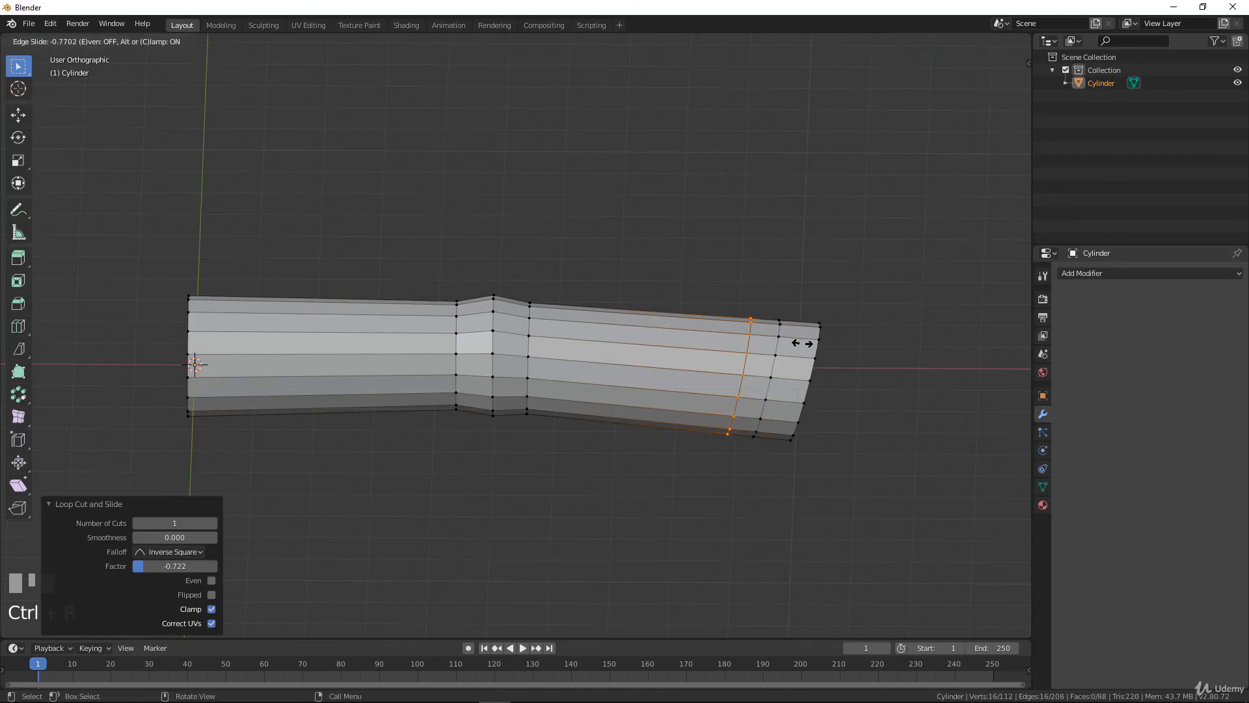
click(802, 341)
- Try to shrink both loops near the tilted end inward by about 0.47 m with Shrink/Fatten, and undo it
alt+shift+click(774, 348)
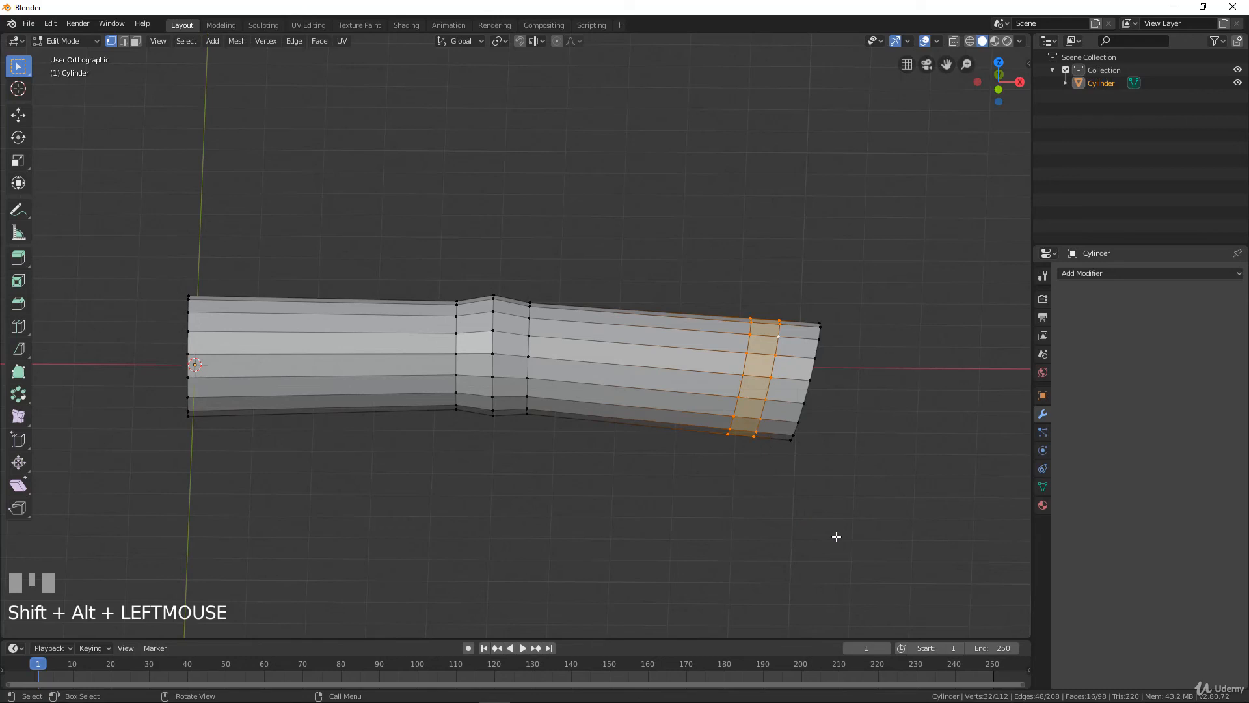
key(alt+s)
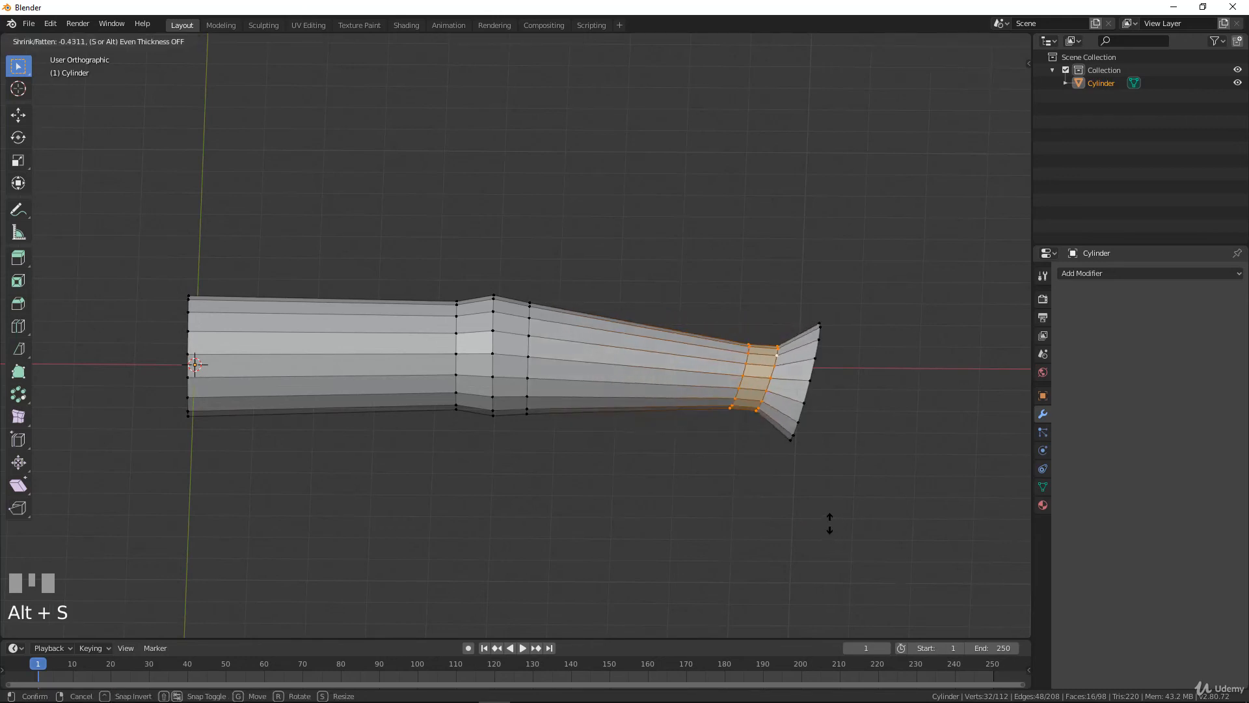
click(797, 476)
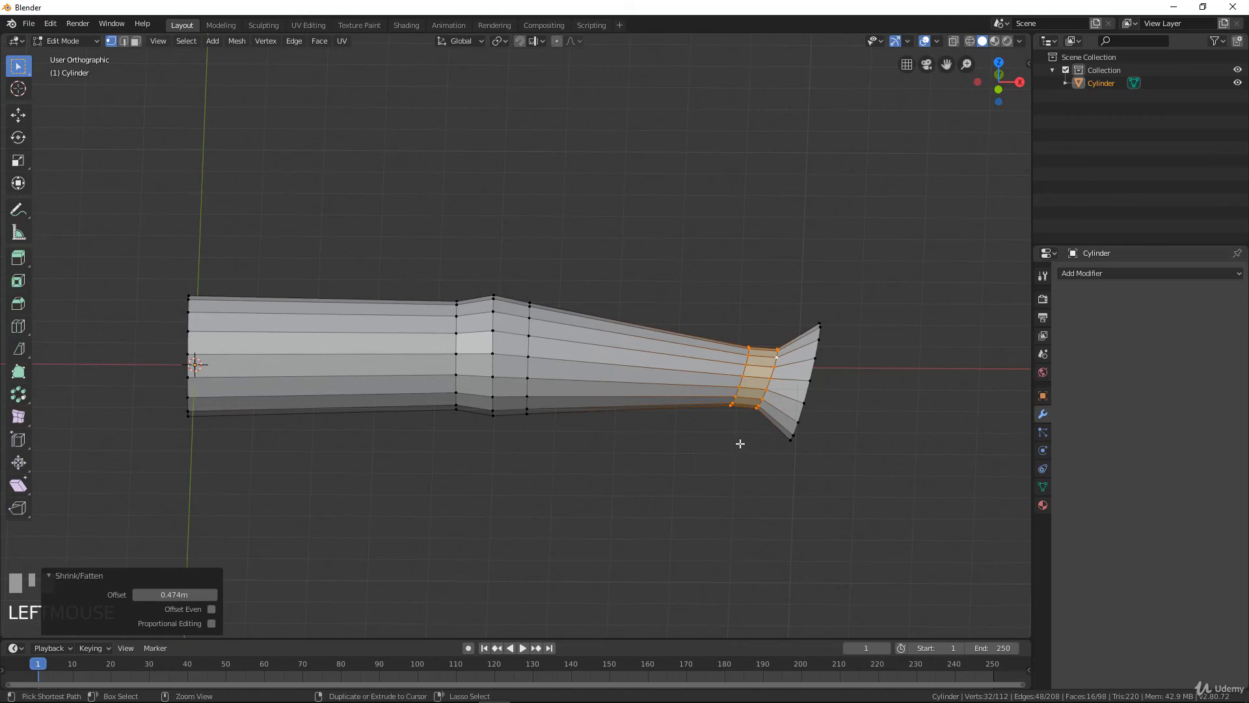
key(ctrl+z)
- Leave Edit Mode and delete the bent cylinder
key(Tab)
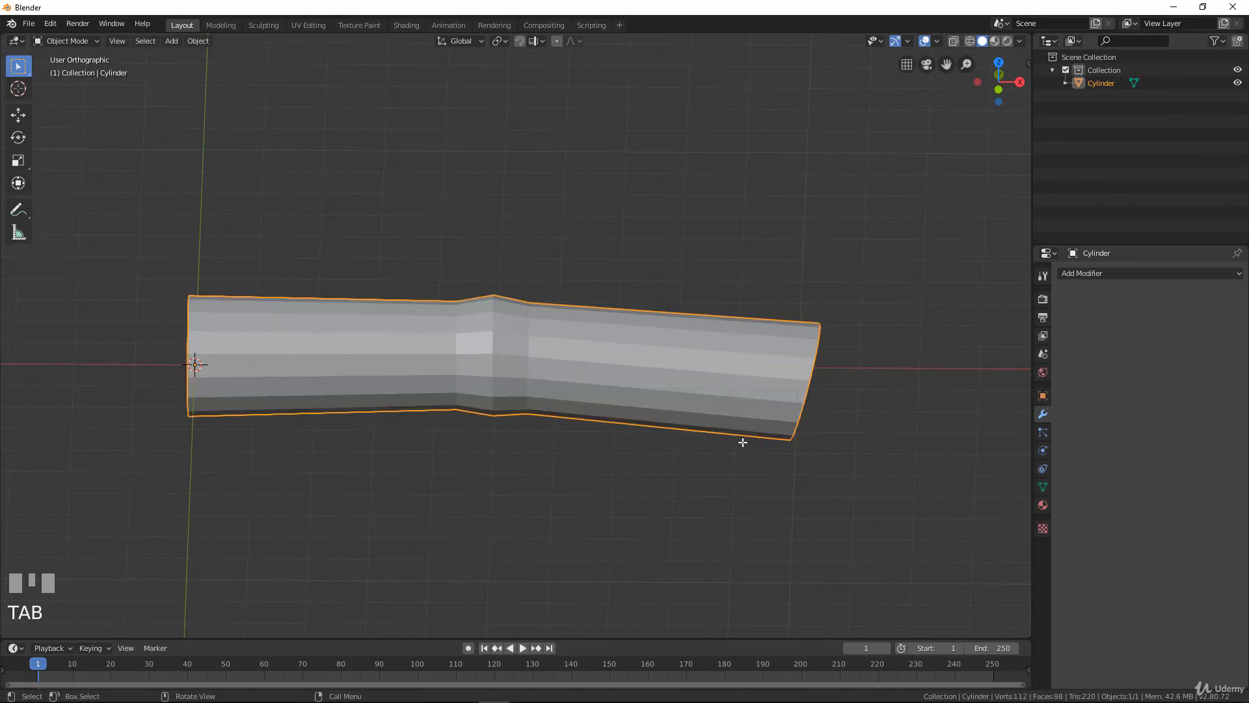
key(x)
click(645, 389)
scroll(216, 408, down, 1)
key(ctrl+Tab)
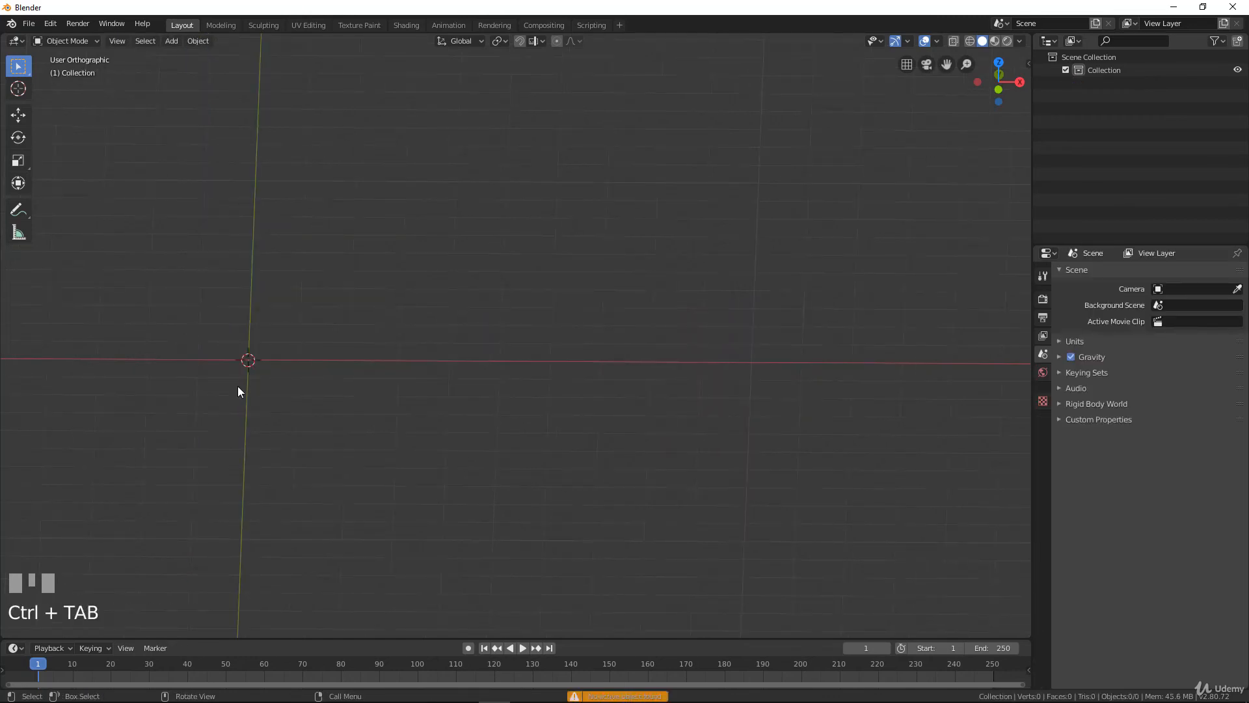
- Add a UV sphere with 32 segments, 16 rings and a 1 m radius at the origin
key(shift+a)
mouse_move(295, 353)
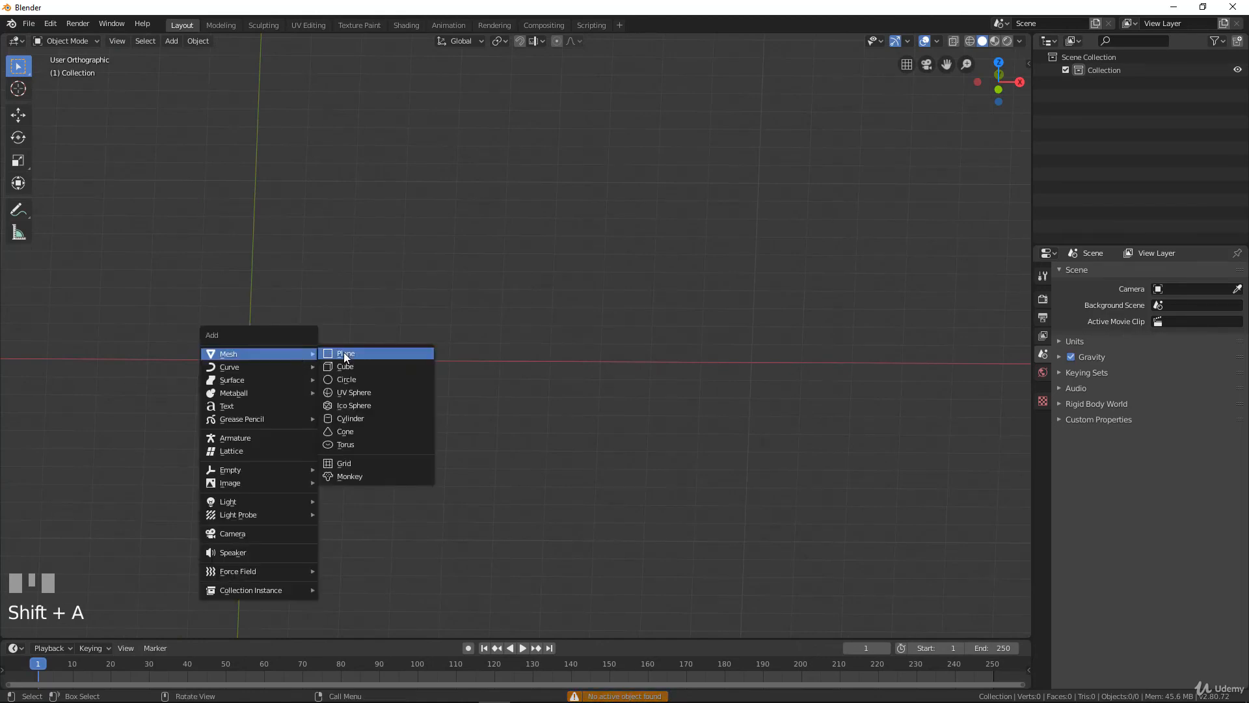
click(364, 392)
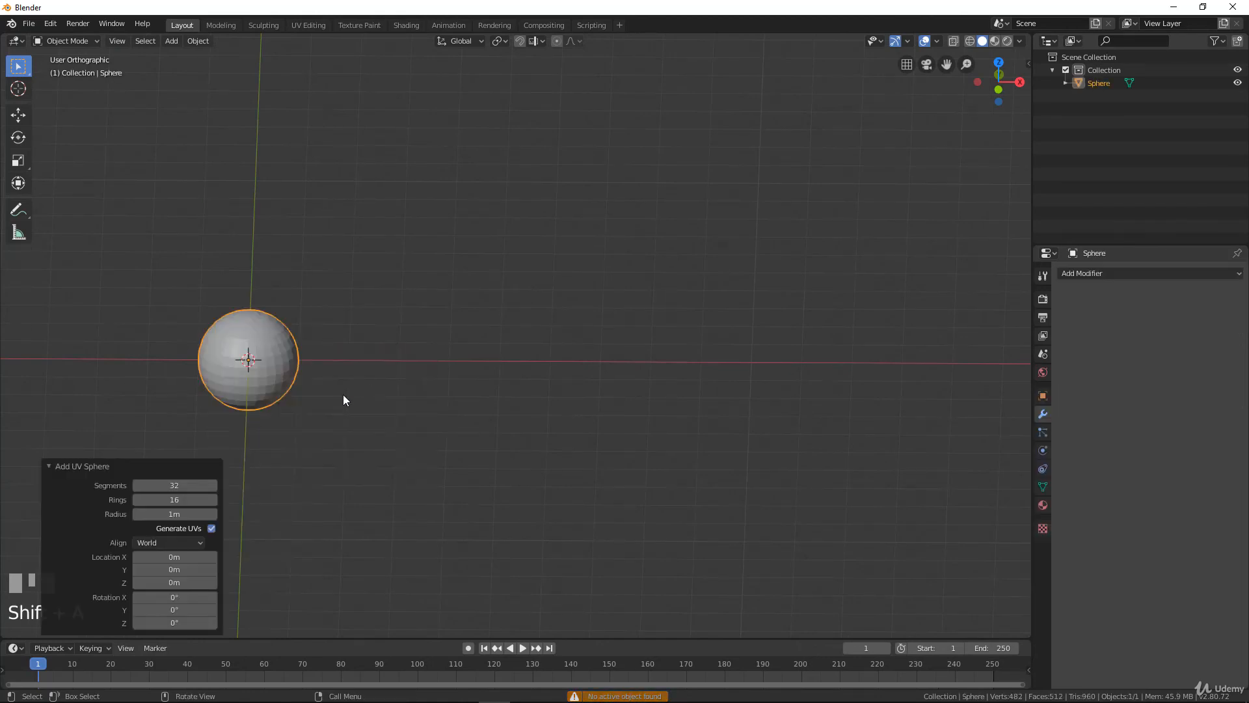
- Enter Edit Mode on the UV sphere and look at the Shrink/Fatten tool's variants
key(KP_Decimal)
scroll(463, 404, down, 3)
middle_drag(463, 404, 459, 385)
key(Tab)
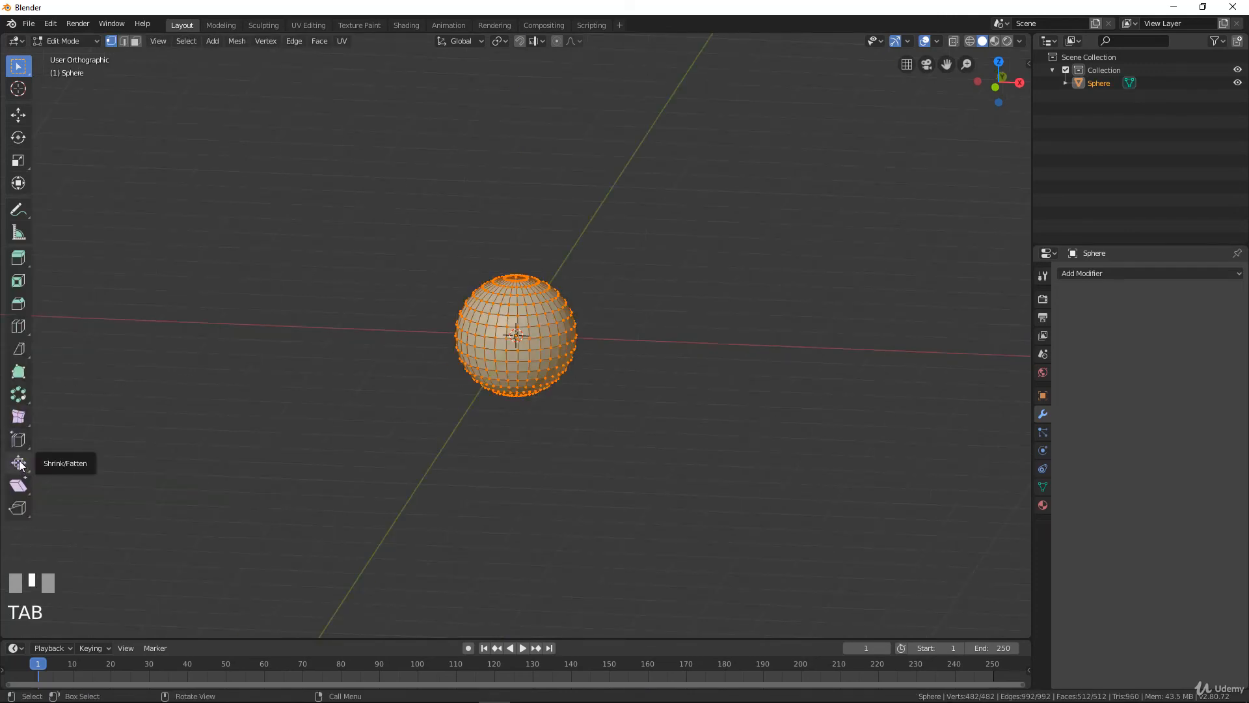
drag(20, 464, 61, 457)
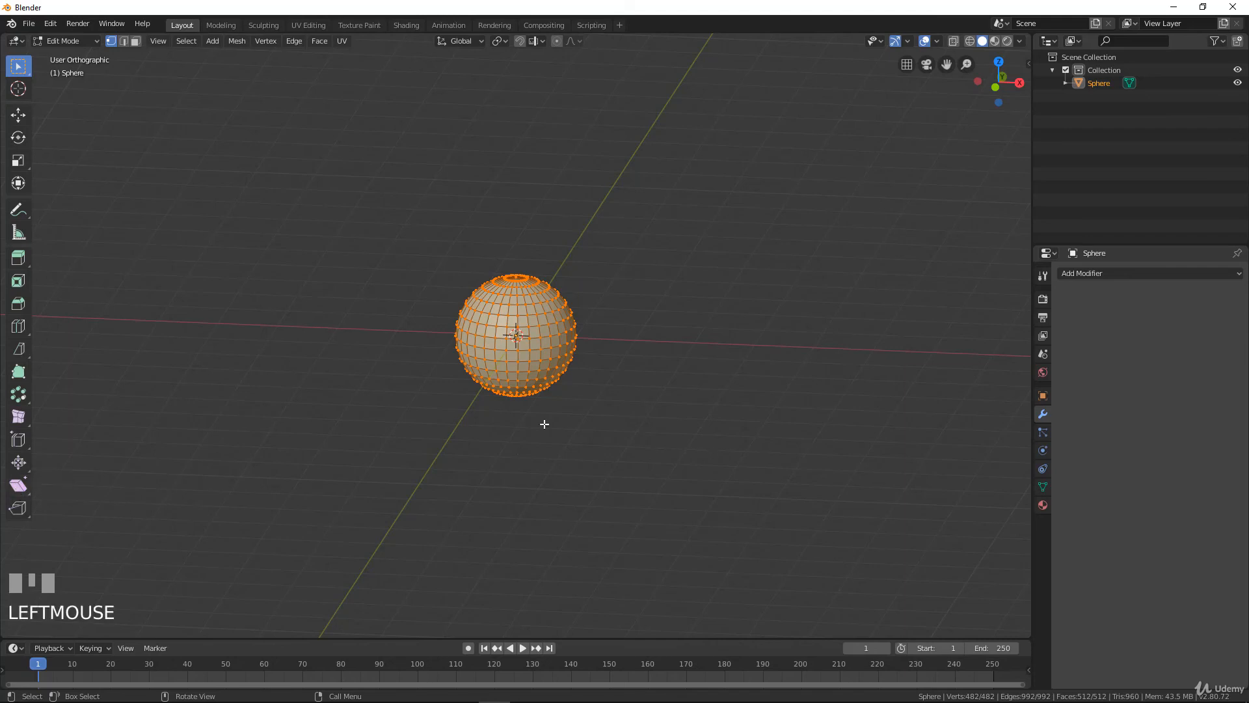
- Leave Edit Mode, delete the UV sphere and add a 2 m cube at the origin
key(Tab)
key(x)
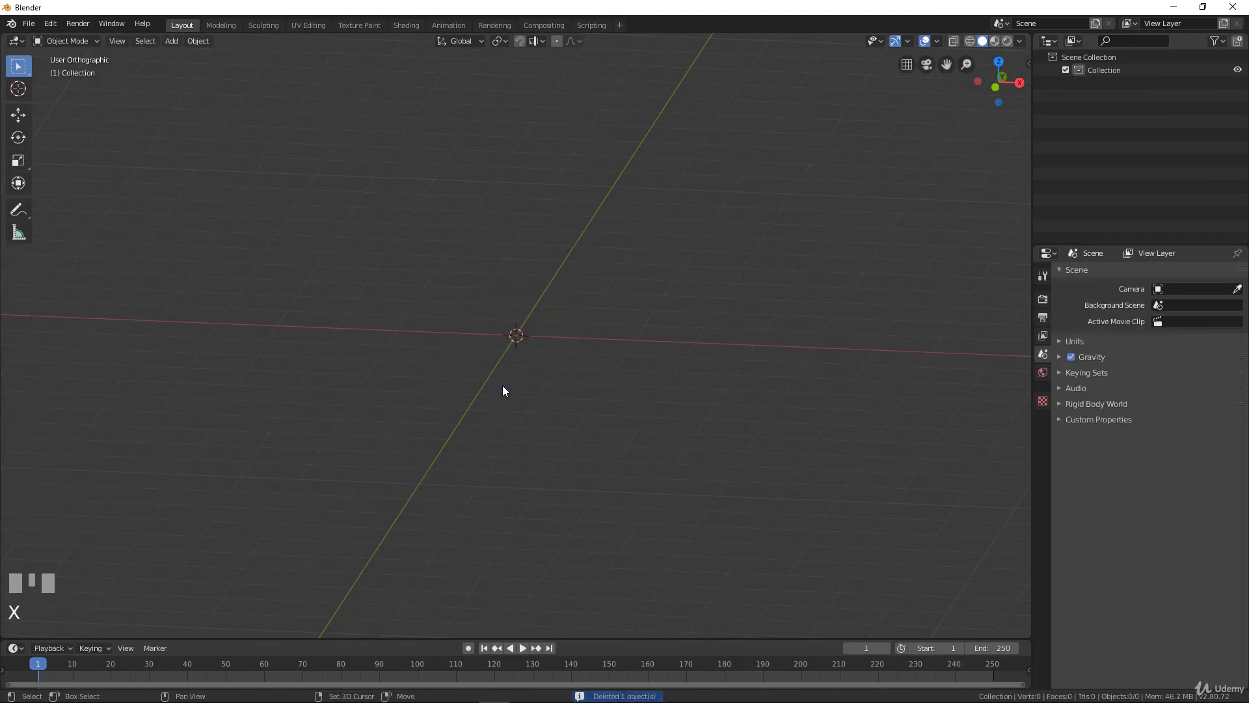
key(shift+a)
mouse_move(521, 384)
click(555, 398)
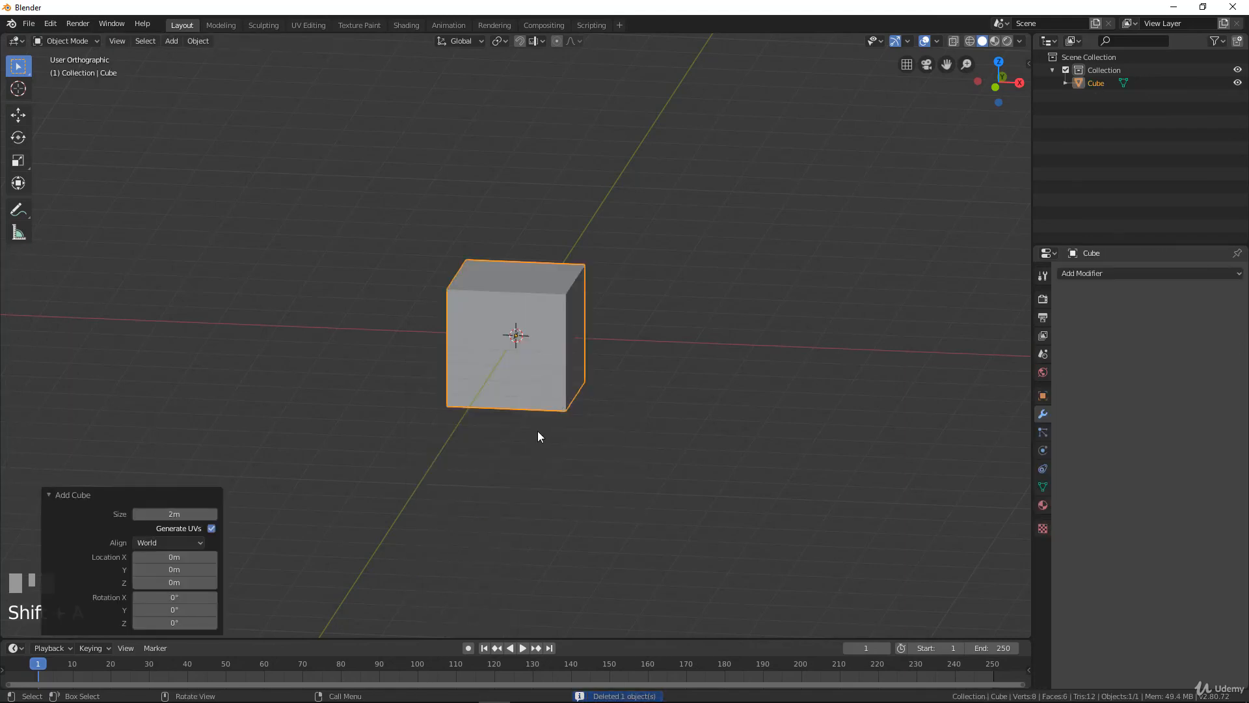
- Enter Edit Mode on the cube and select the four vertices of its top face
scroll(538, 423, down, 2)
key(Tab)
middle_drag(538, 423, 514, 420)
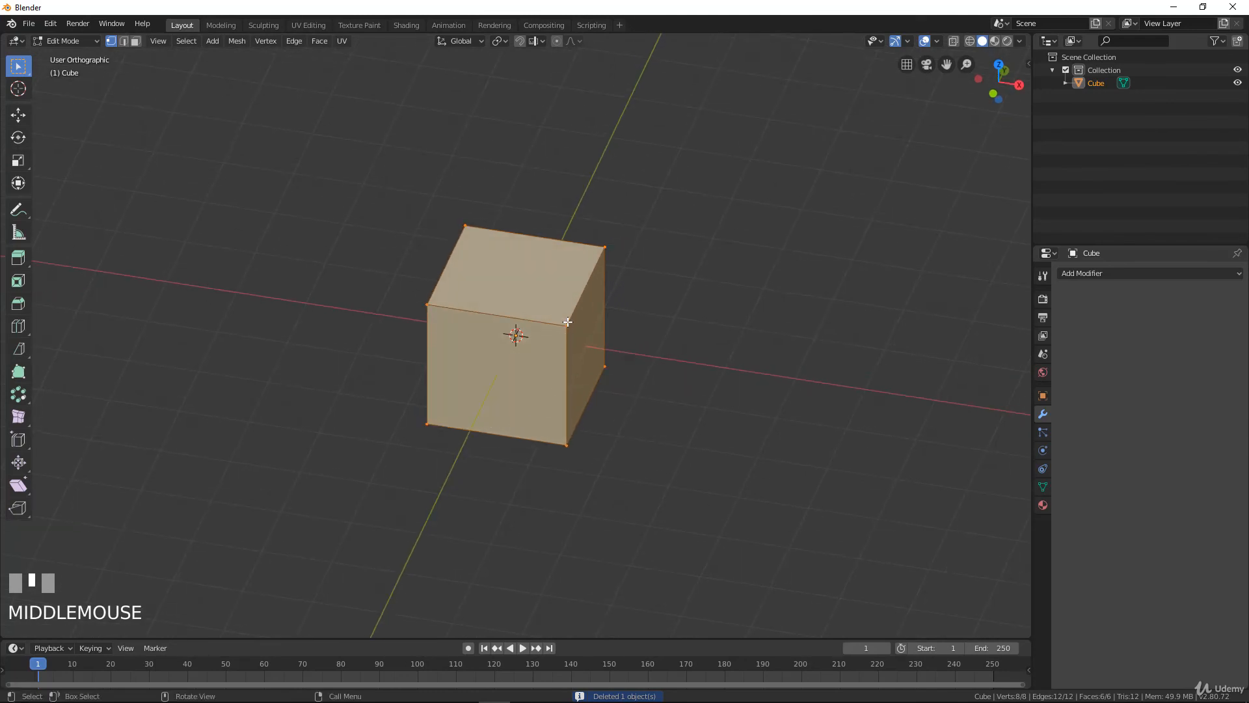
click(478, 315)
shift+click(428, 303)
shift+click(605, 248)
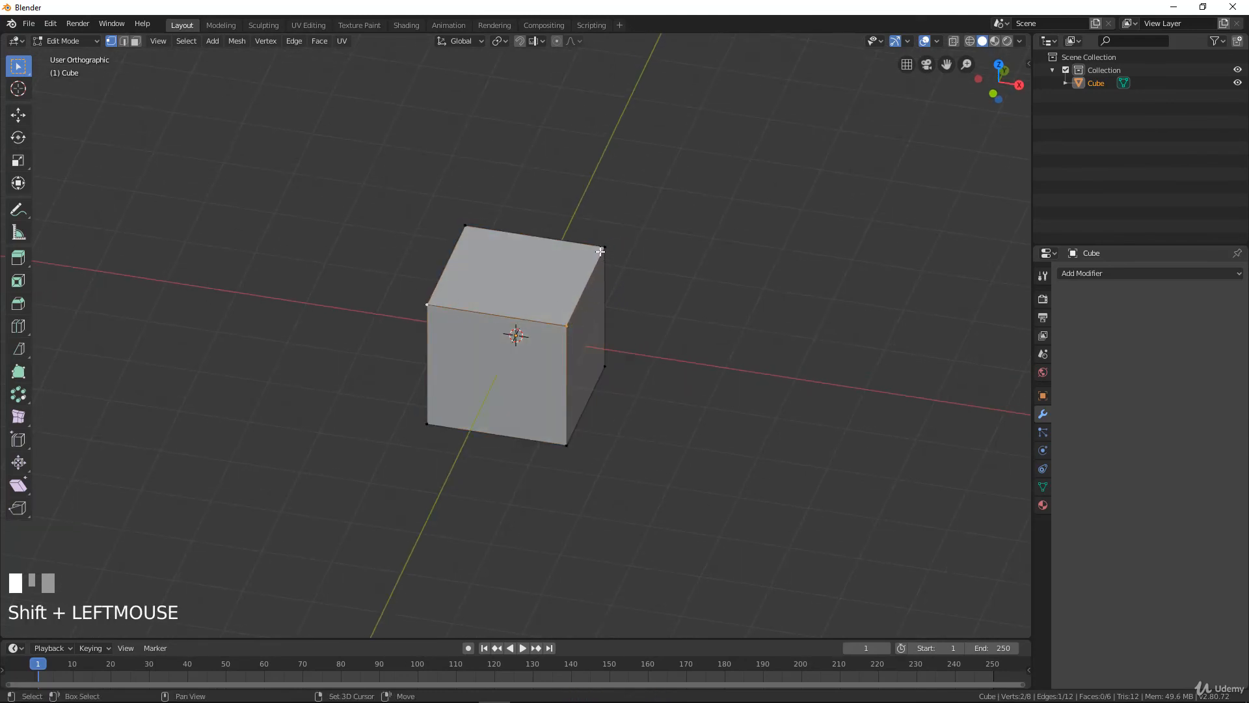
shift+click(465, 225)
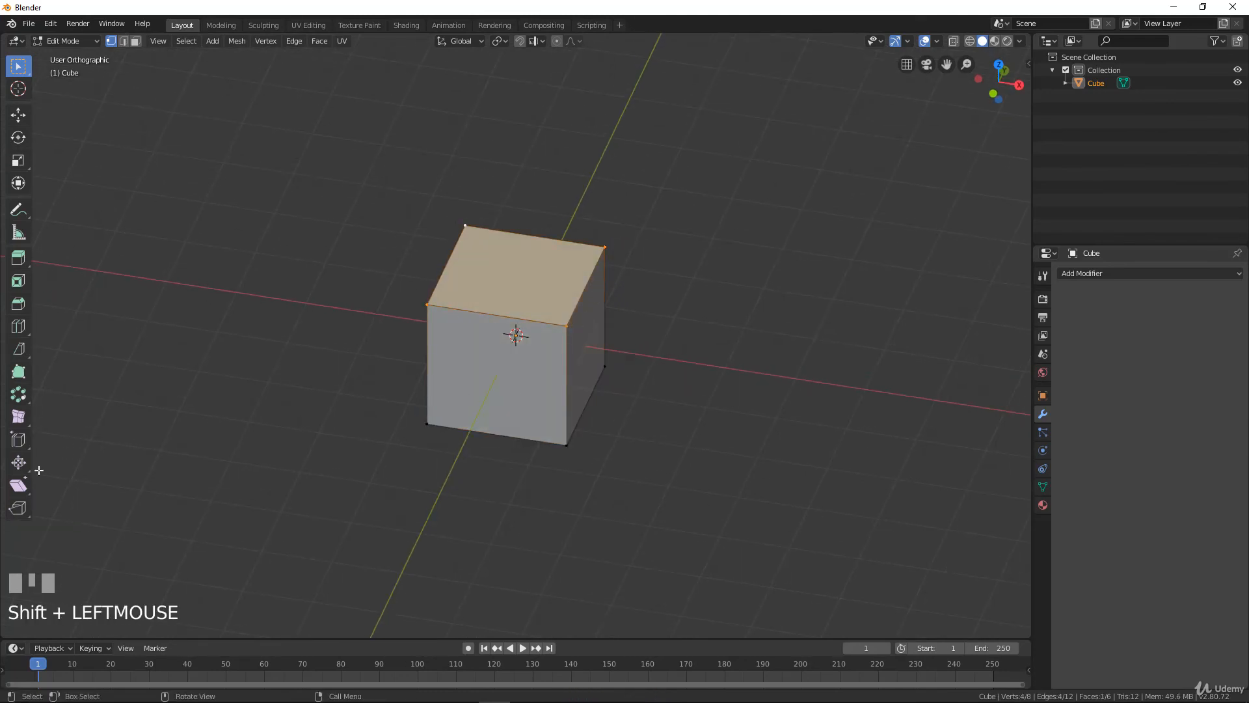
- Try to shear the top face into a steep slope along X with an offset of about -1.46, and undo it
click(18, 484)
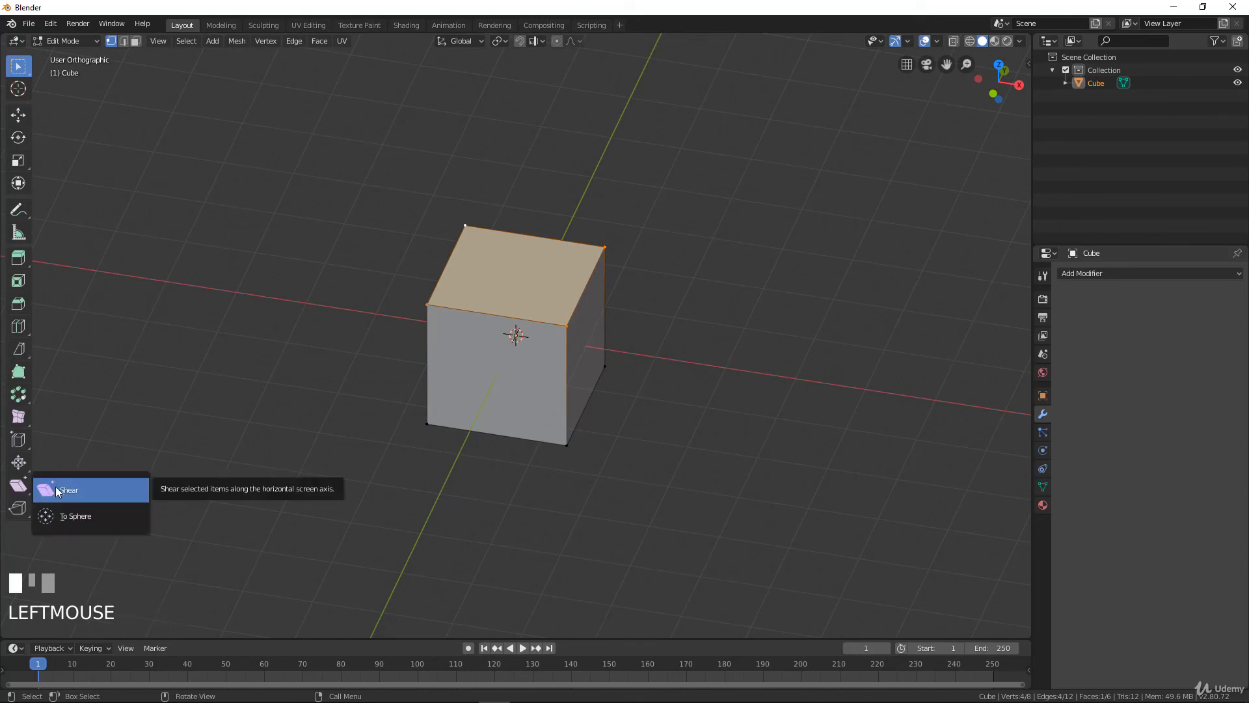
click(56, 489)
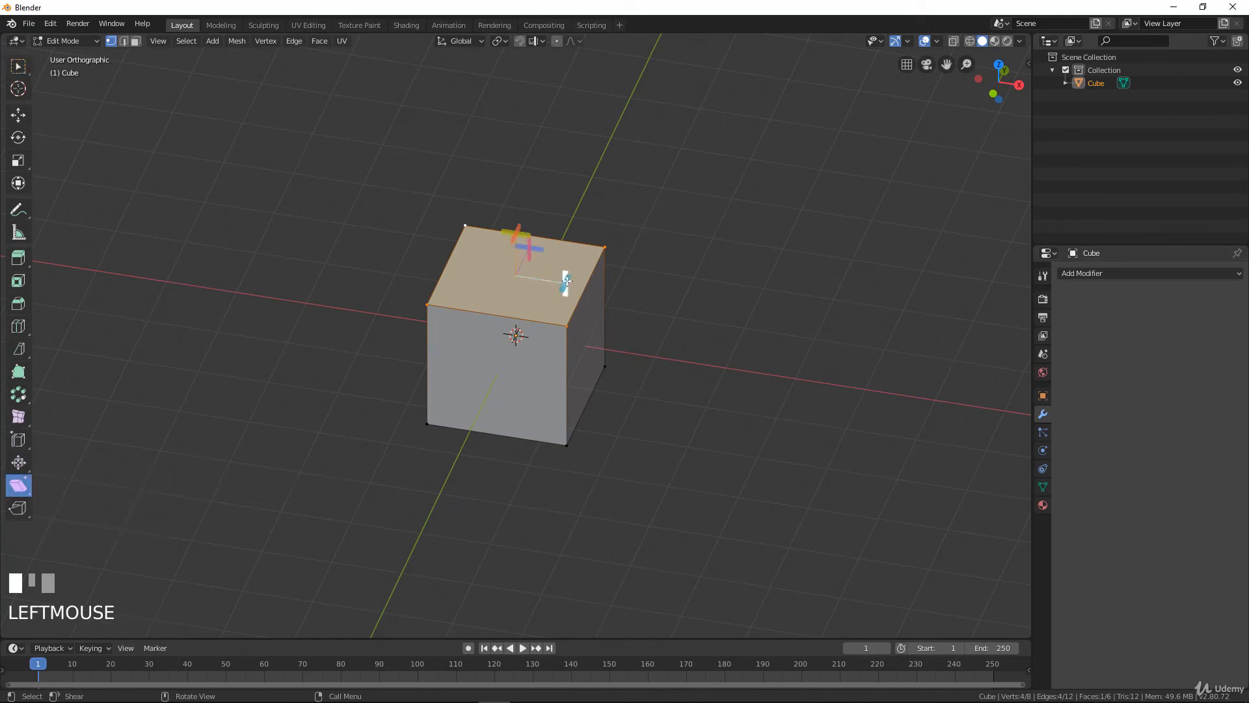
drag(573, 282, 617, 441)
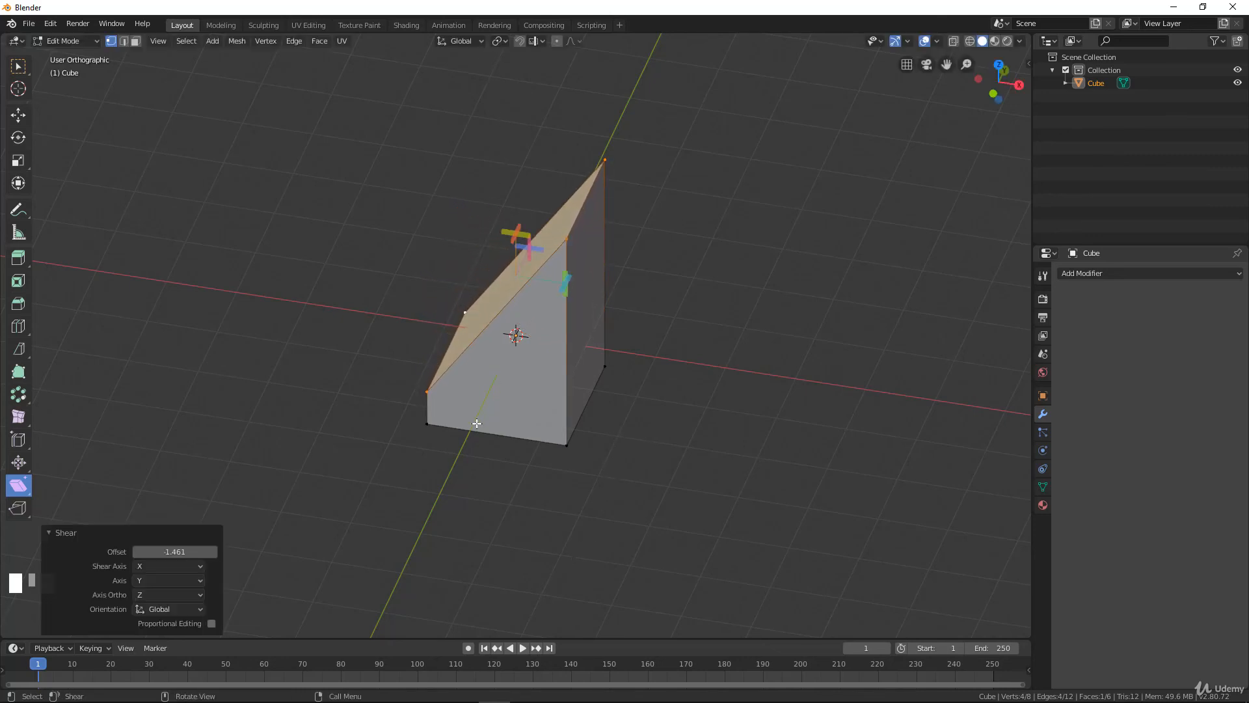
middle_drag(494, 406, 519, 398)
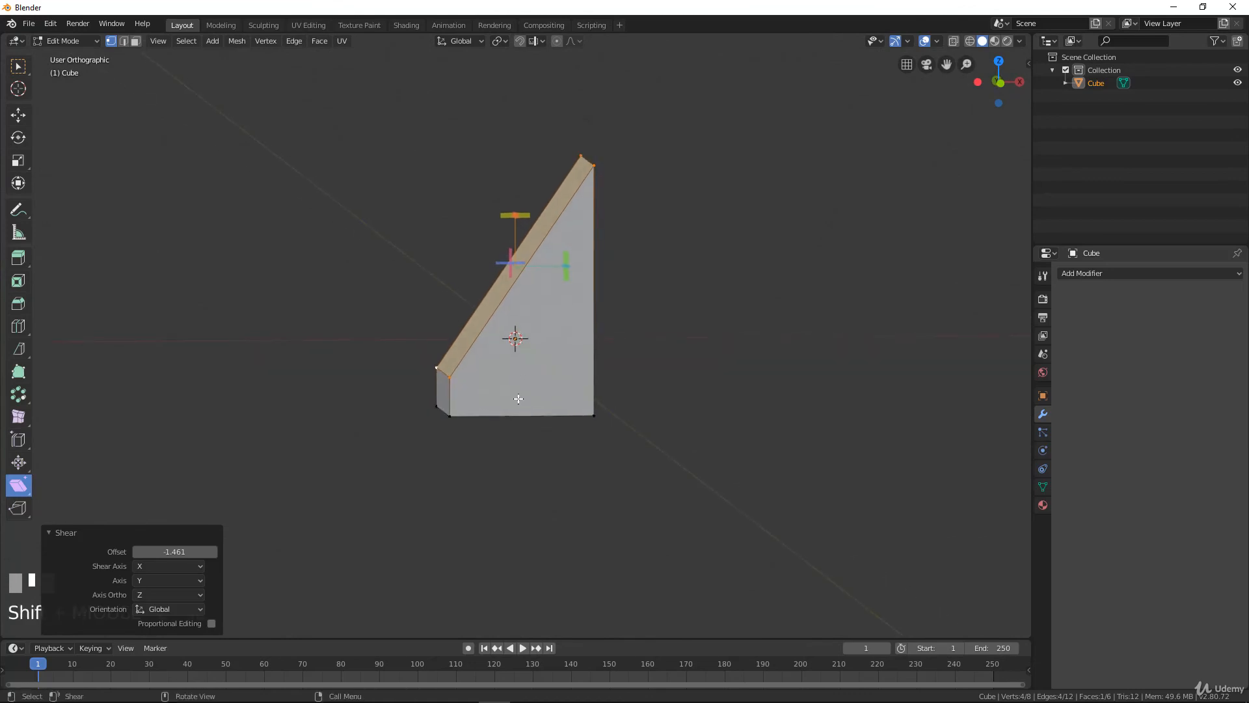
key(KP_1)
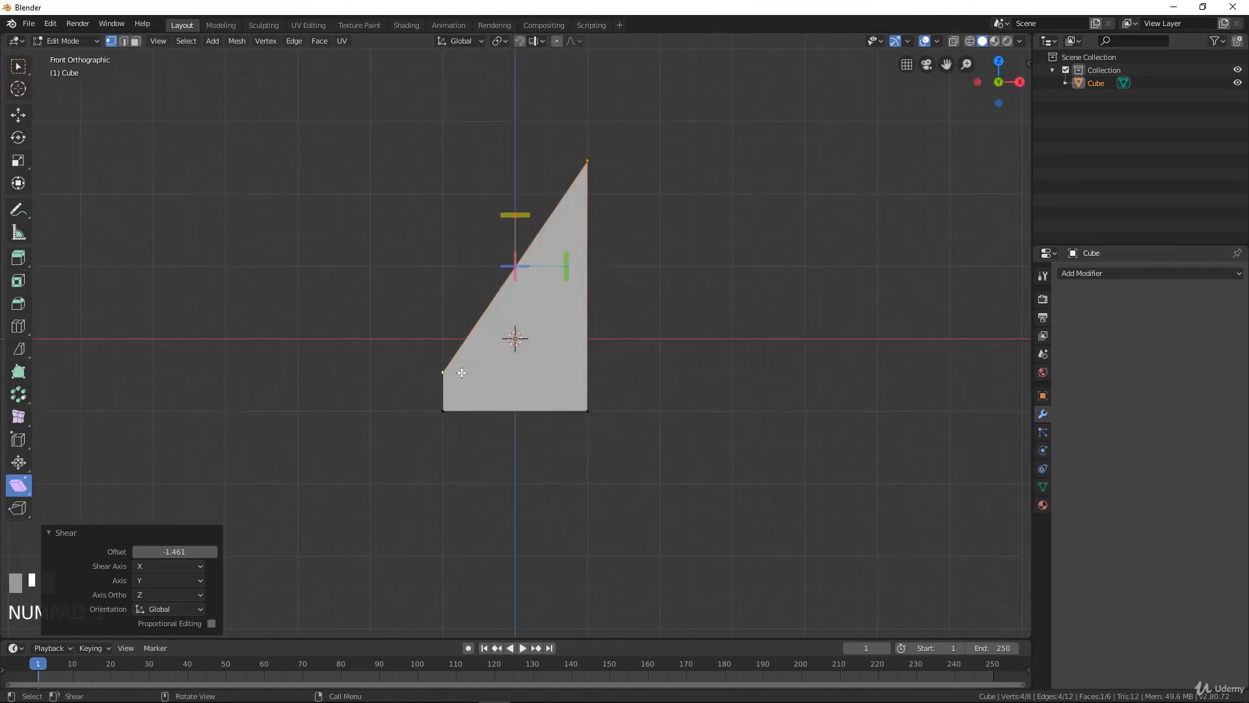
key(ctrl+z)
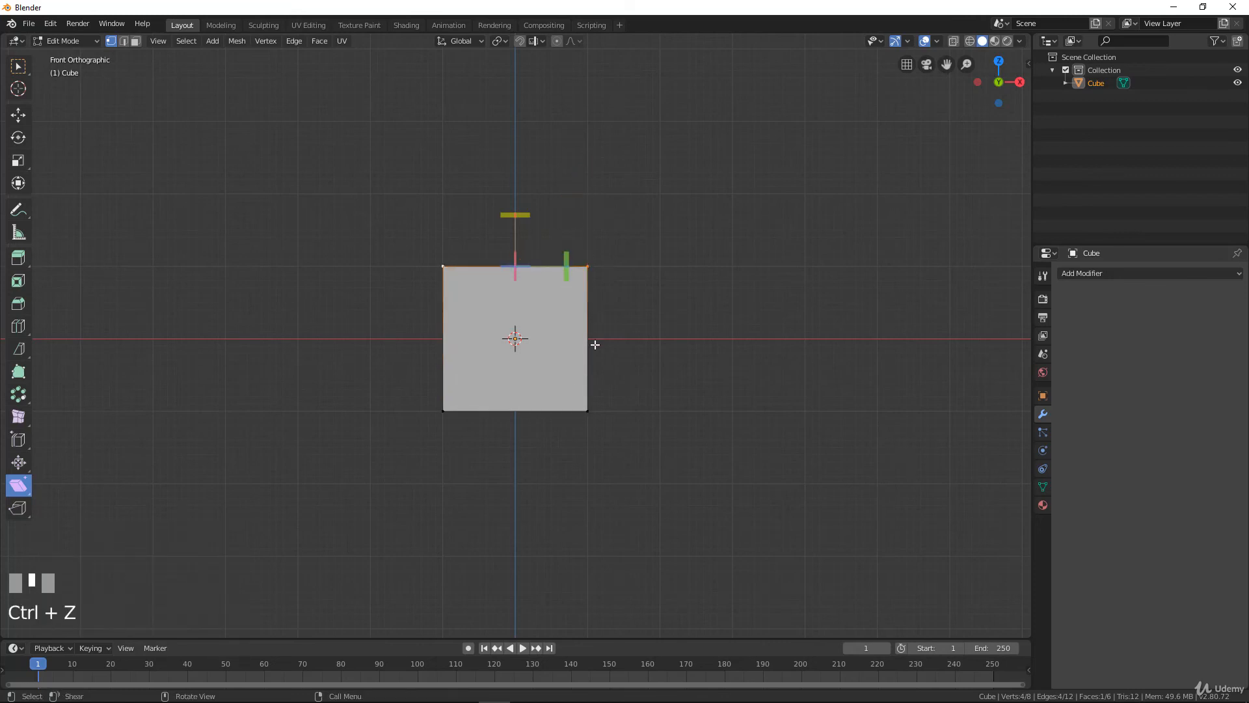
- Try to rotate the top face by about -57.5° in the front view and widen it along X, and undo both
key(r)
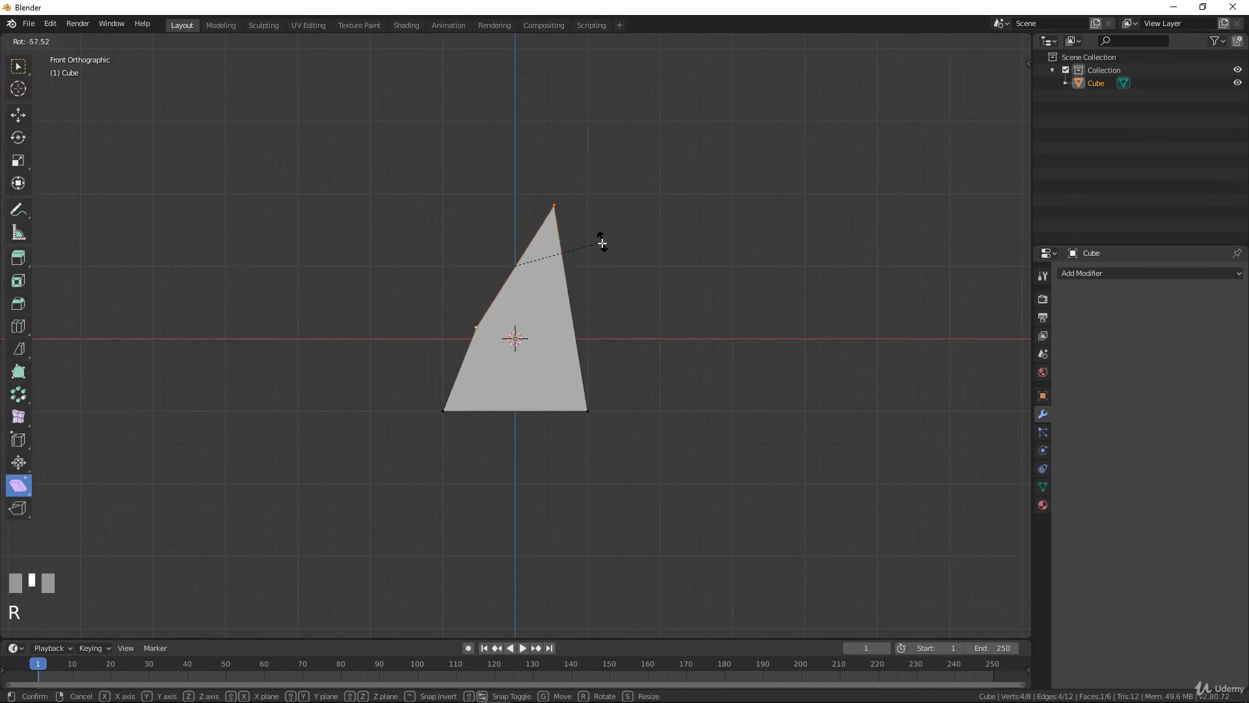
click(602, 243)
key(s)
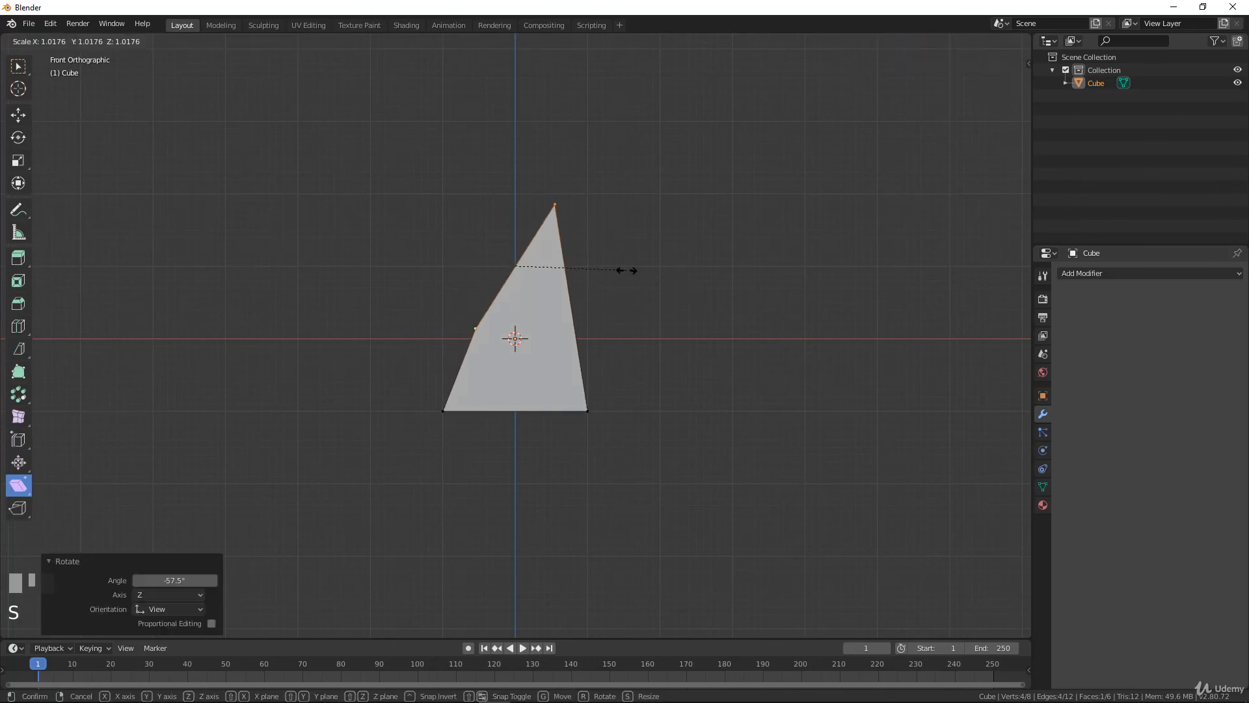
key(x)
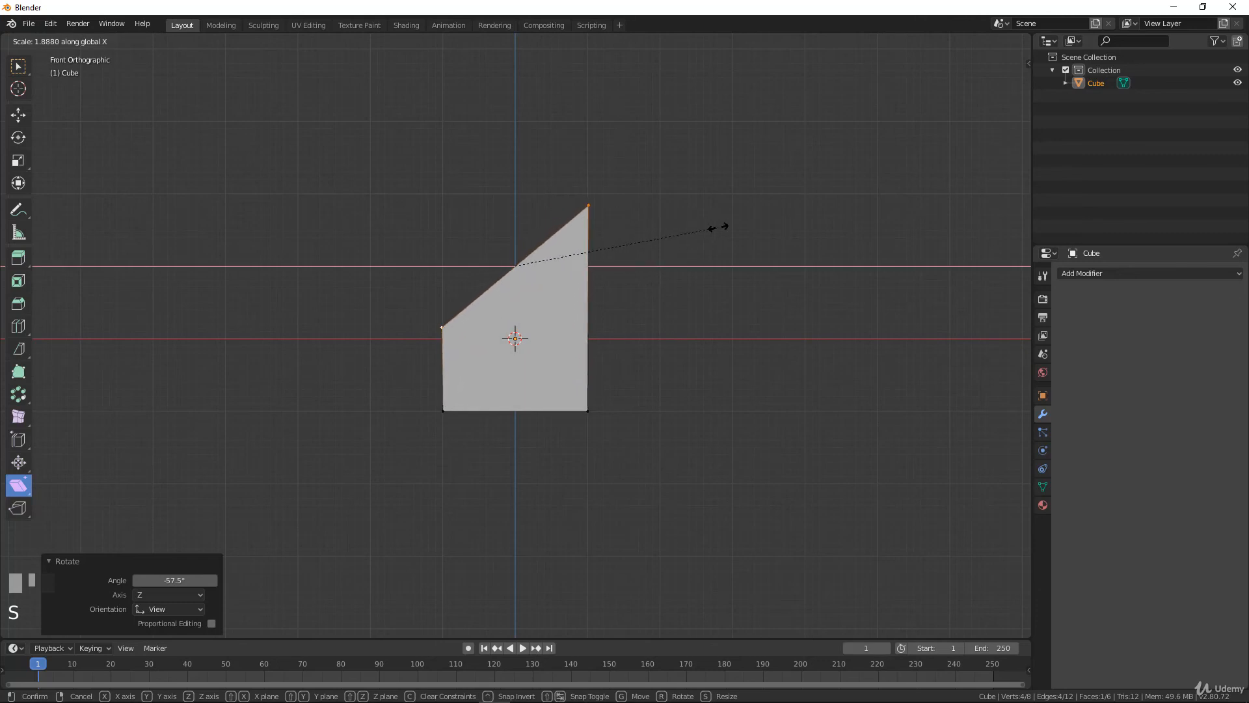
right_click(656, 263)
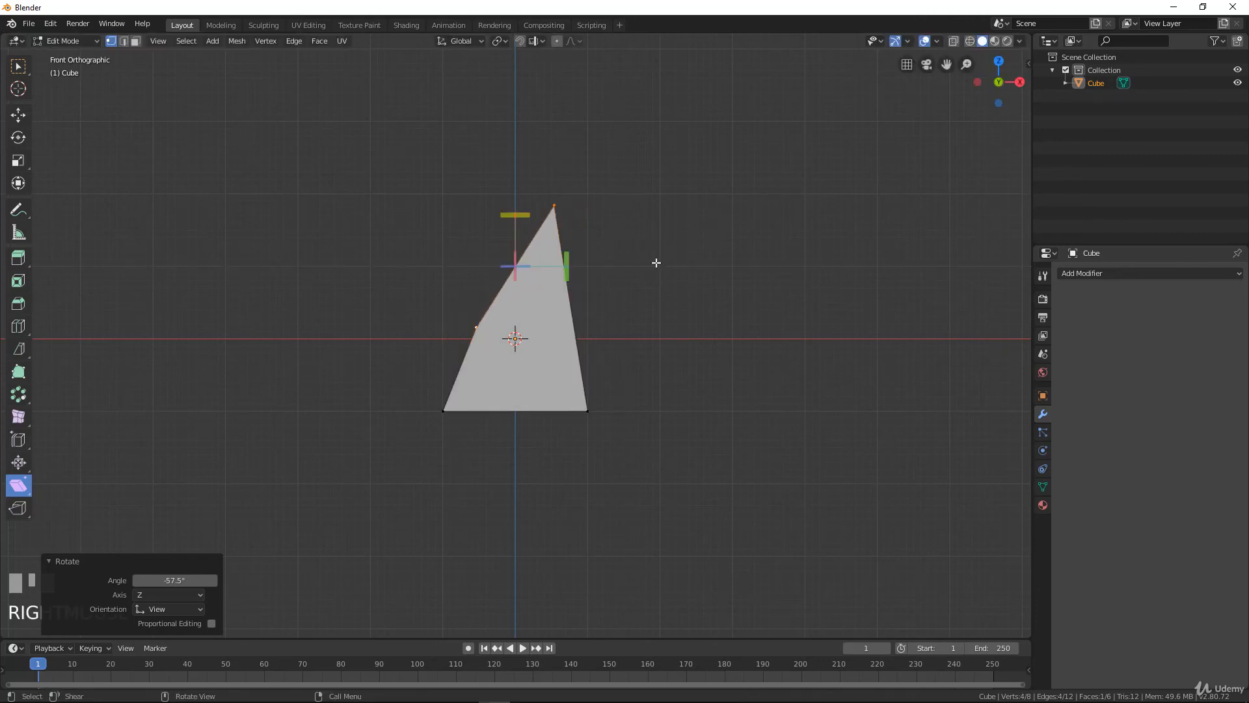
key(ctrl+z)
- Try shearing the top face with several other axis handles of the Shear gizmo, cancelling the trials
mouse_move(544, 335)
middle_down()
mouse_move(547, 365)
mouse_move(557, 331)
mouse_move(520, 331)
middle_up()
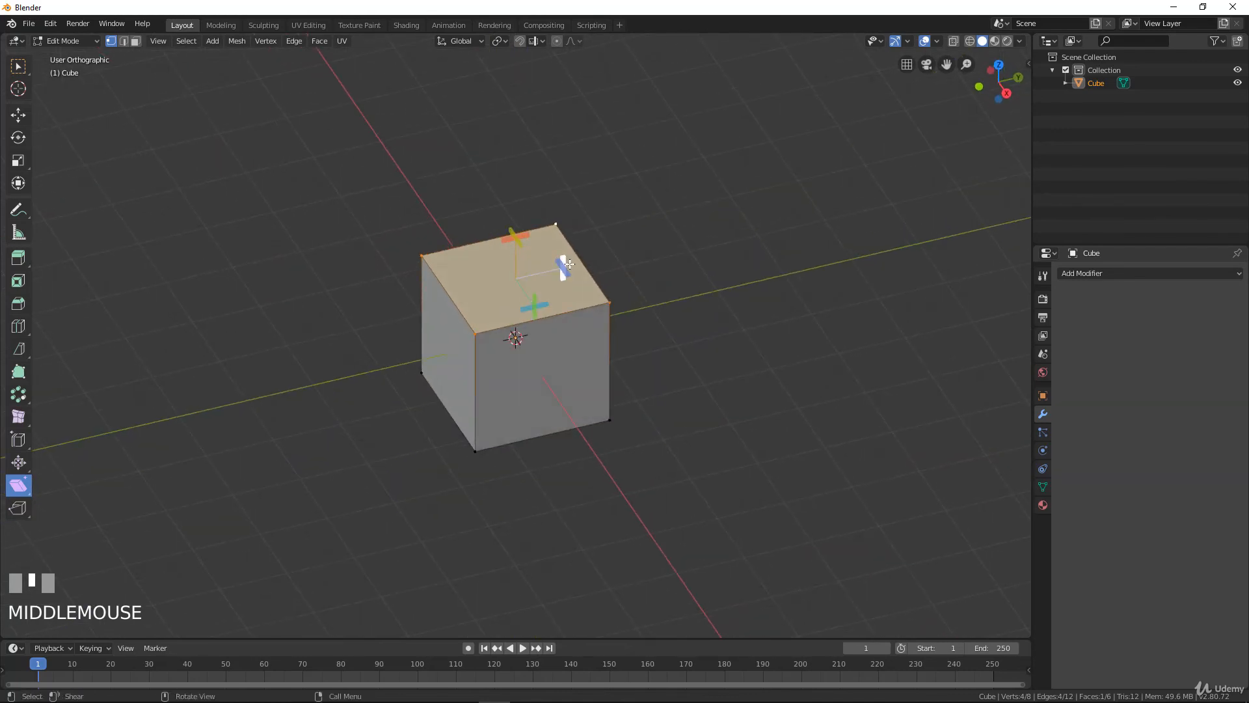
drag(565, 268, 641, 210)
right_click(641, 210)
middle_drag(513, 287, 512, 227)
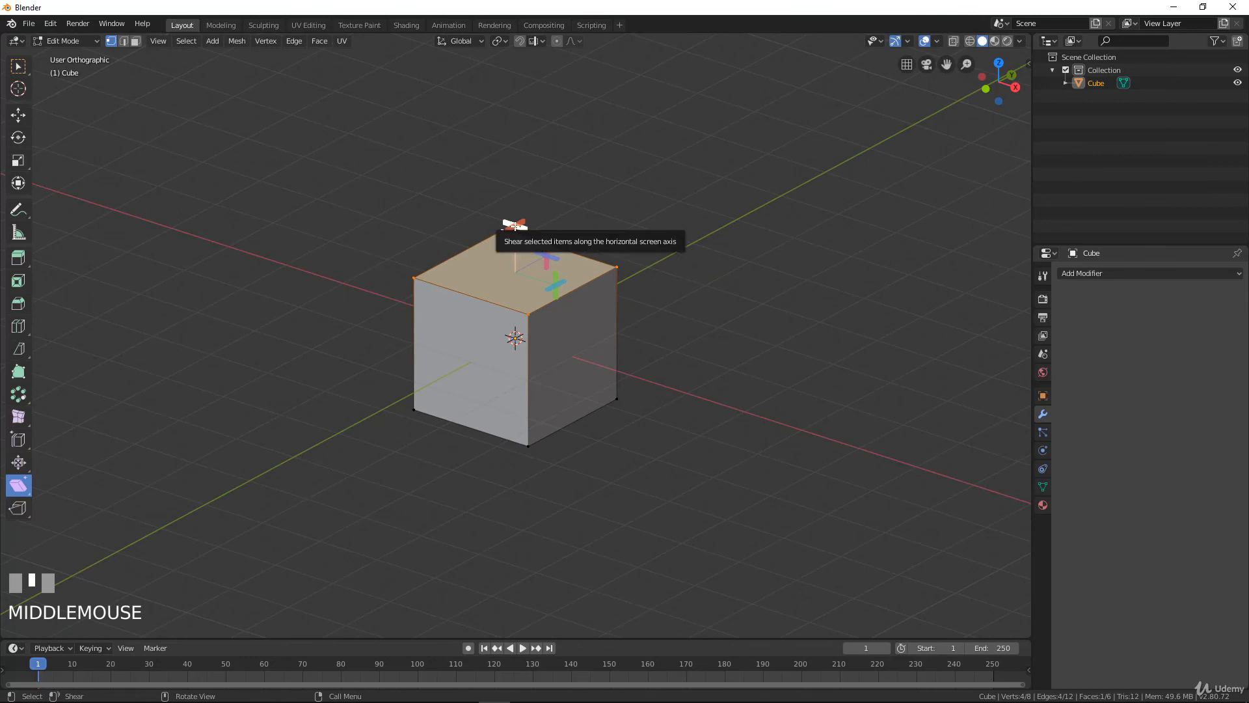
drag(512, 226, 532, 233)
right_click(636, 294)
click(514, 225)
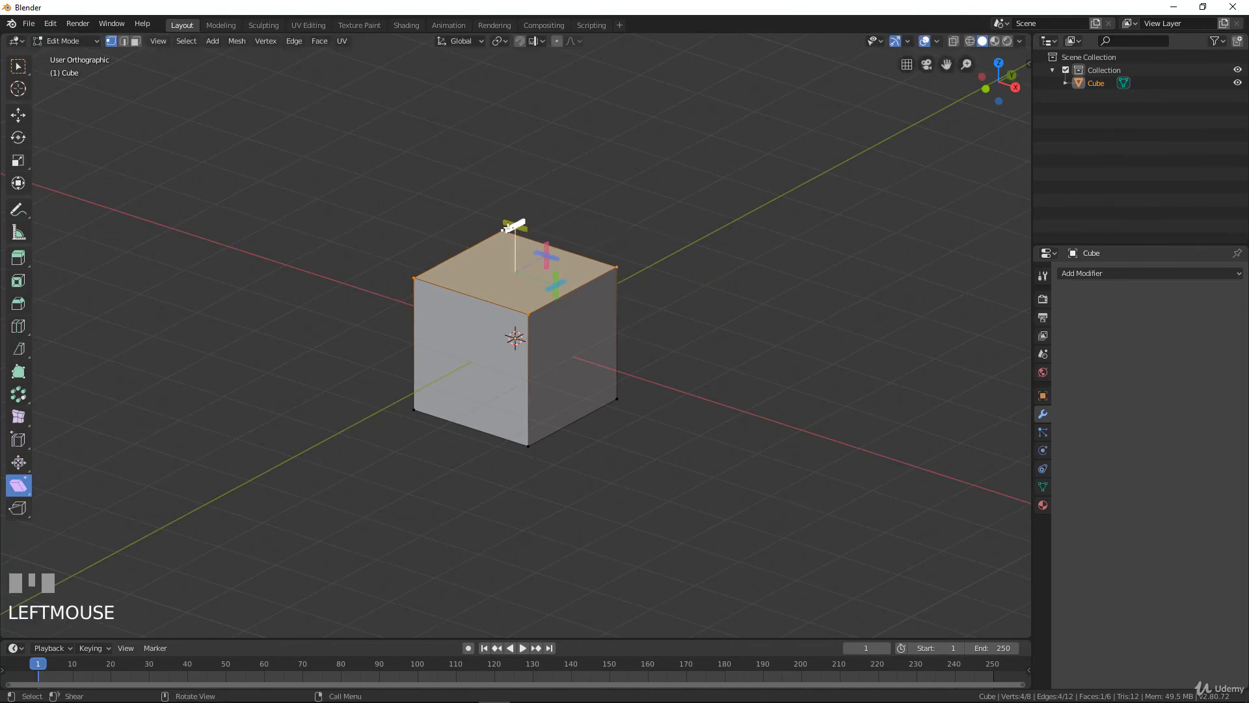
drag(513, 225, 518, 224)
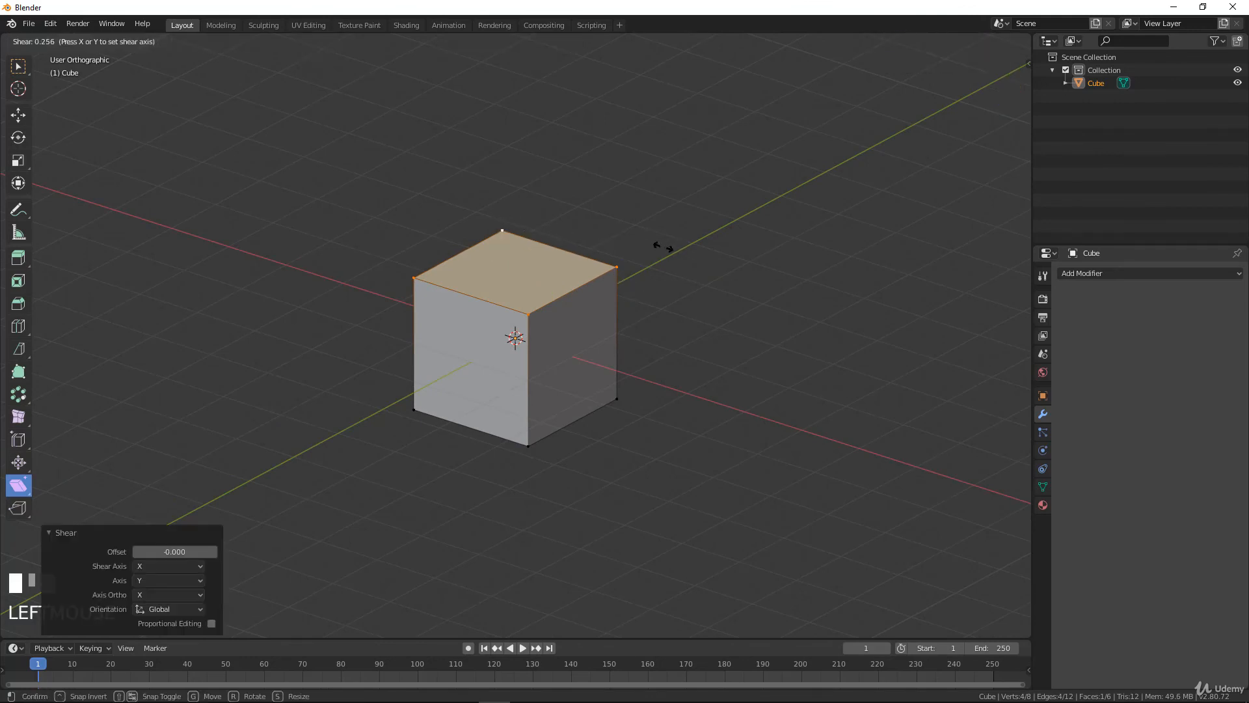
drag(663, 246, 658, 247)
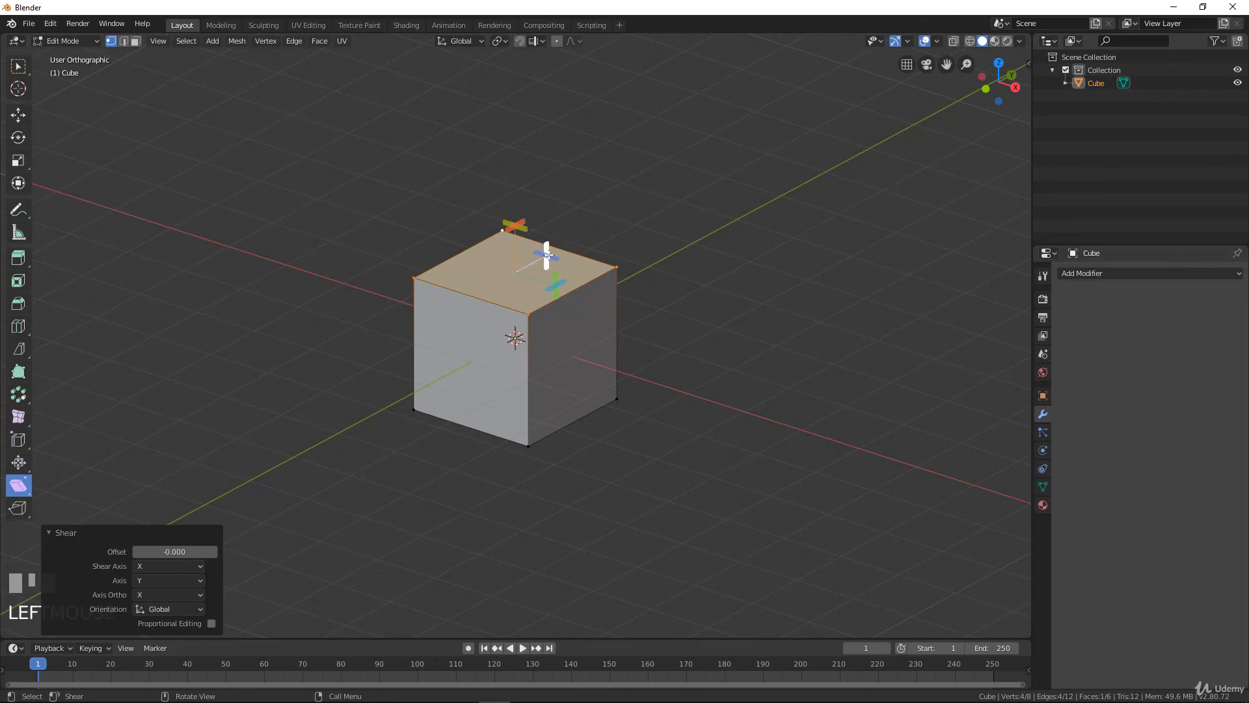
drag(549, 250, 603, 364)
right_click(603, 365)
- Try to shear the top face sideways along X with an offset of about -0.715, inspect it from above, and undo it
drag(547, 255, 899, 548)
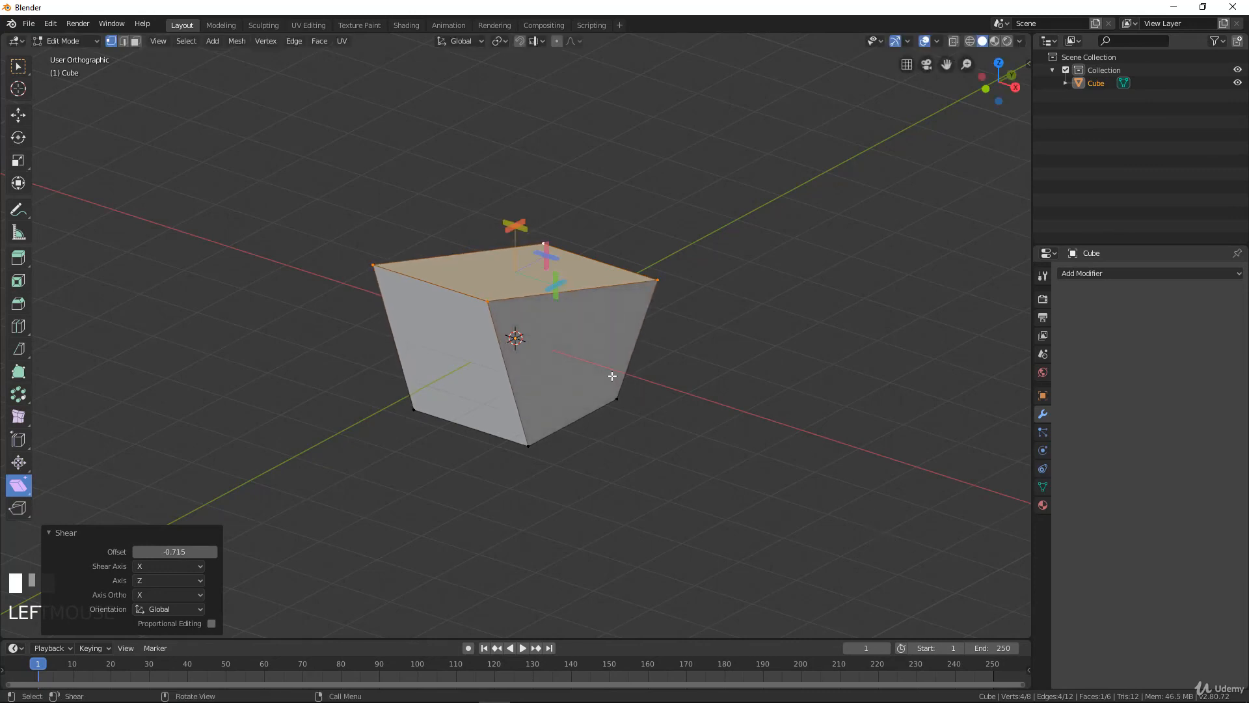
key(KP_7)
scroll(583, 414, up, 2)
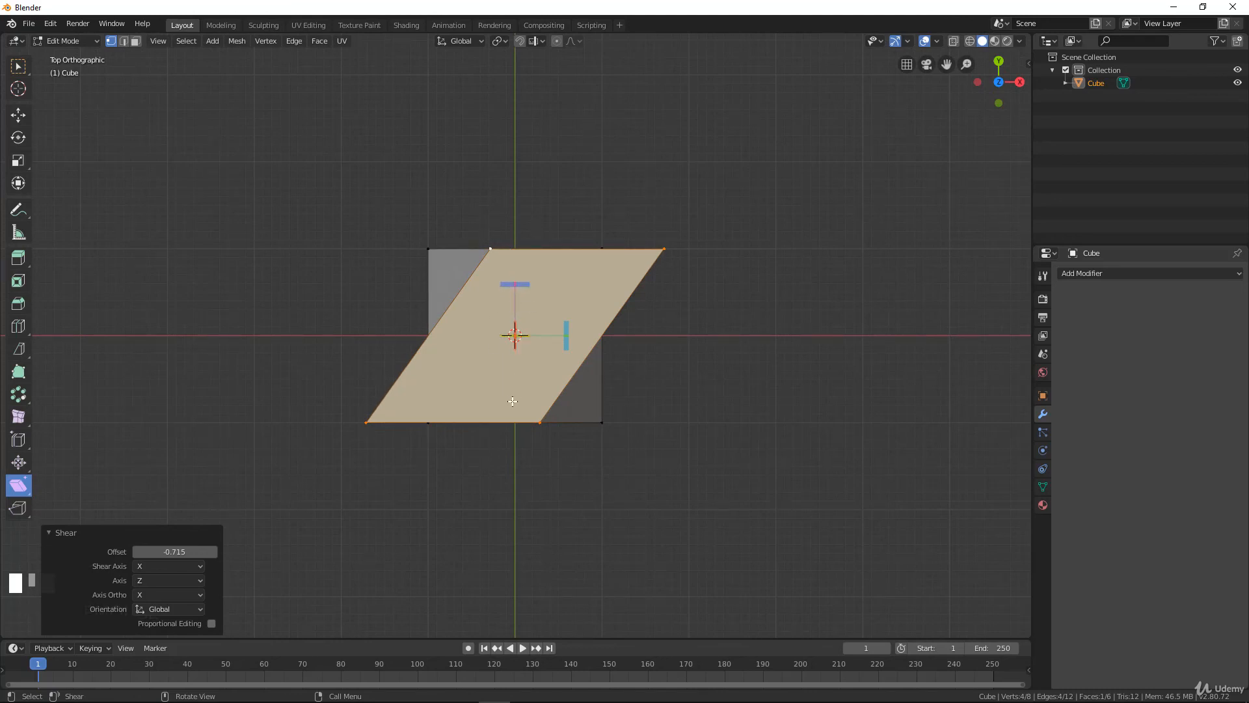
key(ctrl+z)
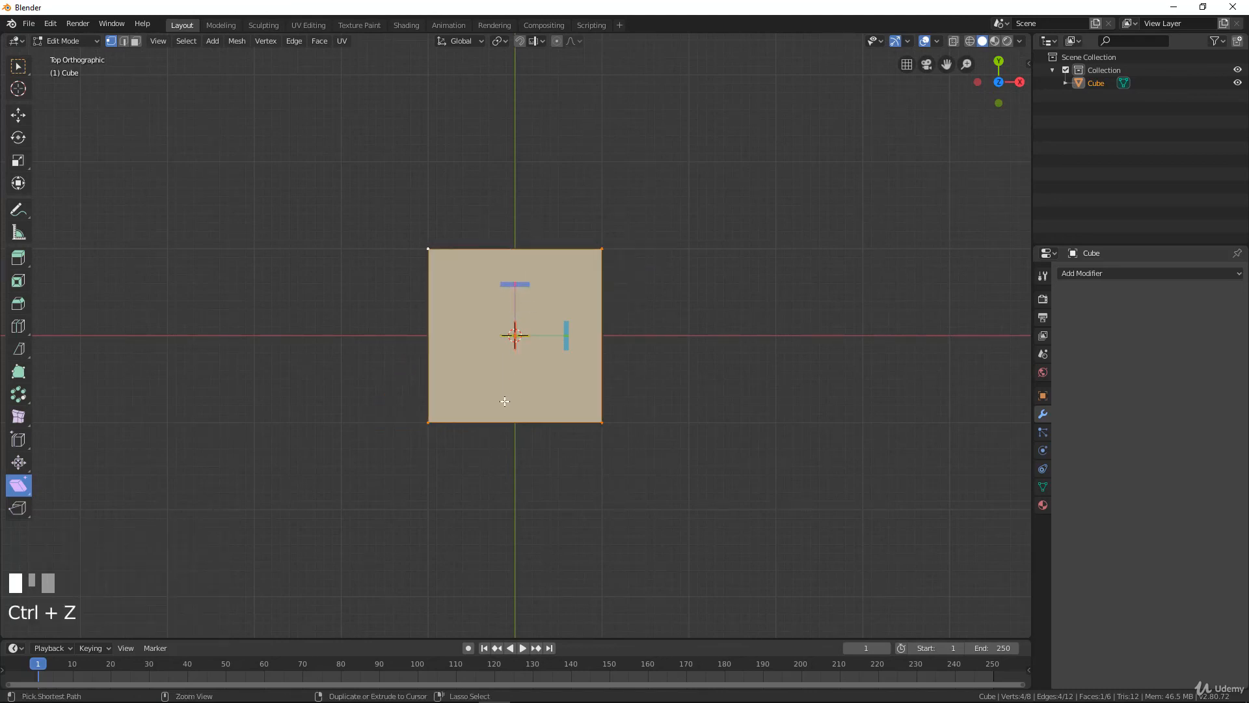
- Select a single top corner vertex of the cube and activate the Rip Region tool
middle_drag(387, 443, 339, 374)
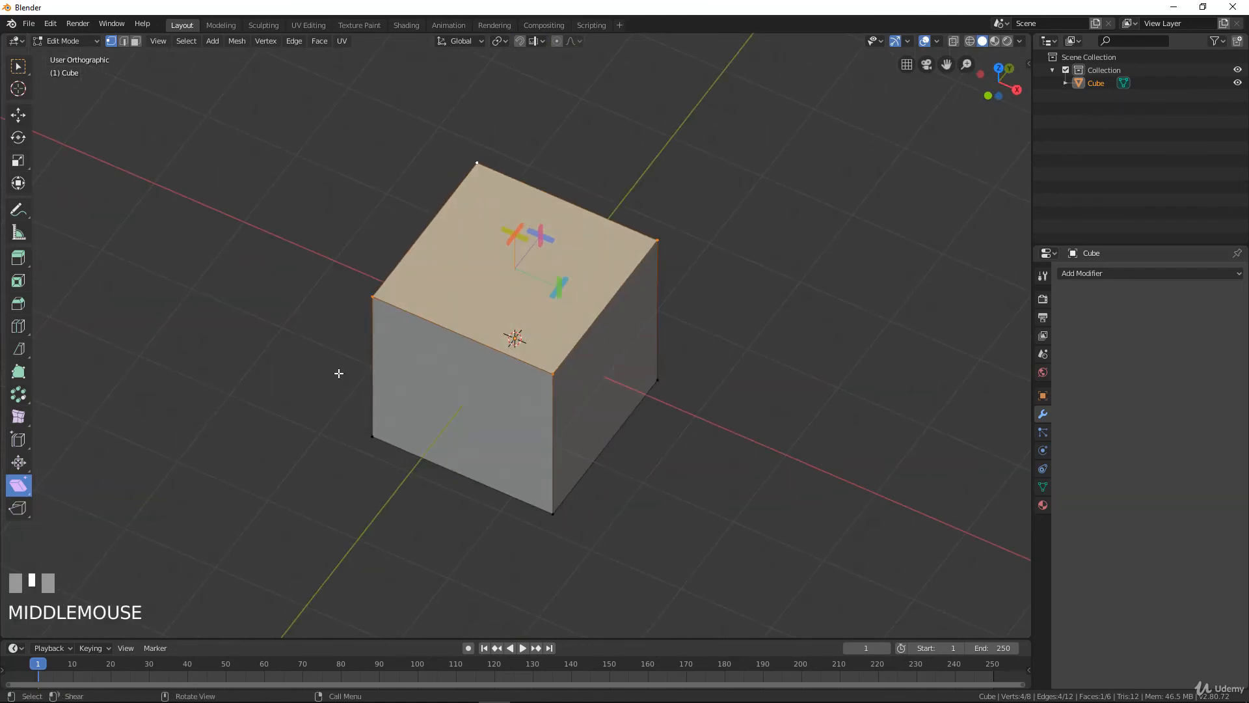
key(Tab)
key(Tab)
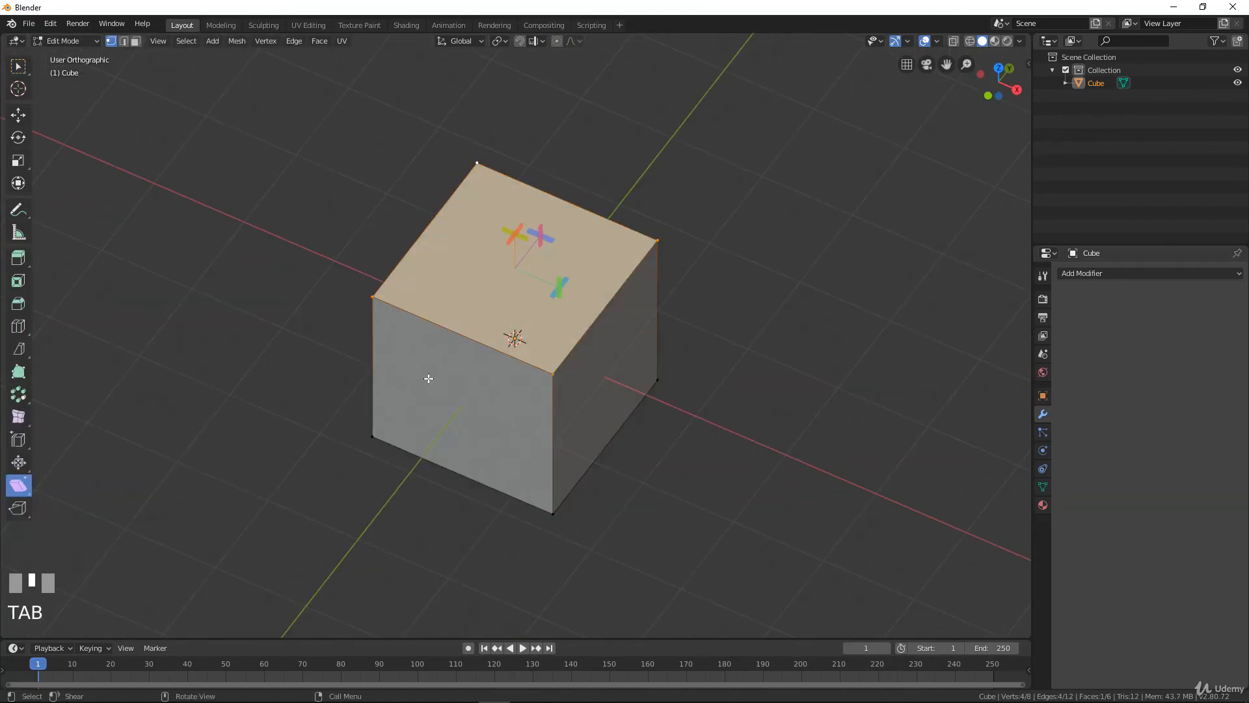
click(547, 365)
click(15, 507)
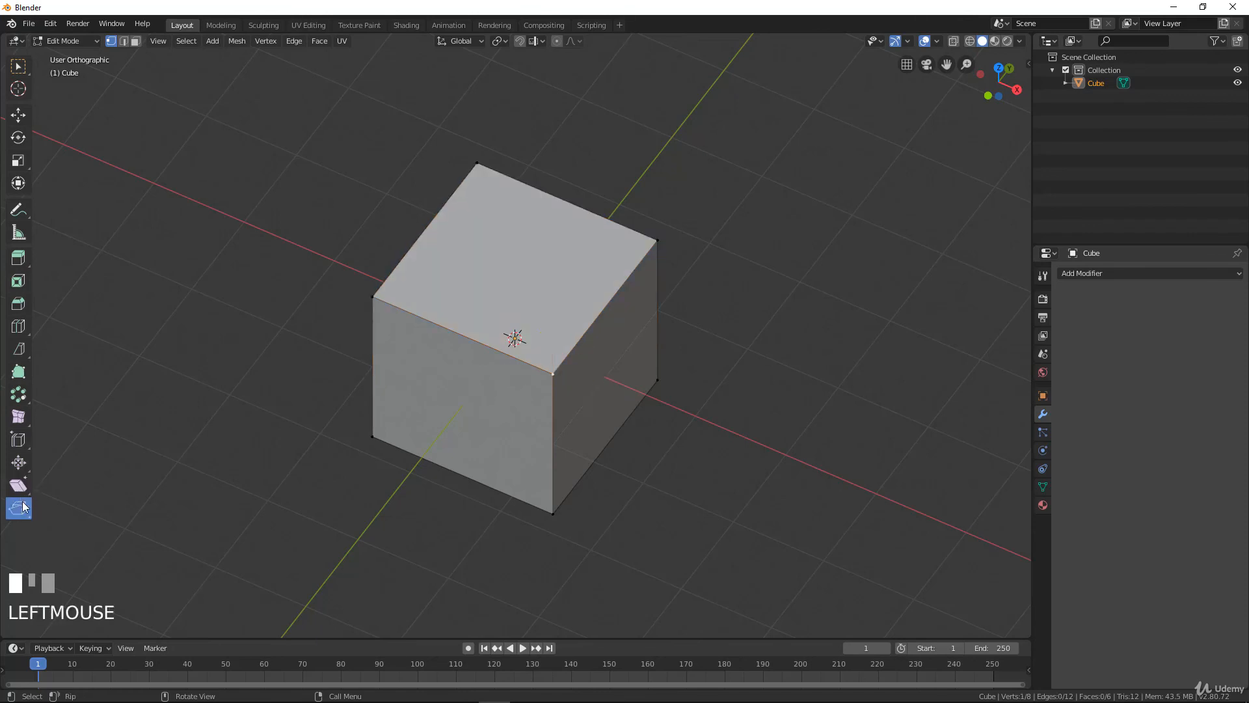
middle_drag(537, 374, 372, 360)
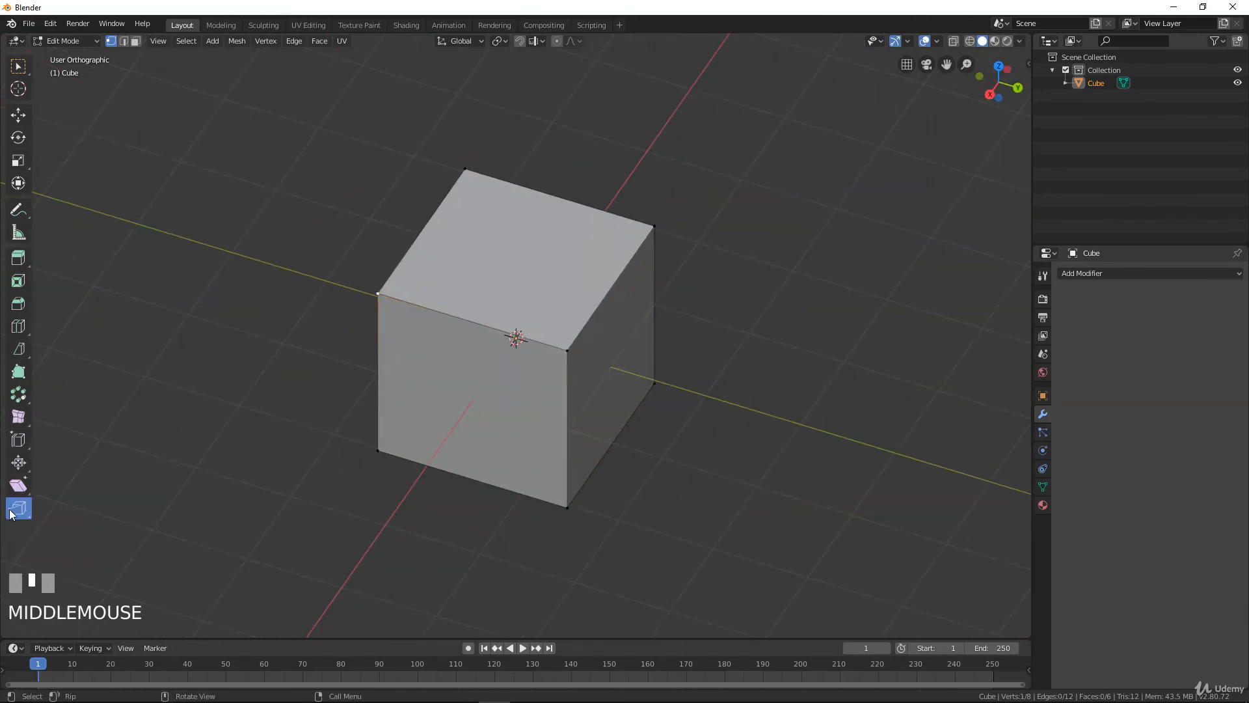
drag(17, 508, 73, 514)
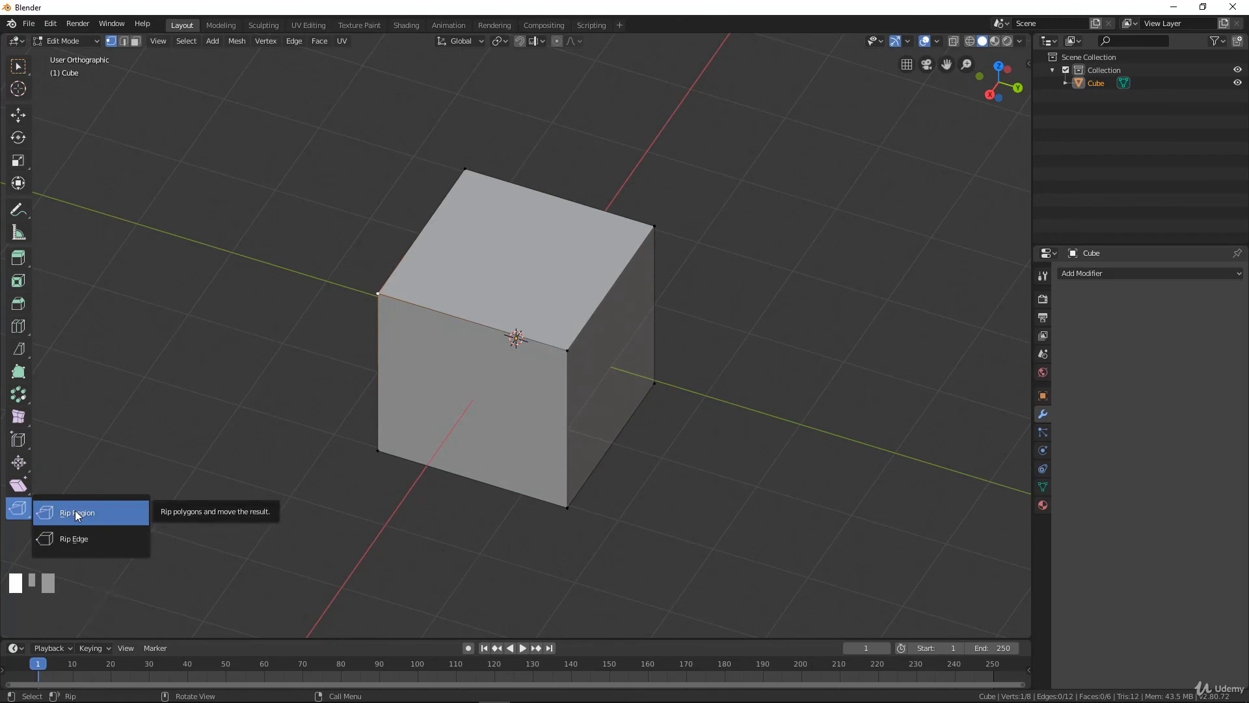
- Rip the selected top corner vertex off the cube, pulling the side face's corner outward and down by about 0.77 m
middle_drag(463, 336, 458, 315)
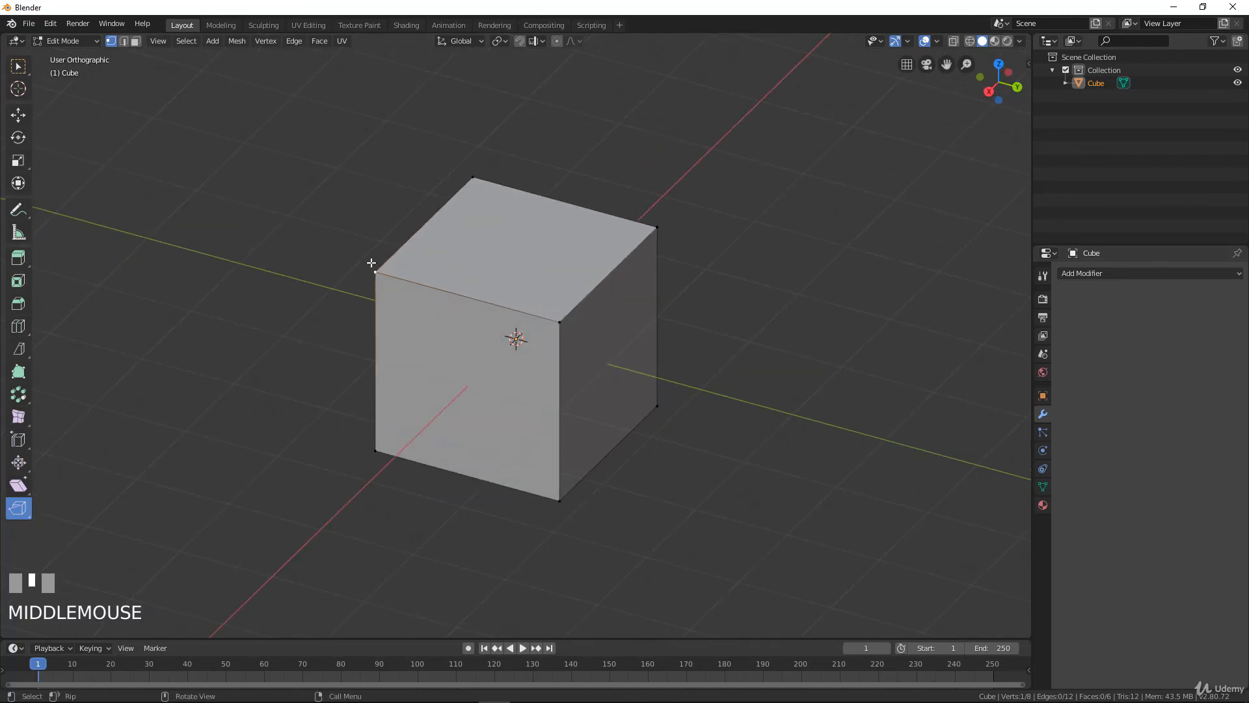
middle_drag(383, 287, 347, 324)
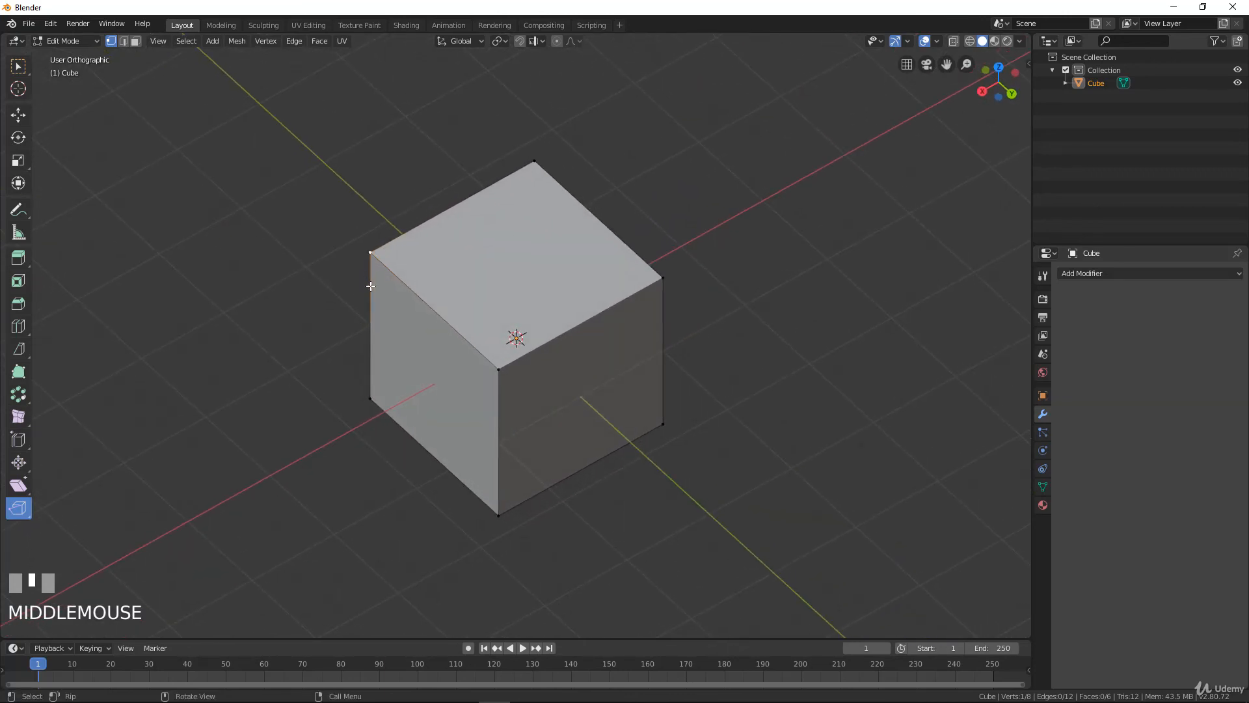
drag(385, 291, 347, 362)
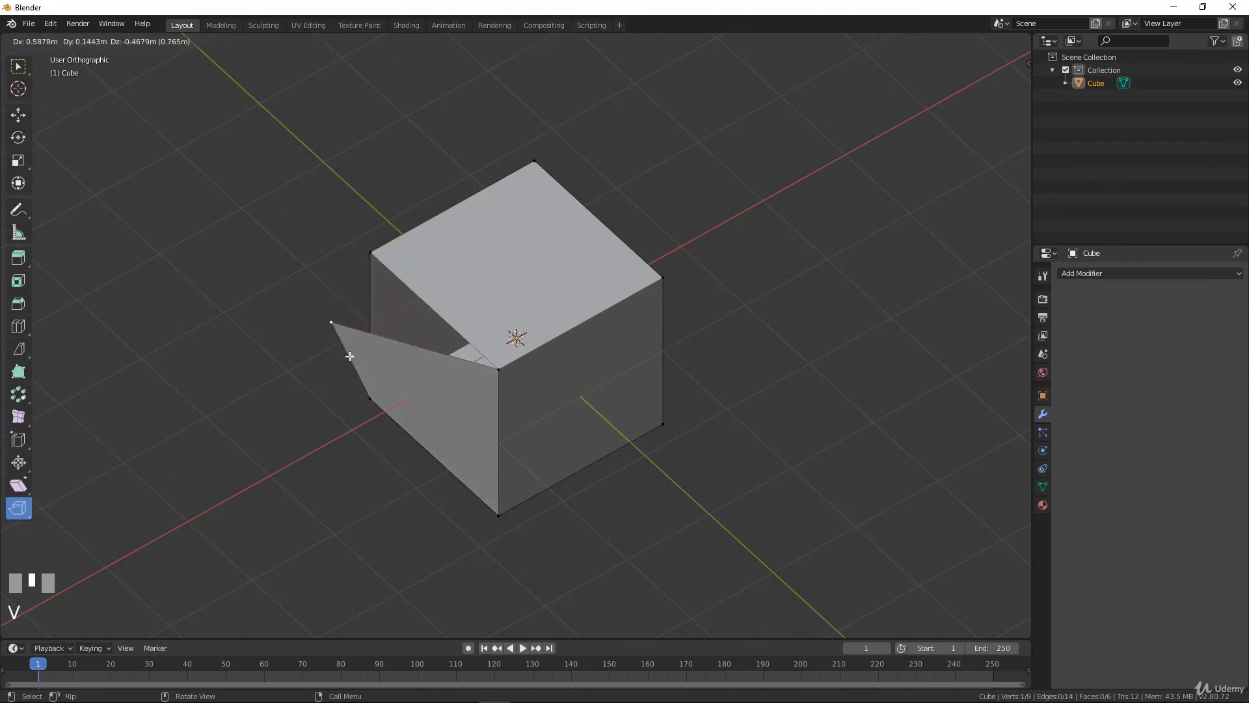
- Rip the adjacent top corner vertex and move it about 0.191 m in X, 0.207 m in Y and -0.445 m in Z
middle_drag(347, 362, 644, 275)
click(644, 275)
middle_drag(608, 324, 436, 335)
key(v)
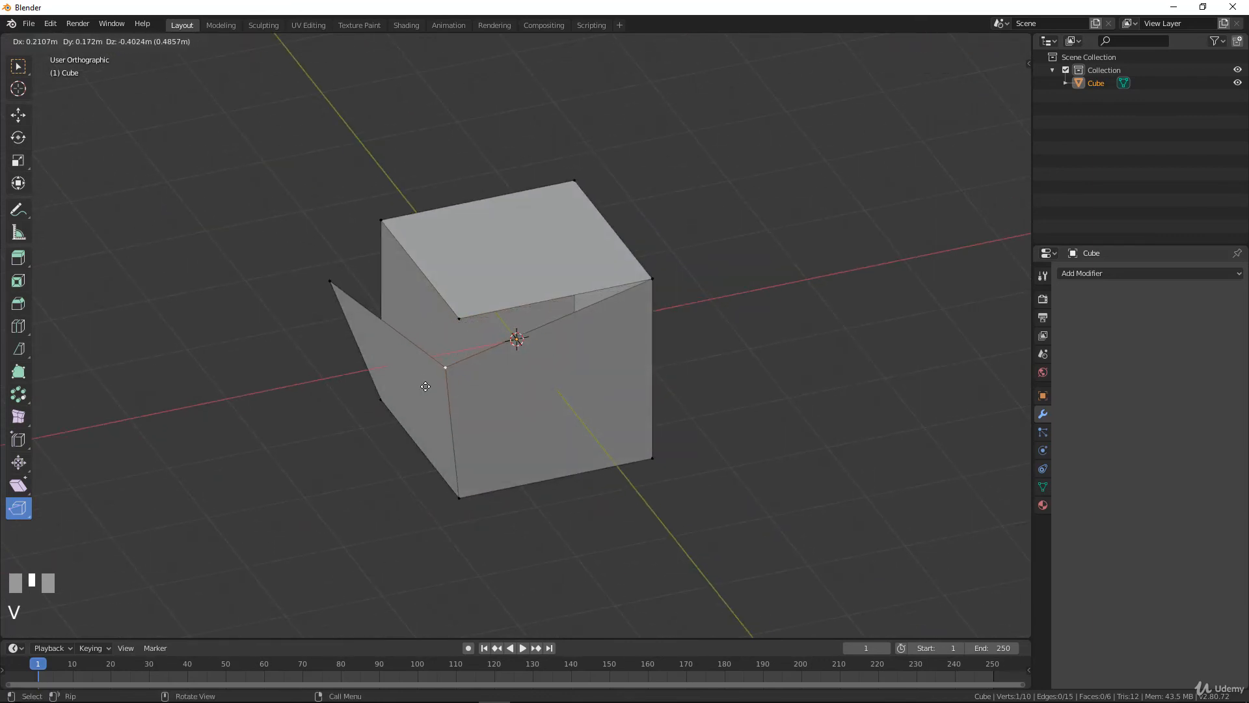
click(426, 388)
middle_drag(470, 378, 563, 371)
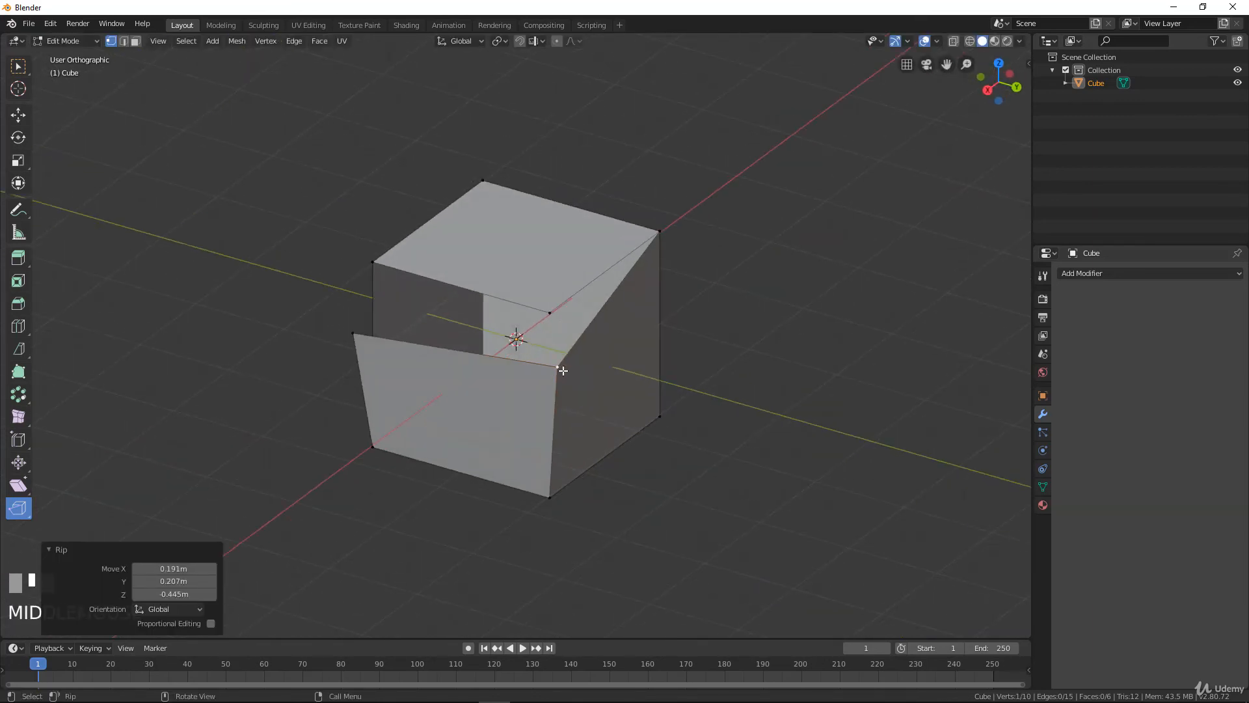
- Rip the pulled-down corner again, moving the adjoining side face's corner about -0.196 m in X, 0.407 m in Y and -0.094 m in Z
key(v)
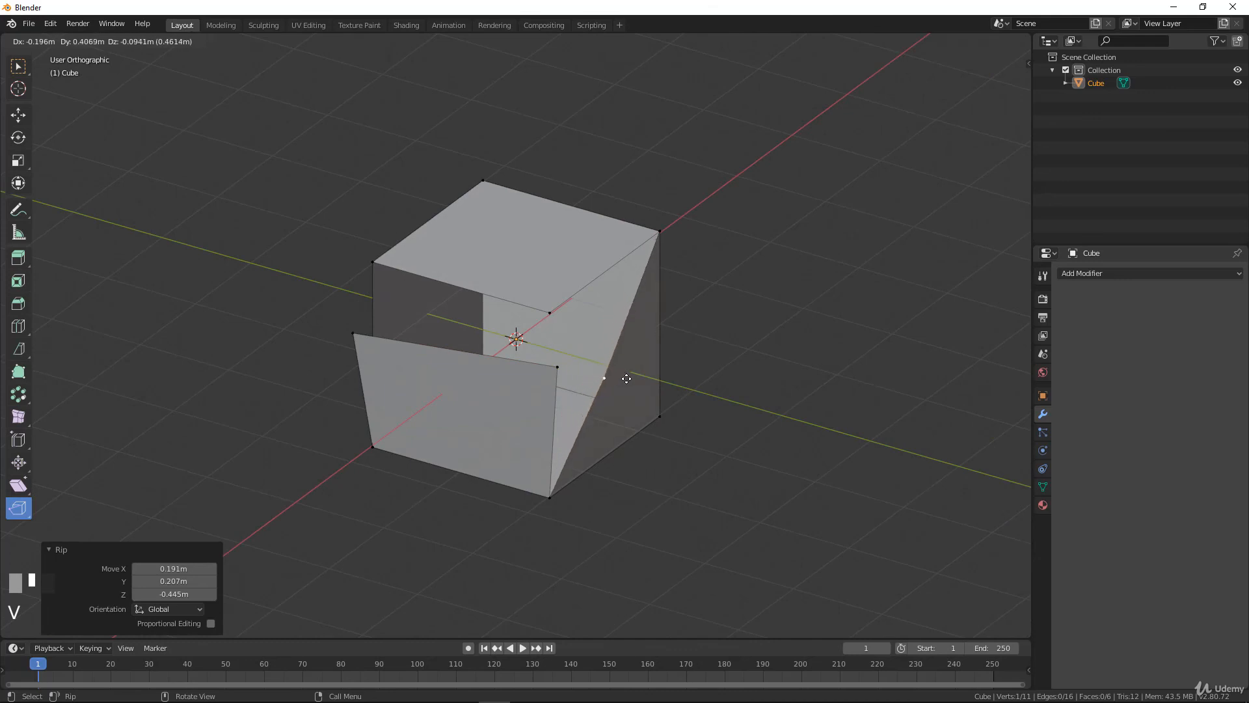
click(627, 379)
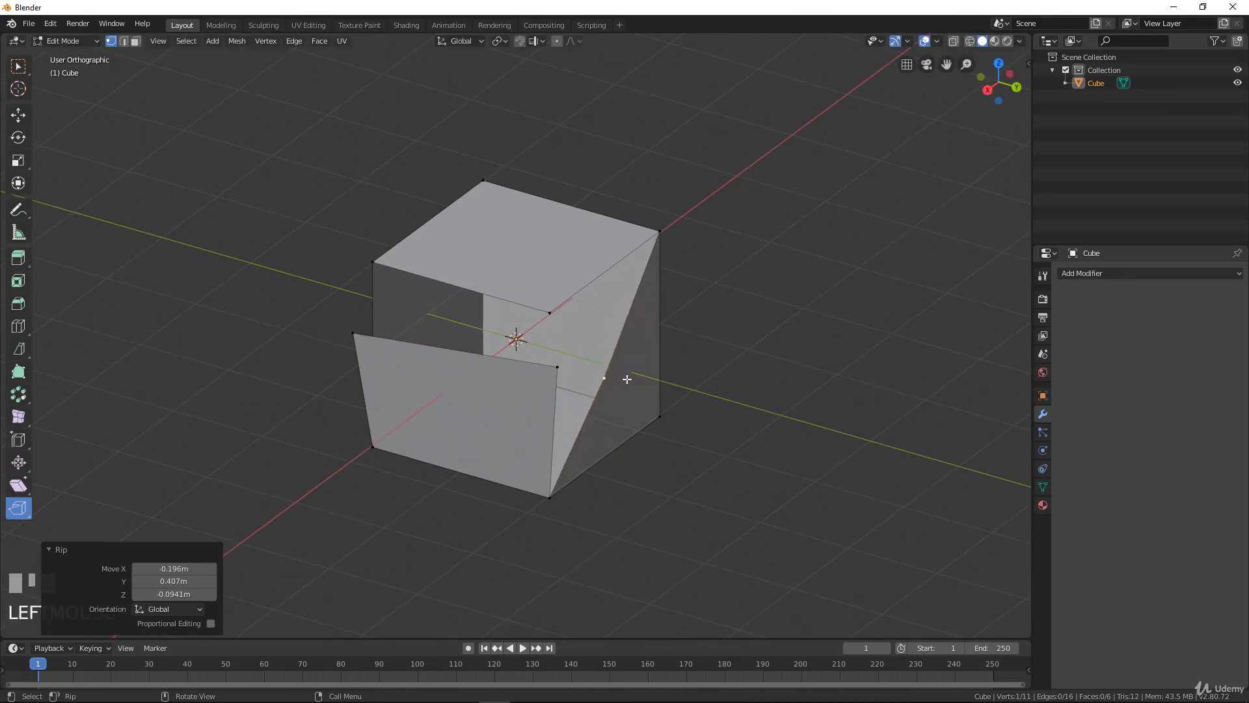
- Select an intact top corner and rip its side face away by about 0.218 m in X, -0.53 m in Y and -0.299 m in Z
middle_drag(512, 240, 521, 329)
click(525, 317)
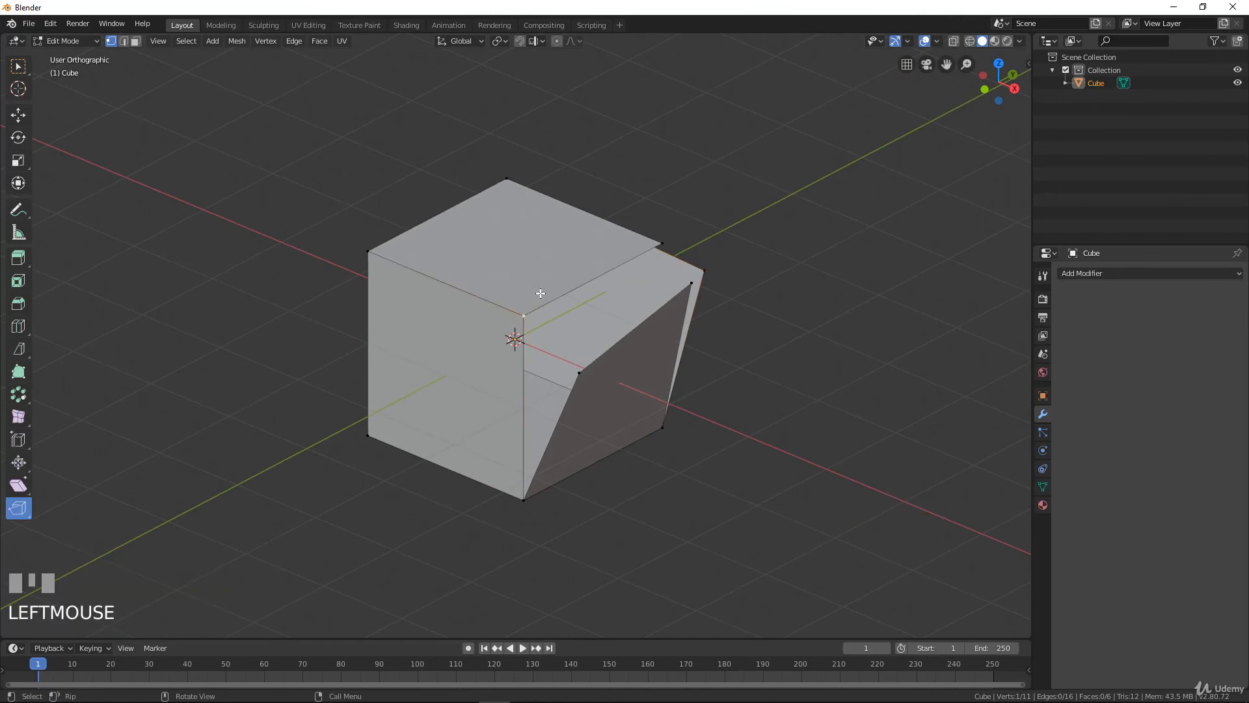
middle_drag(464, 300, 545, 312)
click(408, 288)
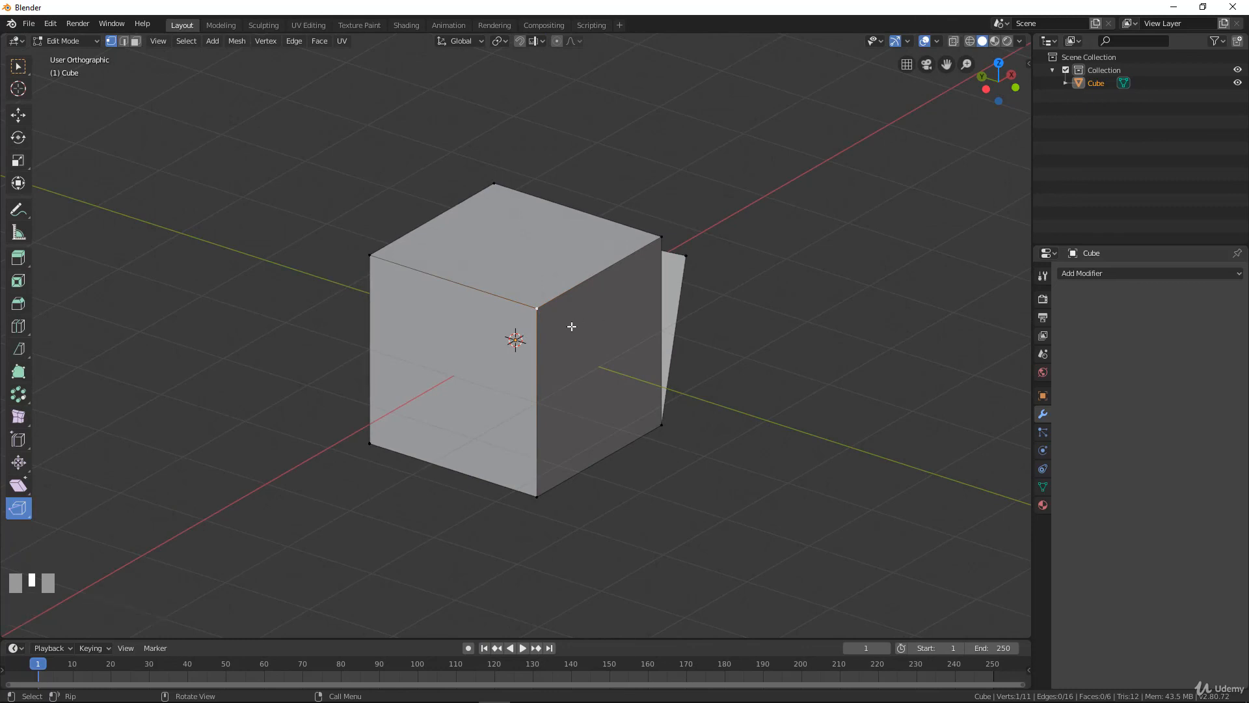
key(v)
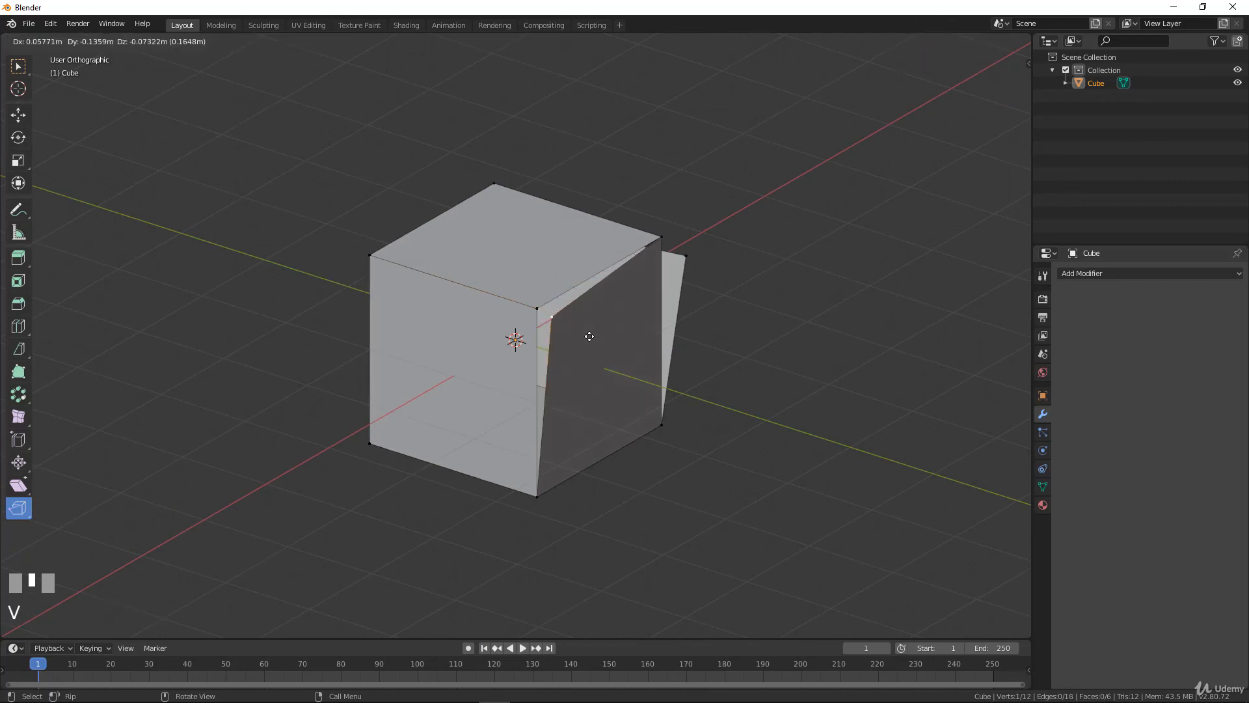
click(629, 359)
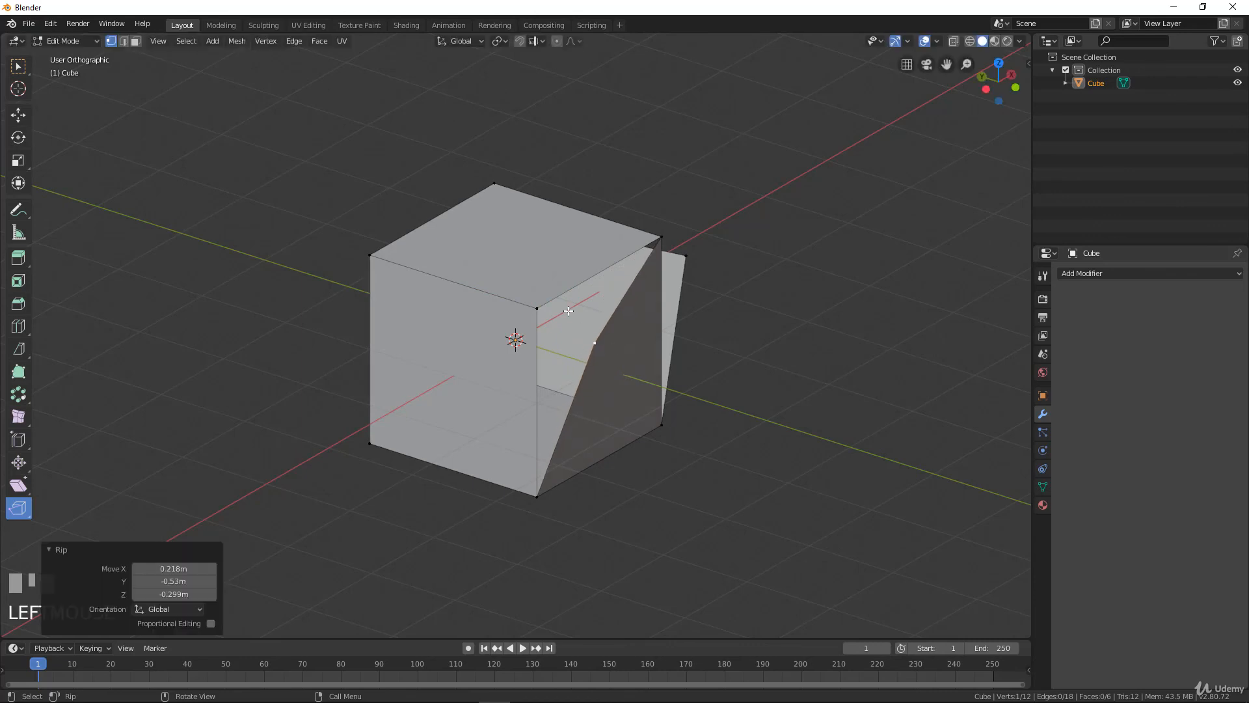
- Rip the top face's corner away from the remaining side face by about 0.139 m in X, 0.181 m in Y and 0.462 m in Z
click(537, 307)
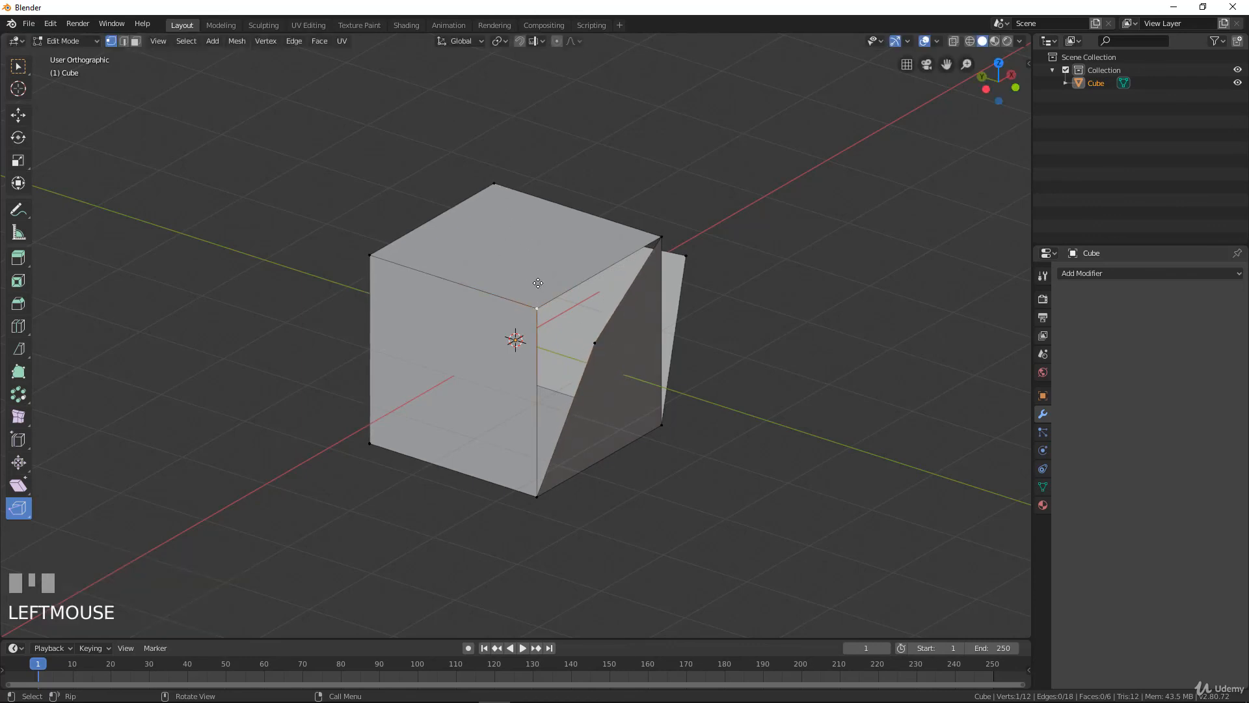
key(v)
click(531, 234)
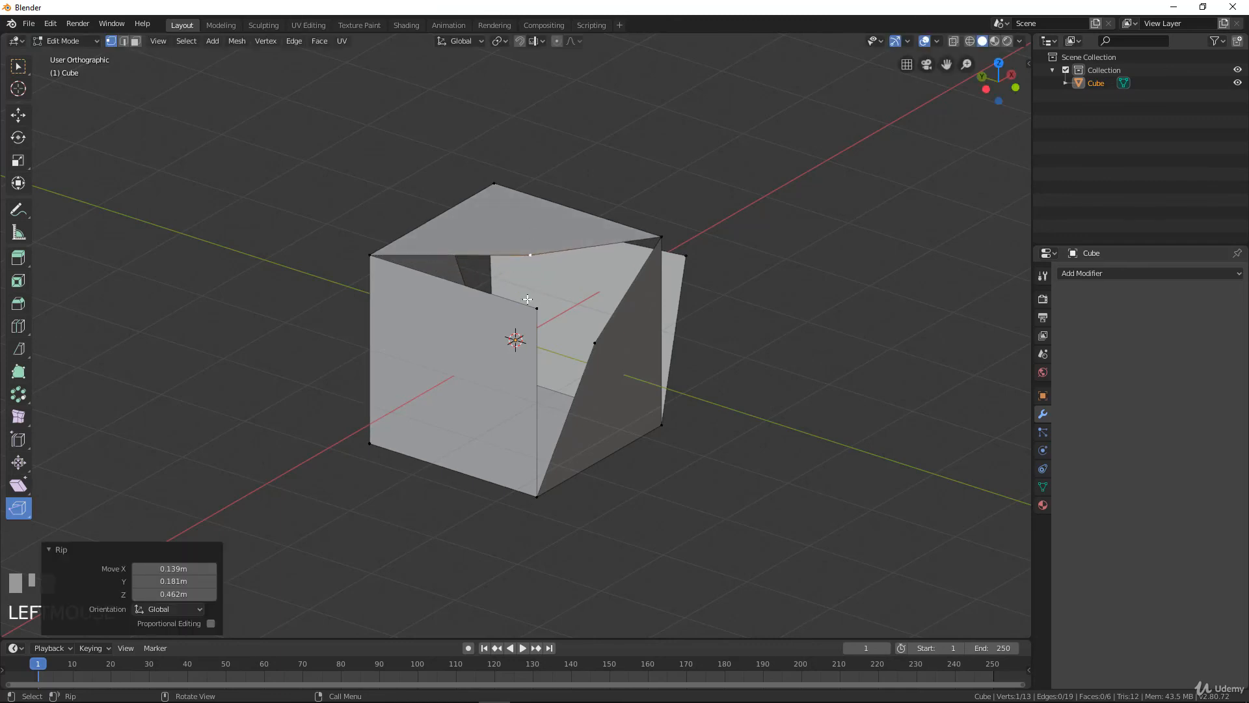
middle_drag(531, 234, 501, 309)
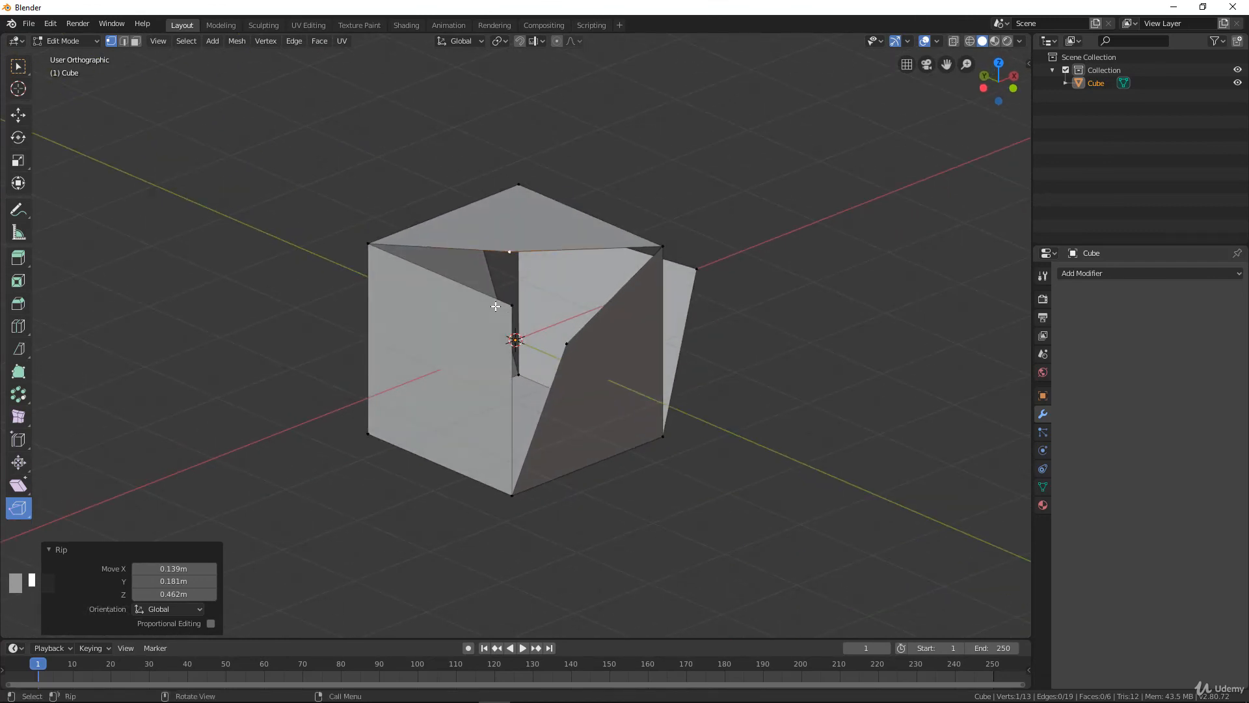
- Undo all the rips made on the cube's top corners
key(ctrl+z)
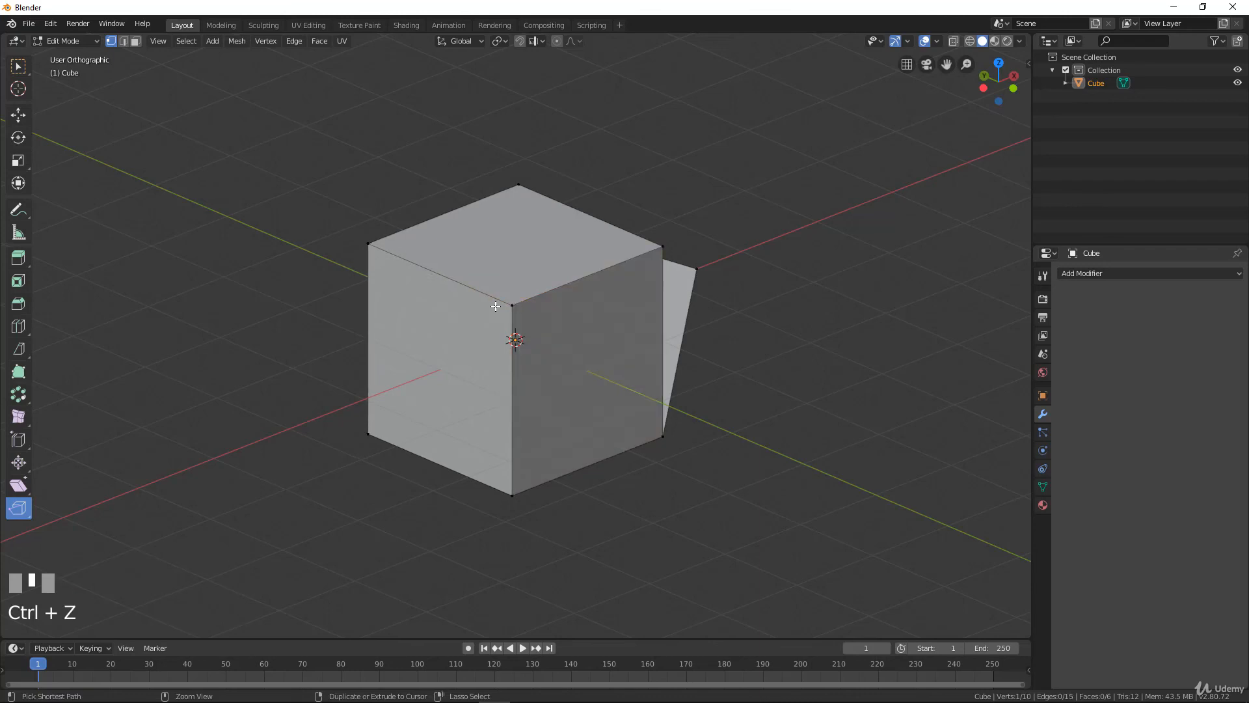
key(ctrl+z)
key(ctrl+z)
- Switch to Object Mode and delete the cube
middle_drag(558, 313, 530, 315)
key(Tab)
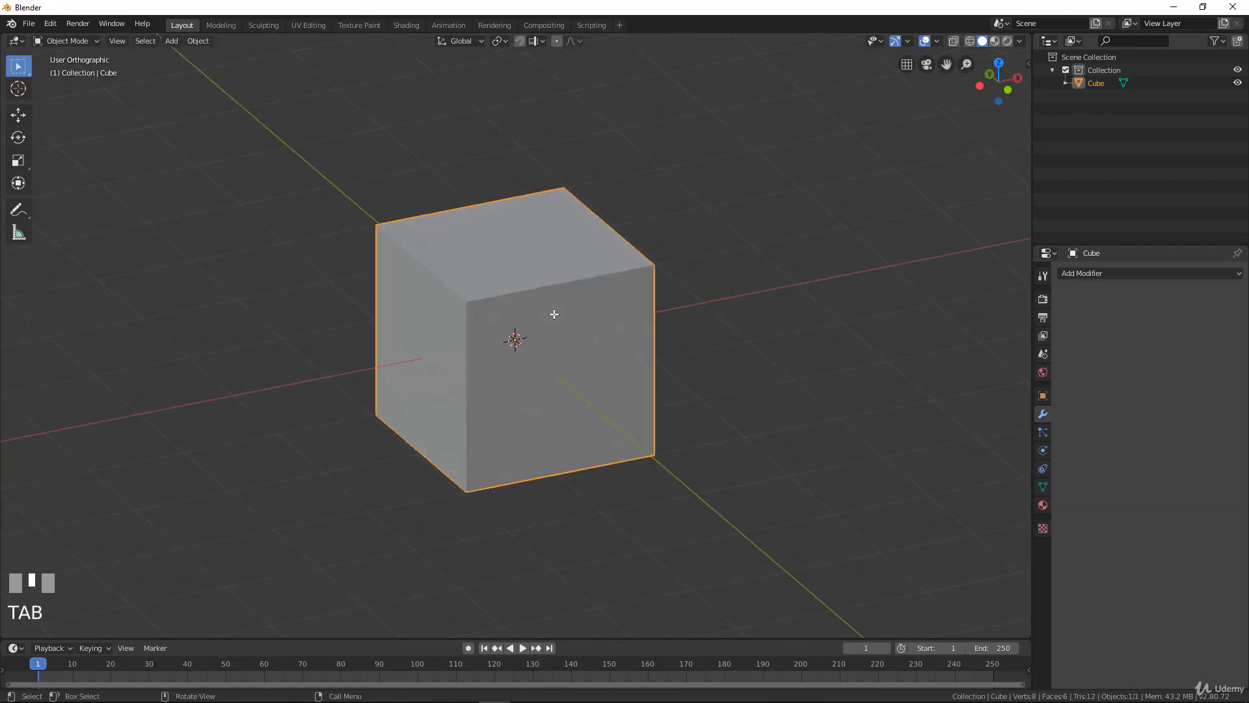
key(x)
click(556, 314)
- Add a UV sphere and enter Edit Mode on it
key(shift+a)
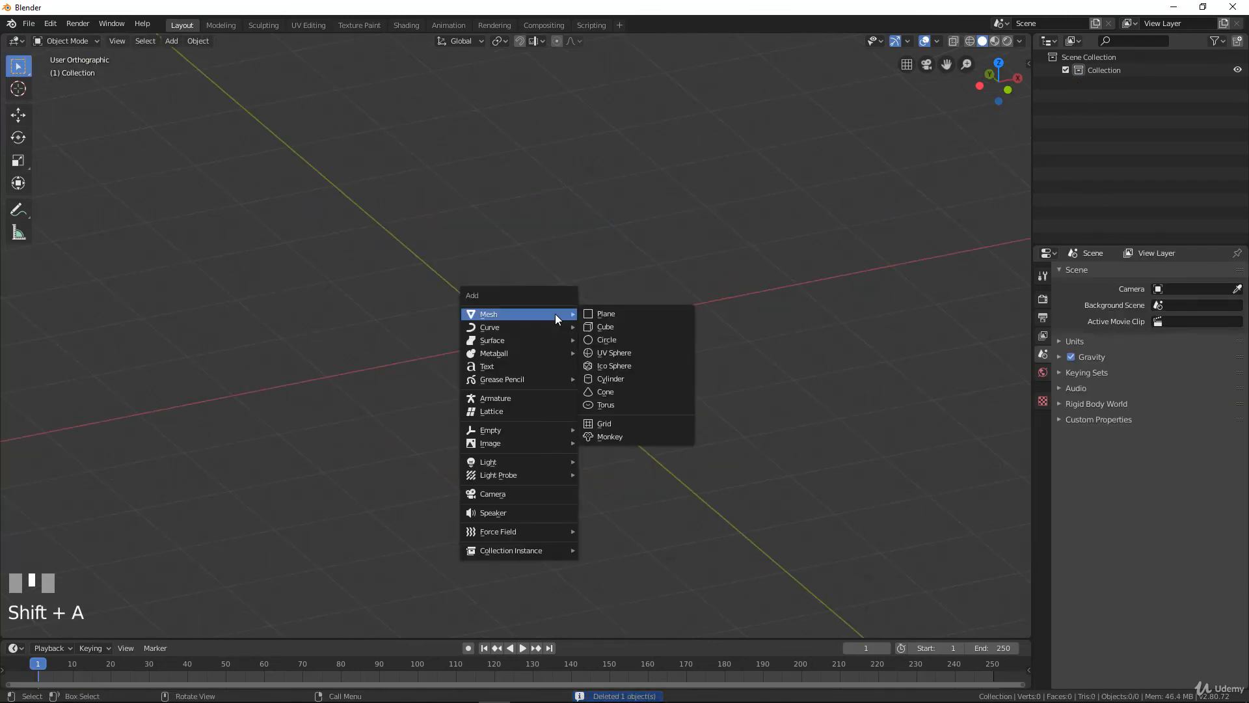
click(616, 355)
scroll(562, 390, up, 3)
key(Tab)
middle_drag(562, 391, 548, 357)
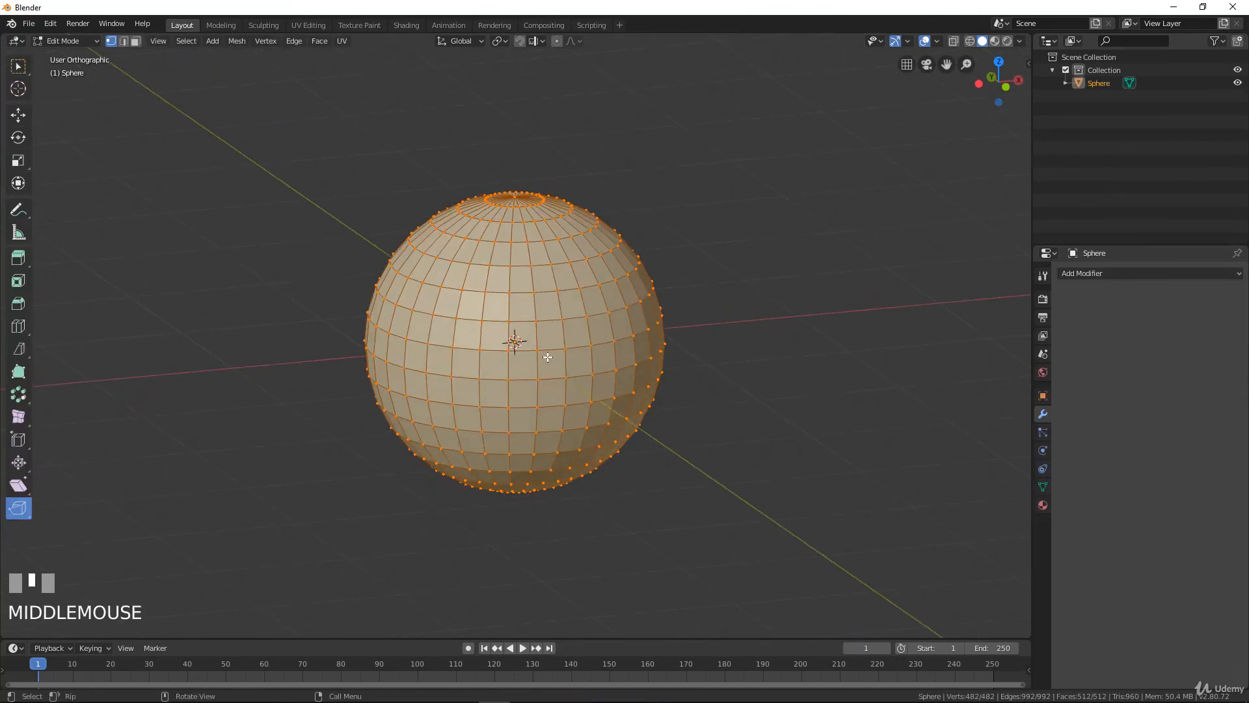
- Rip the horizontal edge loop in the sphere's upper half and move it about 0.1 m down along Z
alt+click(534, 293)
middle_drag(533, 292, 520, 391)
scroll(499, 367, up, 3)
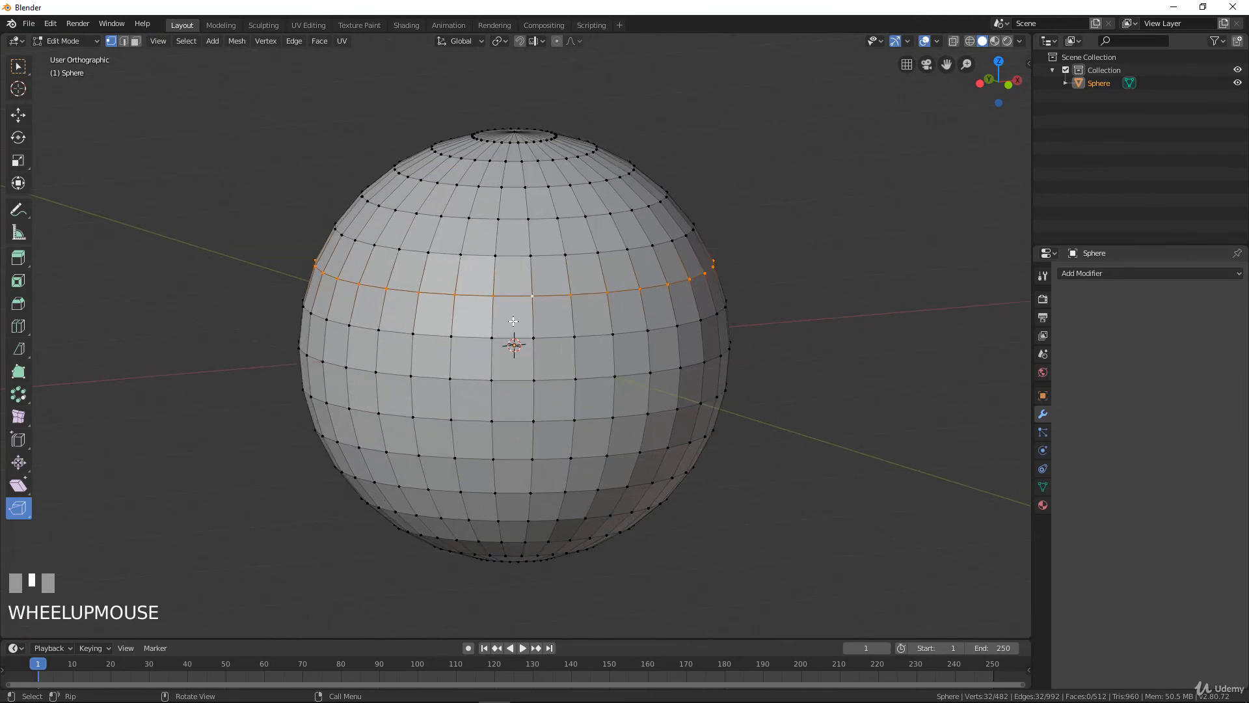
key(v)
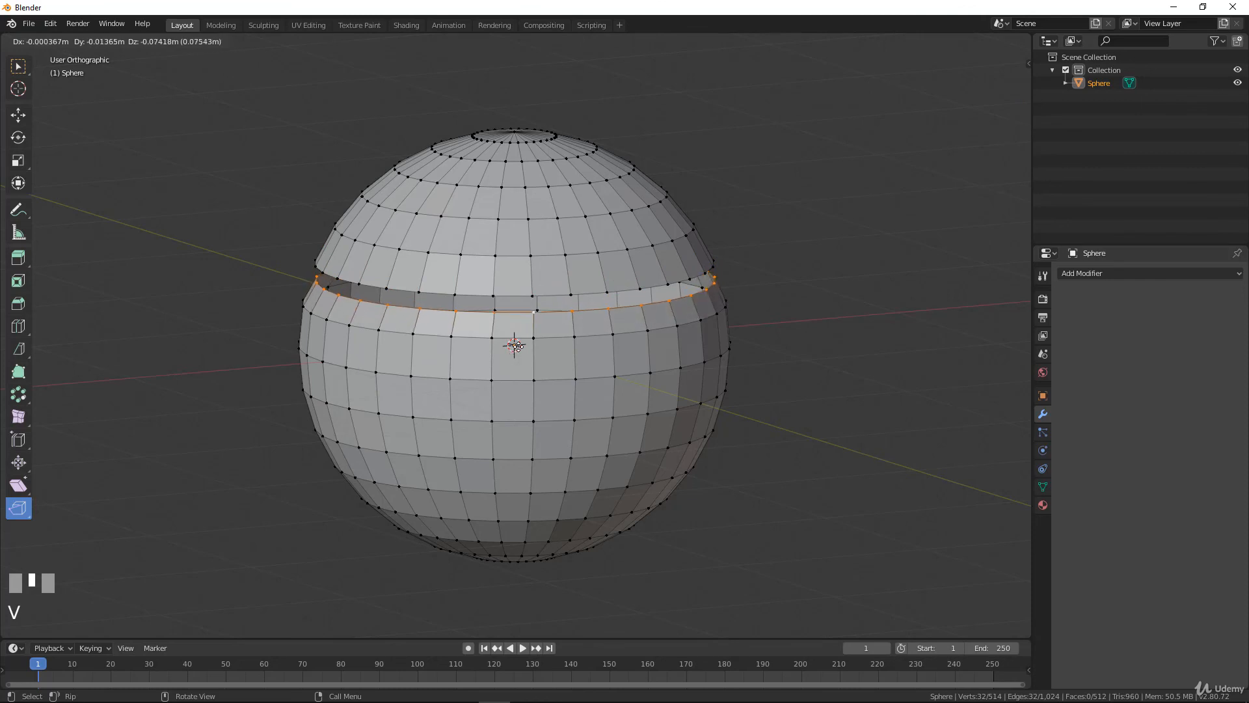
key(z)
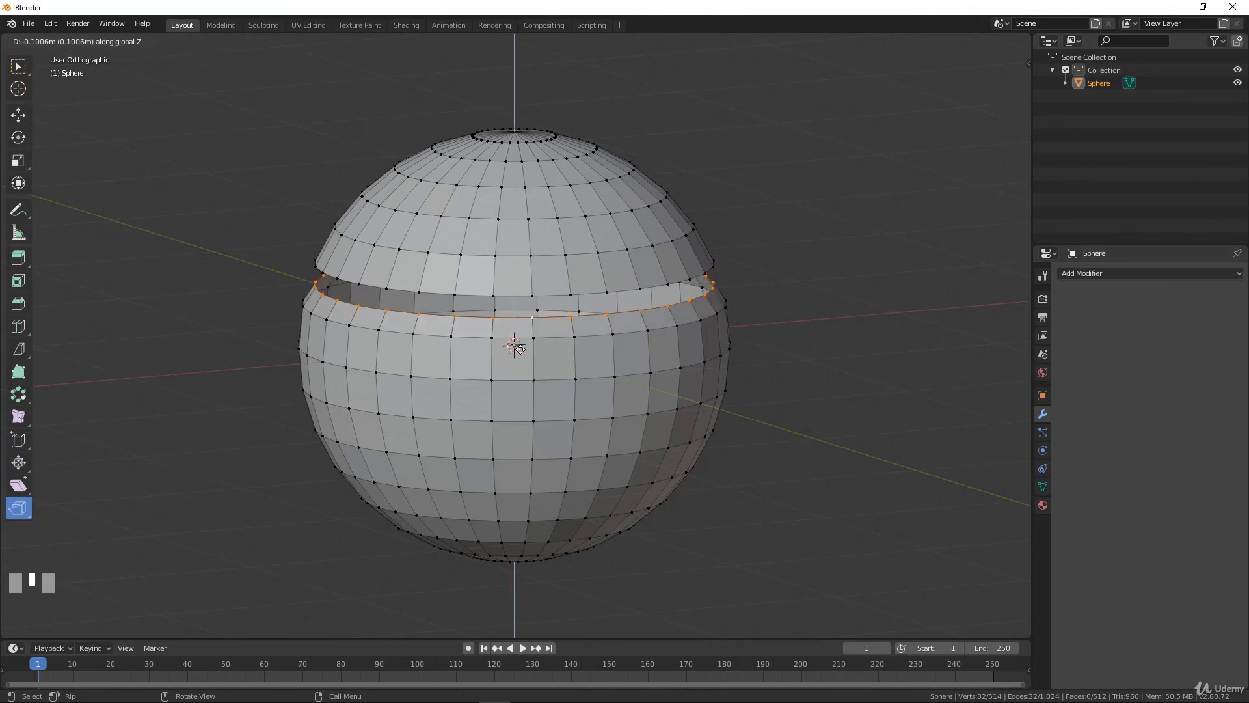
click(516, 346)
- Inspect the ripped gap around the sphere in Object Mode and return to Edit Mode
key(Tab)
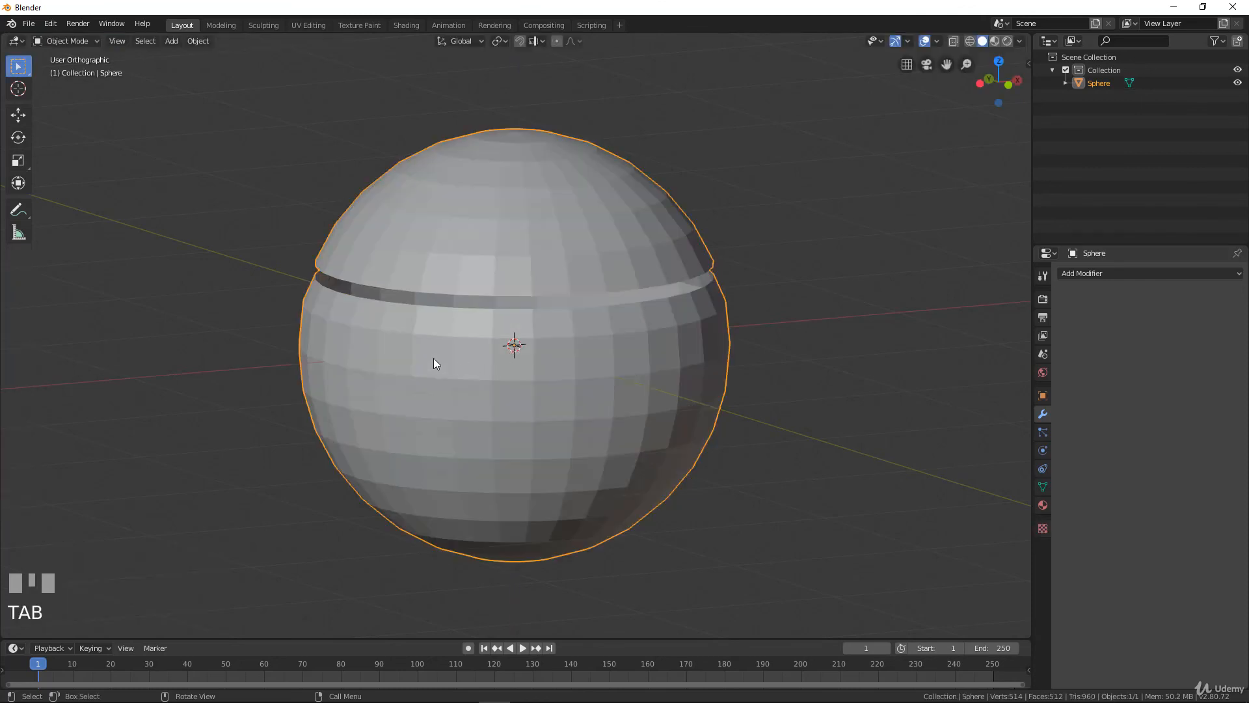
middle_drag(432, 360, 576, 345)
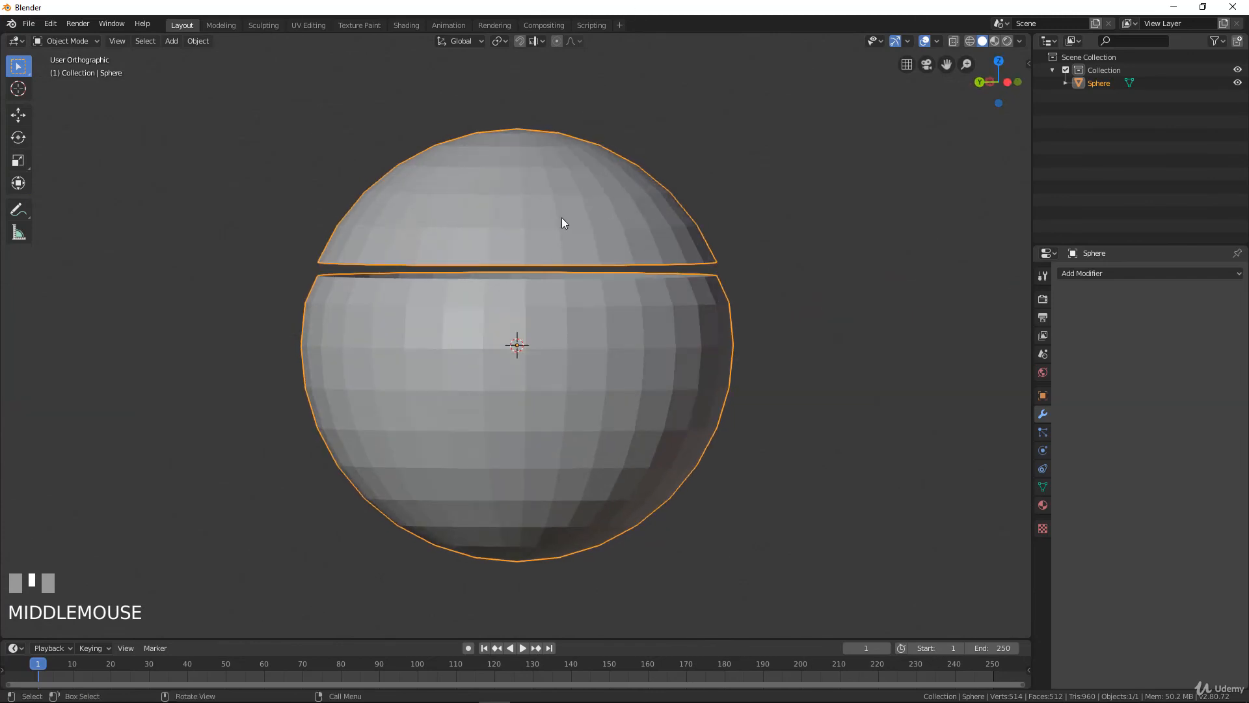
key(Tab)
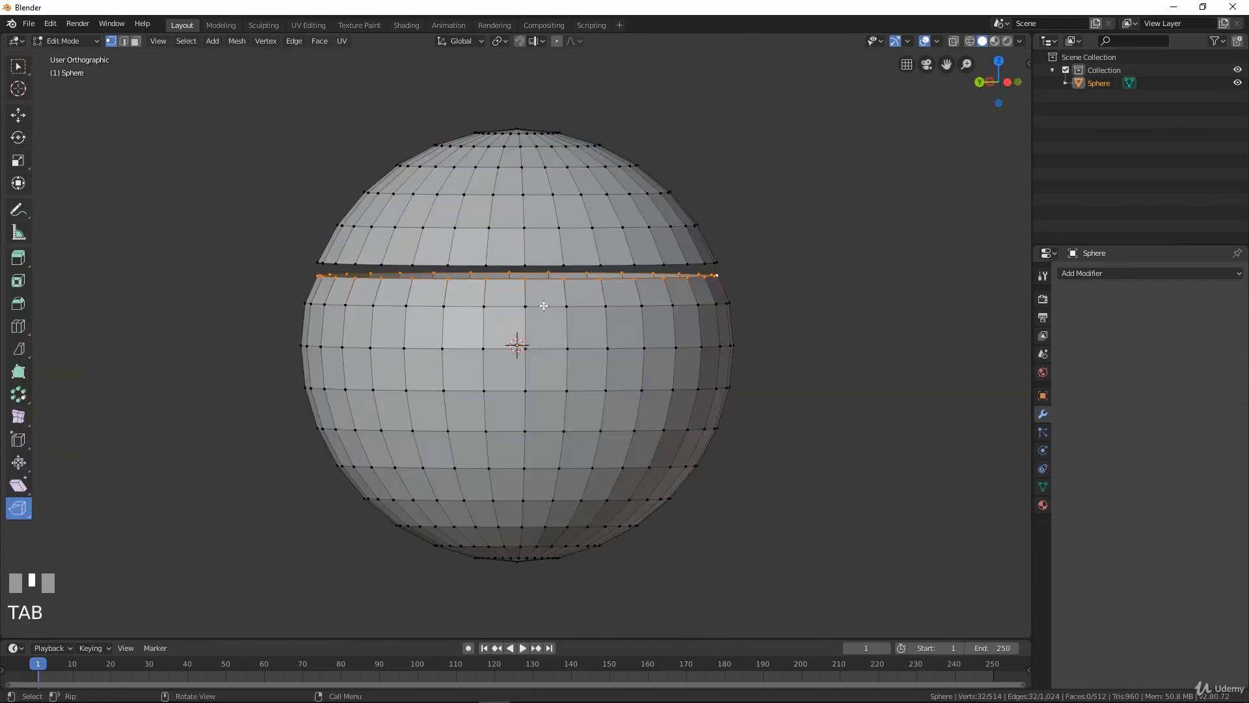
- Select two adjacent vertices on the gap's lower rim and activate the Rip Edge tool
middle_drag(514, 391, 529, 408)
scroll(529, 408, up, 2)
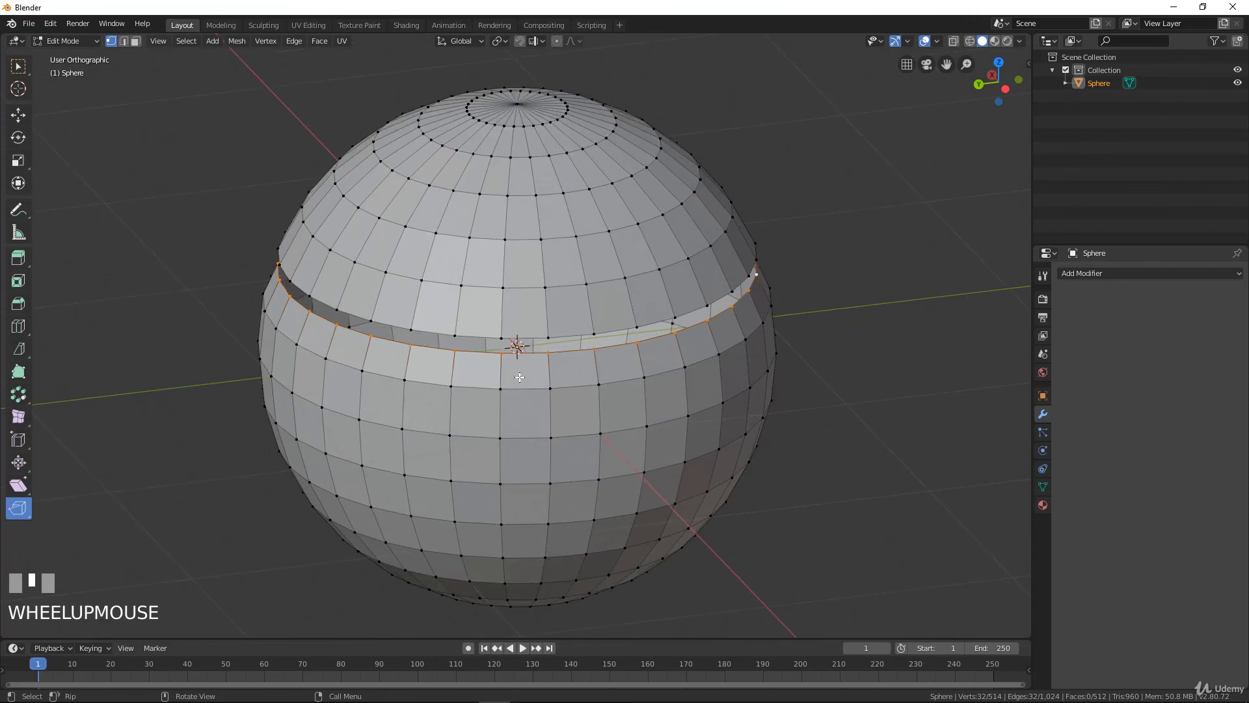
click(557, 356)
shift+click(559, 356)
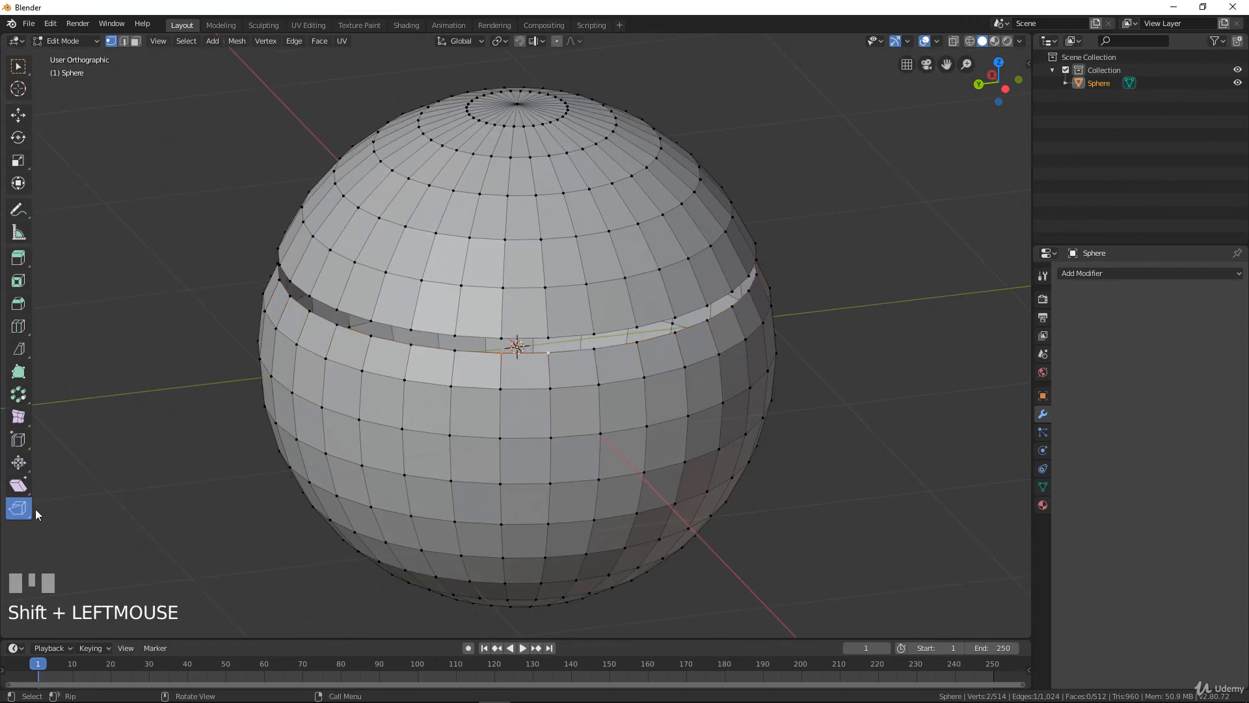
drag(24, 509, 80, 539)
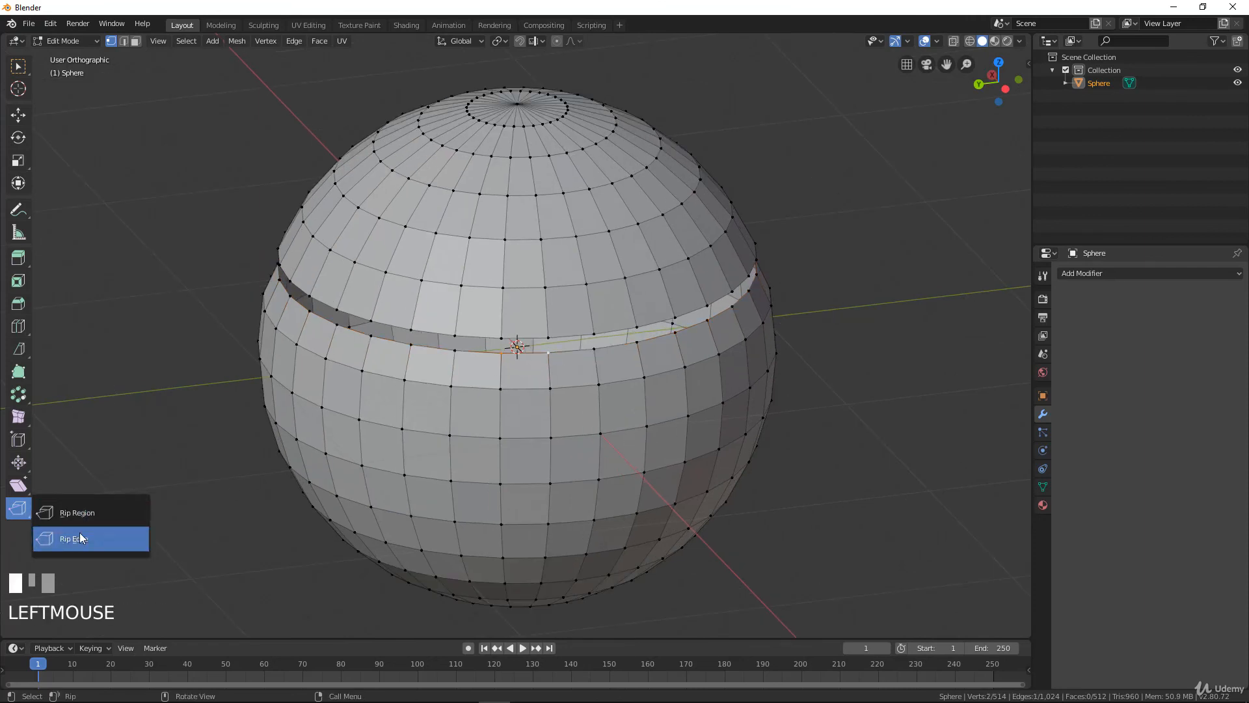
click(79, 539)
- Try extending the selected rim vertices by about -0.018 m in X, 0.014 m in Y and -0.056 m in Z, inspect them, and undo it
drag(536, 369, 535, 384)
middle_drag(429, 383, 345, 379)
scroll(258, 349, up, 3)
middle_drag(267, 328, 478, 339)
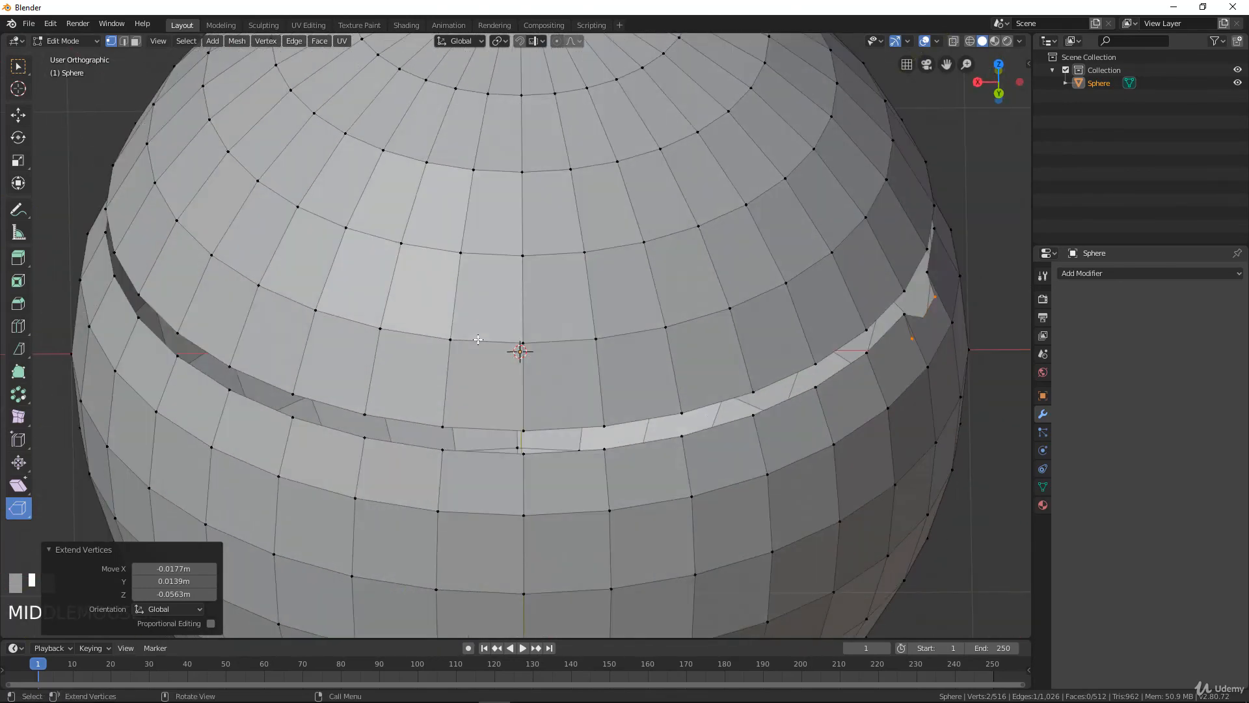
key(ctrl+z)
scroll(672, 326, down, 5)
middle_drag(672, 326, 647, 321)
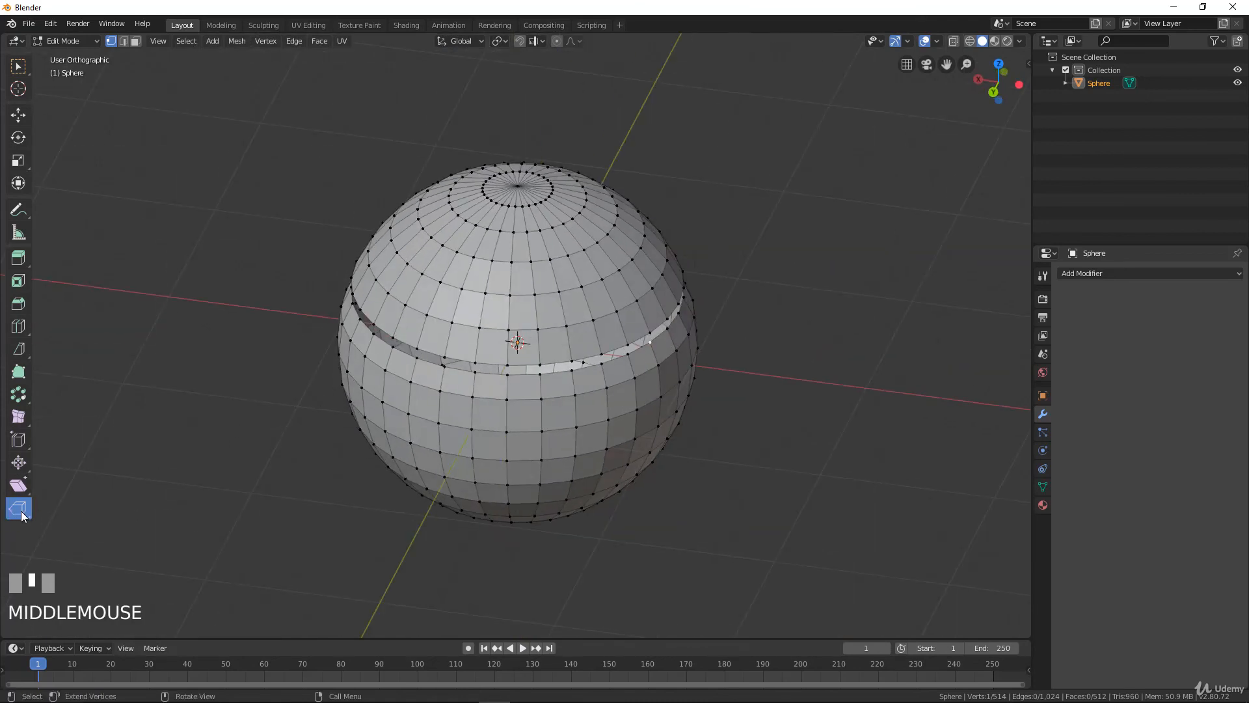
- Switch from the rip tools to the Knife tool
drag(20, 511, 72, 514)
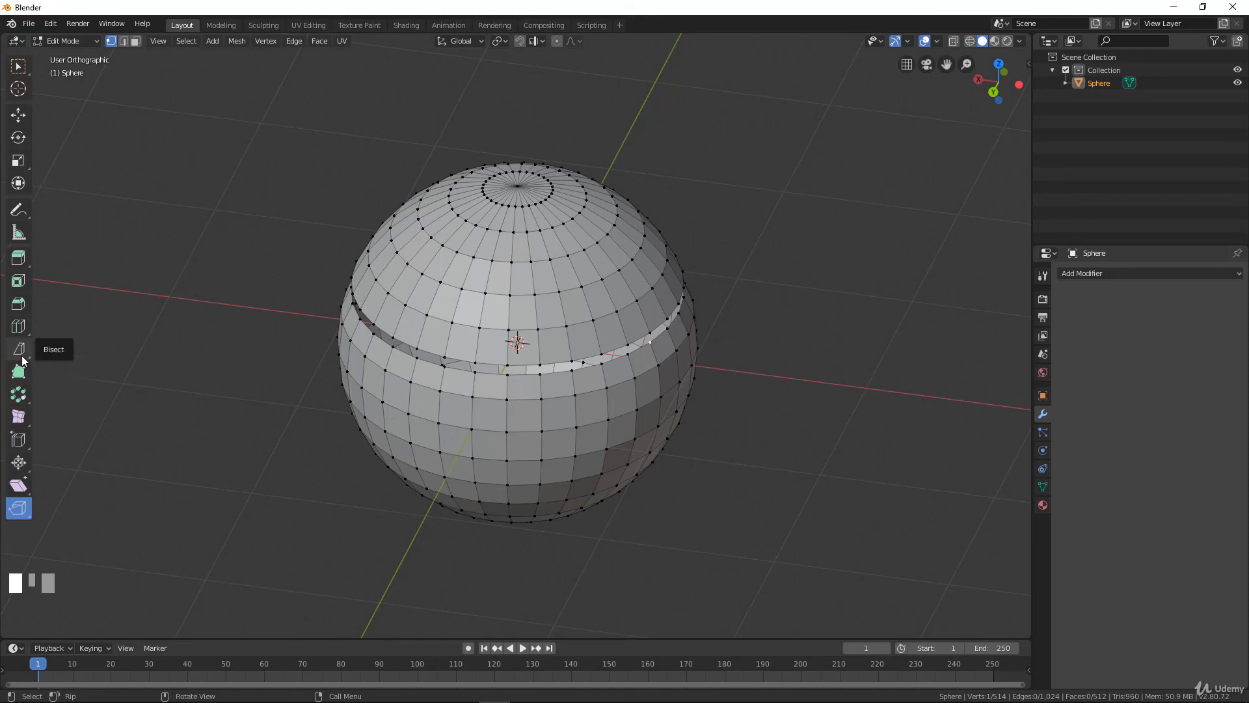
drag(19, 350, 58, 362)
click(64, 360)
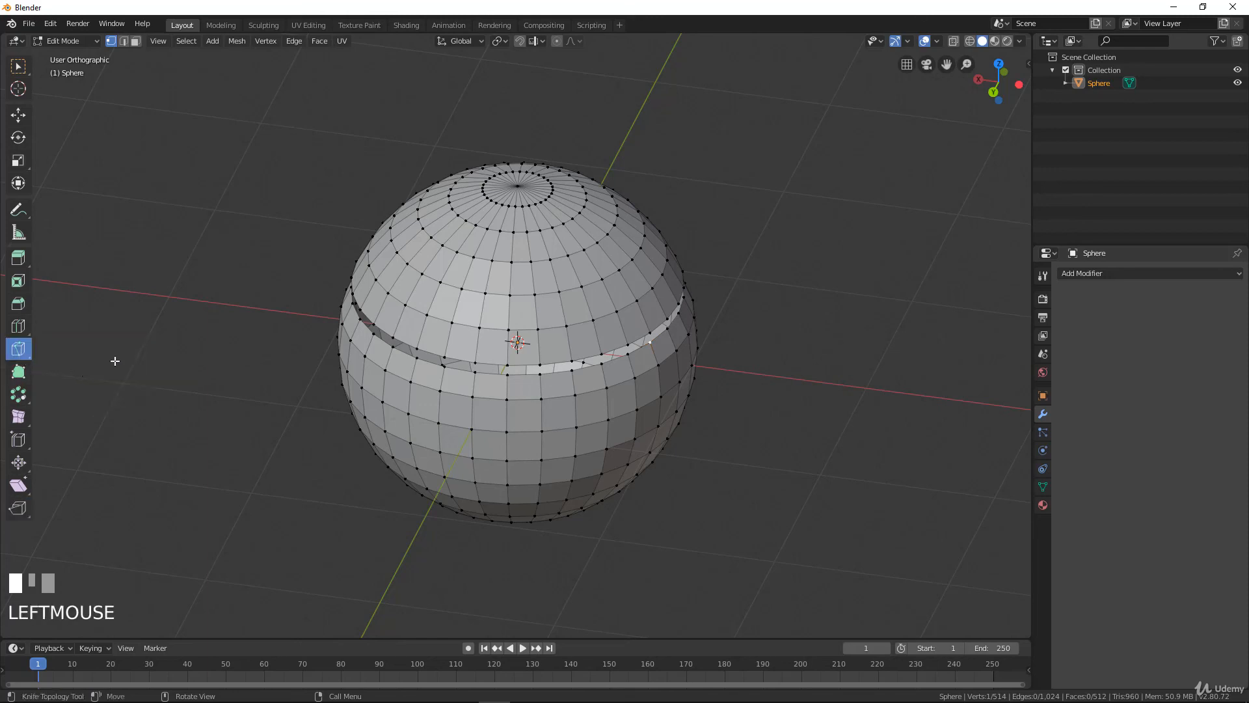